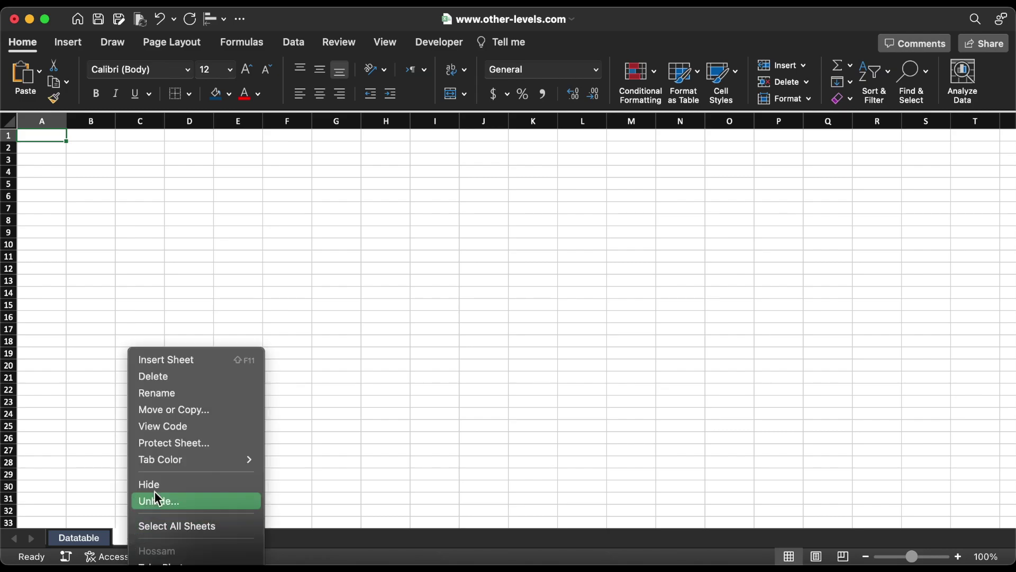
Rename the second, empty worksheet as Pivottables.
click(189, 396)
text(Pivottables)
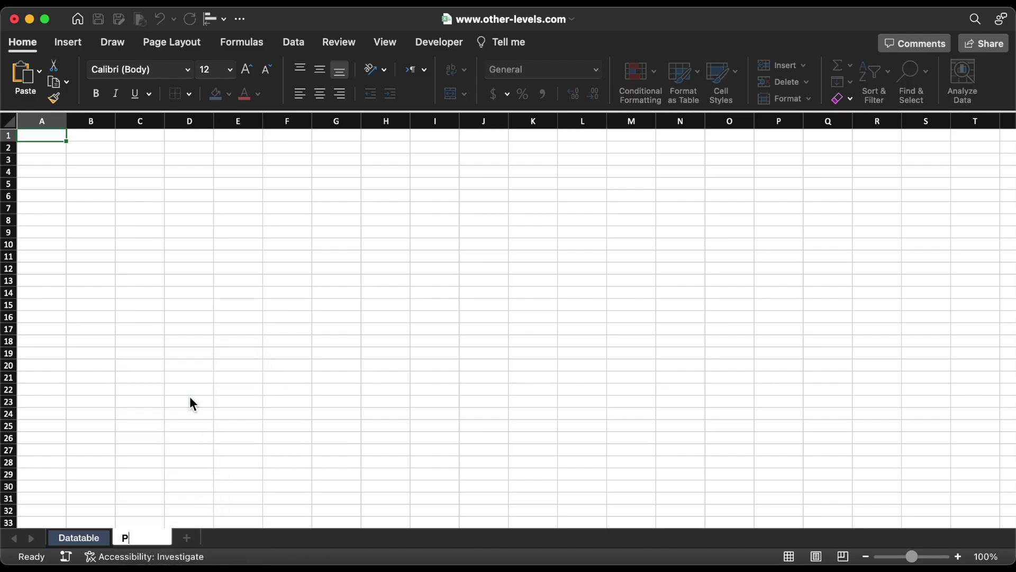
key(Return)
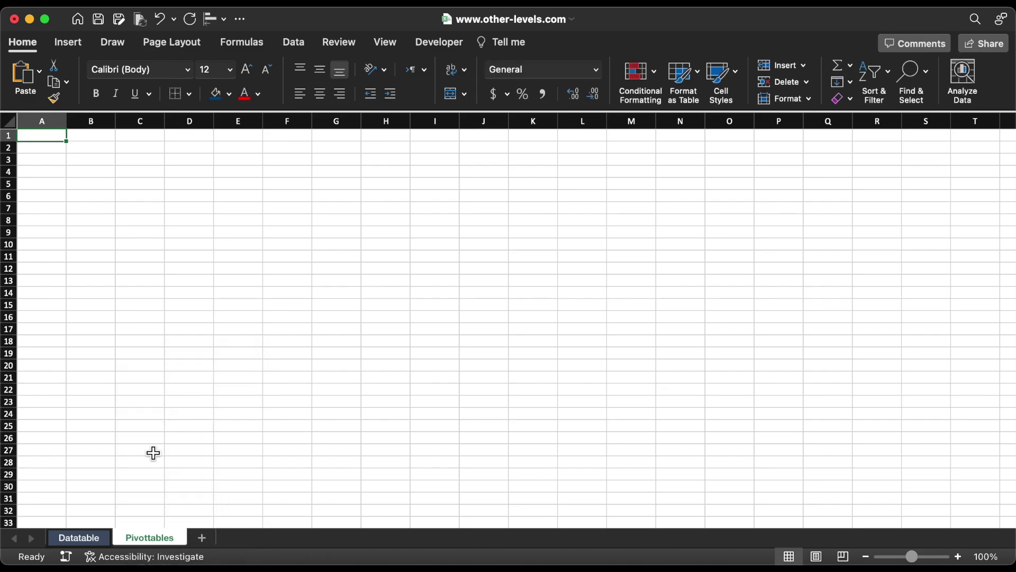
Create a PivotTable from Table1 on the Datatable sheet, placed in the existing worksheet at Pivottables!$B$8.
click(87, 538)
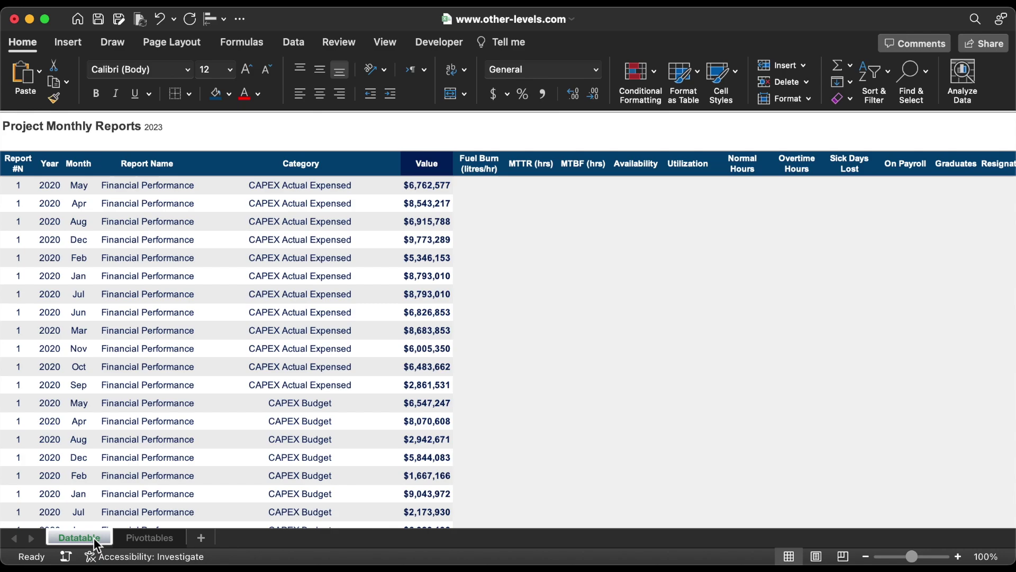
click(33, 194)
click(68, 43)
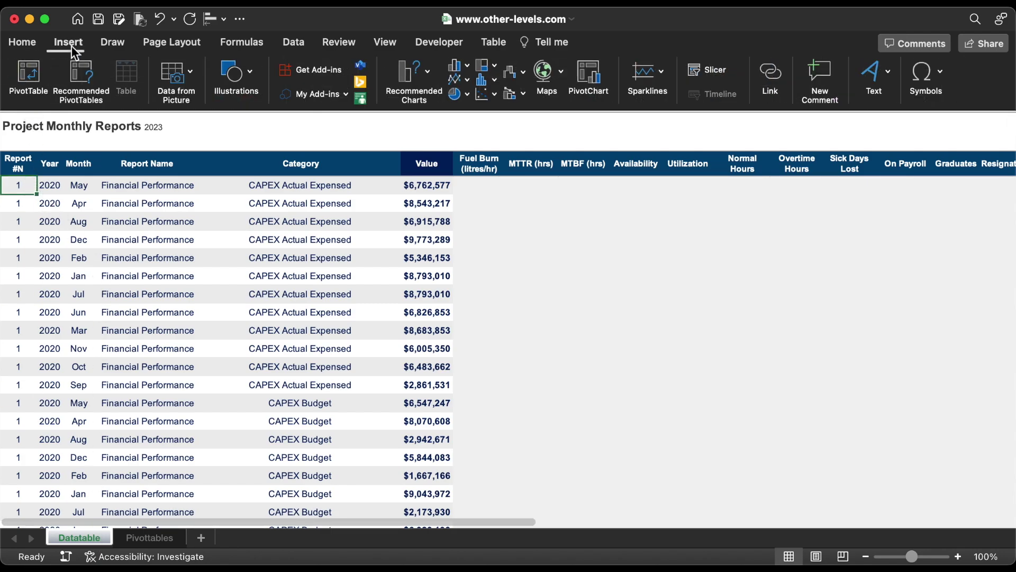
click(43, 73)
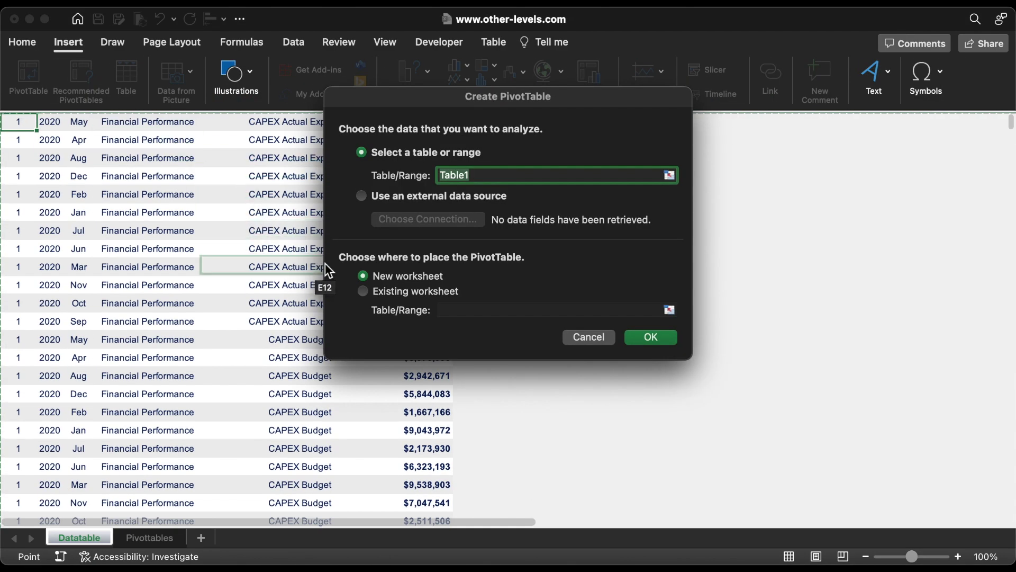
click(379, 288)
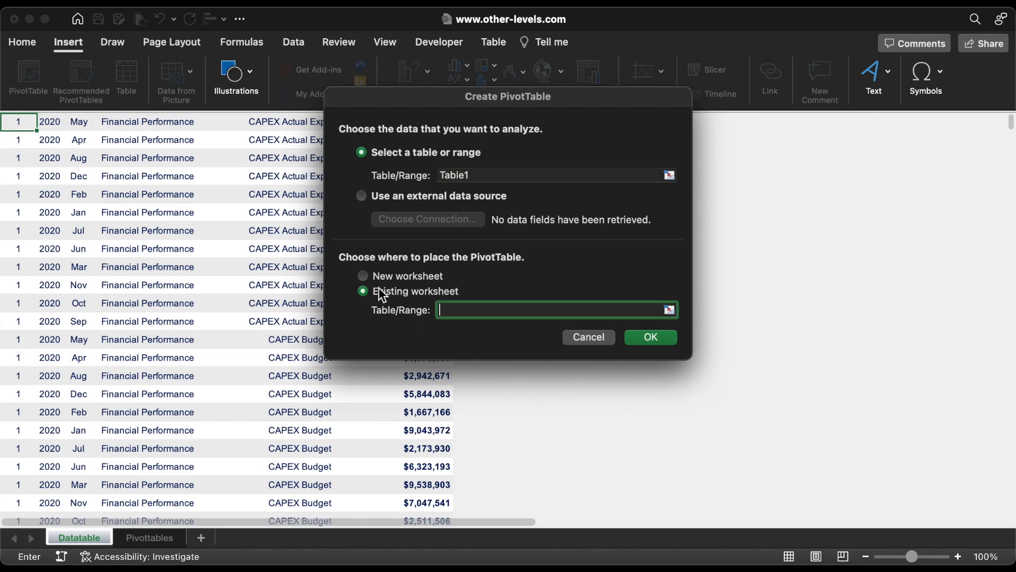
click(670, 311)
click(169, 537)
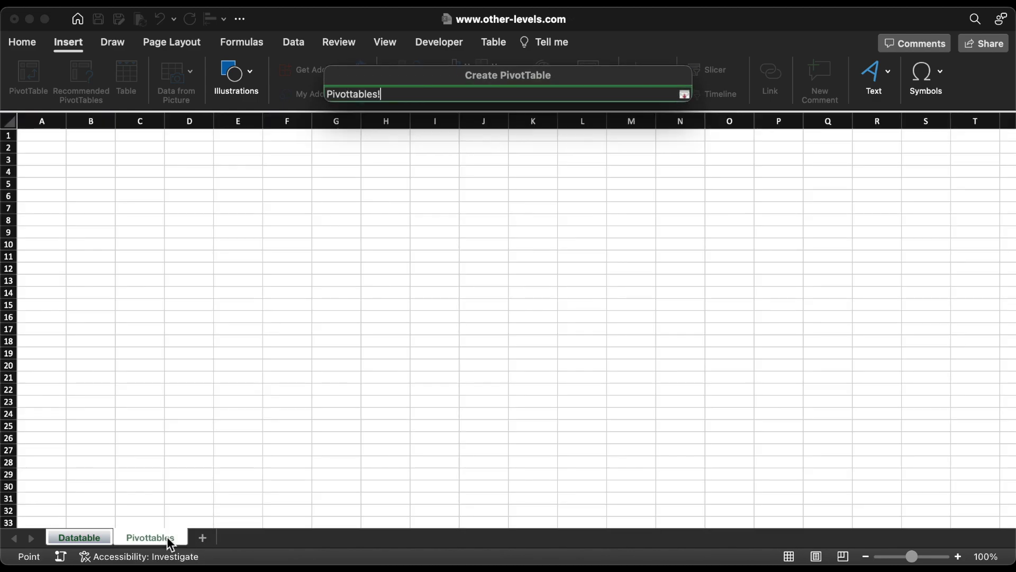
click(90, 221)
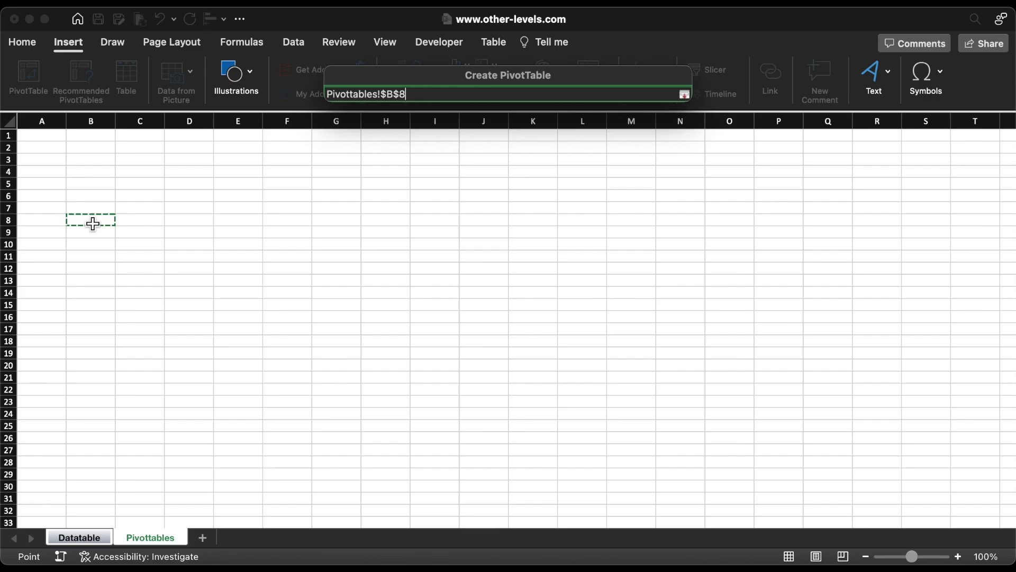
key(Return)
key(Return)
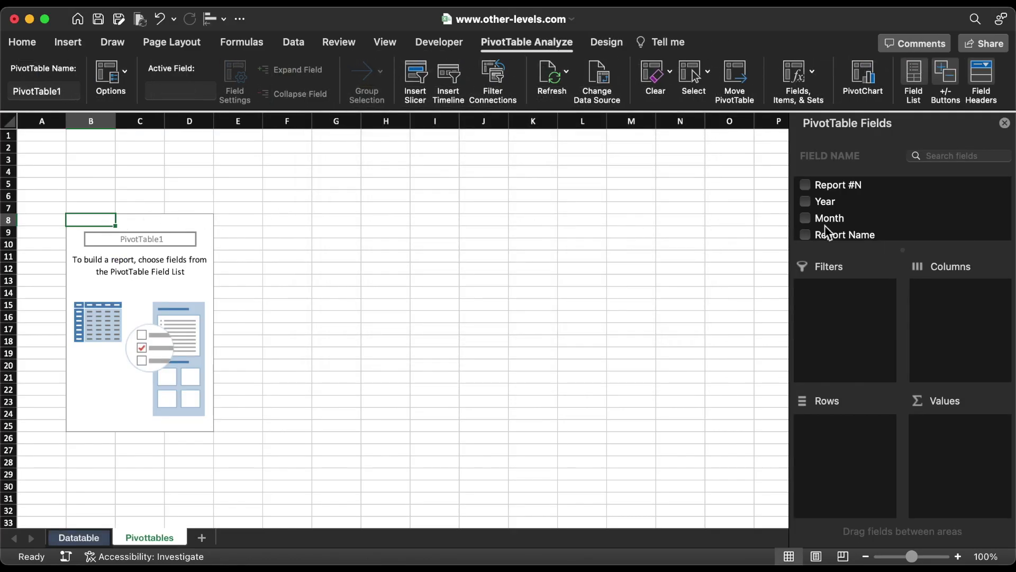
Add Report Name as a PivotTable filter and limit it to Financial Performance, MMT Control Systems, Reliability Activity and Safety Performance.
scroll(863, 218, down, 1)
drag(863, 219, 855, 315)
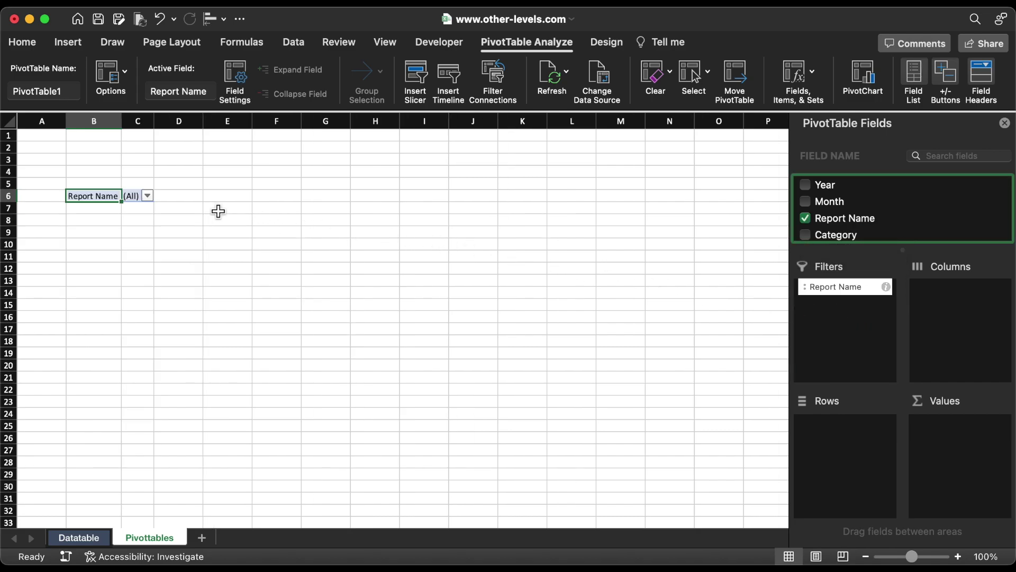
click(149, 199)
click(192, 267)
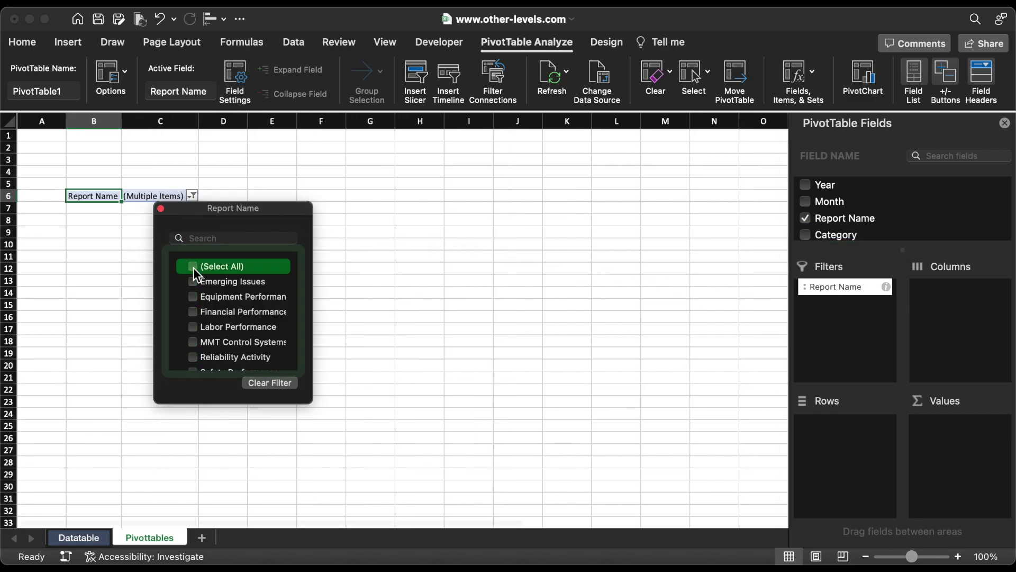
scroll(210, 320, down, 1)
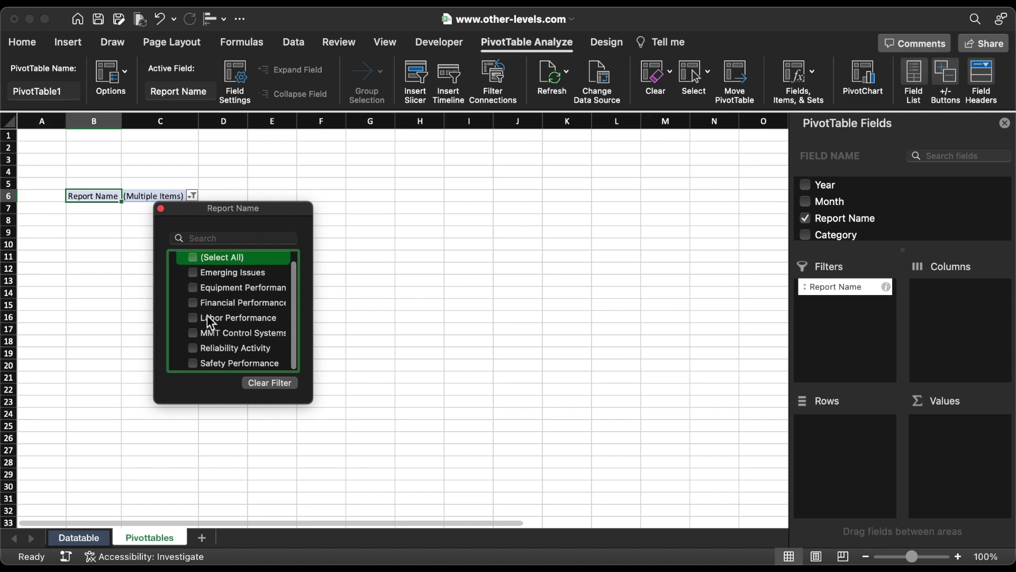
click(196, 304)
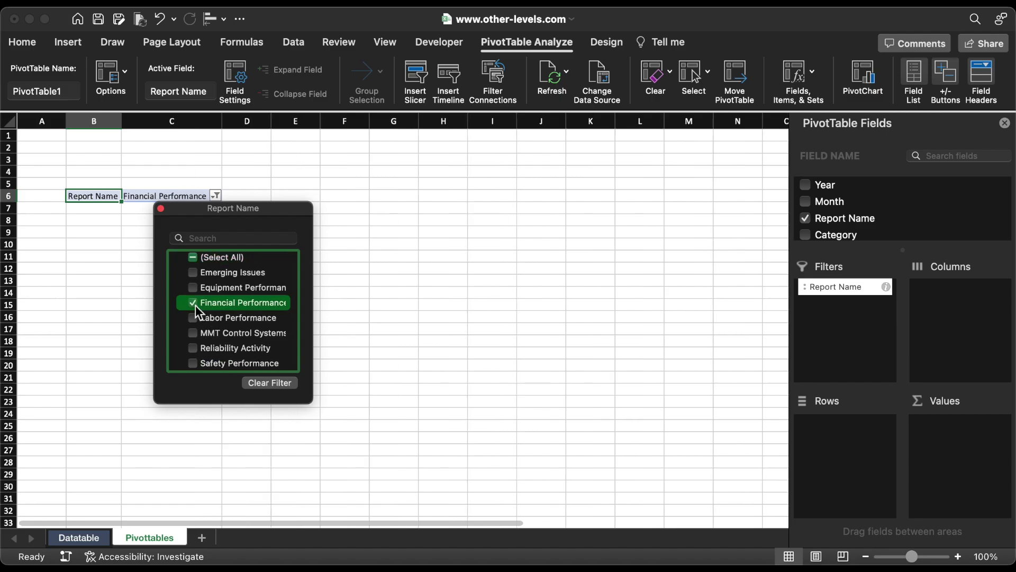
click(194, 332)
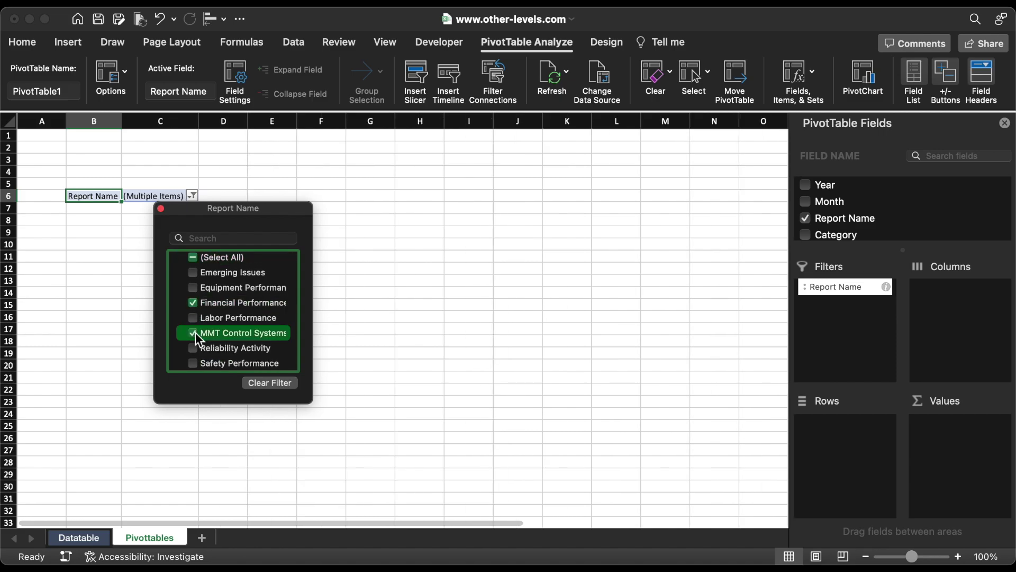
click(197, 364)
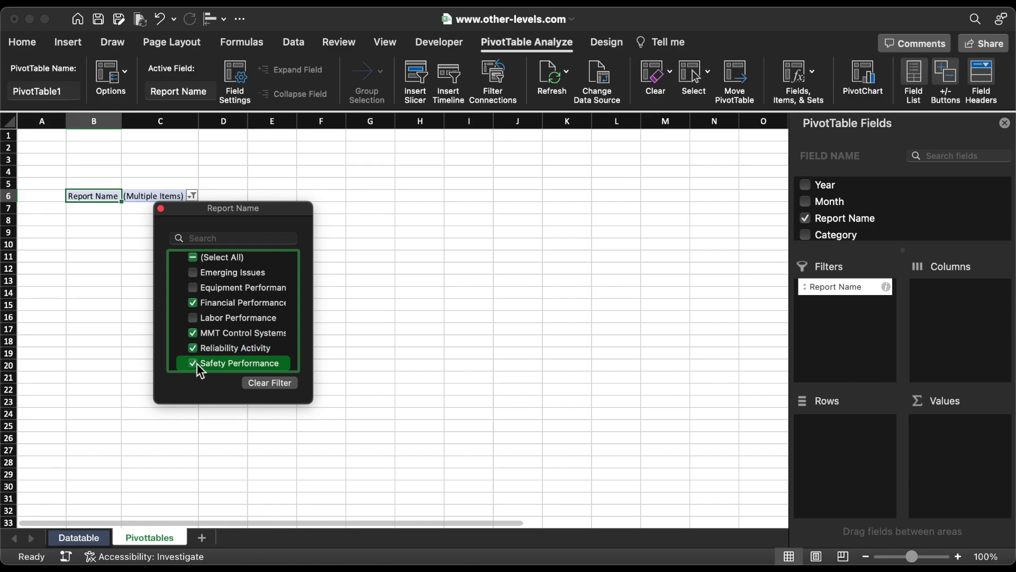
click(162, 209)
Add Category to the PivotTable rows and Value to its values as a sum.
scroll(849, 237, down, 2)
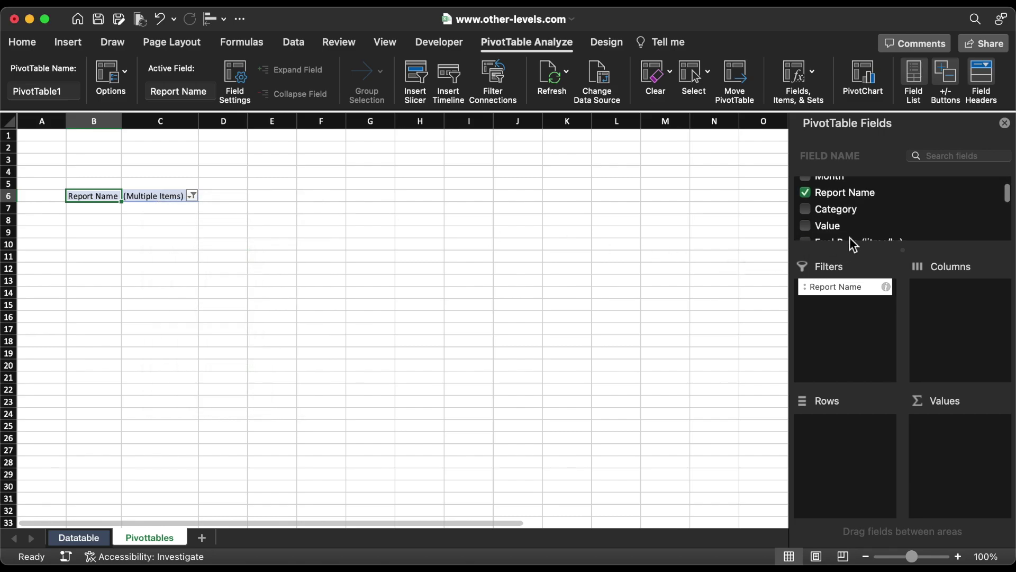
drag(844, 217, 840, 440)
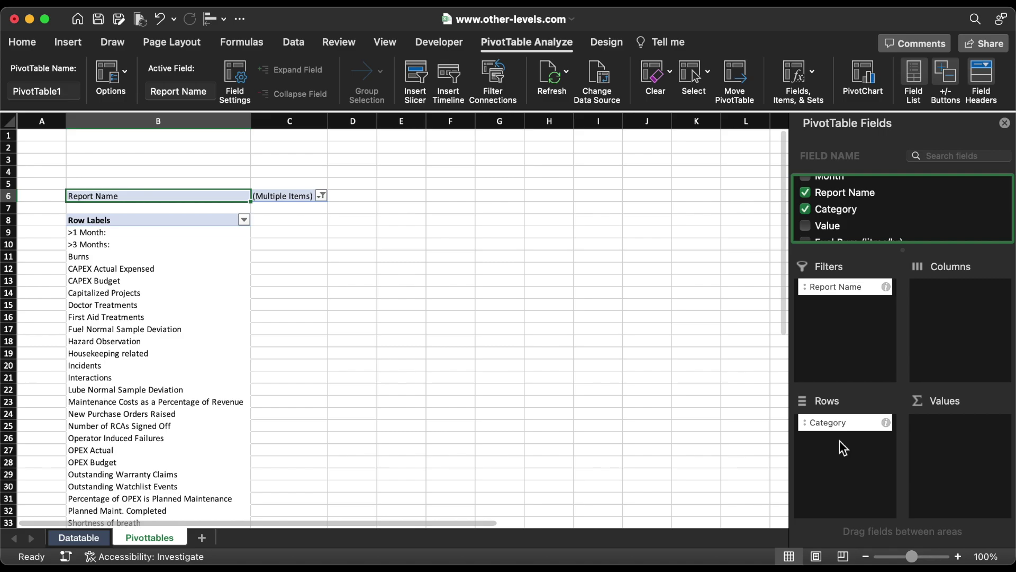
drag(829, 229, 962, 470)
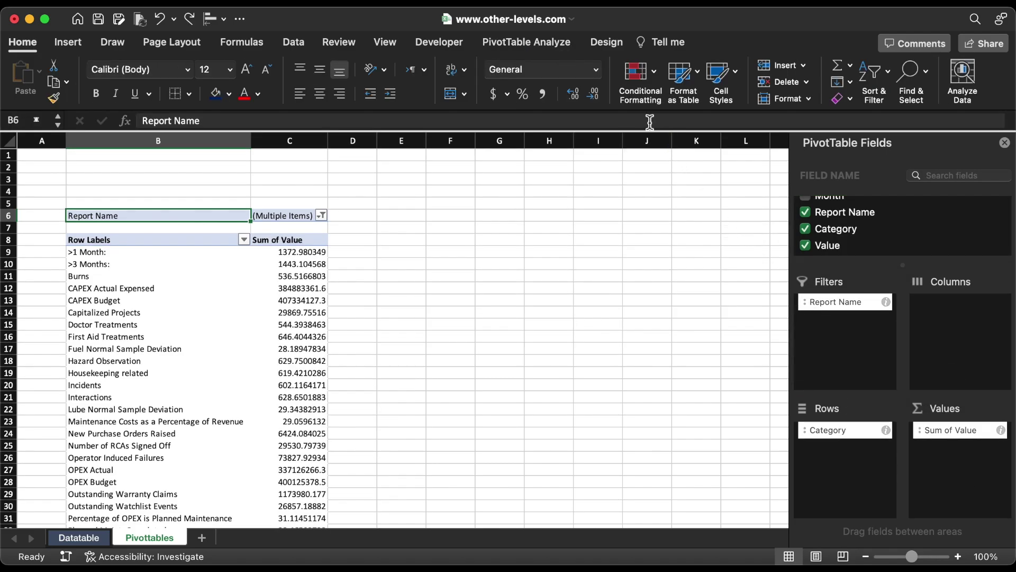
Apply the blue Medium PivotTable style from its first row and fill header cells B8:C8 with dark navy blue.
click(610, 43)
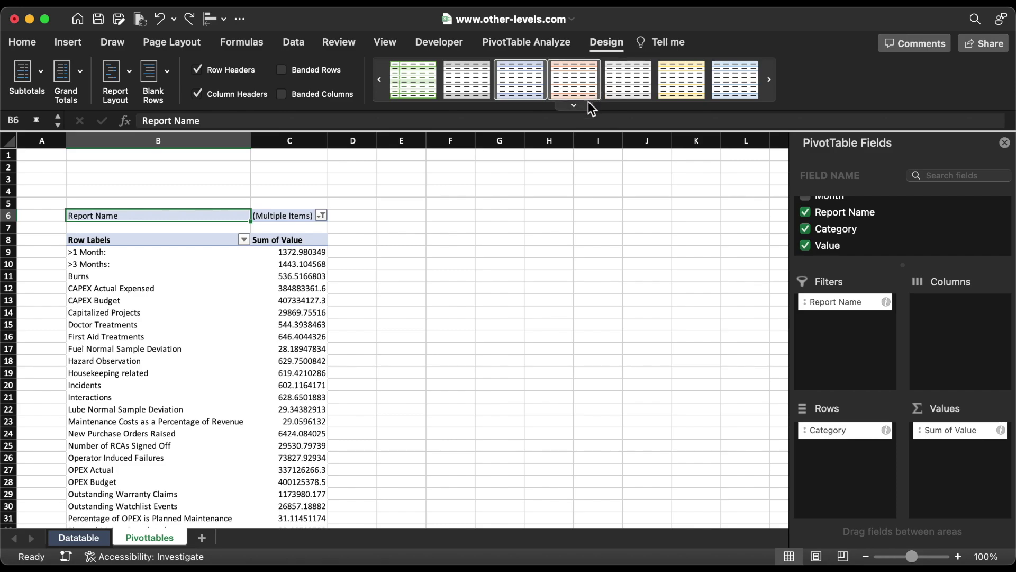
click(582, 107)
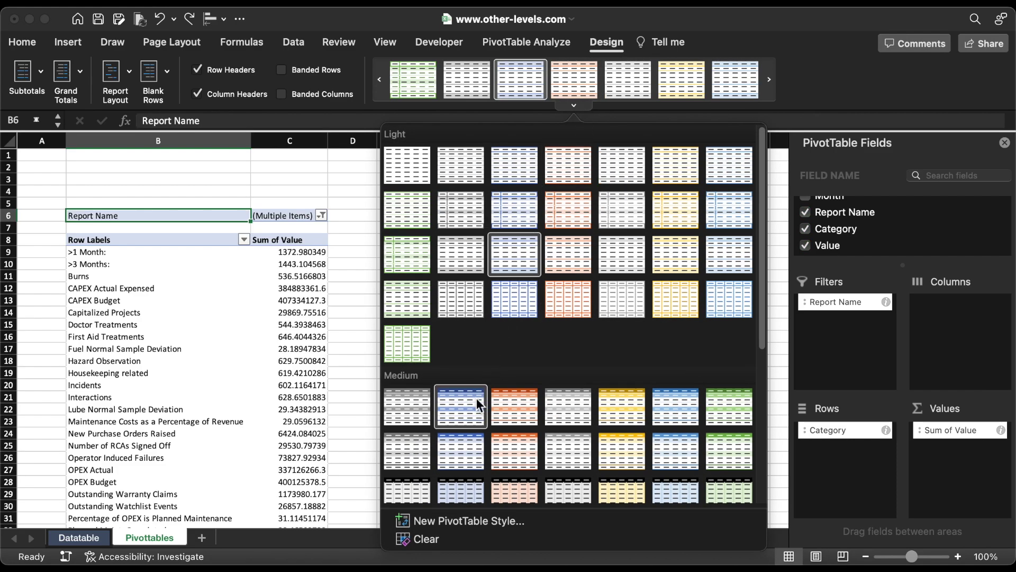
click(476, 398)
drag(289, 244, 229, 248)
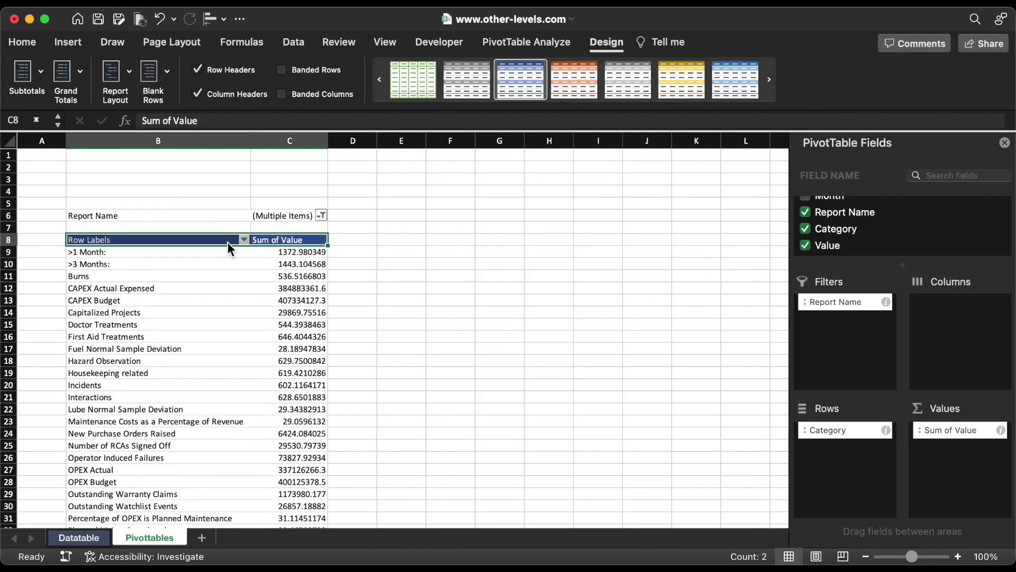
click(35, 44)
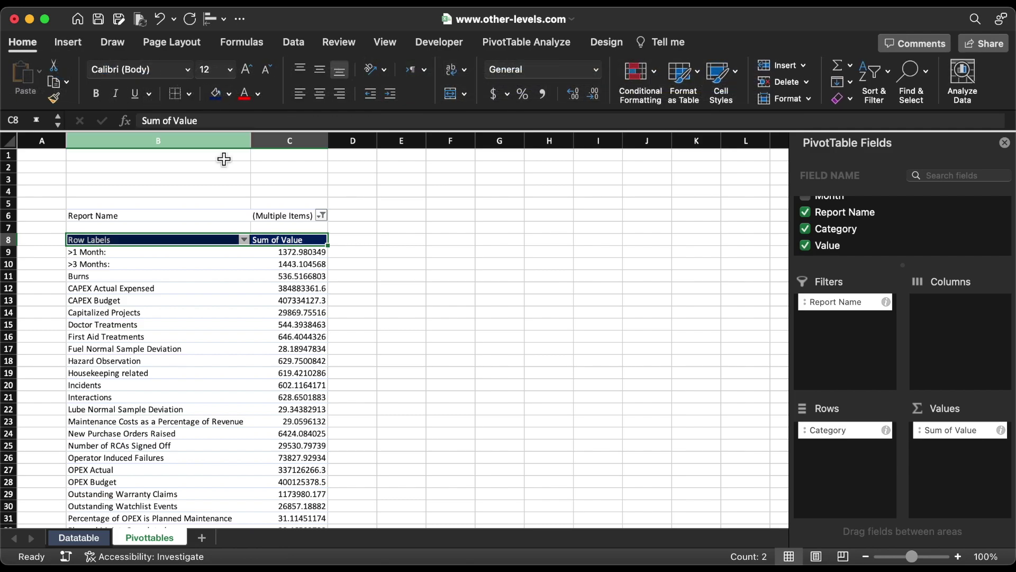
Copy the CAPEX Actual Expensed and CAPEX Budget labels from the PivotTable to cell F9.
drag(120, 288, 123, 300)
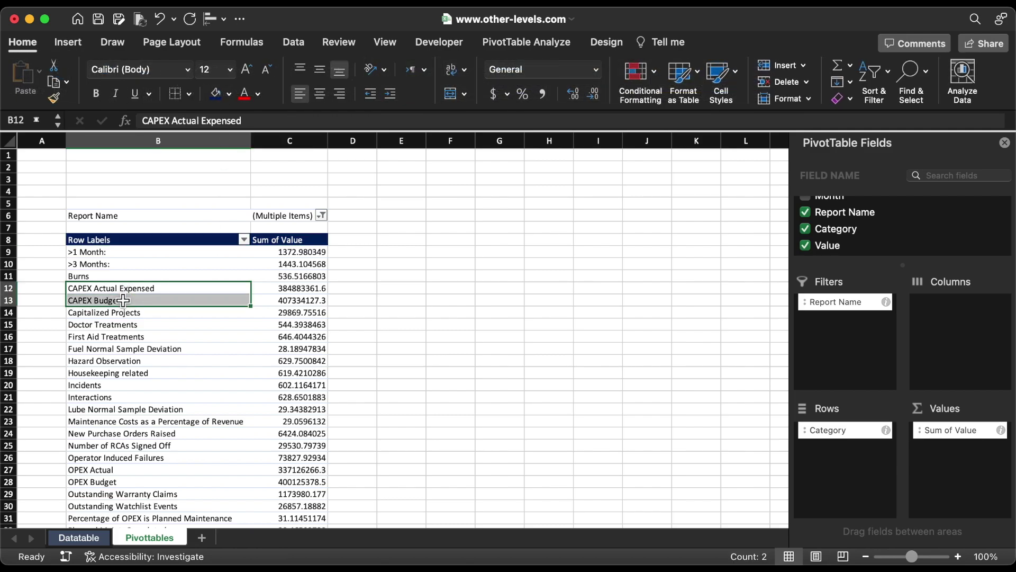
key(super+c)
click(451, 256)
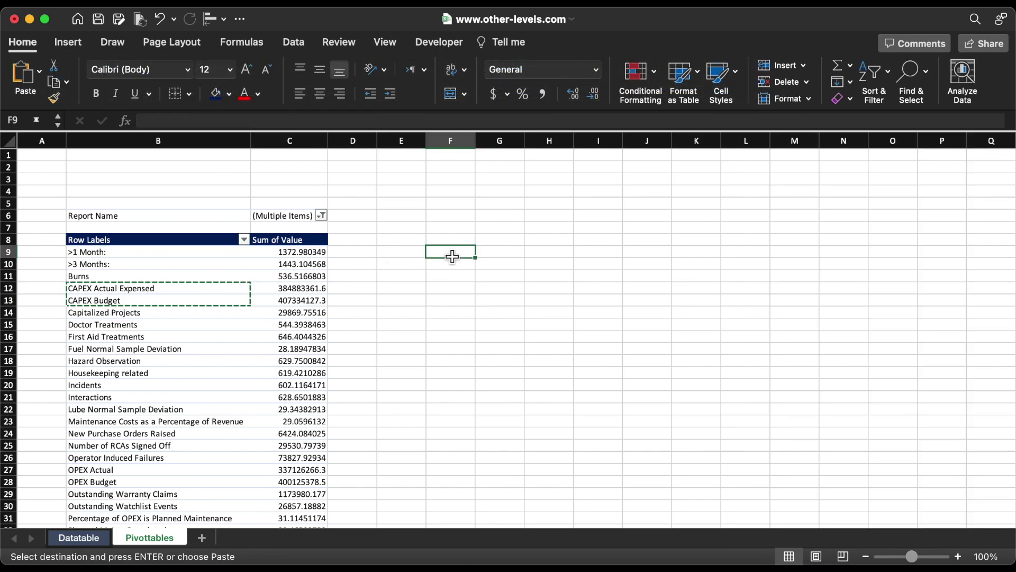
key(super+v)
Copy the OPEX Actual and OPEX Budget labels from the PivotTable to cell F11.
drag(111, 469, 112, 479)
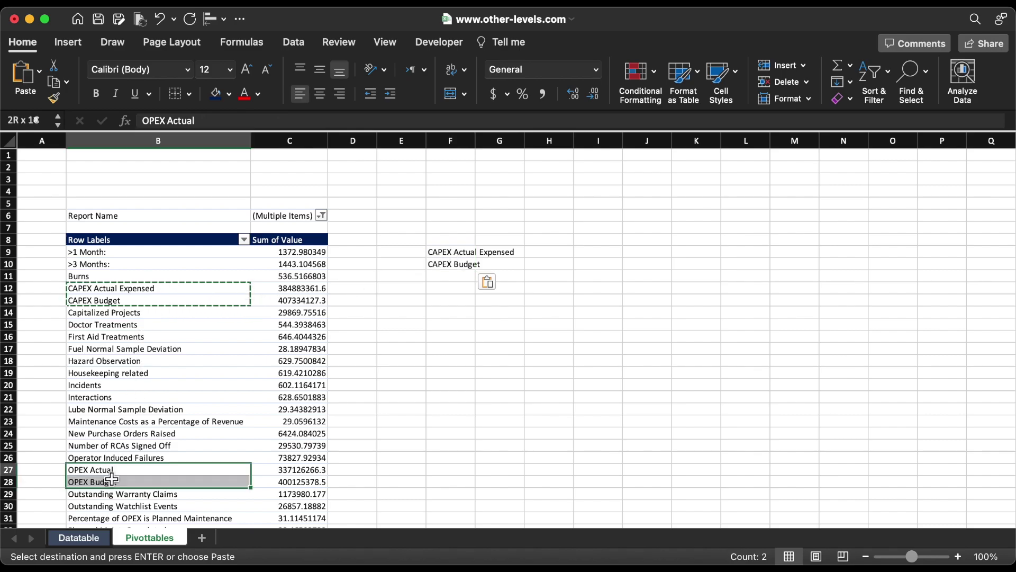
key(super+c)
click(459, 276)
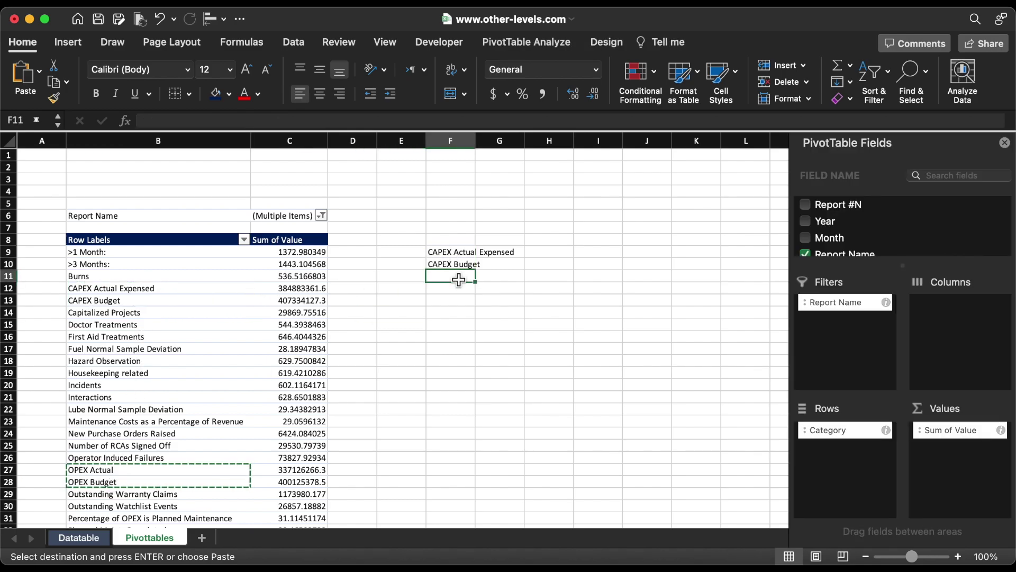
key(super+v)
Copy the remaining category labels to column F, arranging all labels in groups at F9:F17, F23:F30, F35:F42 and F47:F54.
scroll(137, 464, down, 6)
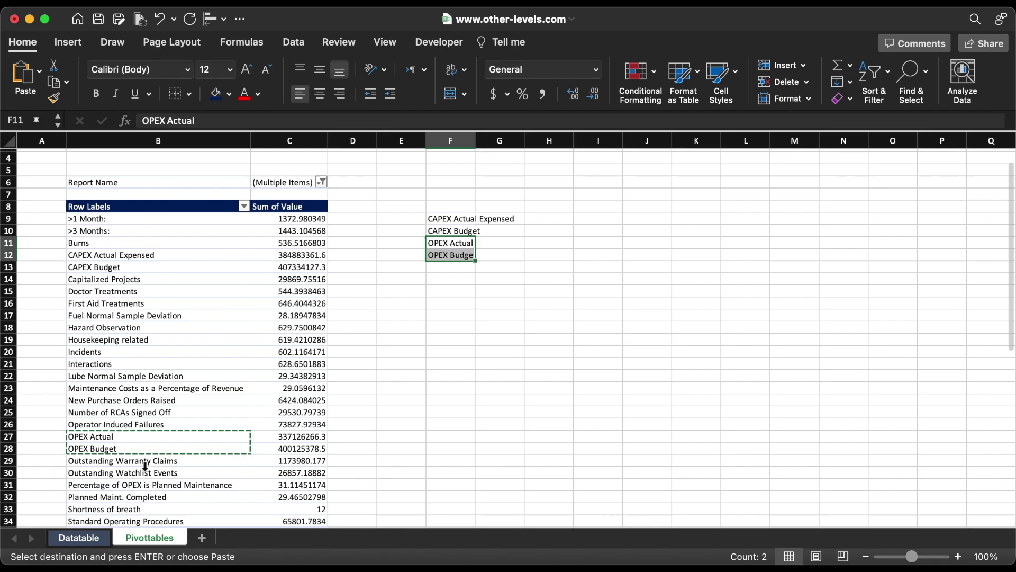
click(137, 462)
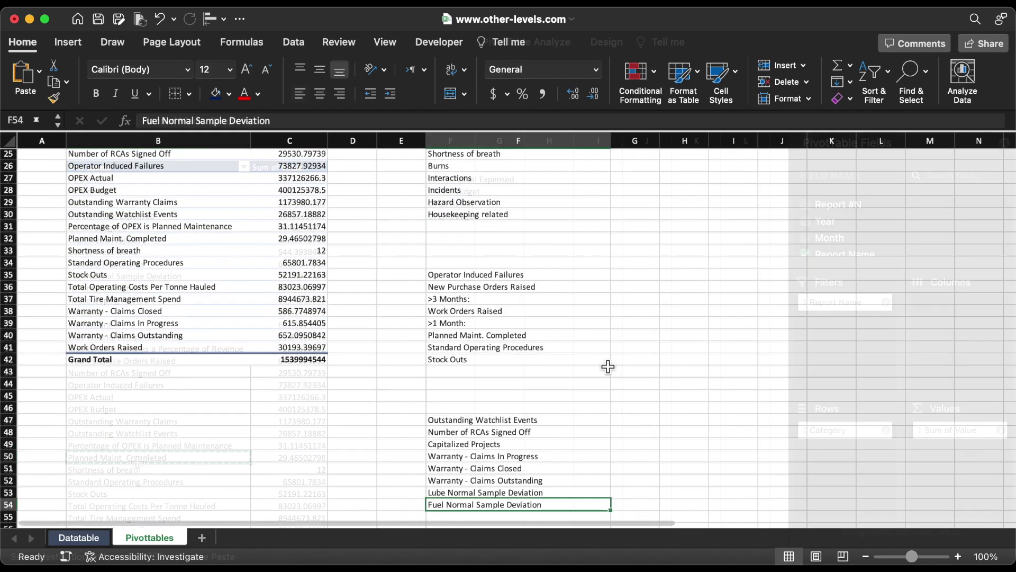
Enter the formula =VLOOKUP(F9,B:C,2,0) in G9 to look up the OPEX Budget value.
scroll(608, 366, up, 10)
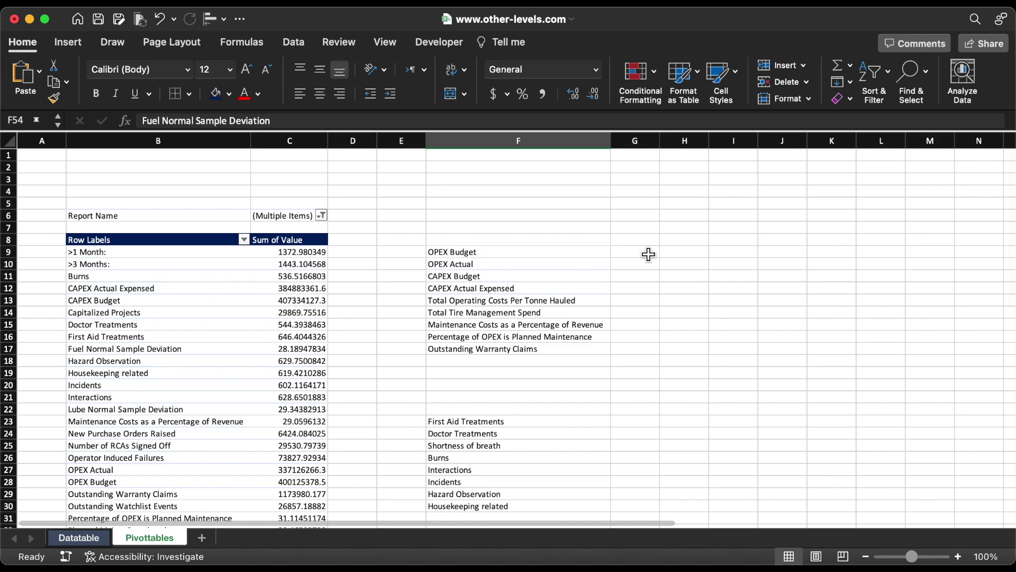
click(649, 255)
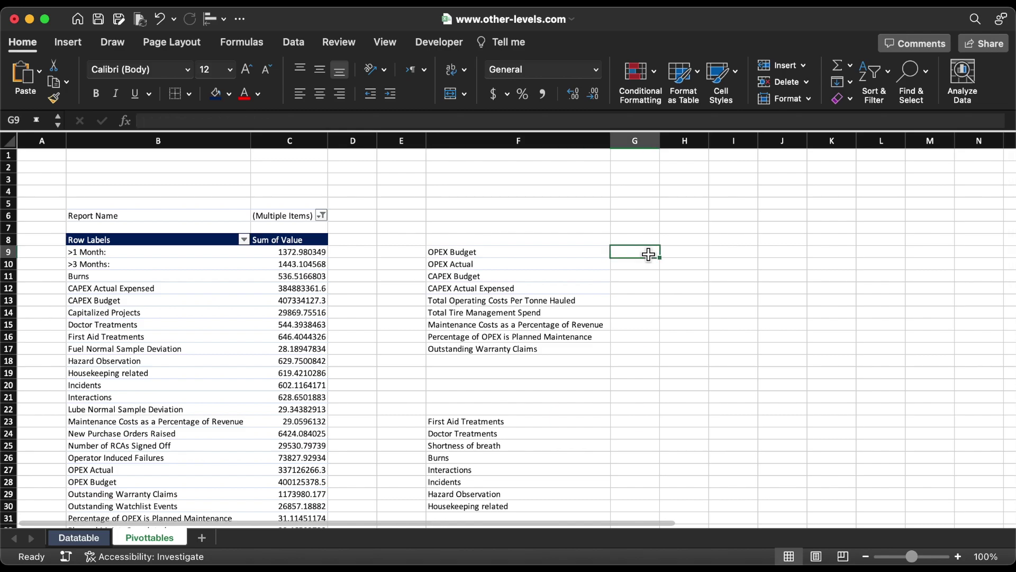
text(=v)
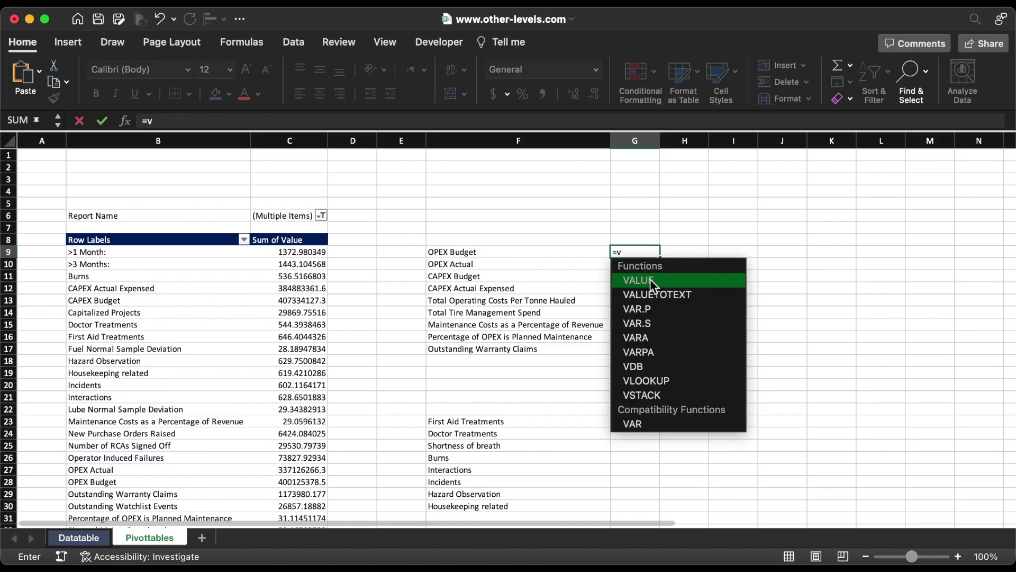
double_click(659, 381)
click(503, 257)
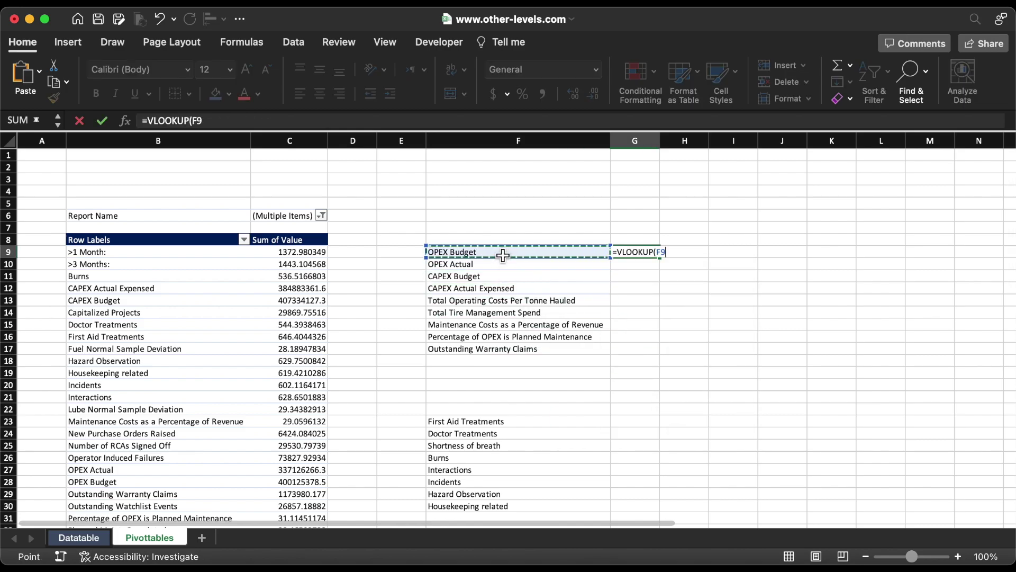
text(,)
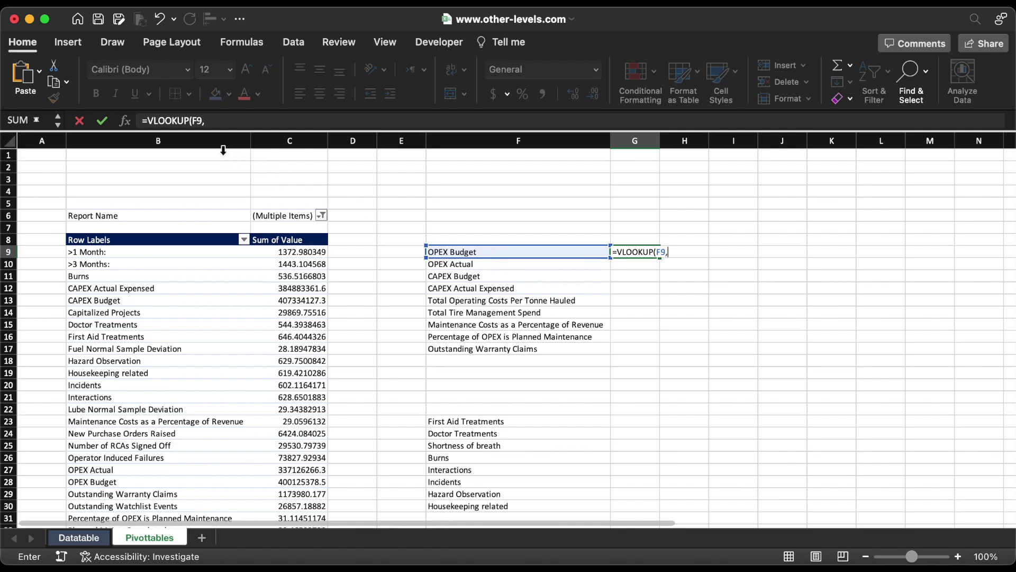
drag(225, 146, 275, 142)
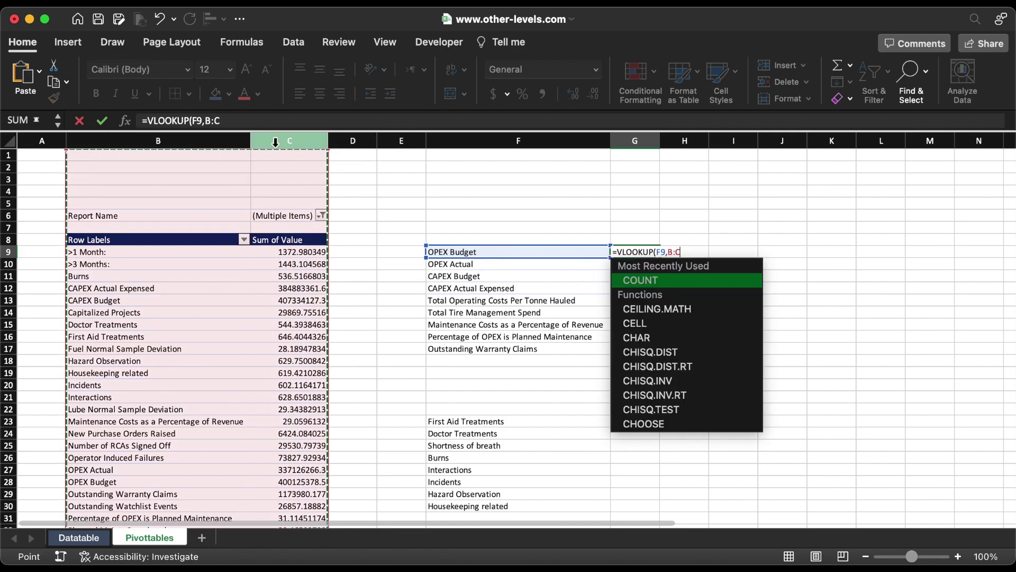
text(,)
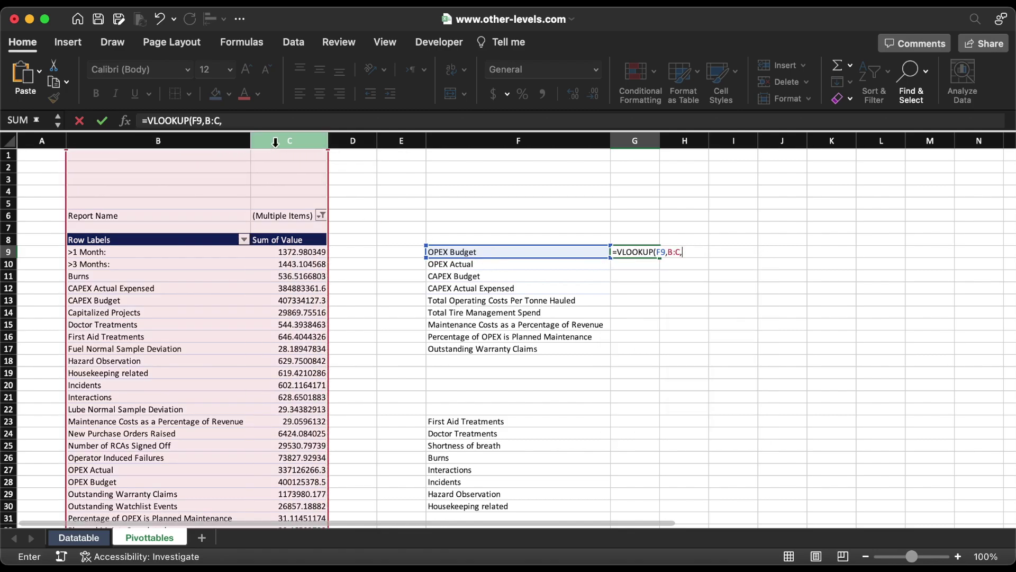
text(2,)
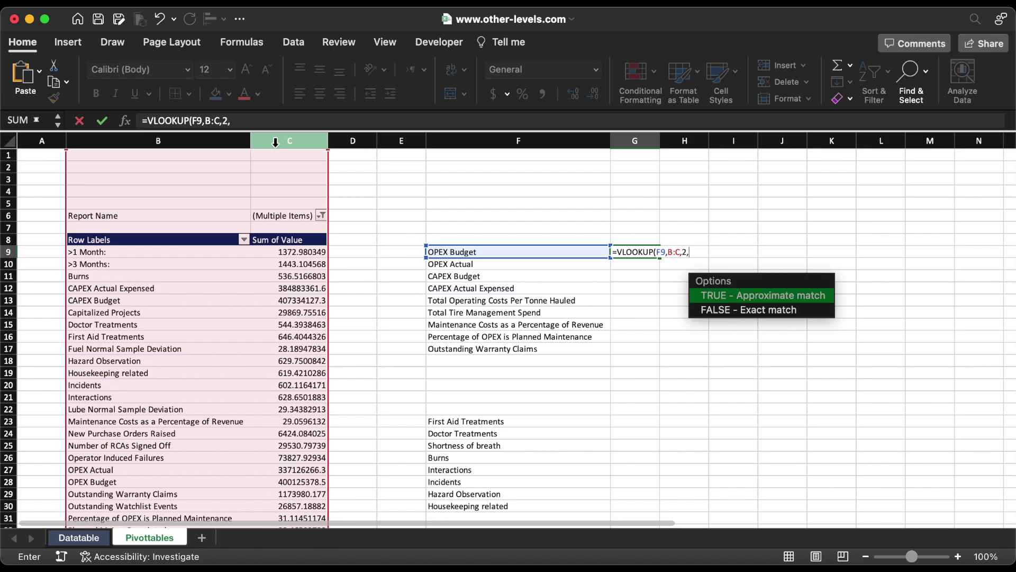
text(0))
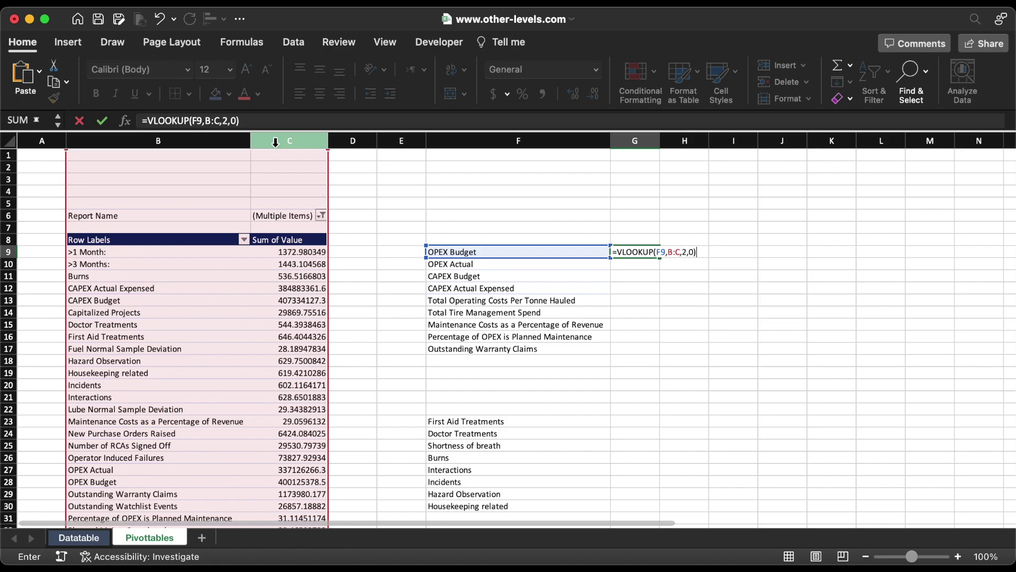
key(Return)
Wrap the G9 lookup in IFERROR with "-" as the fallback and fill the formula down to G17.
click(651, 253)
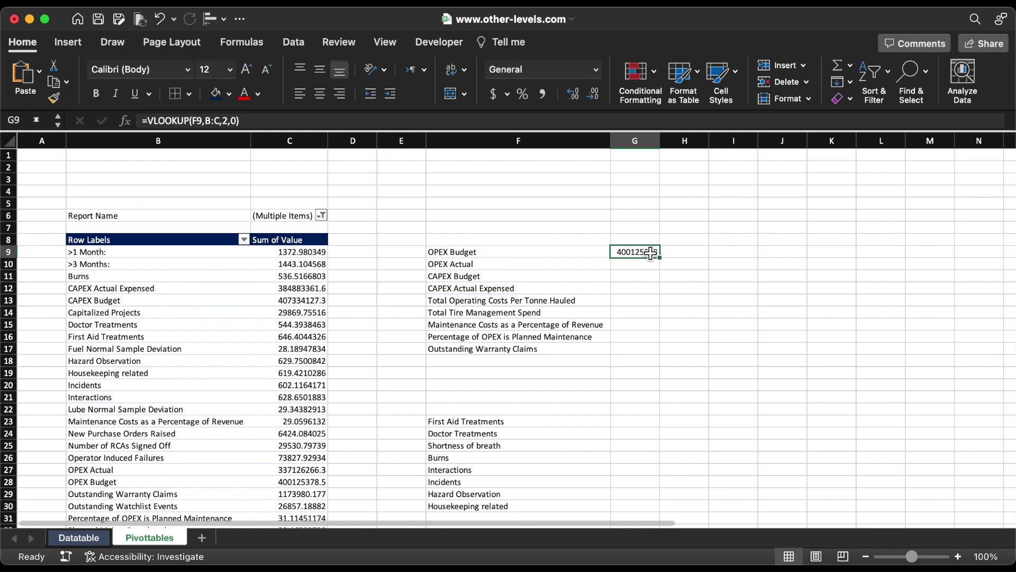
click(148, 118)
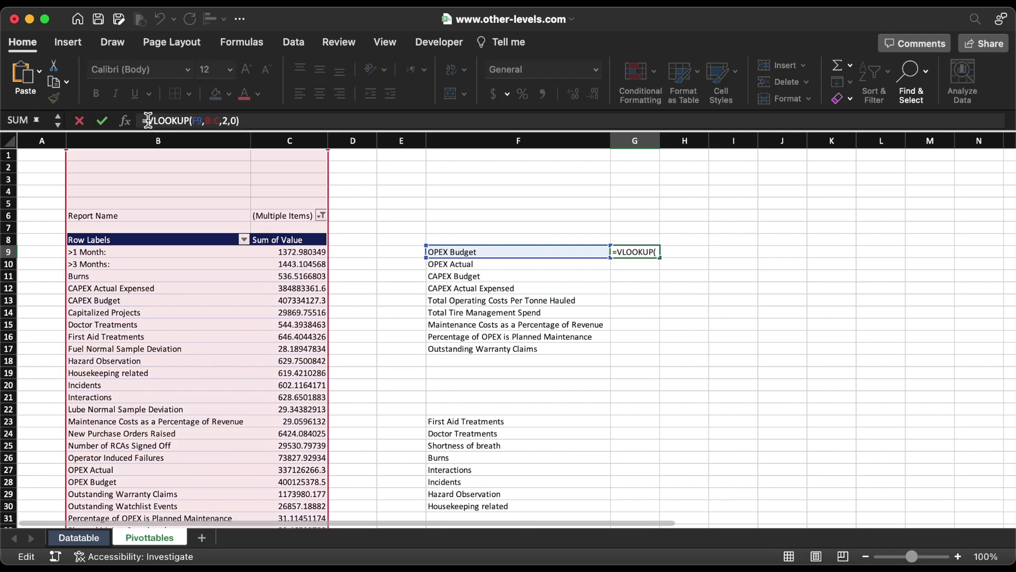
text(IF)
double_click(175, 194)
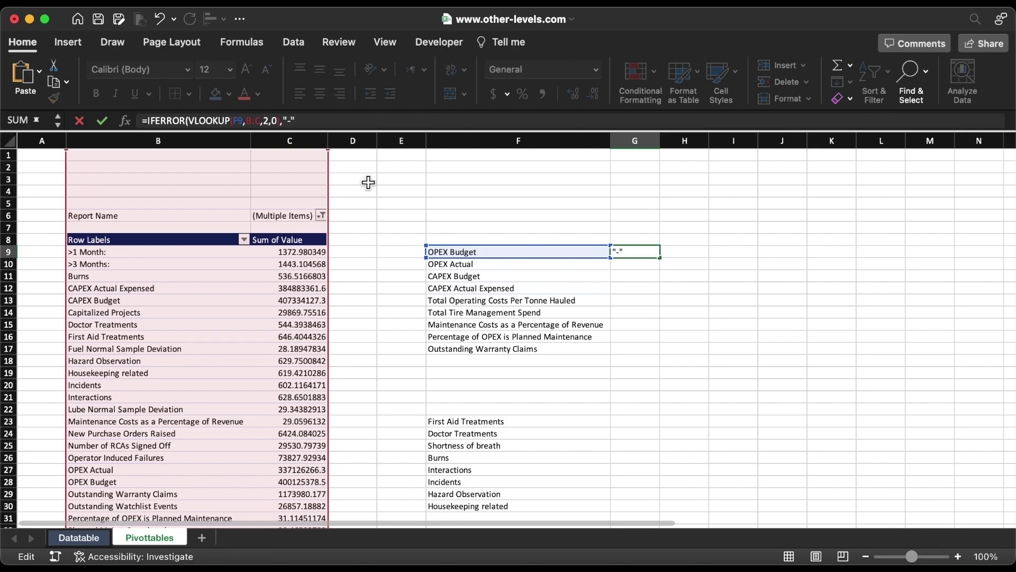
key(Return)
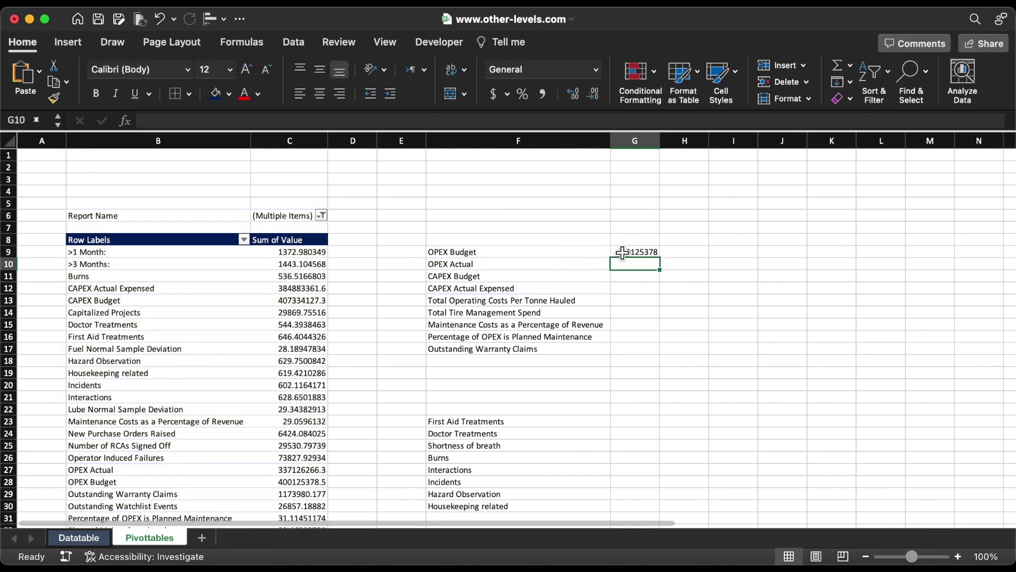
click(653, 253)
drag(666, 261, 657, 358)
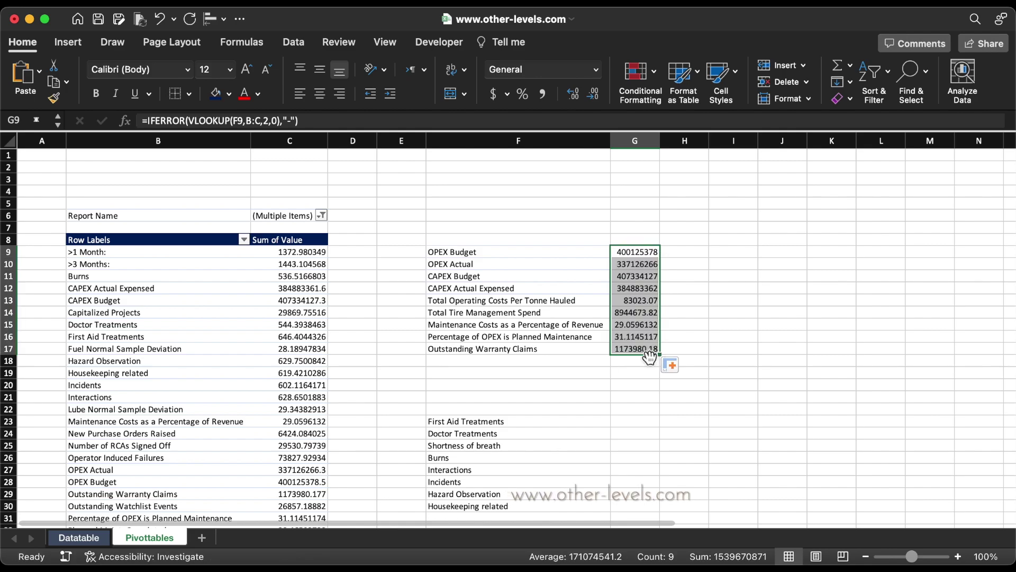
Copy the lookup formula from G17 to G23:G30, G35:G42 and G47:G54 beside the other category groups.
click(646, 352)
key(super+c)
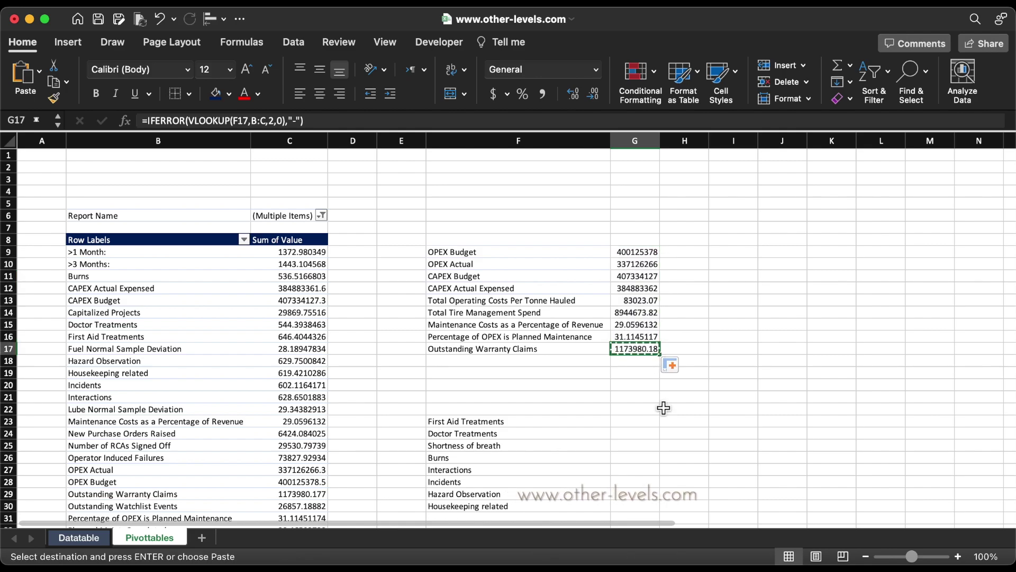
scroll(662, 409, down, 5)
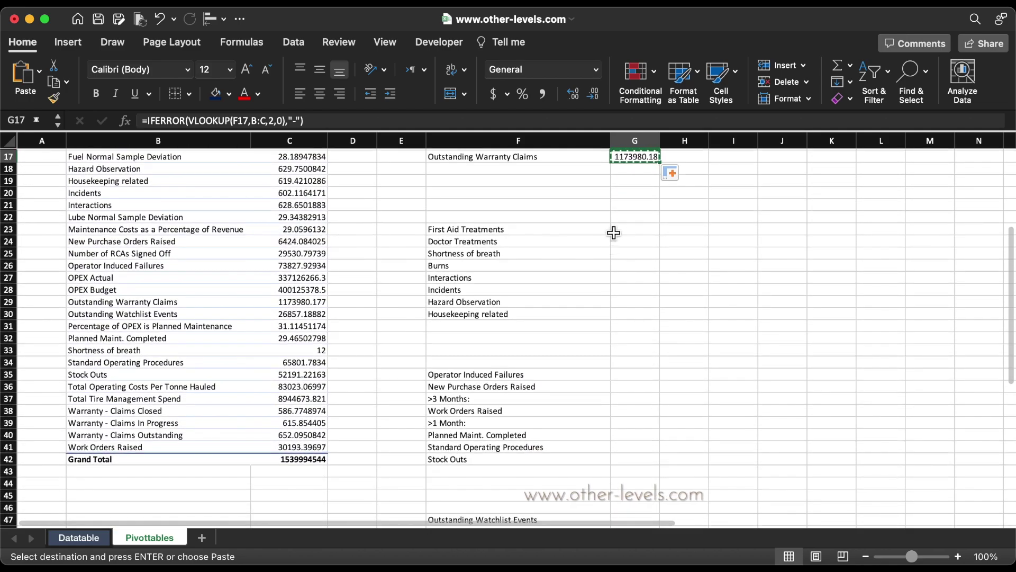
drag(622, 230, 635, 315)
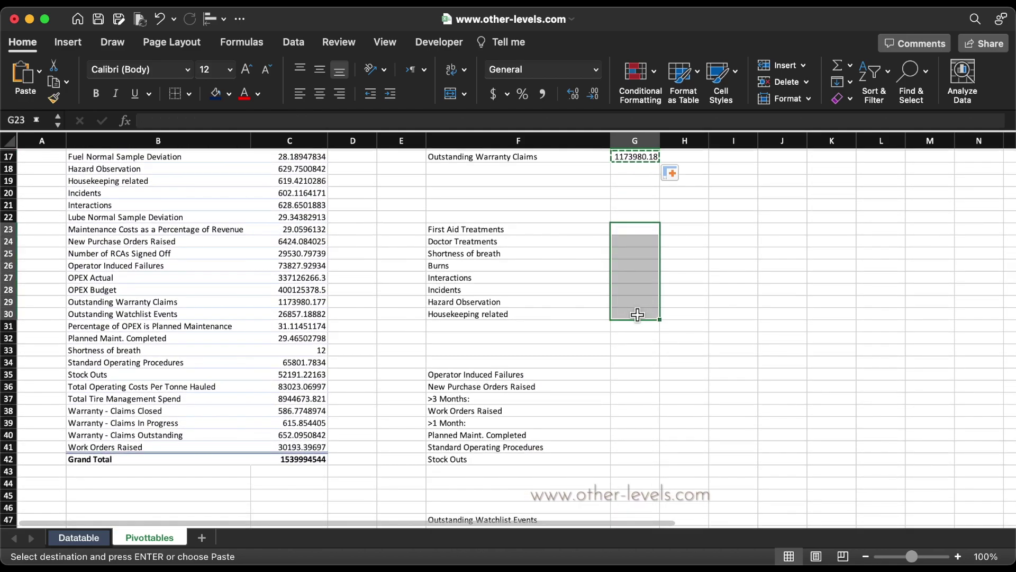
key(super+v)
scroll(673, 381, down, 3)
scroll(674, 382, down, 1)
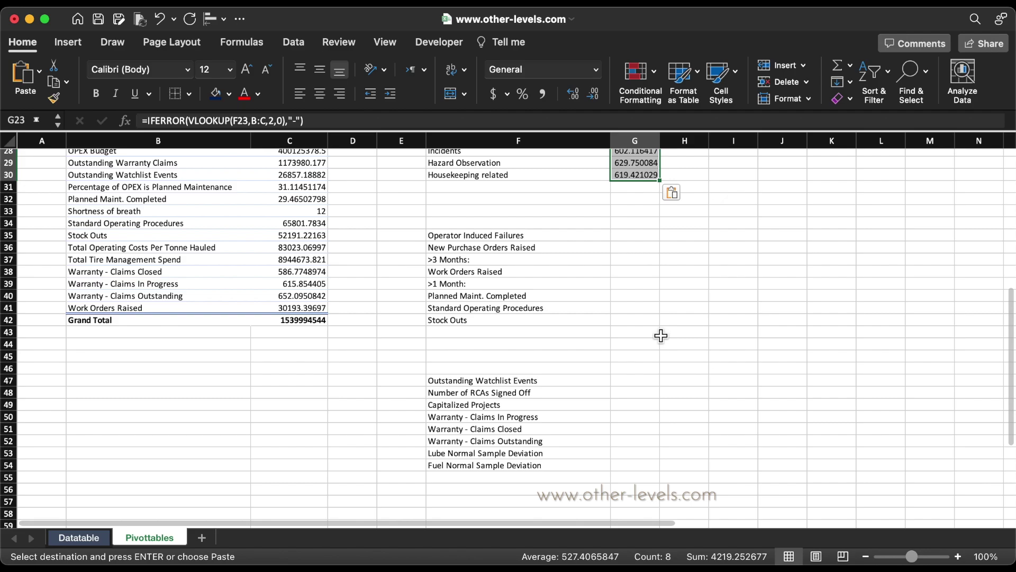
drag(642, 236, 641, 317)
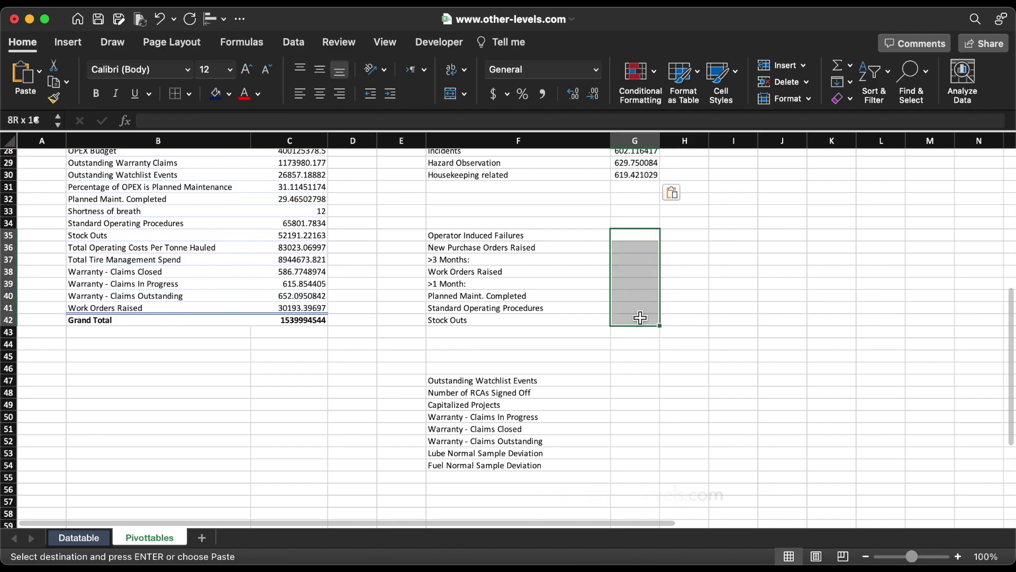
key(super+v)
drag(630, 381, 641, 464)
key(super+v)
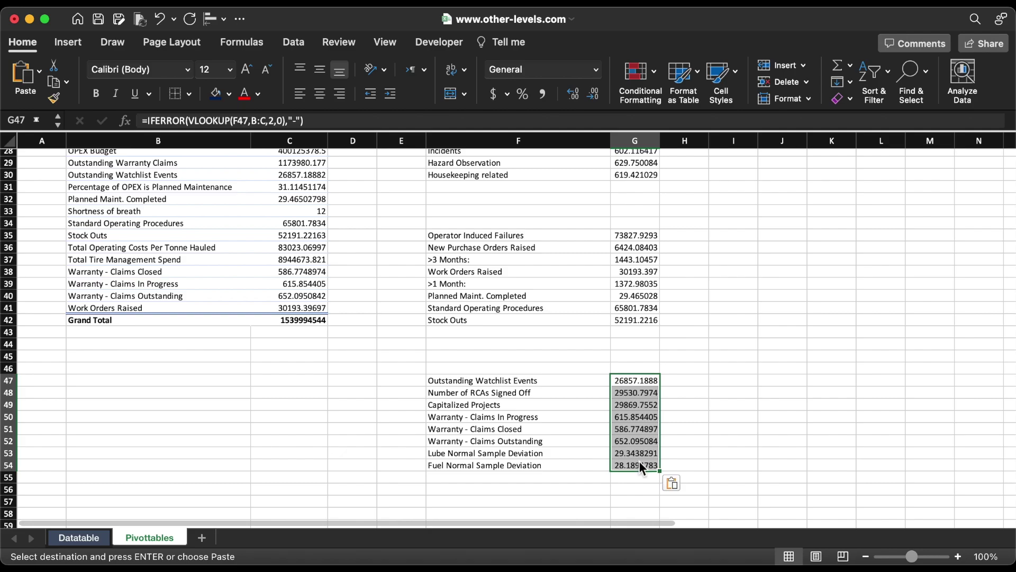
Set the font of the whole Pivottables sheet to Arial and align all cells vertically to the middle.
scroll(640, 467, up, 5)
scroll(640, 468, up, 5)
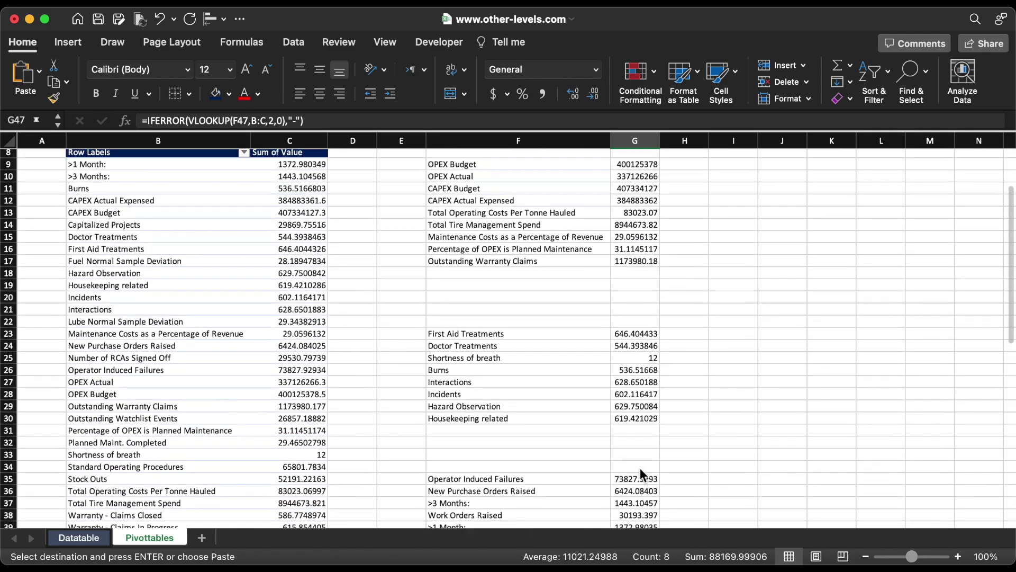
click(61, 160)
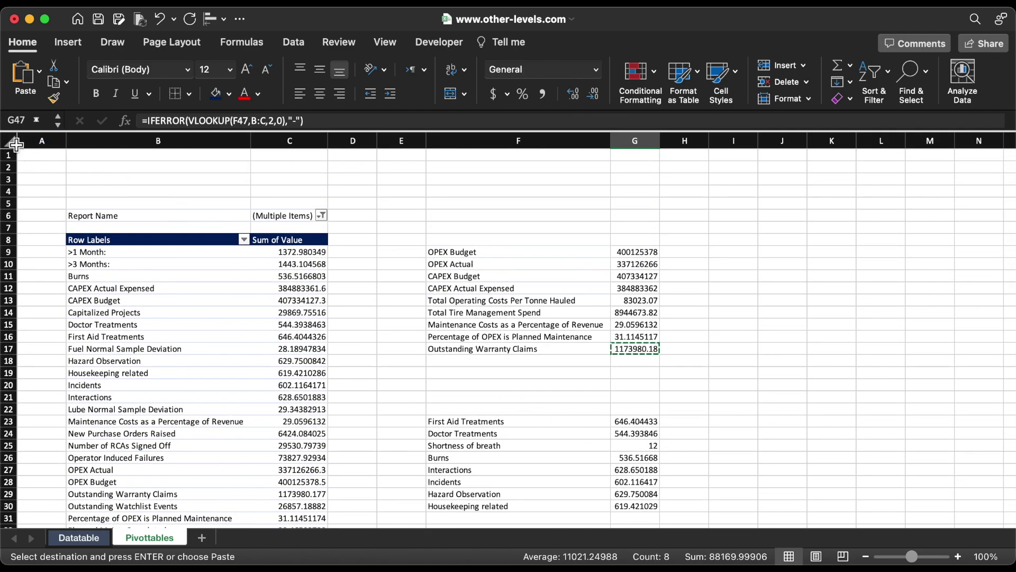
key(super+a)
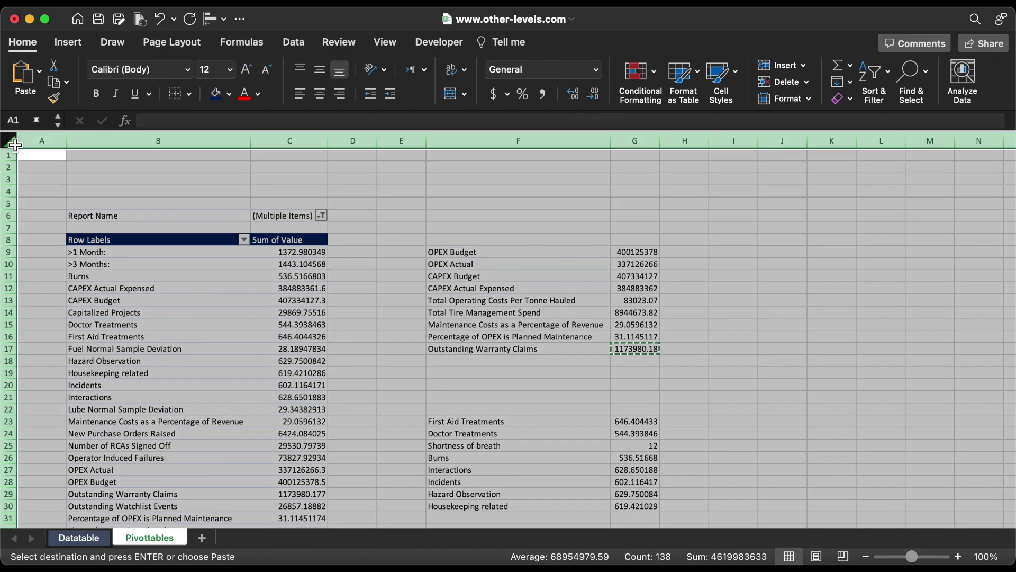
click(188, 70)
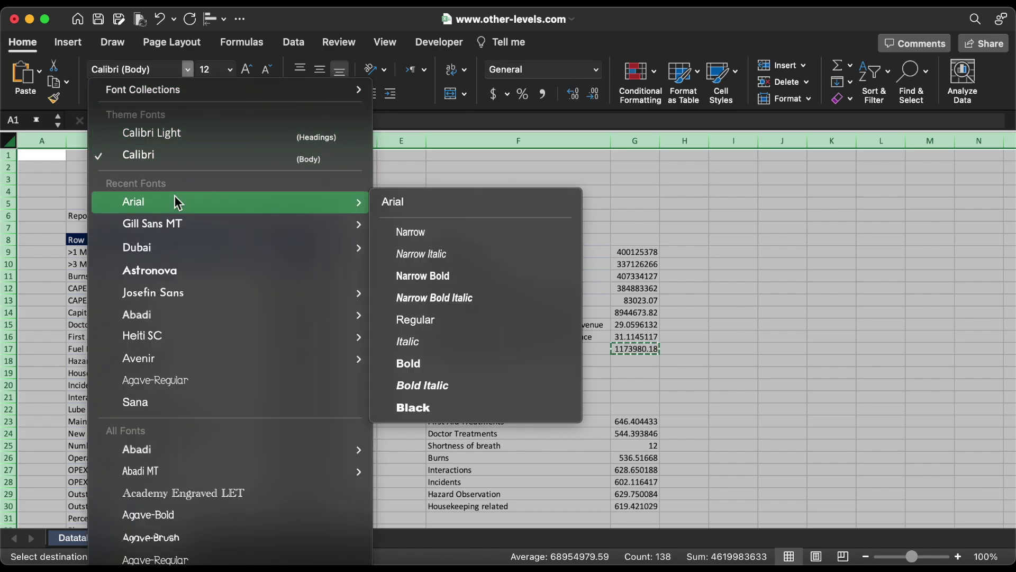
click(177, 202)
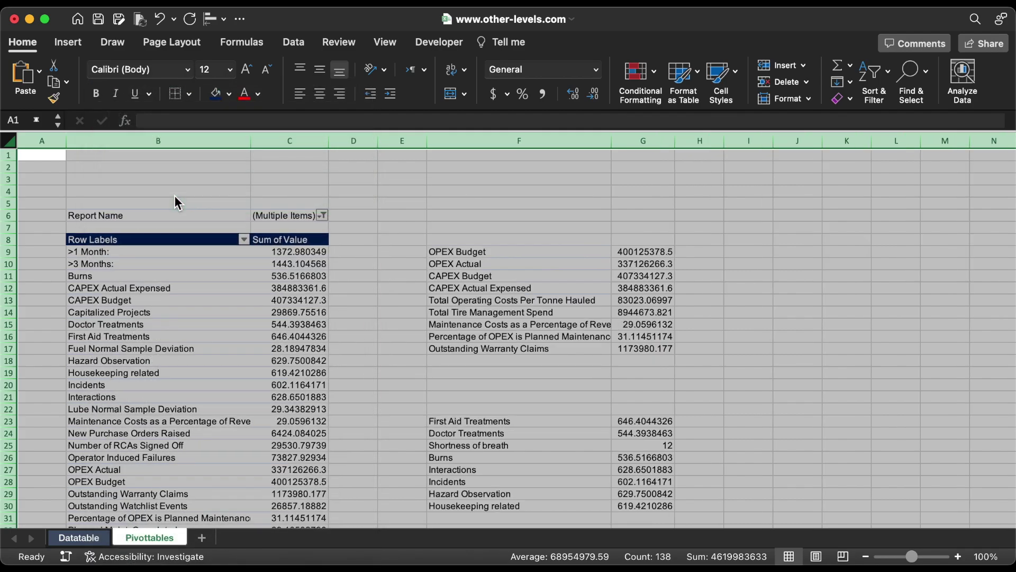
click(320, 70)
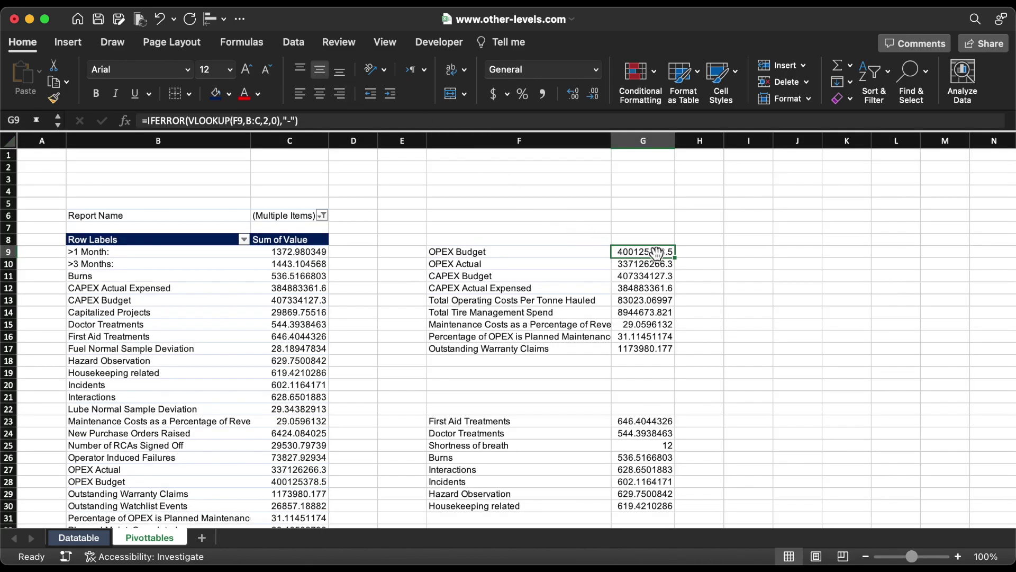
Format G9:G14 and G17 as Currency with the $ symbol and 0 decimal places, and make them bold.
drag(666, 255, 663, 312)
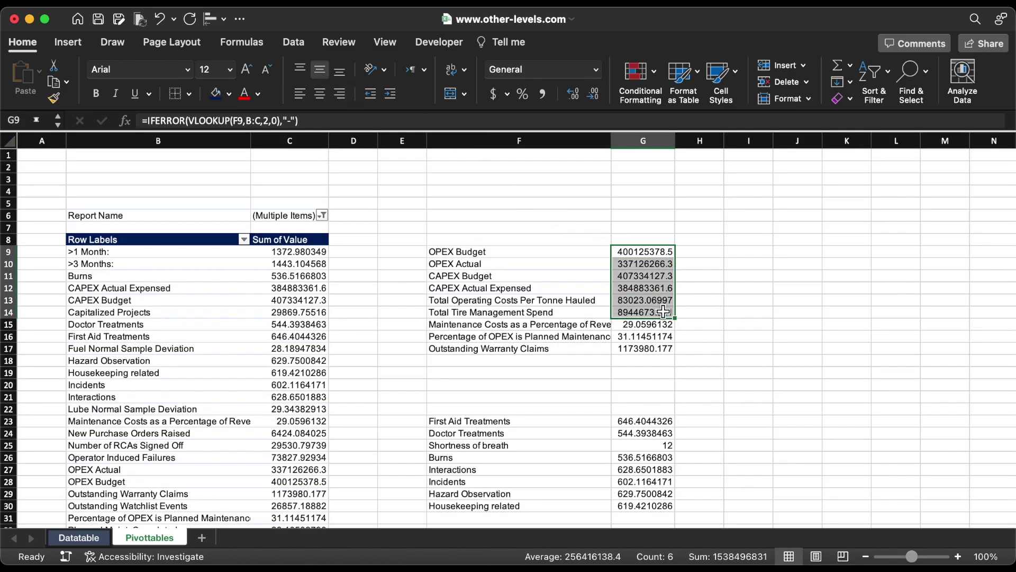
super+click(648, 350)
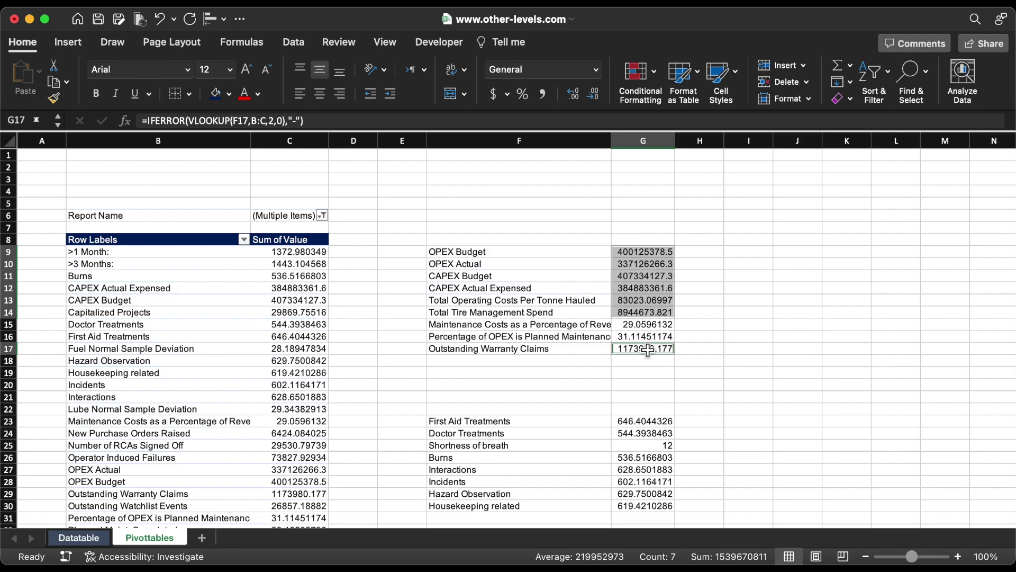
click(595, 70)
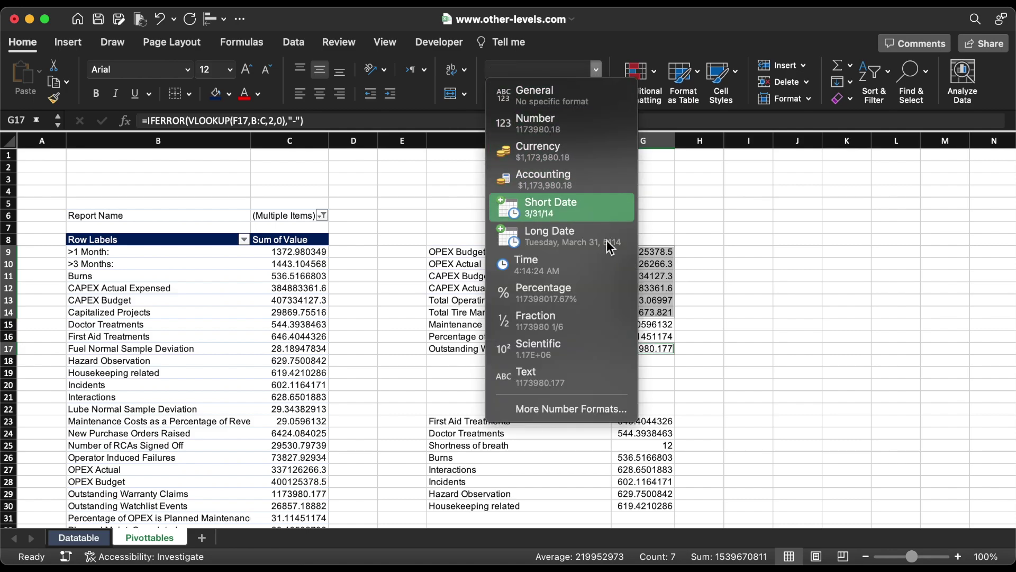
click(612, 410)
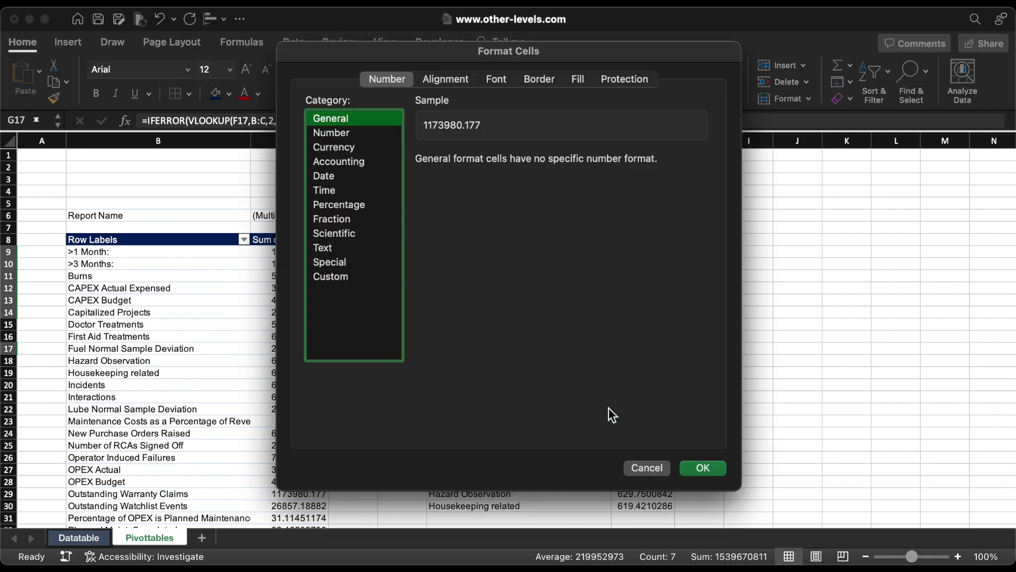
click(353, 148)
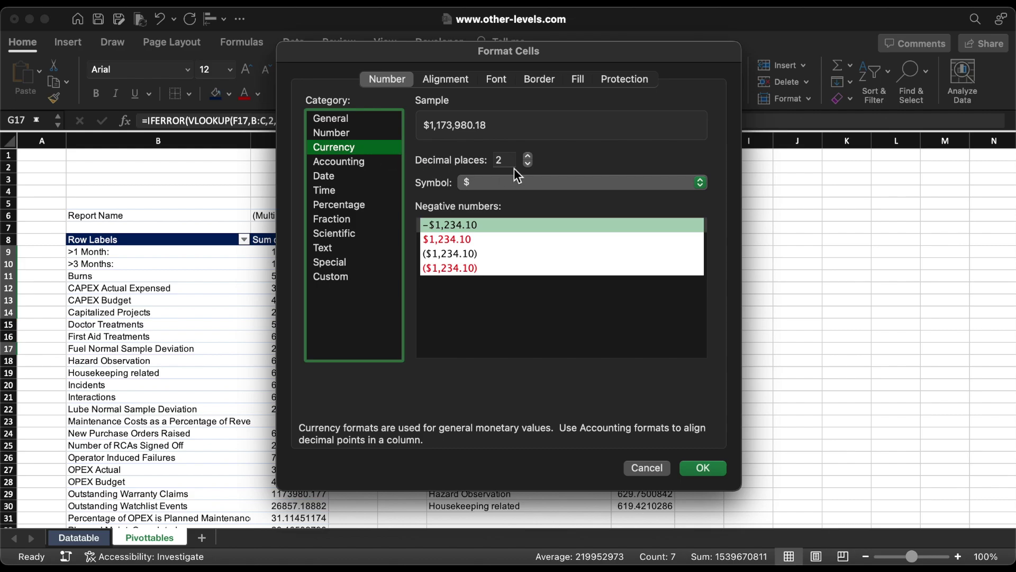
click(528, 164)
click(528, 164)
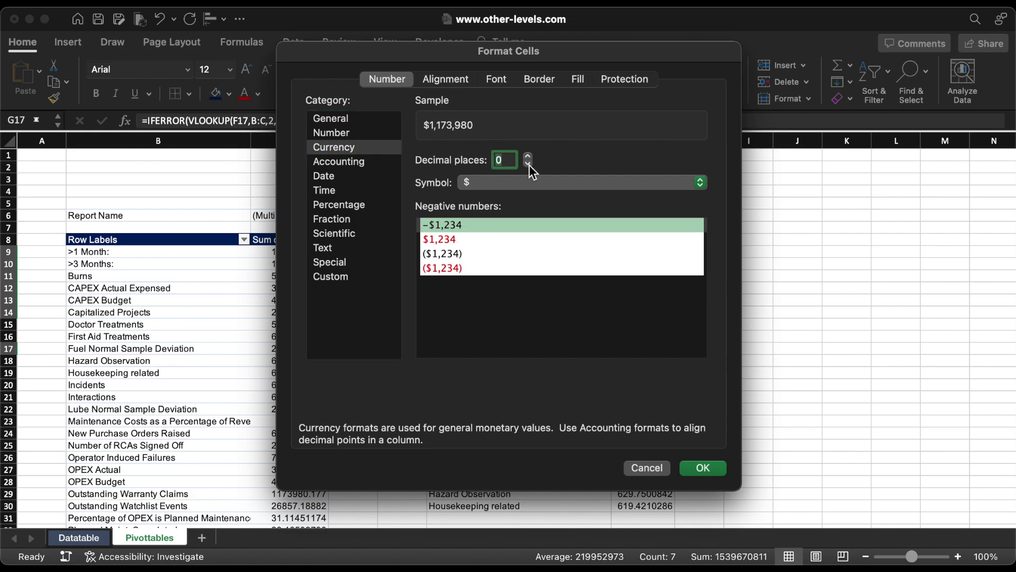
click(702, 469)
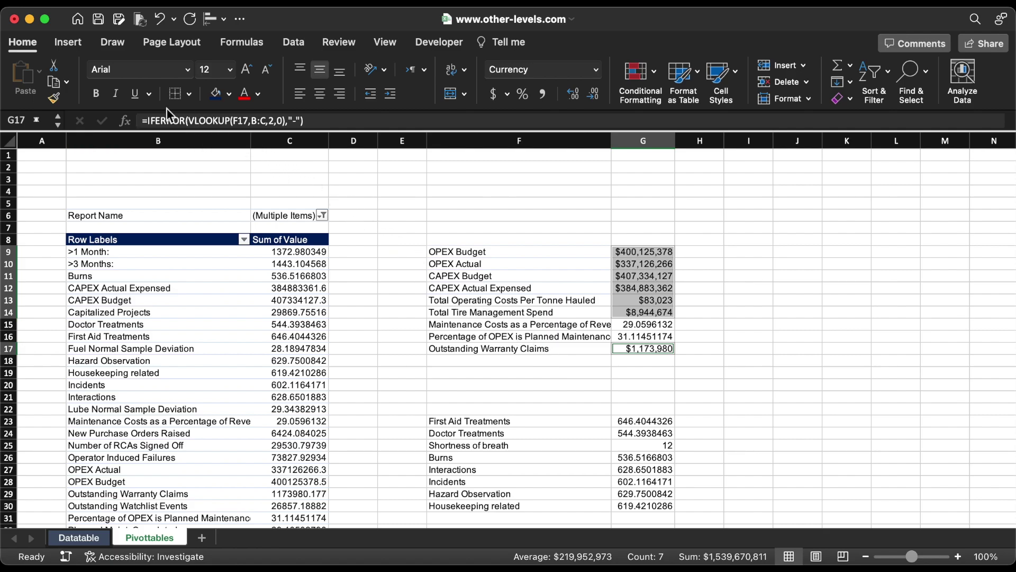
click(96, 93)
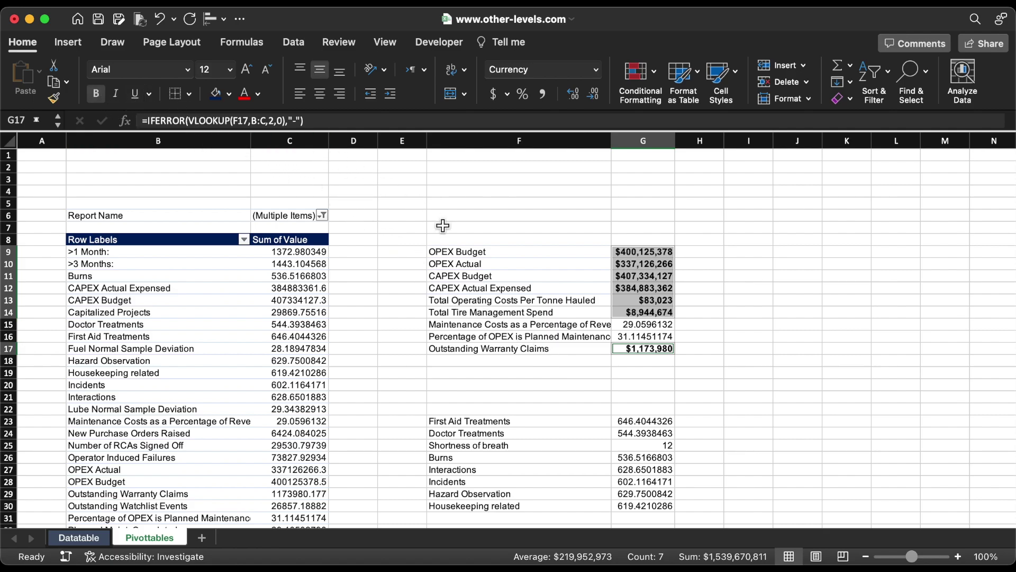
Apply the percent number format to the two percentage values in G15:G16.
drag(662, 329, 662, 337)
click(523, 94)
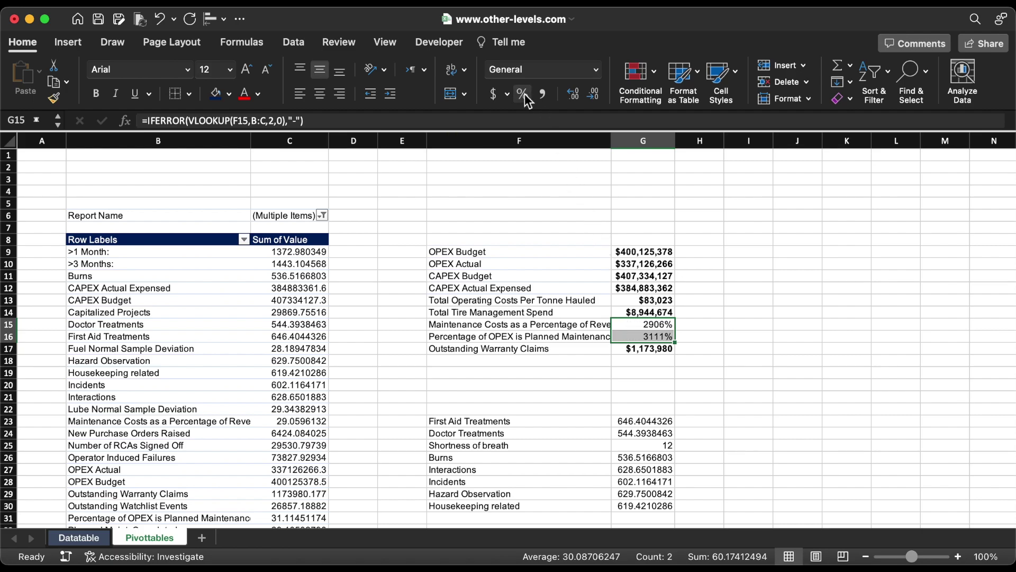
Make the two percentage values in G15:G16 bold.
click(97, 95)
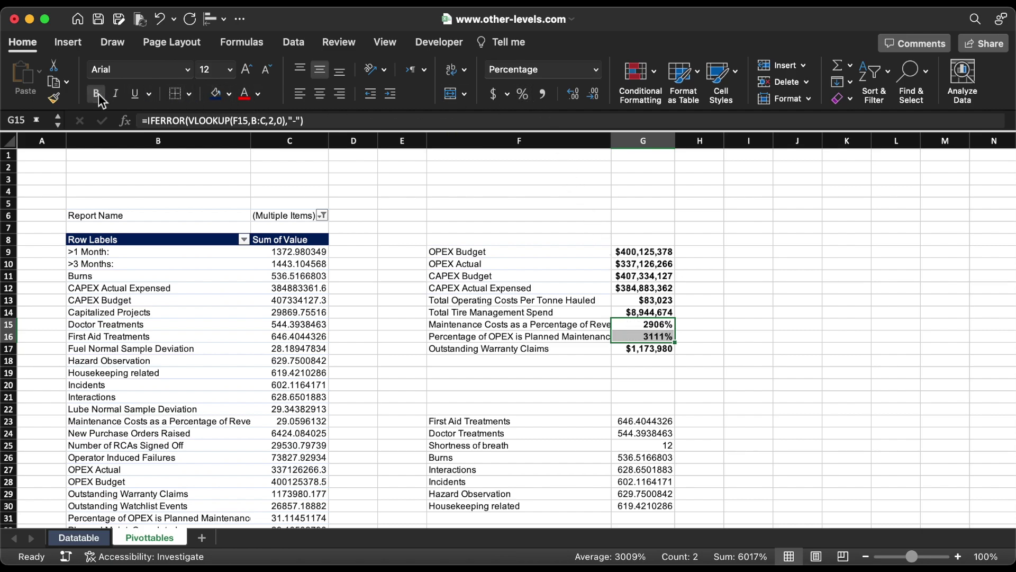
Format the values in G23:G30 as numbers with 0 decimal places and make them bold.
scroll(697, 420, down, 4)
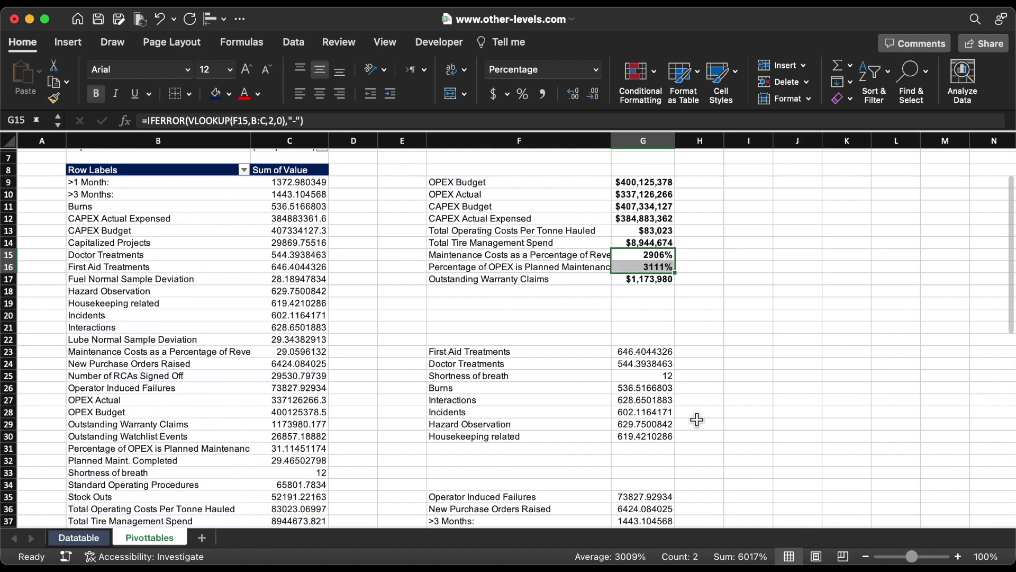
drag(649, 337, 647, 421)
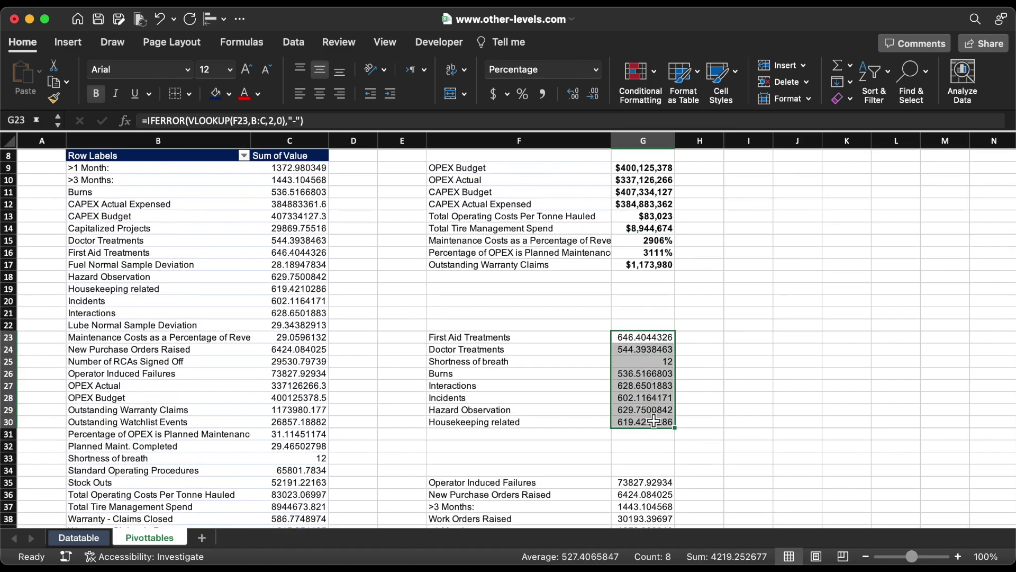
click(593, 97)
click(593, 97)
click(593, 97)
click(593, 97)
click(593, 97)
click(593, 97)
click(593, 97)
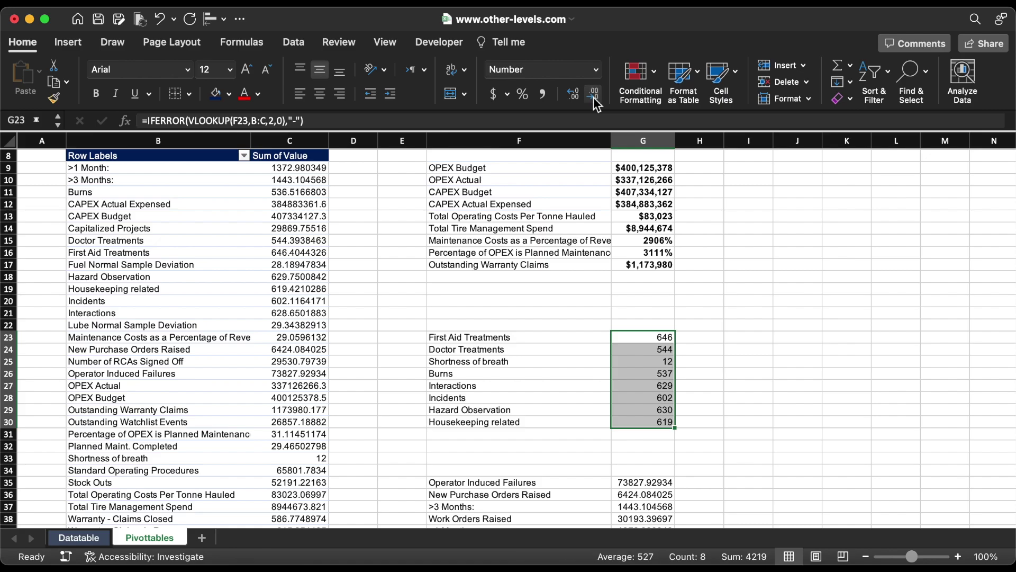
click(97, 99)
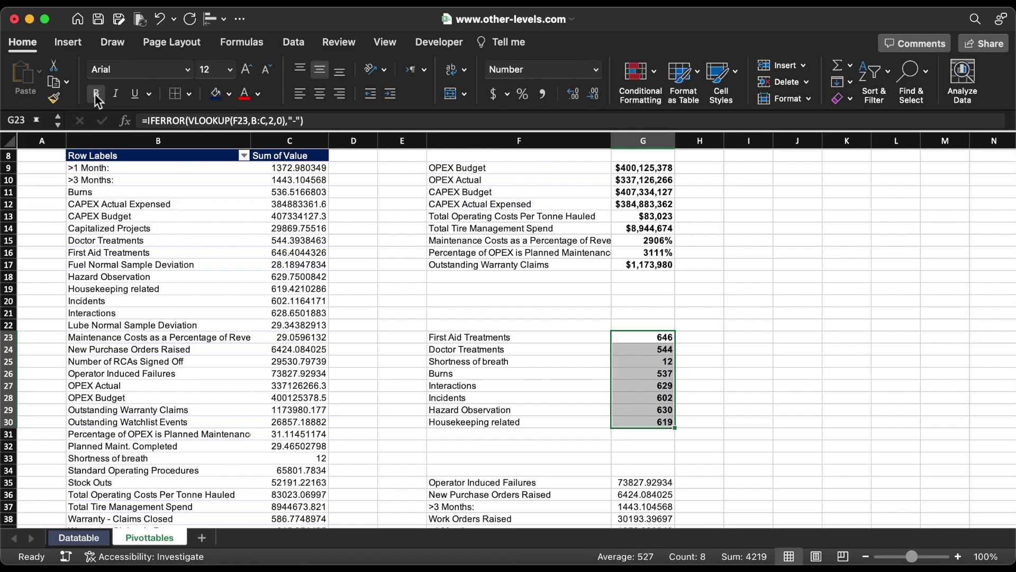
Reduce the values in G35:G39, G41:G42 and G47:G52 to 0 decimal places, leaving out Planned Maint. Completed and the two sample deviations.
scroll(635, 328, down, 10)
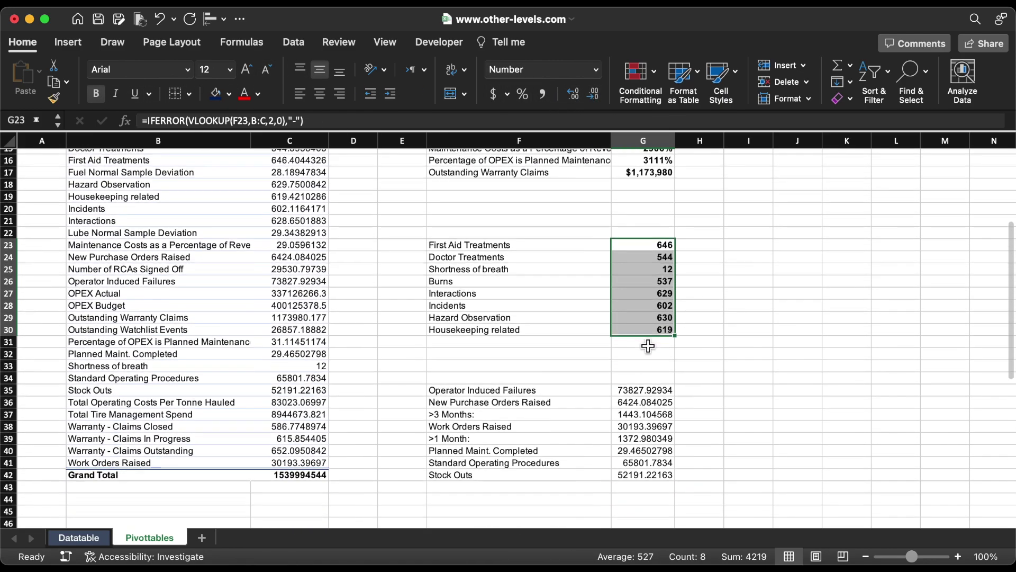
scroll(648, 346, down, 2)
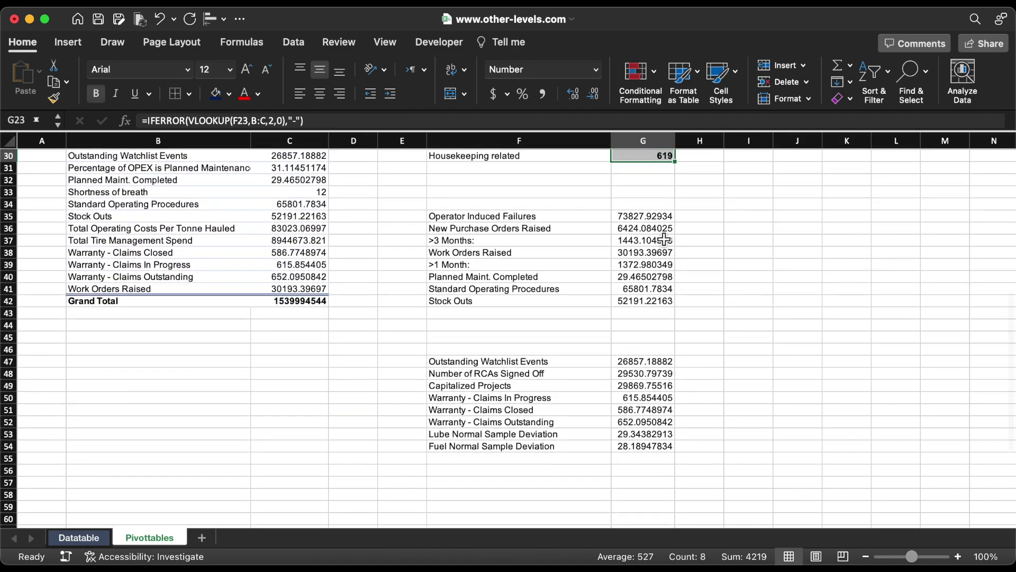
drag(659, 221, 651, 306)
drag(646, 365, 647, 422)
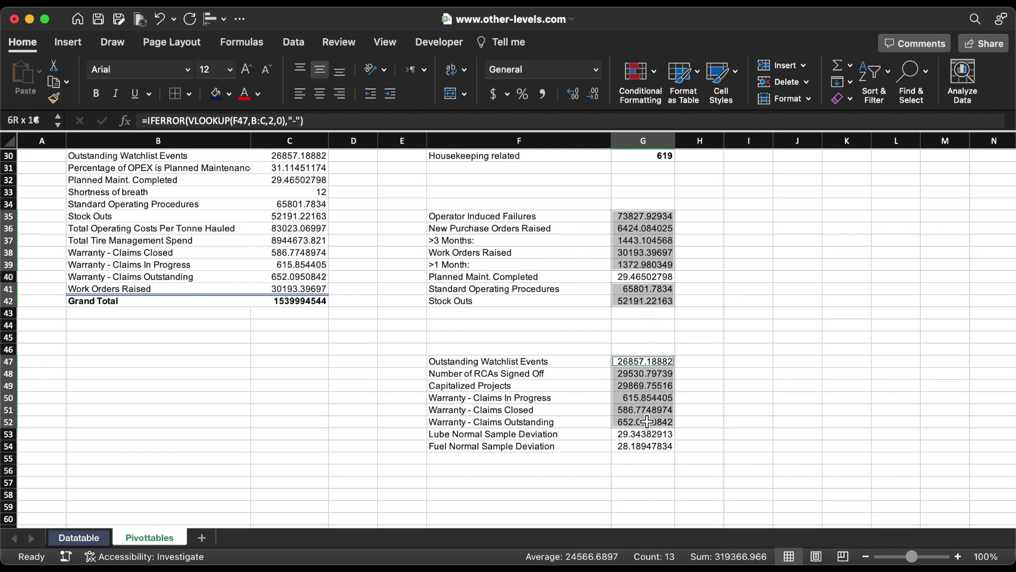
click(594, 95)
click(594, 95)
click(594, 96)
click(593, 96)
click(594, 95)
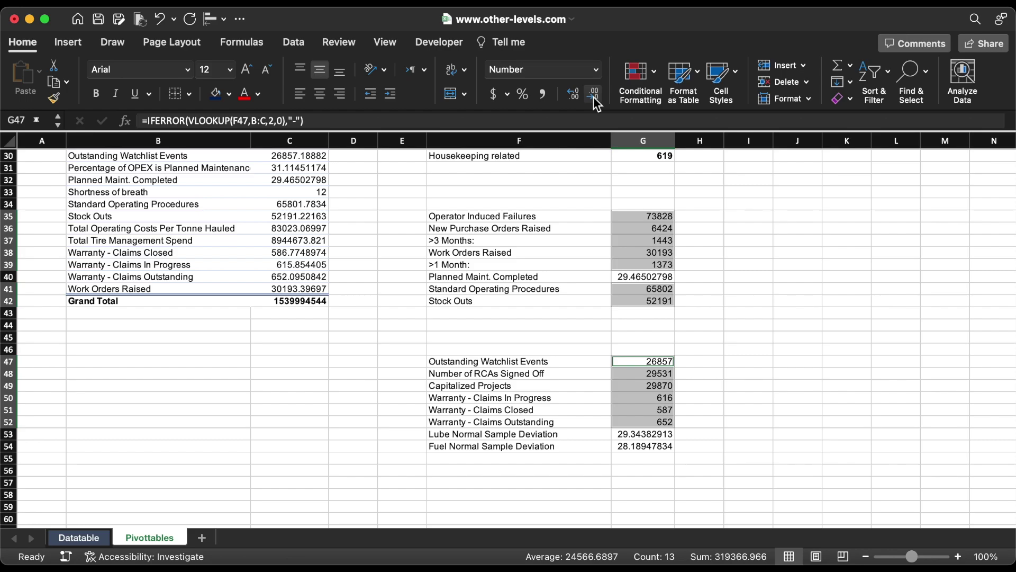
Add the 1000 separator to the number format of G35:G39, G41:G42 and G47:G52.
click(596, 70)
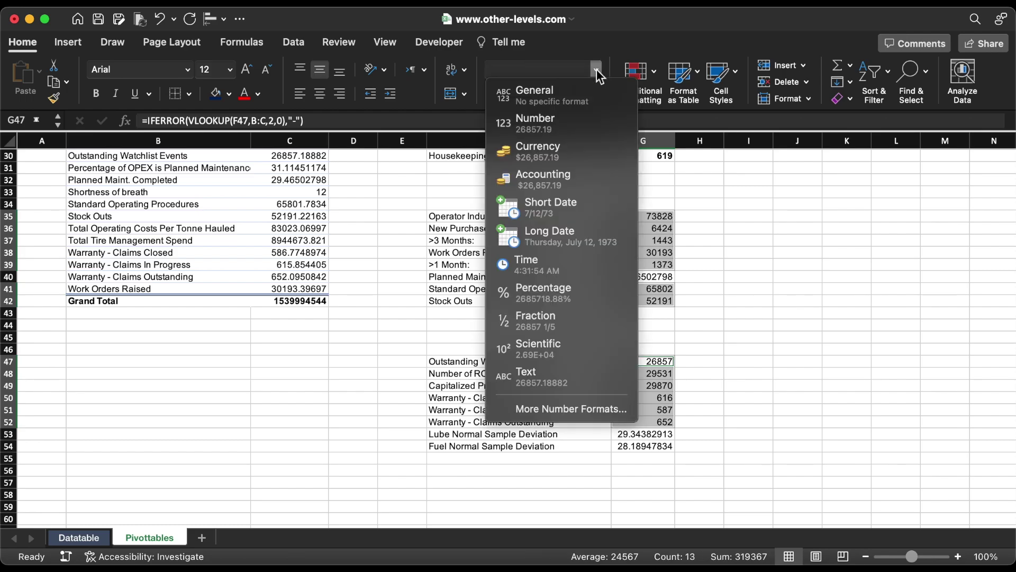
click(604, 409)
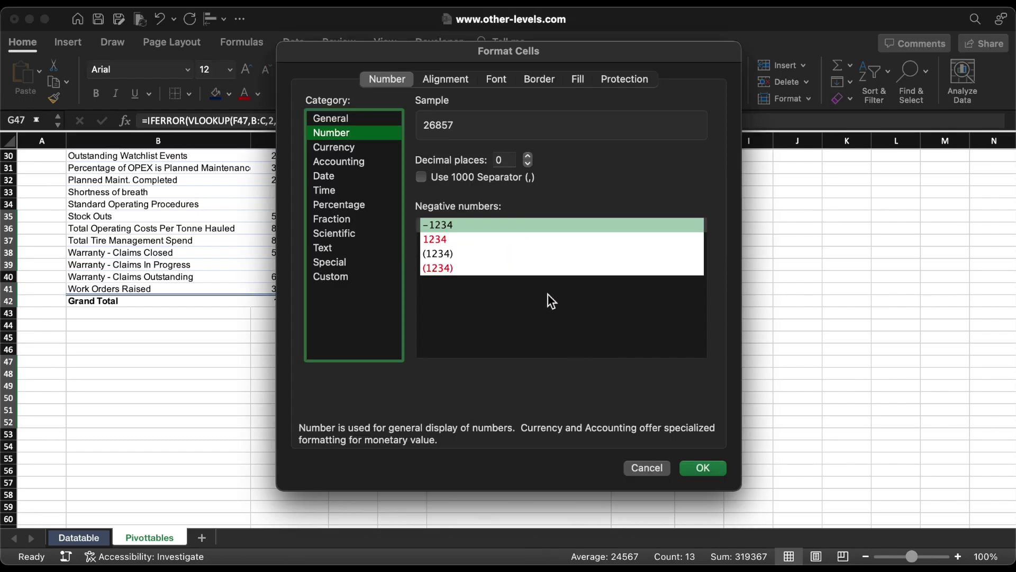
click(470, 178)
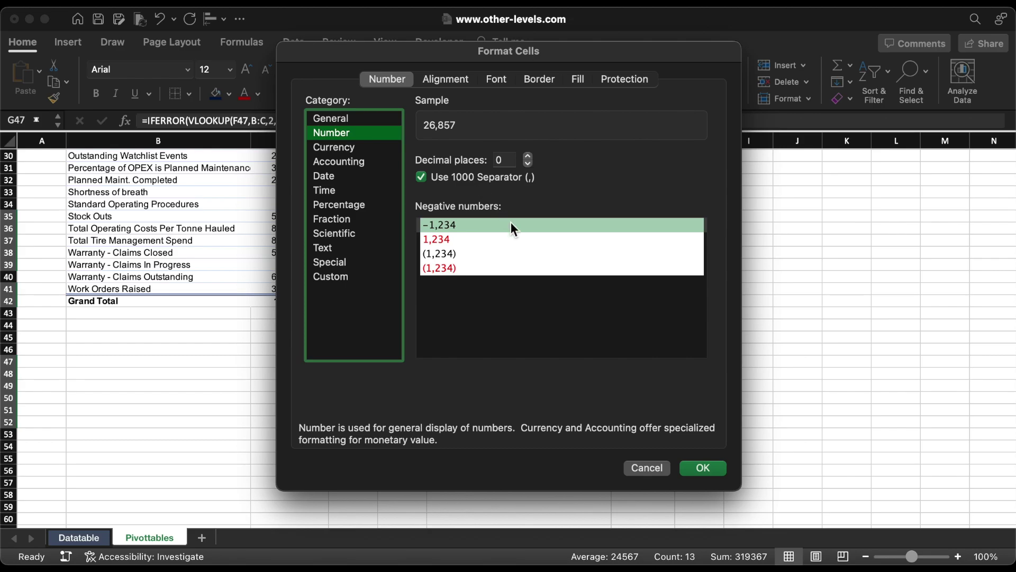
click(703, 469)
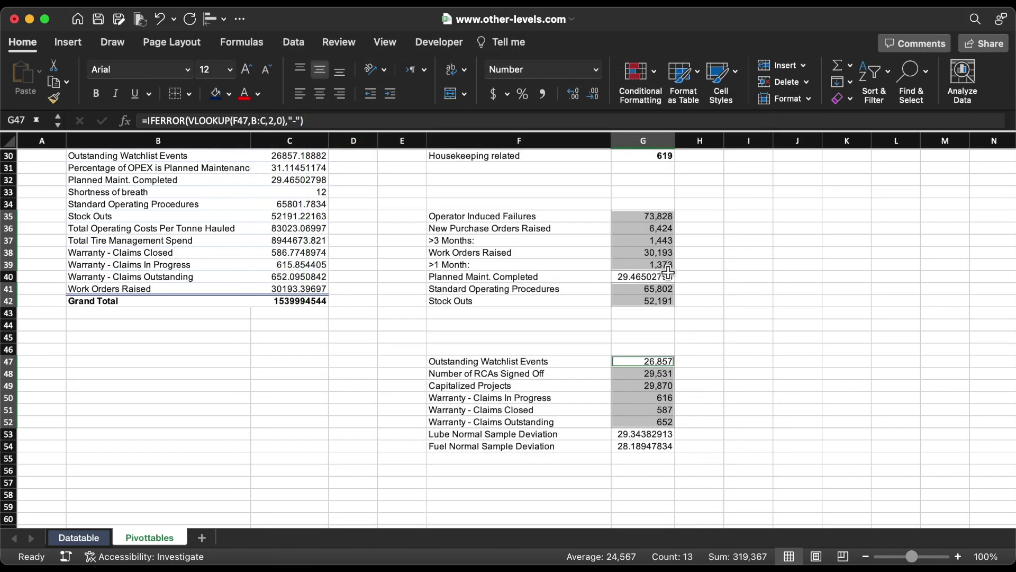
Apply the percent format to Planned Maint. Completed in G40 and the Lube and Fuel sample deviations in G53:G54.
click(656, 277)
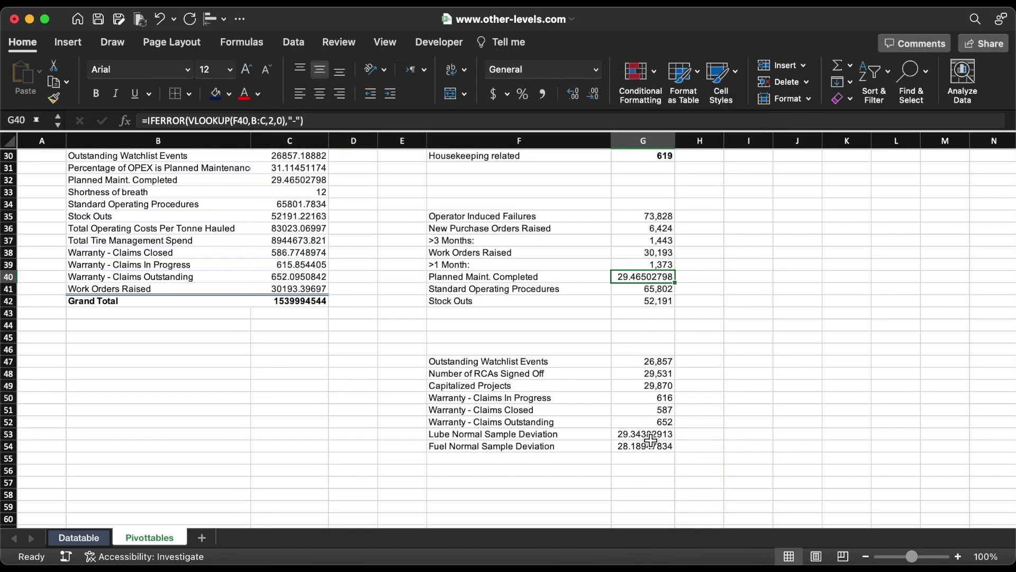
super+drag(651, 438, 651, 446)
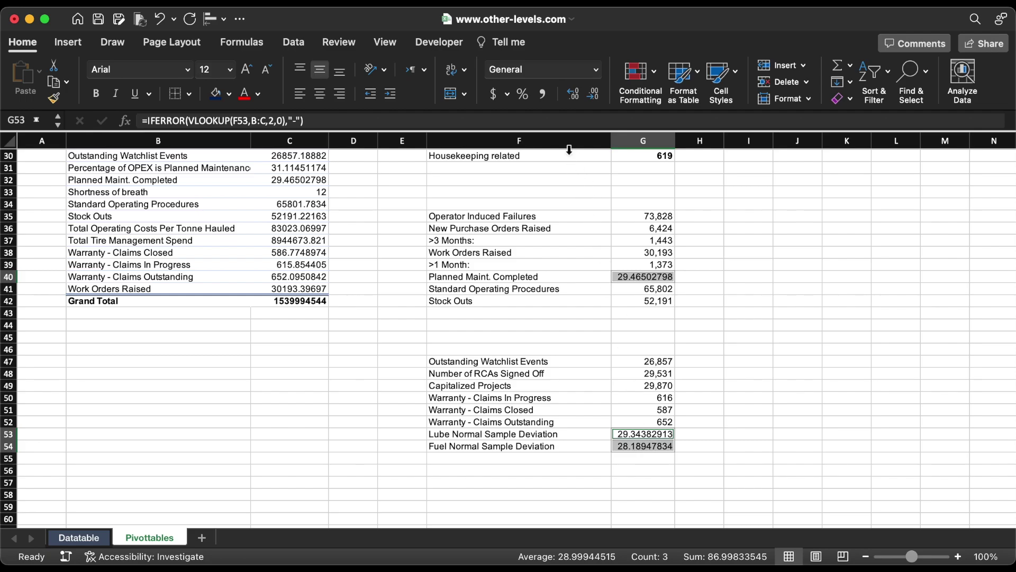
click(522, 94)
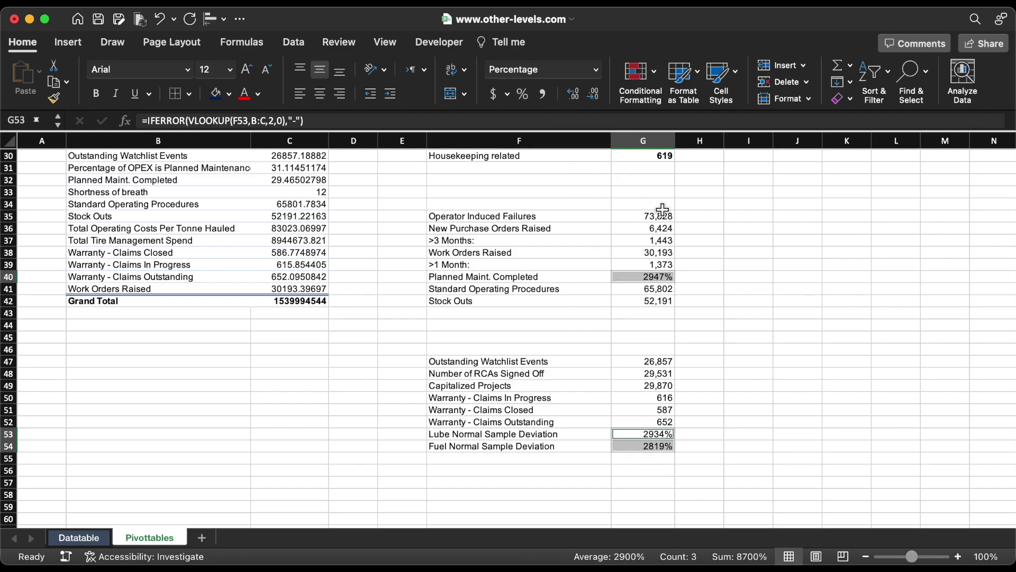
Make all values in G35:G42 and G47:G54 bold.
drag(663, 212, 664, 306)
super+drag(665, 363, 665, 445)
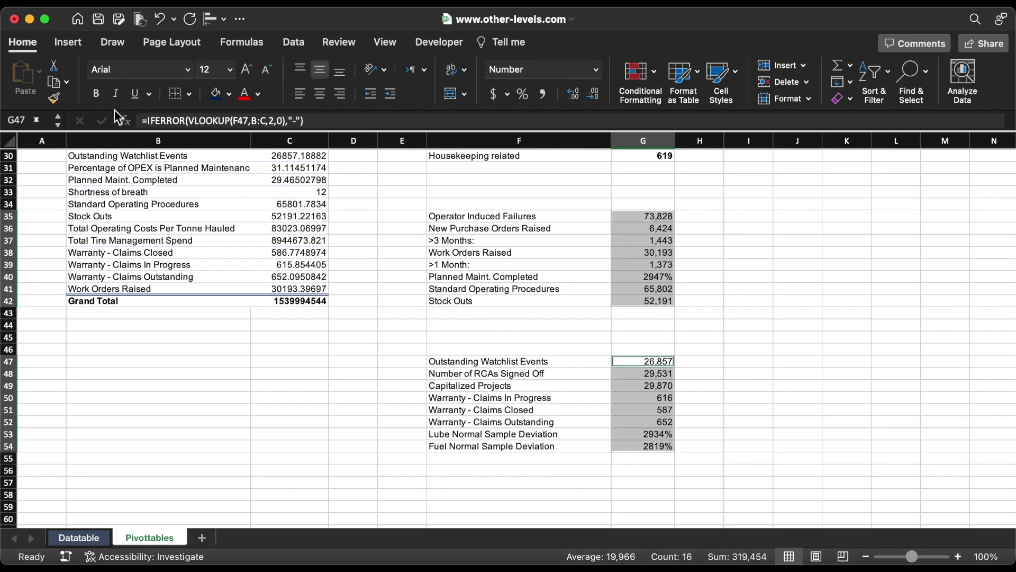
click(96, 93)
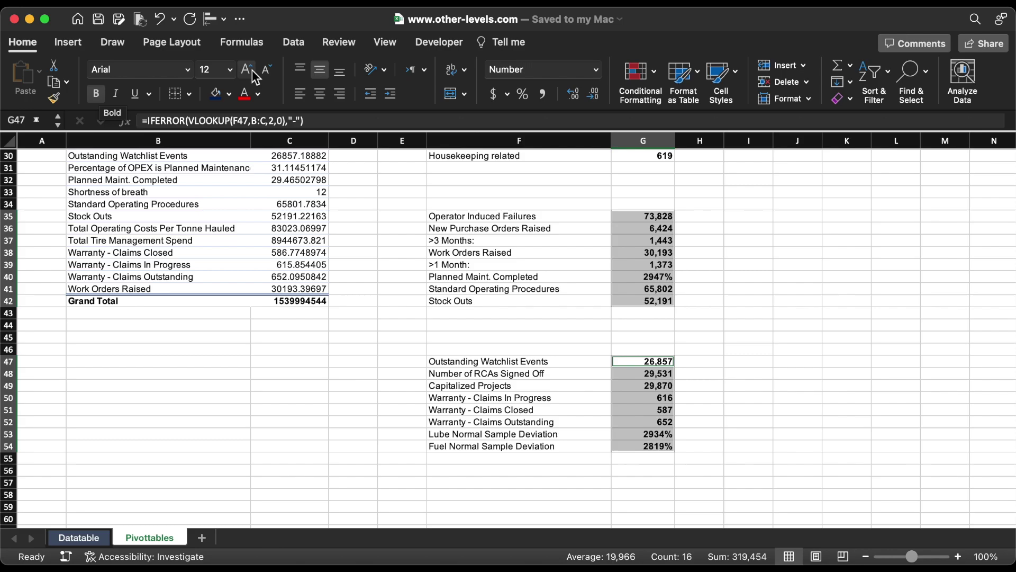
Hide the gridlines on the Pivottables sheet.
click(386, 44)
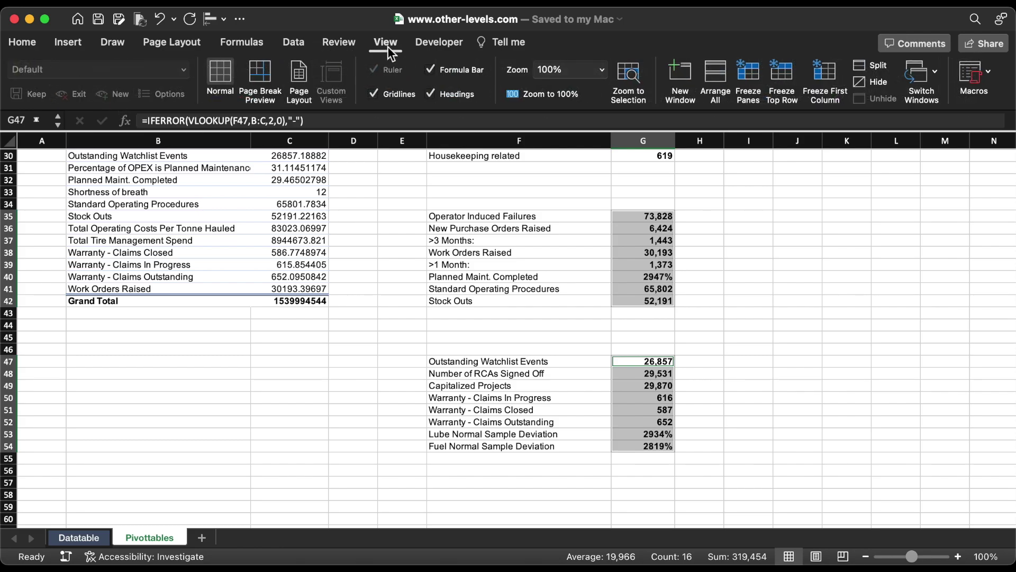
click(391, 98)
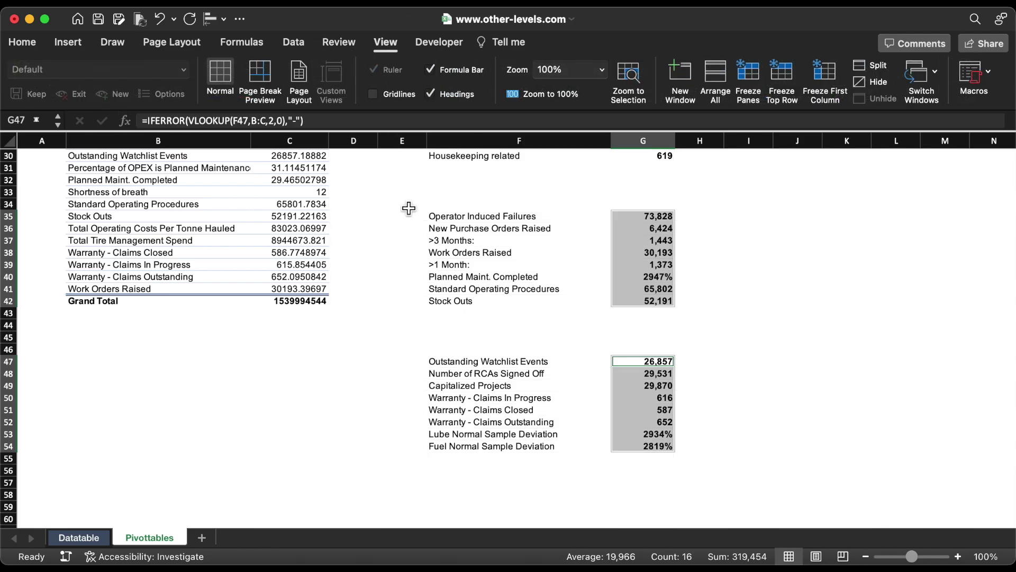
scroll(409, 208, up, 8)
scroll(408, 208, up, 6)
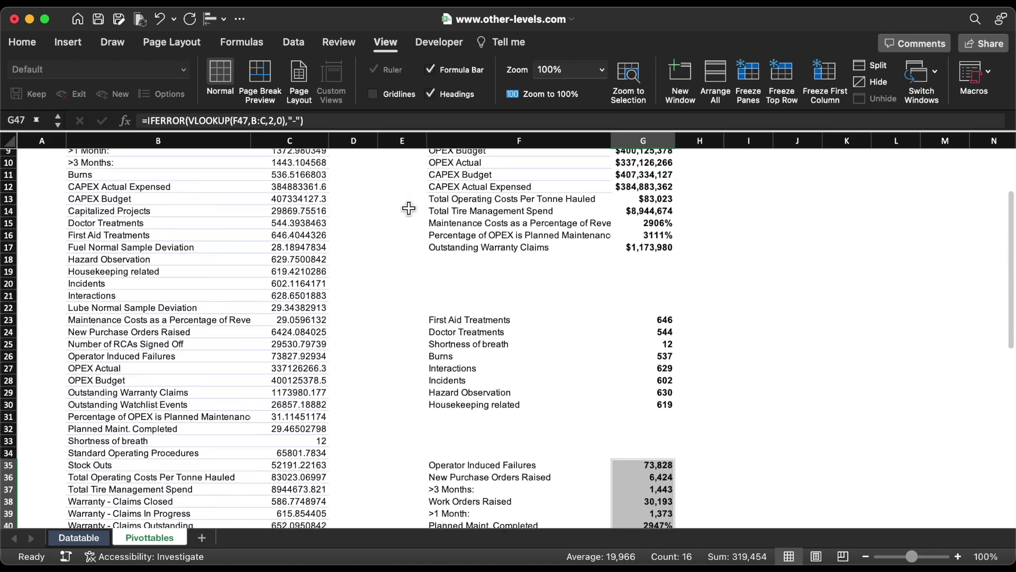
click(481, 141)
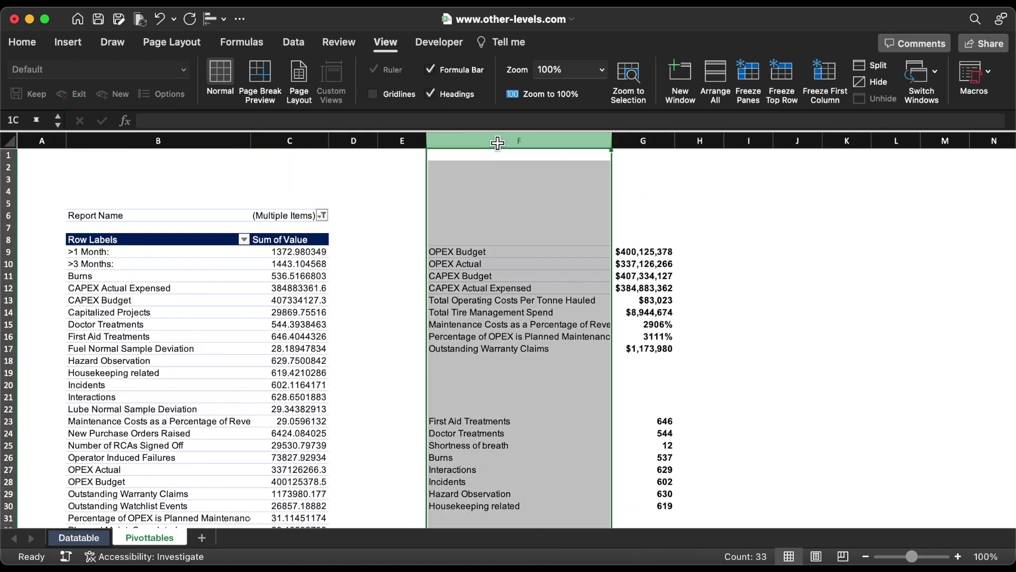
click(33, 48)
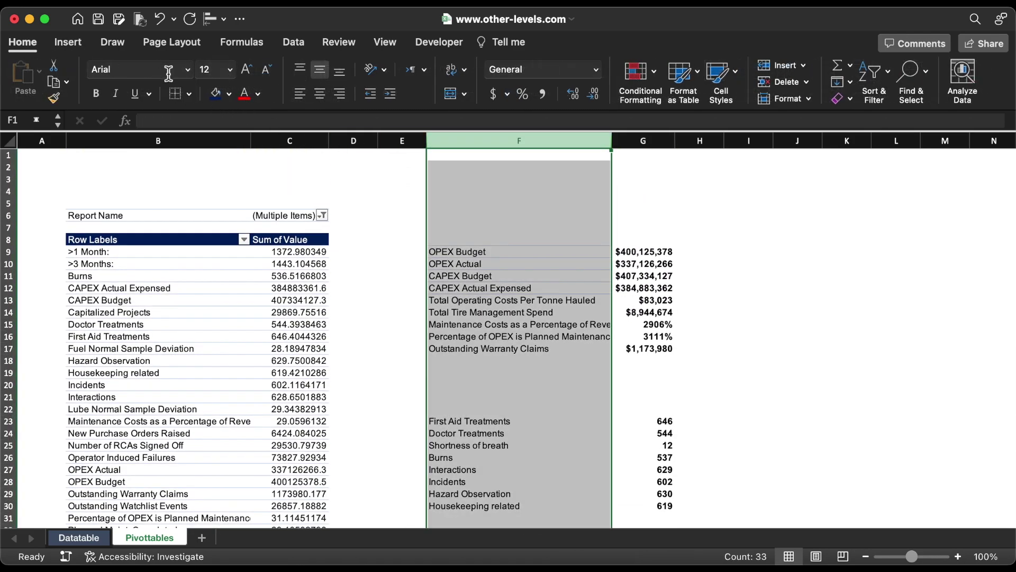
Insert slicers for the Year and Month fields of the PivotTable.
click(133, 242)
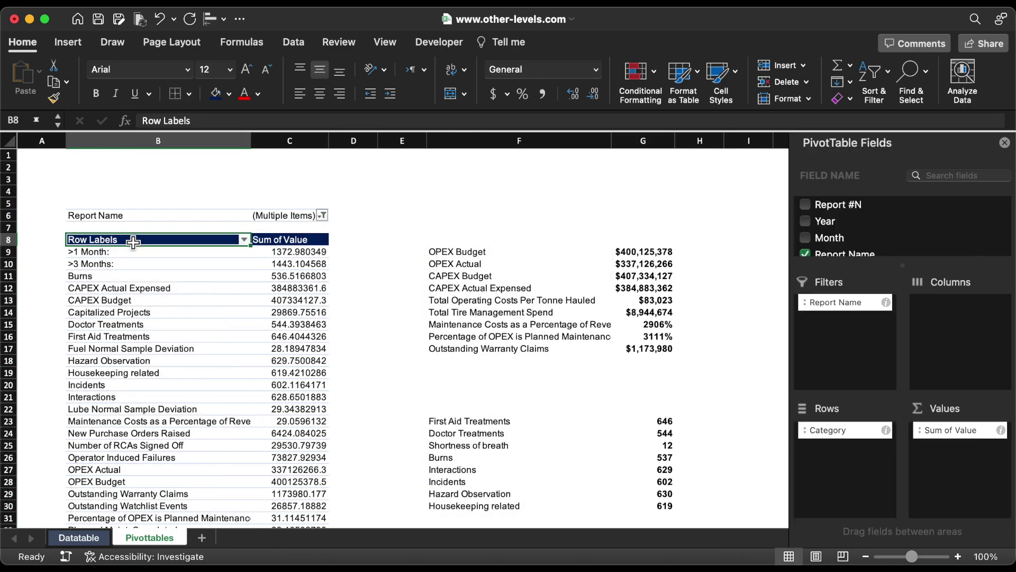
click(79, 47)
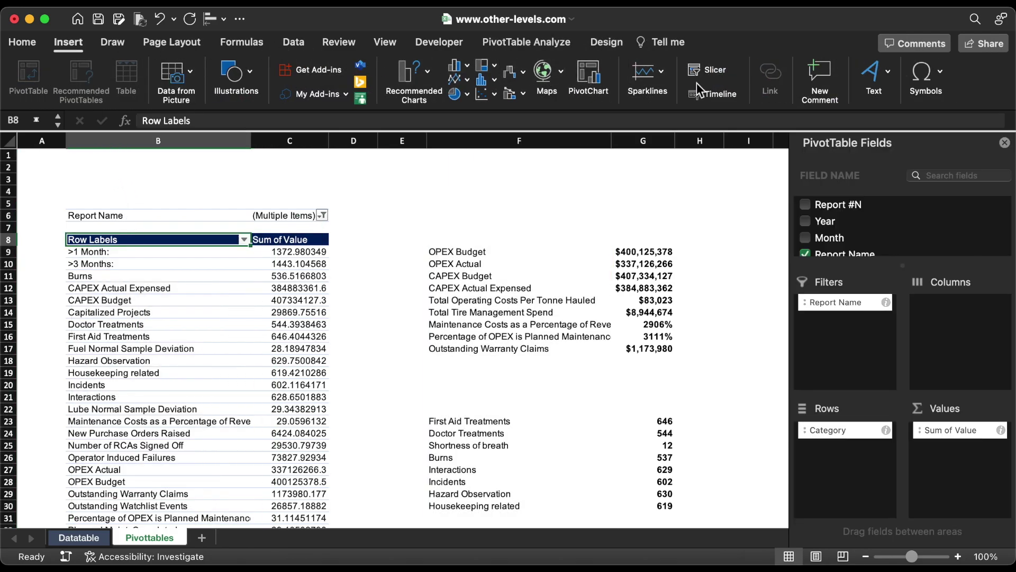
click(712, 72)
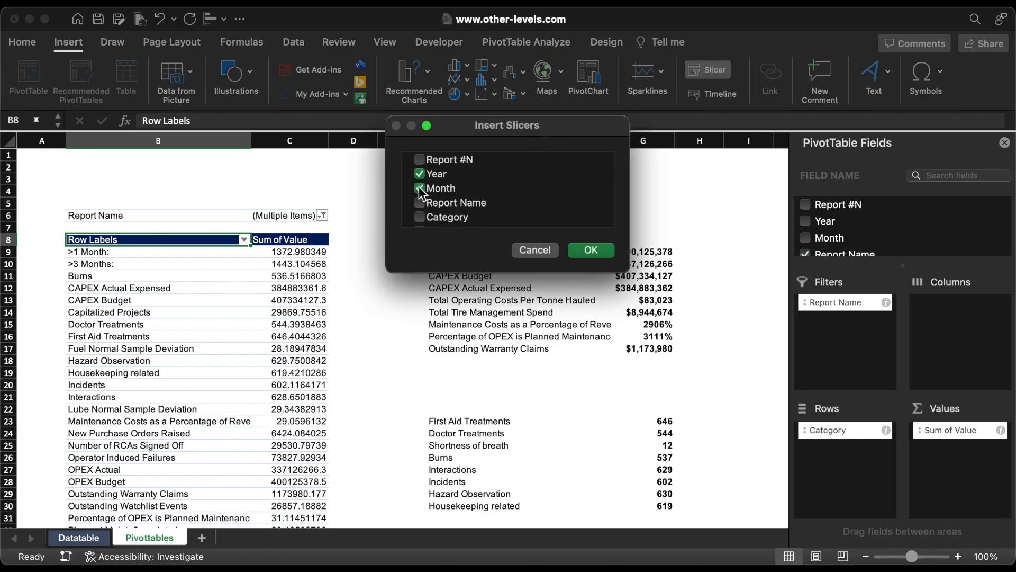
click(591, 251)
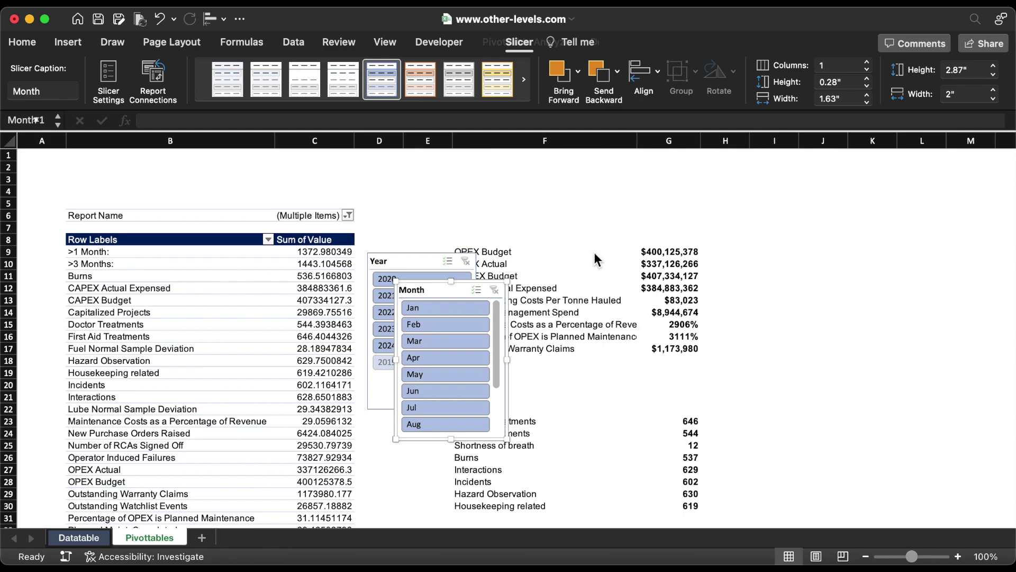
Set the Month slicer to hide items with no data and turn off its header.
right_click(469, 295)
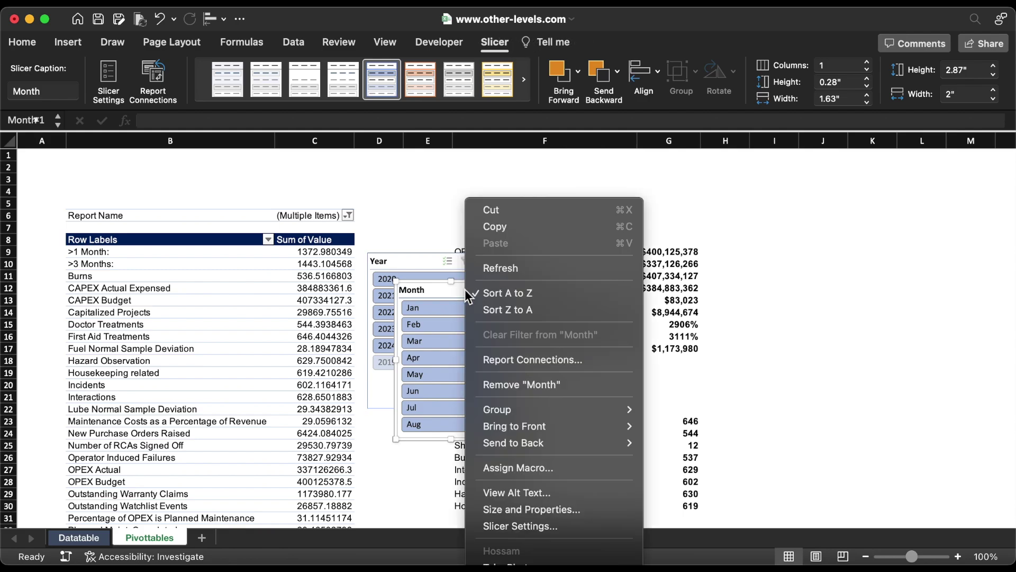
click(538, 527)
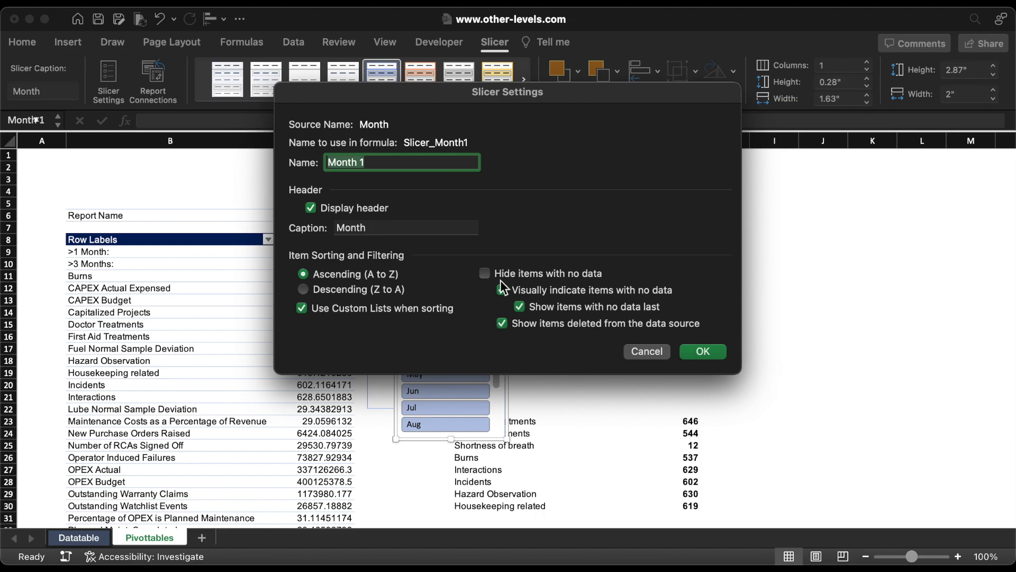
click(500, 275)
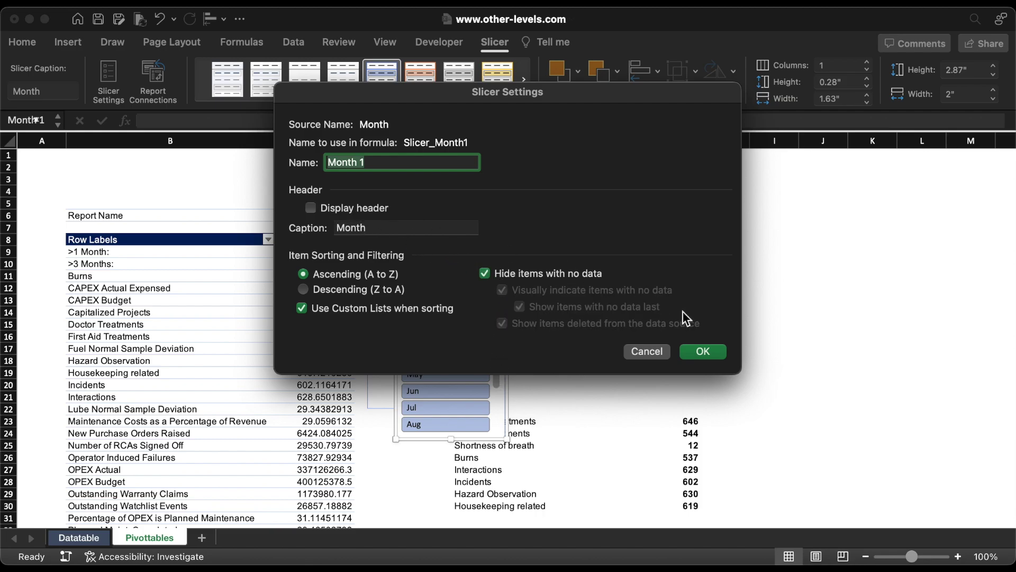
click(703, 352)
Set the Year slicer to hide items with no data and turn off its header.
click(400, 265)
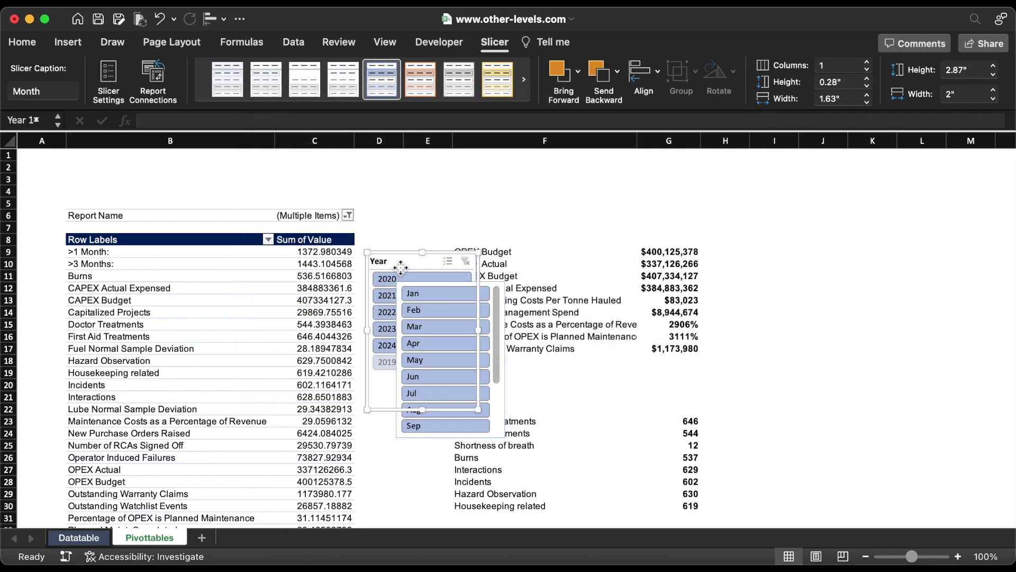
right_click(401, 273)
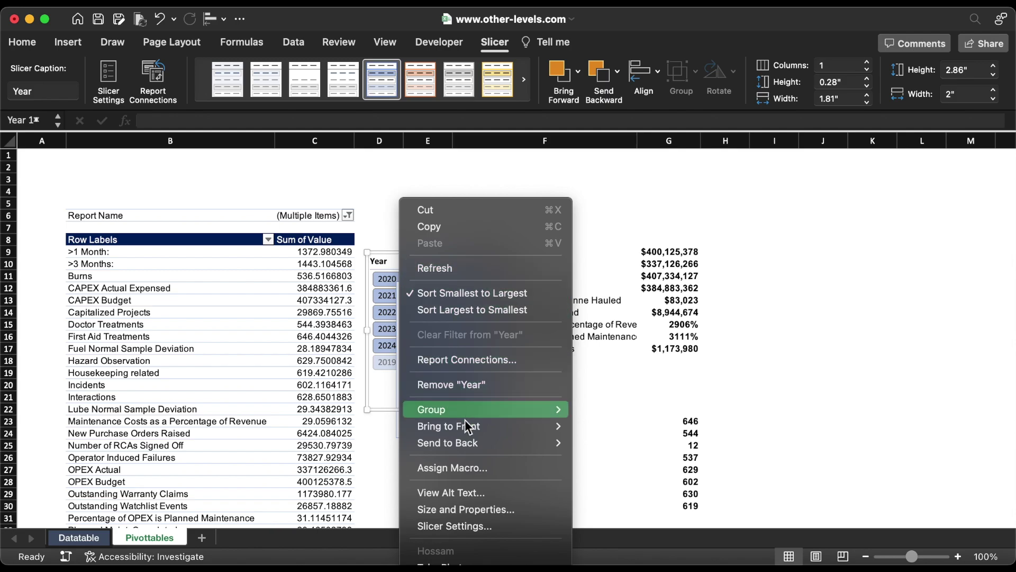
click(482, 525)
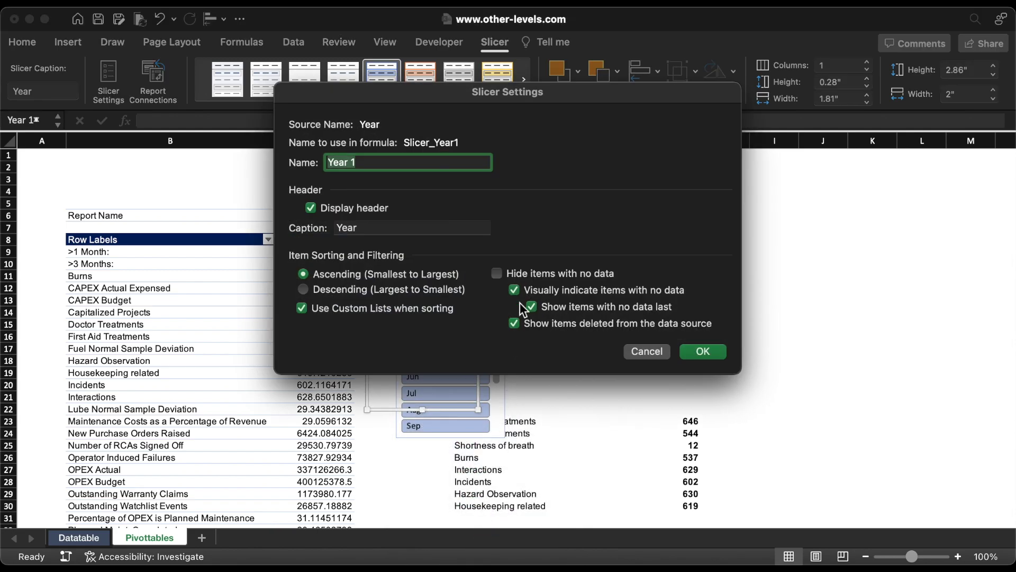
click(497, 273)
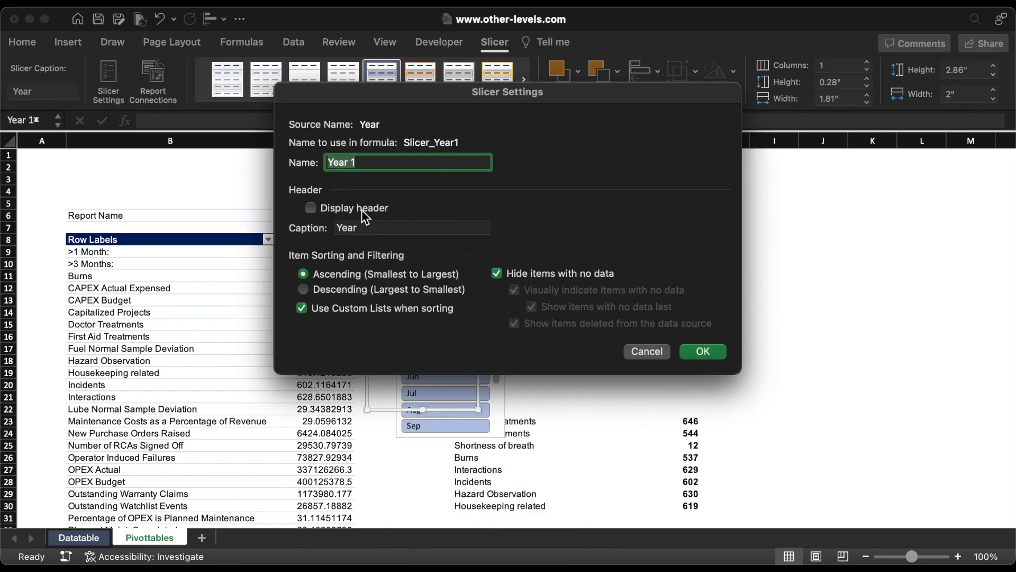
click(700, 352)
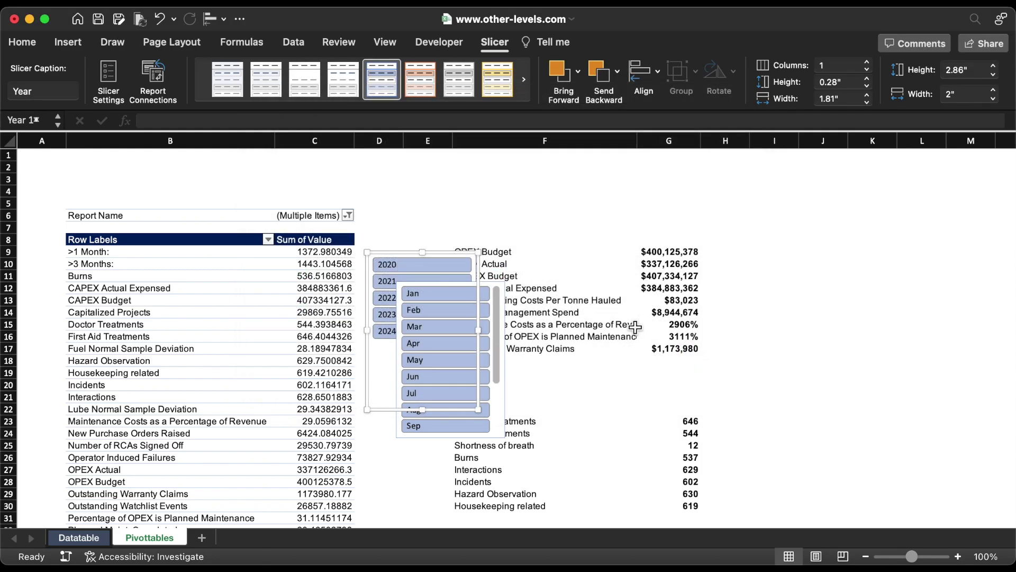
Filter the PivotTable with the slicers to Jan, trying the year 2020 before switching to 2021.
click(428, 294)
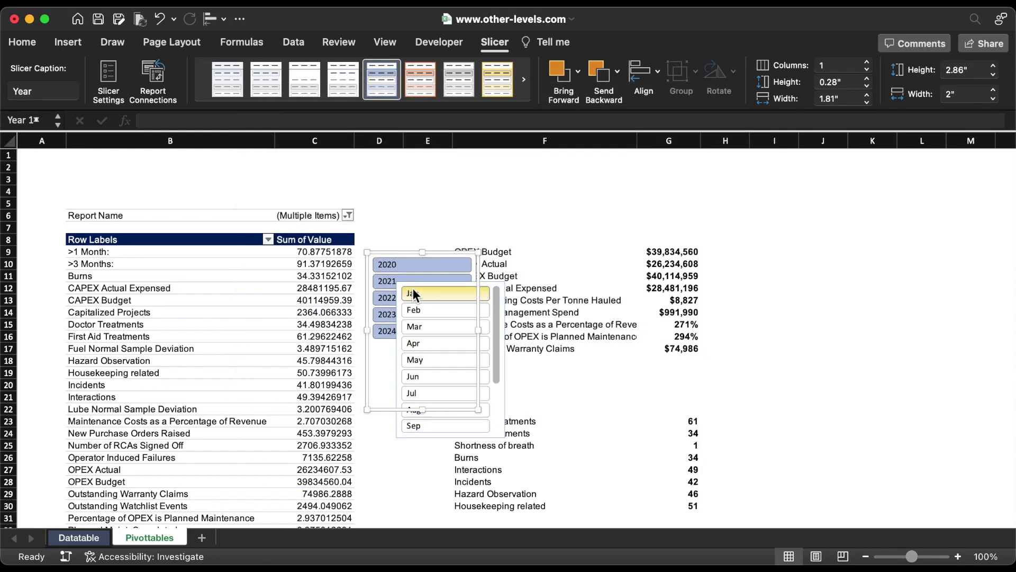
click(386, 265)
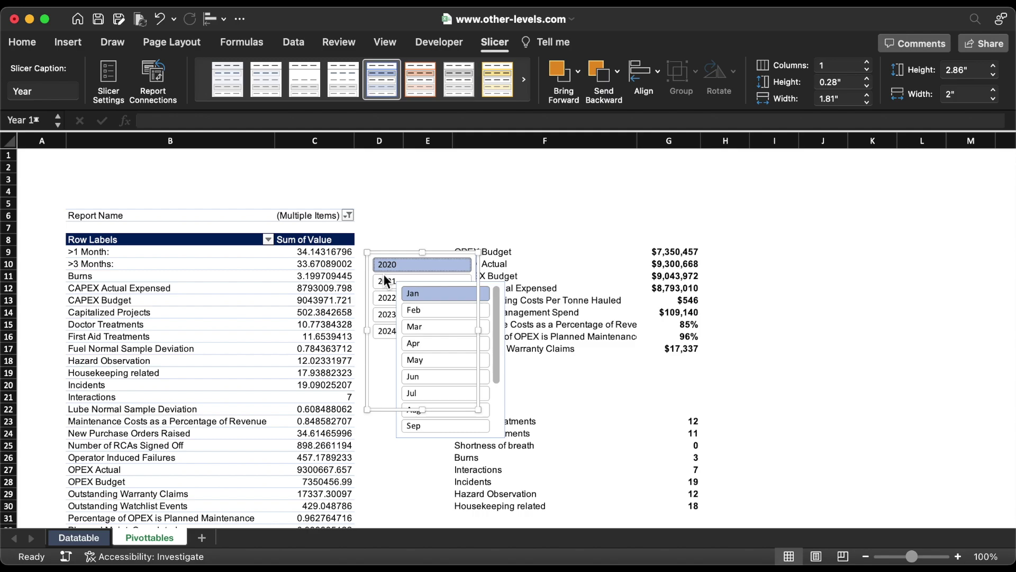
click(385, 284)
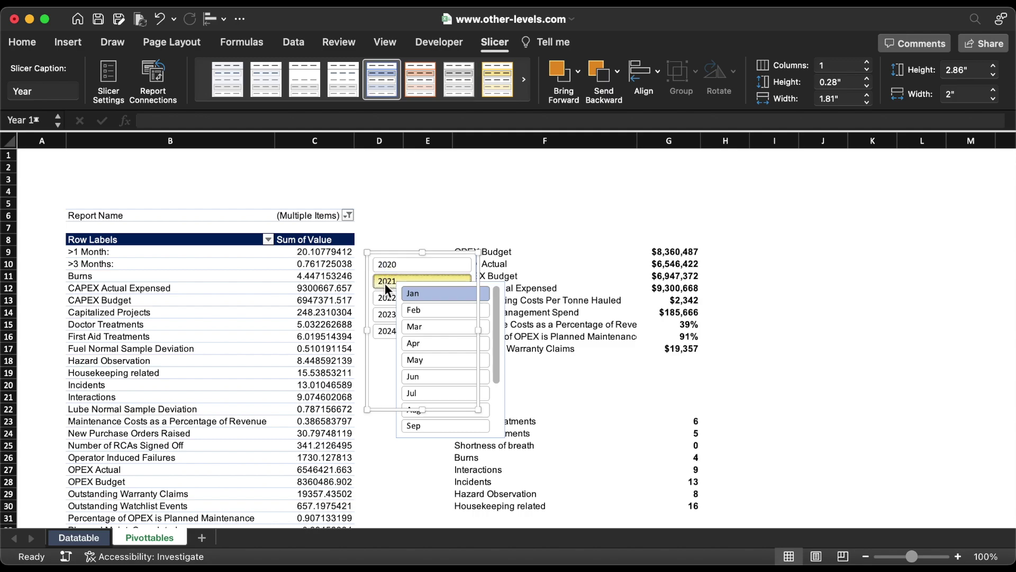
Add a new worksheet and rename it Dashboard.
click(202, 538)
right_click(202, 539)
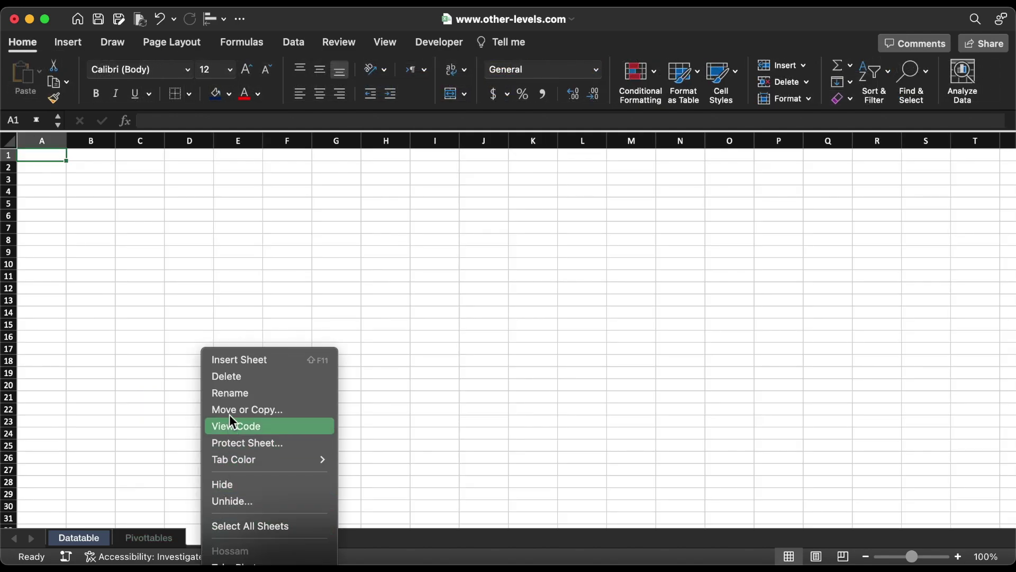
click(230, 393)
text(Dashb)
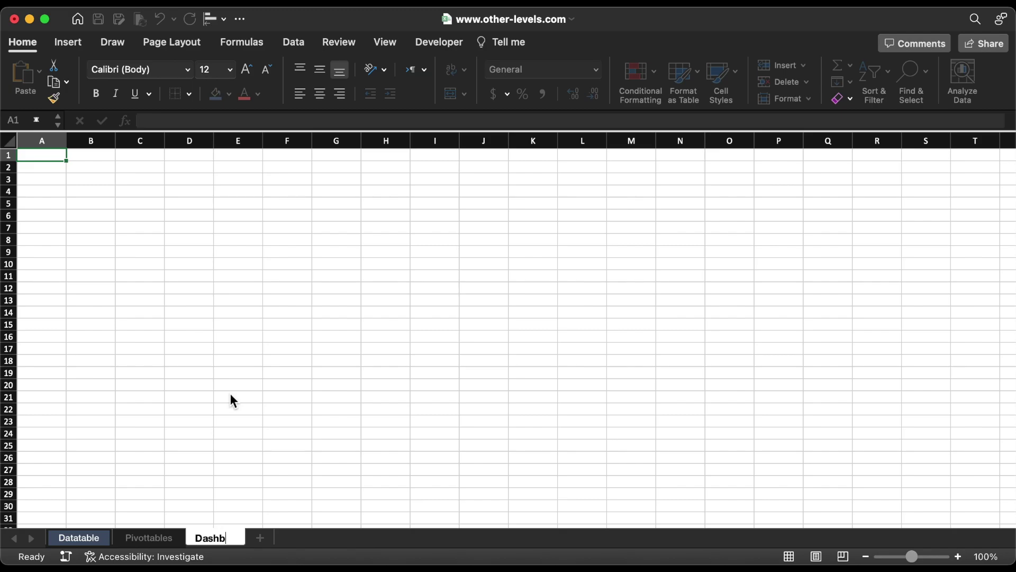
text(oard)
key(Return)
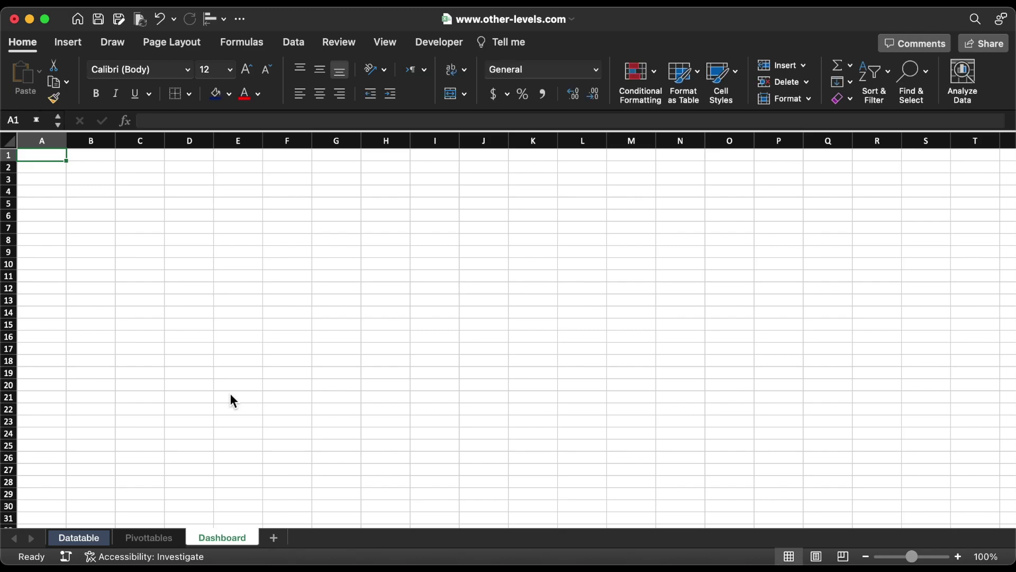
Hide the row and column headings and the gridlines on the Dashboard sheet.
click(398, 50)
click(437, 94)
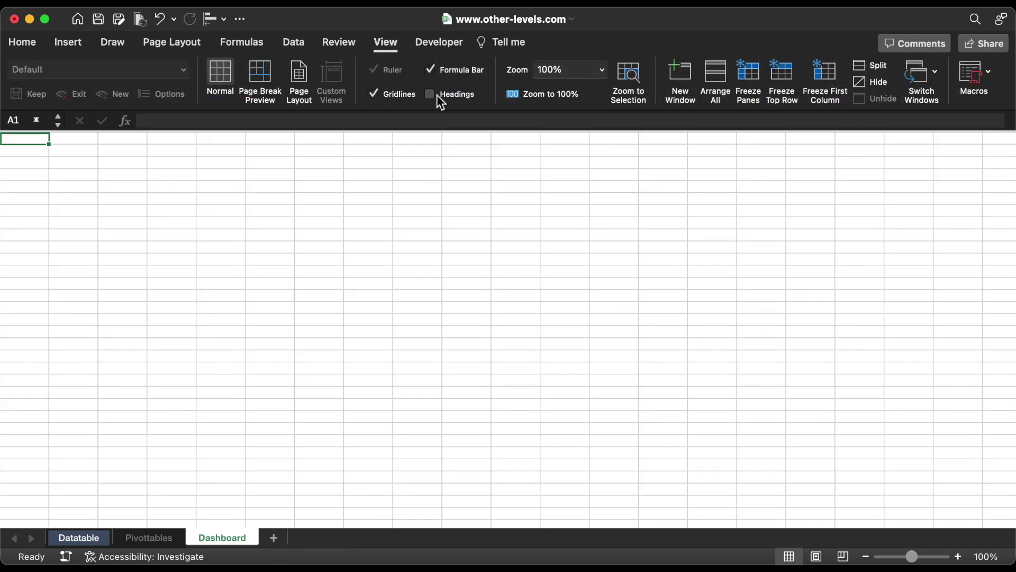
click(392, 93)
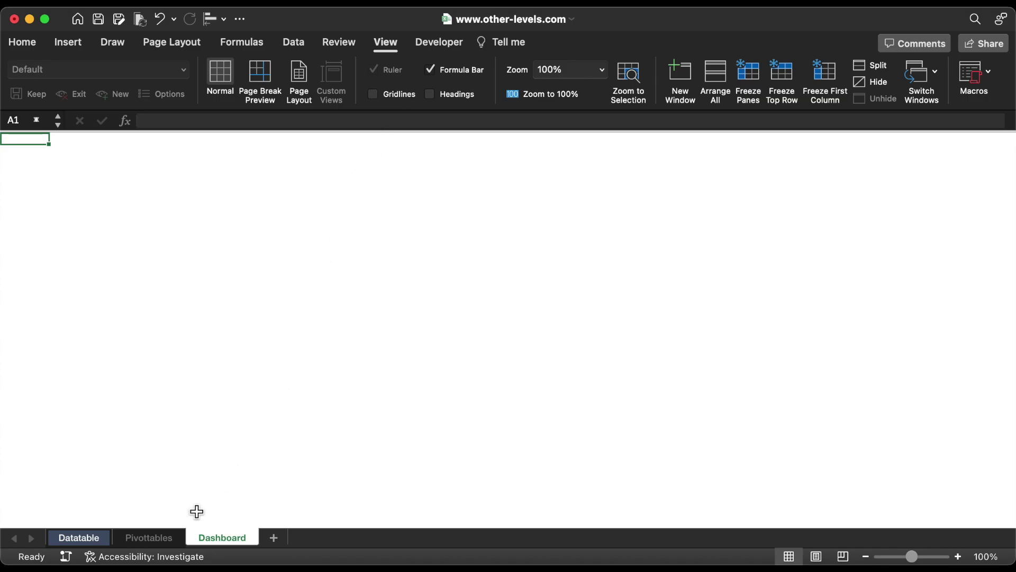
Cut the Year and Month slicers from the Pivottables sheet and paste them onto the Dashboard sheet.
click(172, 536)
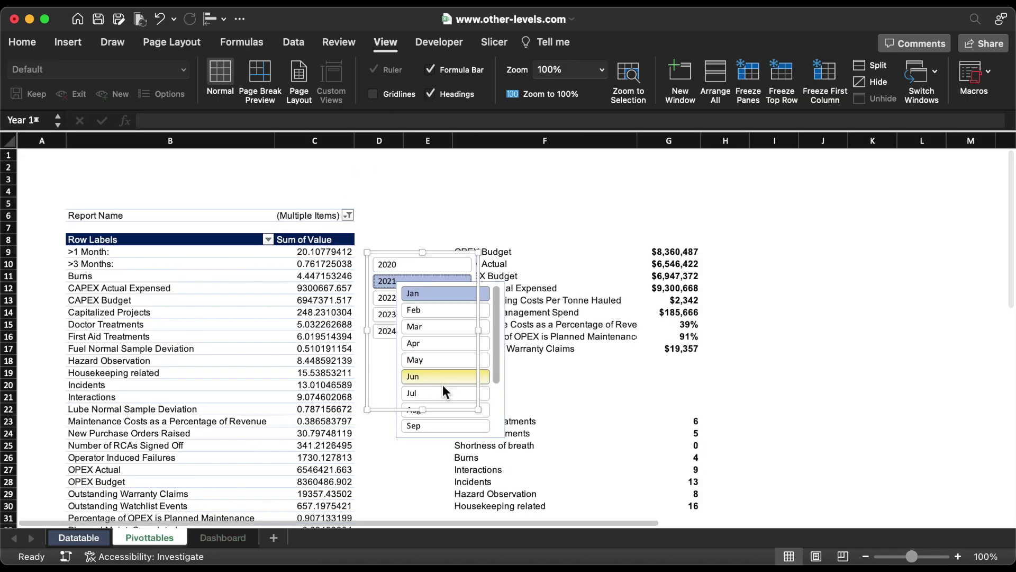
click(507, 422)
right_click(505, 417)
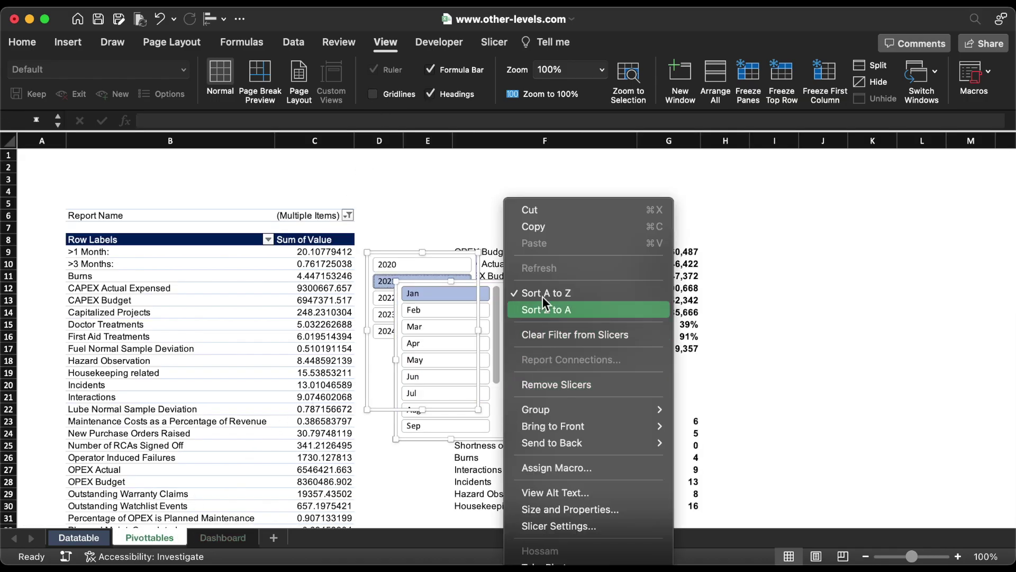
click(549, 211)
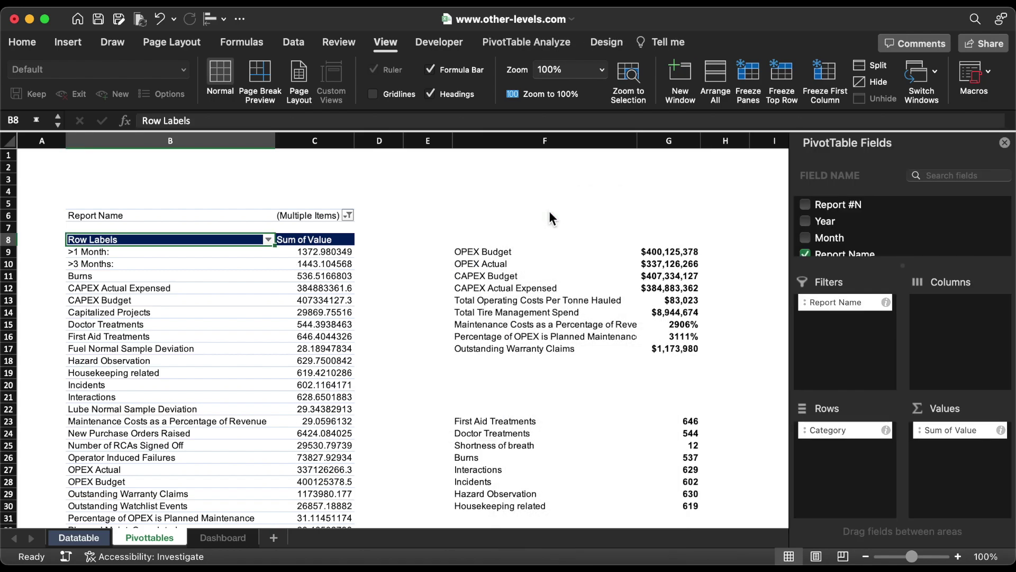
click(235, 538)
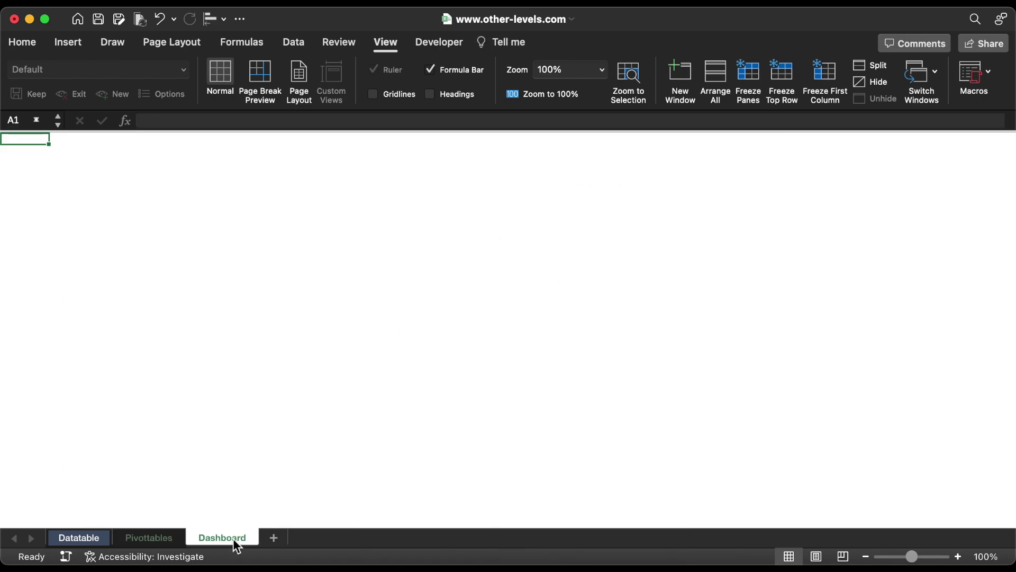
click(96, 212)
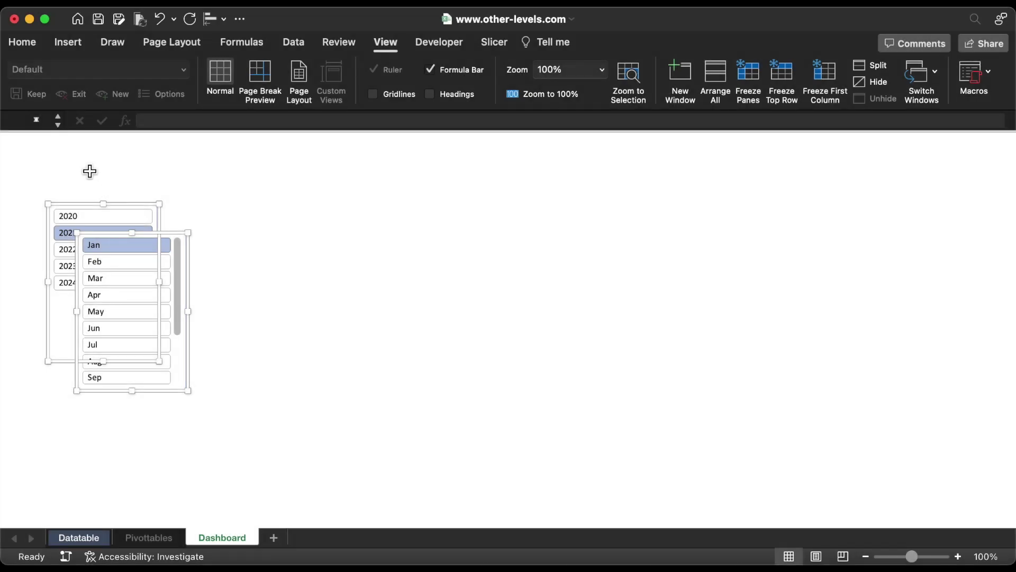
Fill all cells of the Dashboard sheet with the custom colour E2E2ED.
click(89, 168)
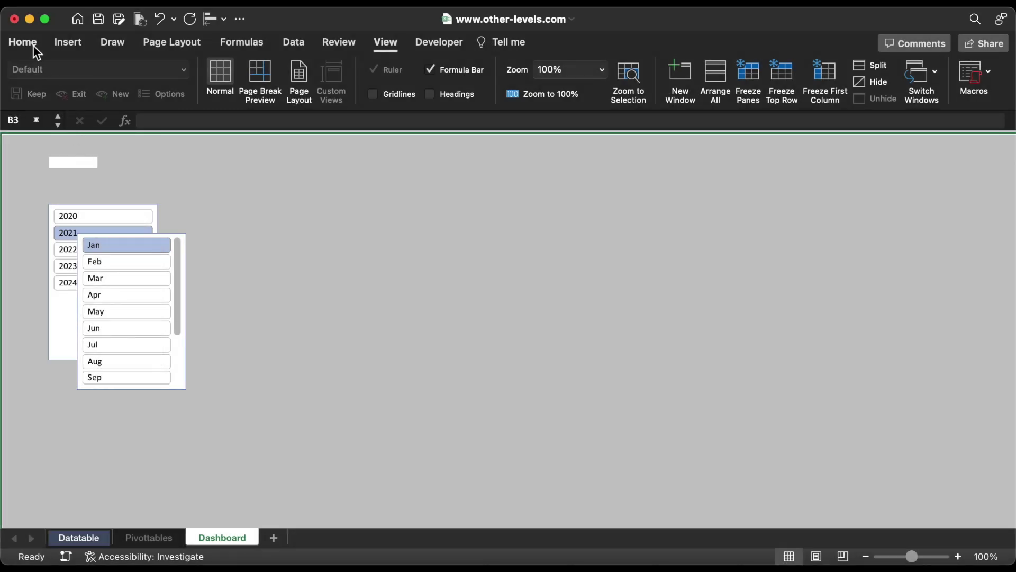
click(33, 45)
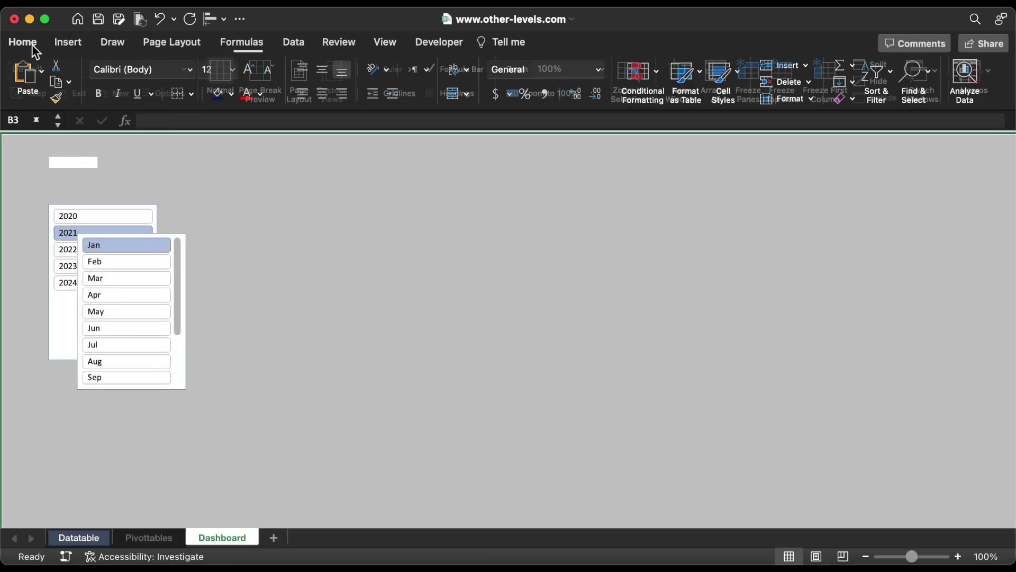
click(229, 95)
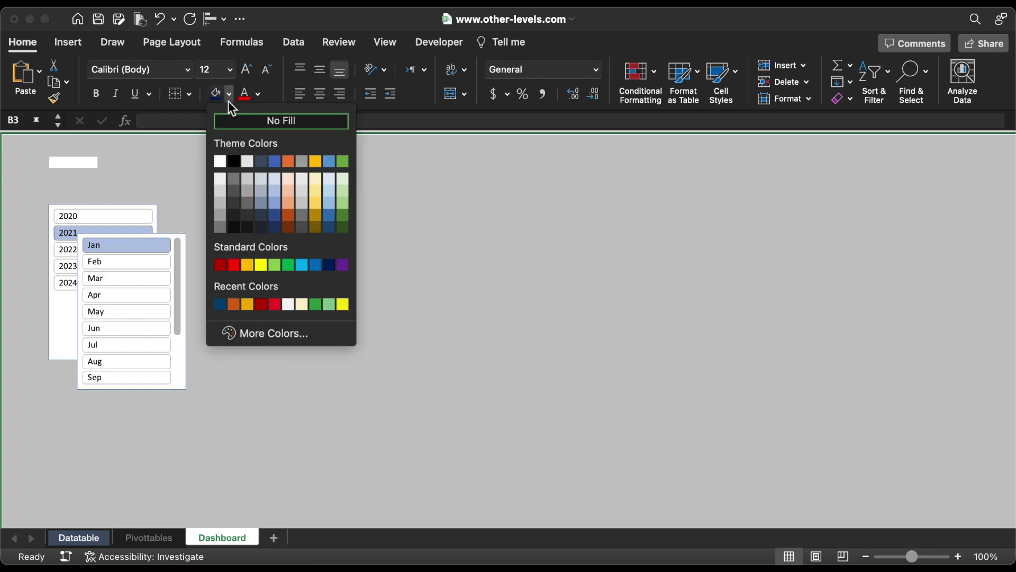
click(246, 333)
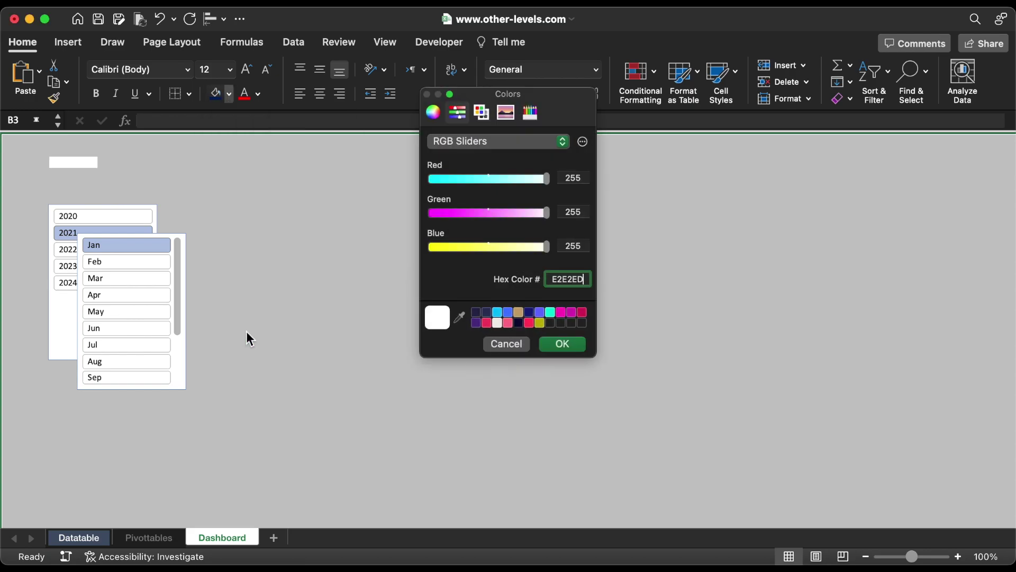
click(578, 349)
click(340, 248)
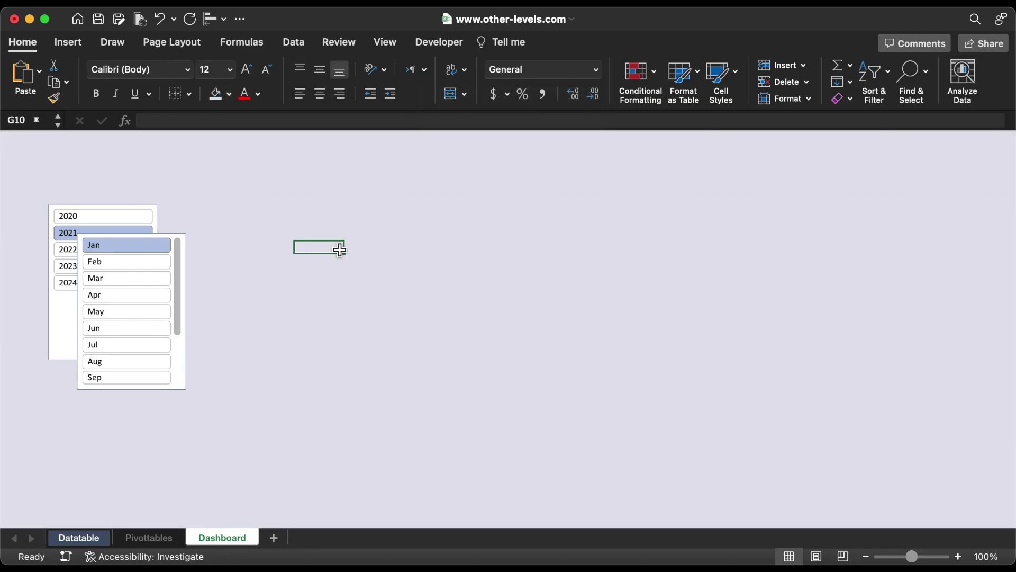
Draw a rounded rectangle about 11.19" wide and 5.28" high over the slicers on the Dashboard sheet.
click(68, 43)
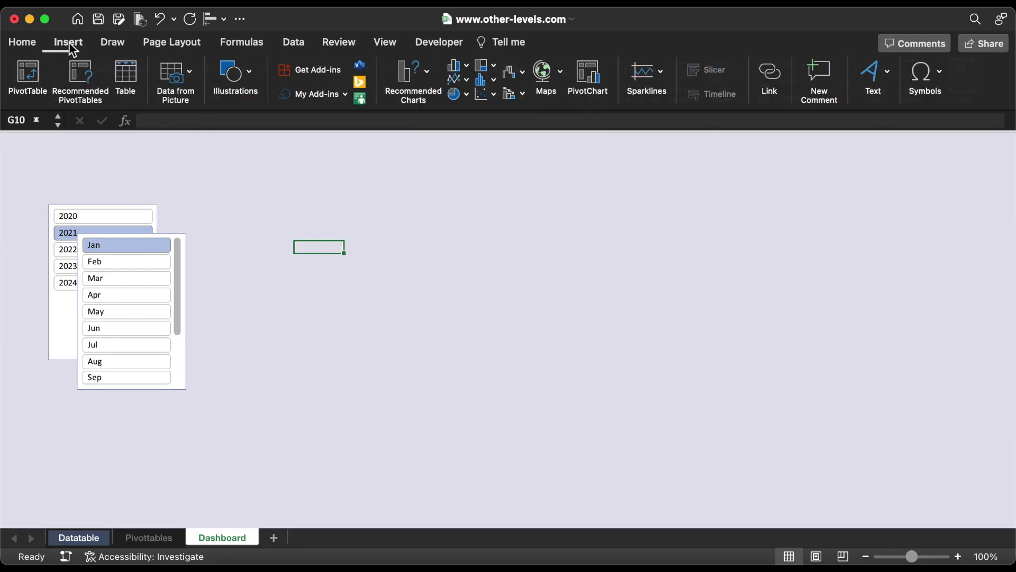
click(236, 93)
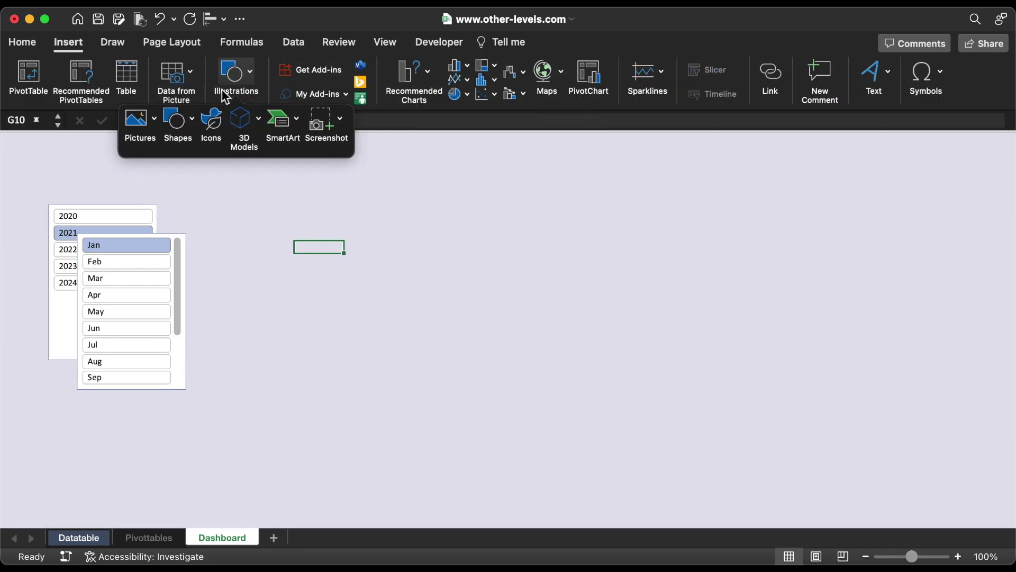
click(185, 121)
click(354, 167)
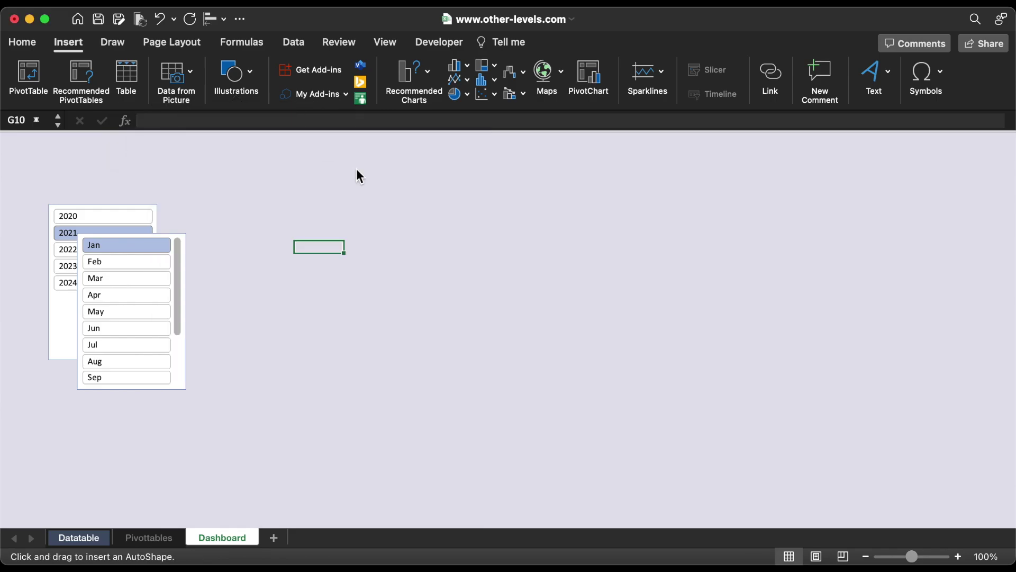
drag(53, 161, 661, 447)
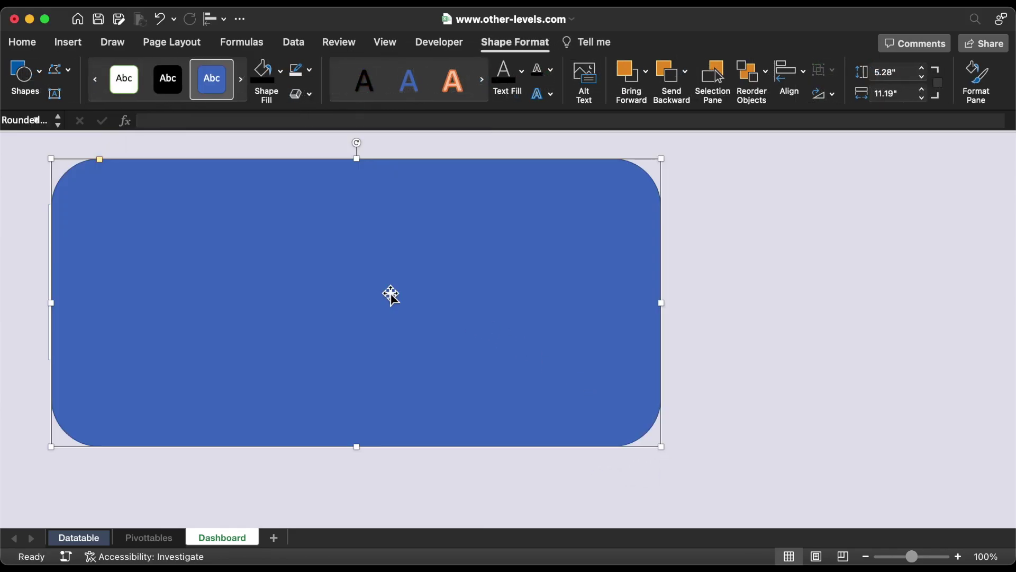
Give the rounded rectangle a custom very light lavender fill and remove its outline.
click(281, 71)
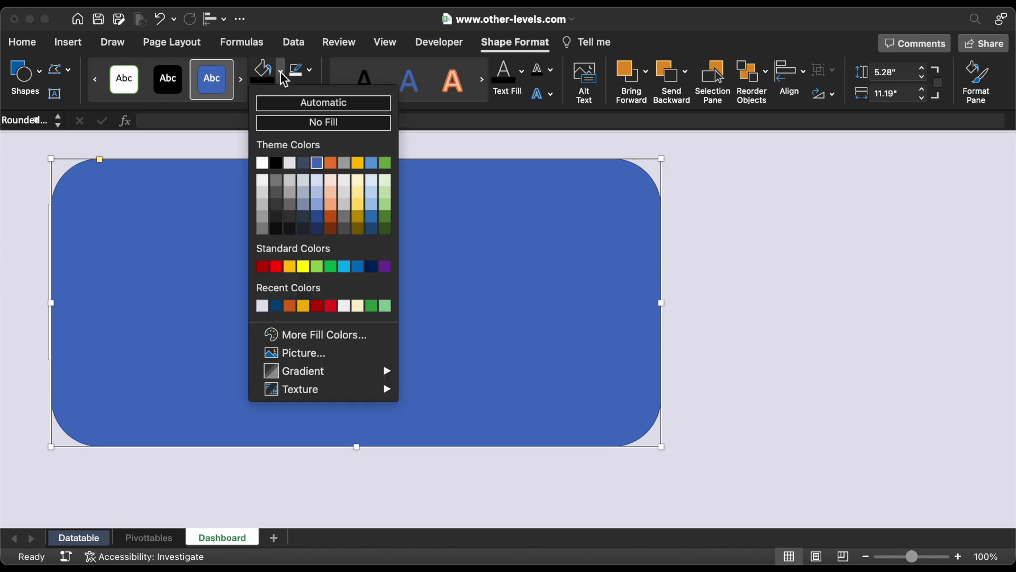
click(307, 335)
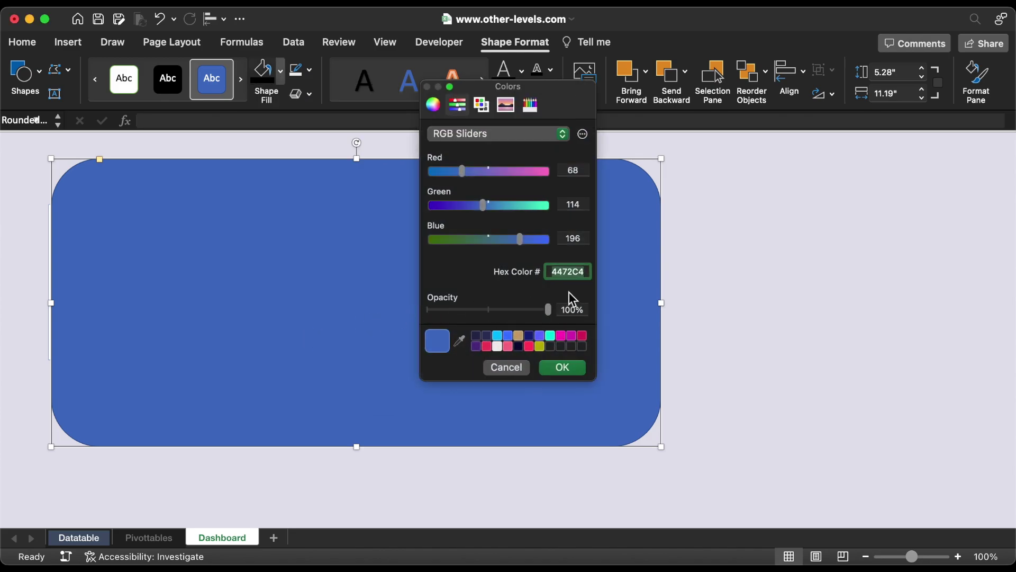
click(571, 372)
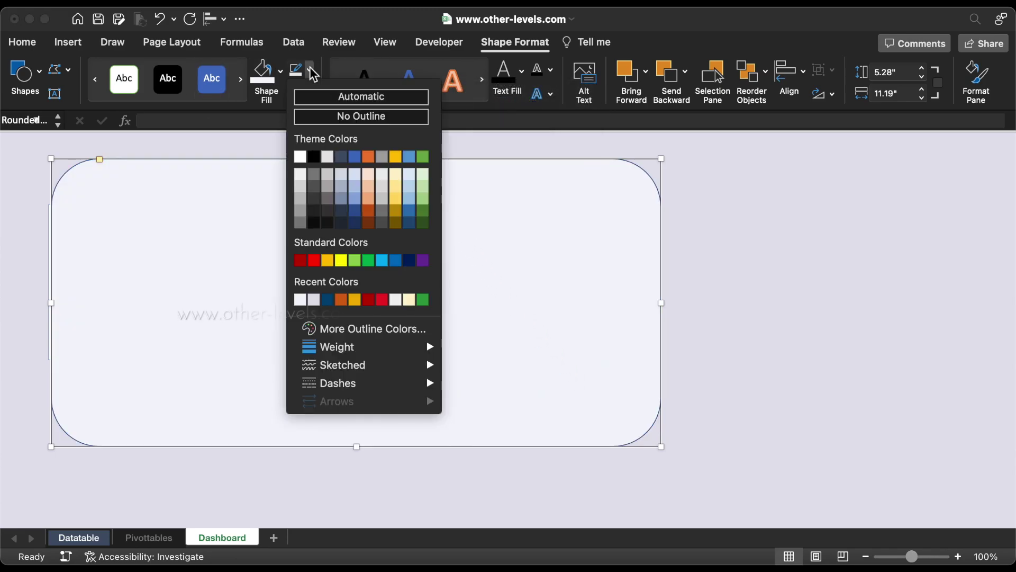
click(309, 70)
click(323, 115)
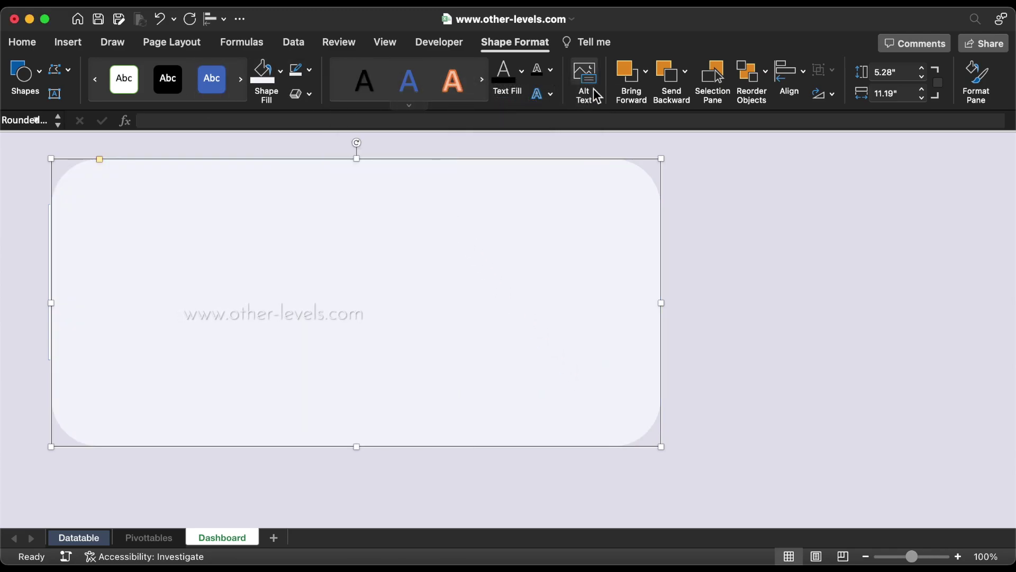
Set the rounded rectangle's height to 10" and its width to 18.4".
click(903, 72)
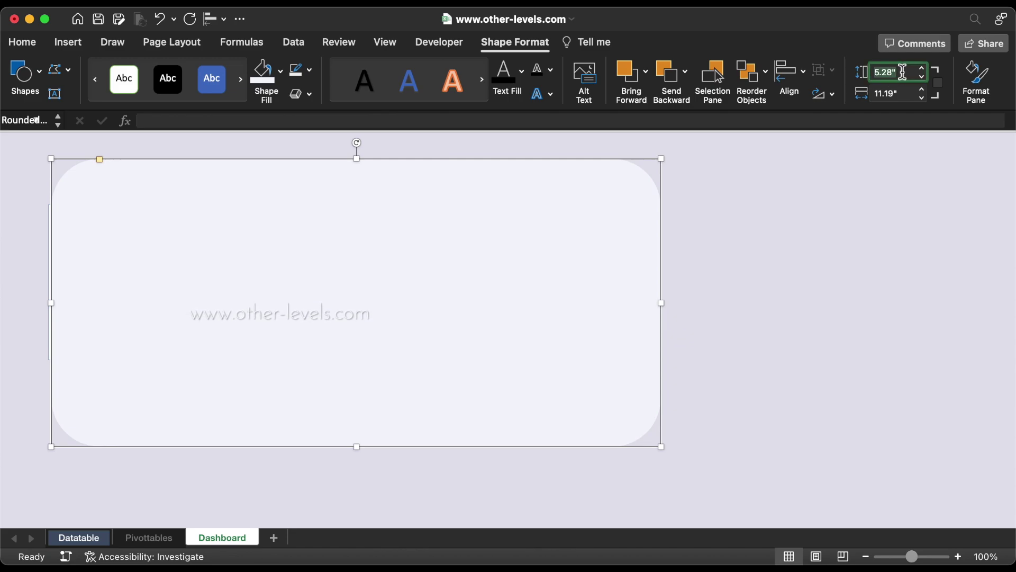
text(10)
key(Return)
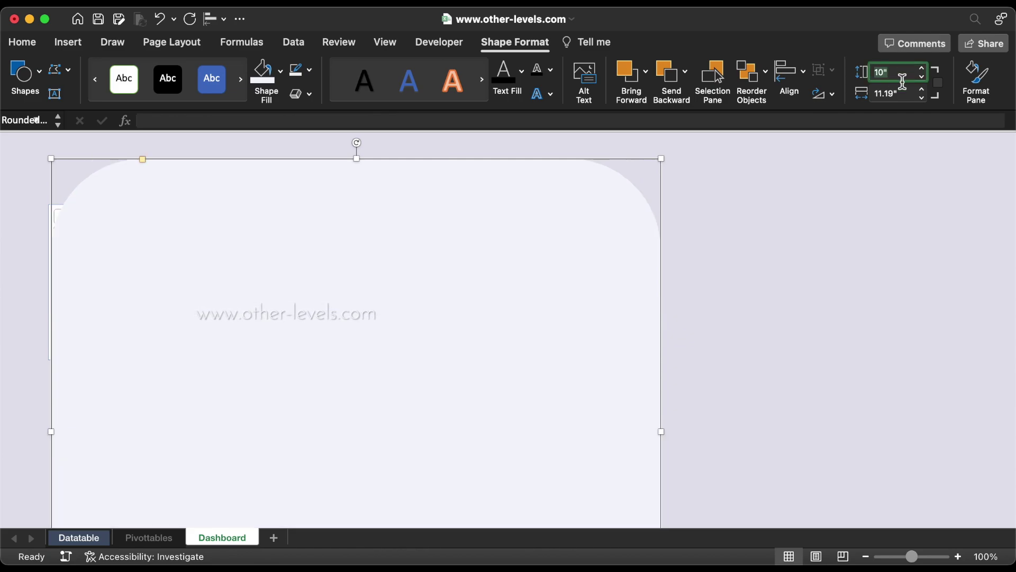
click(905, 97)
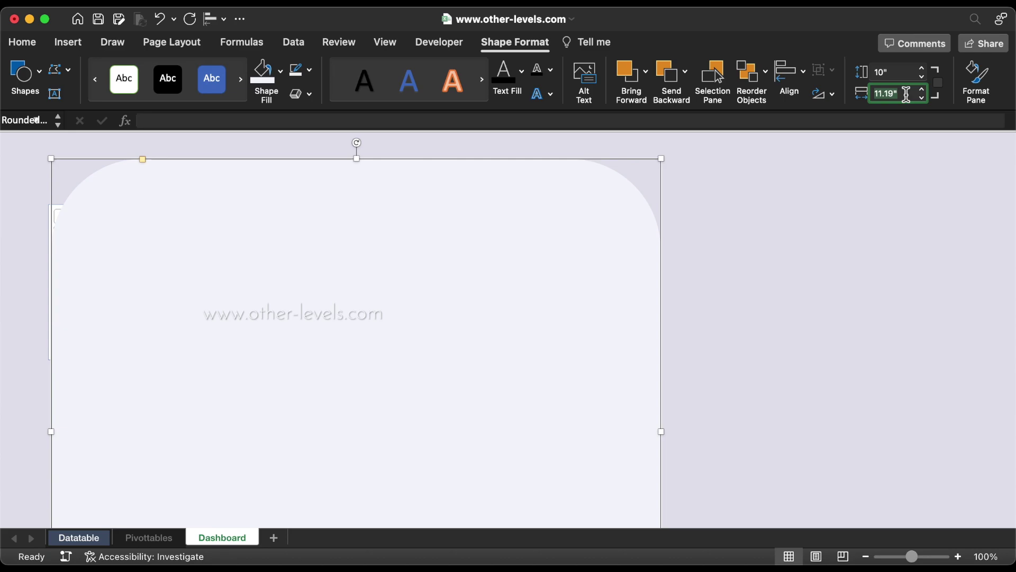
text(18.4)
key(Return)
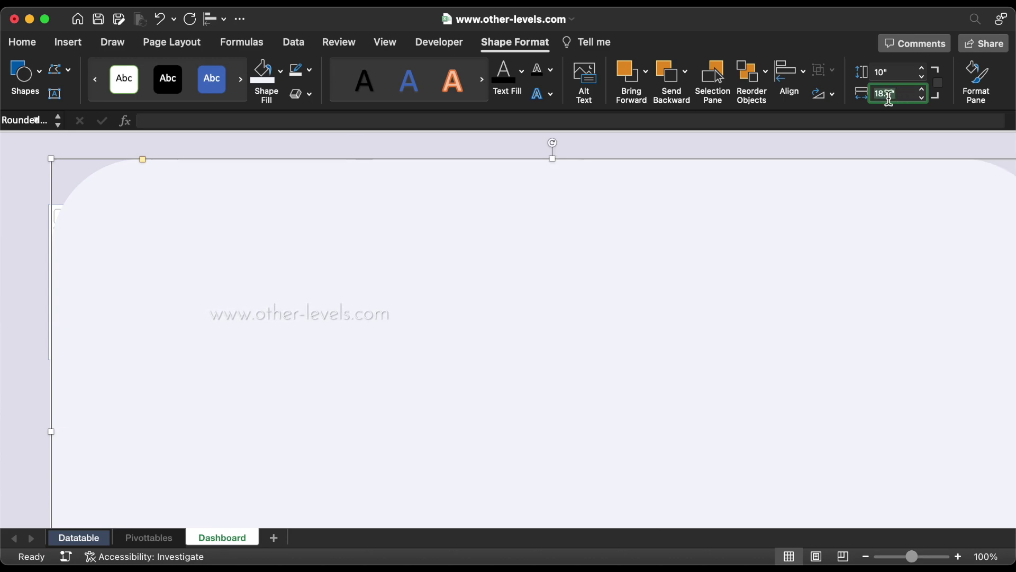
Reduce the rectangle's corner rounding to a small radius and move the shape to the sheet's upper-left corner.
drag(142, 159, 77, 174)
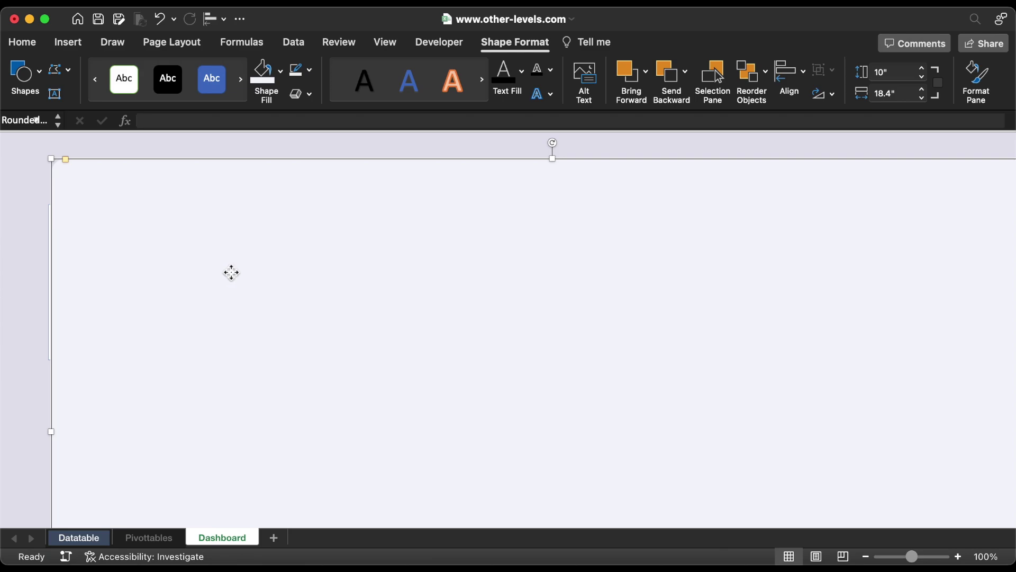
drag(231, 273, 188, 254)
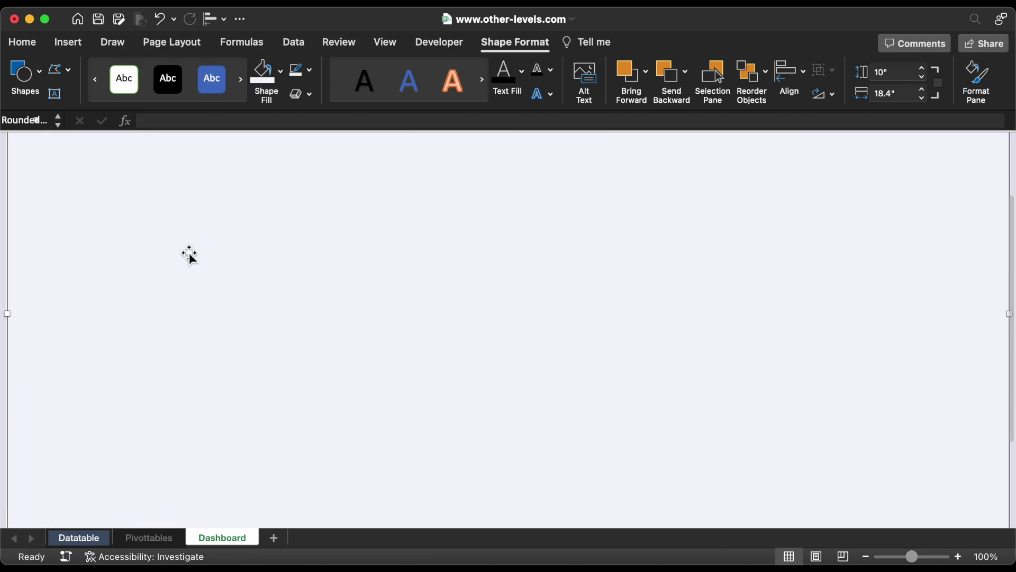
scroll(189, 257, down, 5)
scroll(189, 257, up, 9)
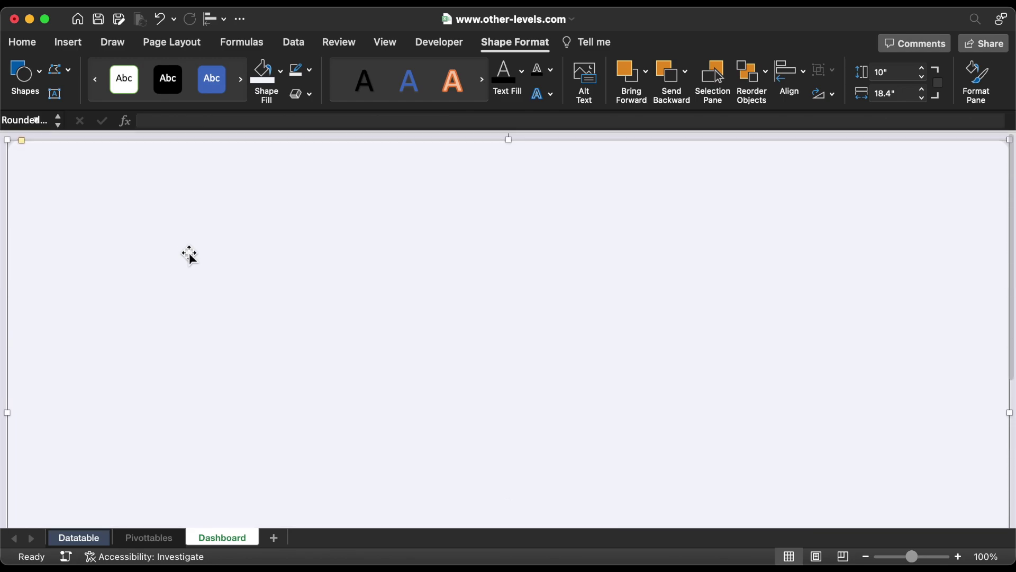
Send the background rectangle to the back, behind the Year and Month slicers.
right_click(186, 250)
mouse_move(256, 372)
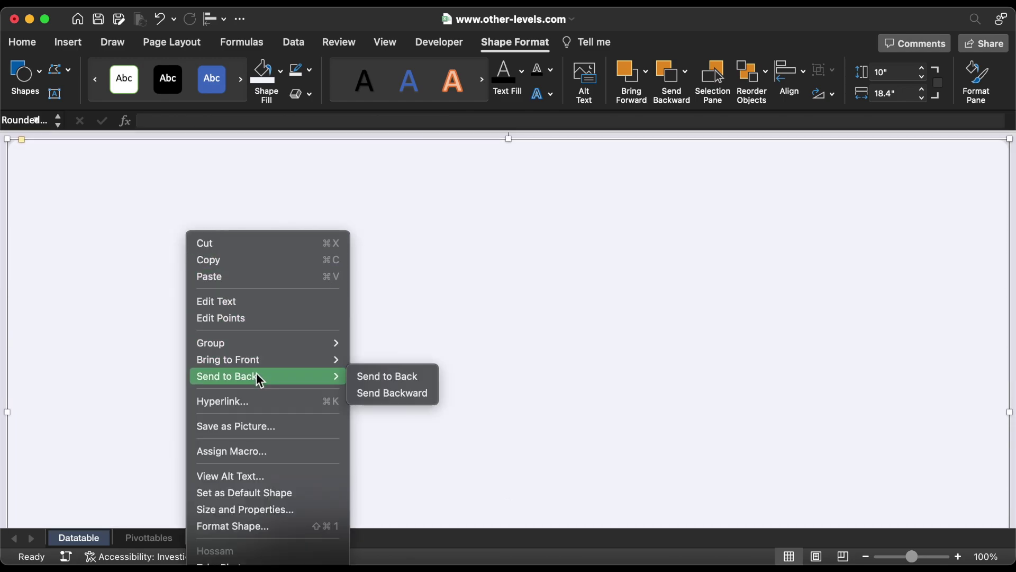
click(373, 379)
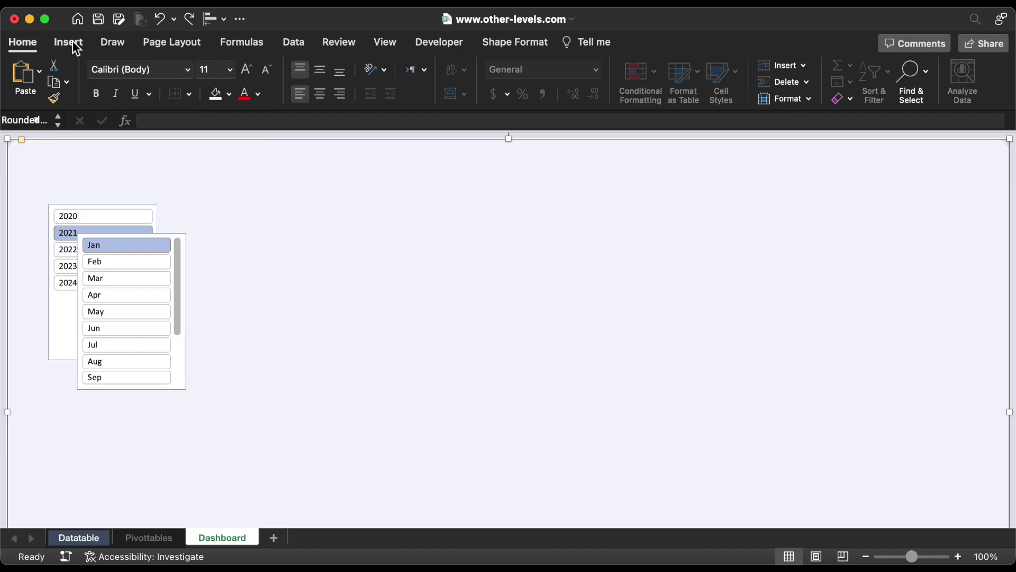
Insert the mining truck picture from a file and place it near the dashboard's upper-left corner.
click(69, 42)
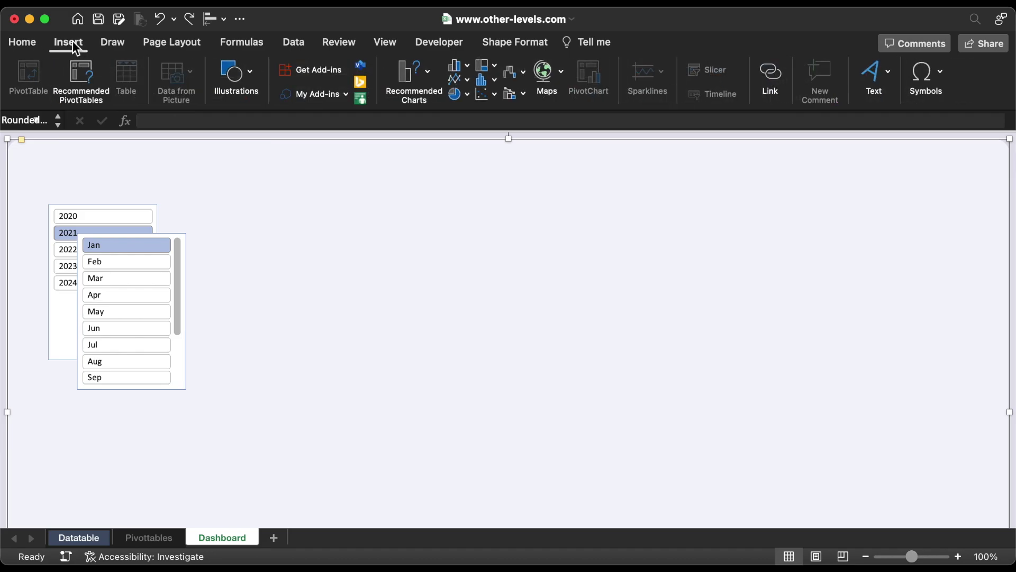
click(236, 76)
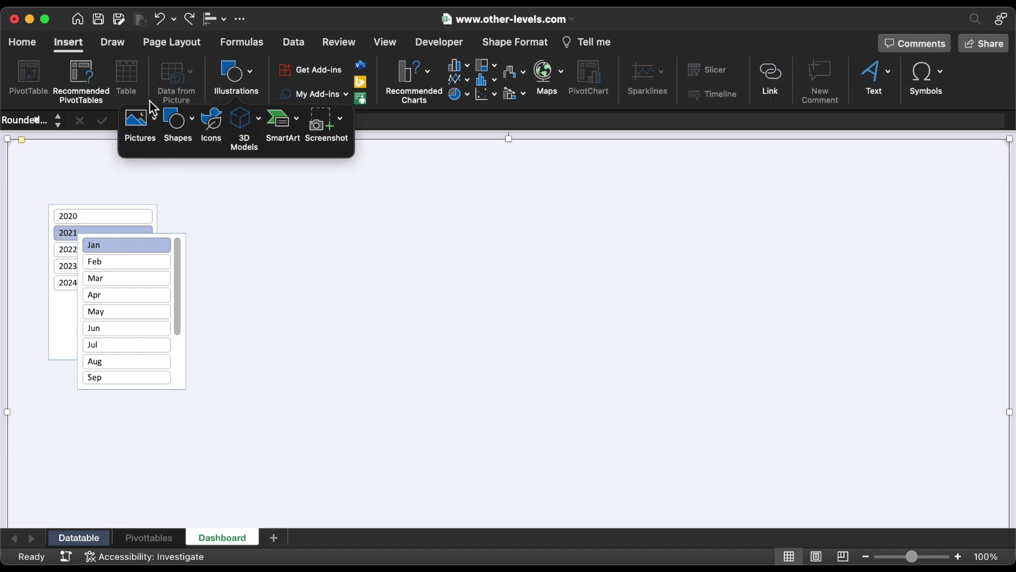
click(144, 120)
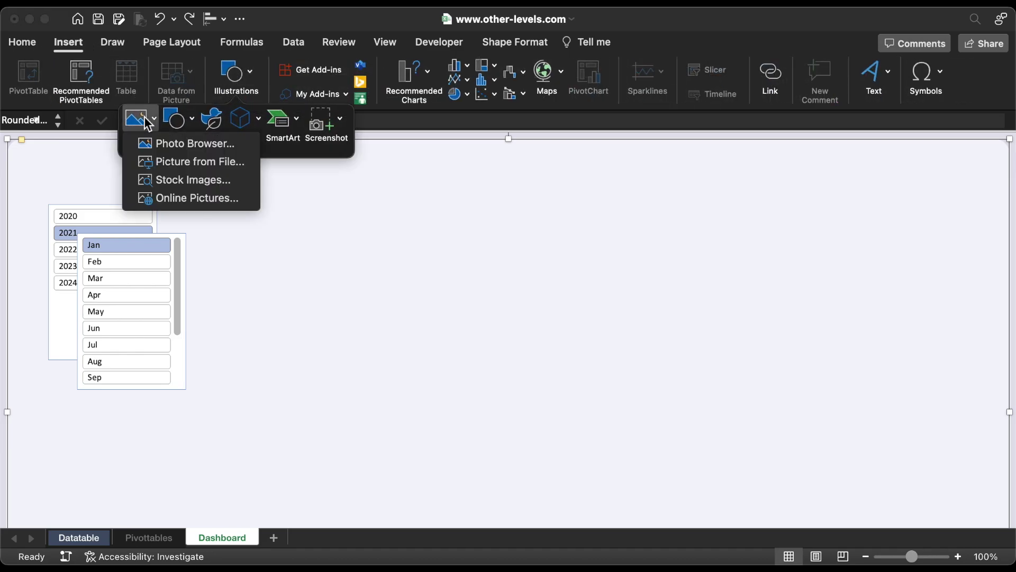
click(230, 162)
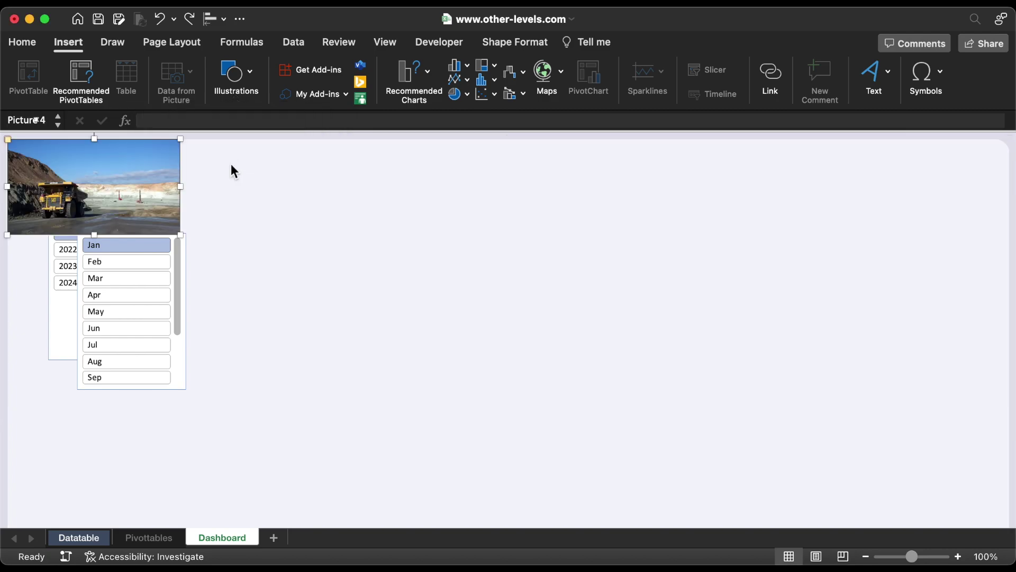
Arrange the Year and Month slicers side by side below the picture and apply the white slicer style with dark blue selection to both.
drag(63, 320, 39, 373)
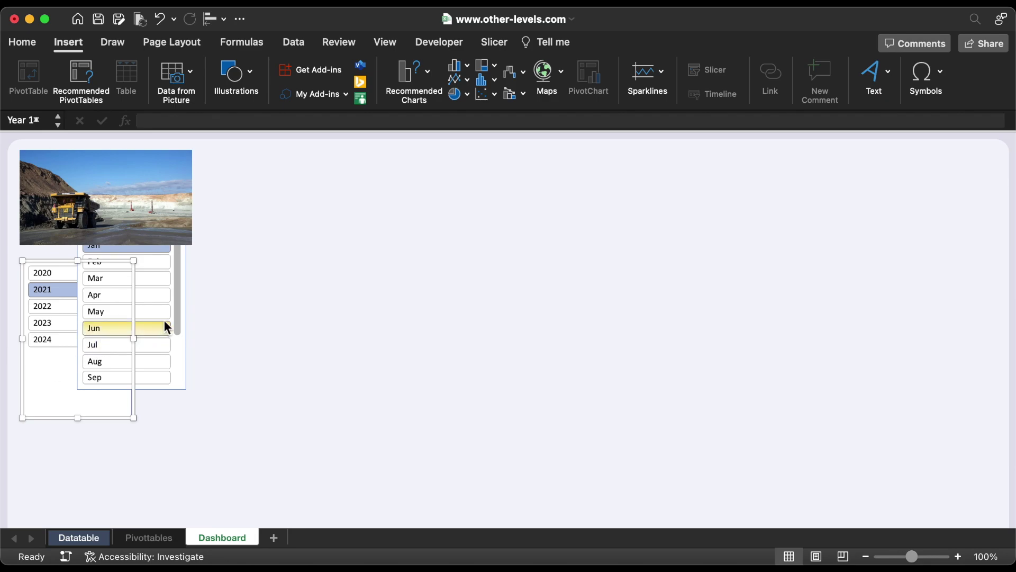
drag(186, 352, 254, 390)
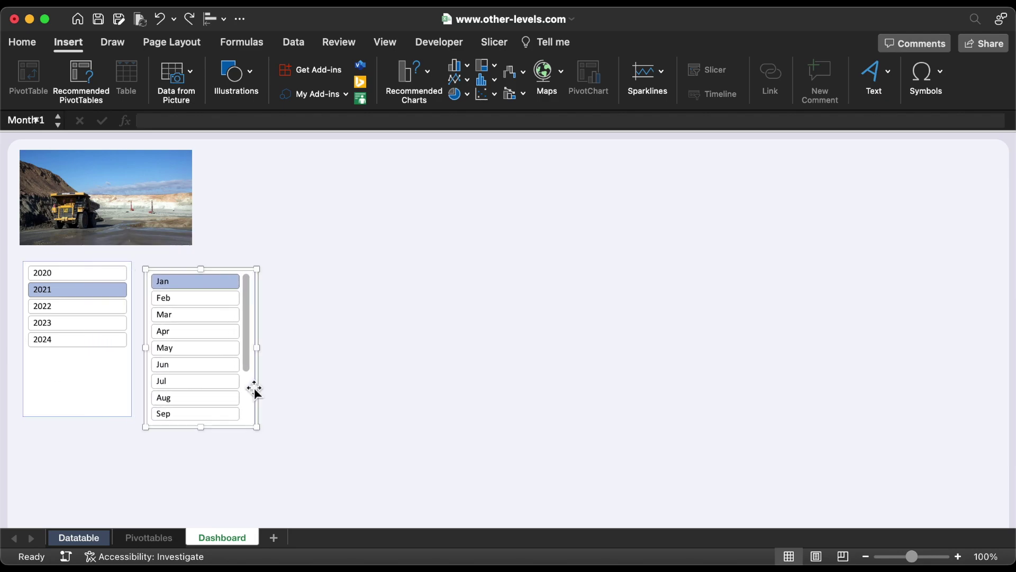
shift+click(118, 267)
click(497, 44)
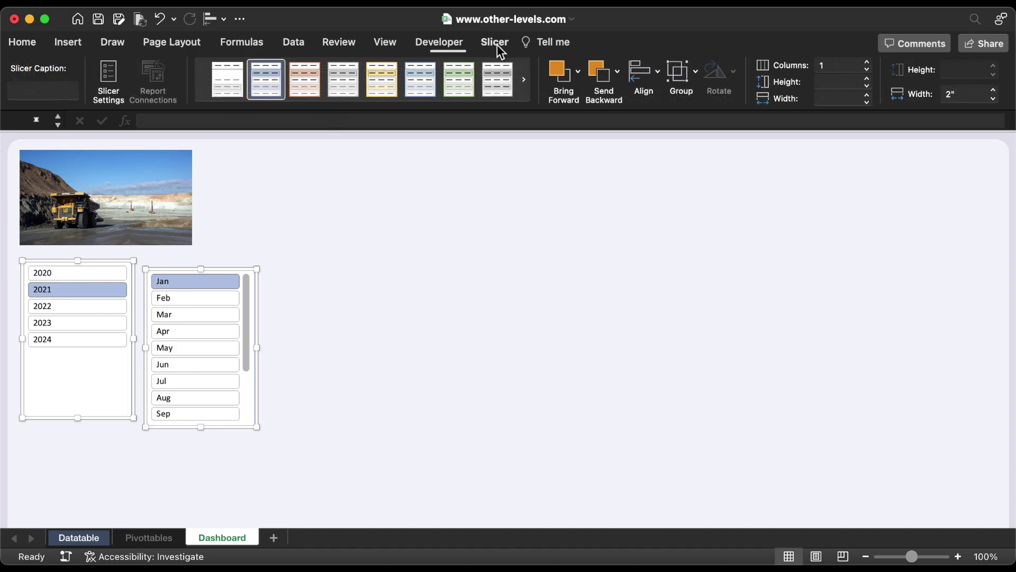
click(221, 83)
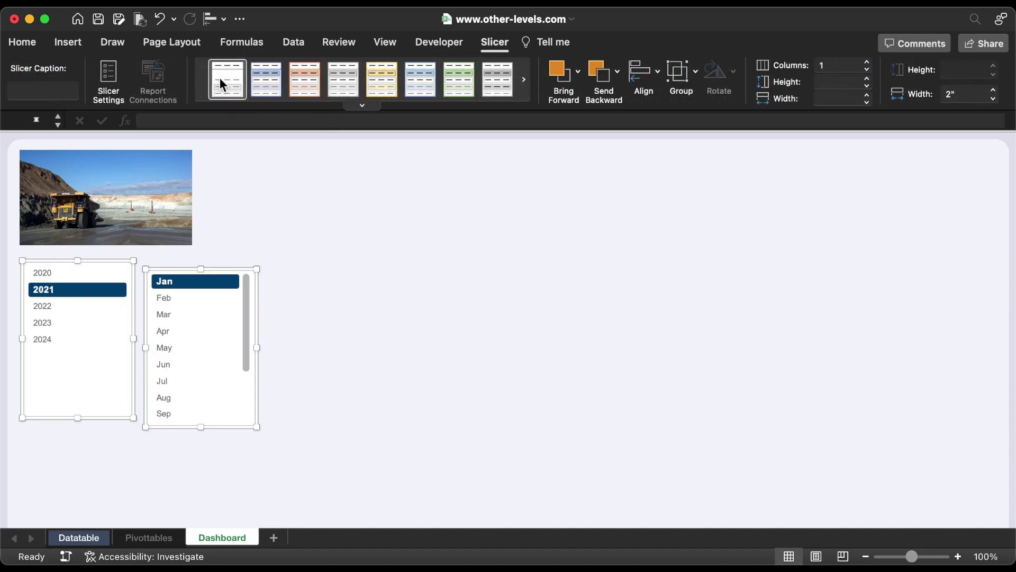
Set the Year slicer to 5 columns and resize it to about 0.94" high and 3.04" wide.
shift+click(178, 273)
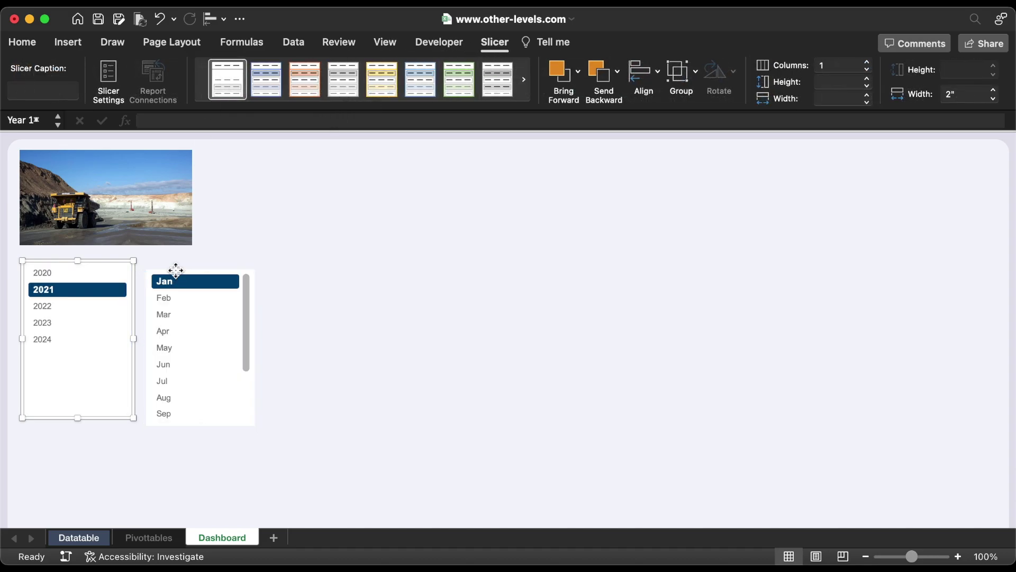
click(868, 62)
click(868, 62)
click(868, 63)
click(868, 63)
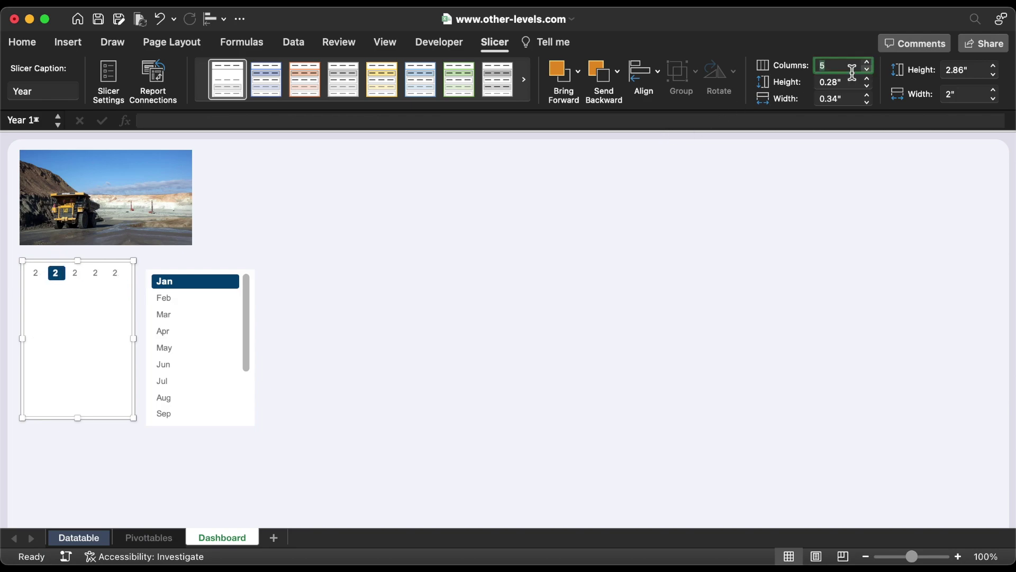
drag(134, 417, 190, 314)
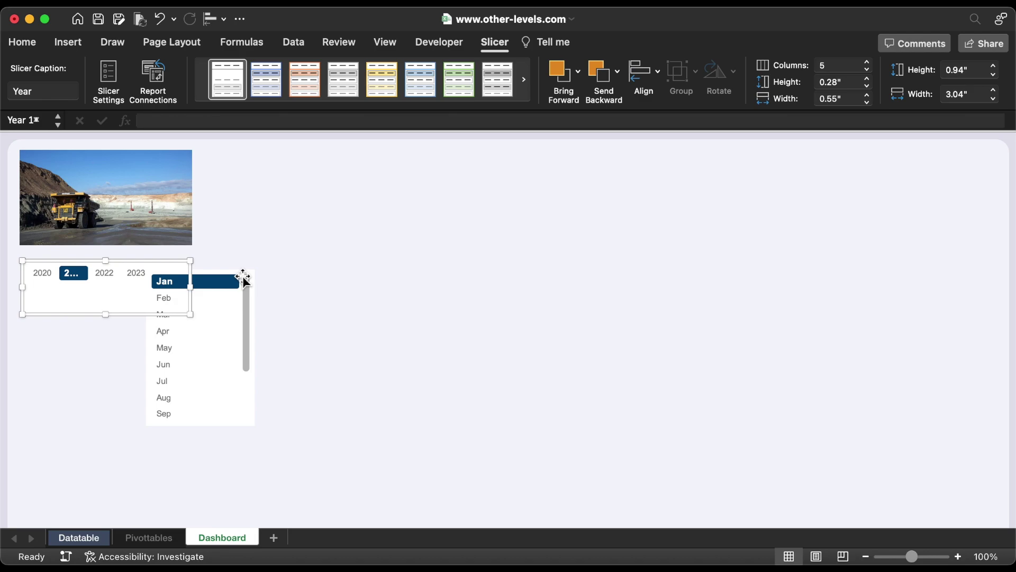
Move the Month slicer below the Year slicer, give it 3 columns and resize it to about 1.22" by 2.96".
drag(243, 278, 118, 330)
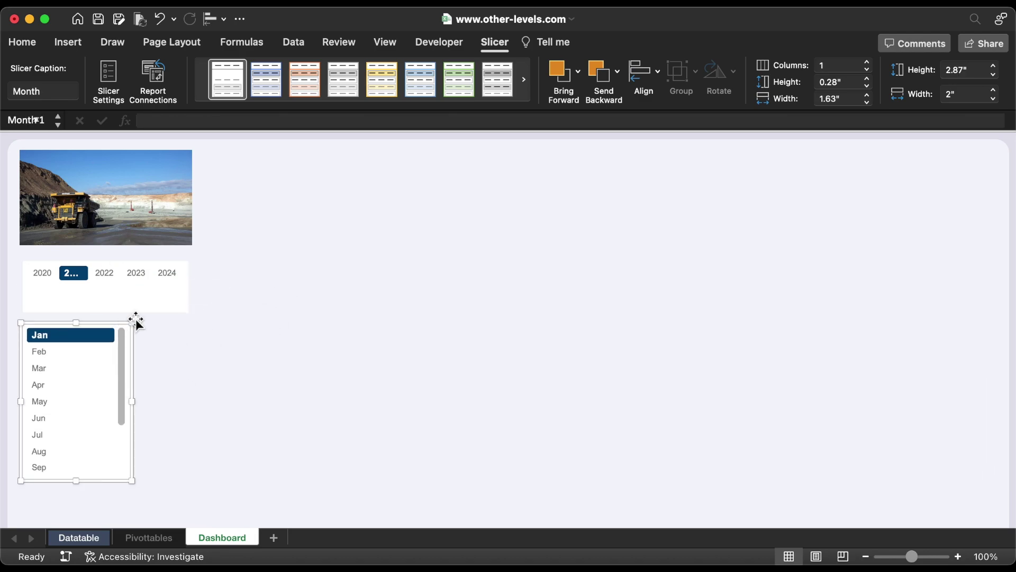
click(868, 62)
click(868, 62)
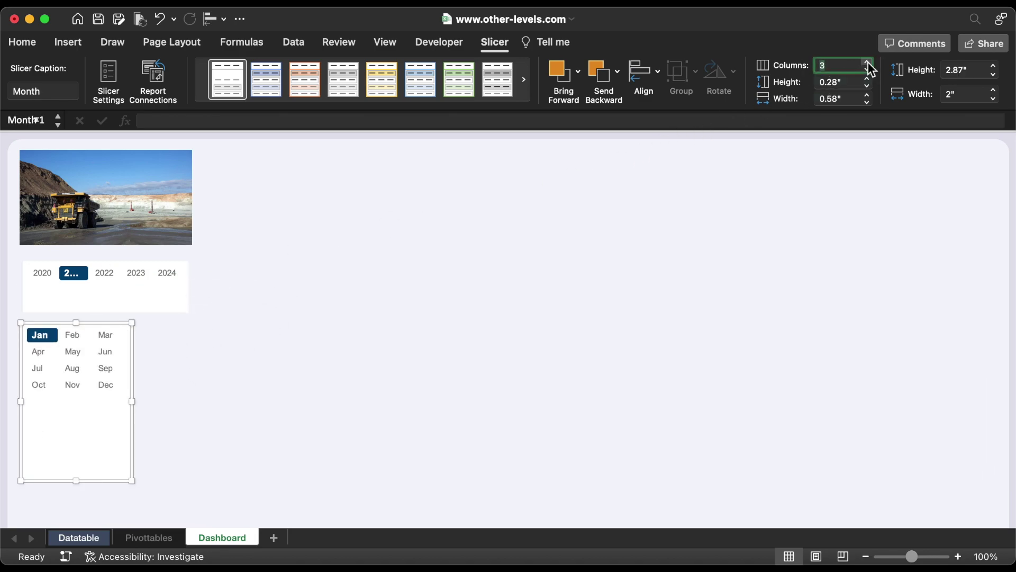
drag(132, 481, 170, 384)
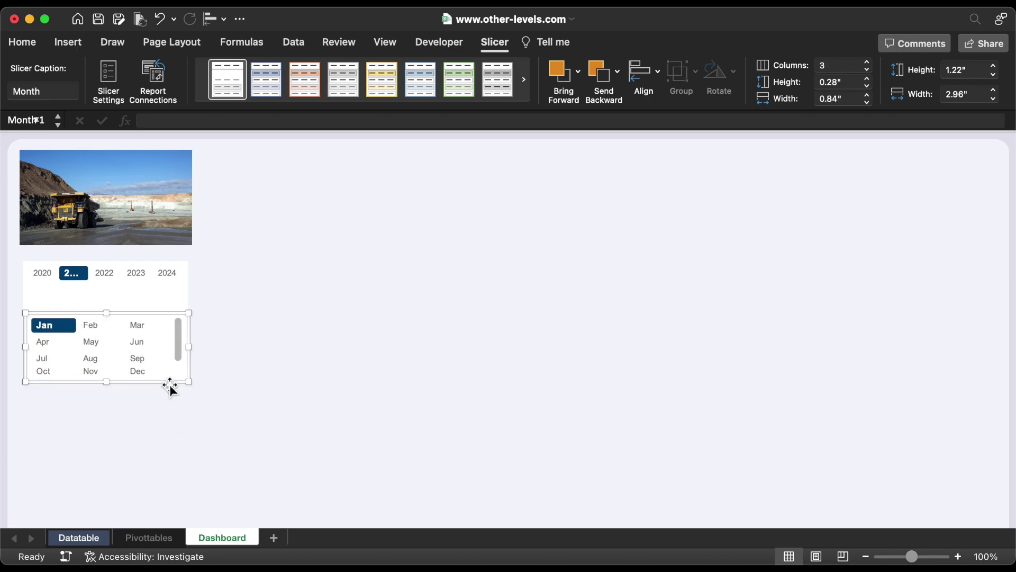
Position the Year slicer at 0.4" horizontal and 2.5" vertical.
double_click(160, 265)
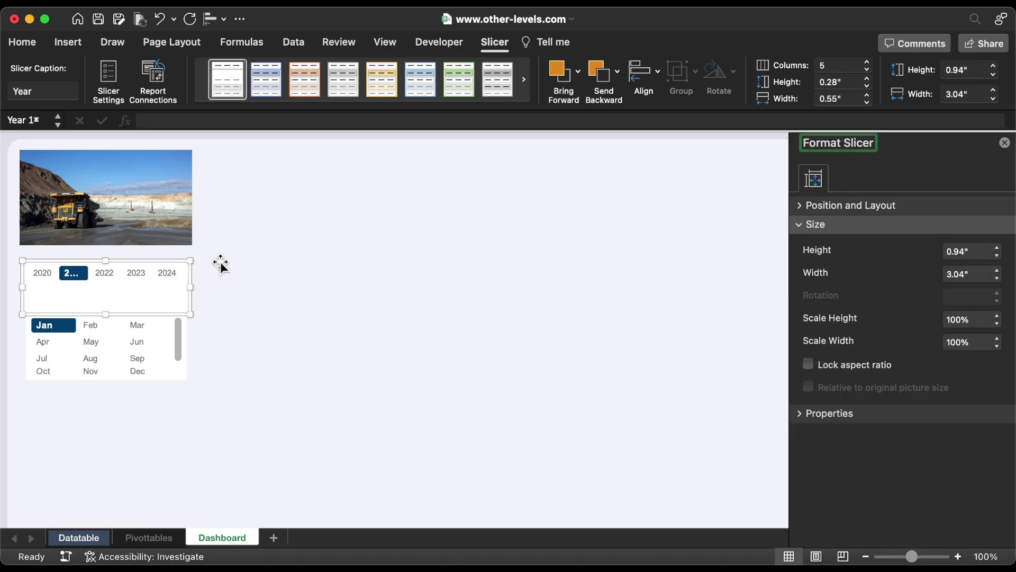
click(820, 207)
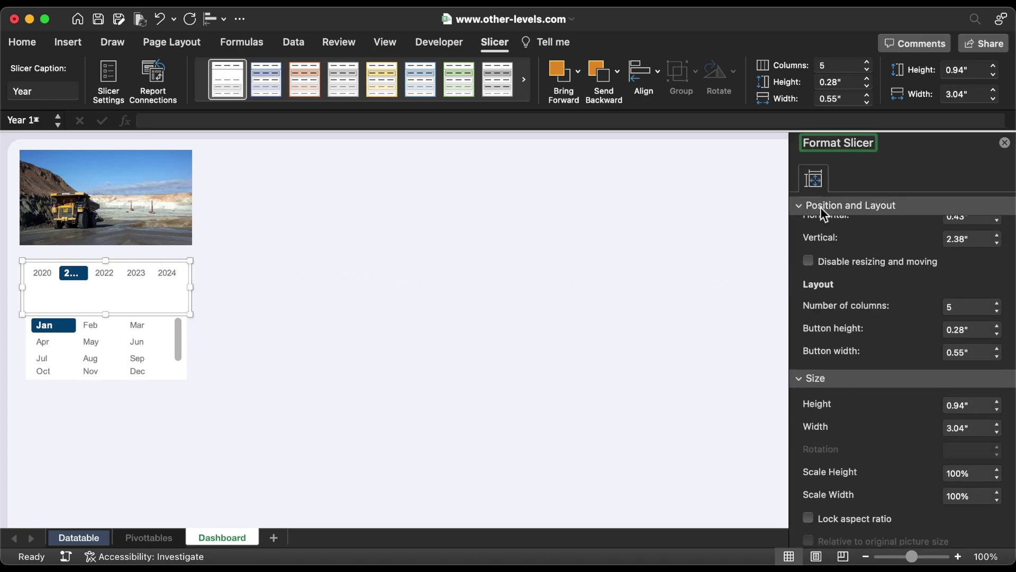
click(997, 260)
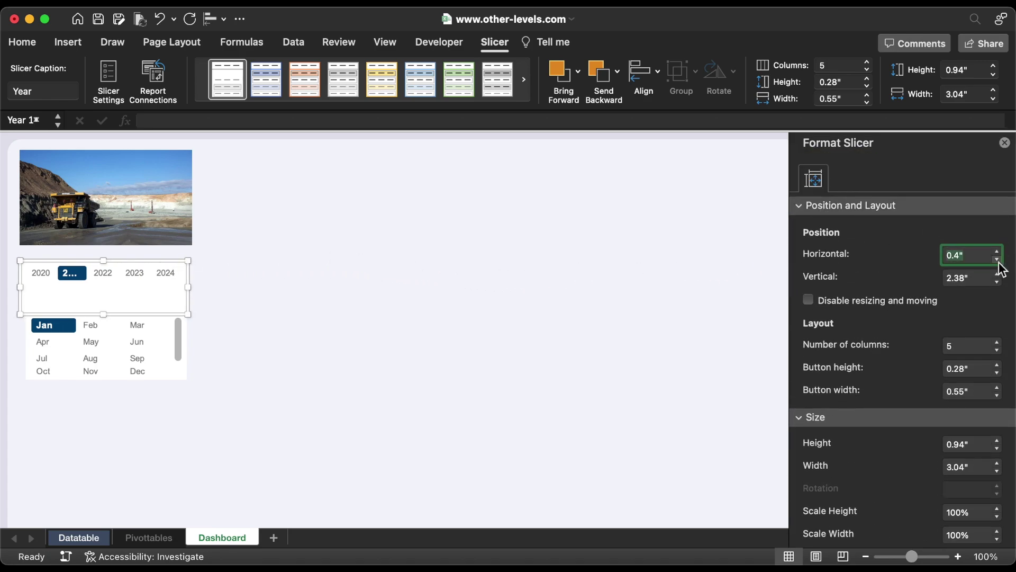
click(997, 275)
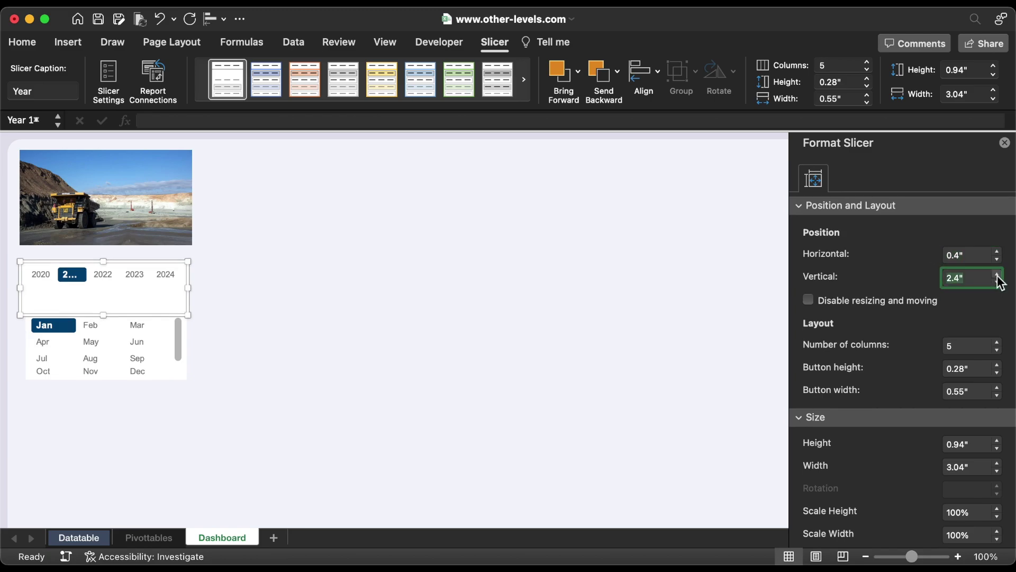
click(997, 275)
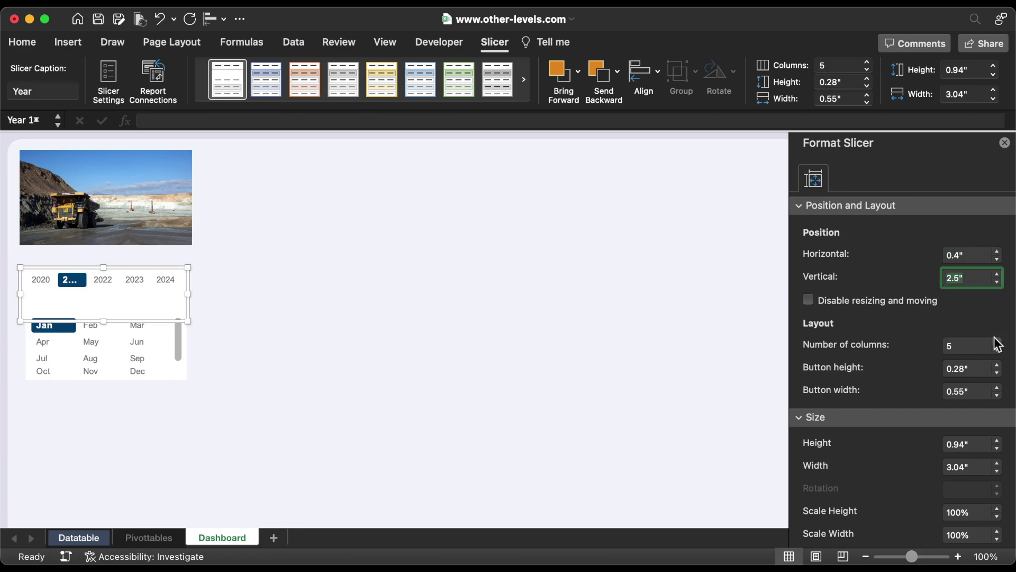
Set the Year slicer's button width to 0.57", its height to 0.52" and its overall width to 3.17".
click(967, 391)
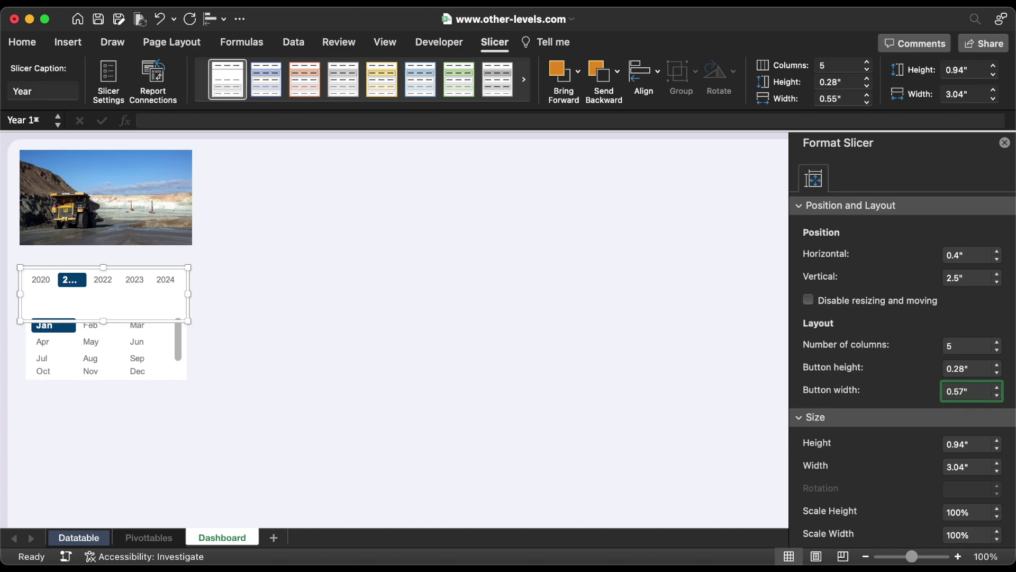
key(Return)
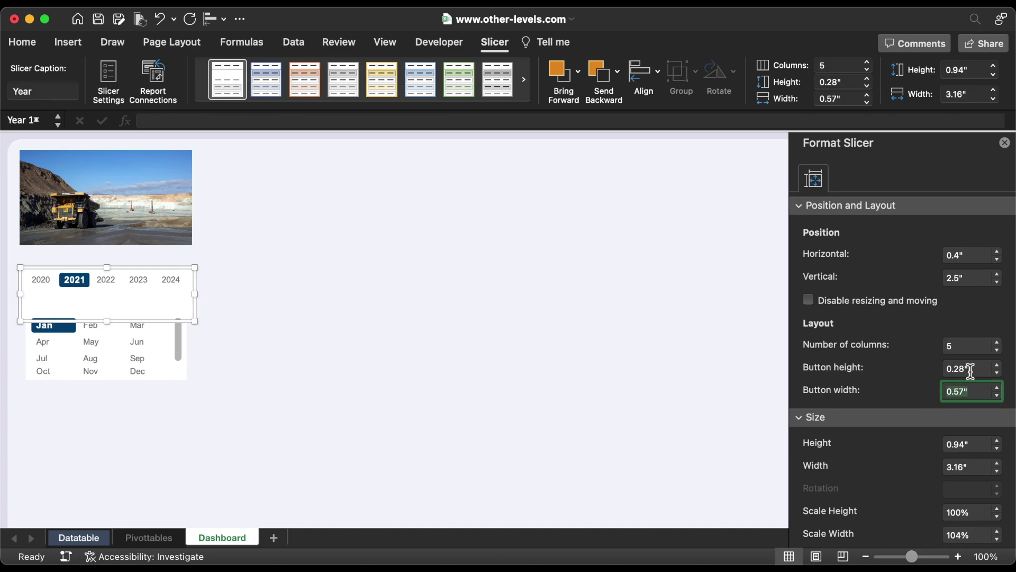
click(966, 73)
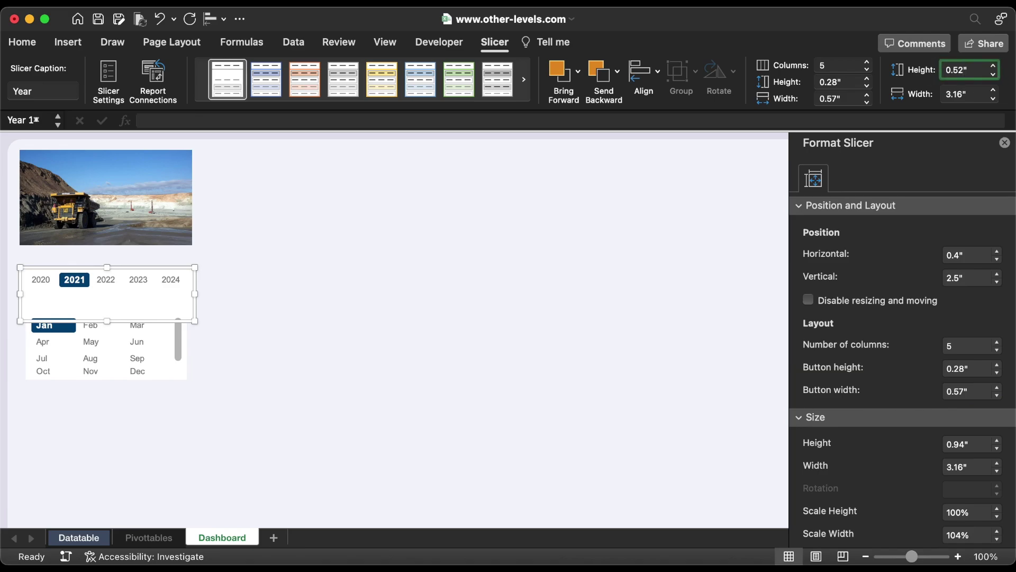
key(Return)
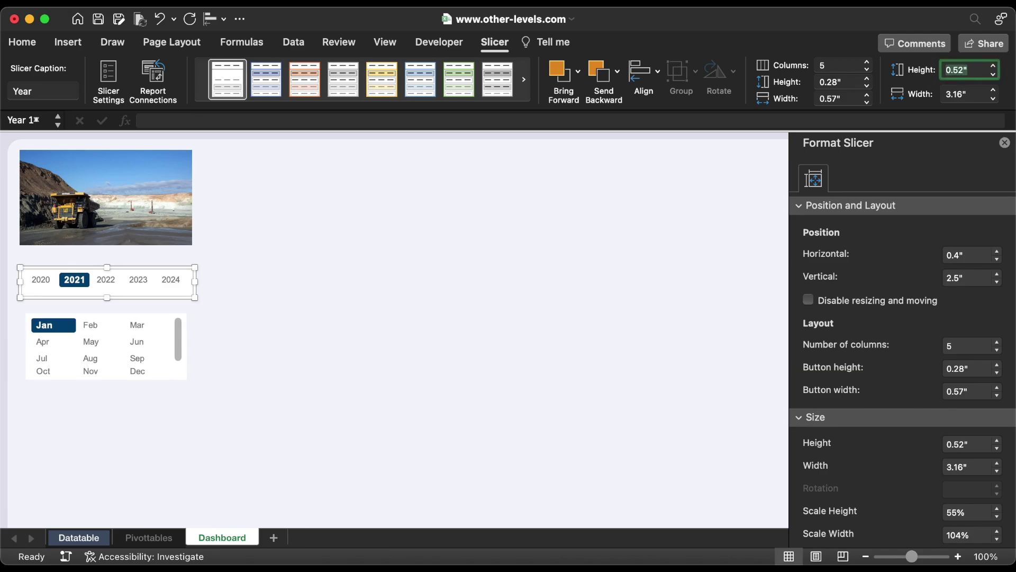
click(960, 94)
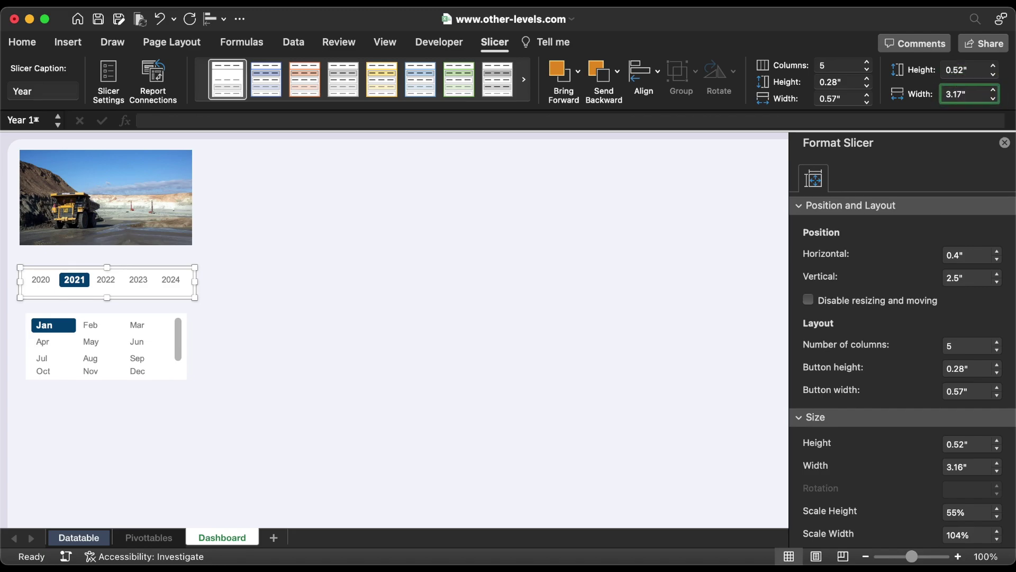
text(7)
key(Return)
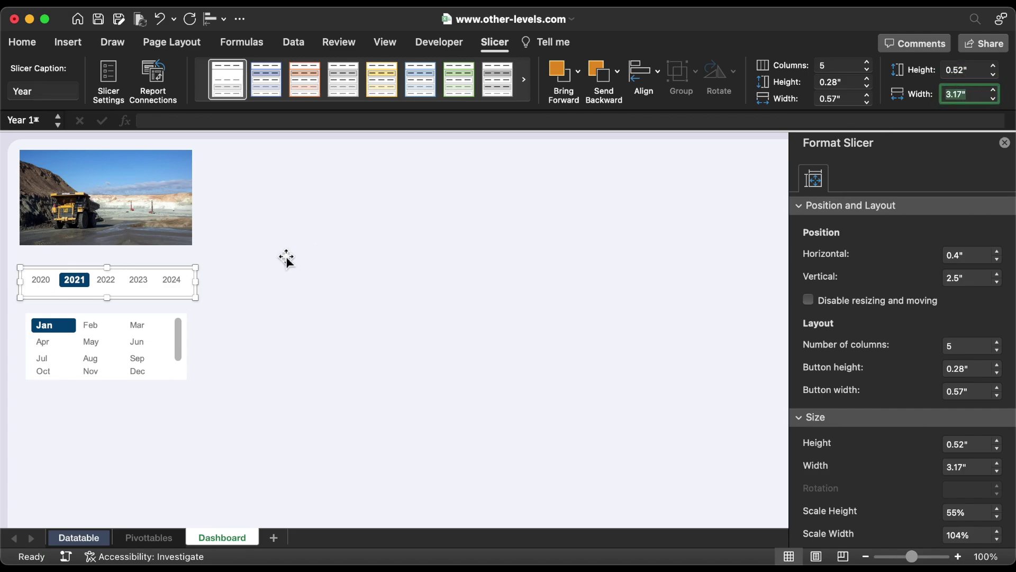
Position the Month slicer at 0.51" horizontal and 3" vertical.
click(158, 316)
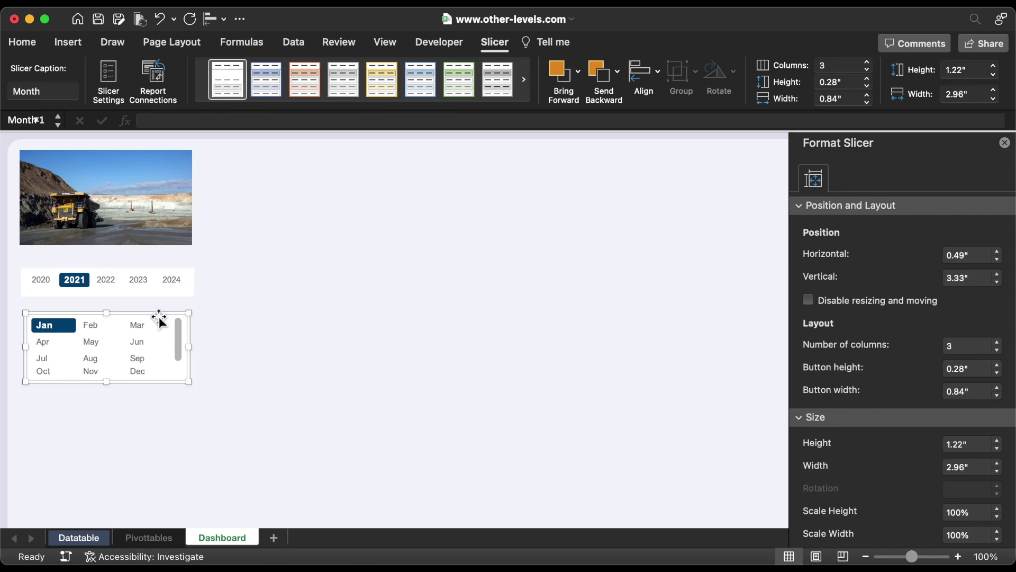
click(965, 256)
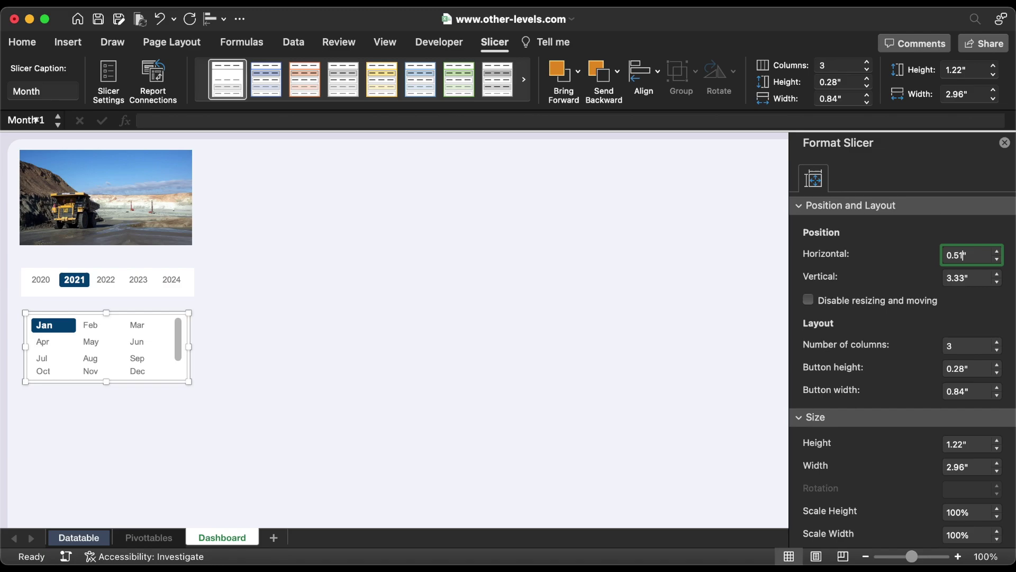
click(997, 282)
click(997, 282)
click(997, 282)
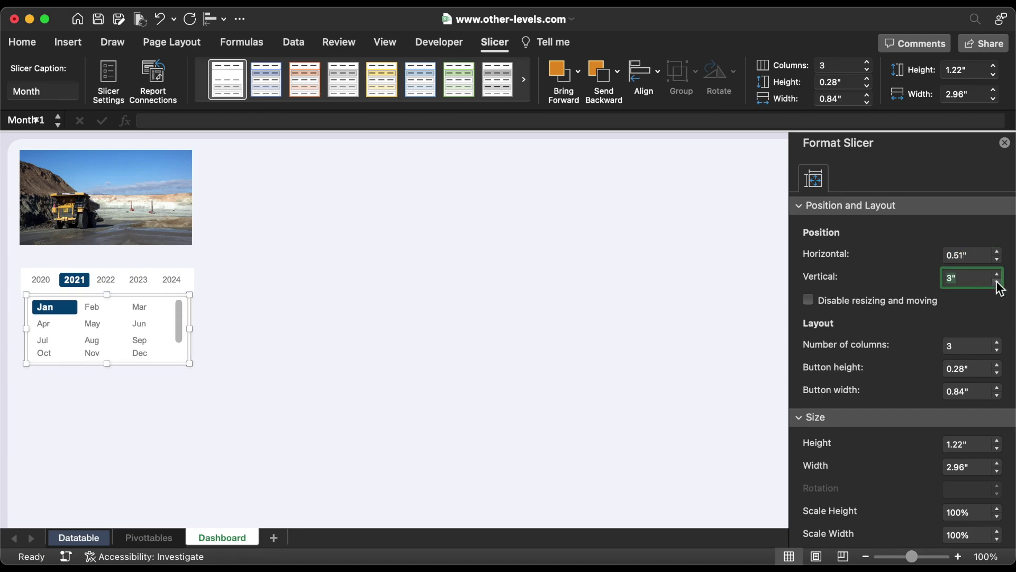
Give the Month slicer 4 columns with buttons 0.22" high and 0.68" wide.
click(997, 343)
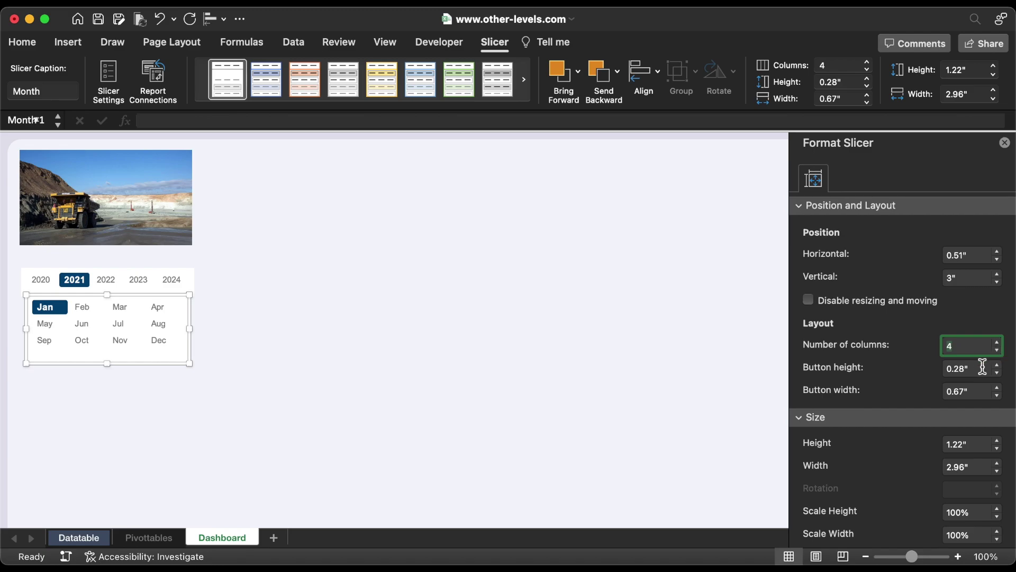
click(962, 369)
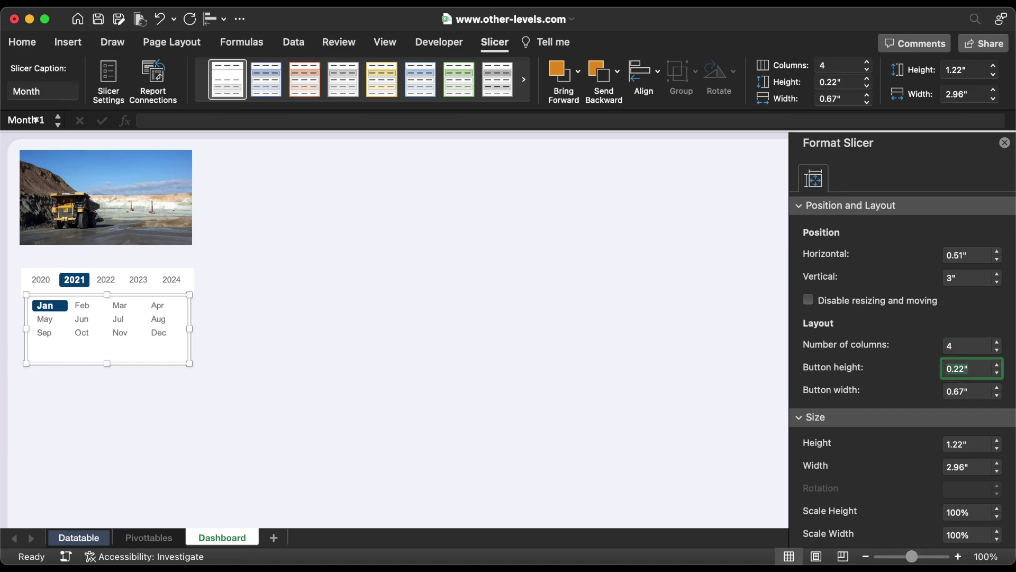
click(963, 396)
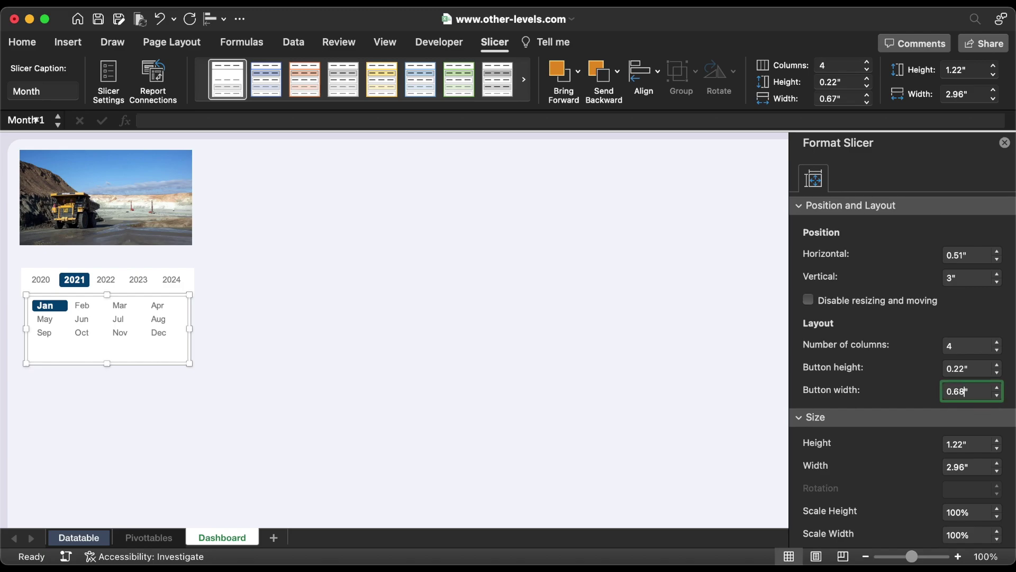
key(Return)
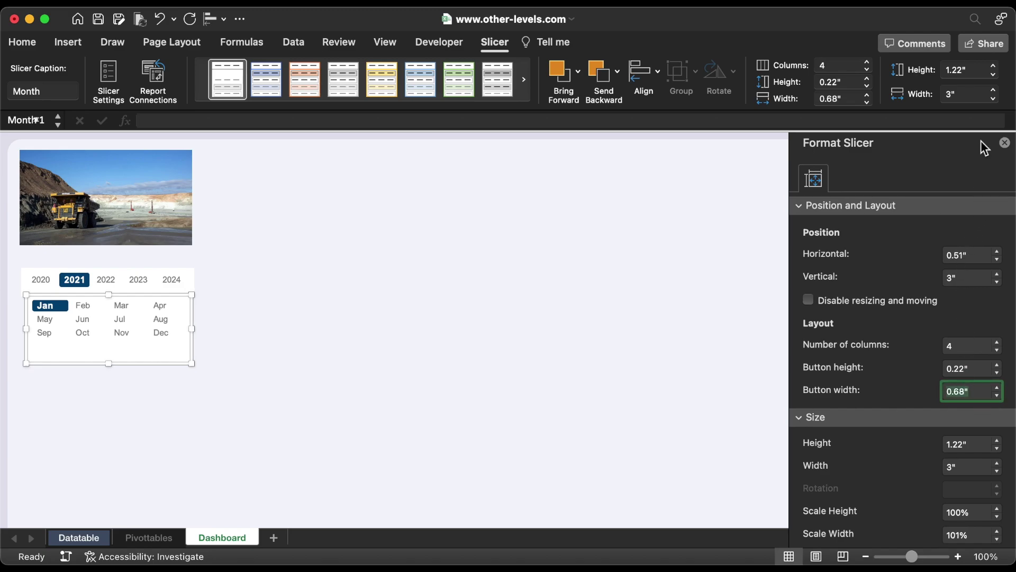
Set the Month slicer's overall height to 0.89" and its overall width to 2.99".
click(962, 70)
key(BackSpace)
key(BackSpace)
key(BackSpace)
key(BackSpace)
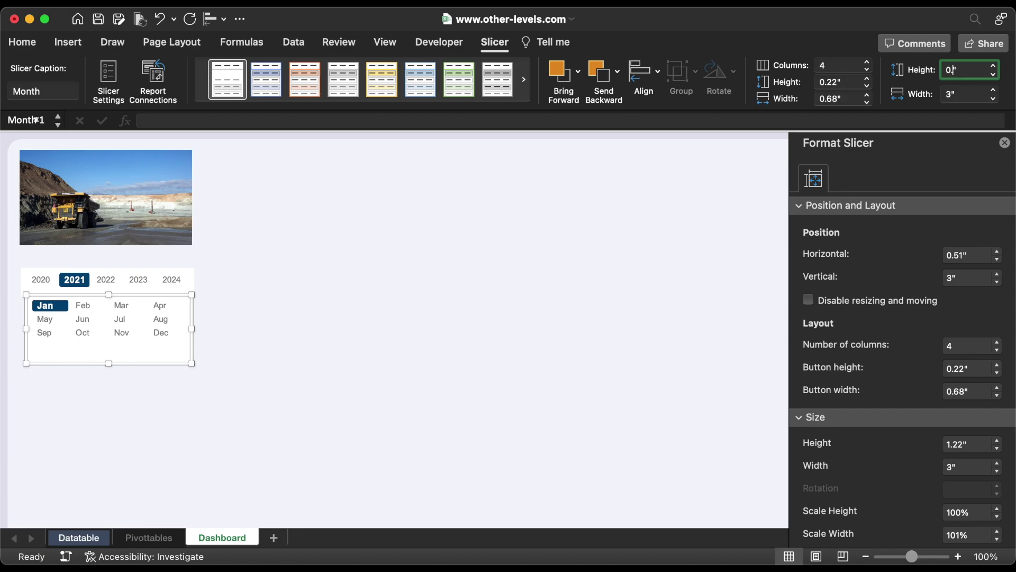
key(Return)
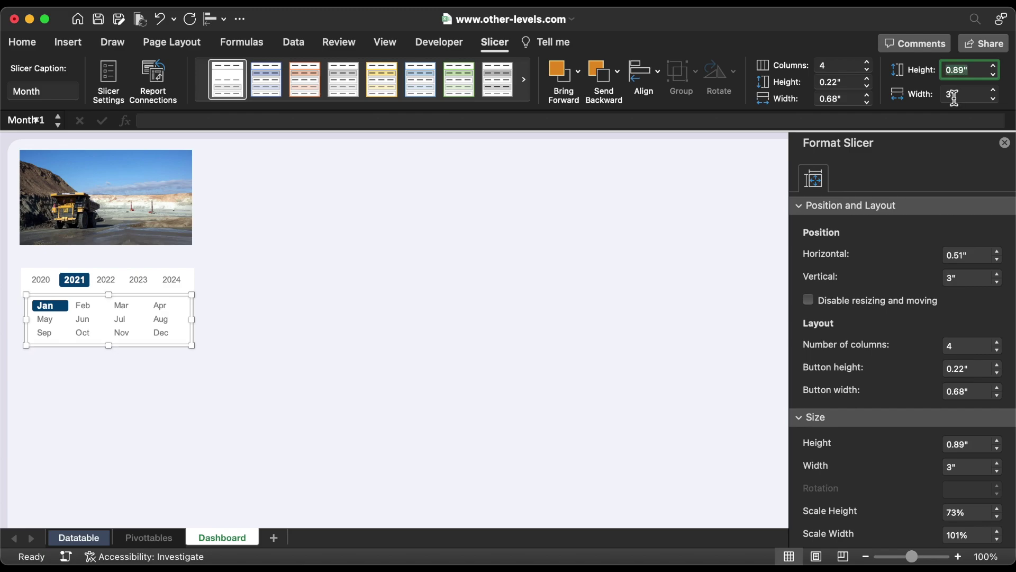
click(952, 96)
key(BackSpace)
text(2.99)
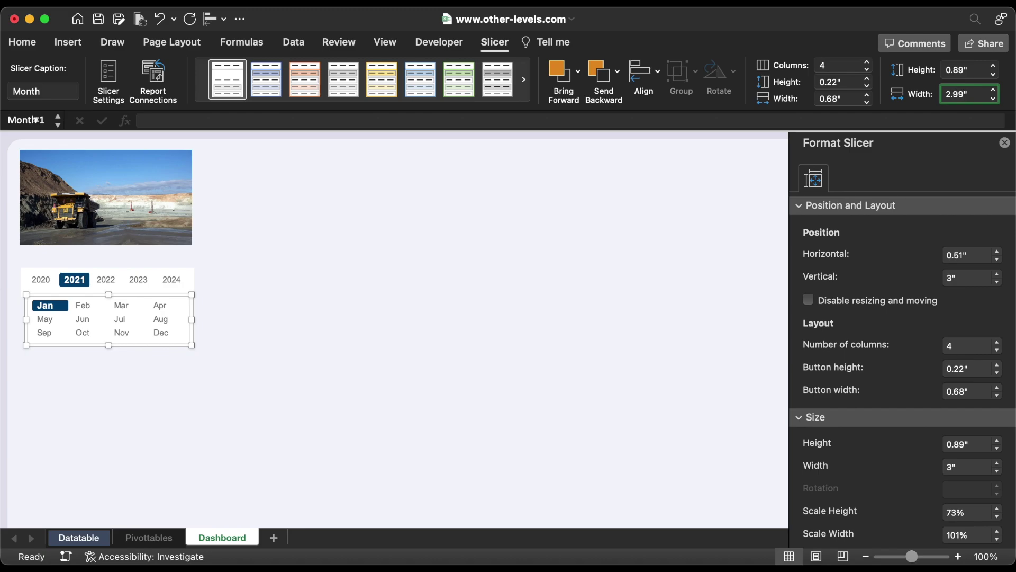
key(Return)
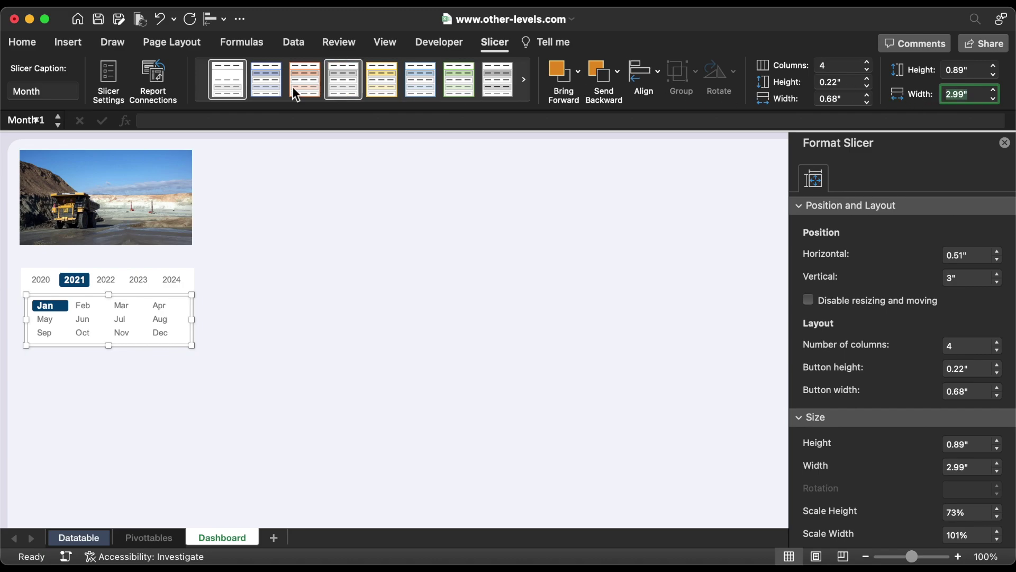
Draw a rounded rectangle about 1.63" high and 3.35" wide covering the Year and Month slicers.
click(67, 44)
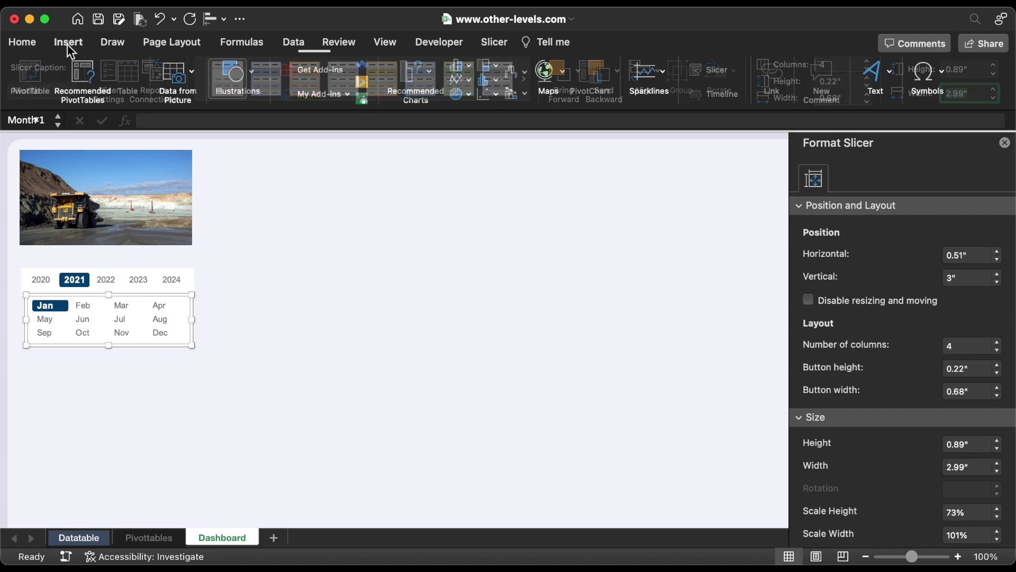
click(228, 74)
click(176, 122)
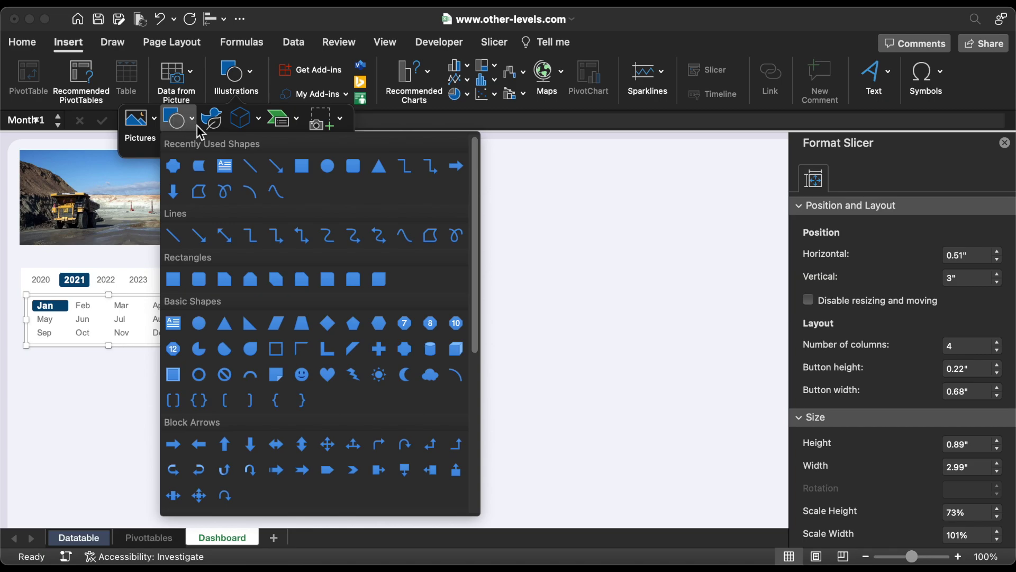
click(353, 165)
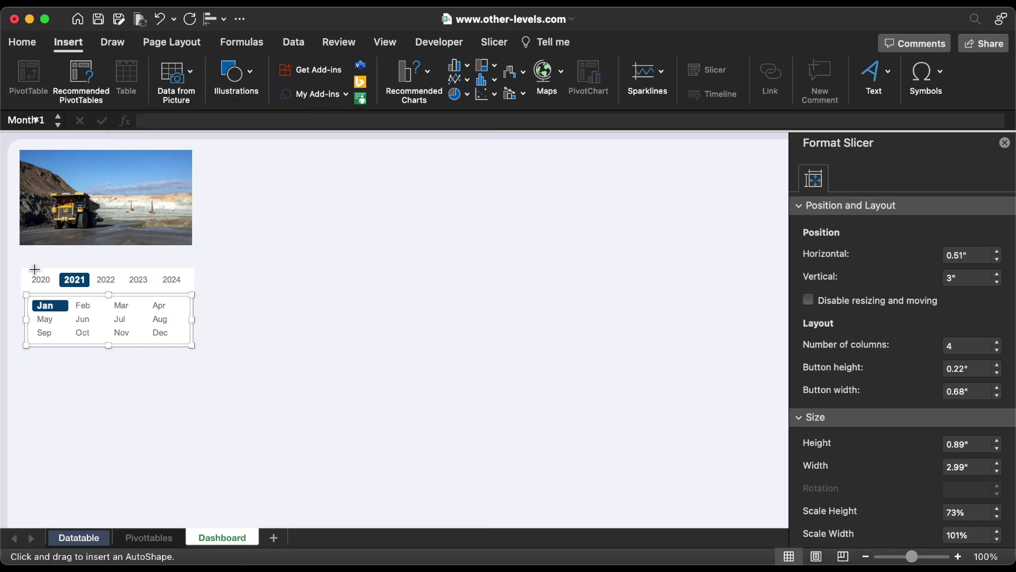
drag(22, 267, 202, 354)
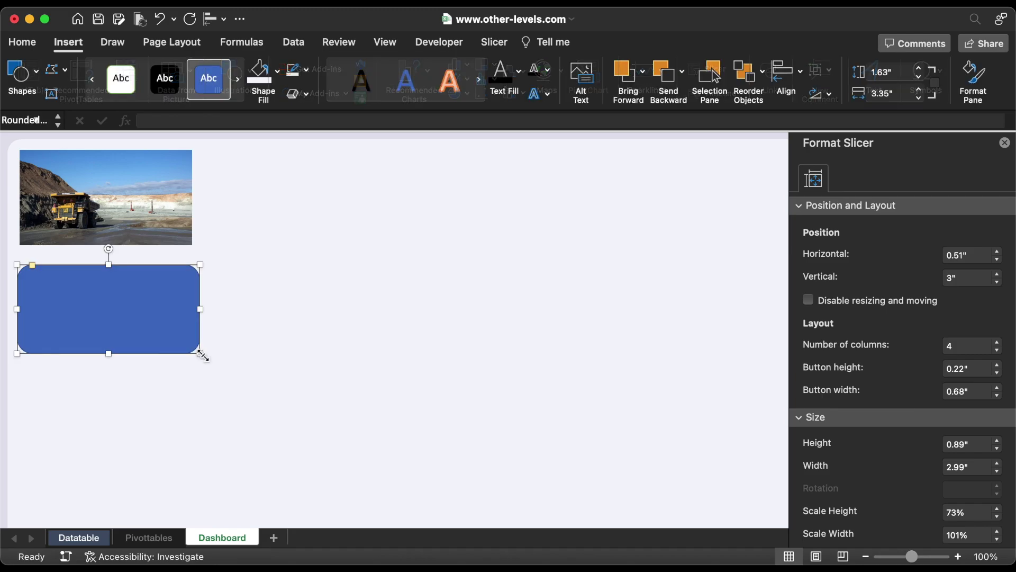
Set the rounded rectangle's height to 1.57" and its width to 3.19".
click(882, 71)
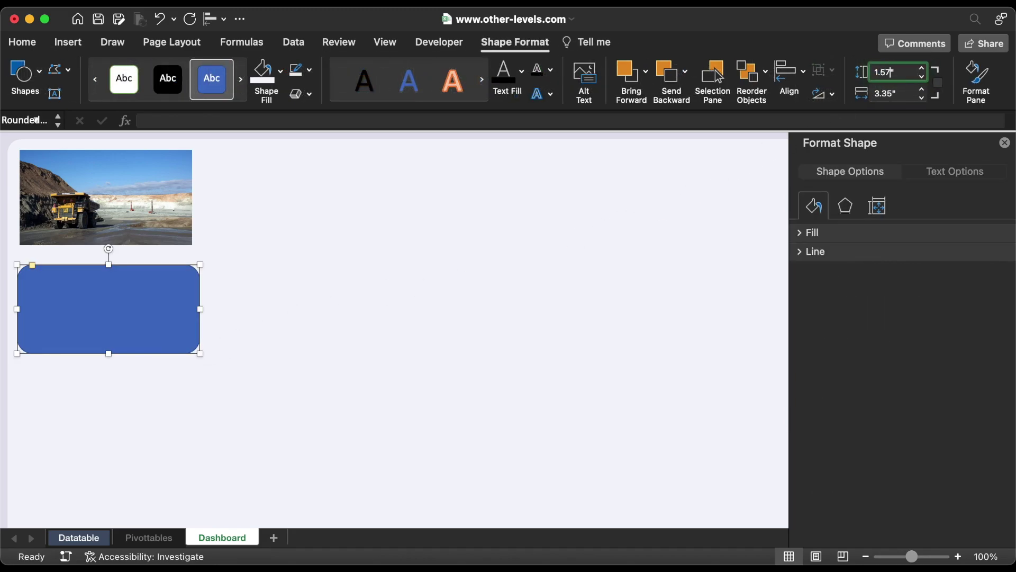
text(1.57)
key(Return)
click(890, 92)
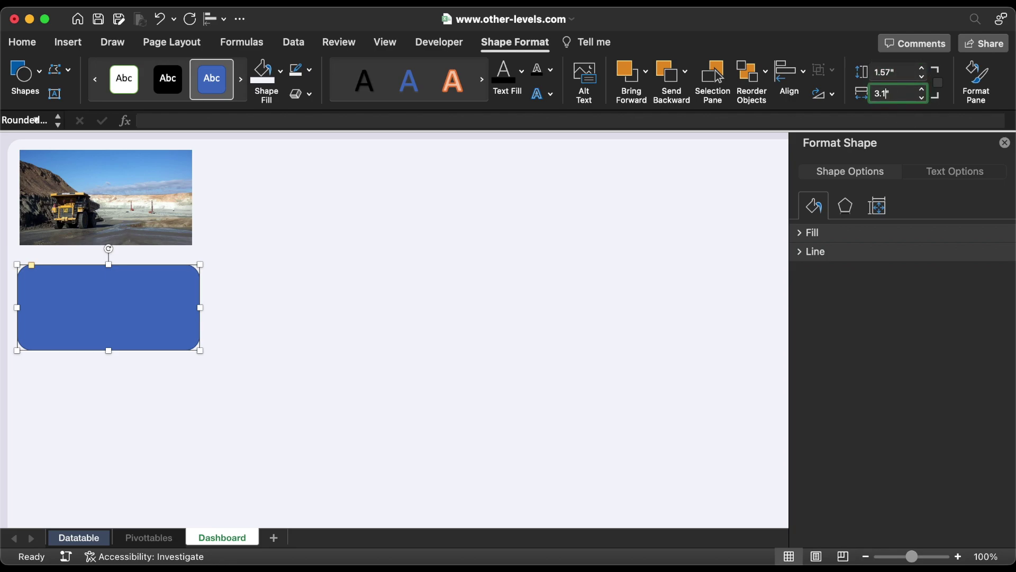
text(3.19)
key(Return)
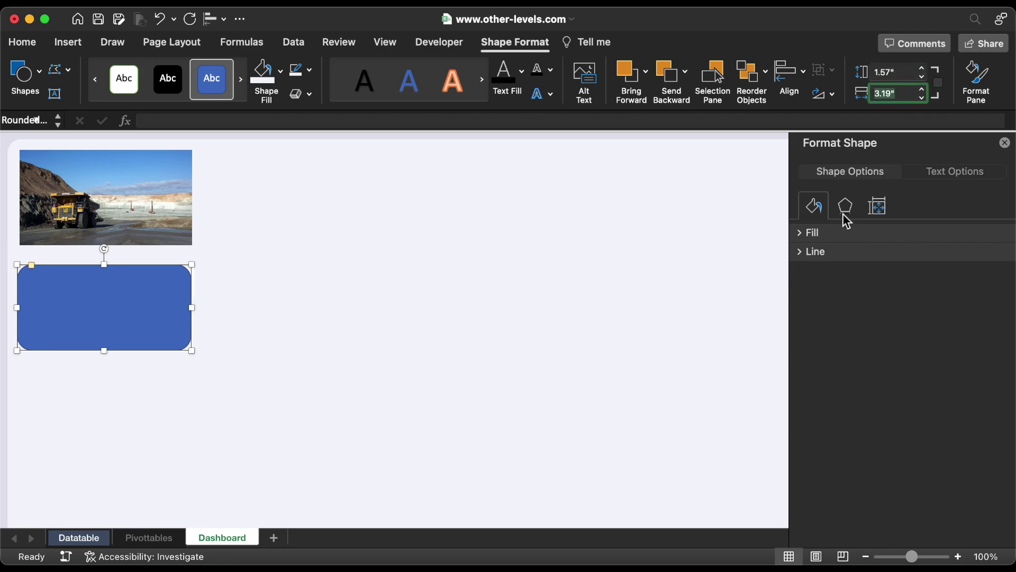
Give the rounded rectangle a solid white fill and no outline.
click(811, 236)
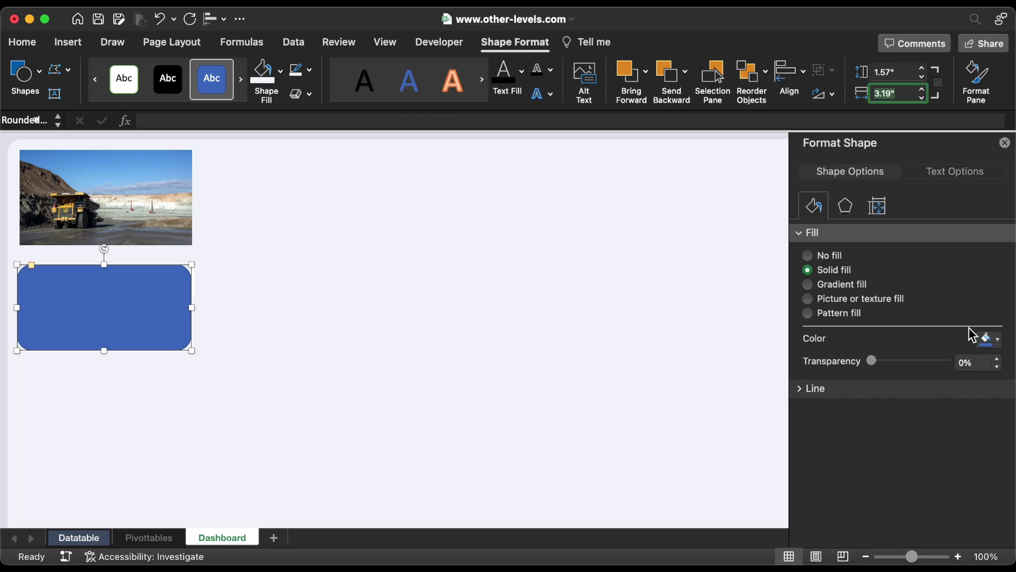
click(988, 339)
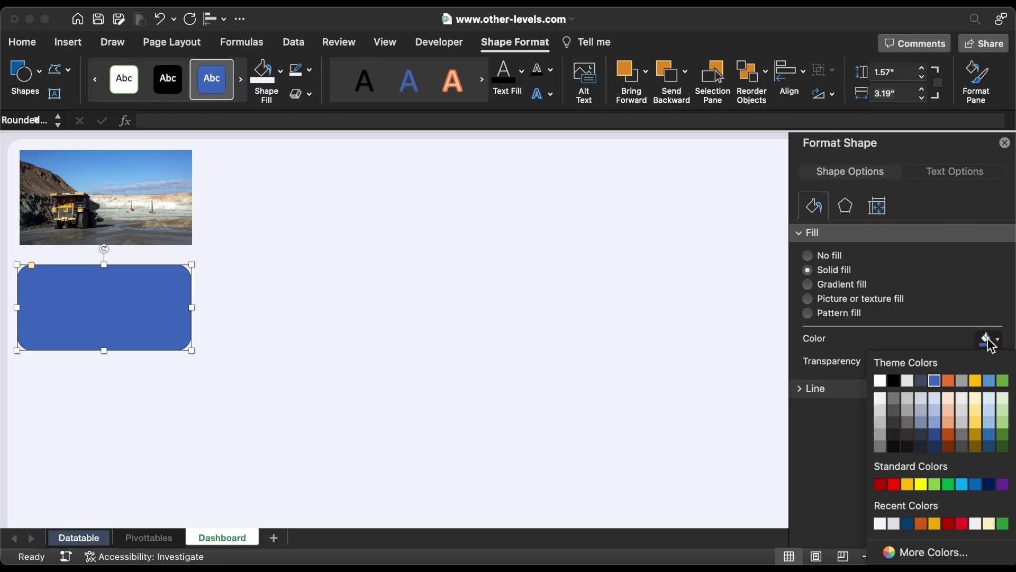
click(883, 380)
click(799, 388)
click(808, 412)
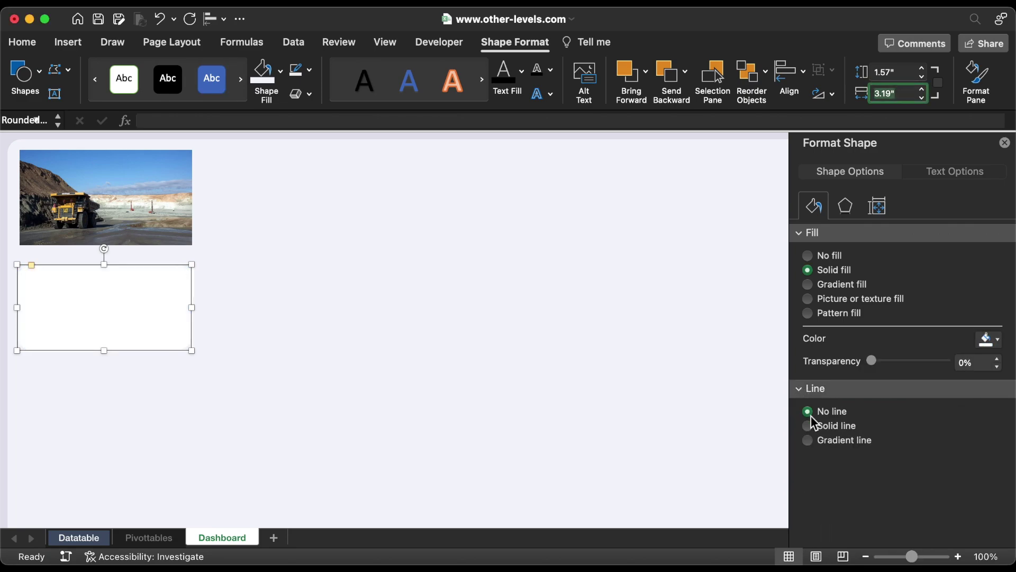
Add a preset shadow with zero distance to the rectangle, with 95% transparency and 100% size.
click(847, 206)
click(823, 232)
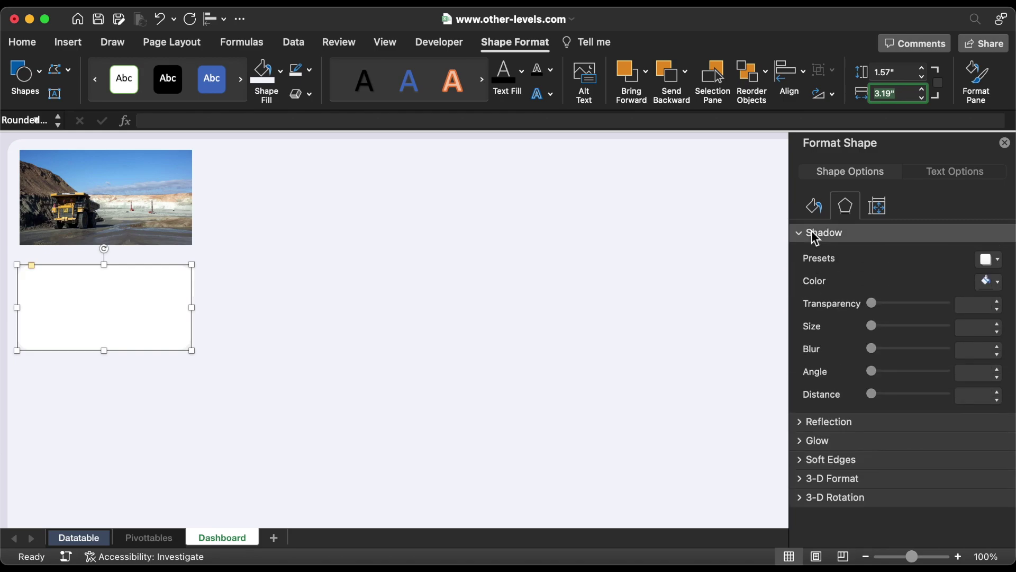
click(988, 259)
click(940, 424)
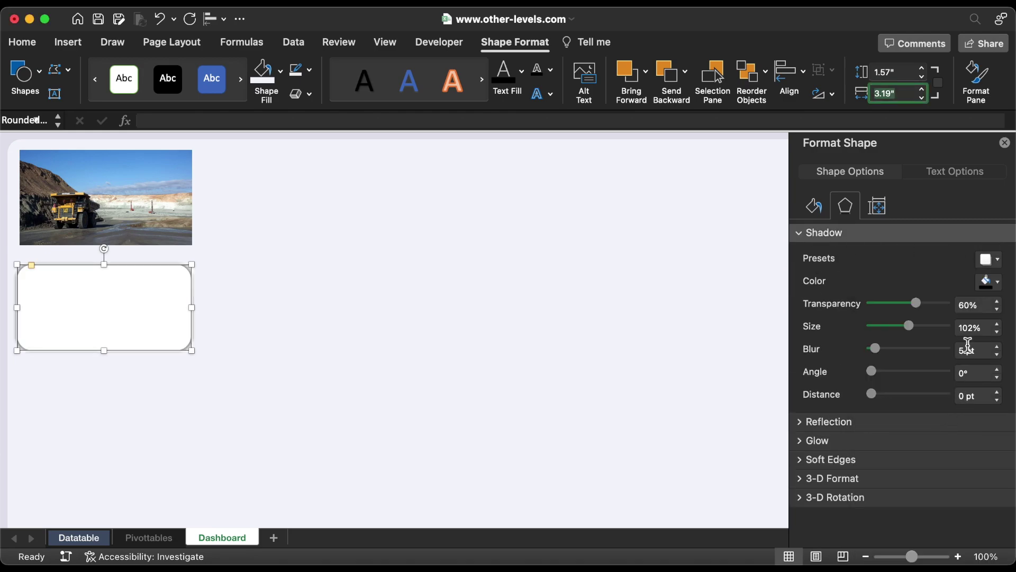
double_click(973, 309)
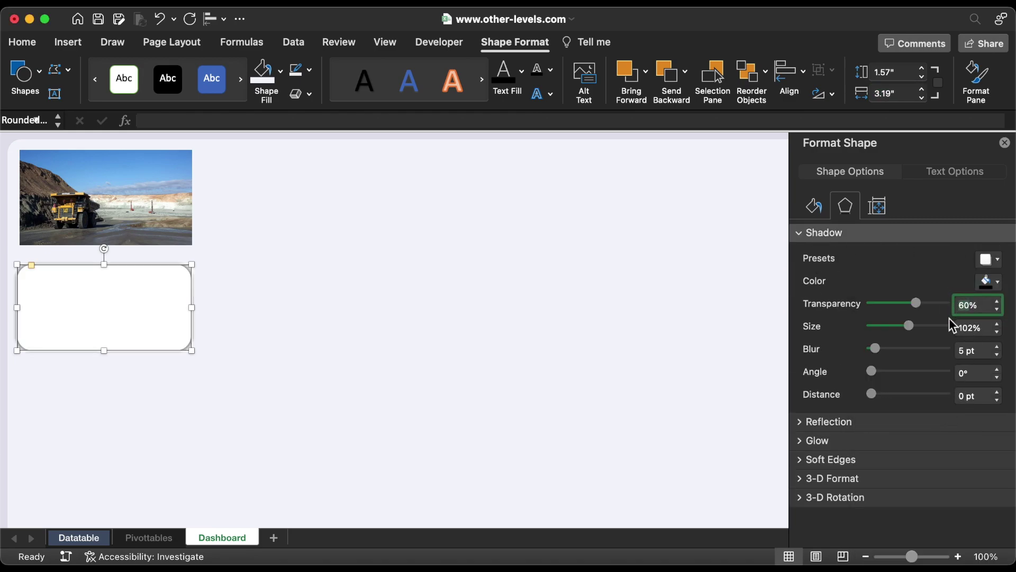
text(95)
key(Return)
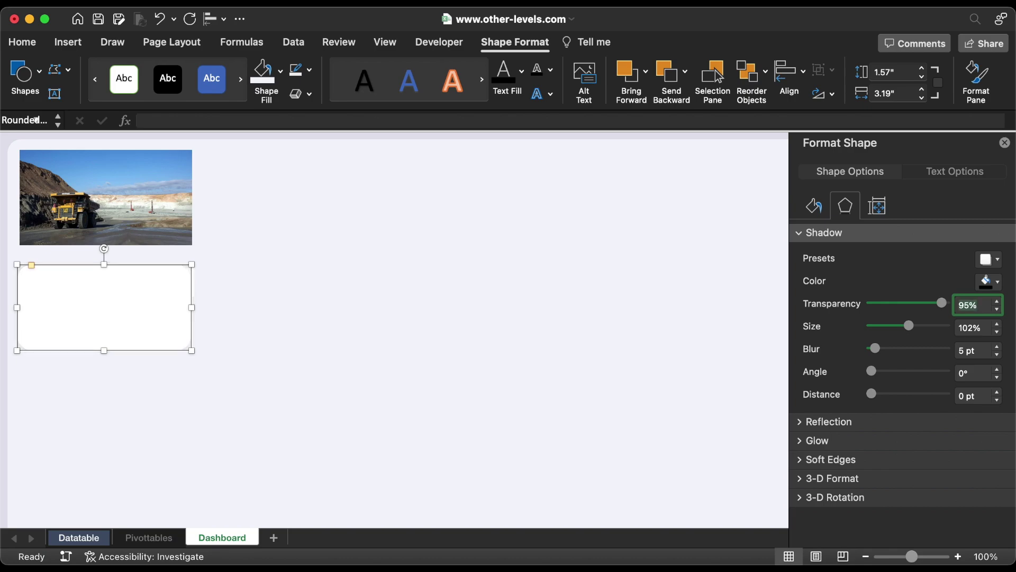
click(997, 332)
click(998, 332)
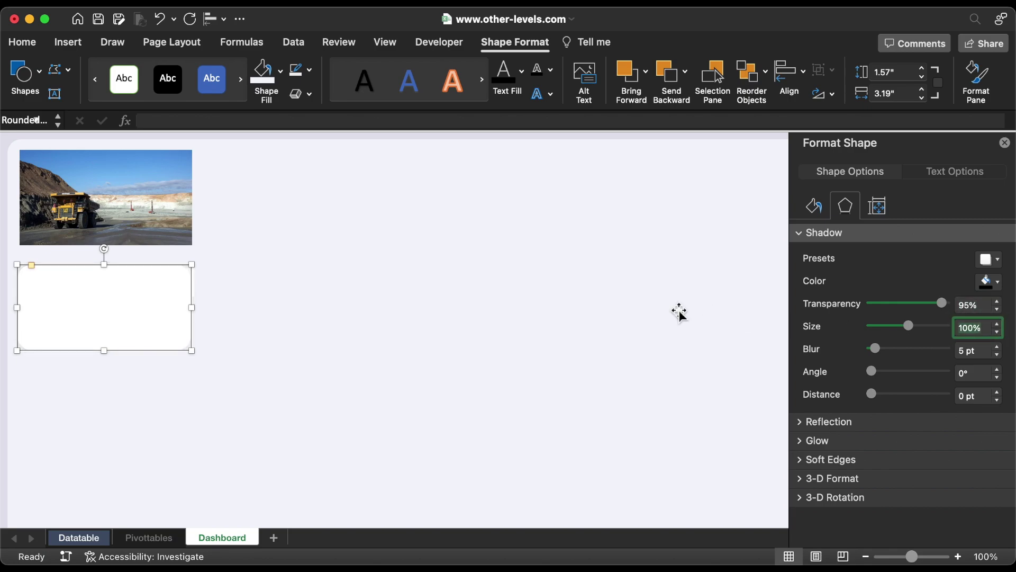
Reduce the white rectangle's corner rounding and send the shape to the back, behind the slicers.
drag(31, 265, 21, 266)
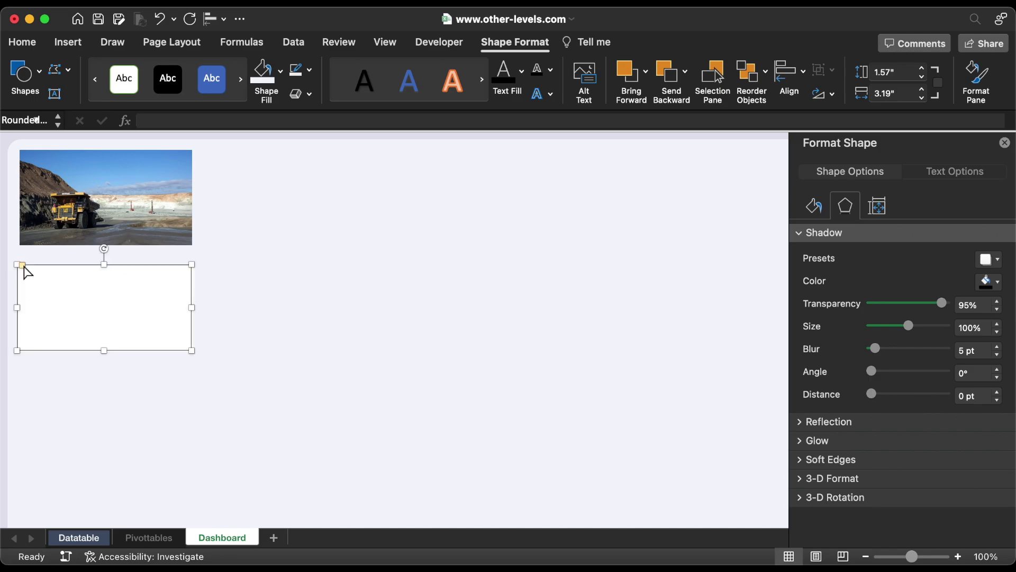
drag(68, 299, 74, 299)
right_click(74, 299)
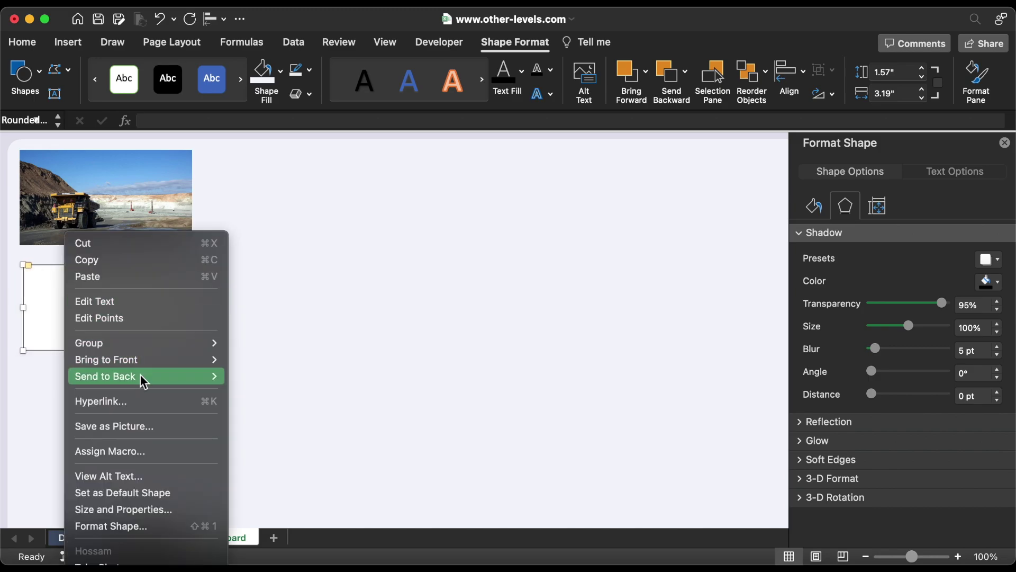
mouse_move(143, 380)
click(251, 377)
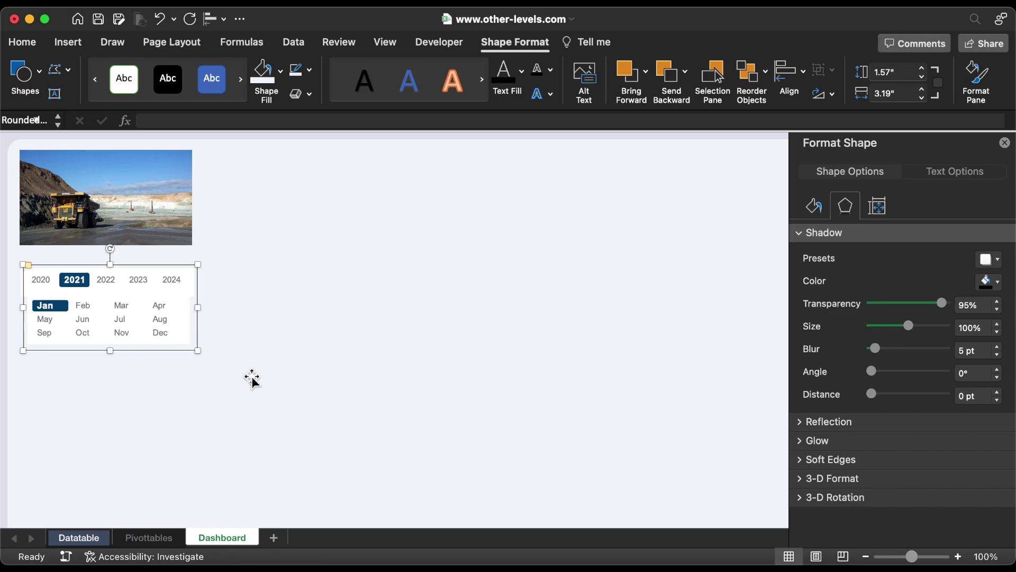
Send the large dashboard background shape to the back, behind the white rectangle.
click(263, 281)
right_click(263, 282)
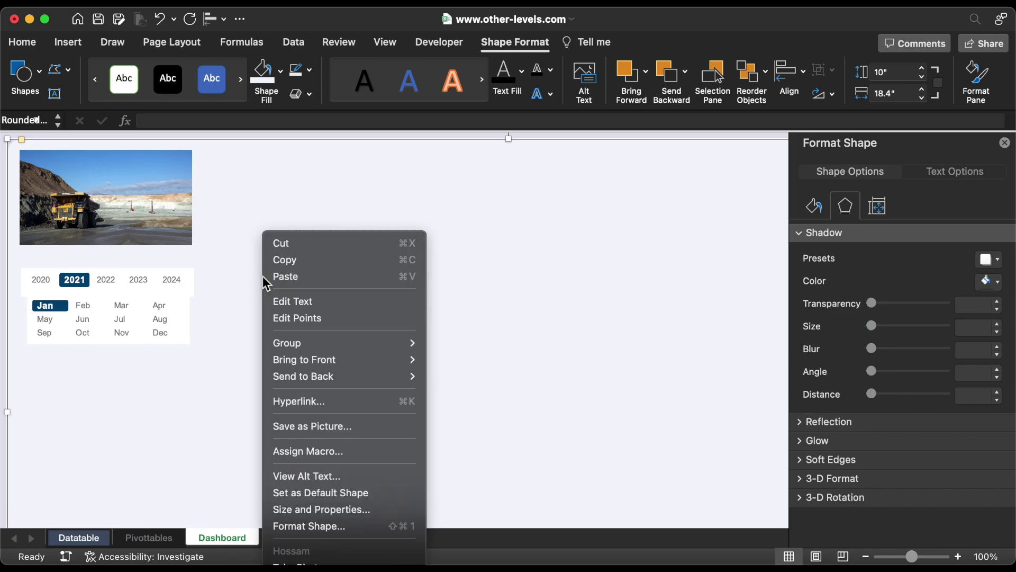
click(436, 377)
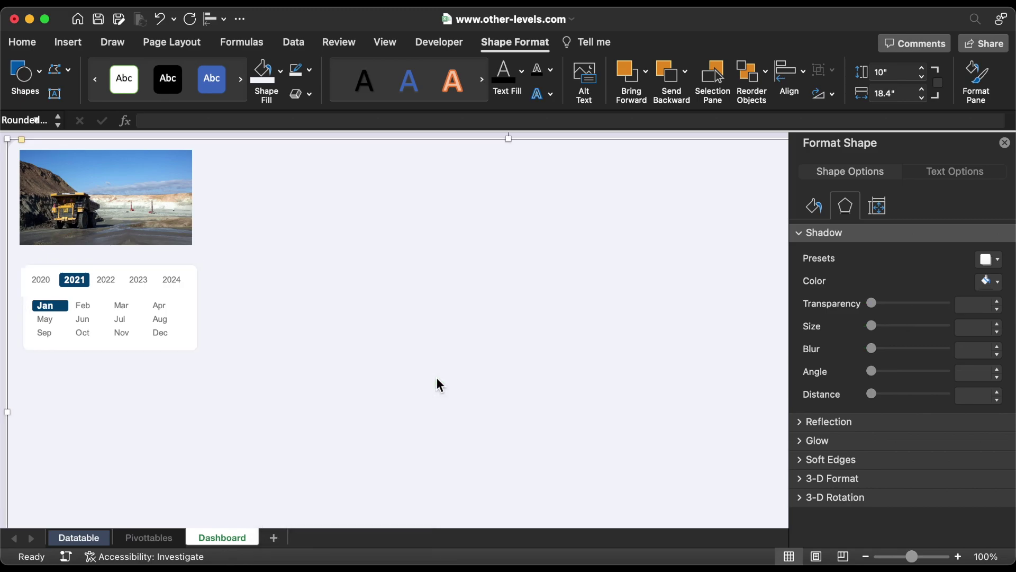
Nudge the white rectangle left and align it horizontally with the picture above it.
click(87, 349)
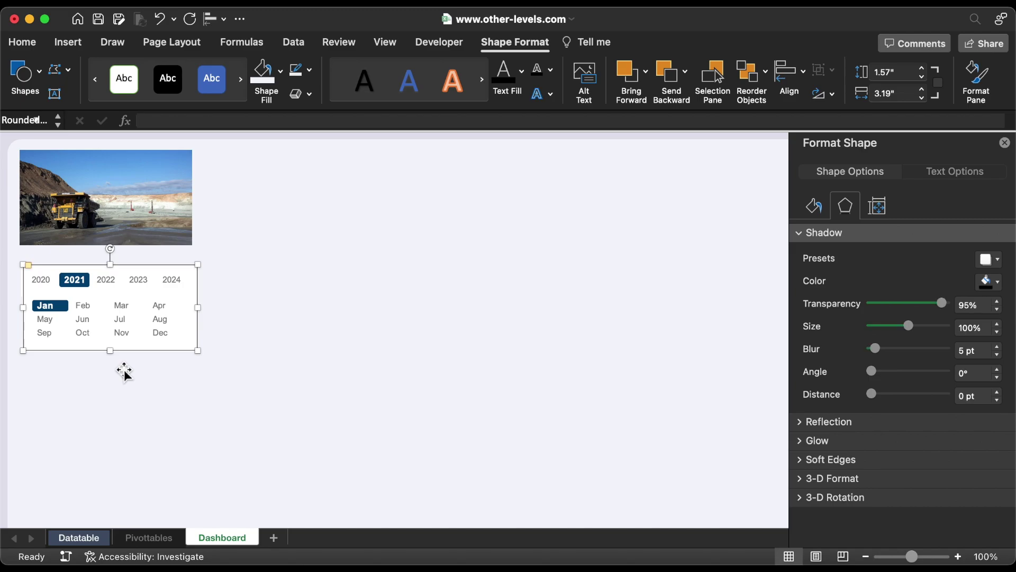
key(Left)
key(Left)
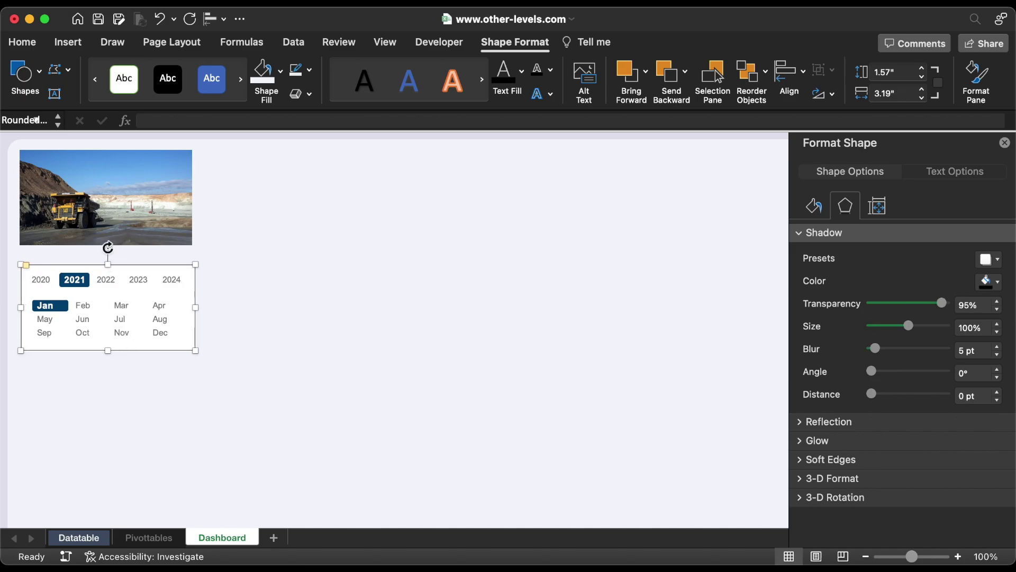
shift+click(122, 169)
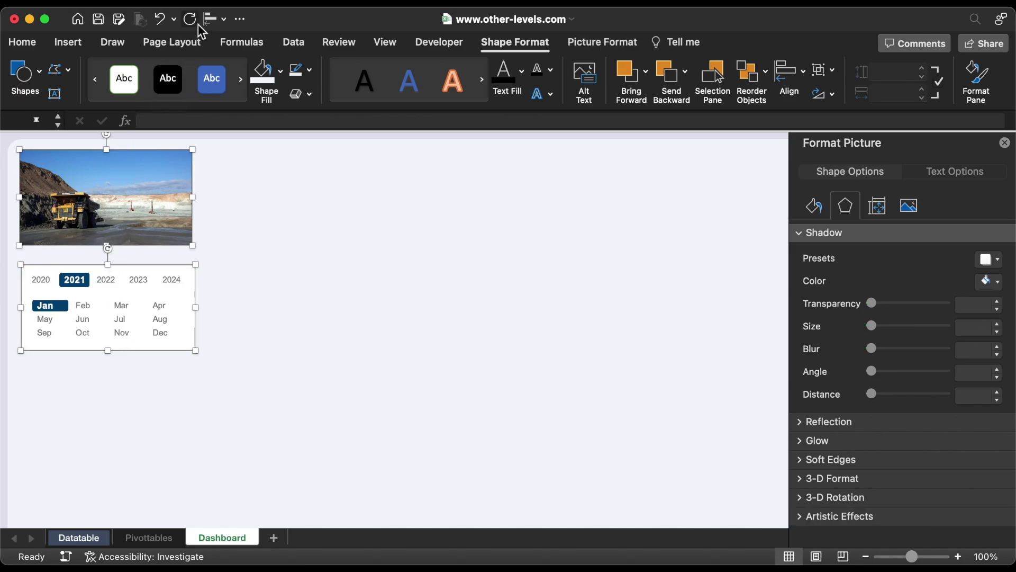
click(215, 19)
click(246, 57)
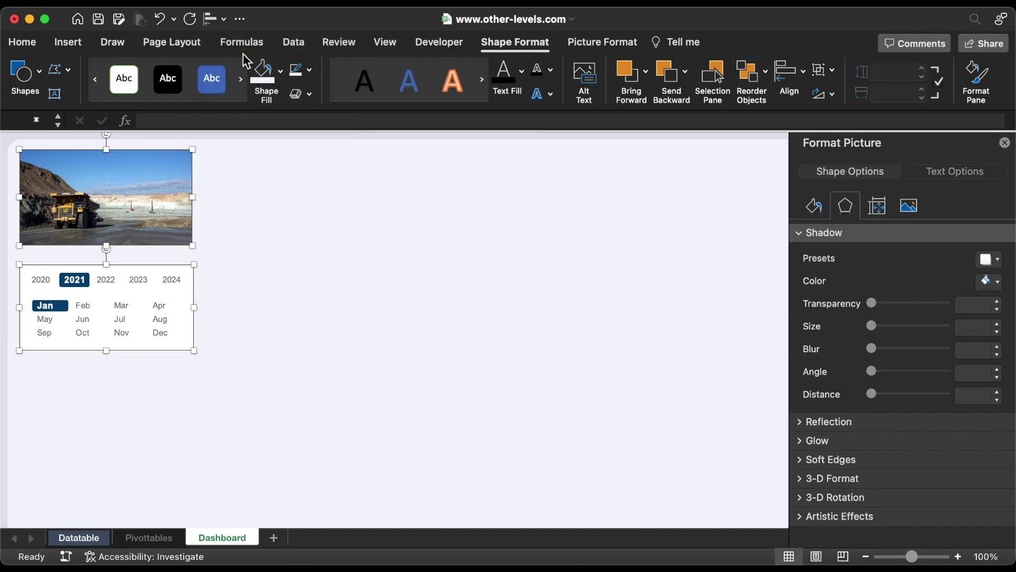
Draw a horizontal straight line about 3.36" long between the Year and Month slicers.
click(67, 42)
click(227, 72)
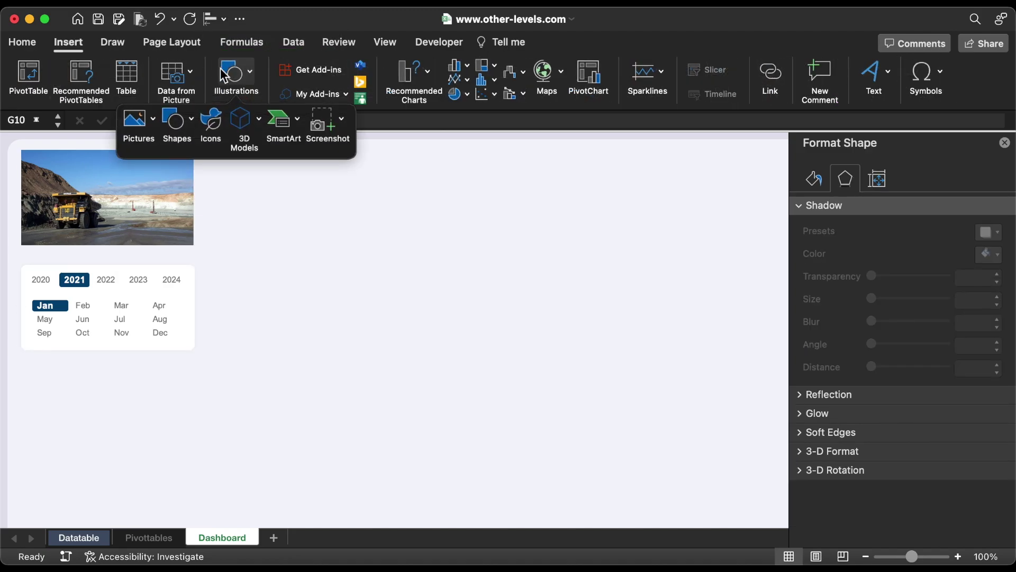
click(178, 120)
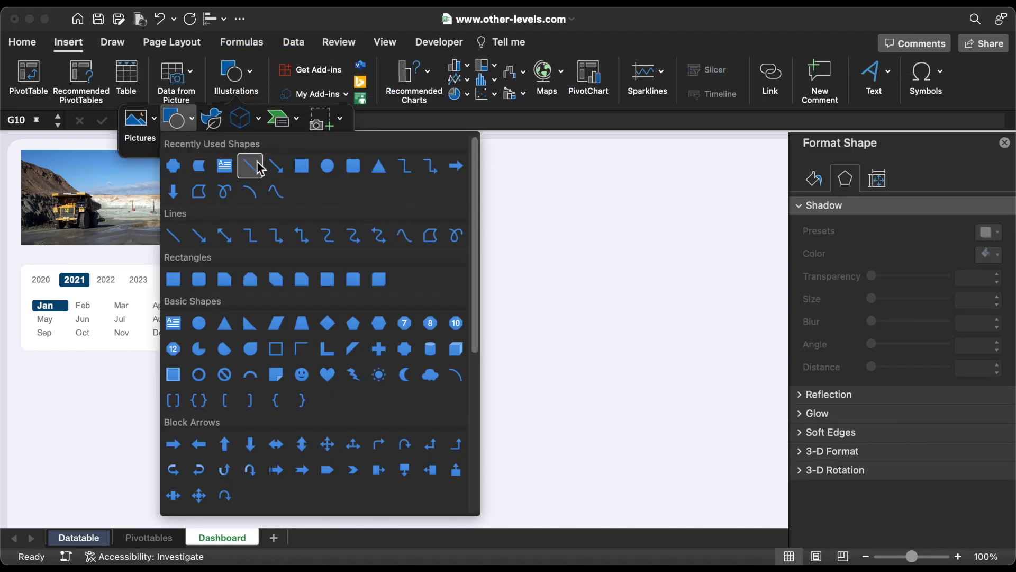
click(257, 166)
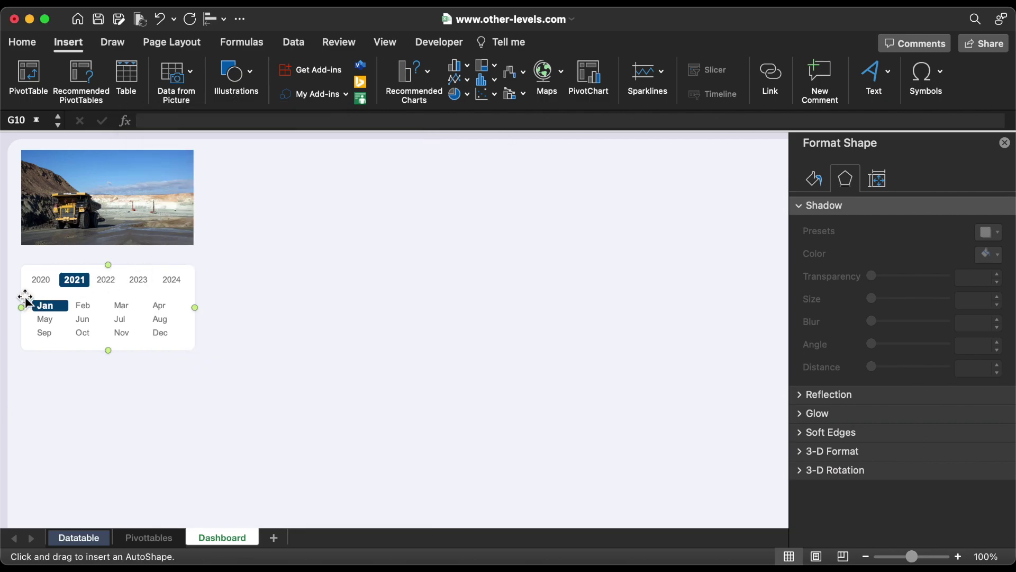
drag(17, 294, 199, 293)
Give the divider line a light lavender-gray outline color and a 1½ pt weight.
click(311, 70)
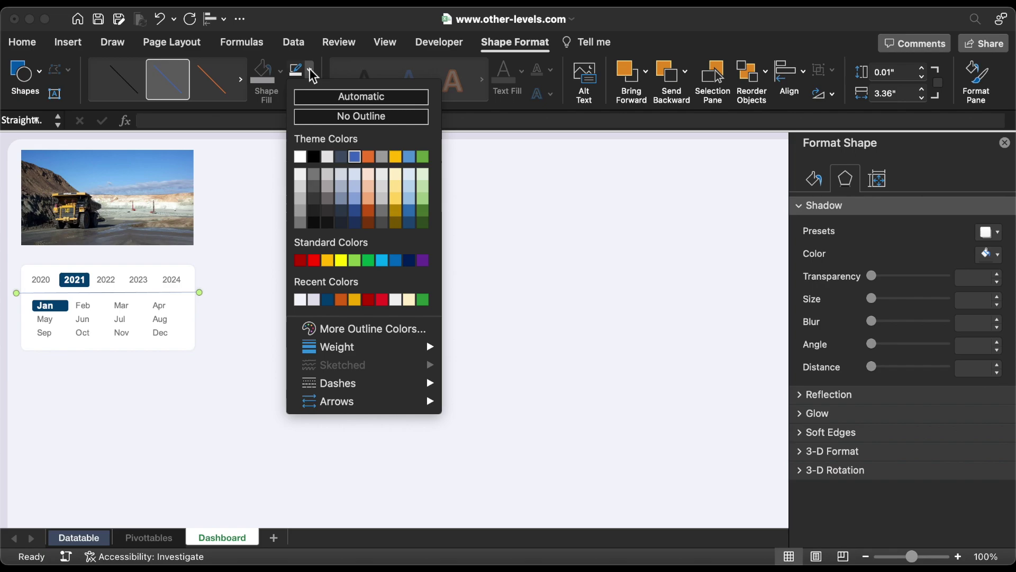
click(314, 299)
click(309, 71)
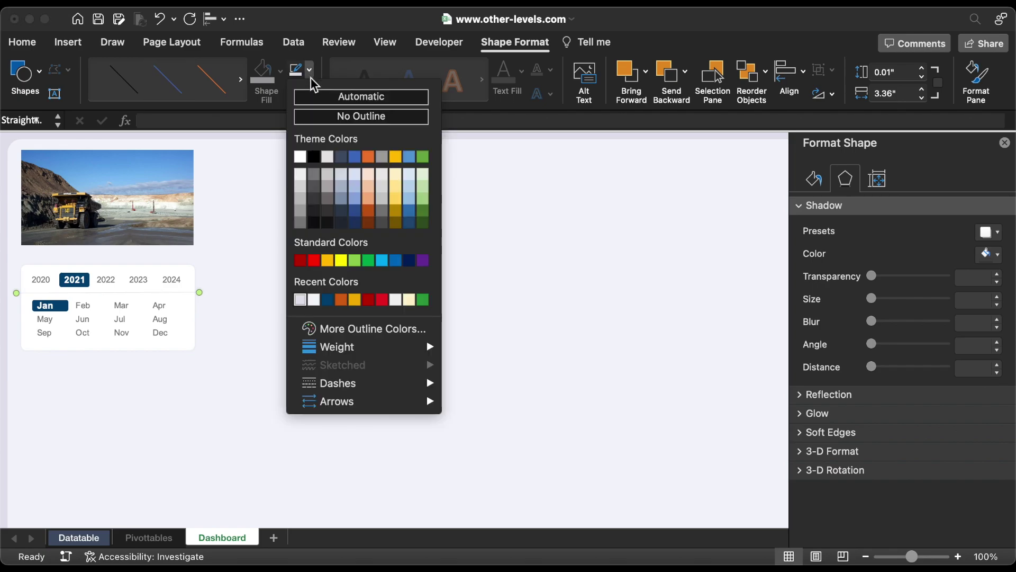
mouse_move(345, 347)
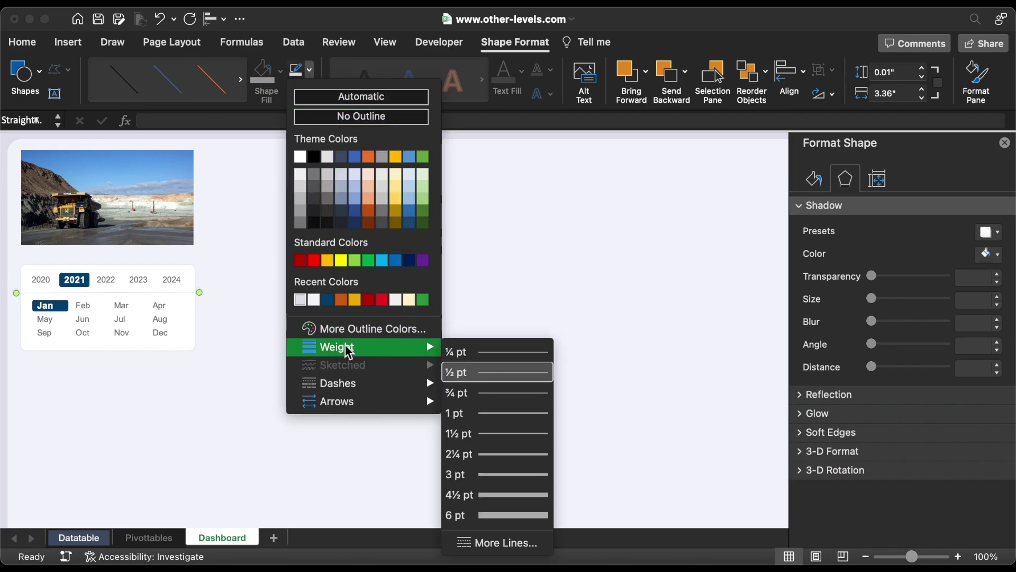
click(516, 425)
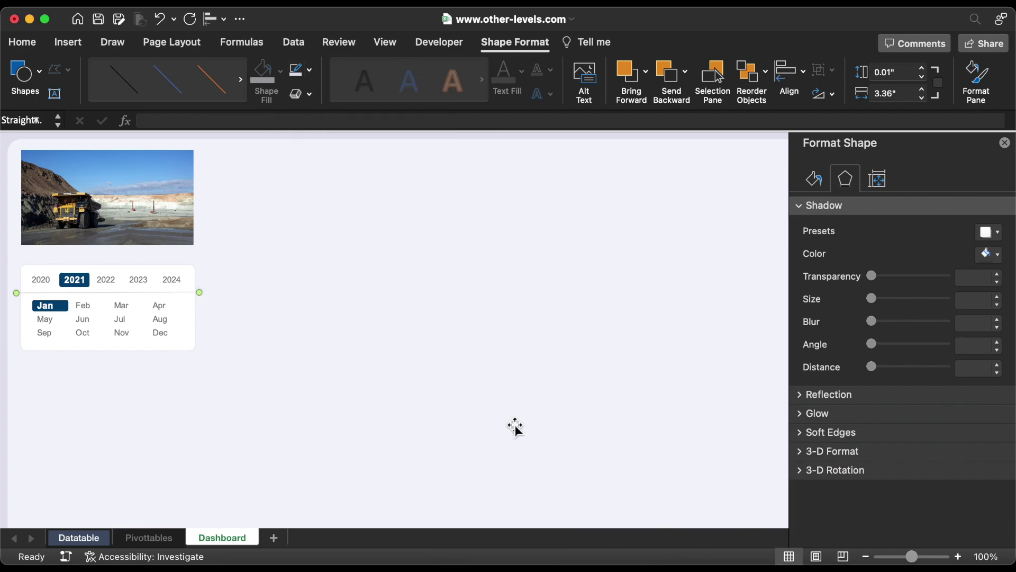
Set the divider line's height to 0" and apply the second custom slicer style, with no fill behind the selected item, to the Month slicer.
click(922, 78)
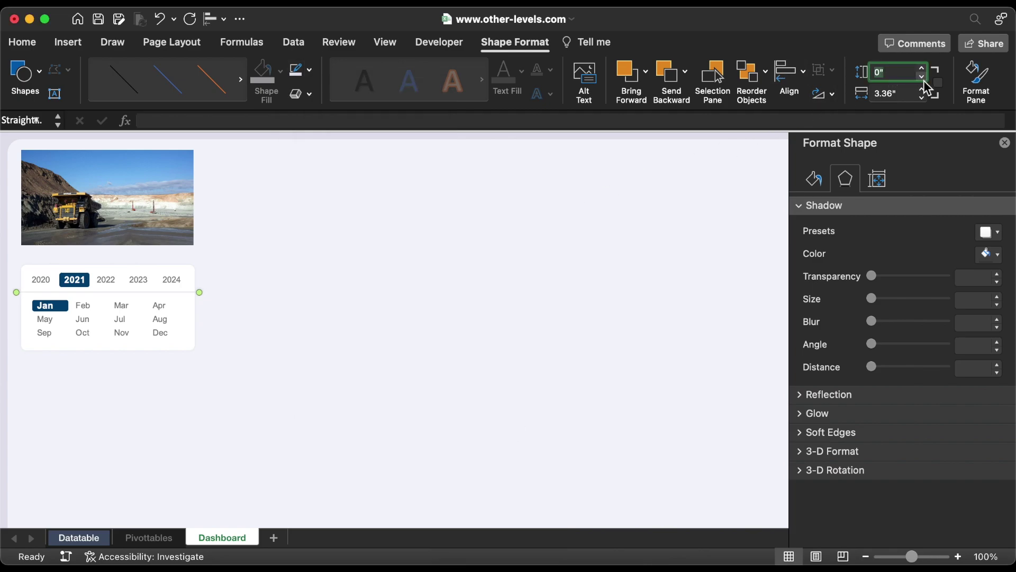
click(181, 299)
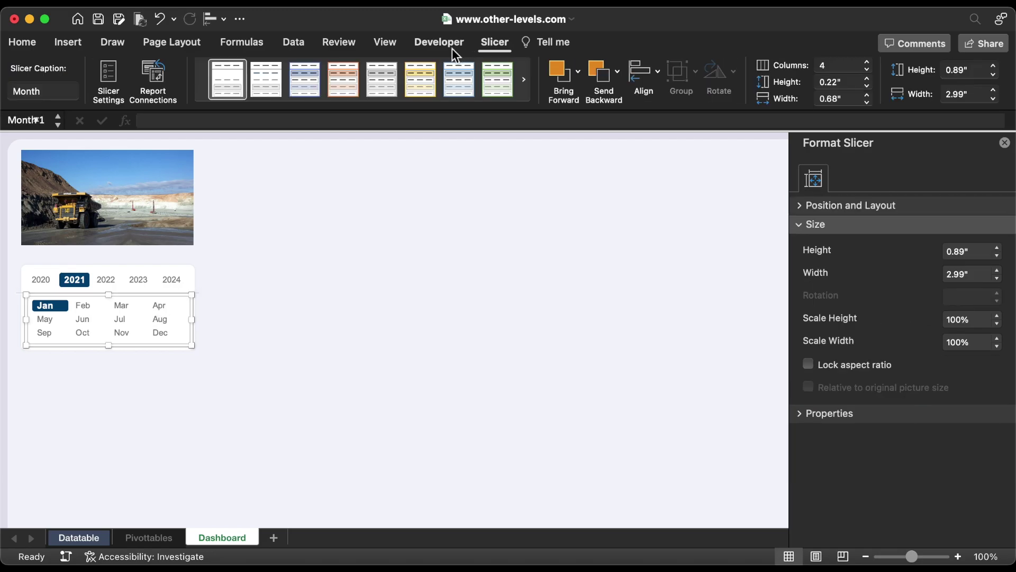
click(271, 89)
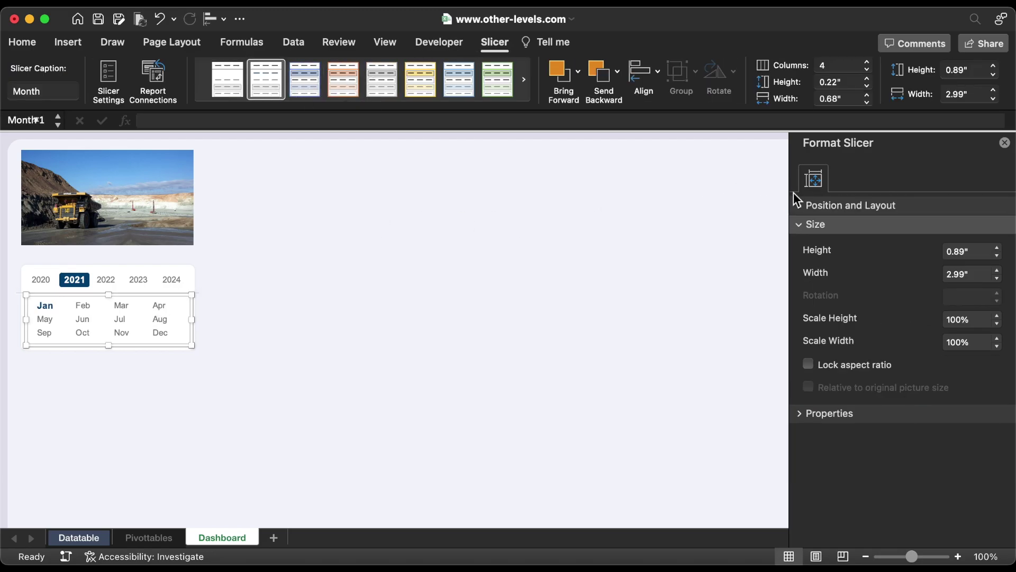
Disable resizing and moving for the Month slicer.
click(800, 204)
scroll(815, 402, down, 3)
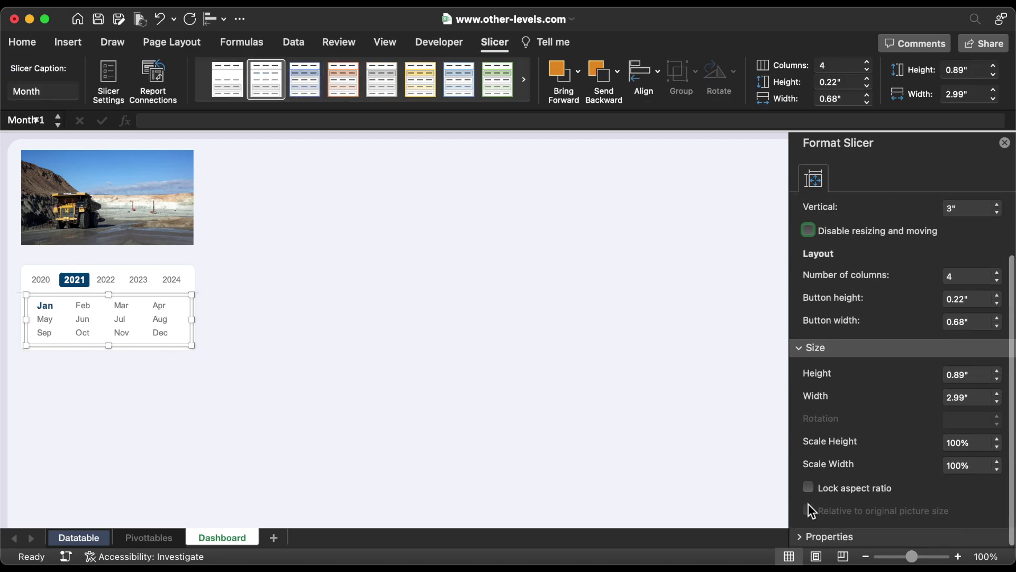
click(802, 538)
scroll(817, 484, down, 4)
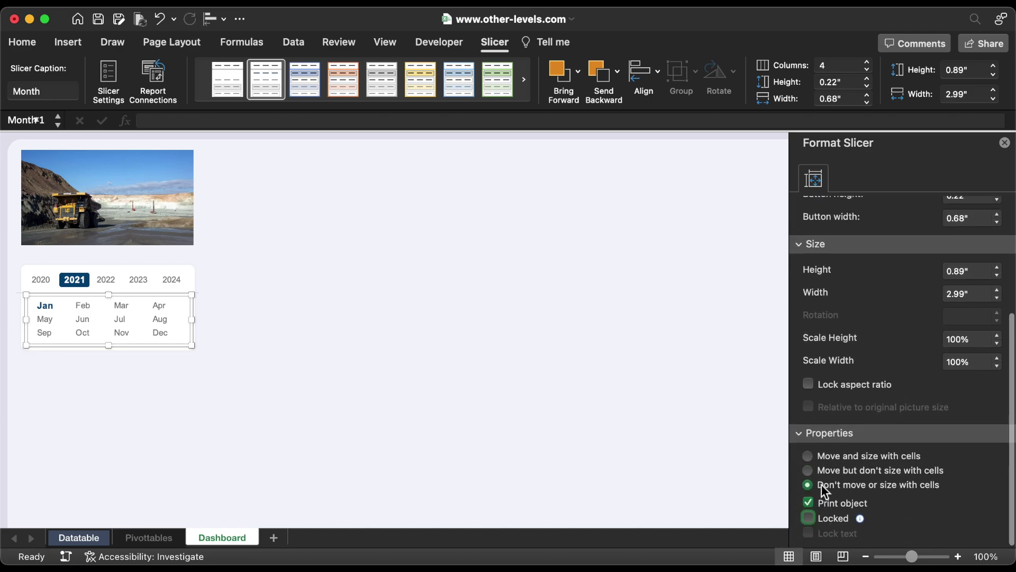
scroll(844, 315, up, 5)
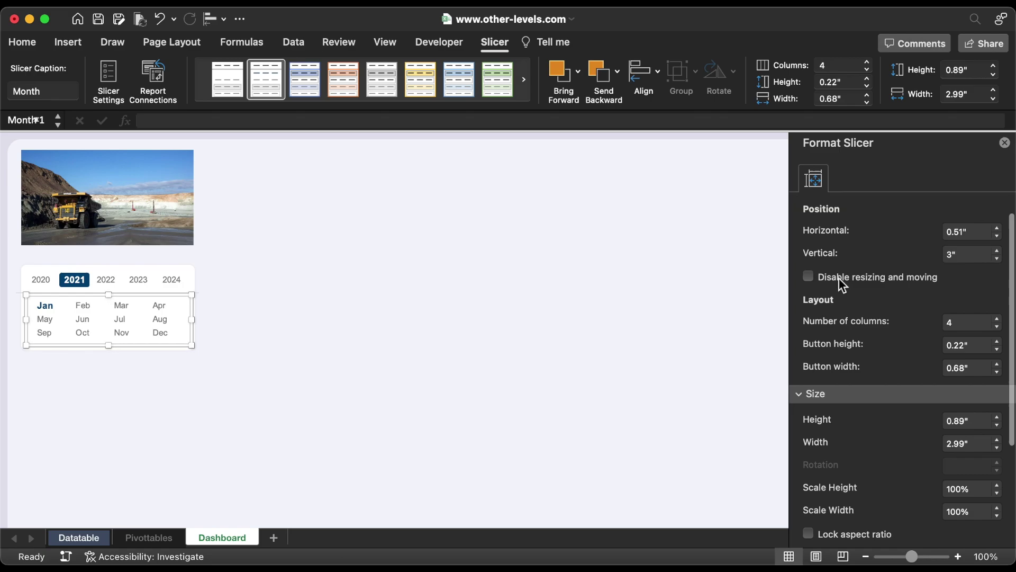
click(840, 278)
Lock the Year slicer's position by disabling its resizing and moving.
click(158, 281)
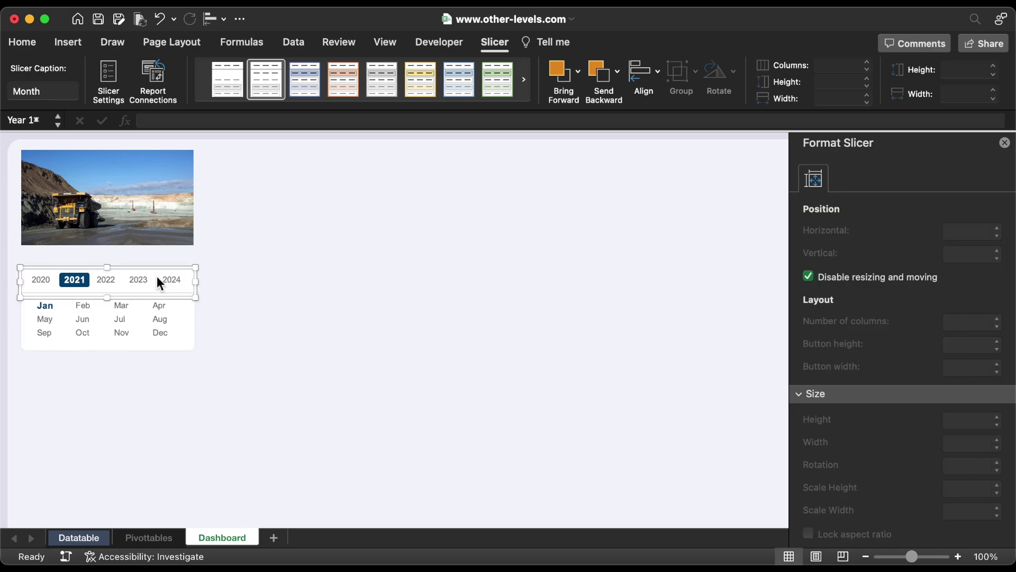
scroll(865, 315, down, 5)
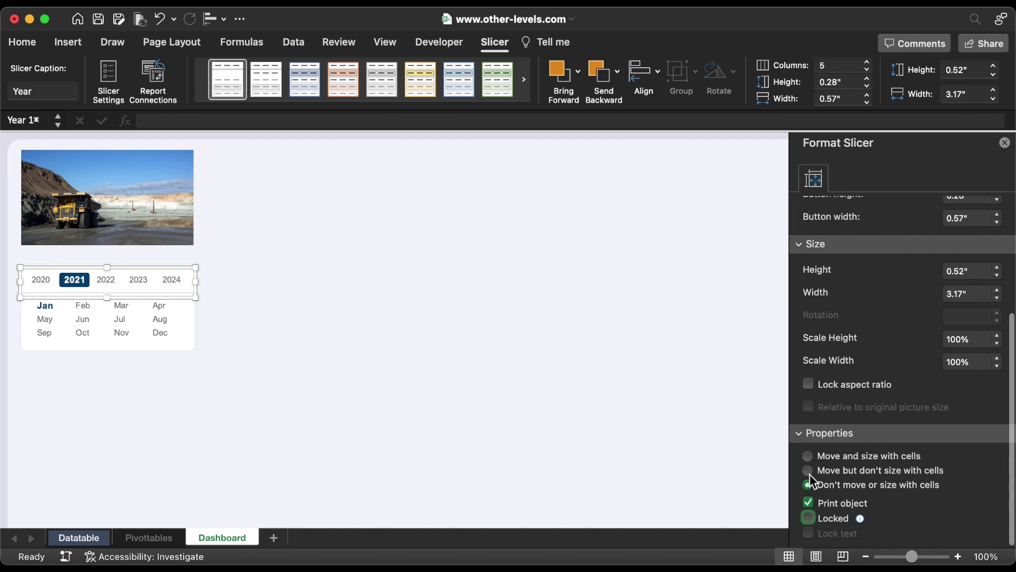
scroll(821, 420, up, 5)
click(828, 282)
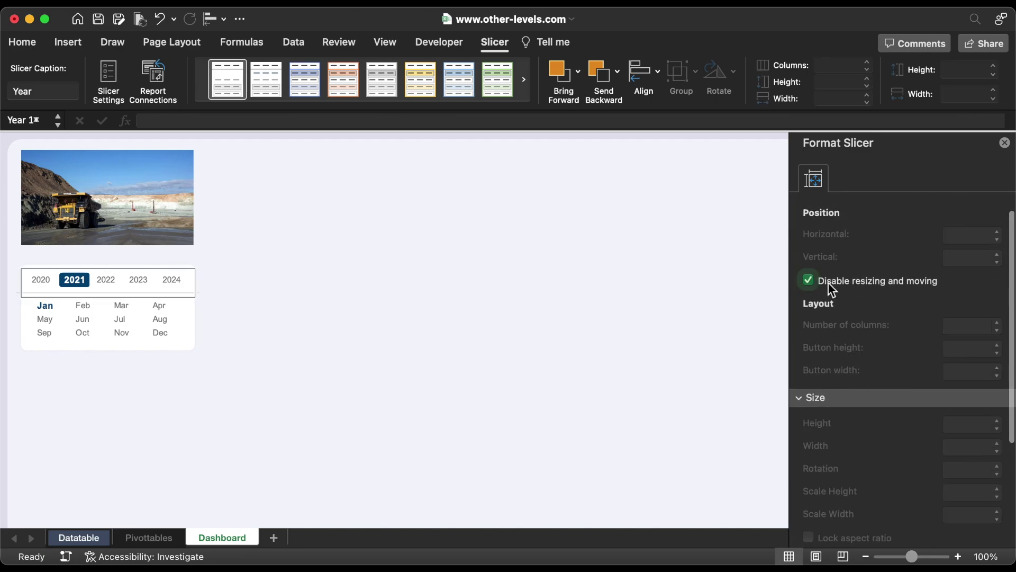
Slightly round the corners of the mining truck picture.
click(136, 187)
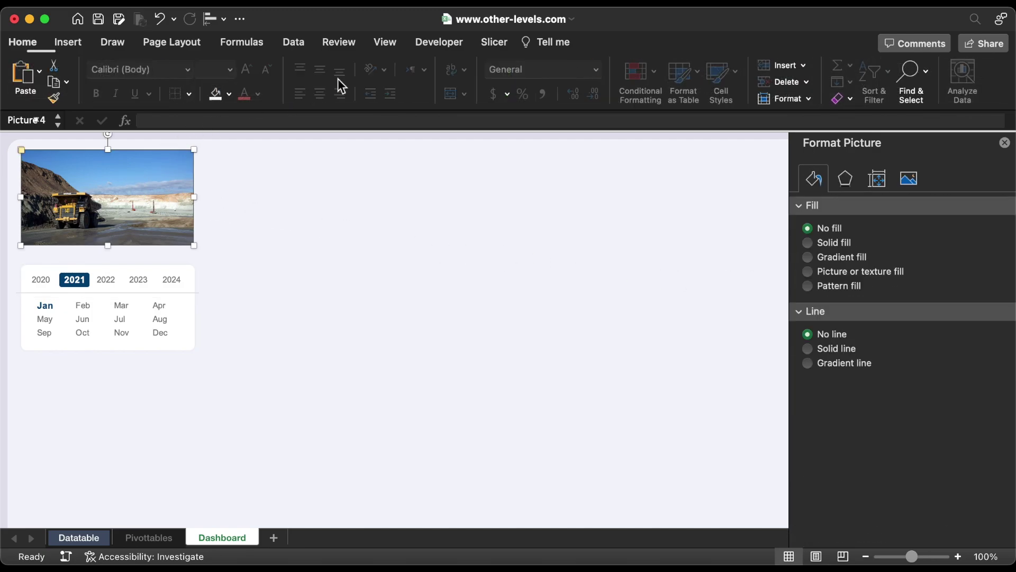
drag(22, 151, 27, 151)
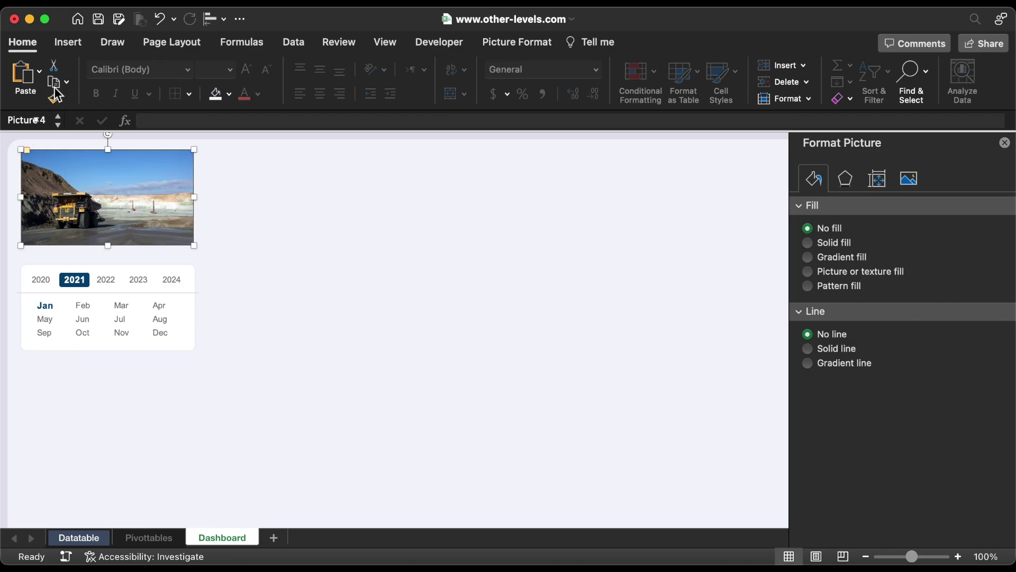
click(65, 50)
click(233, 74)
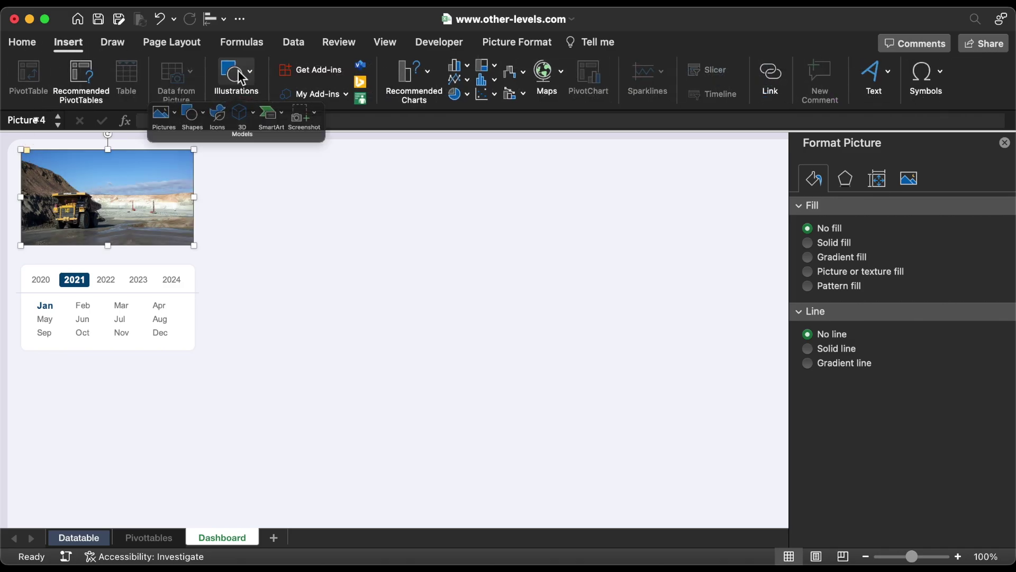
click(177, 118)
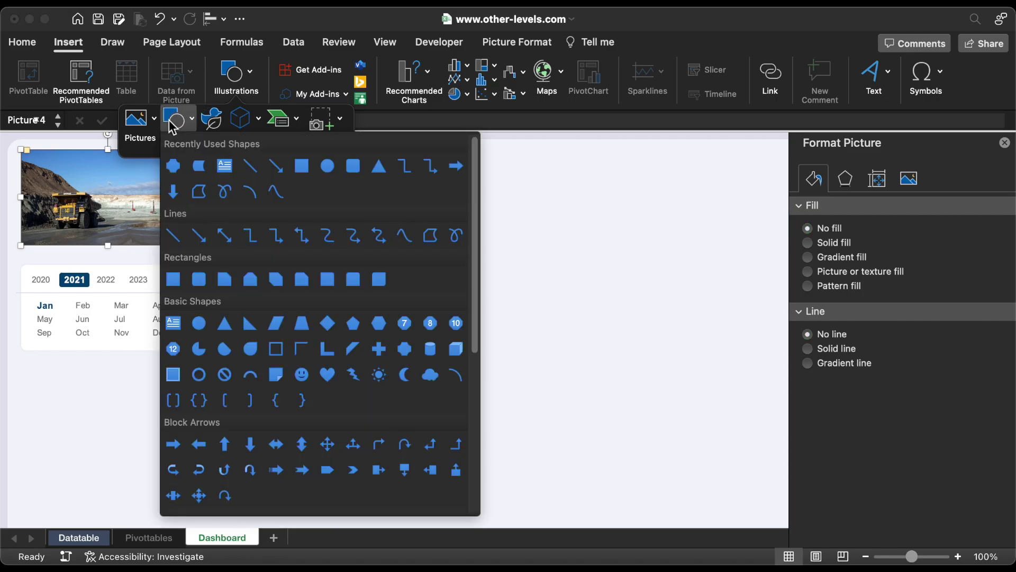
click(225, 166)
drag(43, 160, 179, 198)
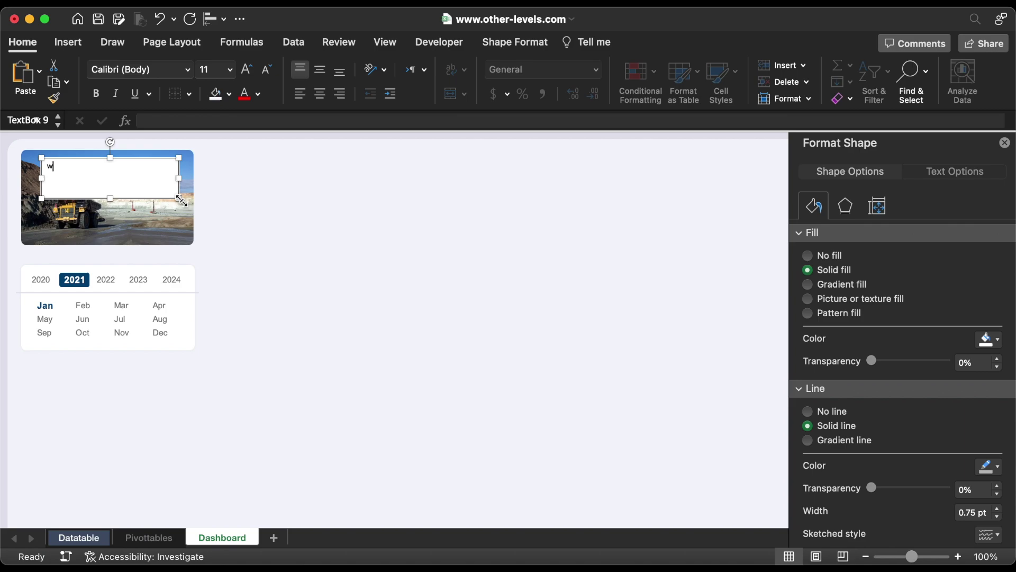
text(www.other-levels.com)
drag(180, 198, 159, 167)
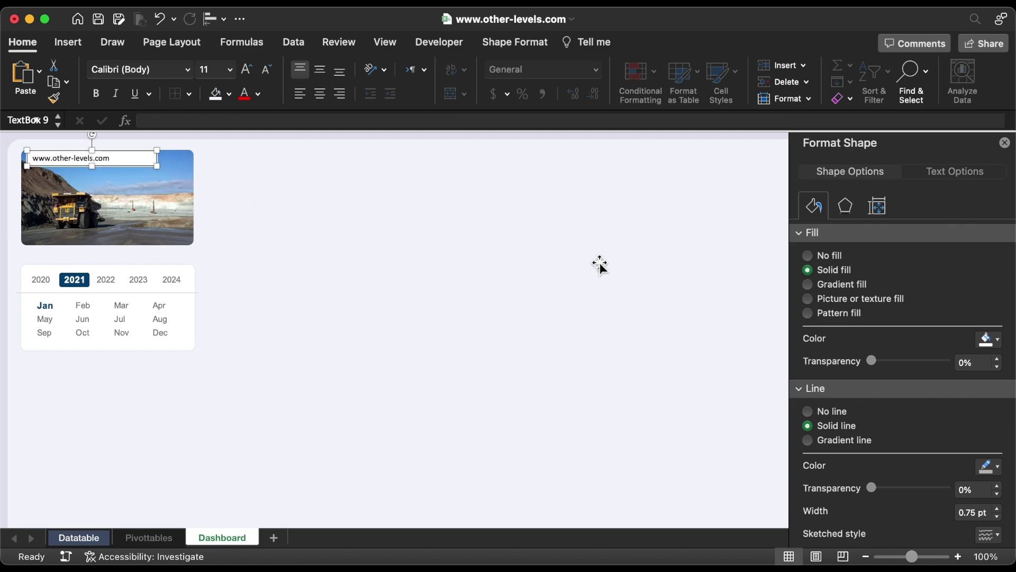
Format the website text box with no fill, no outline and white Arial text.
click(808, 412)
click(808, 256)
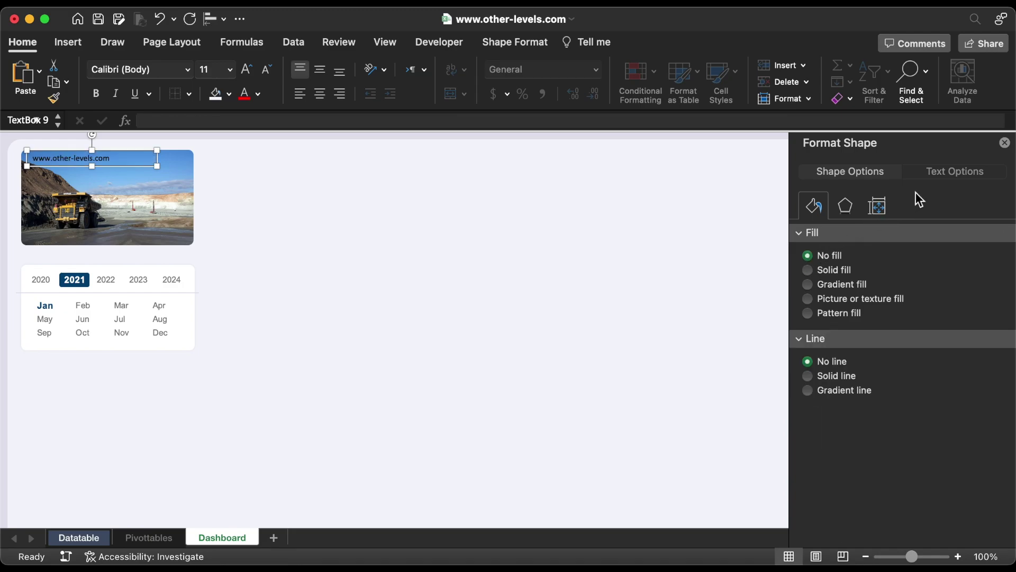
click(946, 175)
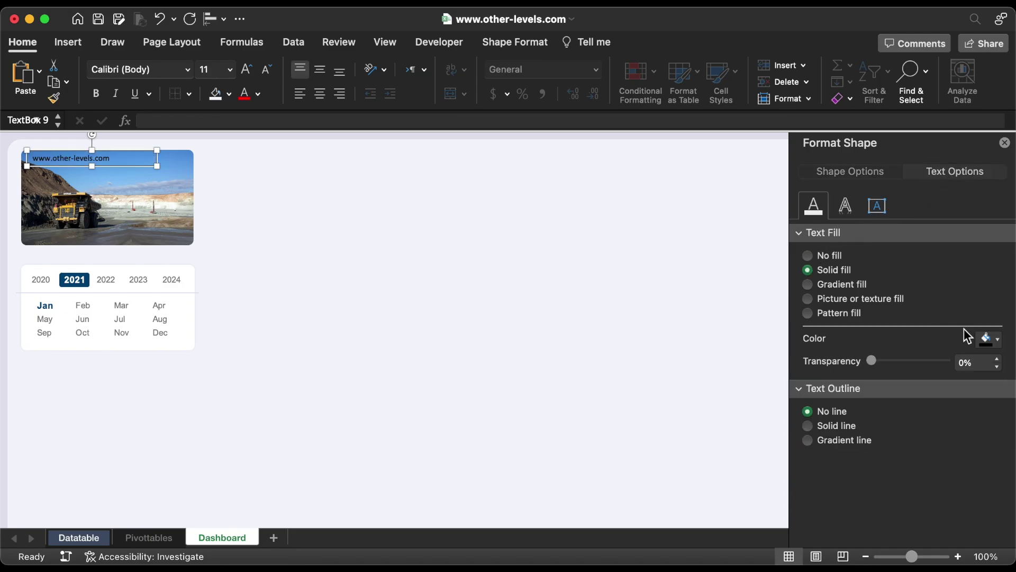
click(987, 340)
click(883, 379)
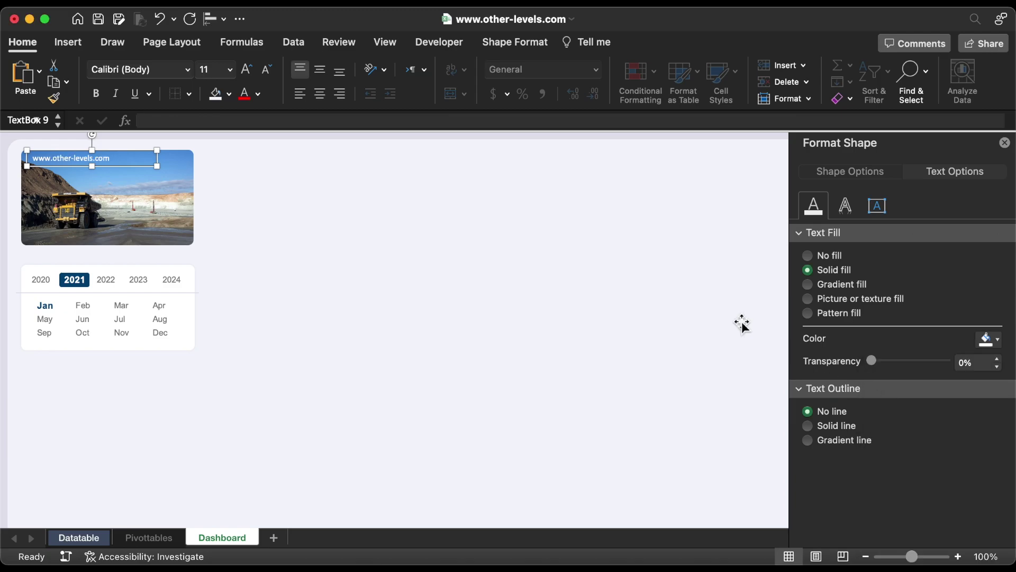
click(189, 69)
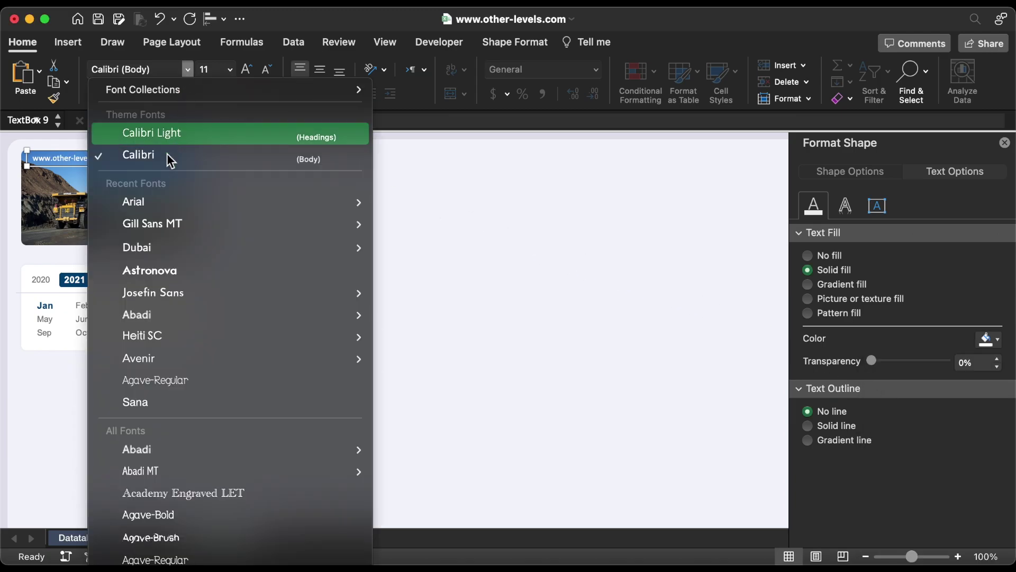
click(158, 203)
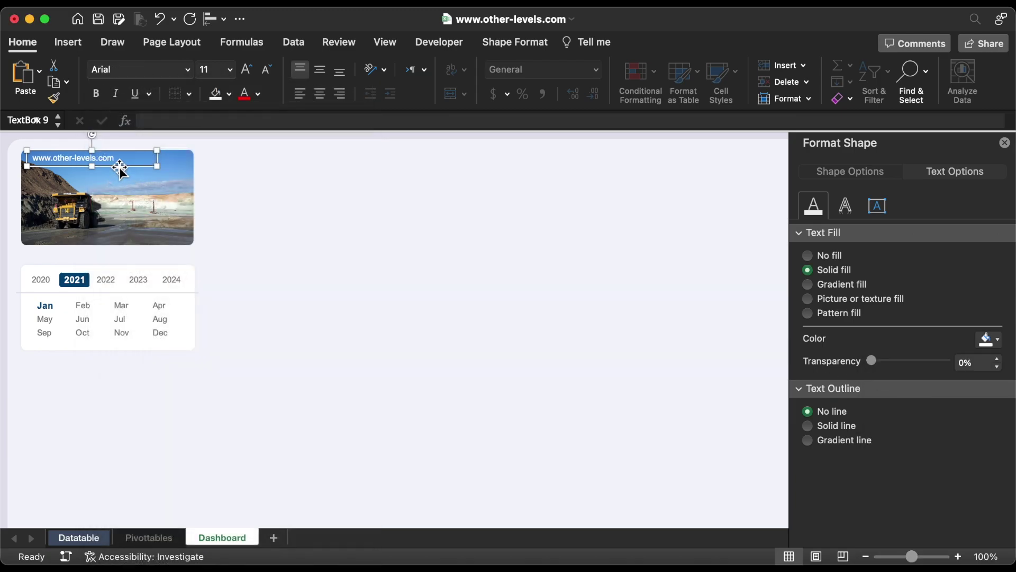
Duplicate the website text box directly below it, change the copy to bold "Project Performance Dashboard" and enlarge its box.
drag(119, 168, 102, 180)
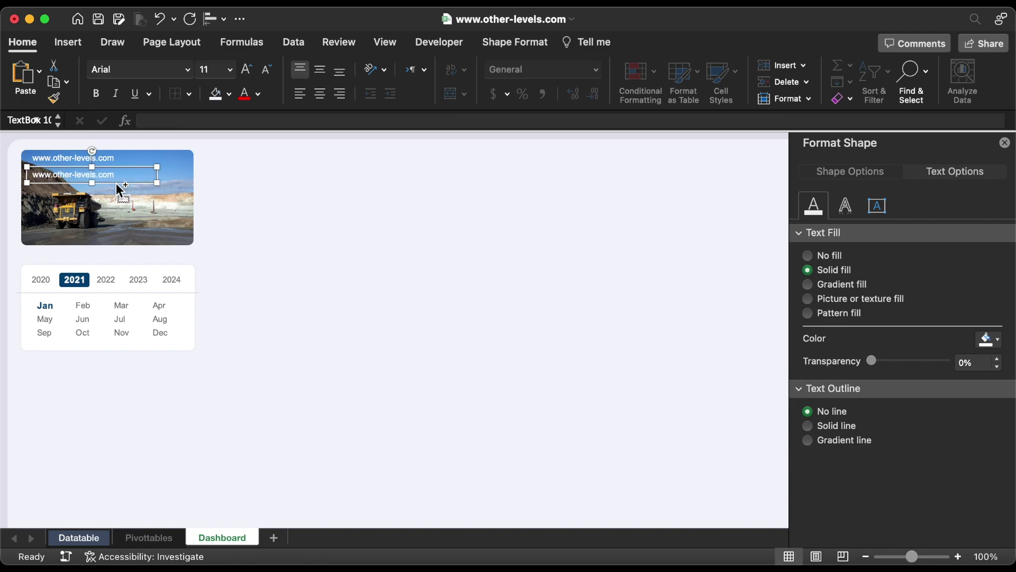
key(super+a)
text(P)
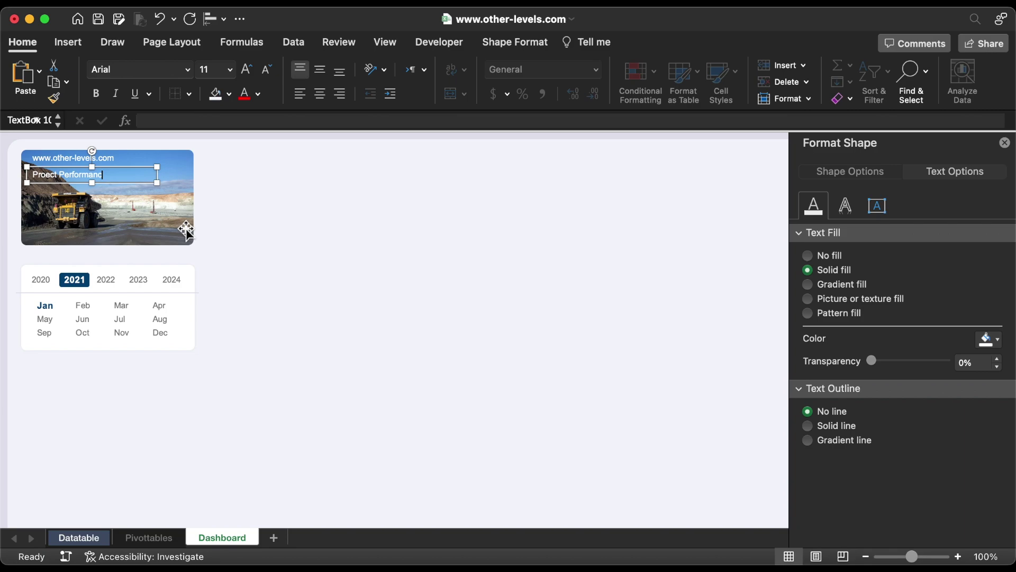
text(roject Performance Dashboard)
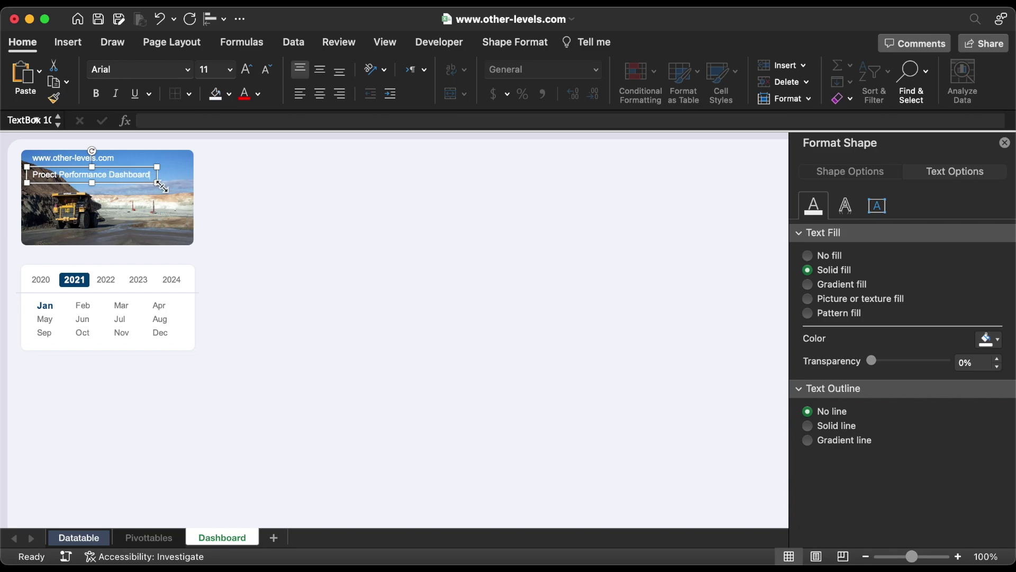
drag(156, 183, 173, 203)
click(97, 93)
click(48, 175)
text(j)
Set the title text to size 16 and the word "Dashboard" to size 11.
click(230, 71)
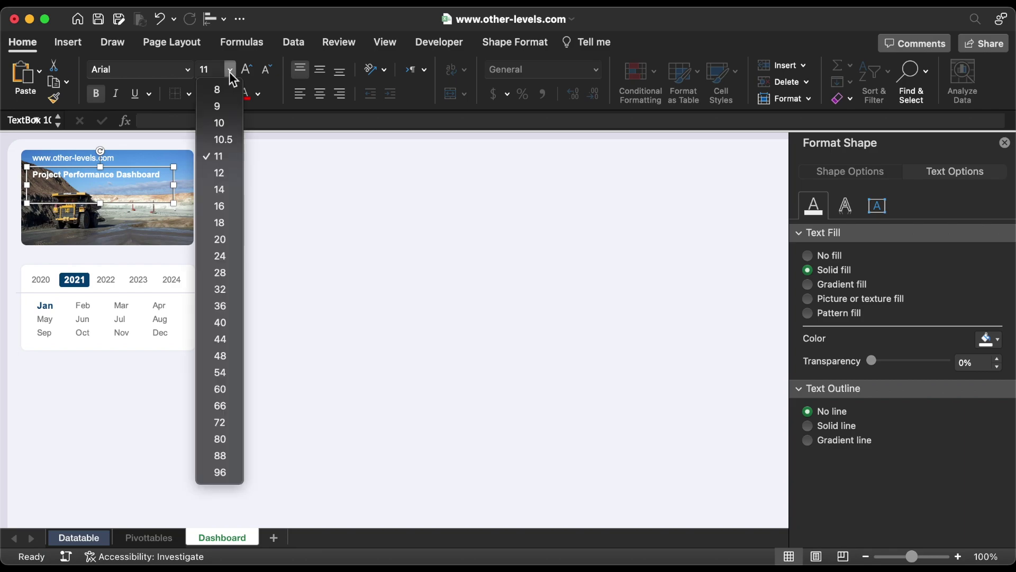
click(223, 206)
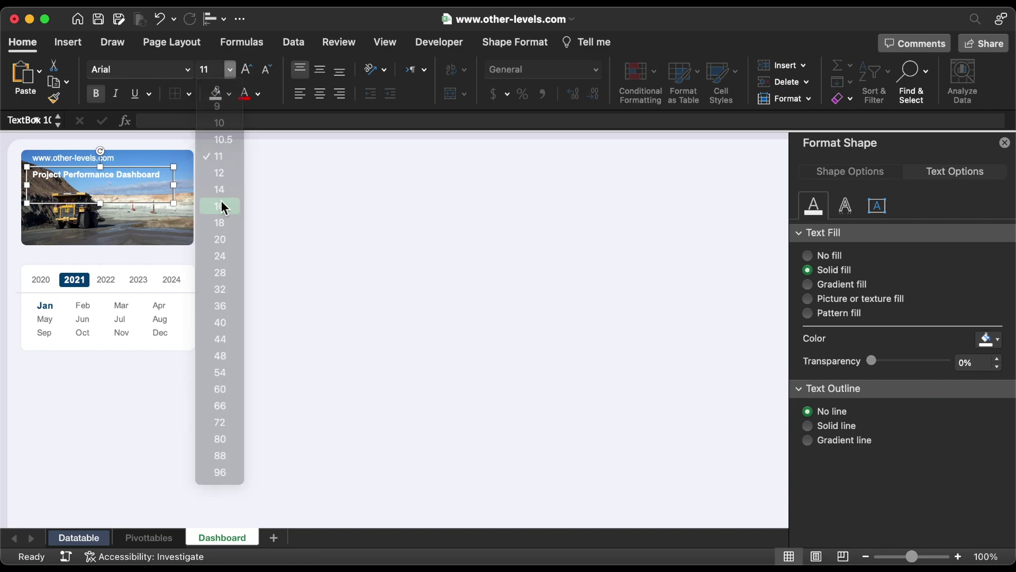
double_click(75, 192)
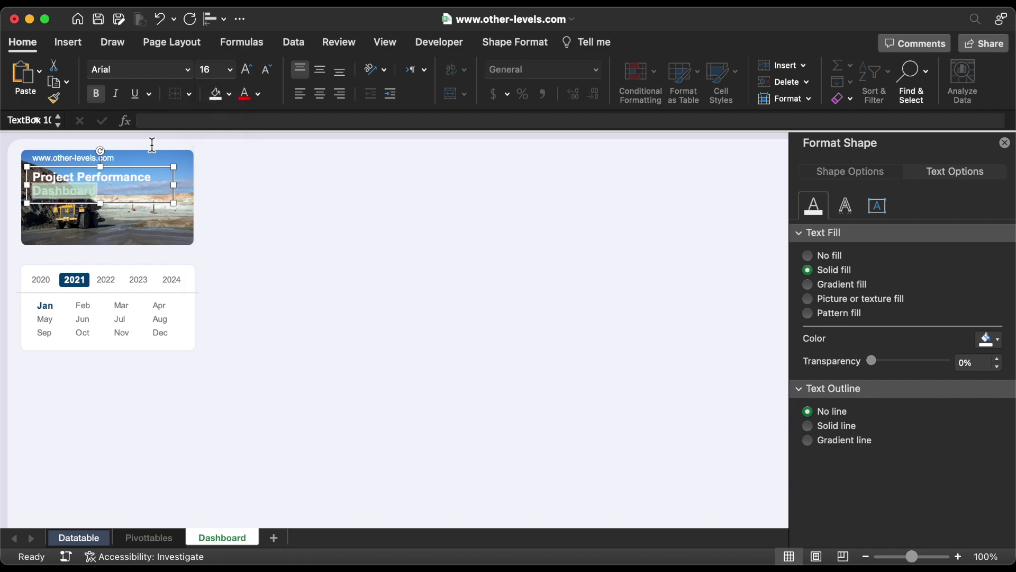
click(230, 70)
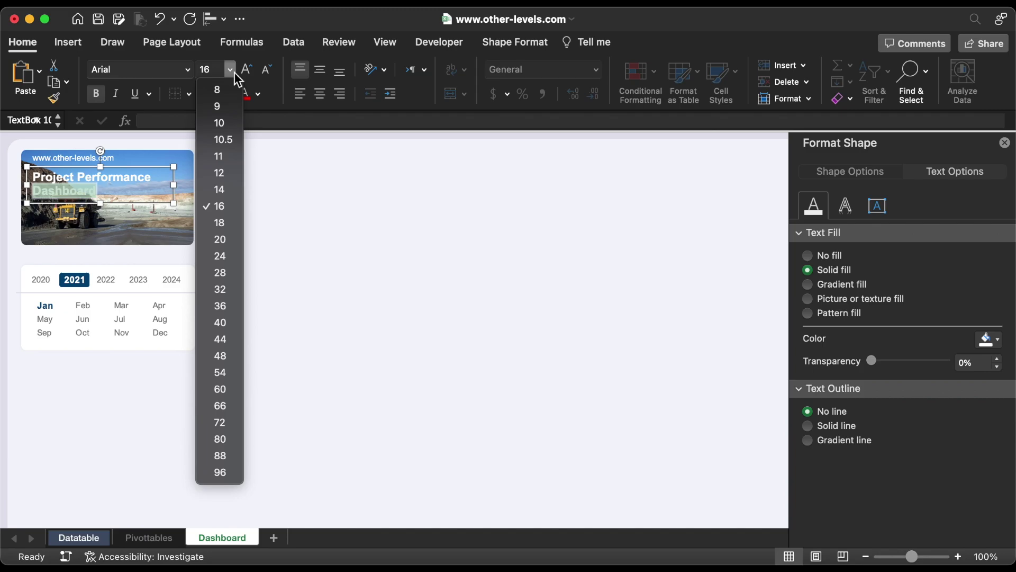
click(228, 157)
Reduce the website text to size 10 and move its text box slightly down toward the title.
click(81, 154)
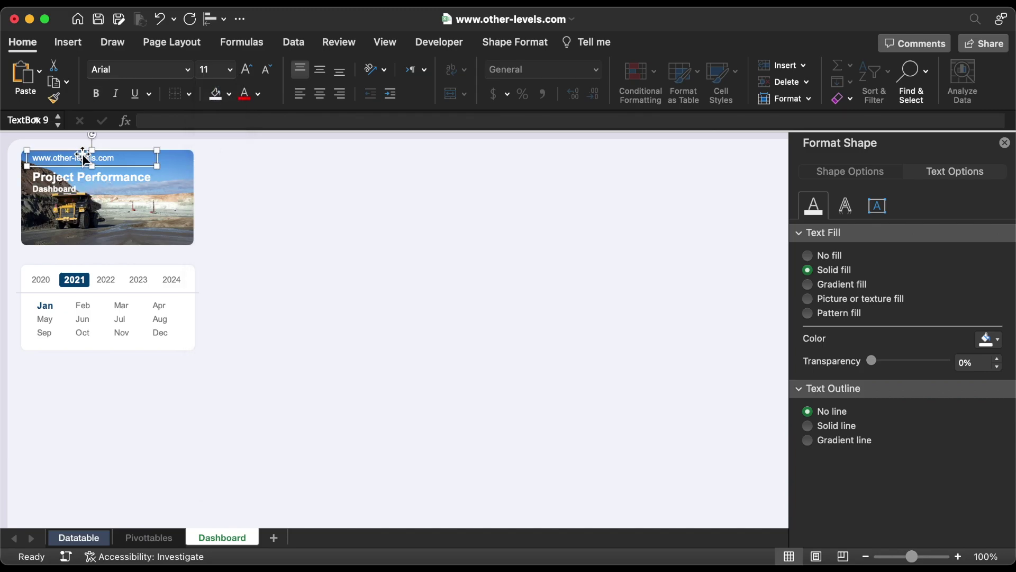
click(268, 69)
click(267, 69)
drag(142, 170, 142, 175)
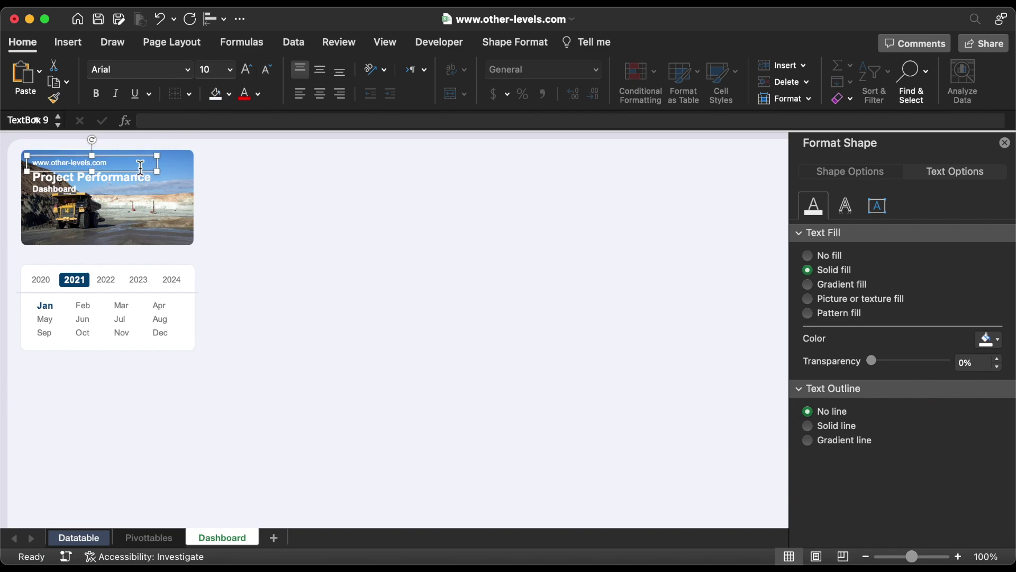
Nudge the title text box slightly up and left to sit just under the website text.
click(140, 170)
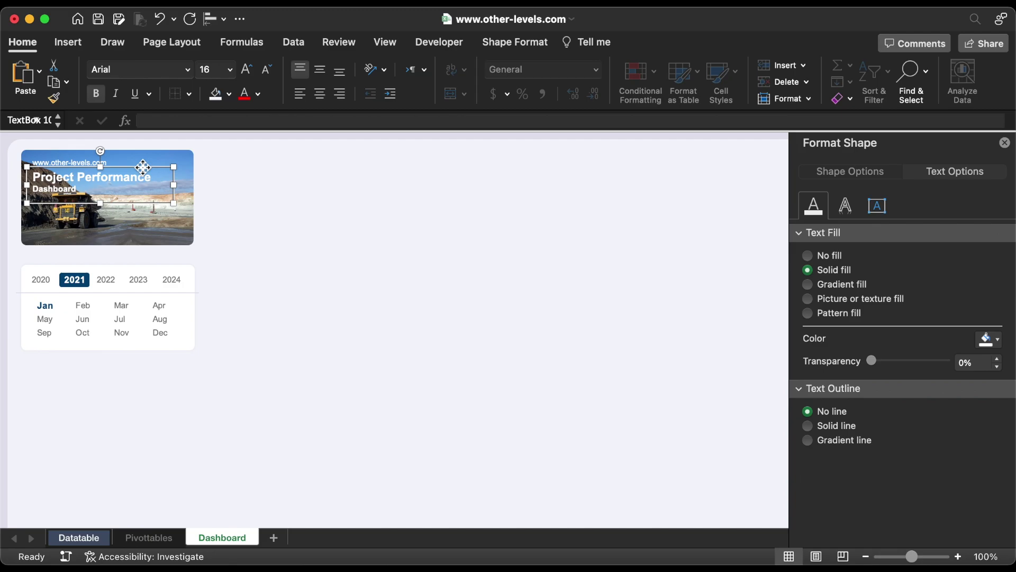
drag(143, 171, 144, 169)
key(Left)
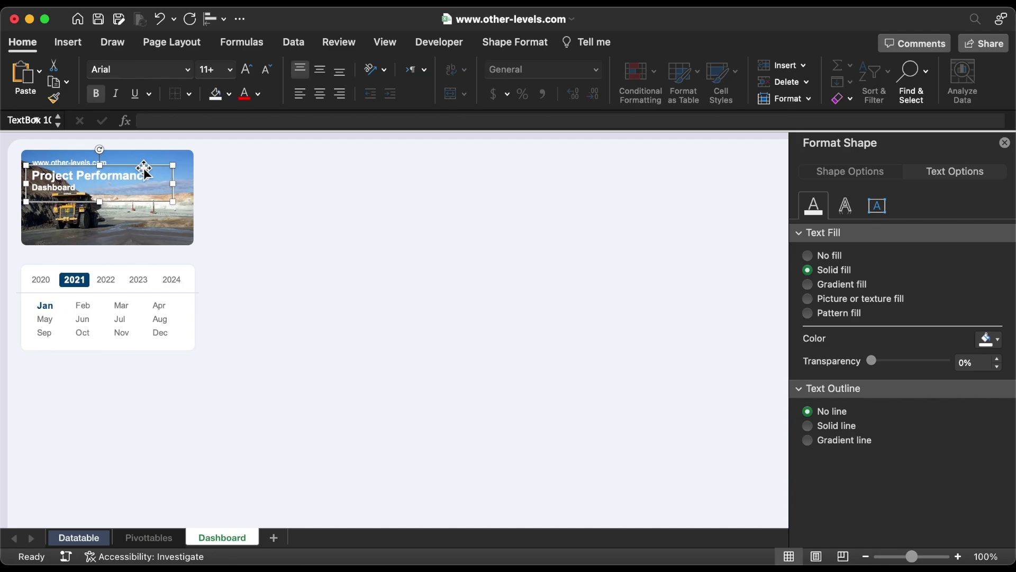
Insert the white logo picture from a file and move it to the lower-right area of the truck picture.
click(74, 46)
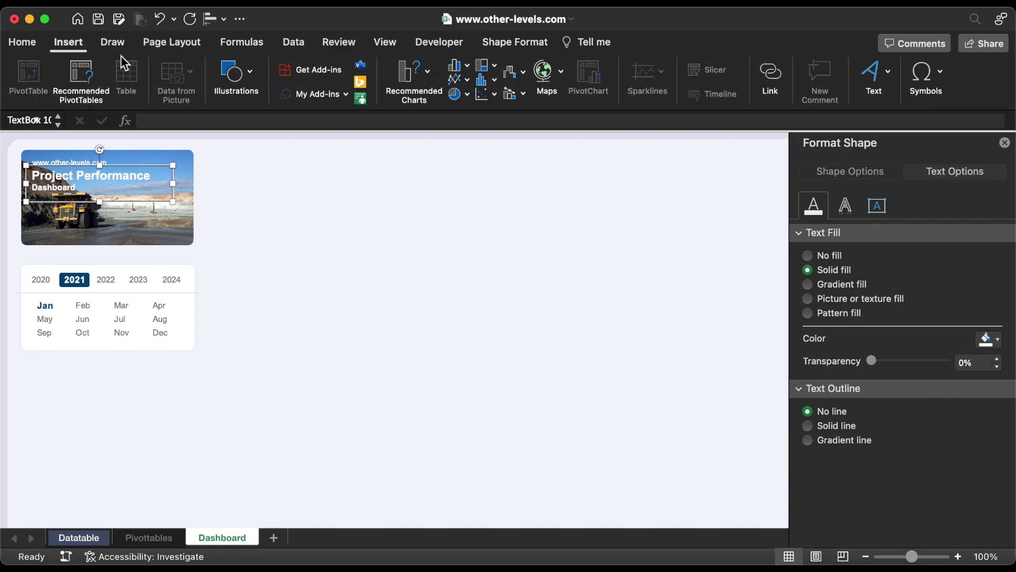
click(230, 72)
click(138, 118)
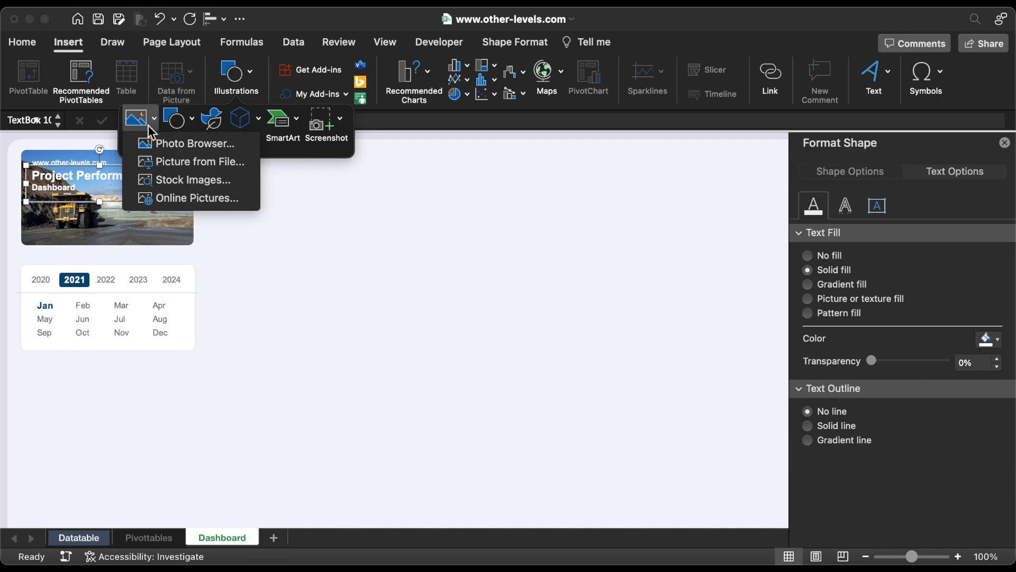
click(197, 161)
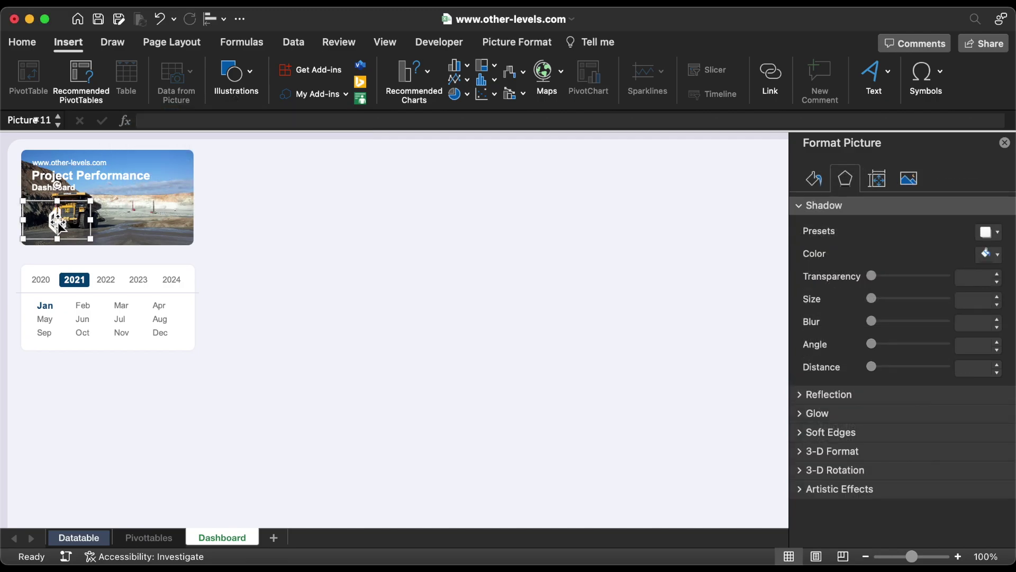
drag(74, 223, 173, 224)
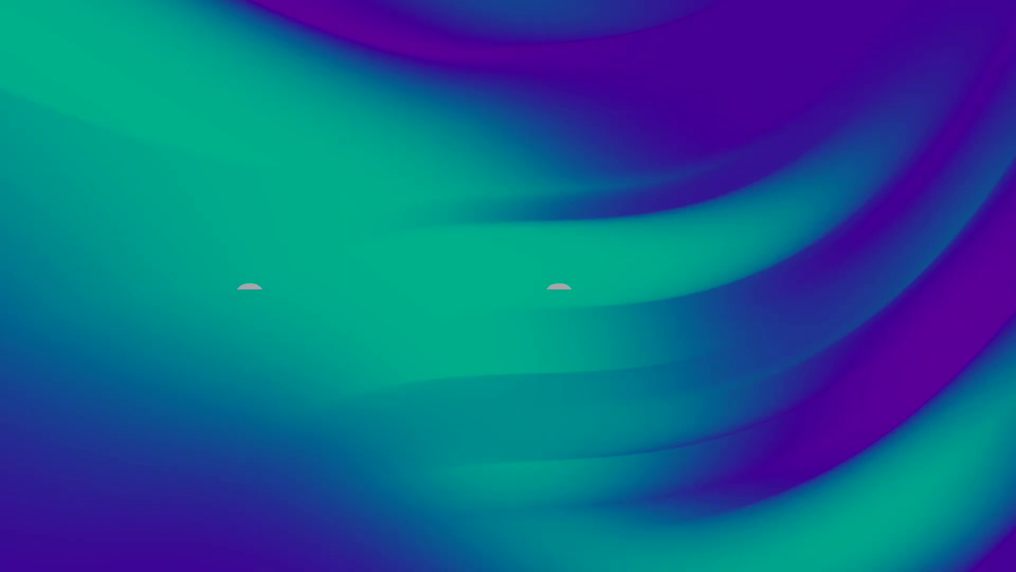
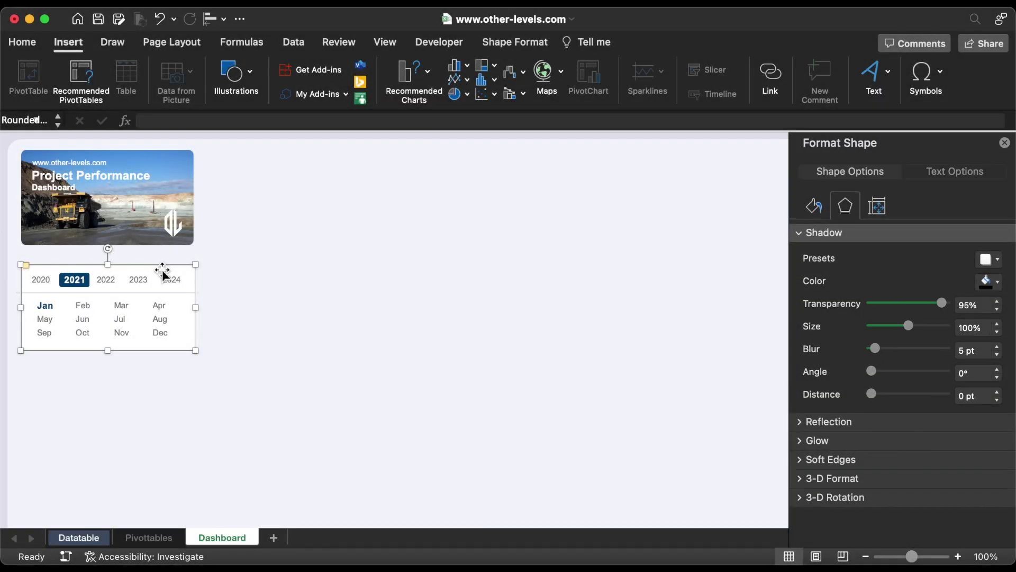
Duplicate the white rounded slicer card beside the header picture and set the copy's height to 1.75".
drag(137, 328, 318, 204)
click(534, 46)
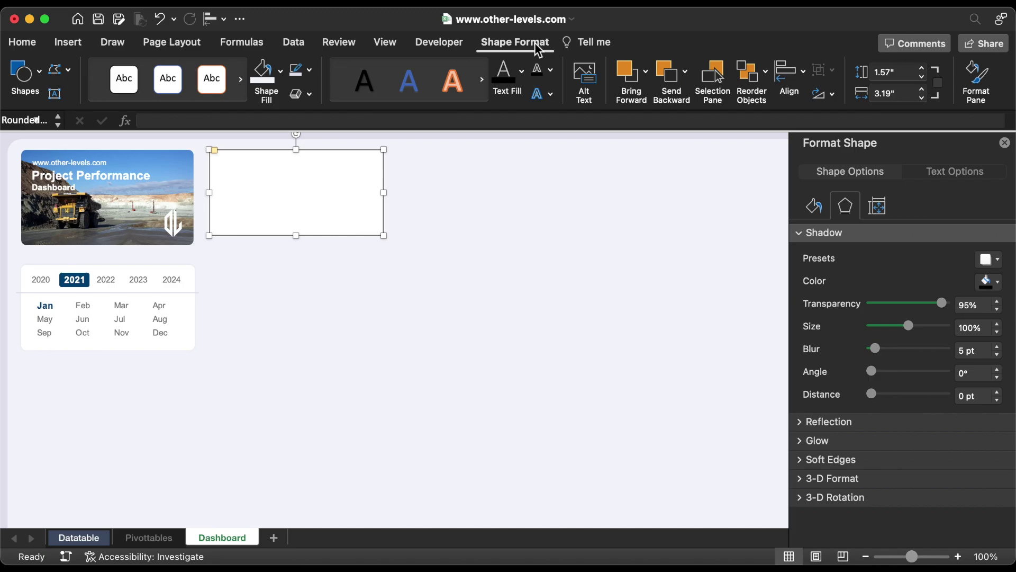
click(903, 68)
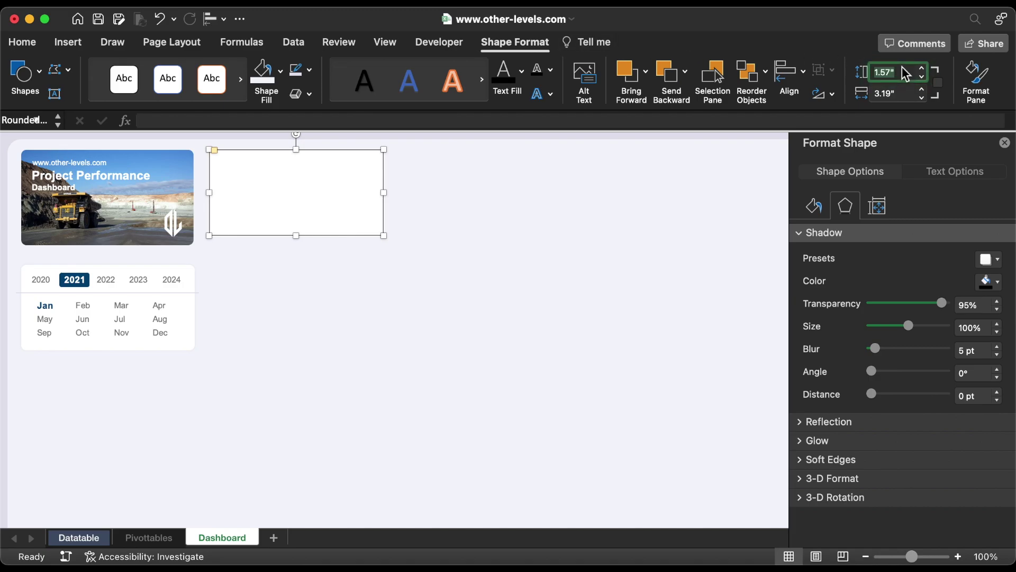
key(Return)
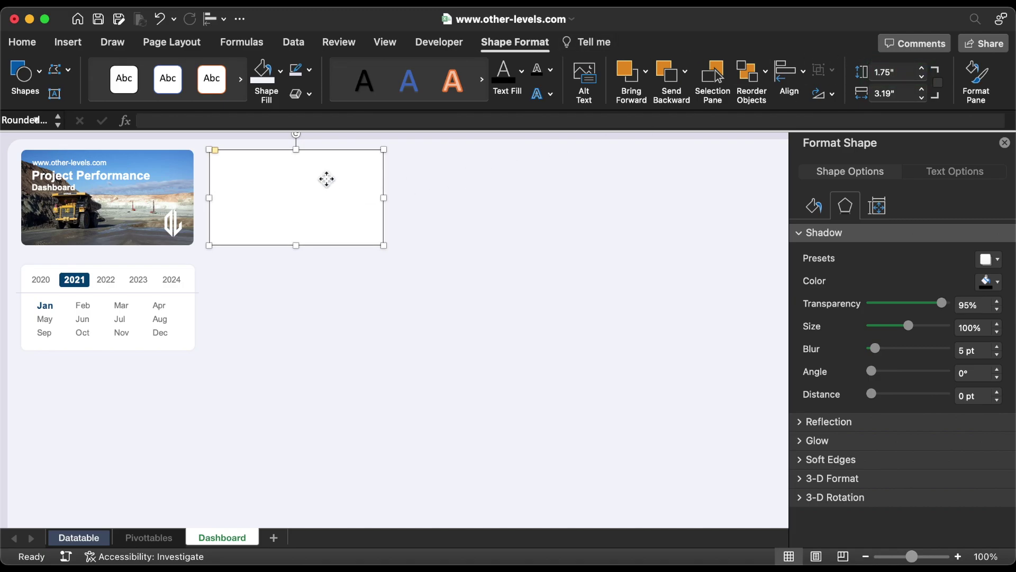
Align the new white card's top with the header picture and widen it to near the dashboard background's far edge.
drag(329, 177, 327, 185)
shift+click(170, 159)
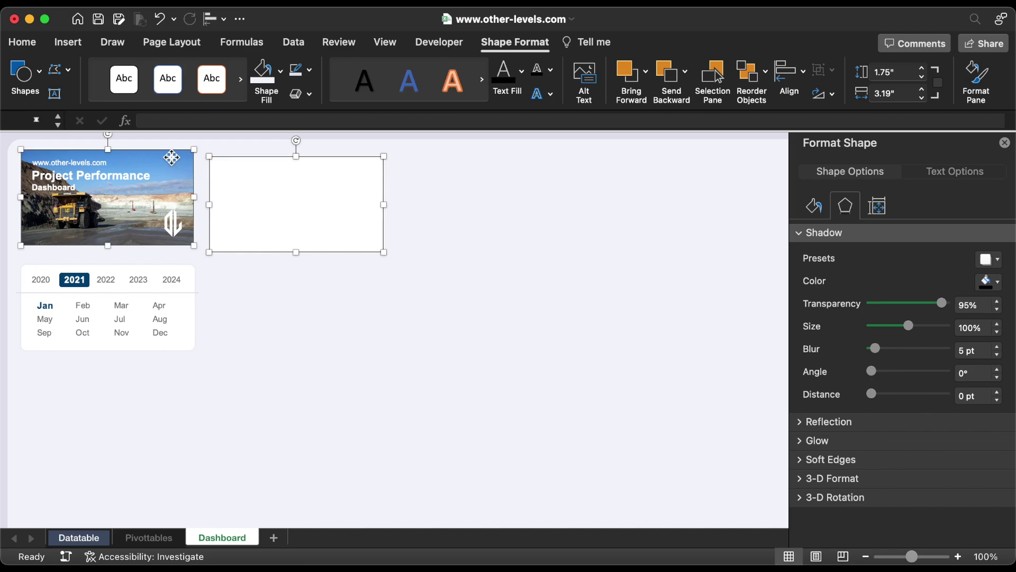
click(212, 18)
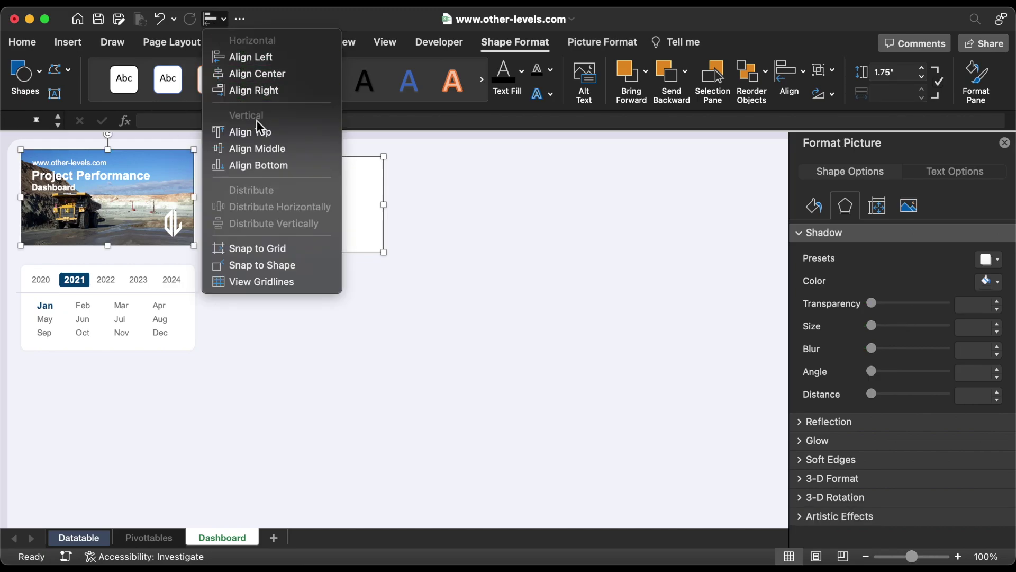
click(258, 135)
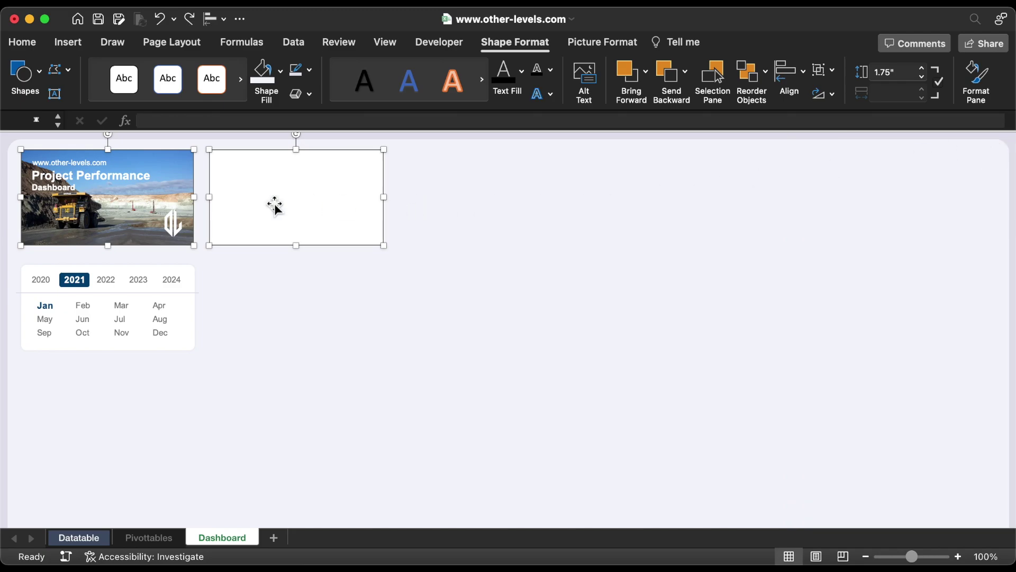
shift+click(192, 167)
drag(384, 197, 1002, 204)
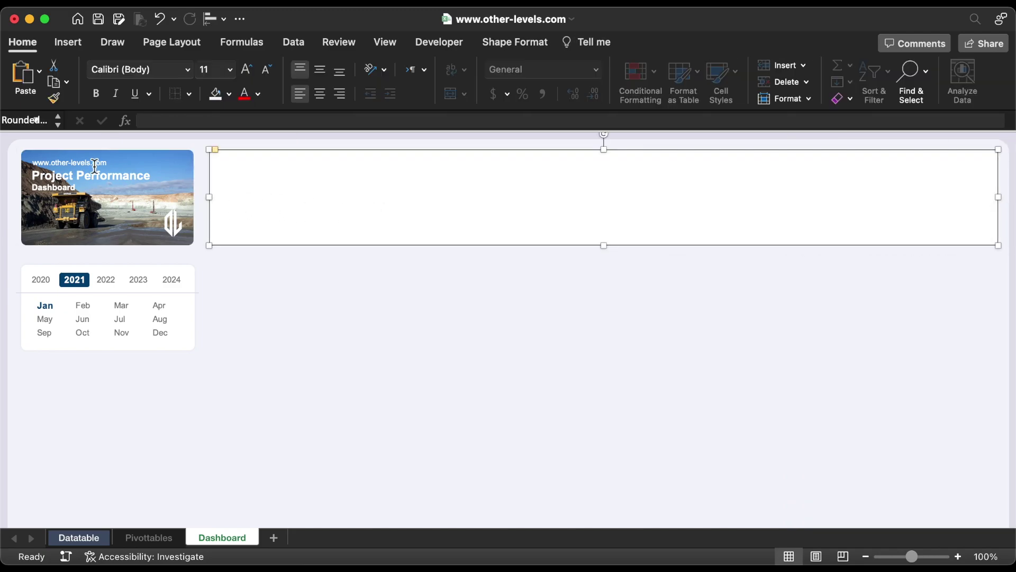
Copy the title text box onto the wide white card and change its font color to dark gray.
click(83, 177)
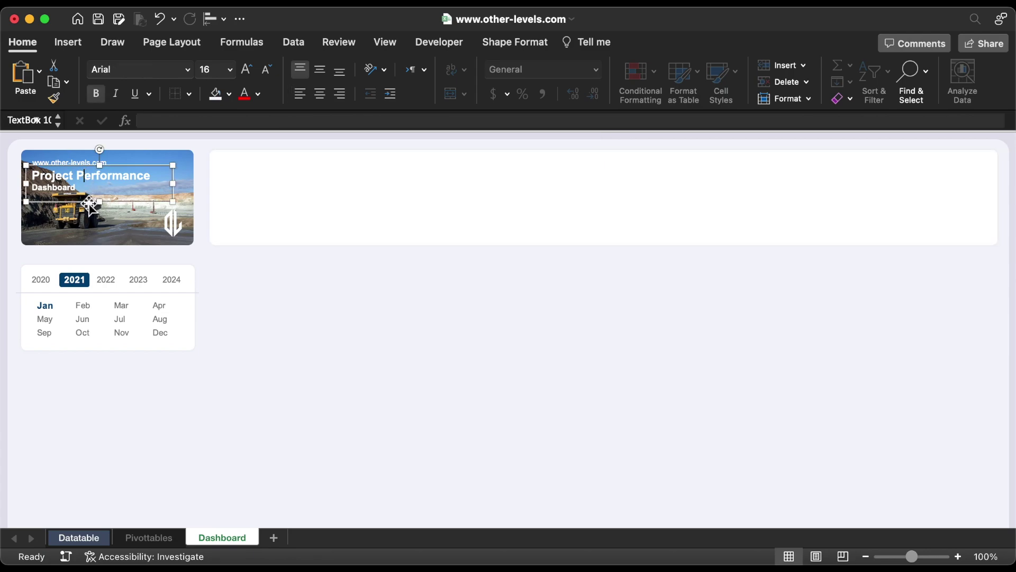
drag(88, 203, 278, 194)
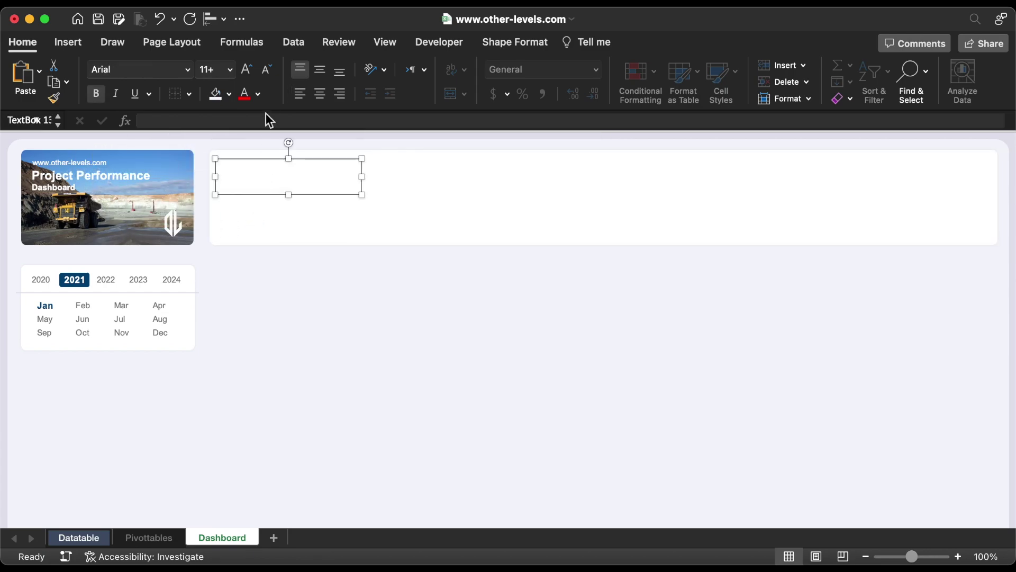
click(258, 93)
click(262, 200)
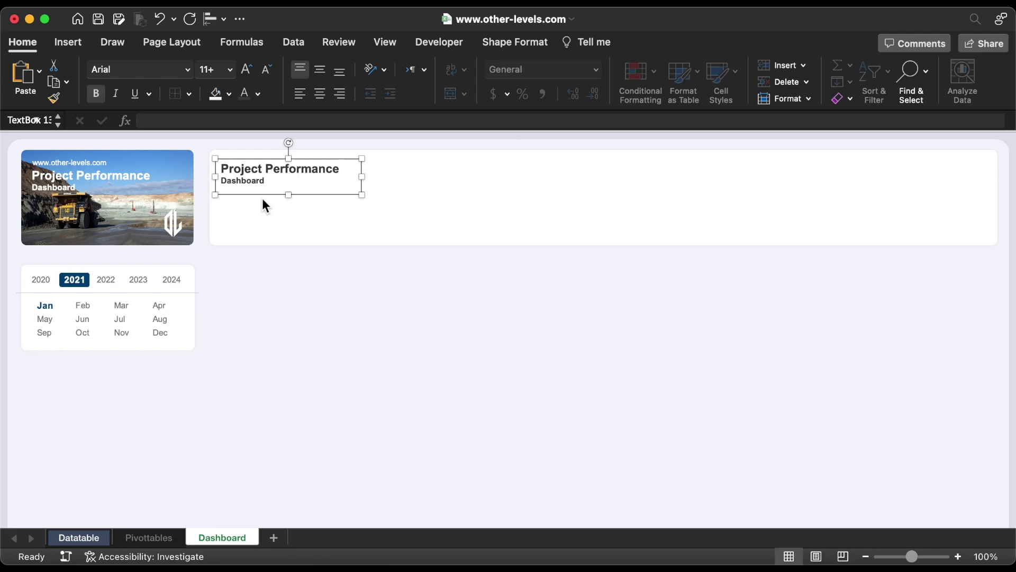
Replace the copied title text with "CAPEX" and set it to size 12.
click(263, 172)
key(super+a)
text(CAPEX)
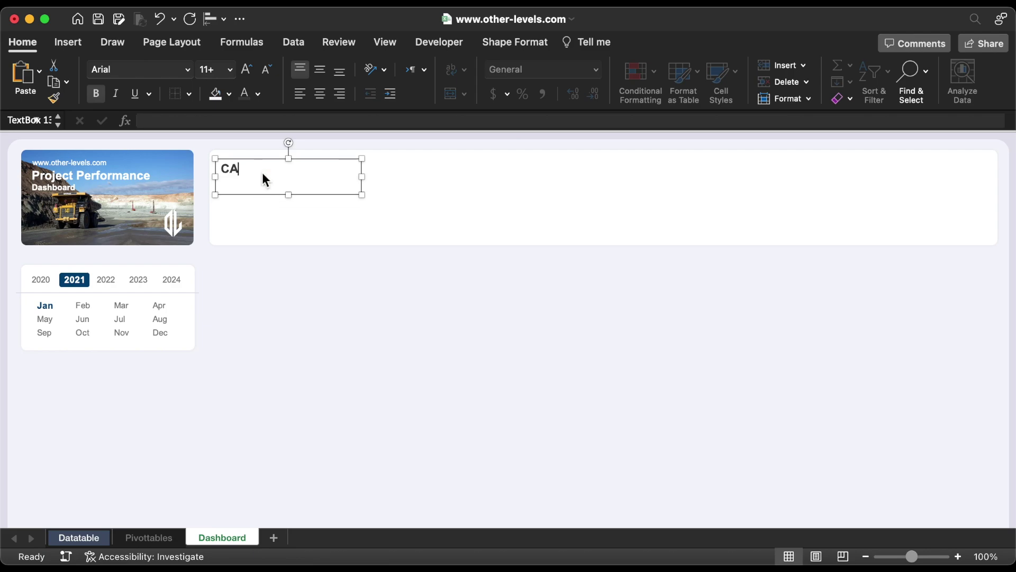
click(231, 70)
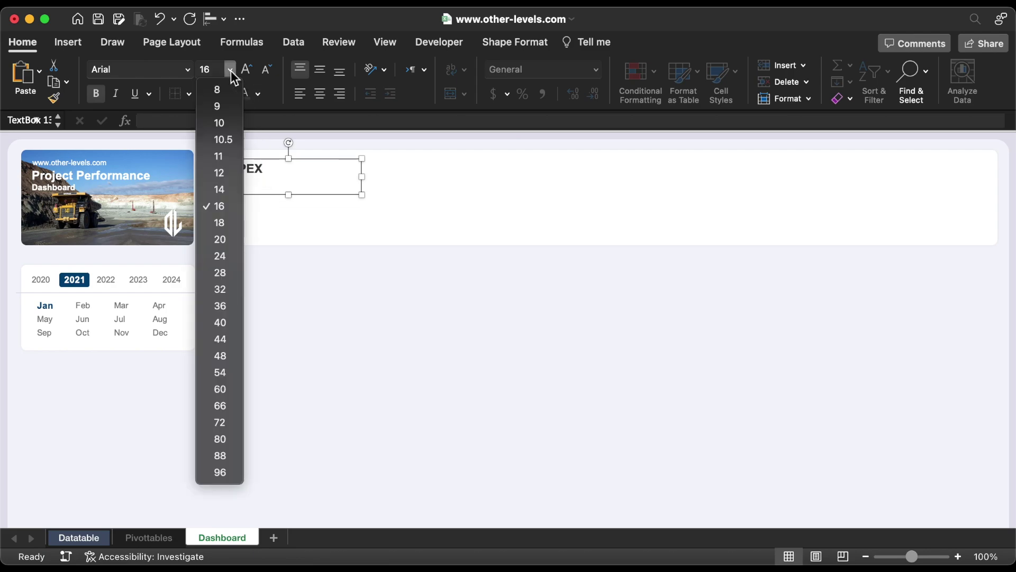
click(220, 173)
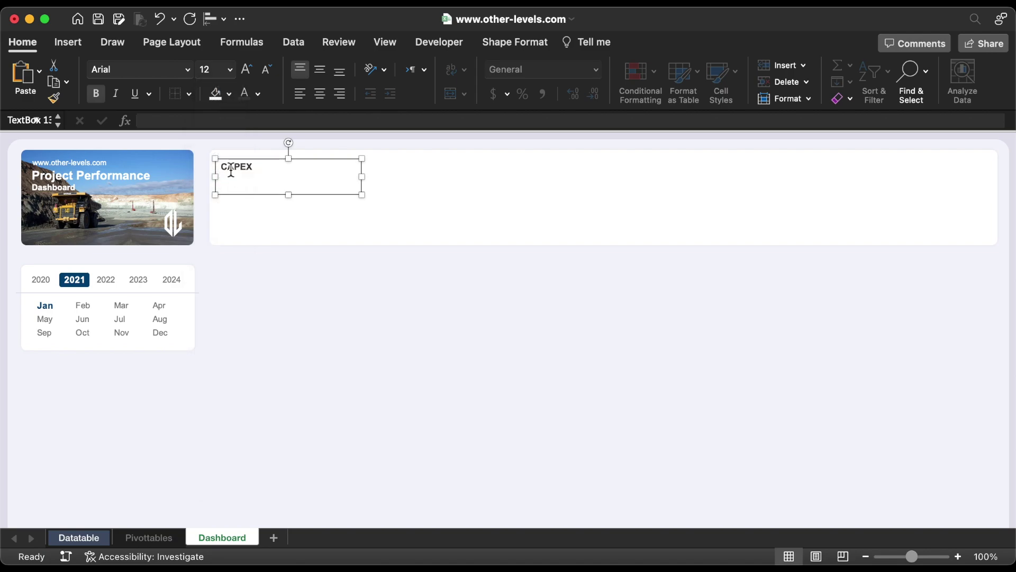
Duplicate the CAPEX label below itself, change the copy to "Capital Expenditure", and make it non-bold medium gray.
drag(363, 196, 321, 199)
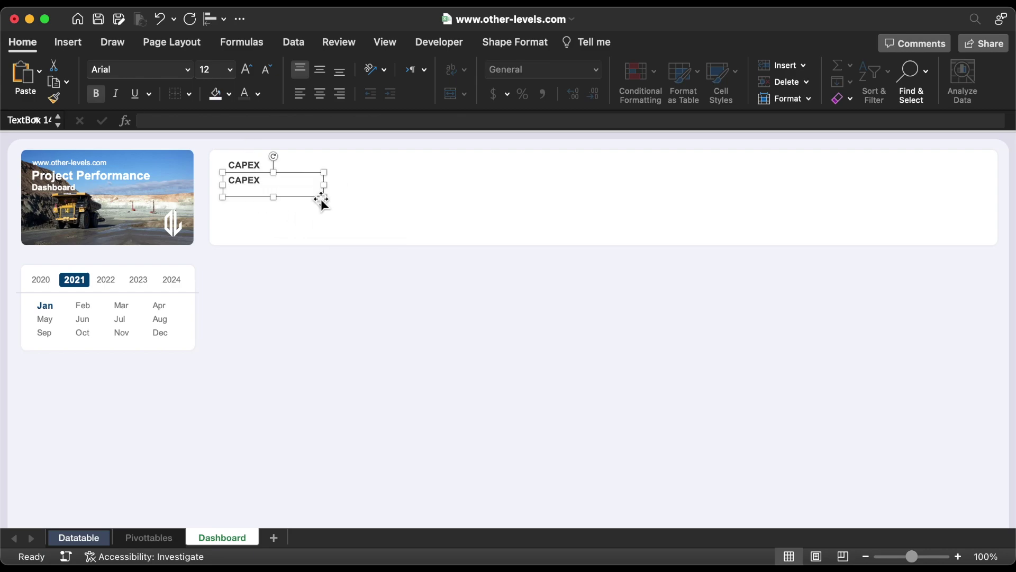
double_click(252, 184)
text(Capital Expenditure)
triple_click(307, 182)
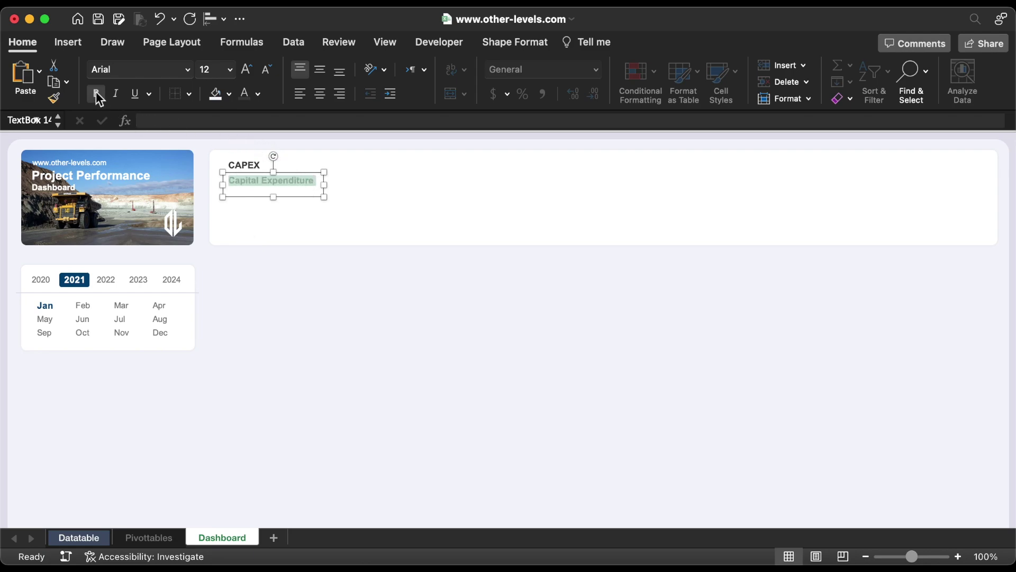
click(258, 93)
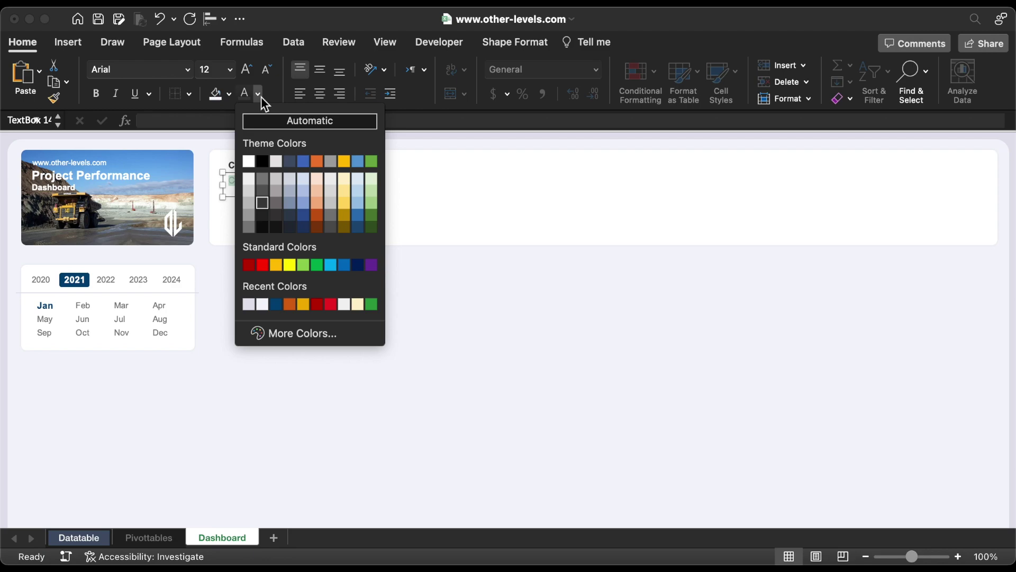
click(250, 226)
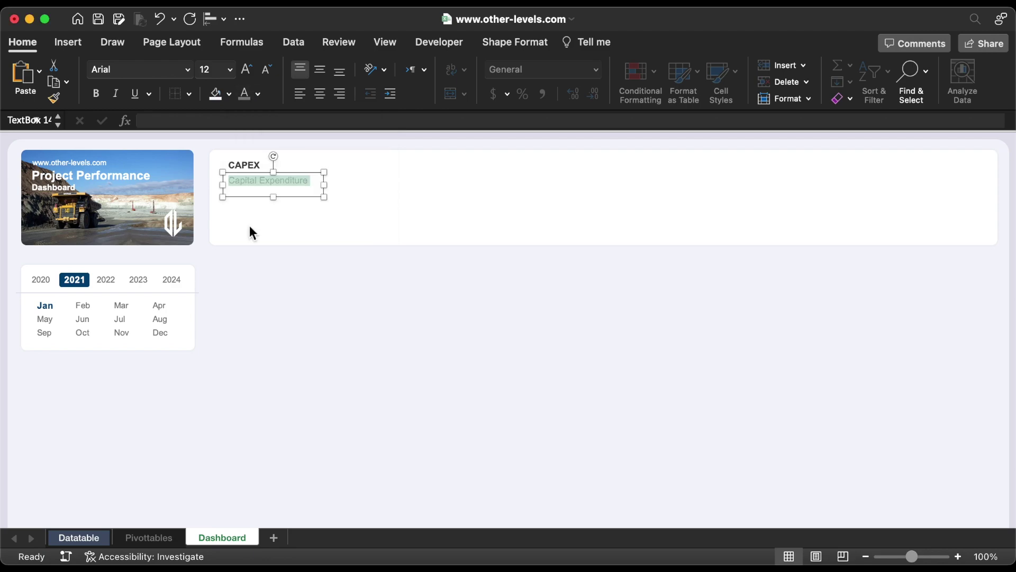
Shorten the "Capital Expenditure" text box and nudge it up closer to the CAPEX label.
click(273, 198)
drag(273, 198, 280, 191)
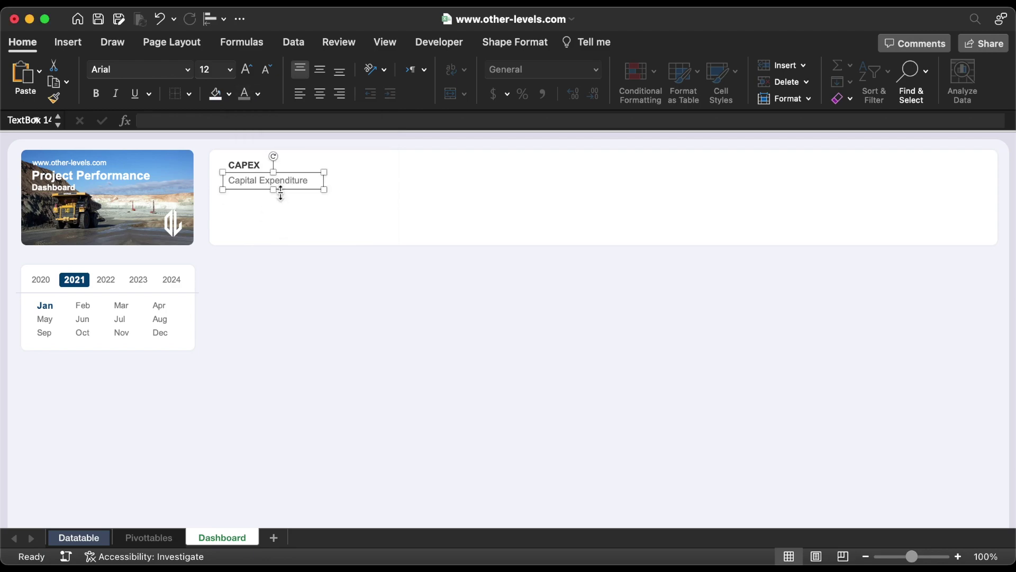
key(Up)
key(Up)
key(Up)
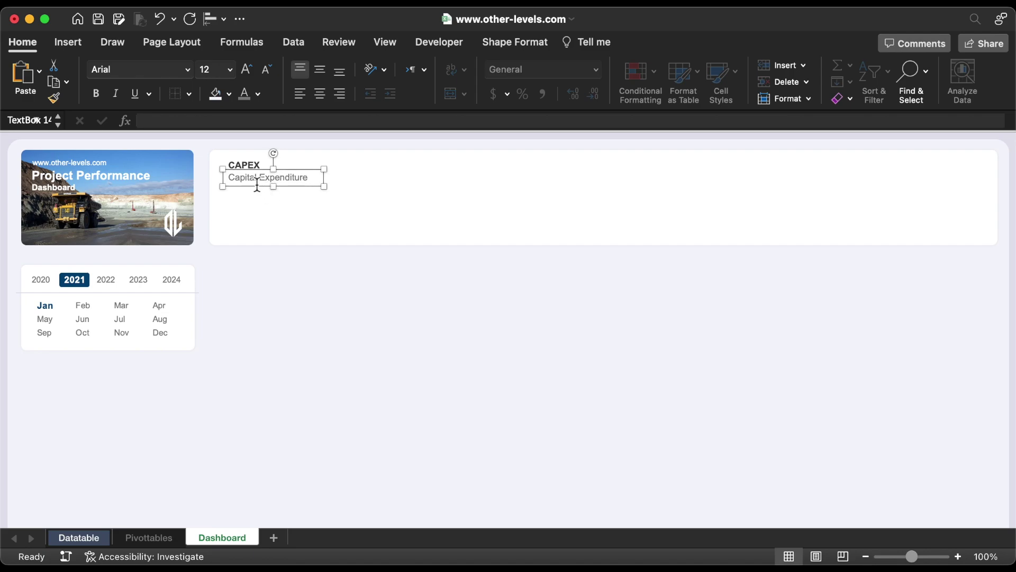
Duplicate the "Capital Expenditure" text box below itself, link the copy to the CAPEX Budget cell with =Pivottables!G11, and color it dark blue.
drag(253, 190, 253, 204)
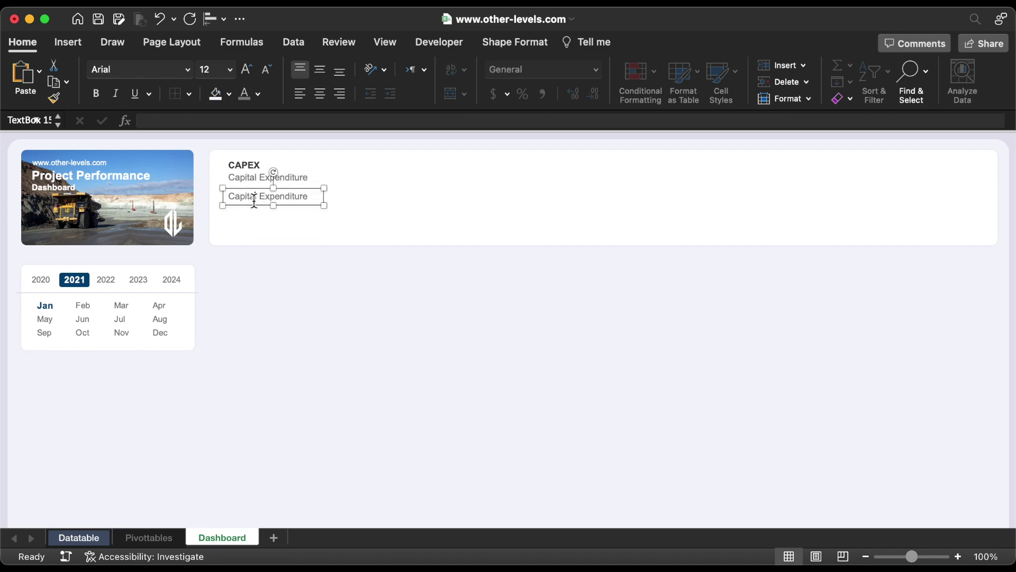
triple_click(254, 200)
key(BackSpace)
click(239, 126)
text(=)
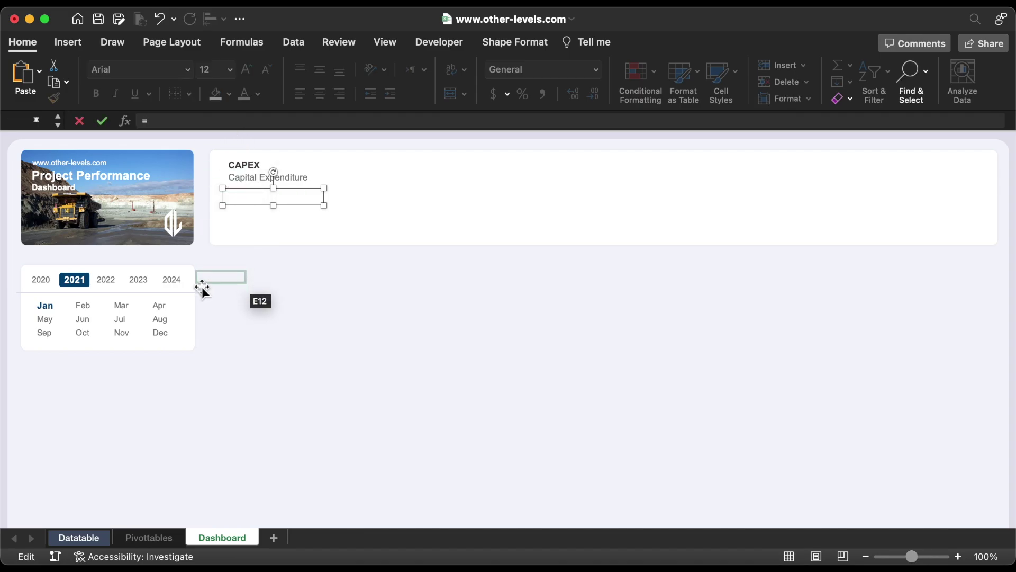
click(139, 537)
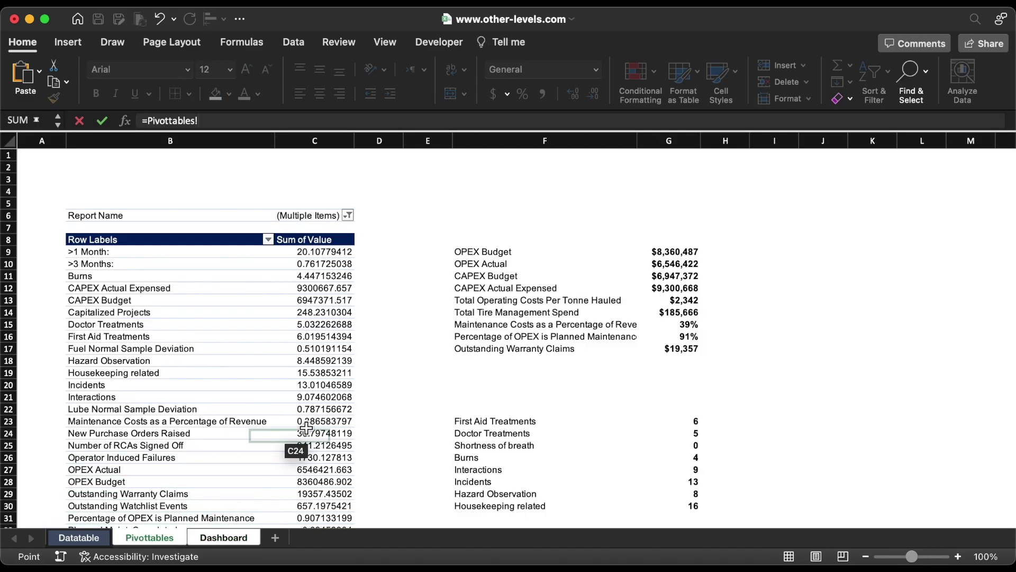
click(671, 276)
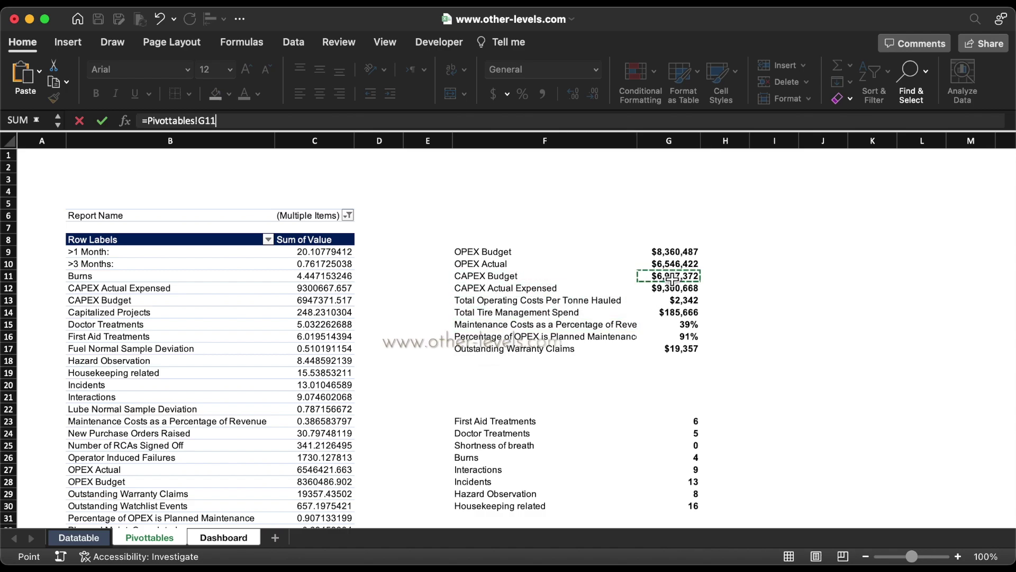
key(Return)
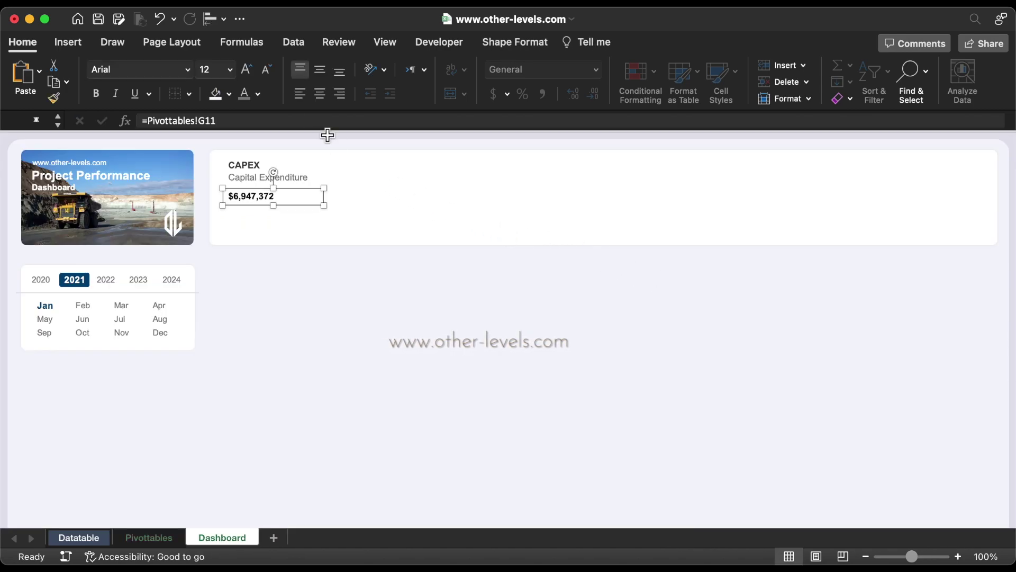
click(258, 94)
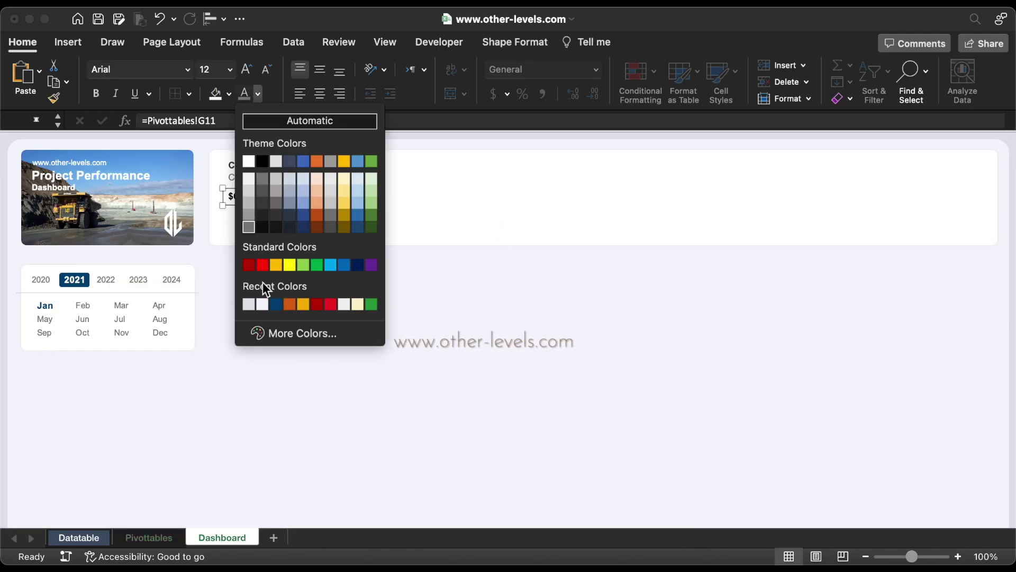
click(276, 306)
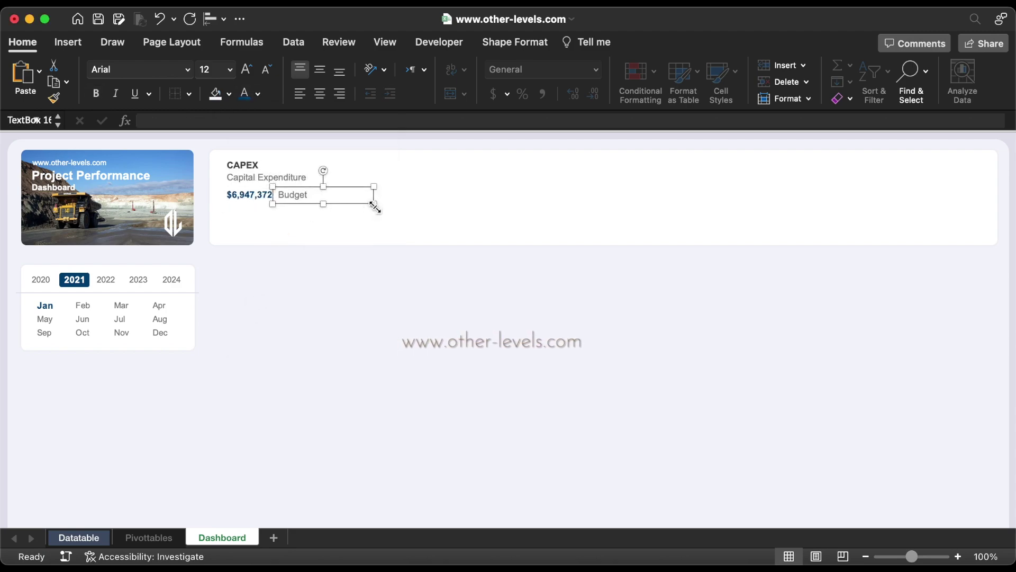
Narrow the "Budget" label beside the CAPEX amount, format it dark blue at size 10, and nudge it slightly down.
drag(371, 206, 319, 206)
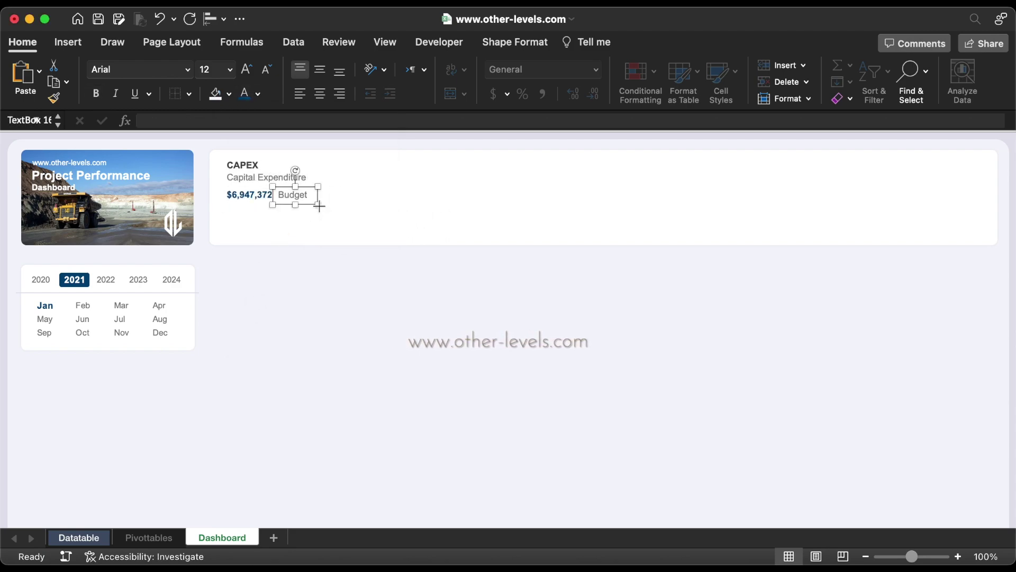
click(247, 96)
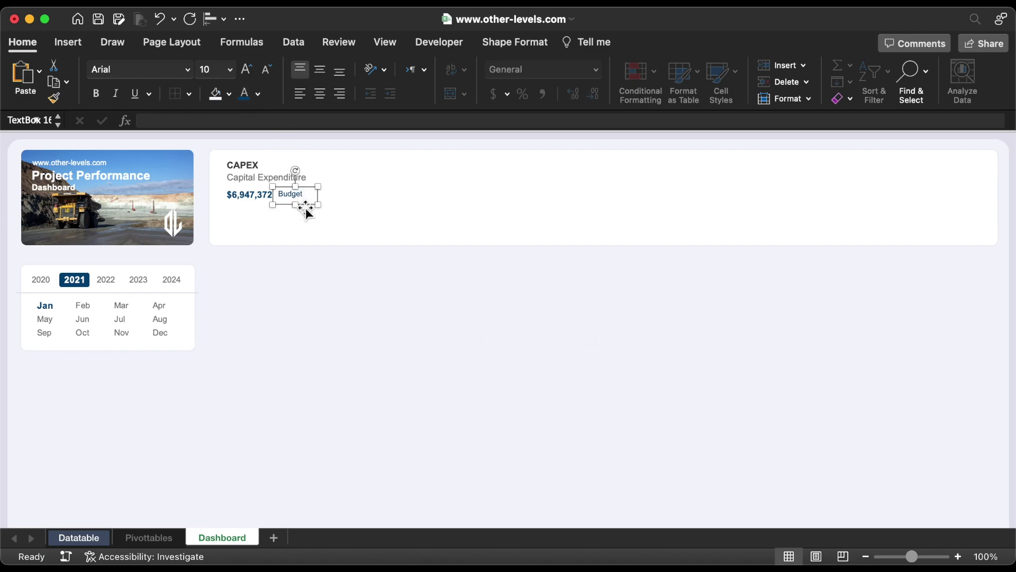
drag(305, 206, 306, 207)
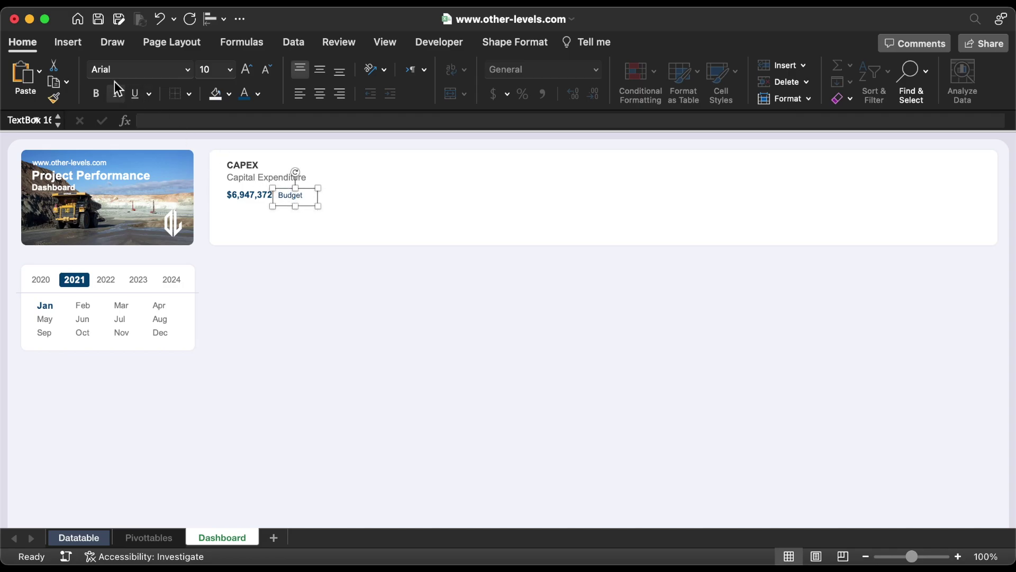
Draw a rounded rectangle about 0.58" high and 2.01" wide below the CAPEX budget amount.
click(71, 47)
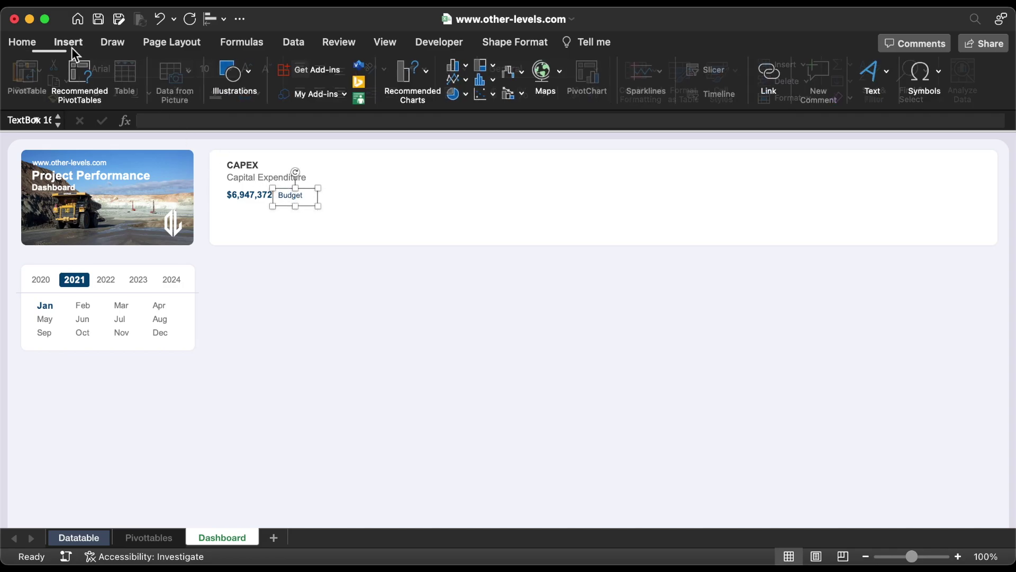
click(231, 84)
click(180, 119)
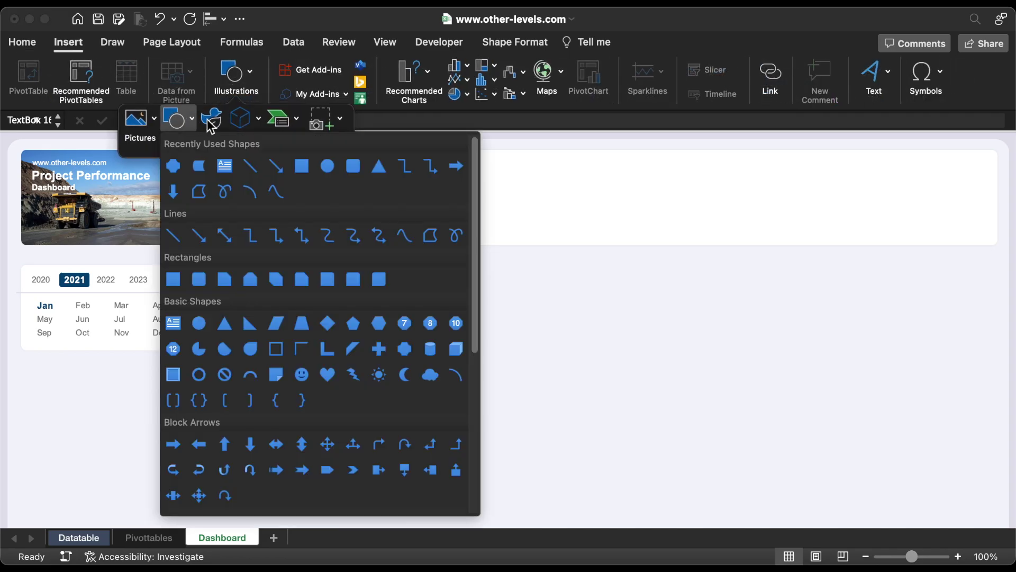
click(353, 166)
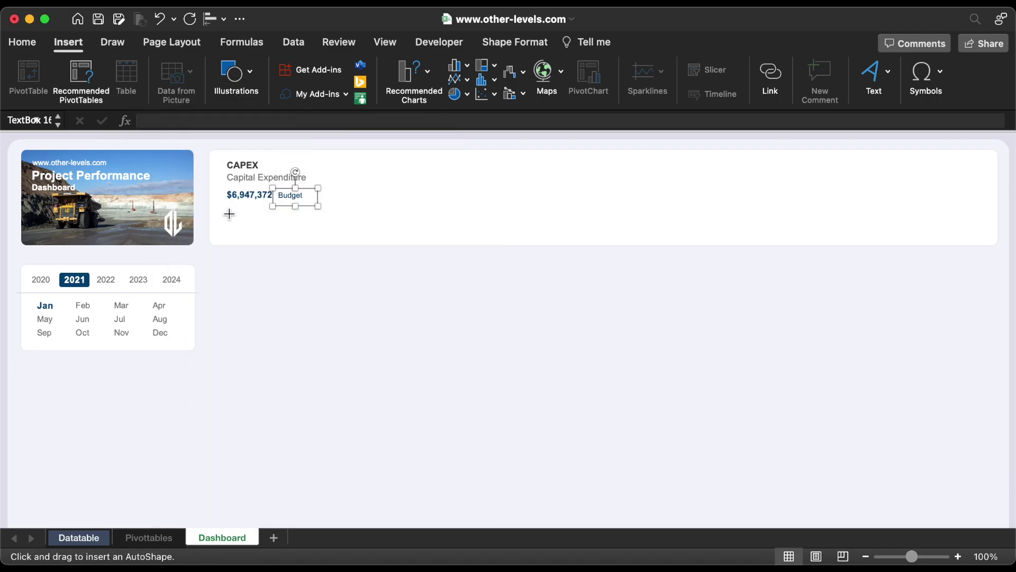
drag(228, 210, 338, 242)
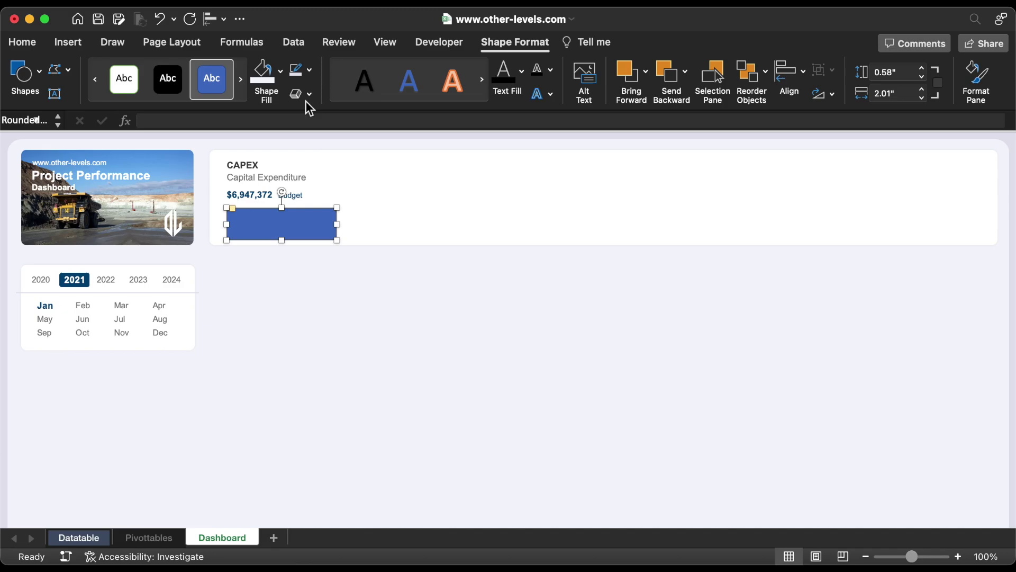
Remove the new rounded rectangle's outline and change its fill to a recently used color.
click(310, 73)
click(315, 113)
click(281, 72)
click(261, 300)
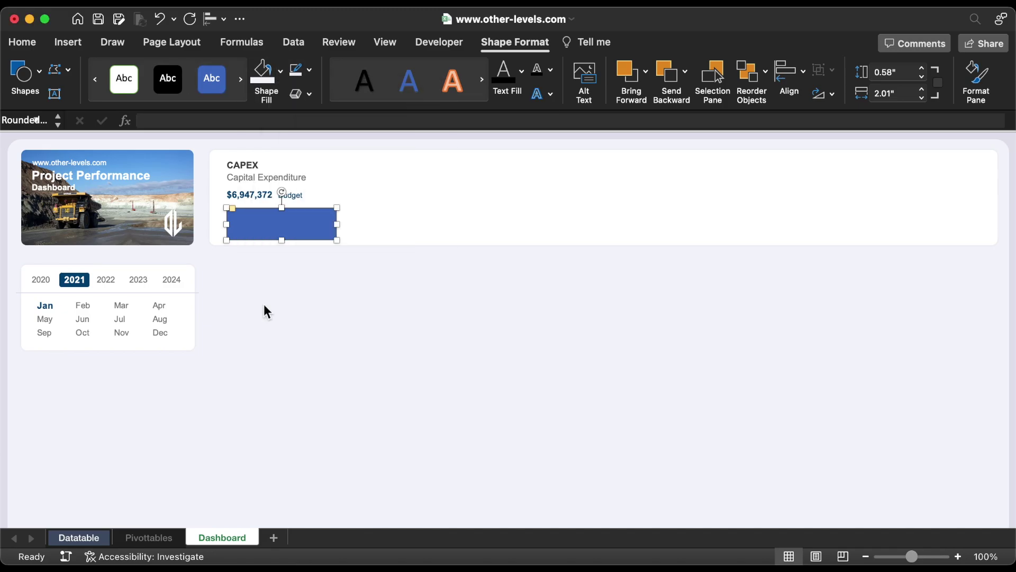
Resize the rounded rectangle to 0.6" high and 1.8" wide and move it slightly up toward the budget amount.
click(923, 68)
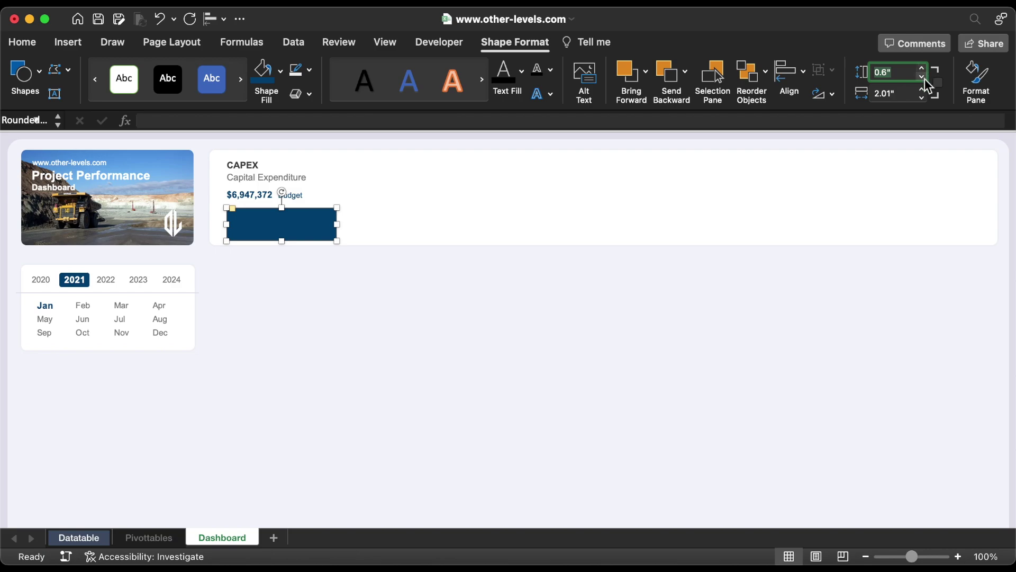
click(923, 97)
click(923, 97)
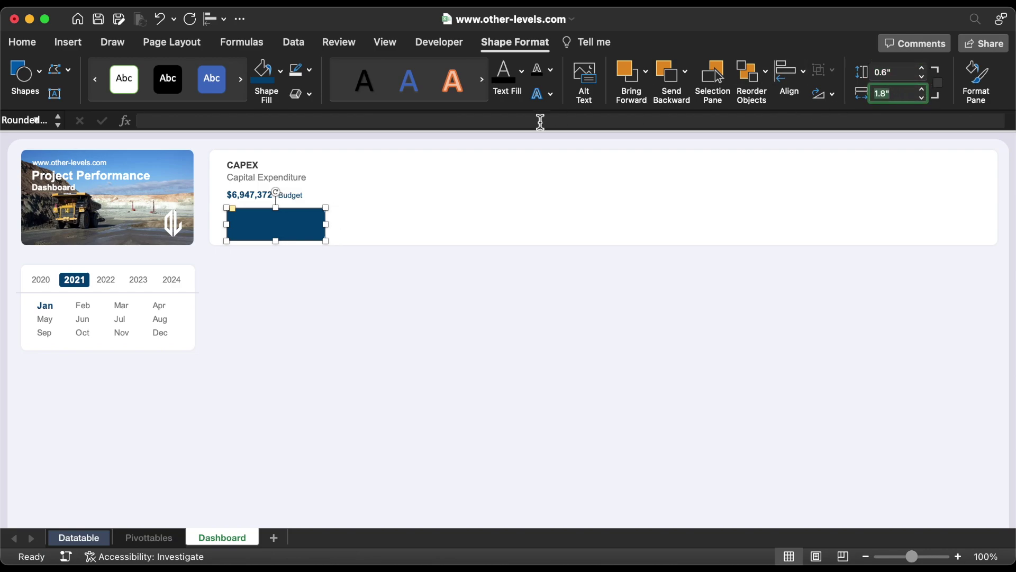
drag(303, 228, 303, 222)
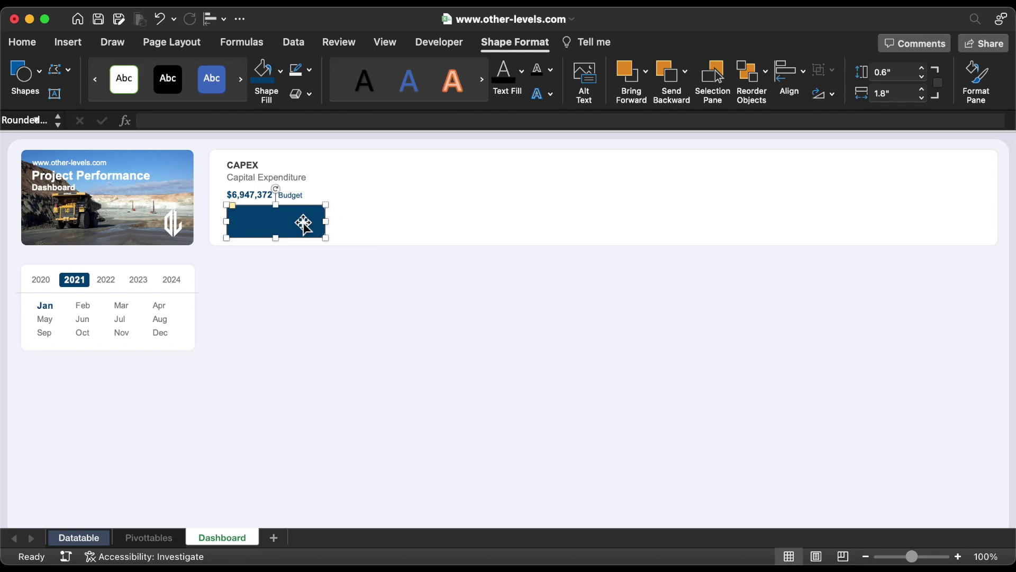
Duplicate the "Capital Expenditure" text box onto the blue rectangle, replace its text with "Actual", and narrow it to about 0.93".
click(281, 176)
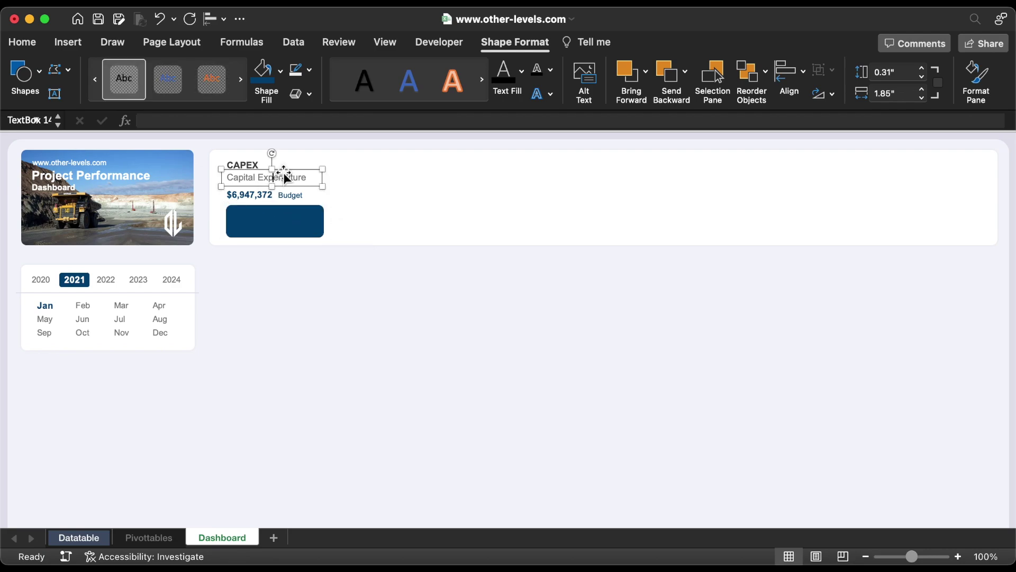
key(super+d)
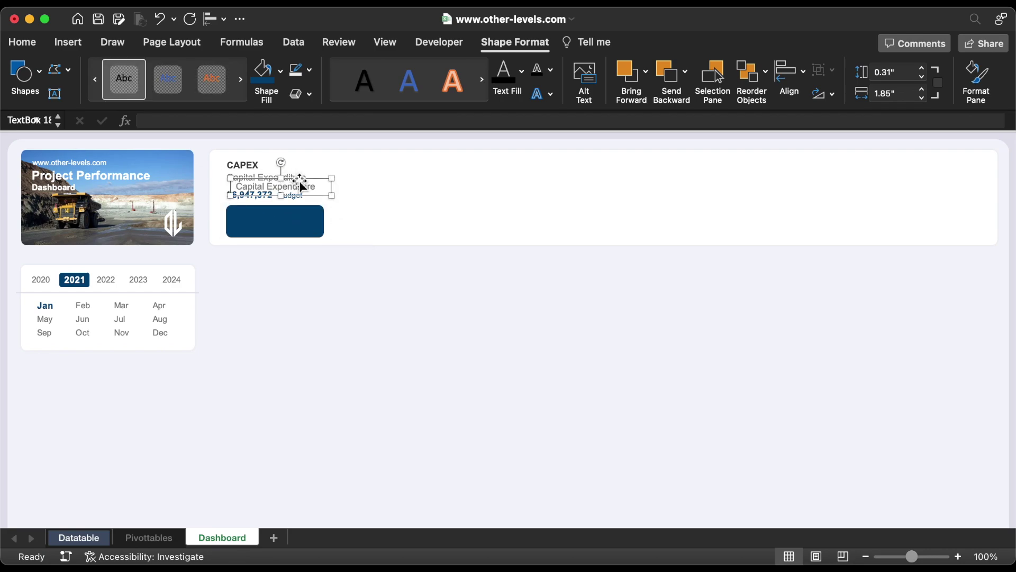
drag(299, 185, 298, 209)
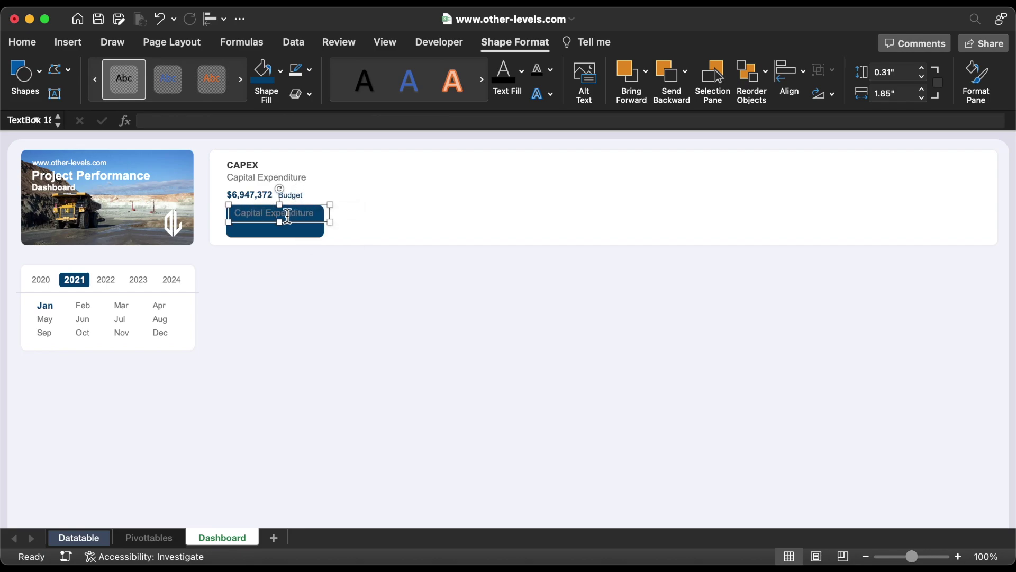
triple_click(287, 214)
text(Actual)
drag(331, 226, 280, 223)
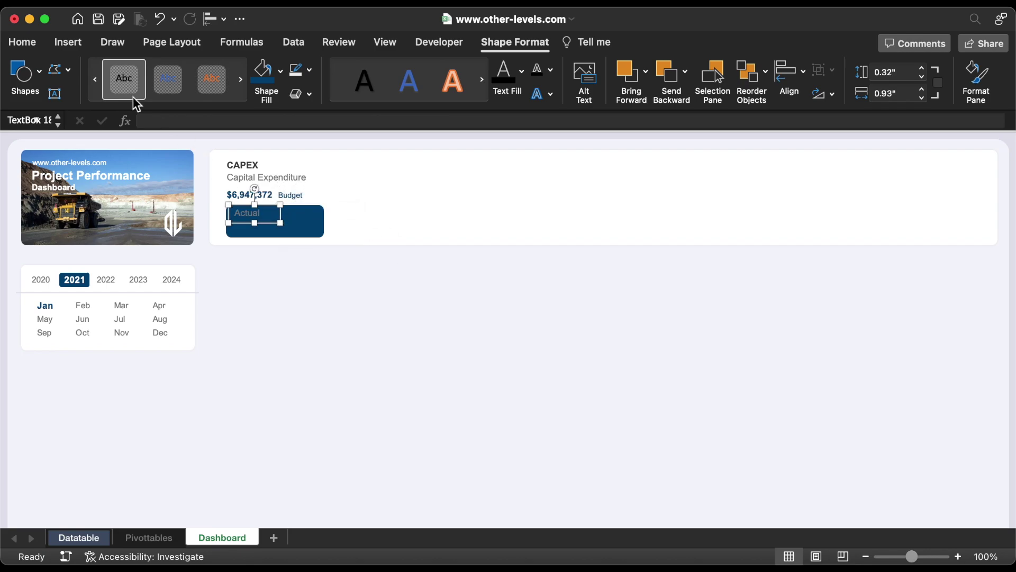
Format the "Actual" label white at size 11 and nudge it into place at the rectangle's upper left.
click(22, 42)
click(257, 94)
click(249, 160)
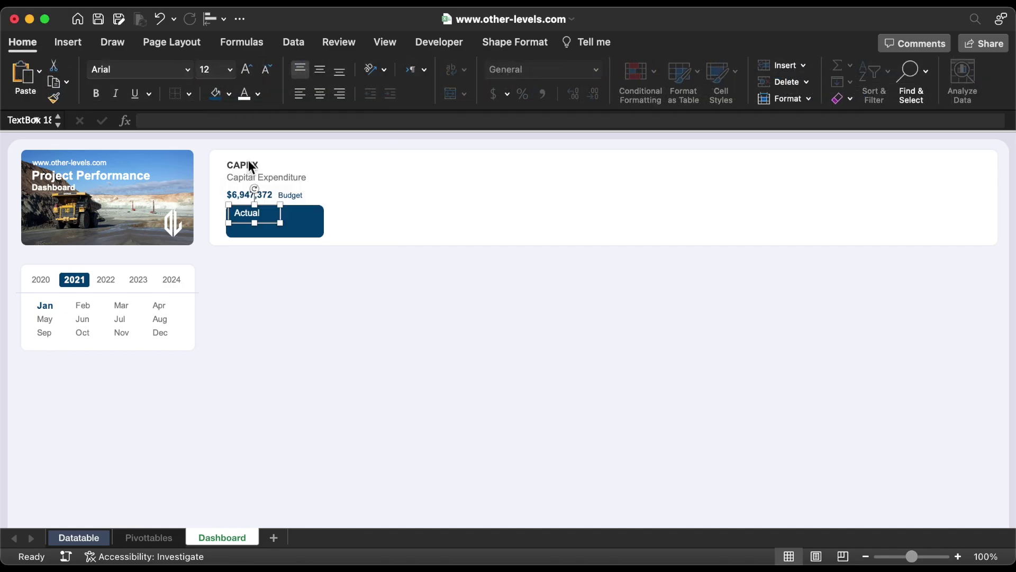
click(267, 69)
key(Right)
key(Down)
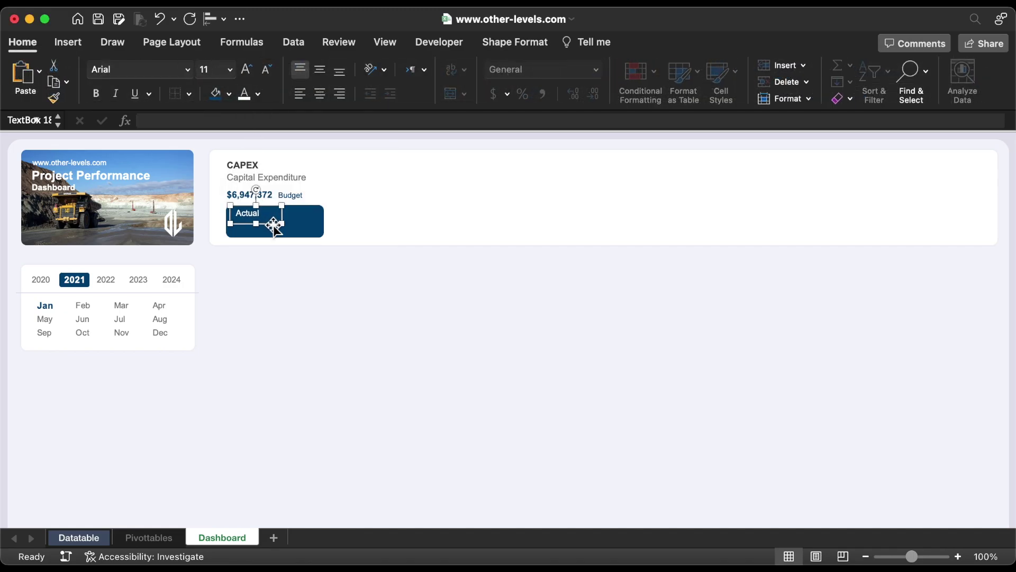
drag(258, 224, 244, 226)
Duplicate the CAPEX budget amount onto the blue rectangle below "Actual" and link the copy to the CAPEX Actual Expensed cell with =Pivottables!G12.
click(246, 196)
click(228, 121)
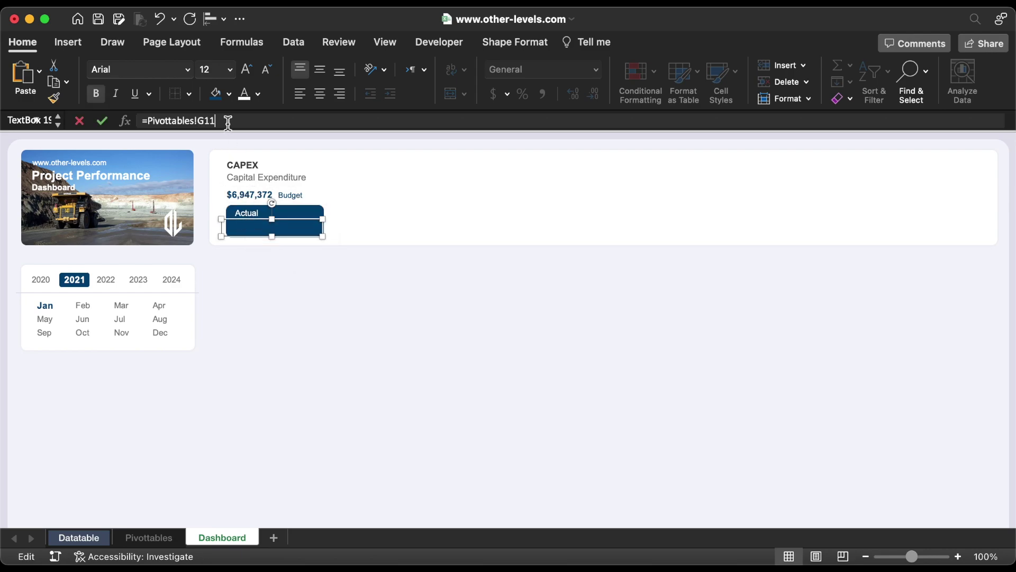
key(BackSpace)
key(BackSpace)
key(BackSpace)
key(BackSpace)
key(BackSpace)
key(BackSpace)
key(BackSpace)
key(BackSpace)
key(BackSpace)
key(BackSpace)
key(BackSpace)
key(BackSpace)
key(BackSpace)
key(BackSpace)
key(BackSpace)
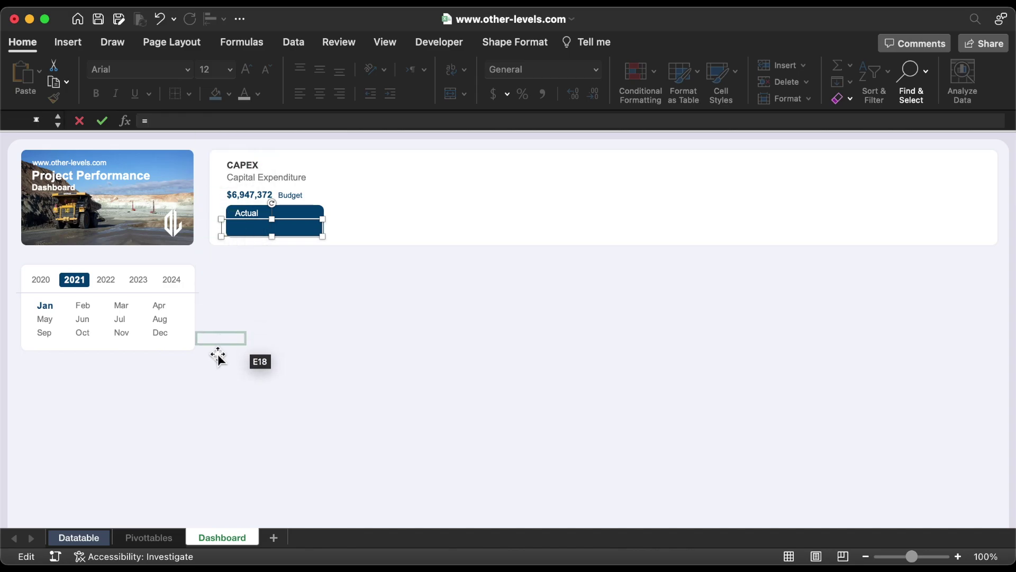
click(169, 538)
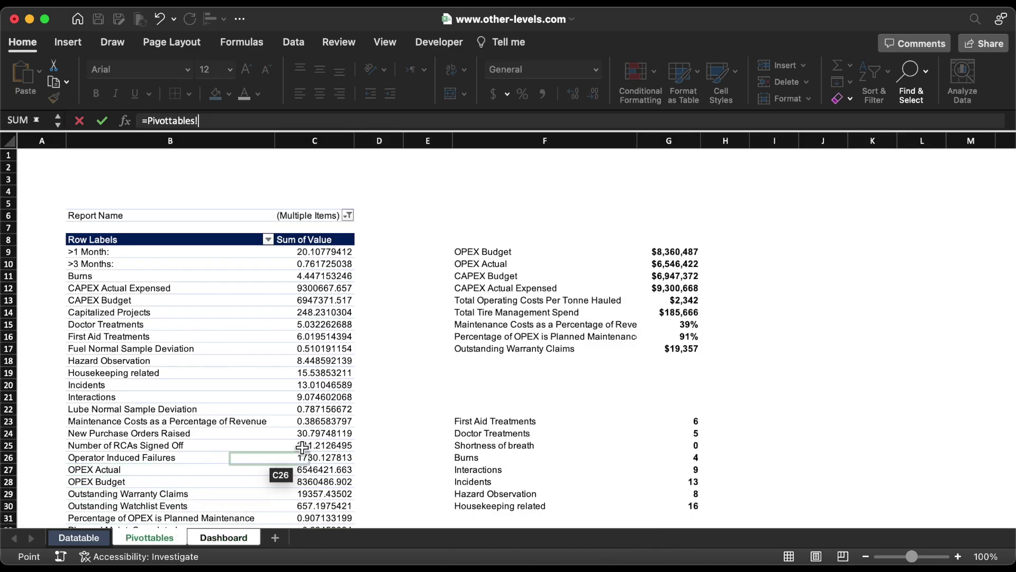
click(696, 288)
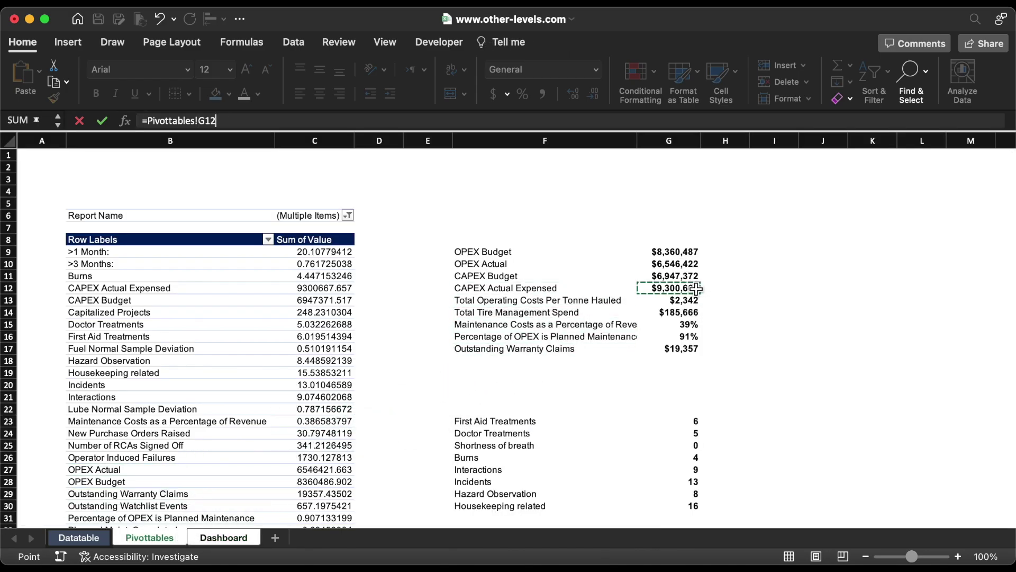
key(Return)
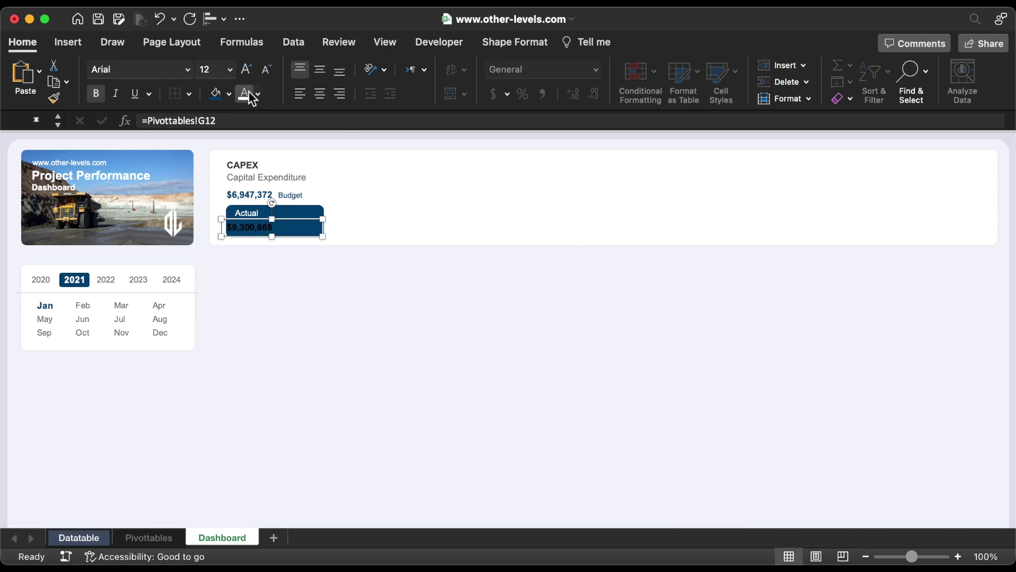
Color the actual amount white, narrow its text box, and line it up with the "Actual" label inside the rectangle.
click(245, 94)
drag(322, 236, 291, 236)
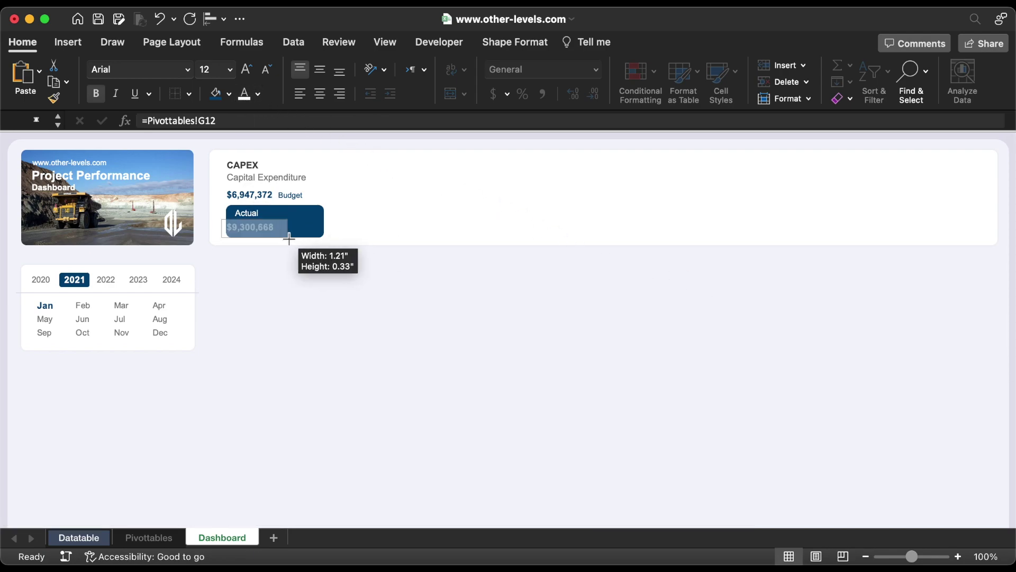
click(250, 212)
shift+click(271, 230)
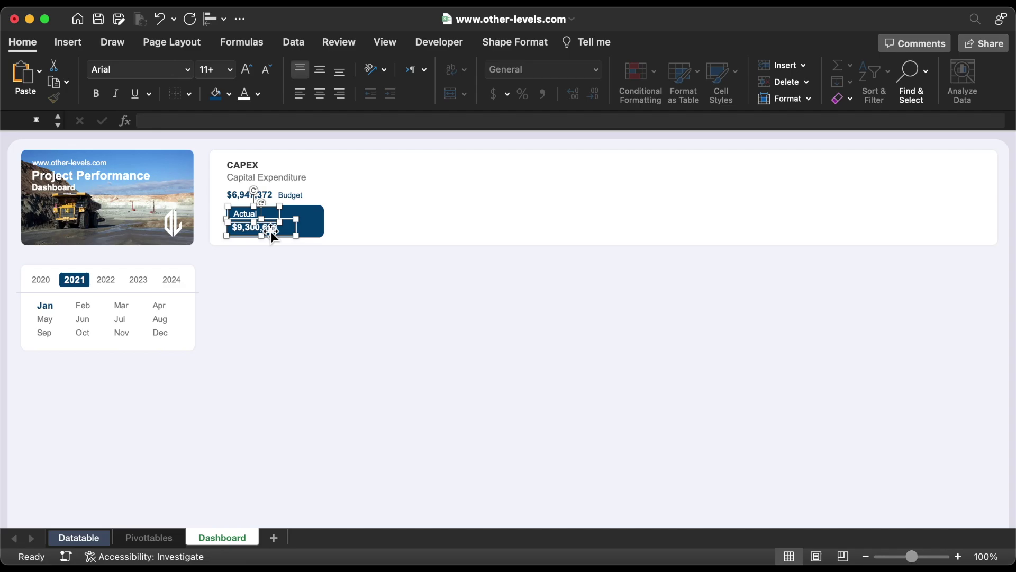
click(287, 245)
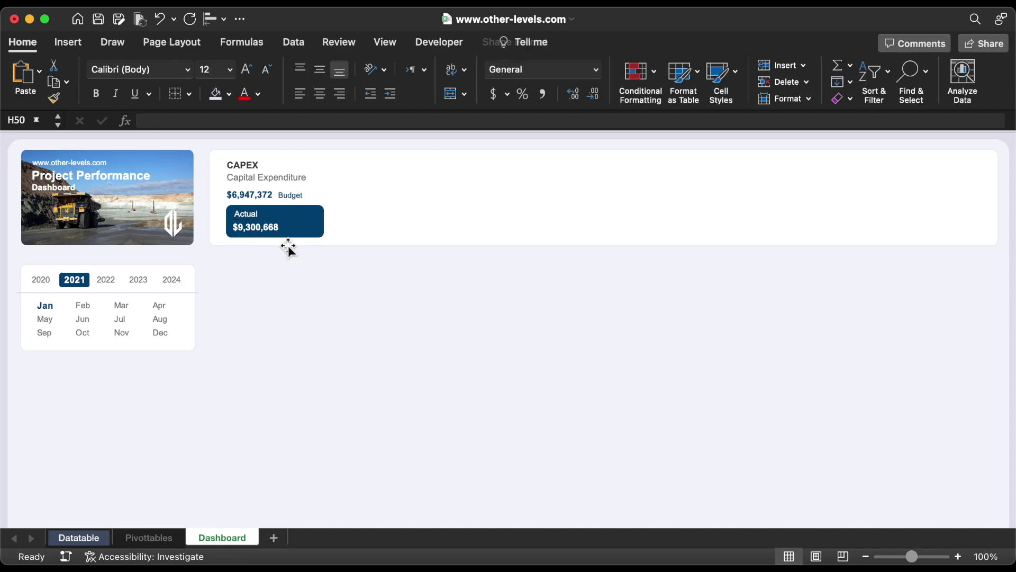
Recolor the divider line between the Year and Month slicers with a lighter recent color and set its weight to 1½ pt.
click(185, 293)
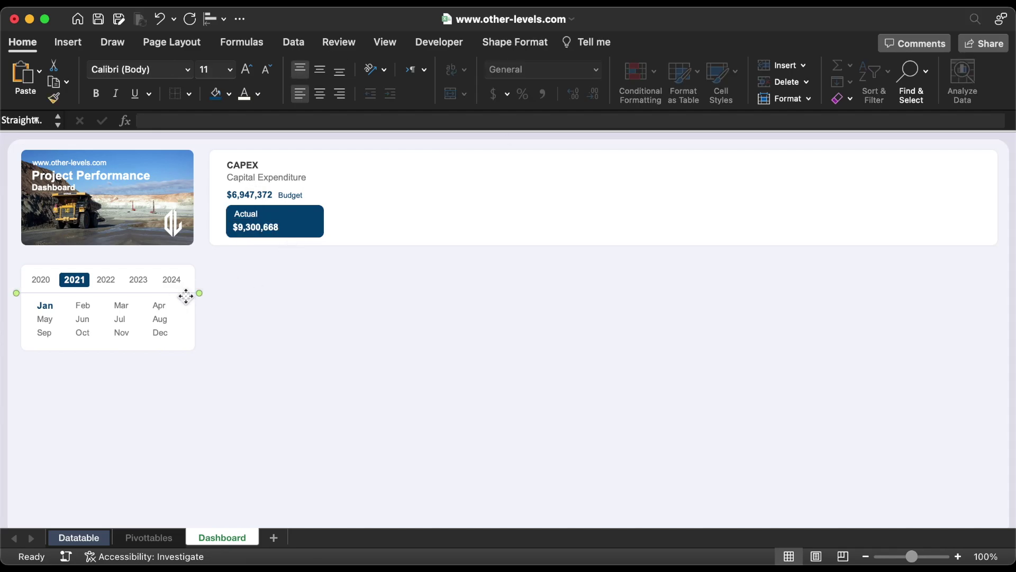
click(526, 45)
click(310, 75)
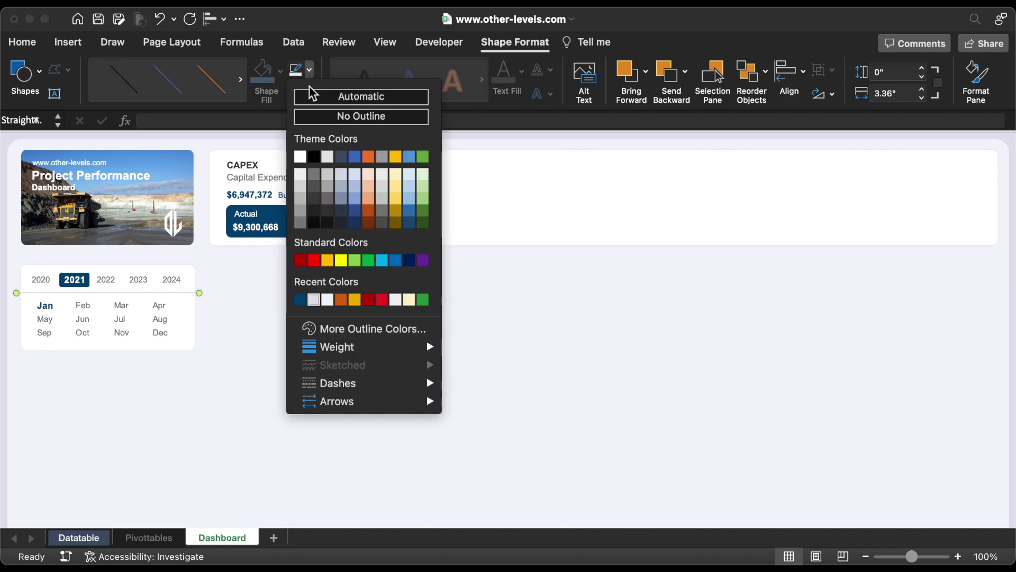
click(329, 299)
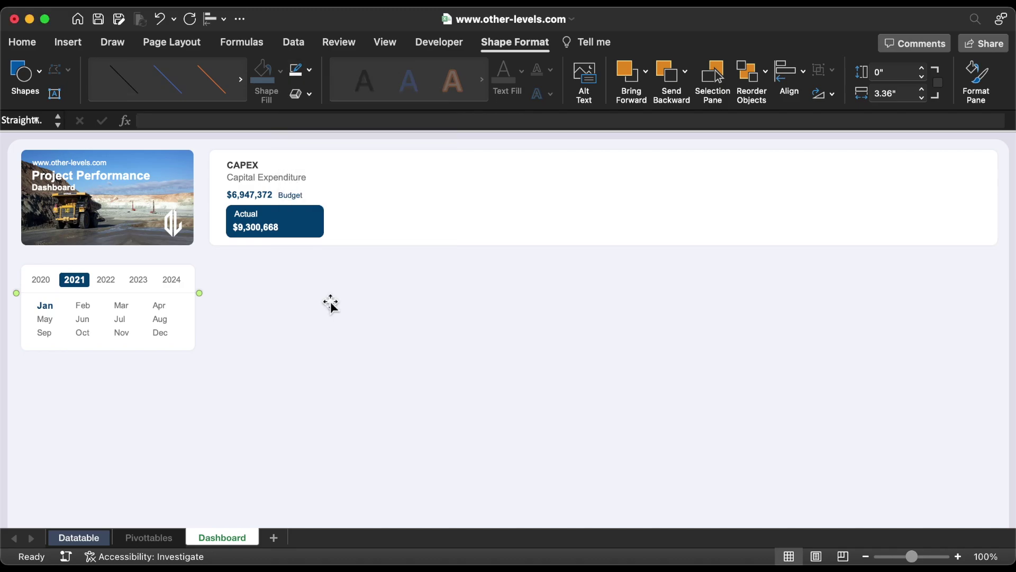
click(310, 70)
mouse_move(349, 347)
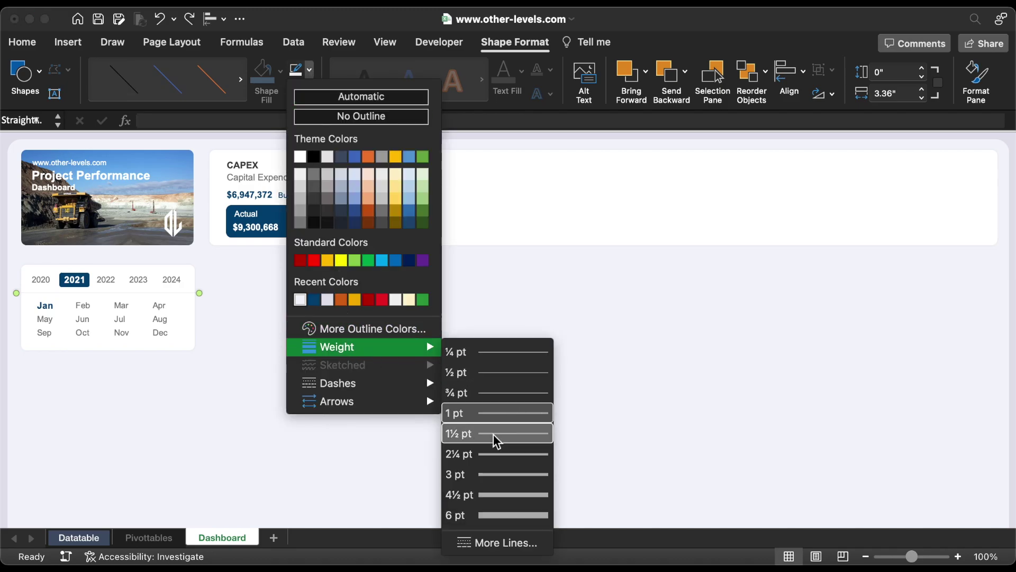
click(494, 435)
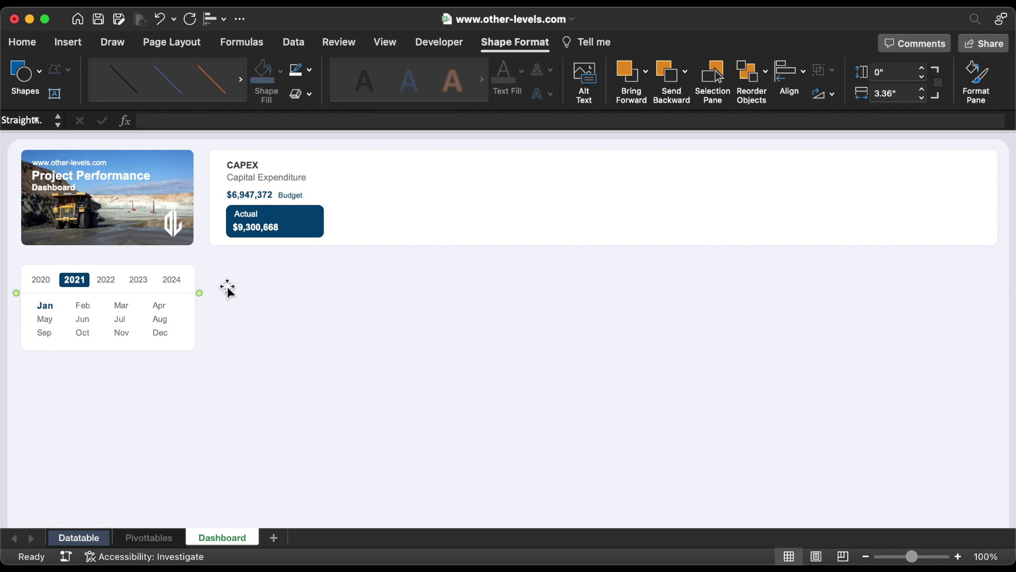
Duplicate the slicer divider line, reshape the copy into a ¾ pt vertical line about 0.3" high, and place it beside the actual amount.
key(super+d)
drag(197, 307, 296, 210)
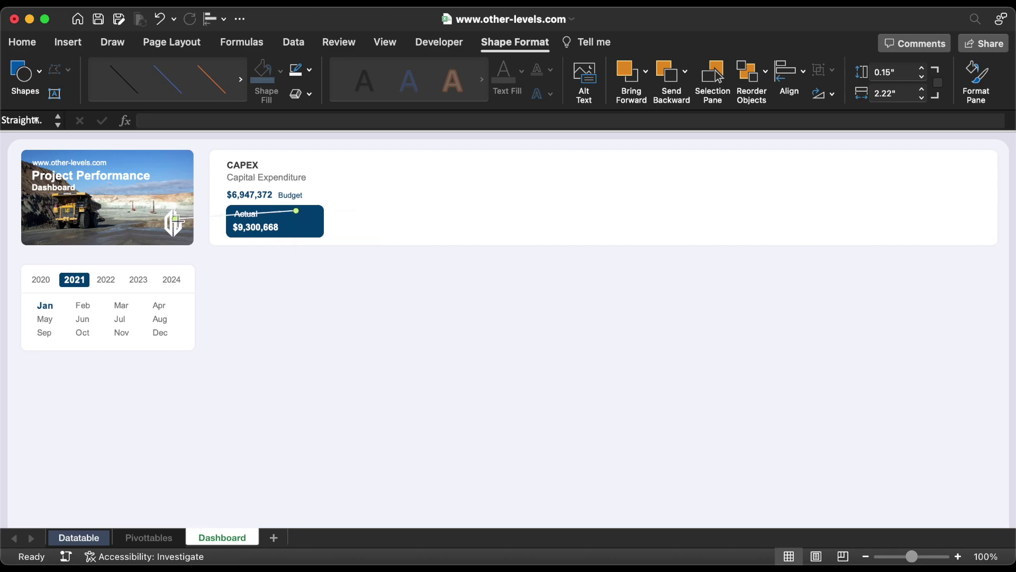
drag(174, 218, 296, 237)
click(310, 69)
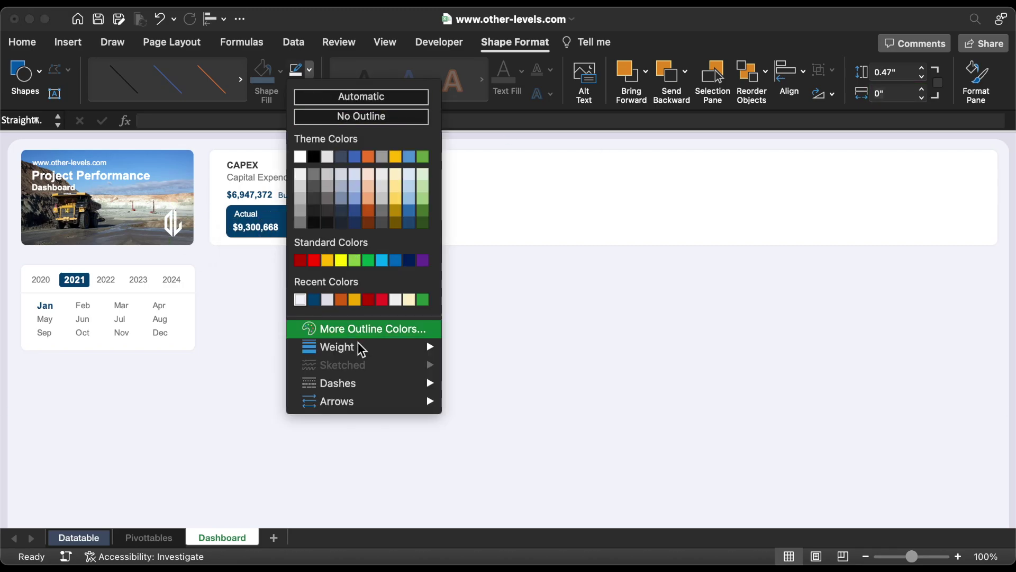
mouse_move(358, 347)
click(493, 394)
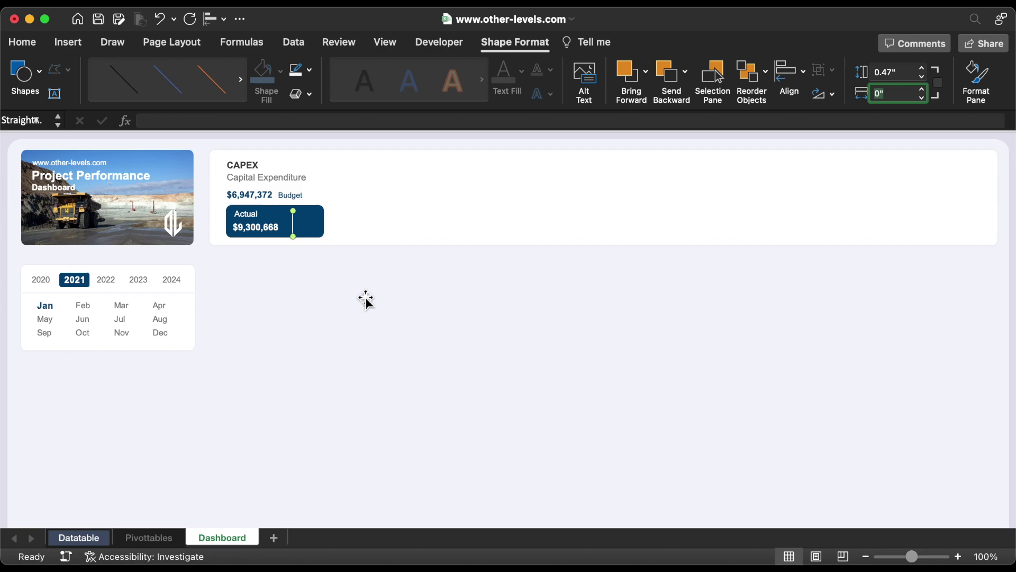
drag(295, 237, 291, 227)
Align the vertical divider line and the blue rectangle to each other's vertical middle.
click(317, 223)
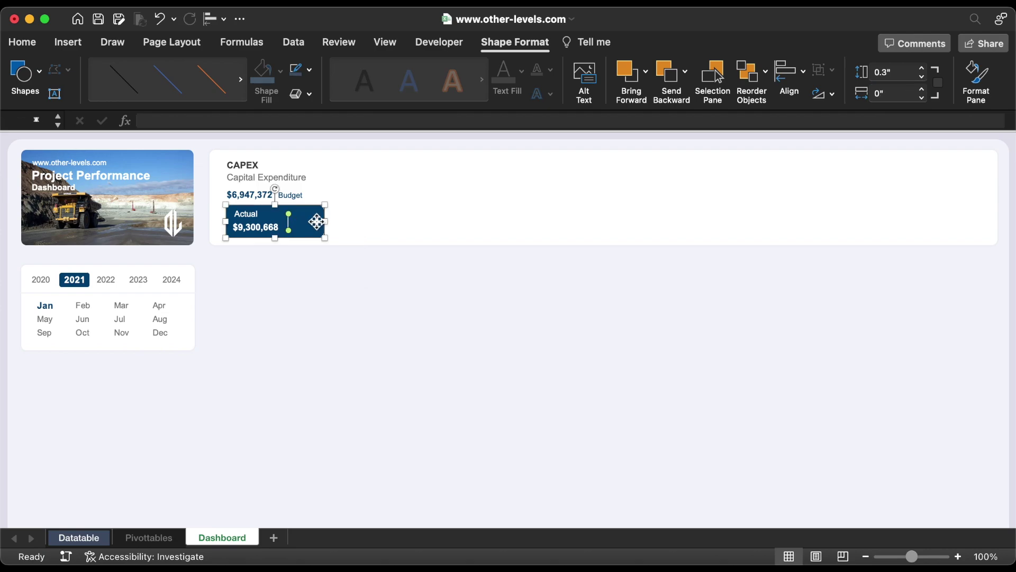
click(212, 21)
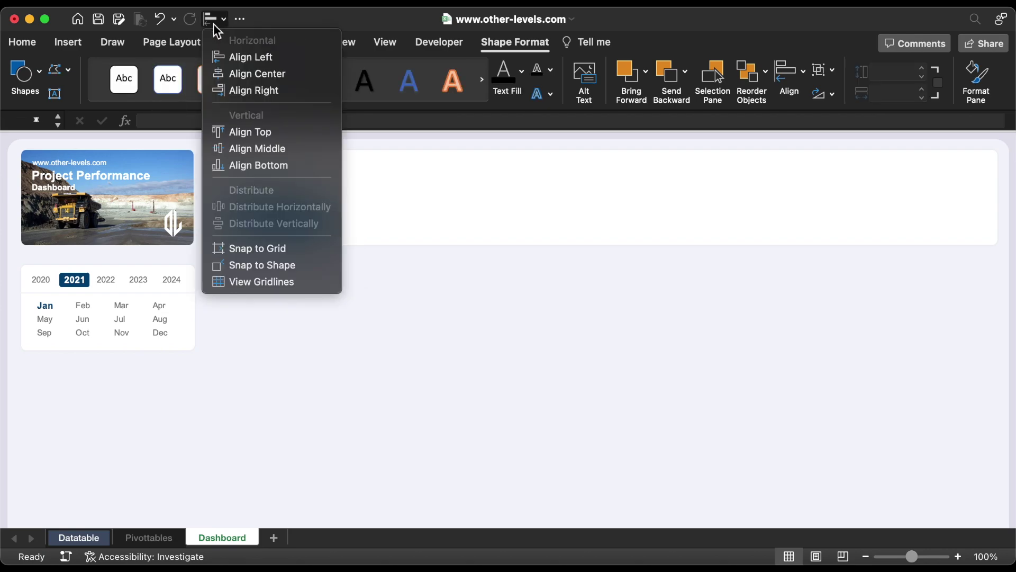
click(265, 148)
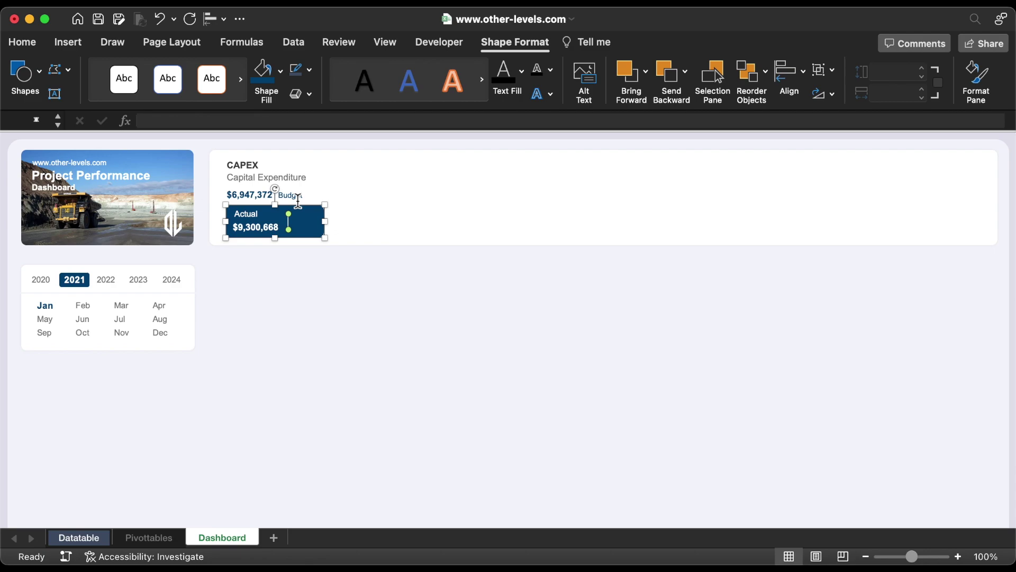
Duplicate the actual amount text box and place the copy to the right of the vertical divider.
click(270, 230)
key(super+d)
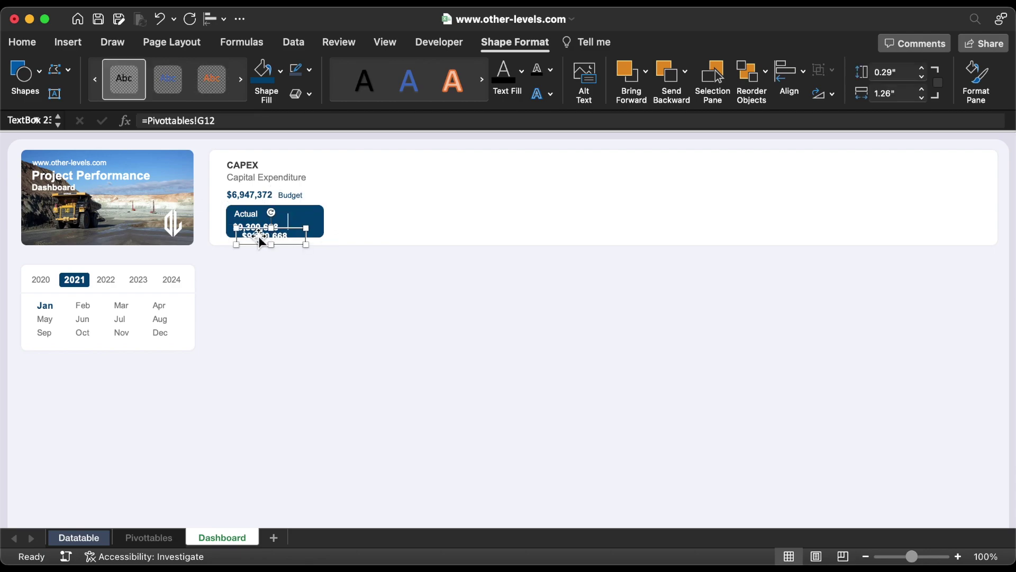
drag(258, 236, 308, 220)
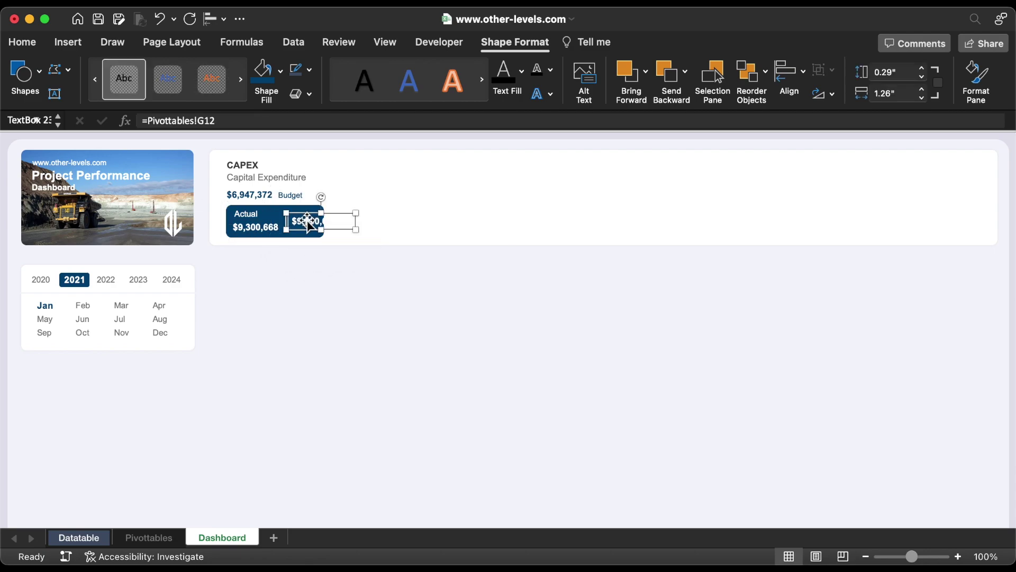
On the Pivottables sheet, enter the labels "OPEX Percentage" in I9 and "CAPEX Percentage" in I11.
click(169, 536)
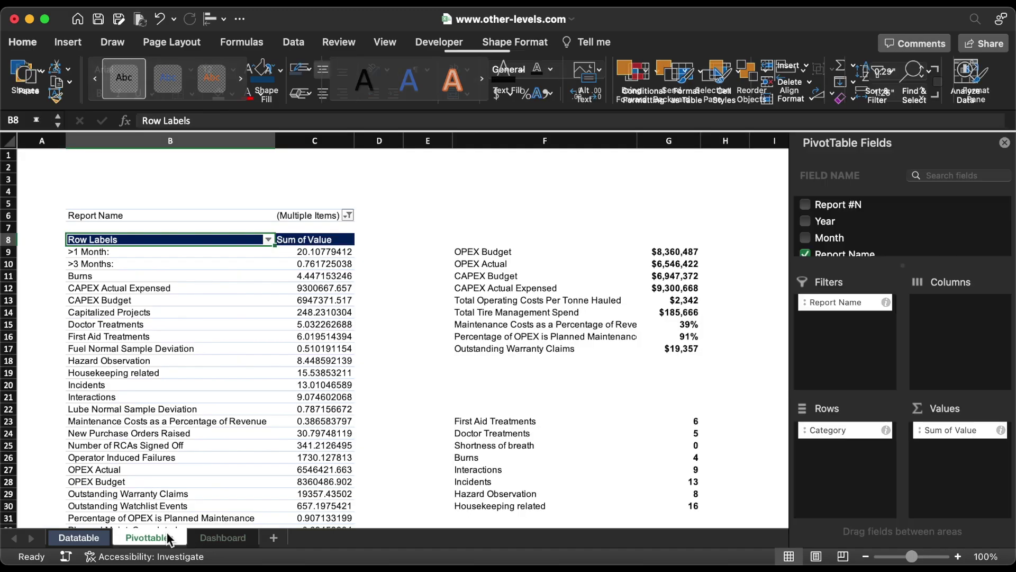
scroll(454, 402, right, 6)
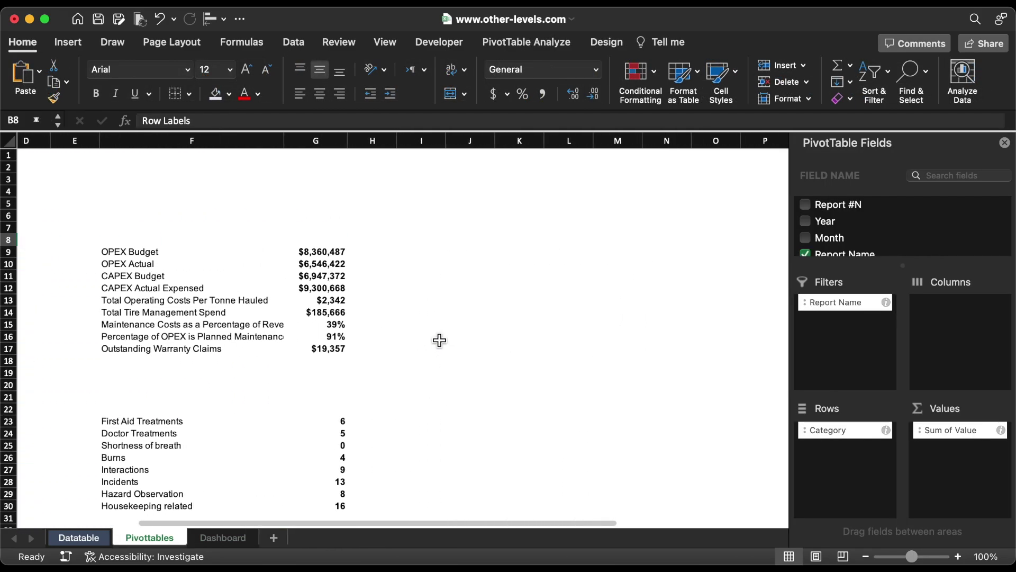
click(421, 252)
double_click(423, 253)
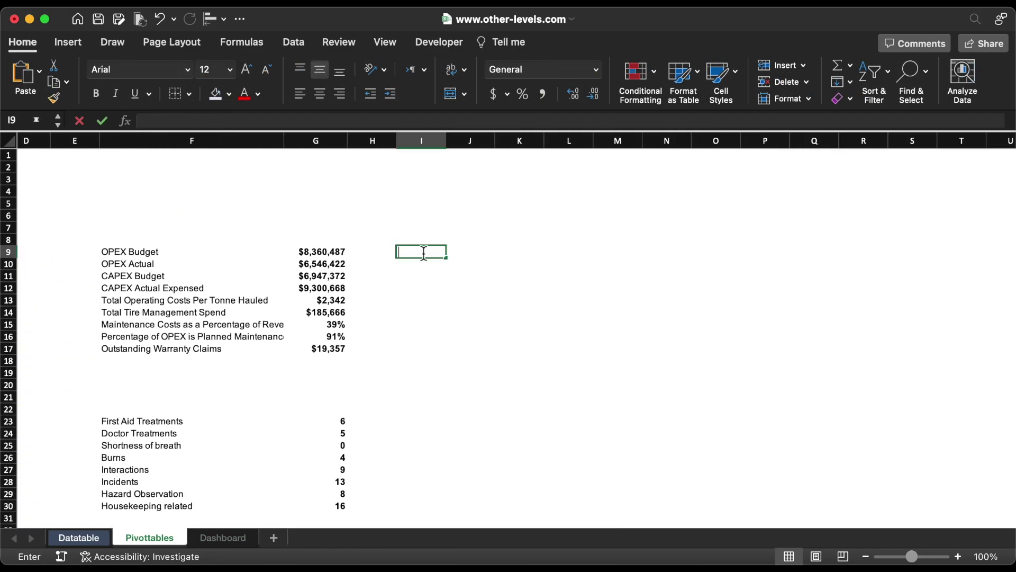
text(OPEX Percentage)
click(418, 281)
text(CAPE)
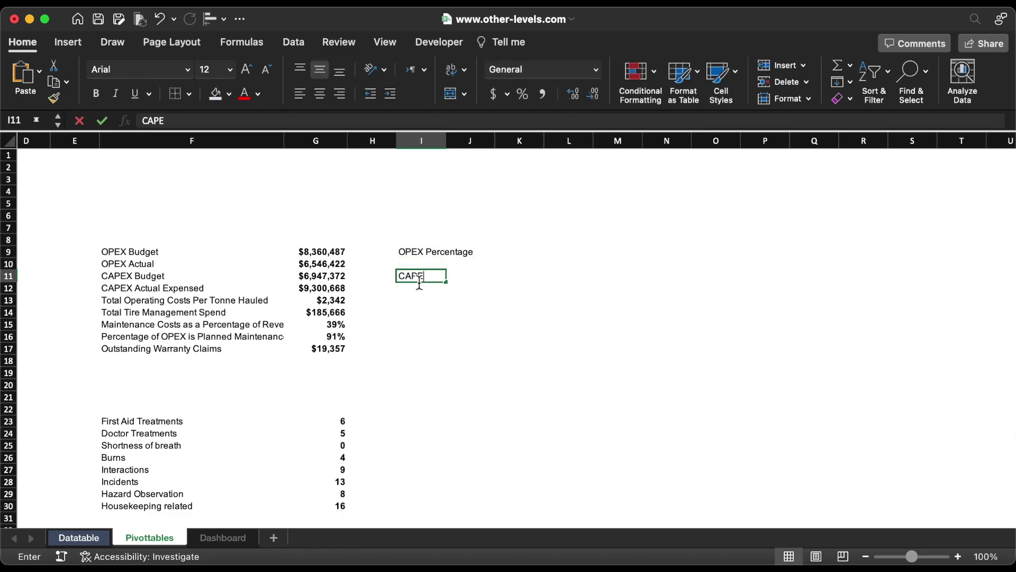
text(X Percentage)
key(Return)
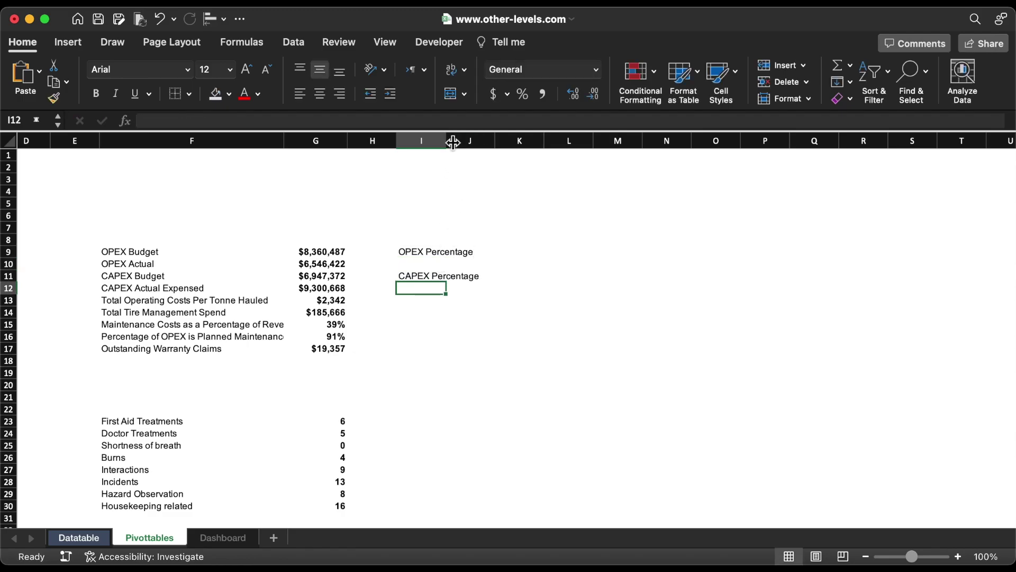
Widen column I to fit its labels and enter the OPEX percentage formula =G10/G9 in J9.
drag(450, 141, 484, 212)
click(501, 255)
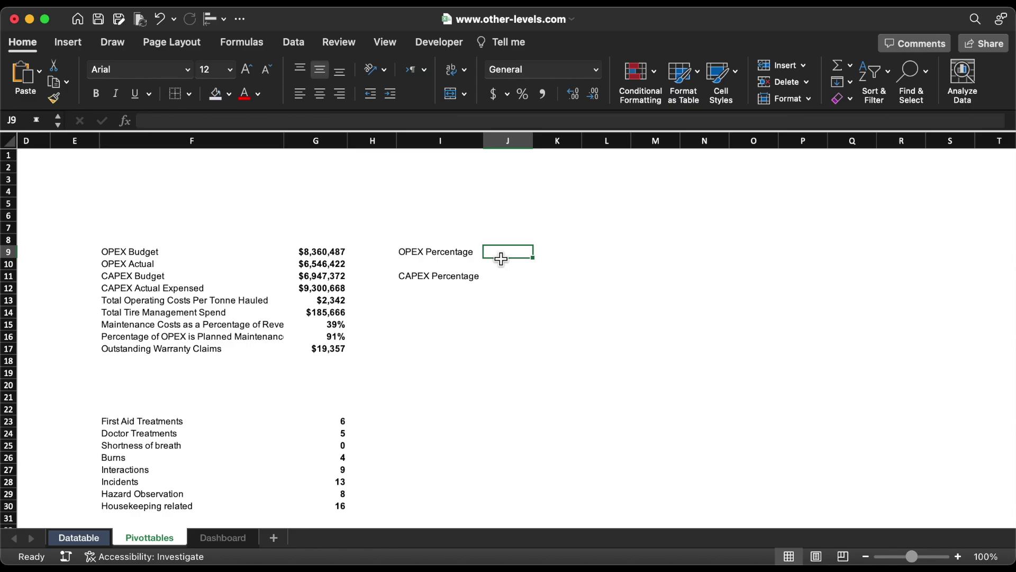
text(=)
click(334, 267)
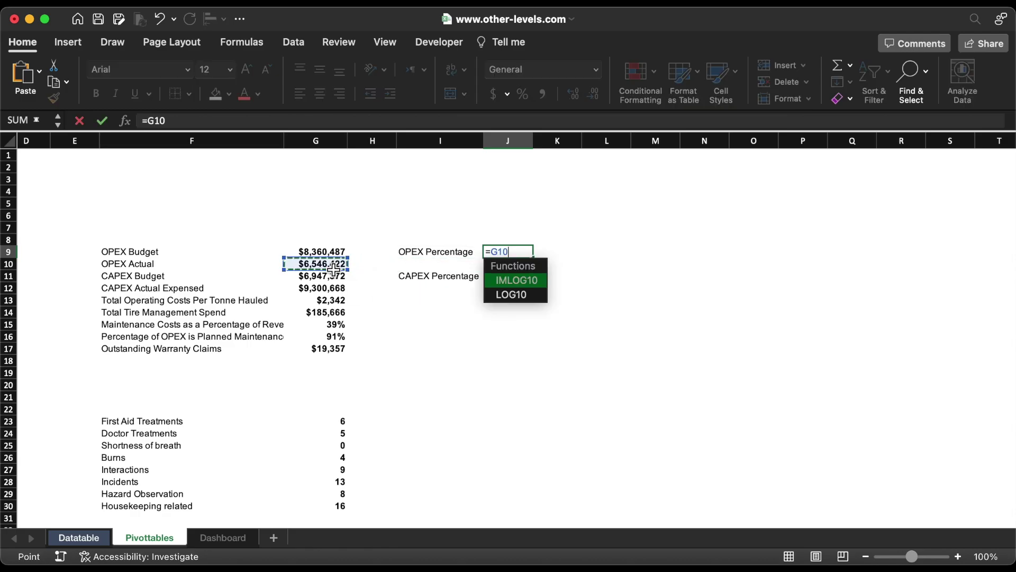
text(/)
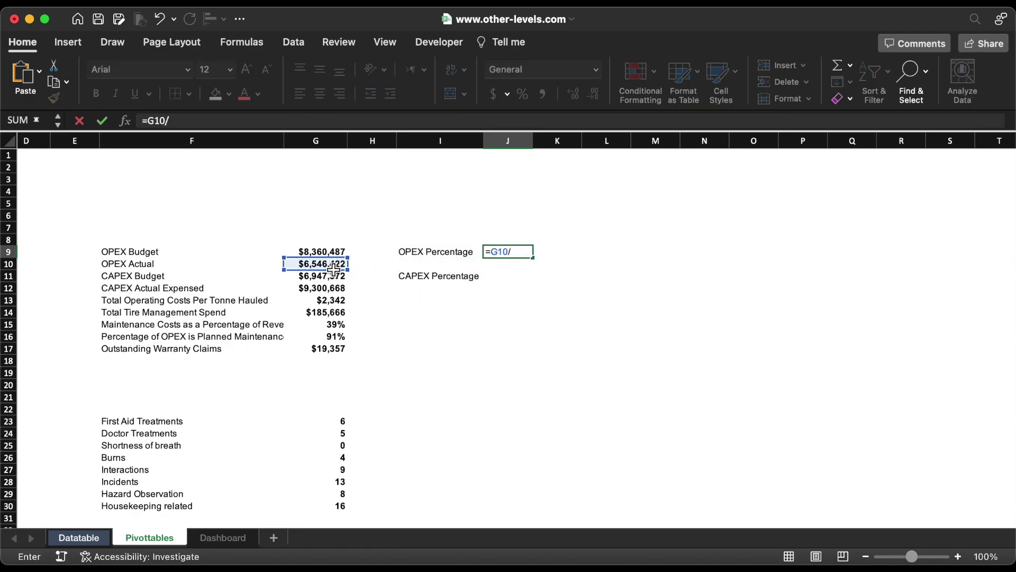
click(332, 251)
key(Return)
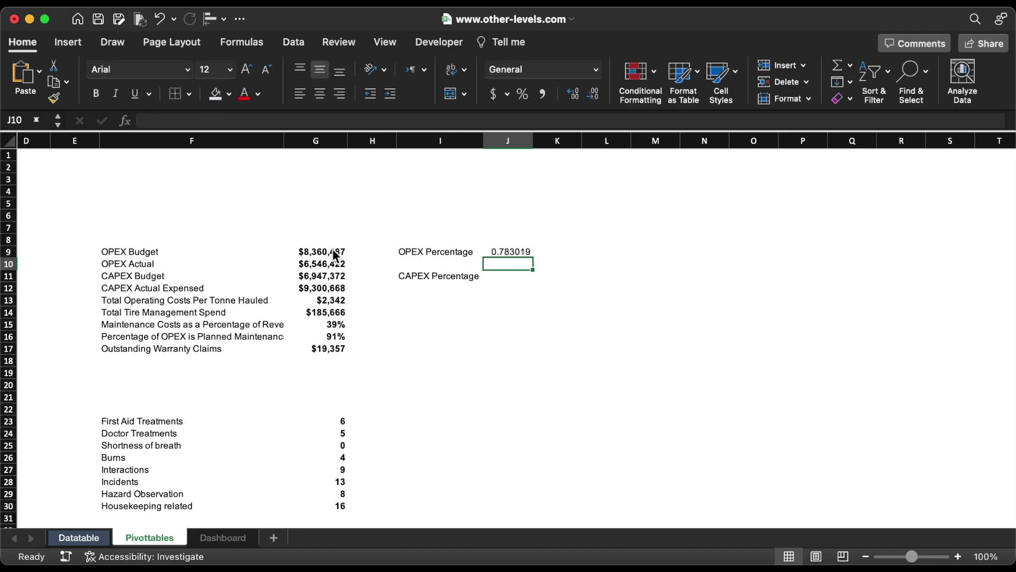
Enter the CAPEX percentage formula =G12/G11 in J11.
click(512, 279)
text(=)
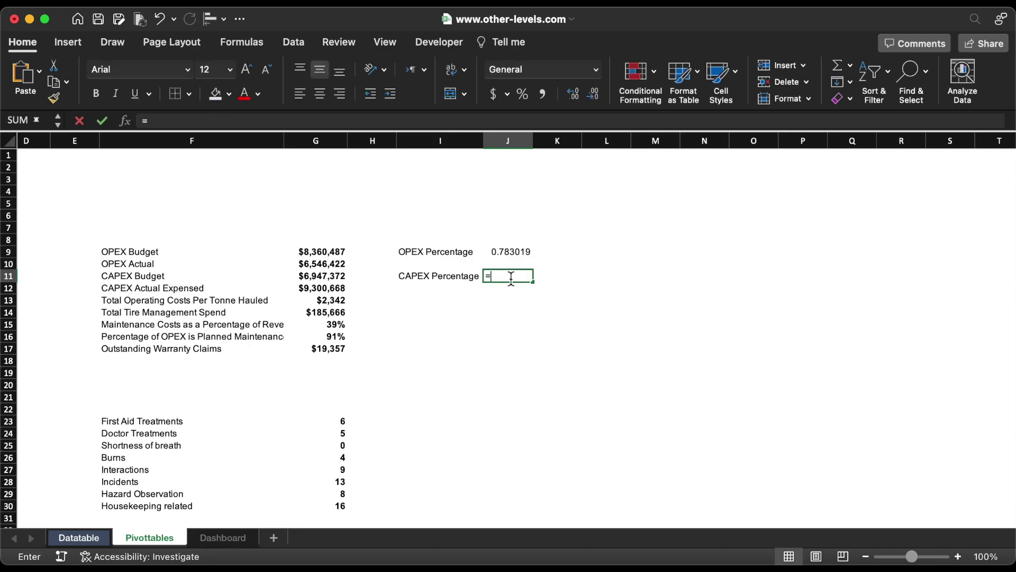
click(343, 288)
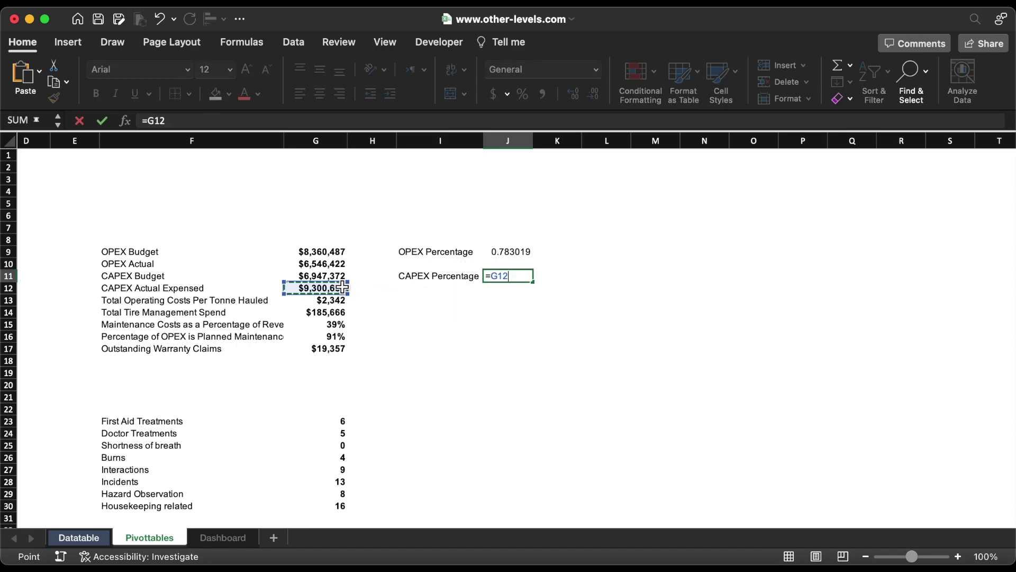
text(/)
click(332, 276)
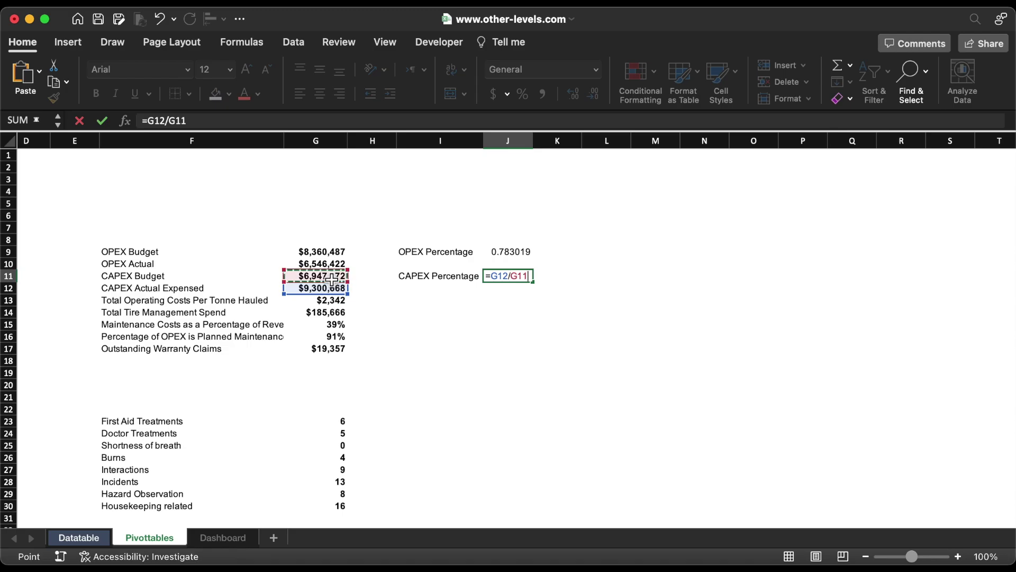
key(Return)
Format cells J9 and J11 as percentages.
click(506, 257)
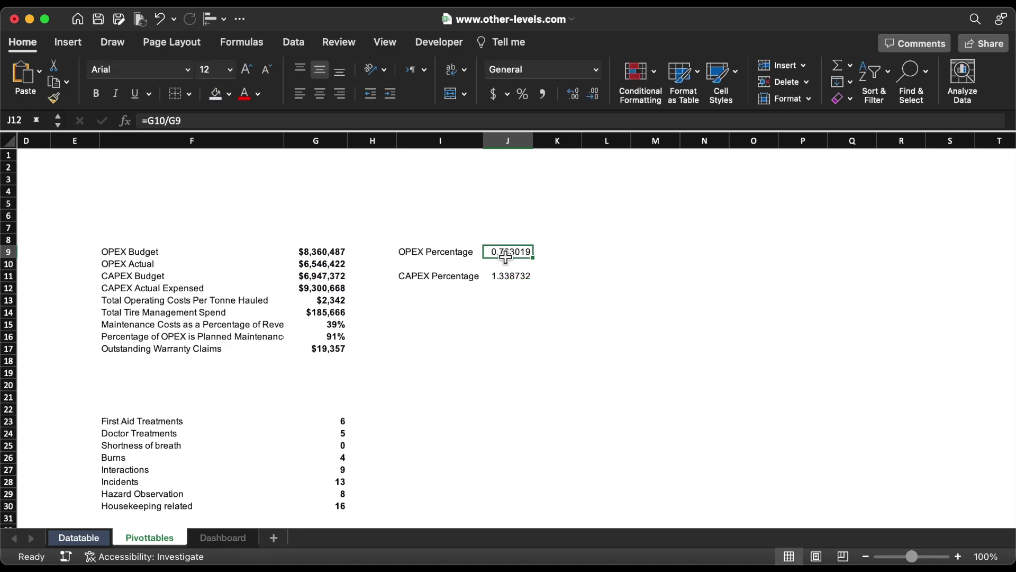
super+click(513, 281)
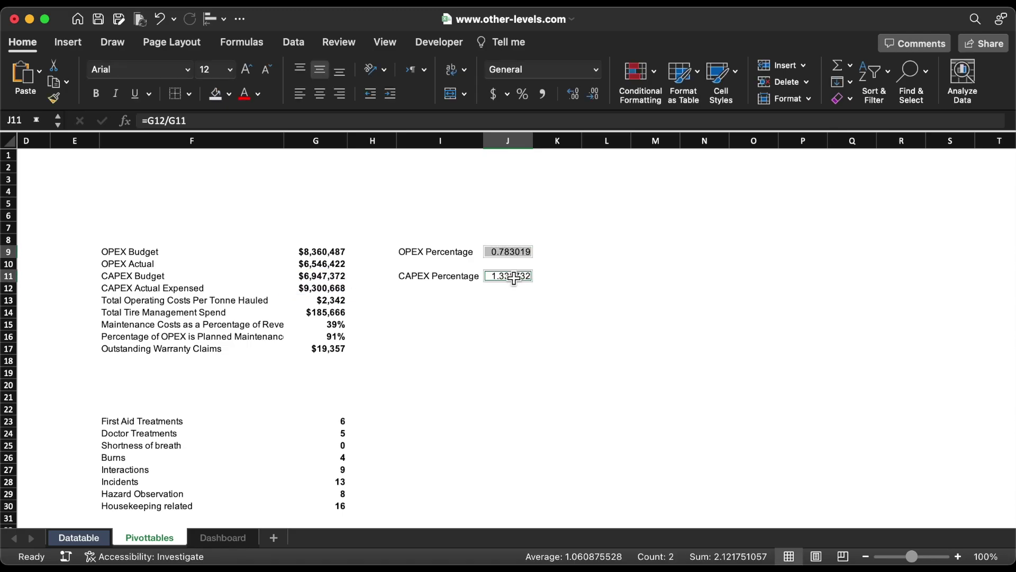
click(523, 94)
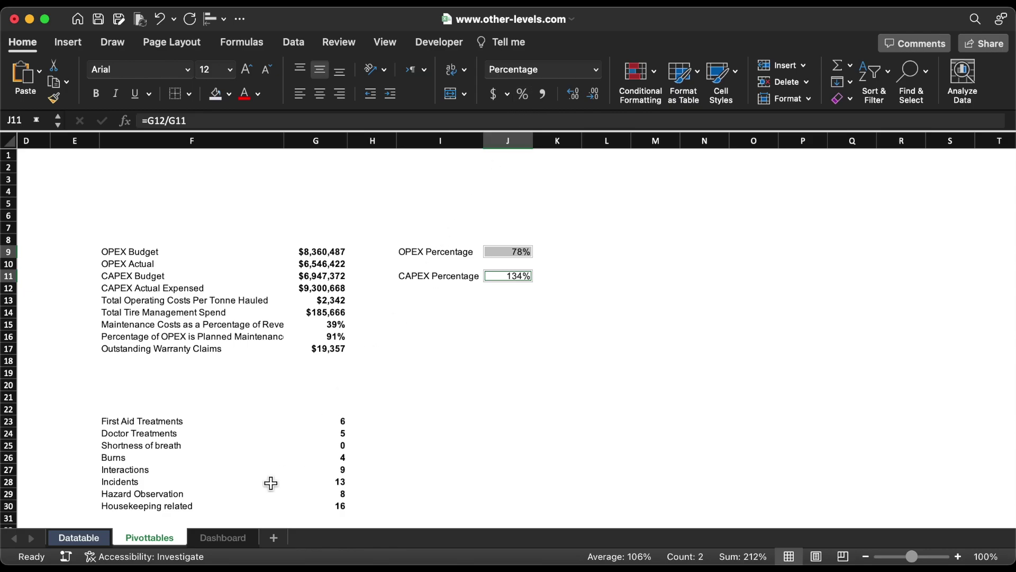
On the Dashboard sheet, link the copied text box beside the vertical divider to the CAPEX percentage with =Pivottables!J11.
click(224, 535)
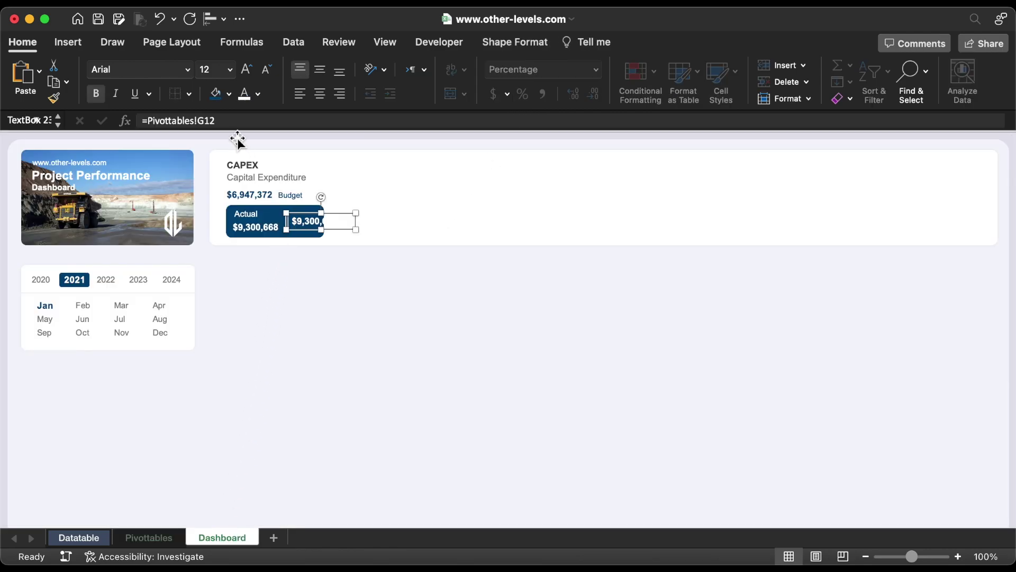
triple_click(231, 120)
text(=)
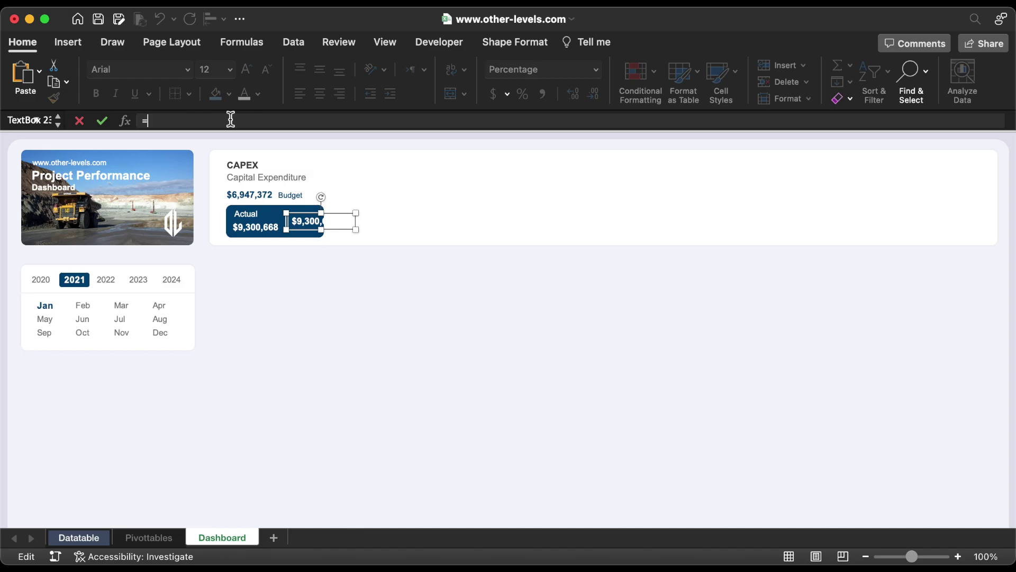
click(168, 536)
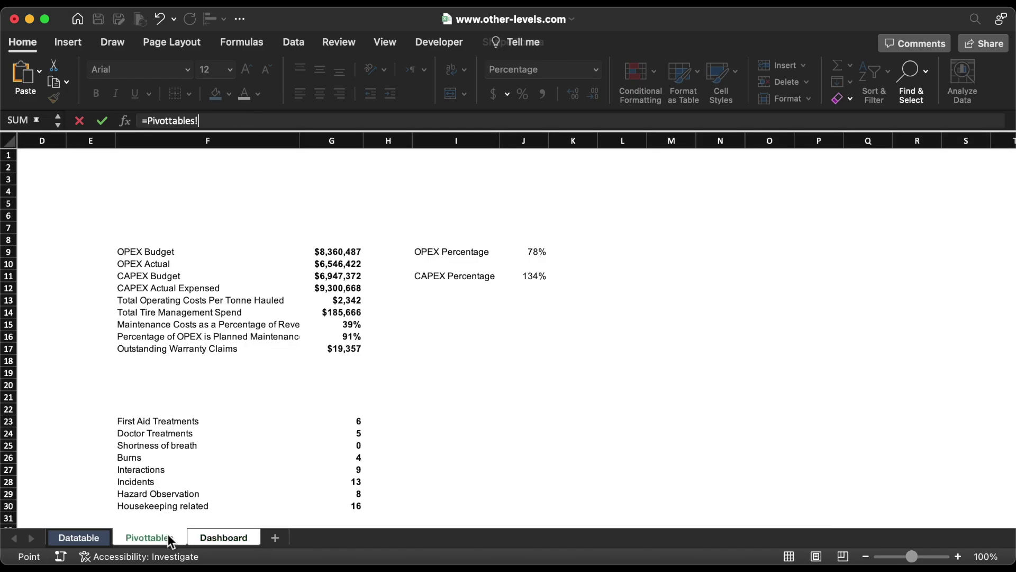
click(533, 279)
key(Return)
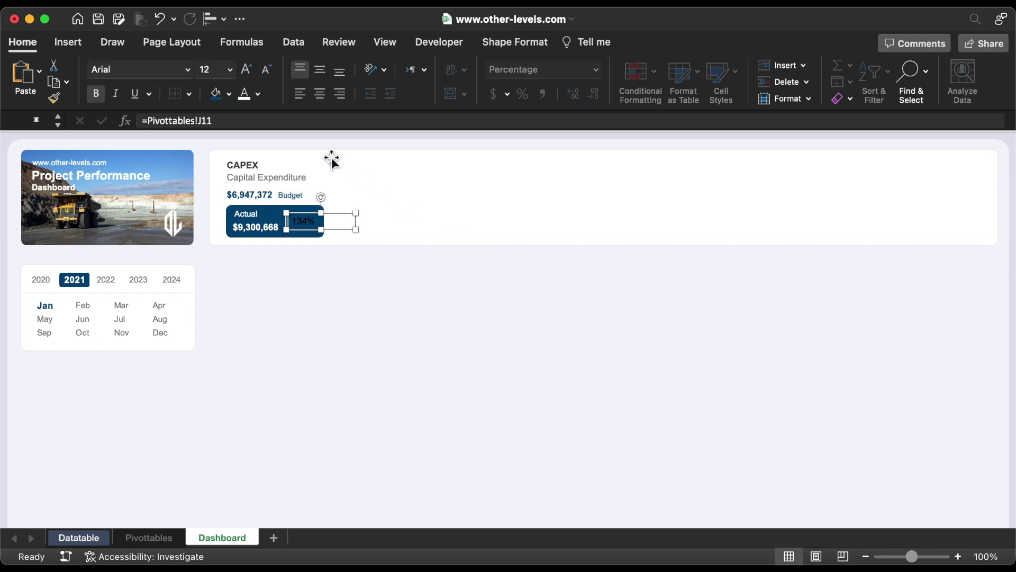
Format the CAPEX percentage text box as 14 pt bold gold, narrow the box, and align its text to the vertical middle.
click(246, 69)
click(259, 92)
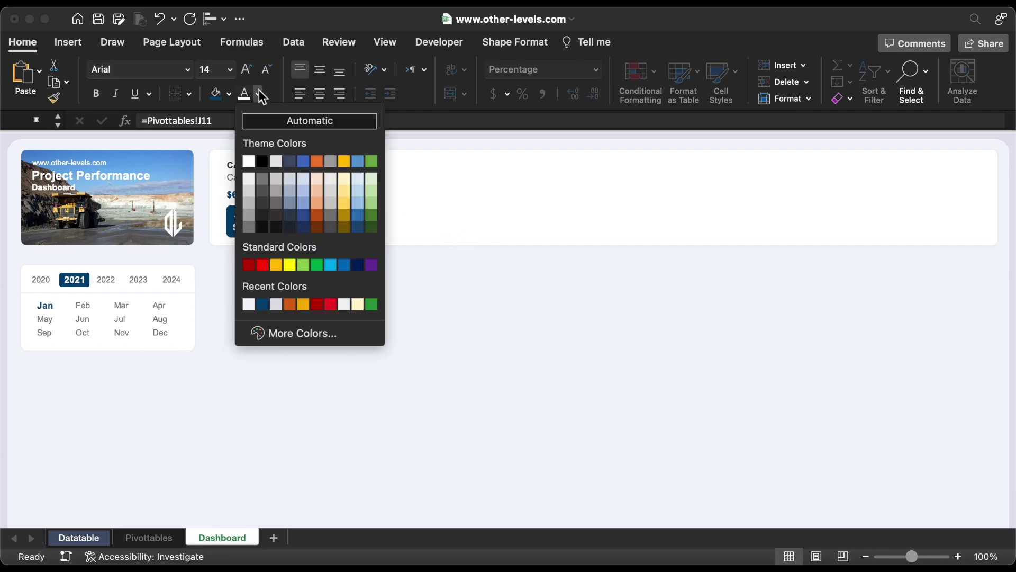
click(308, 304)
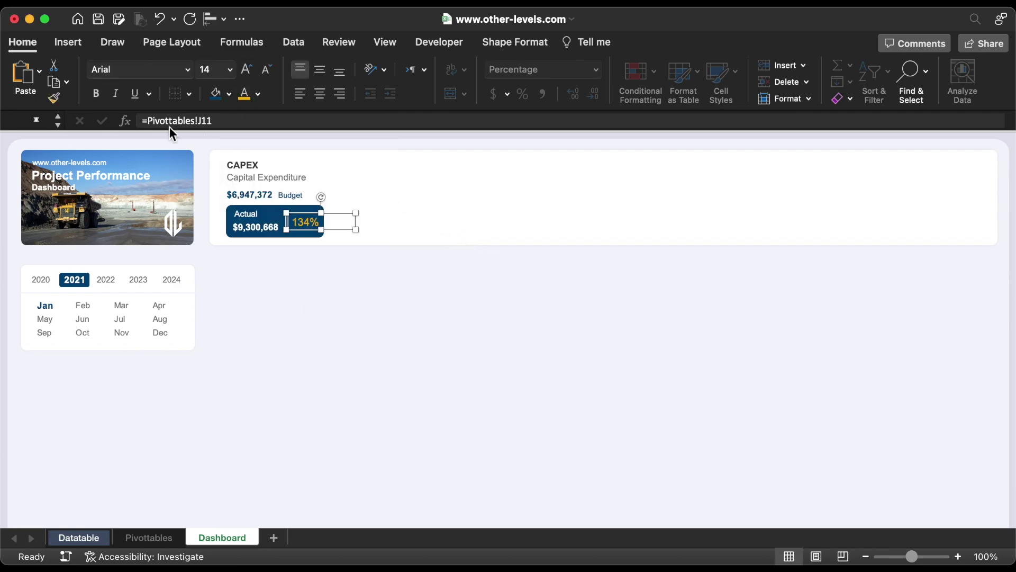
click(97, 92)
drag(355, 232, 329, 234)
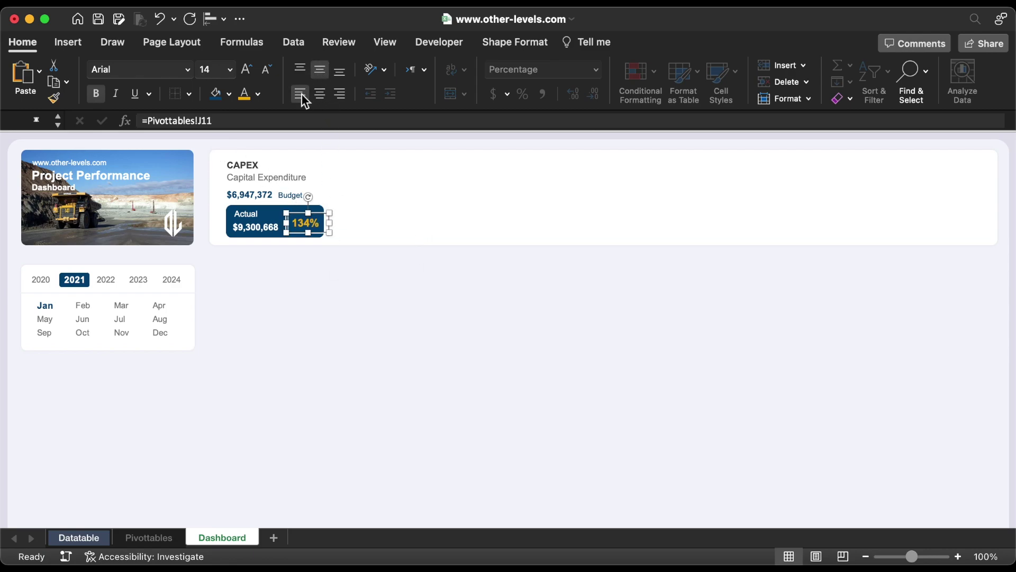
key(Escape)
On the Pivottables sheet, outline the OPEX Percentage cells I9:J9 with a thin gray outside border.
click(147, 537)
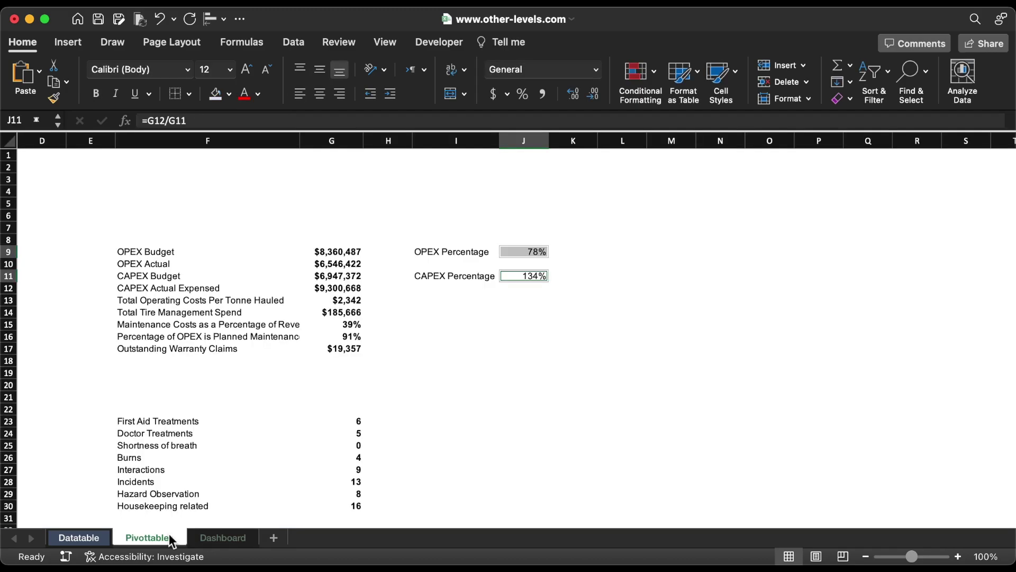
drag(450, 252, 536, 253)
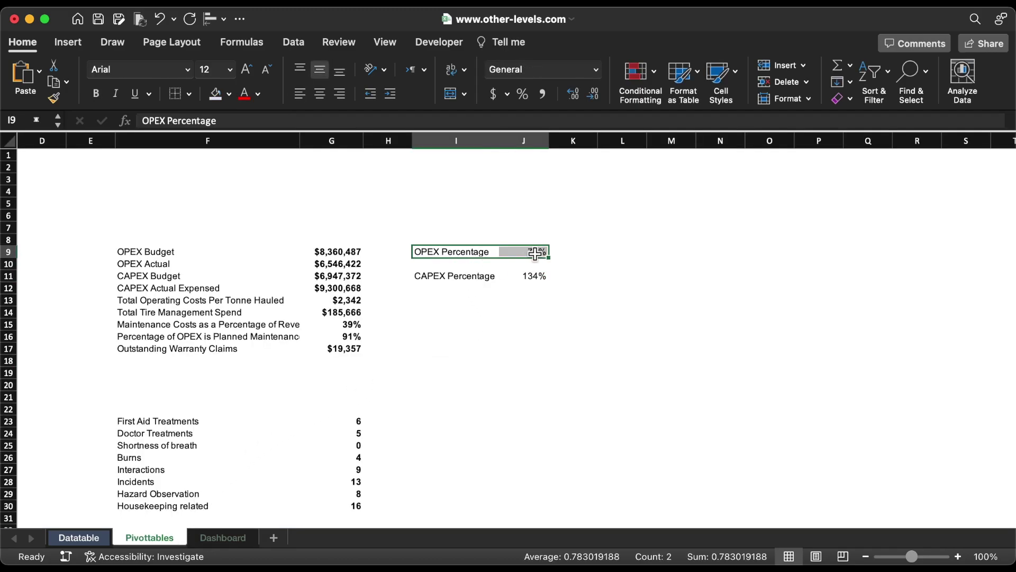
click(189, 94)
mouse_move(261, 479)
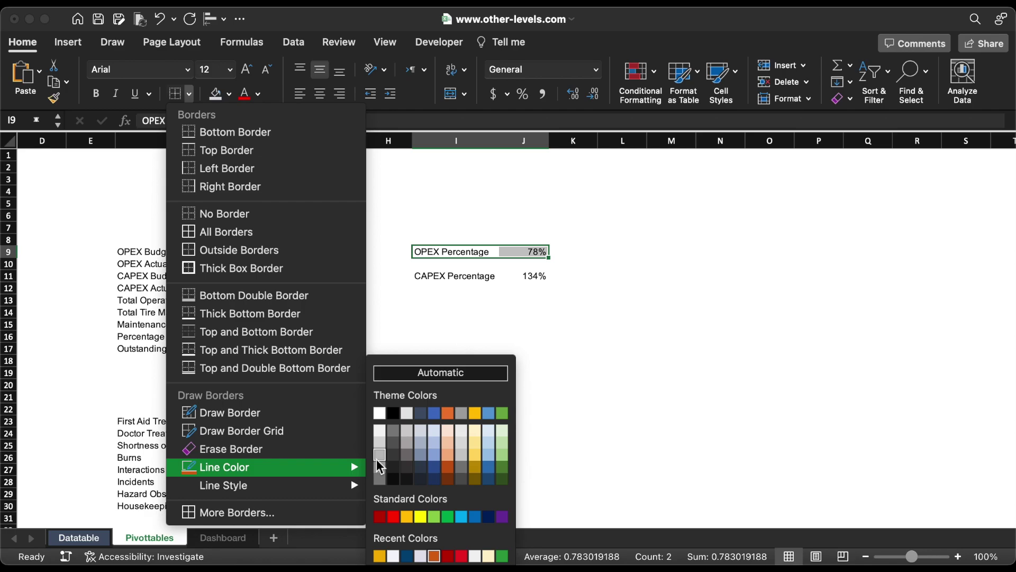
click(384, 462)
click(189, 94)
mouse_move(311, 491)
click(443, 383)
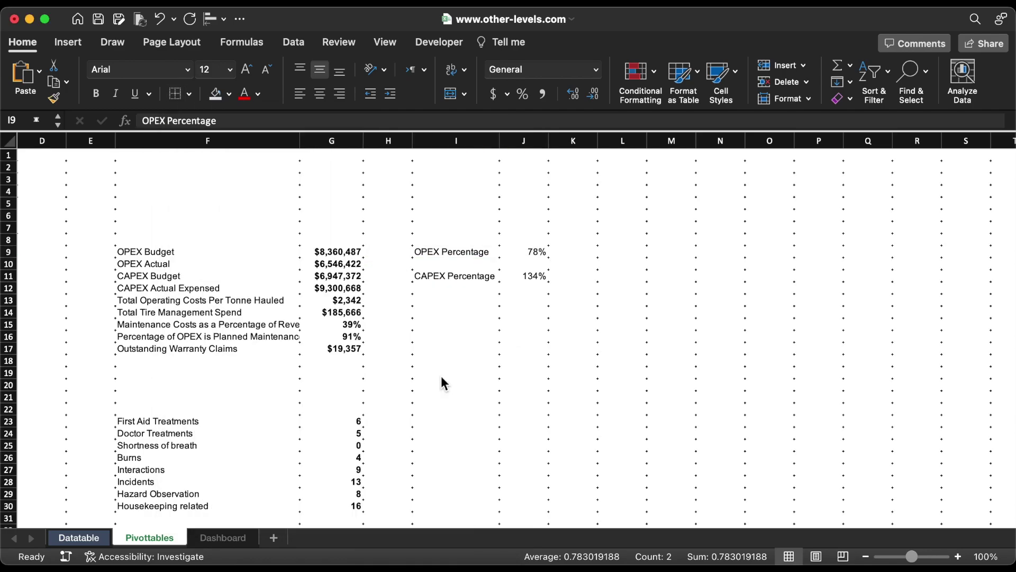
click(188, 94)
click(242, 250)
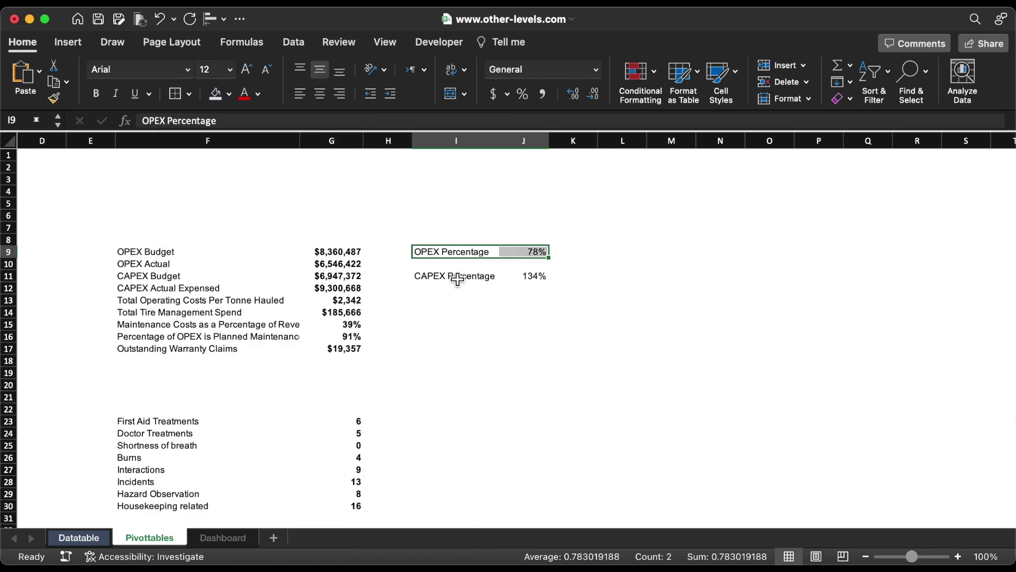
Outline the CAPEX Percentage cells and the OPEX/CAPEX amounts, then separate the operating cost rows with a blank row and outline them too.
drag(455, 275, 530, 276)
drag(345, 252, 185, 286)
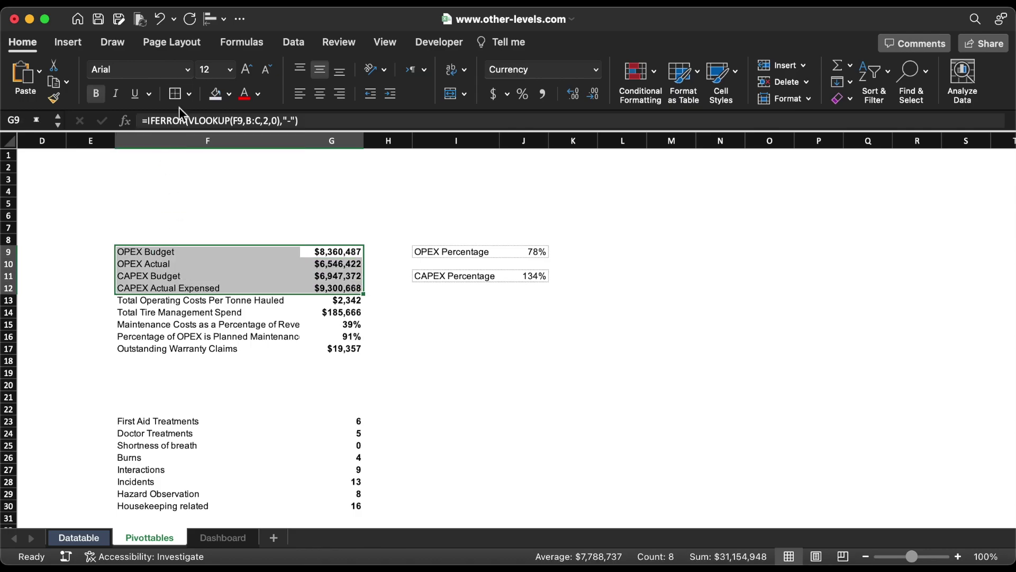
drag(341, 301, 214, 362)
click(386, 312)
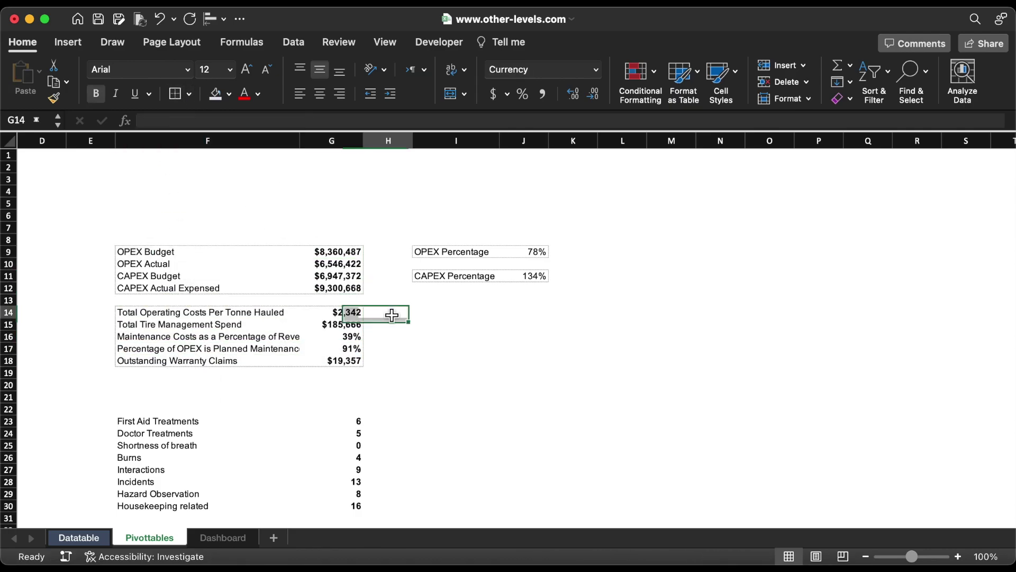
Outline the First Aid Treatments to Housekeeping related block and the Operator Induced Failures to Stock Outs block with outside borders.
scroll(439, 324, down, 6)
scroll(439, 323, left, 1)
scroll(438, 324, up, 5)
scroll(439, 323, left, 2)
drag(683, 407, 519, 493)
click(176, 95)
scroll(808, 264, down, 10)
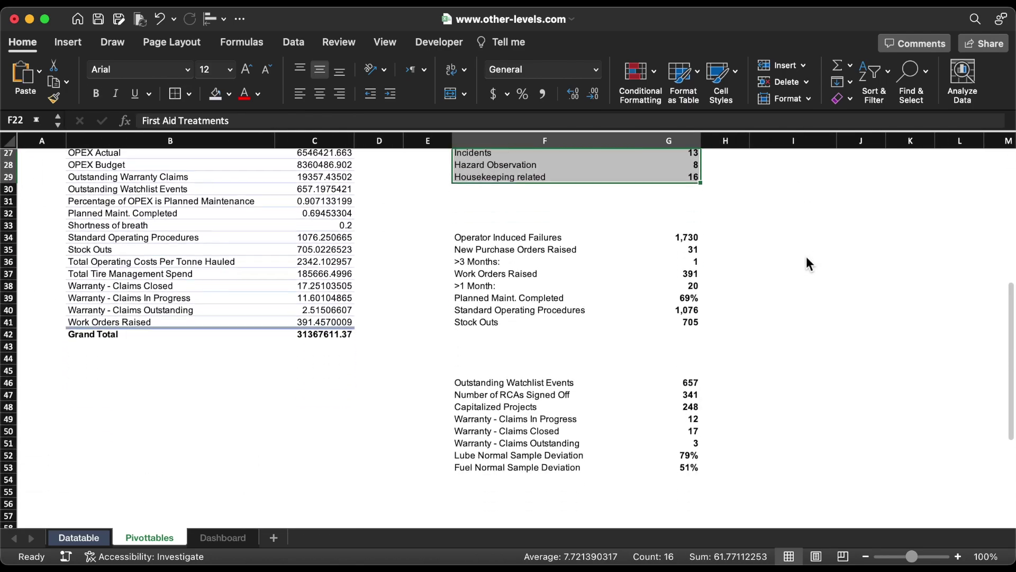
drag(468, 241, 683, 323)
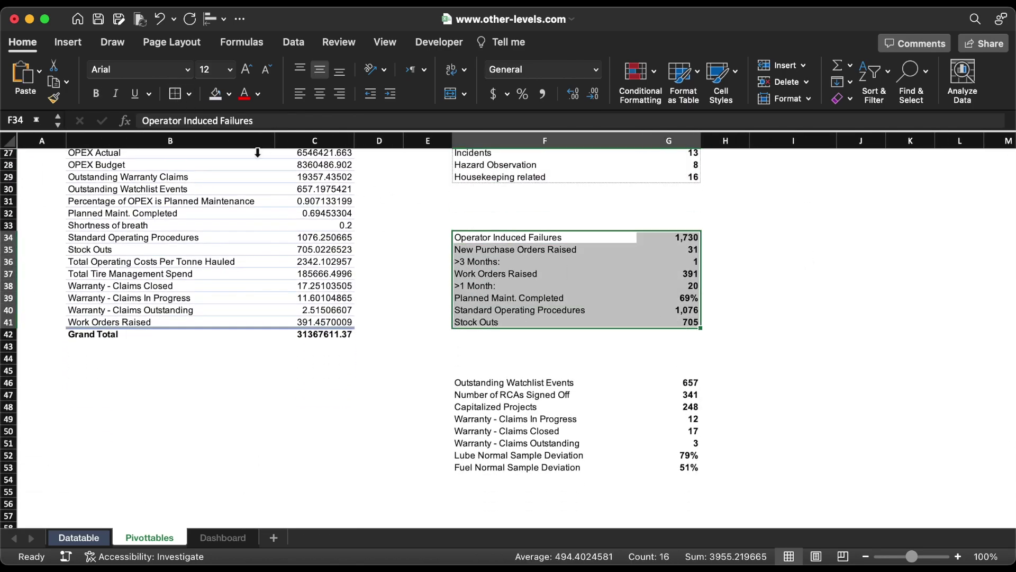
Split the last list with blank rows into watchlist/projects, warranty claims and sample deviation groups, and outline each group.
scroll(588, 379, down, 4)
drag(683, 367, 477, 317)
drag(540, 312, 654, 396)
drag(529, 329, 659, 353)
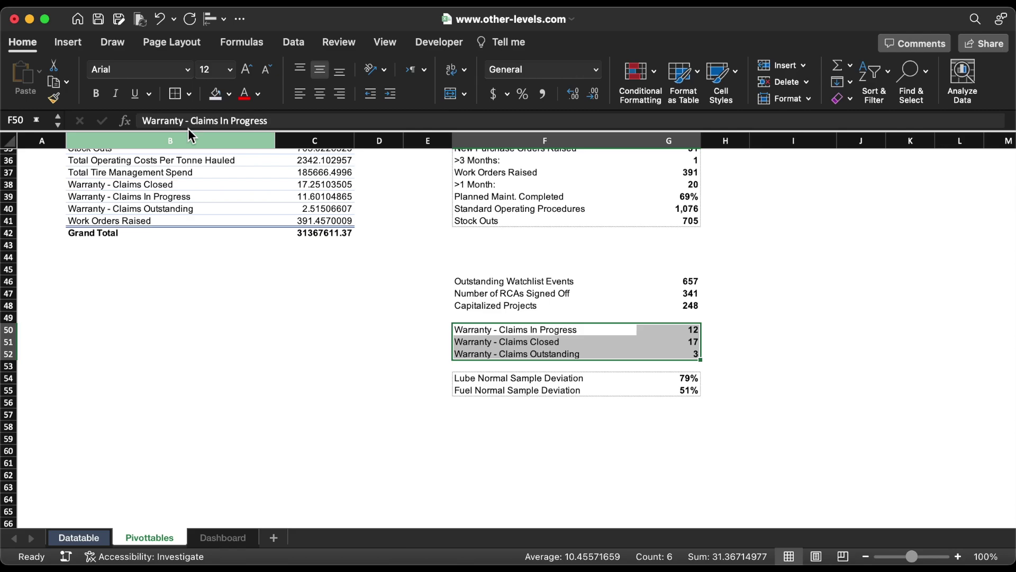
drag(493, 283, 680, 307)
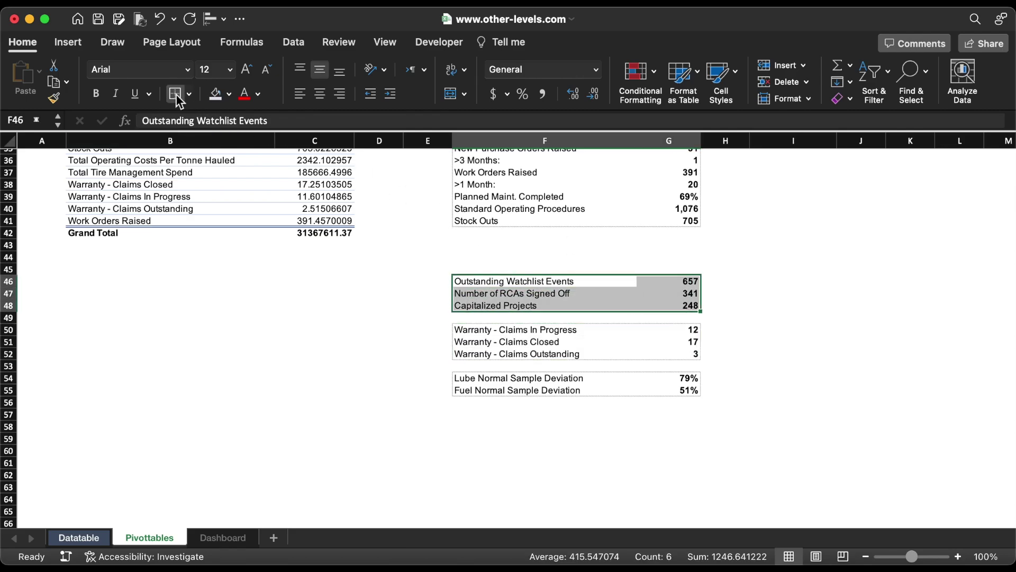
Center the values in column G and set the font color of columns F and G to dark blue.
click(668, 140)
scroll(686, 271, up, 10)
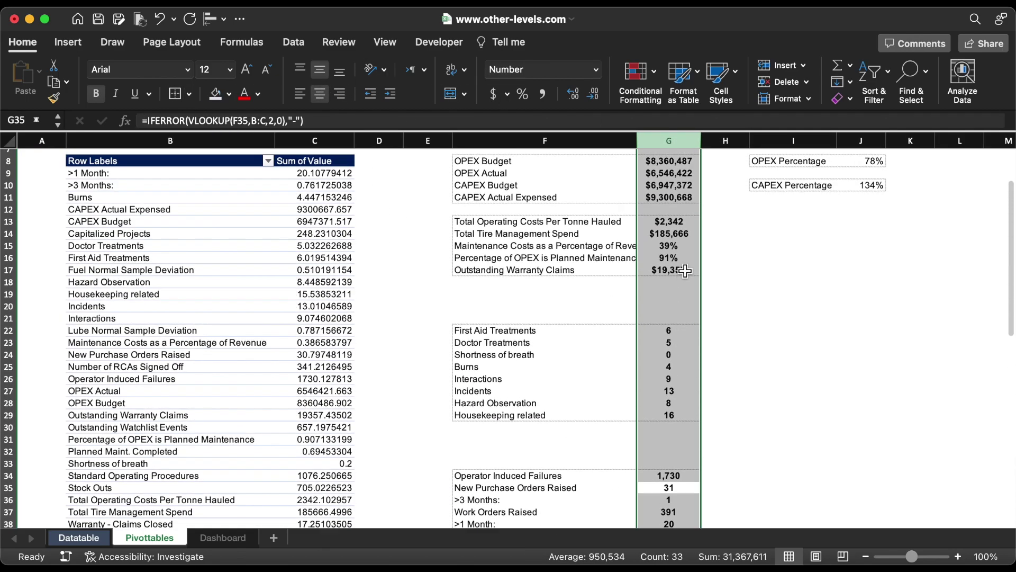
scroll(686, 271, up, 3)
drag(668, 140, 546, 141)
click(259, 93)
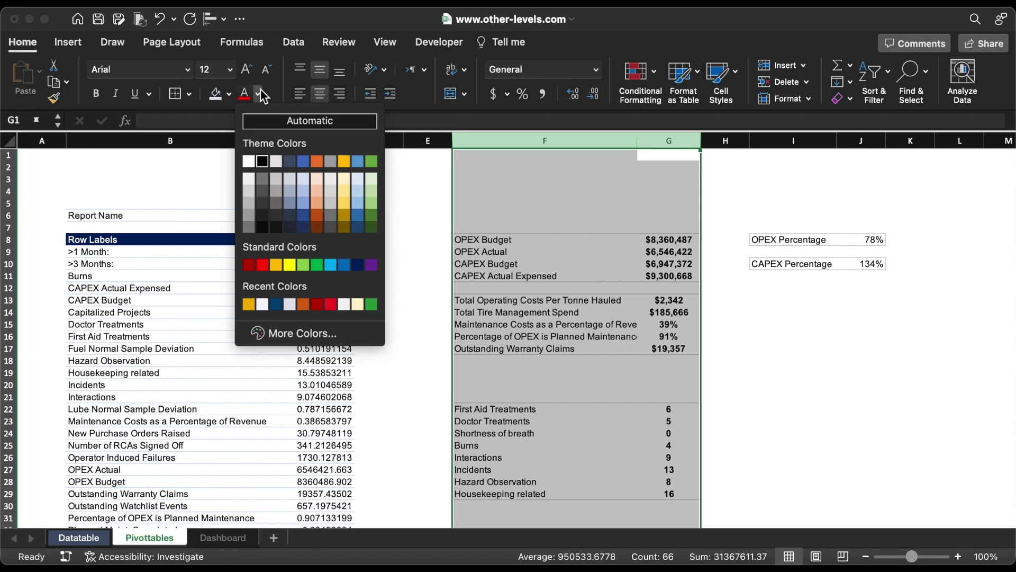
click(283, 306)
click(572, 209)
Make column J bold and narrow it to fit the percentages.
click(861, 141)
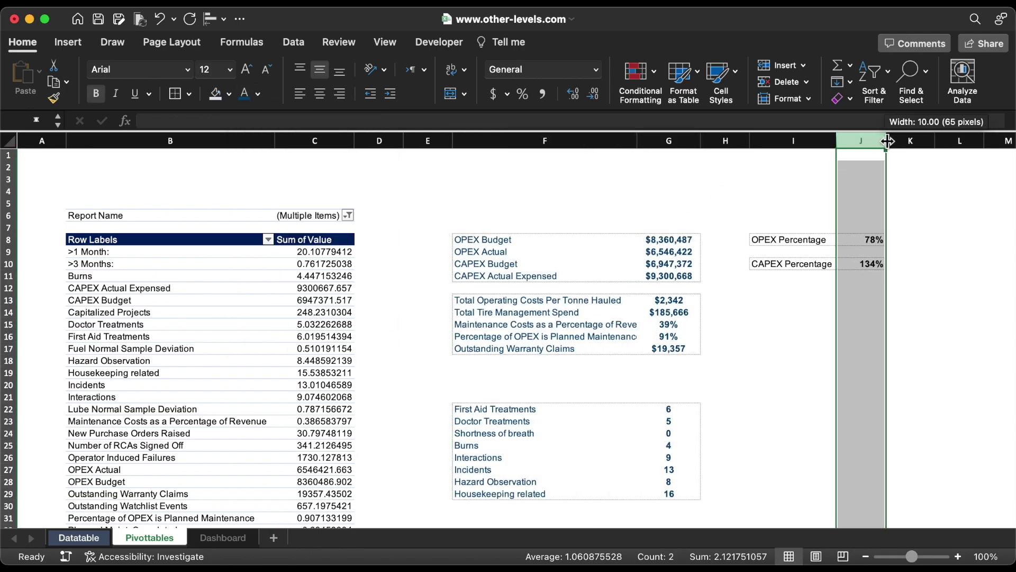
drag(888, 140, 866, 140)
click(794, 267)
click(793, 299)
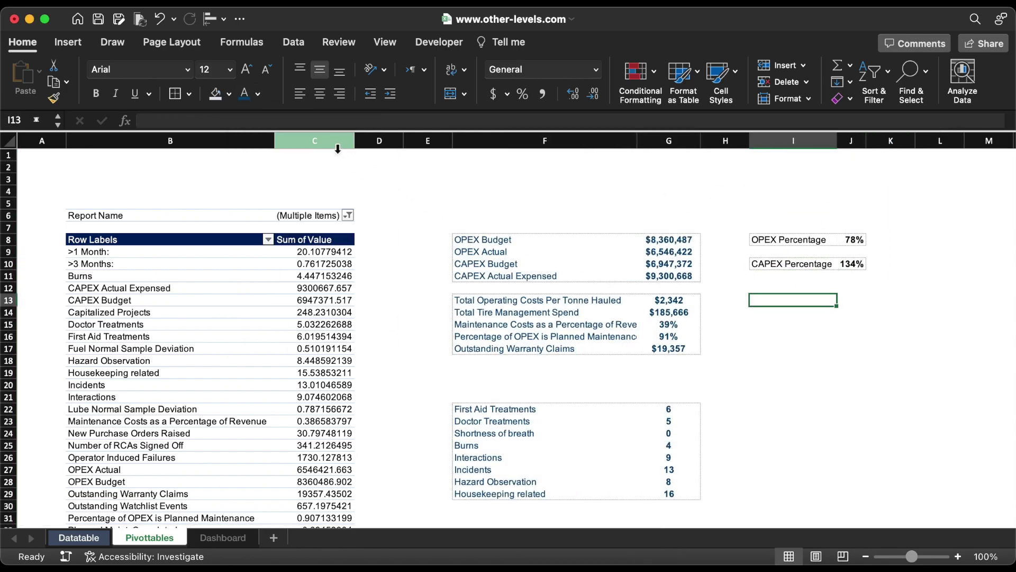
Copy the pivot table columns B:C and paste them starting at column M.
drag(338, 145, 261, 143)
key(super+c)
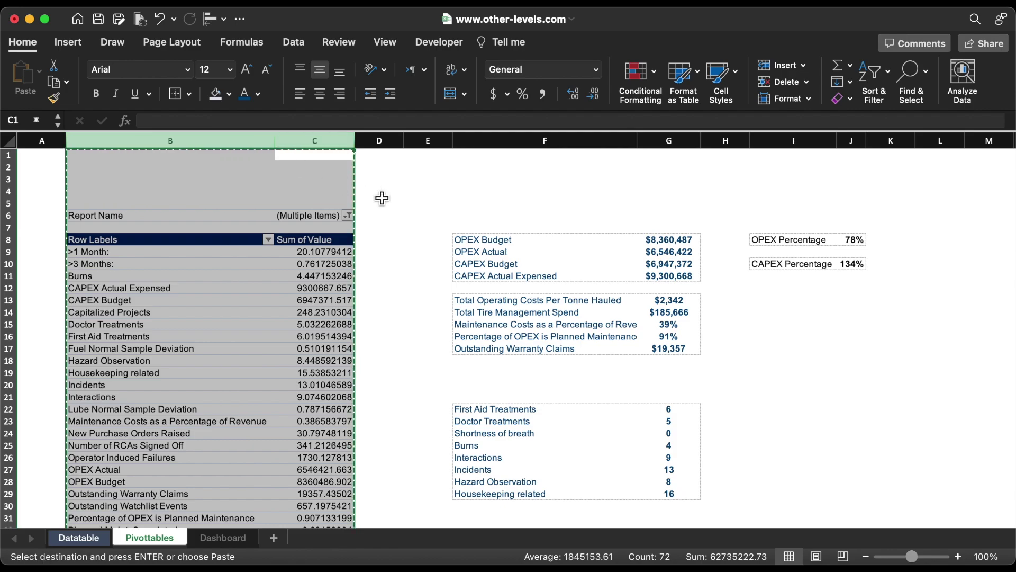
scroll(383, 198, right, 10)
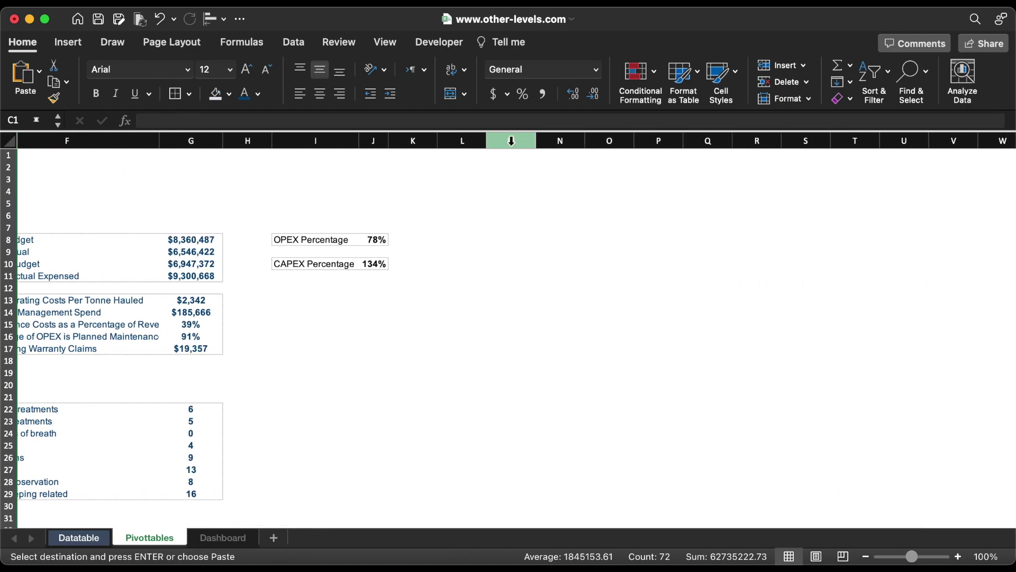
click(511, 141)
key(super+v)
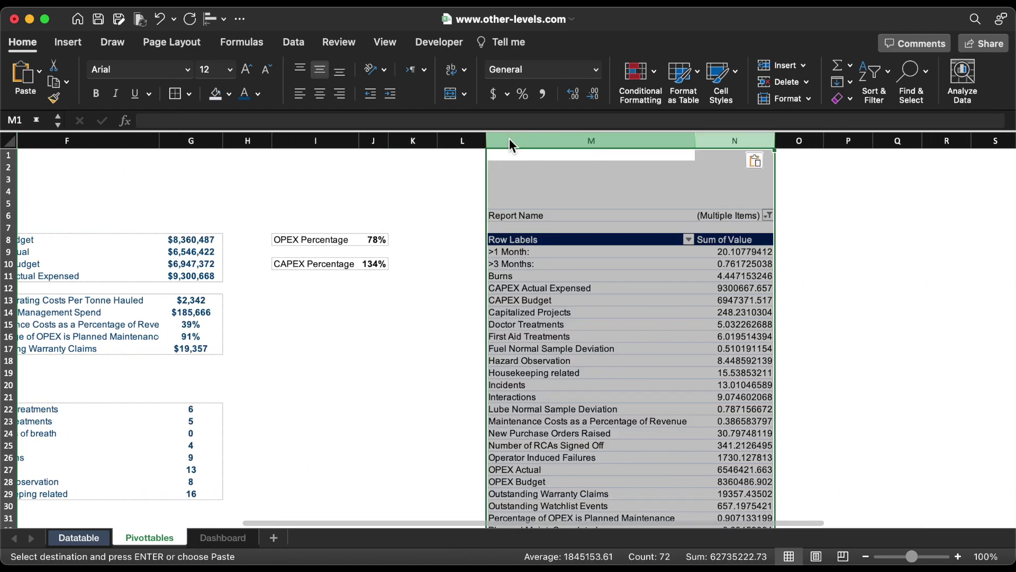
Remove the Report Name filter from the copied pivot table at column M and move Category from rows to columns.
click(586, 247)
scroll(609, 244, right, 5)
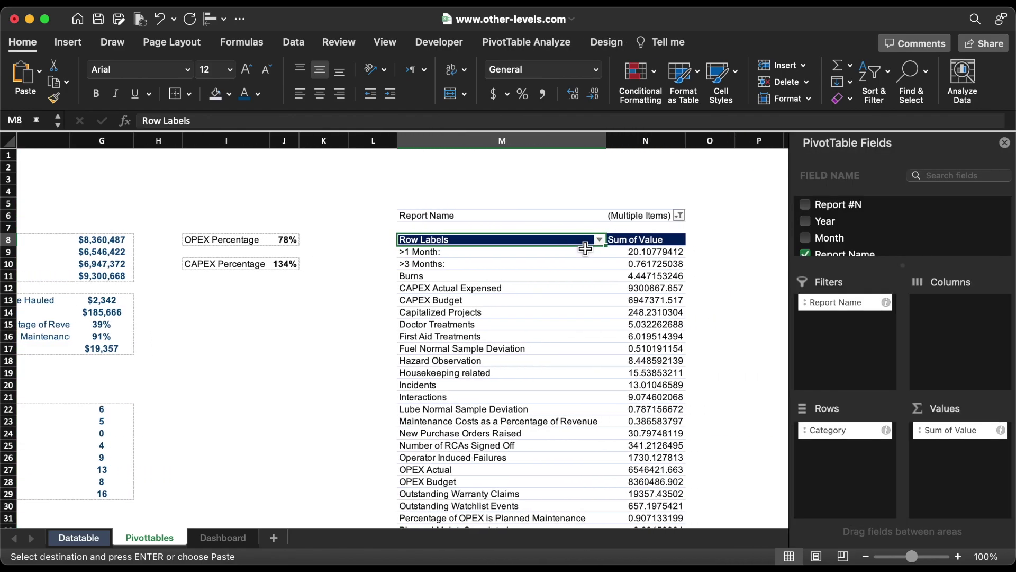
drag(855, 301, 722, 296)
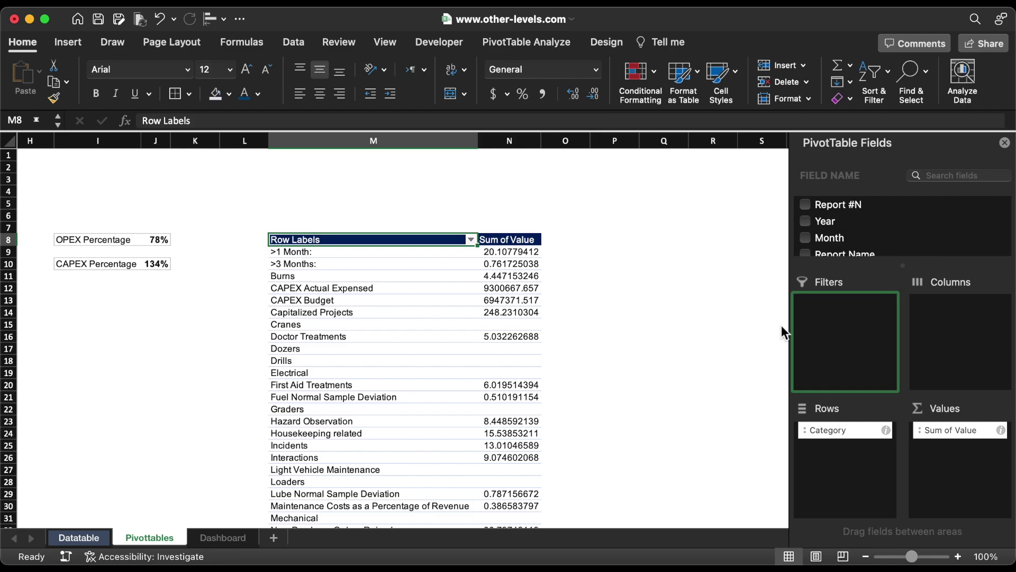
drag(843, 427, 941, 311)
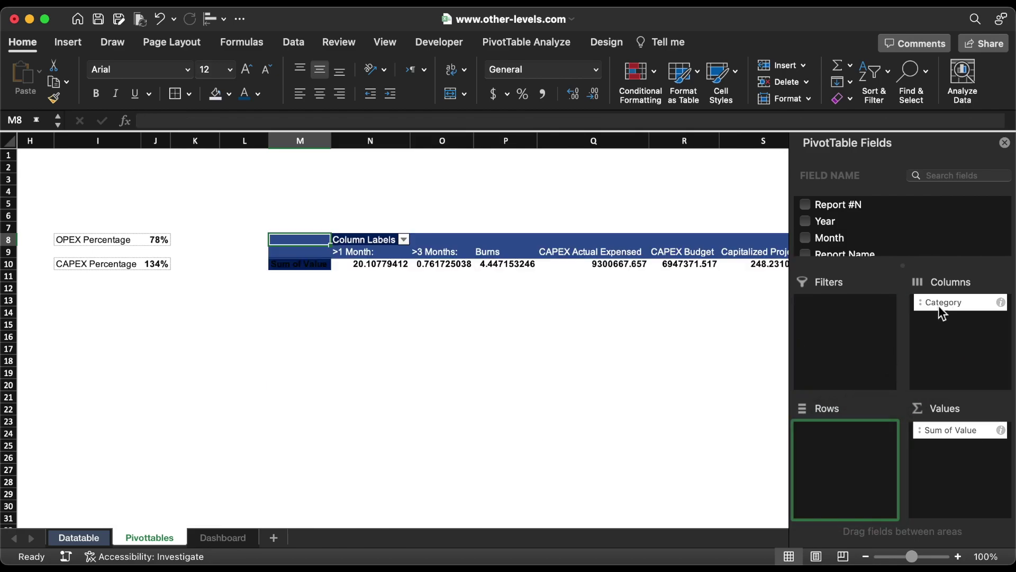
Filter the copied pivot table's Category columns to only CAPEX Actual Expensed and CAPEX Budget.
click(404, 240)
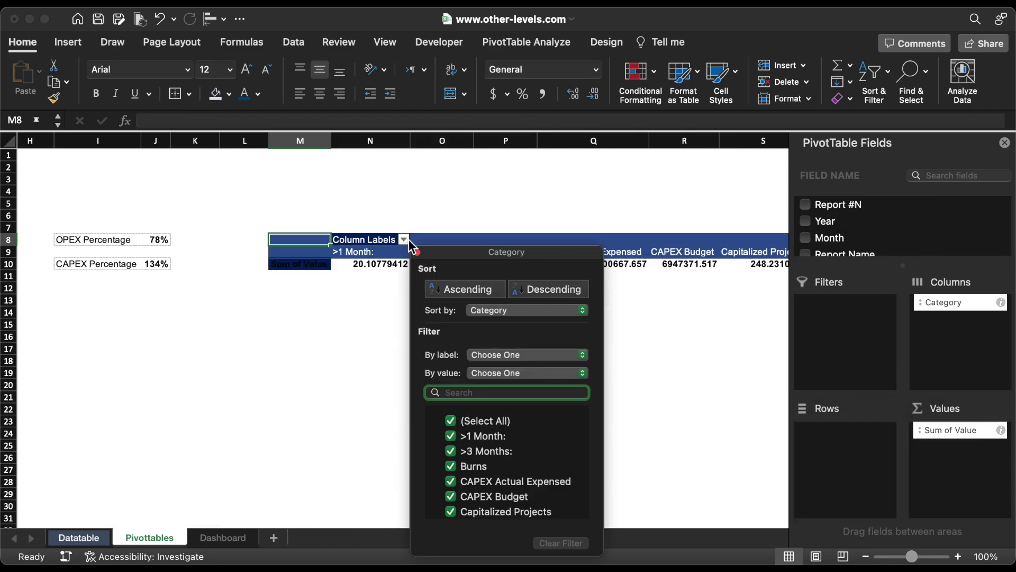
click(451, 421)
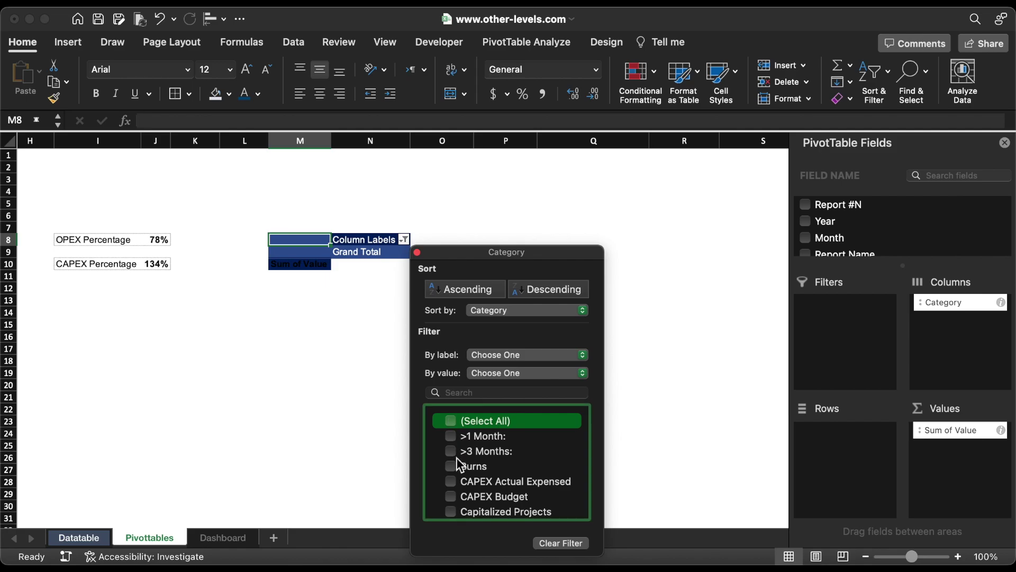
scroll(456, 457, down, 3)
click(451, 432)
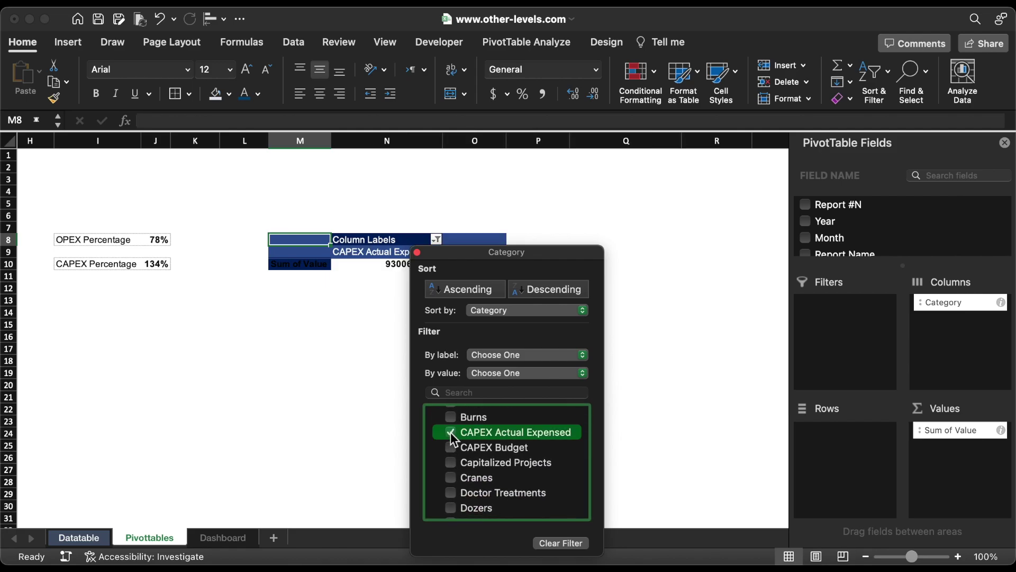
click(450, 447)
click(418, 253)
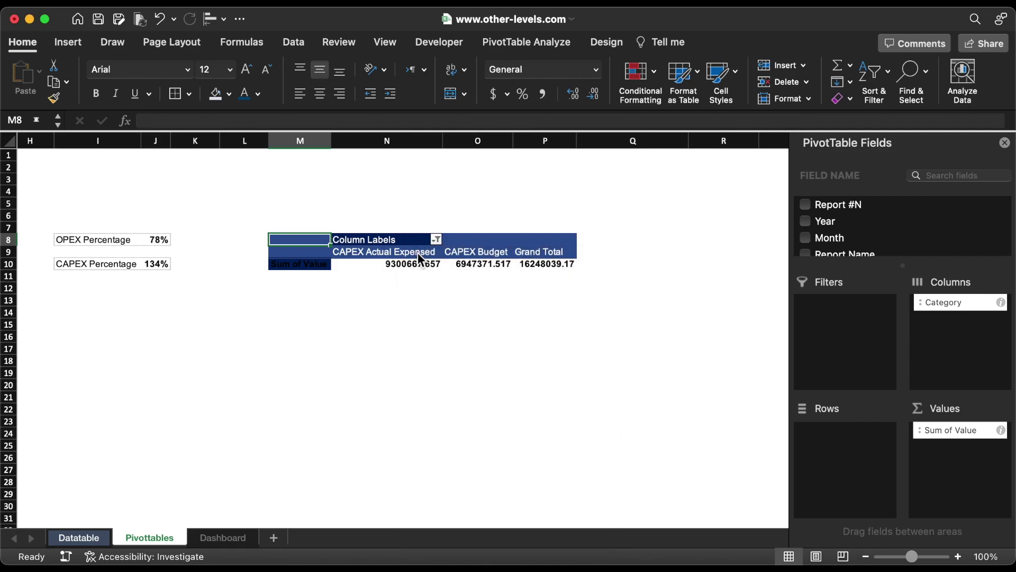
Add Year and Month to the CAPEX pivot table's rows and rename it with a line chart name beginning CAPEX_LineCha.
drag(826, 222, 831, 440)
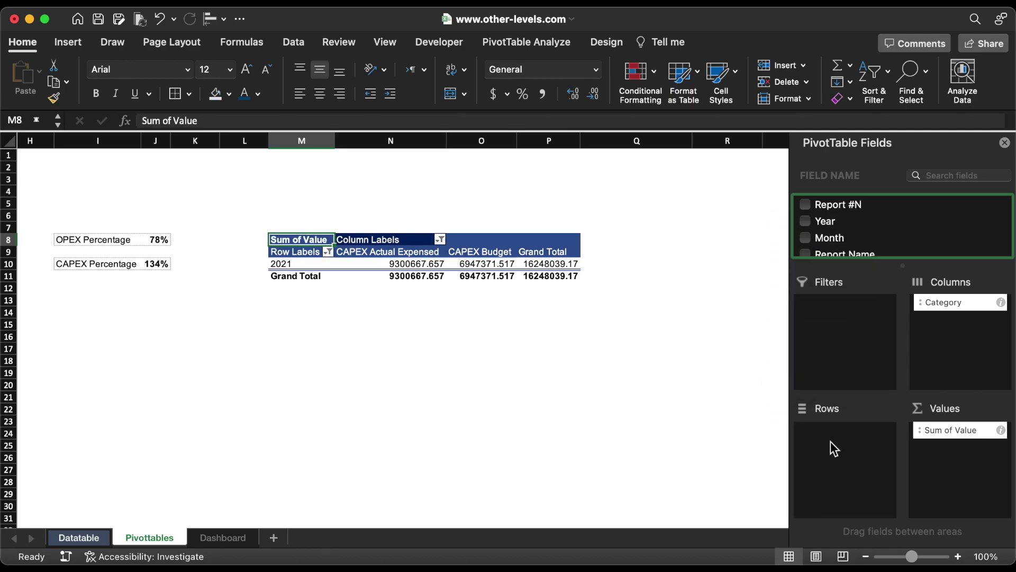
drag(830, 244, 834, 455)
click(508, 43)
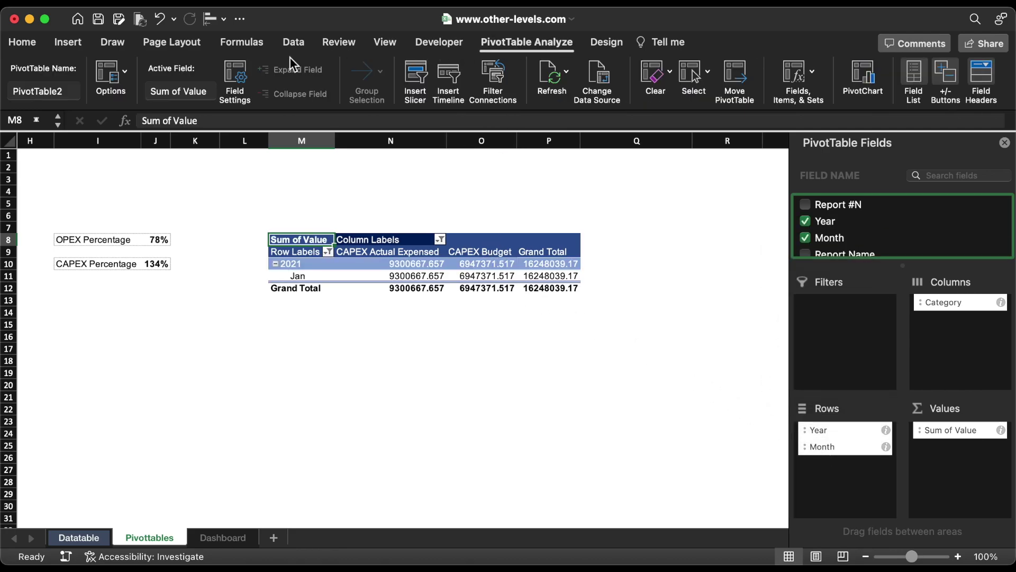
click(75, 90)
text(C)
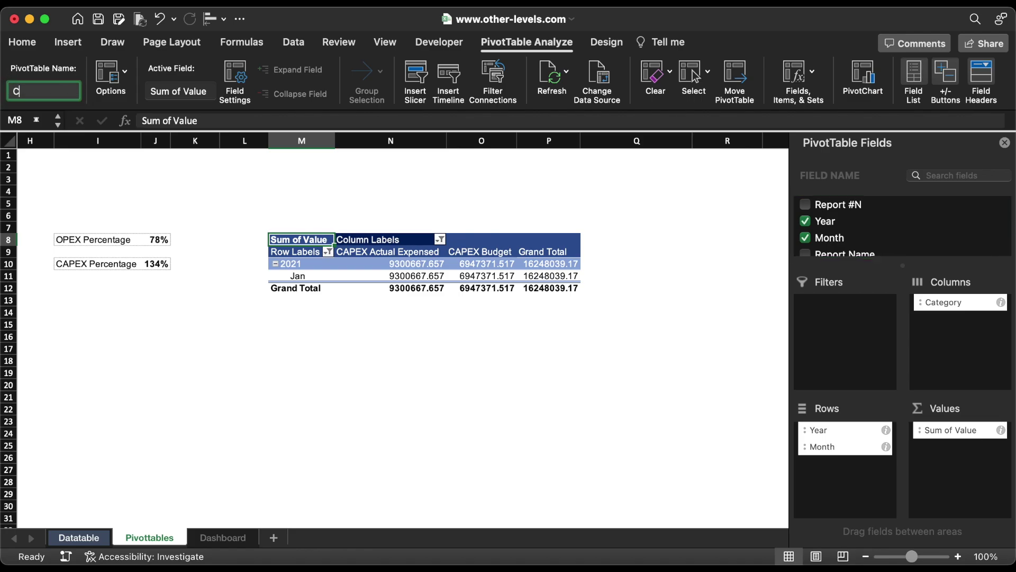
text(APEX_LineCha)
key(Return)
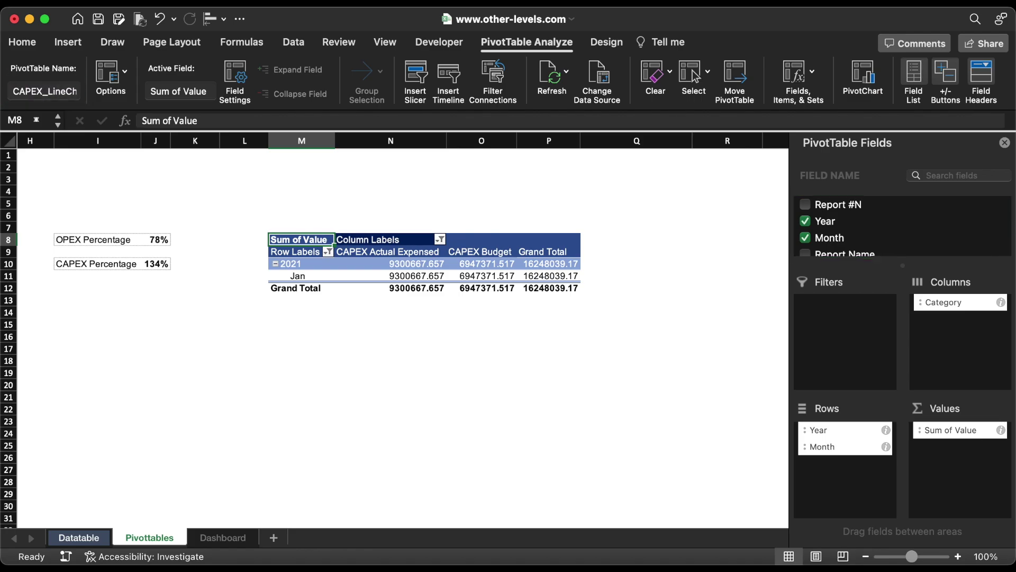
Copy the CAPEX pivot table columns M:P and paste them starting at column R.
drag(301, 140, 530, 146)
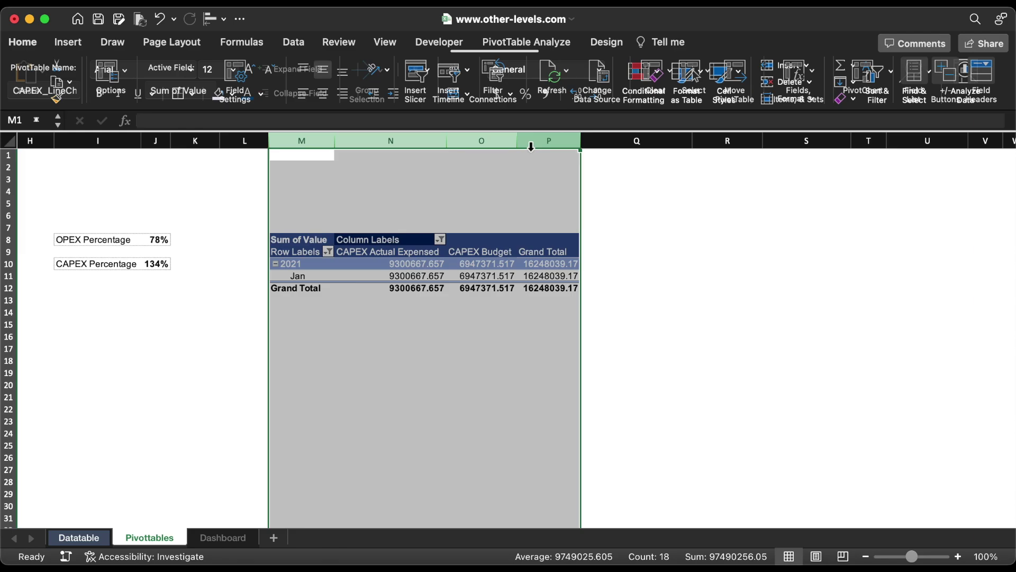
key(super+c)
click(713, 139)
key(super+v)
Change the Category filter of the pivot table at column R from the CAPEX items to OPEX Actual and OPEX Budget.
click(771, 267)
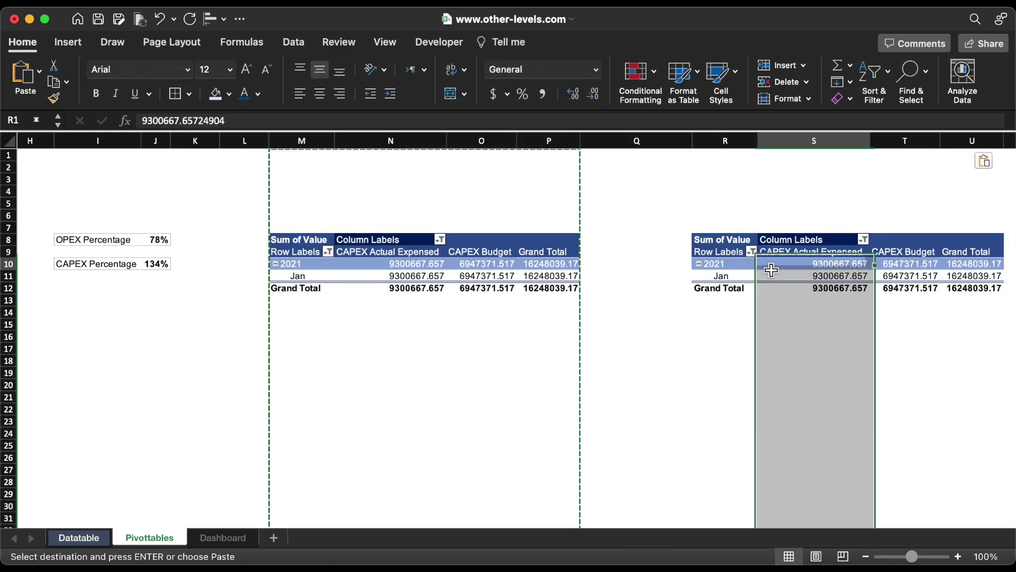
scroll(741, 270, right, 5)
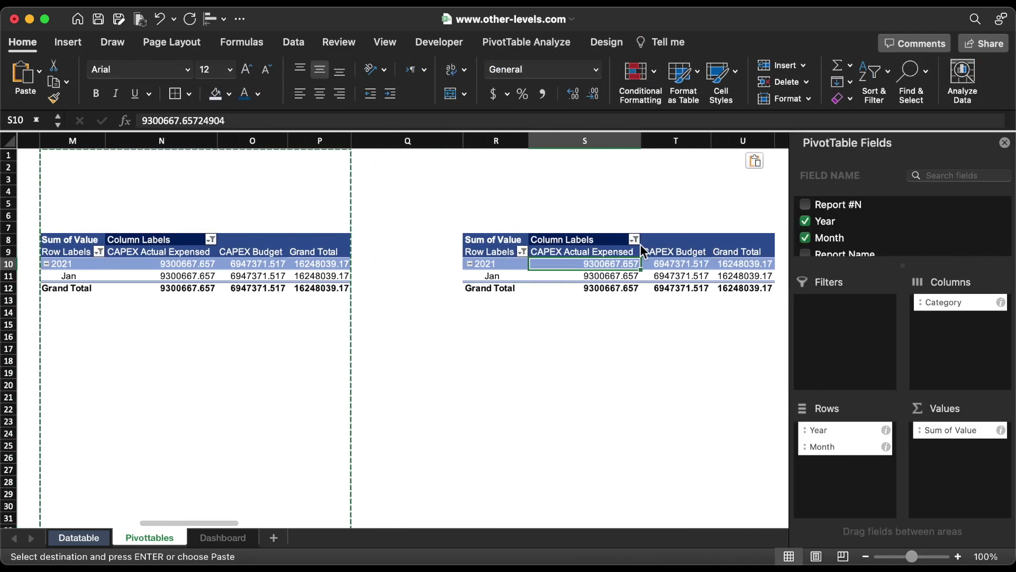
click(633, 239)
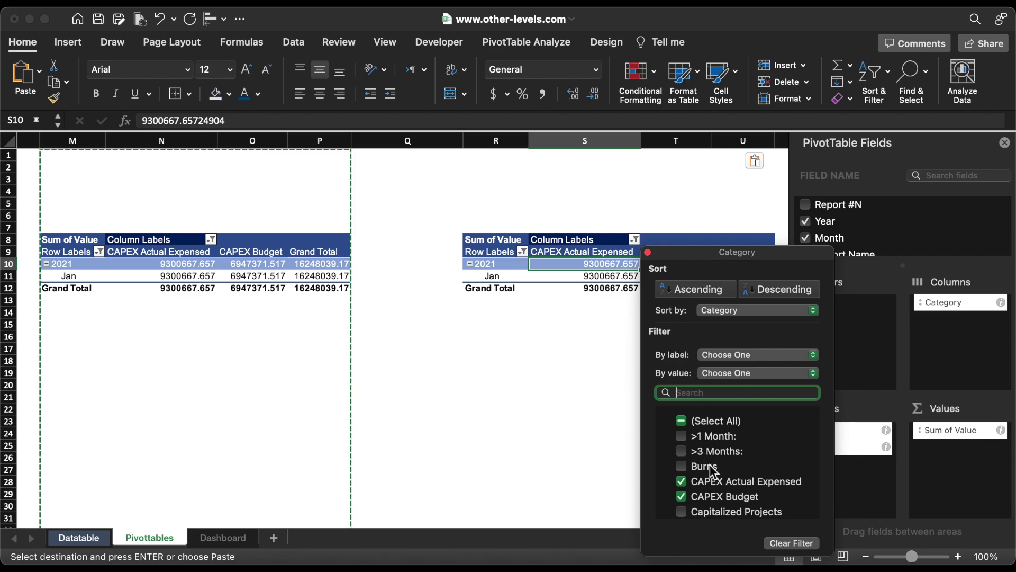
scroll(713, 471, down, 2)
click(682, 447)
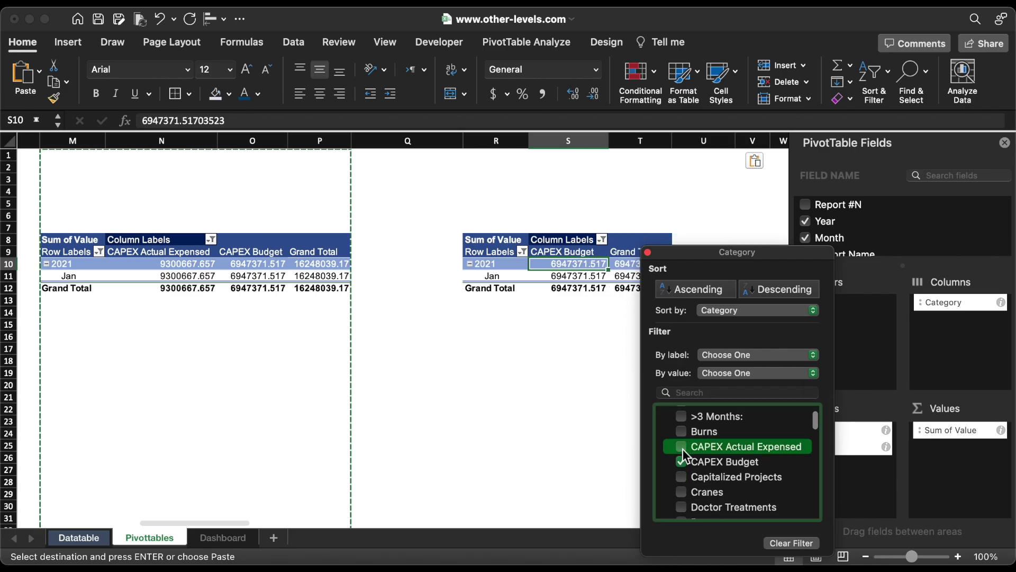
click(682, 462)
scroll(709, 474, down, 4)
scroll(727, 476, down, 20)
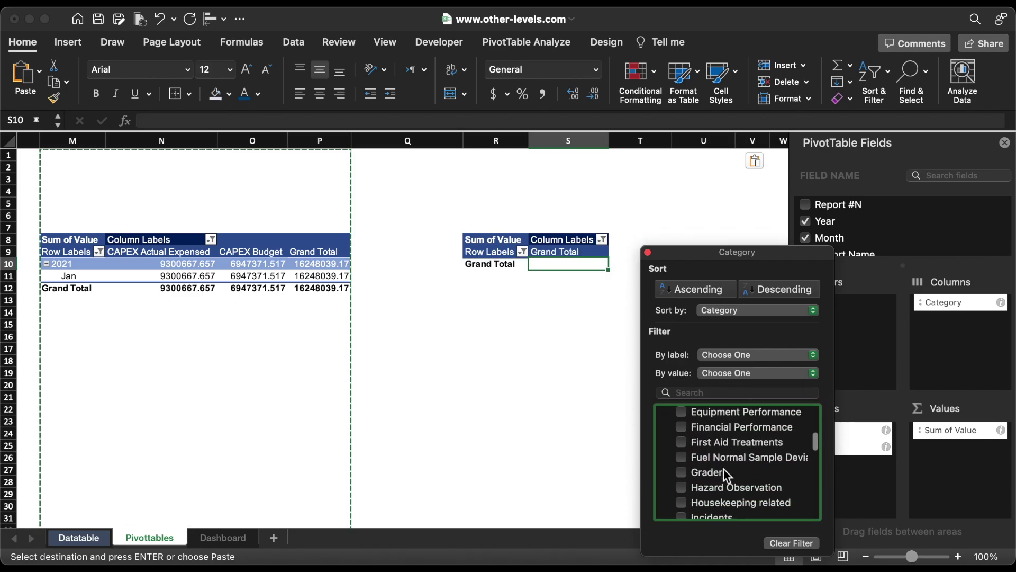
scroll(726, 476, down, 1)
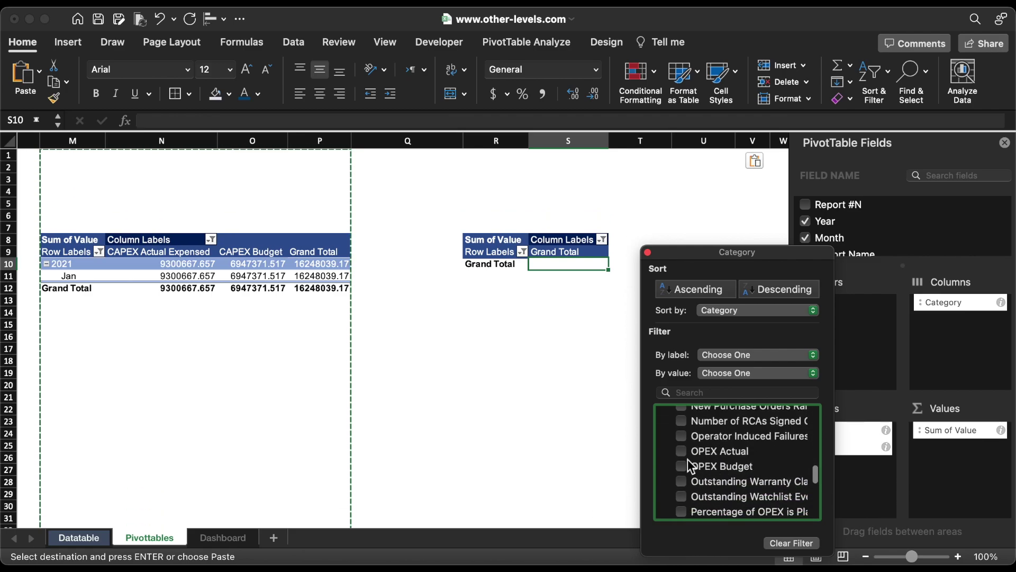
click(685, 453)
click(685, 467)
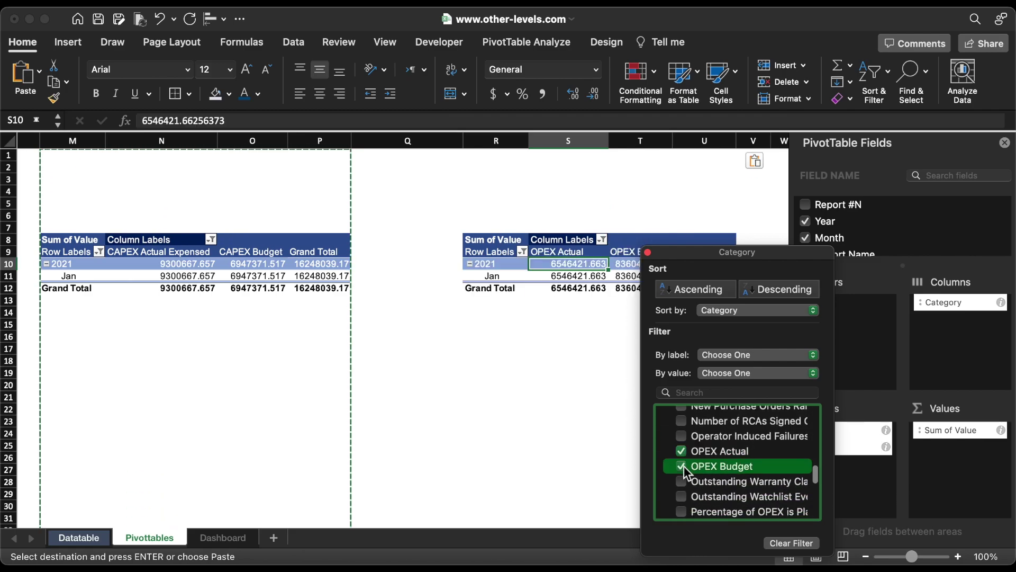
click(649, 252)
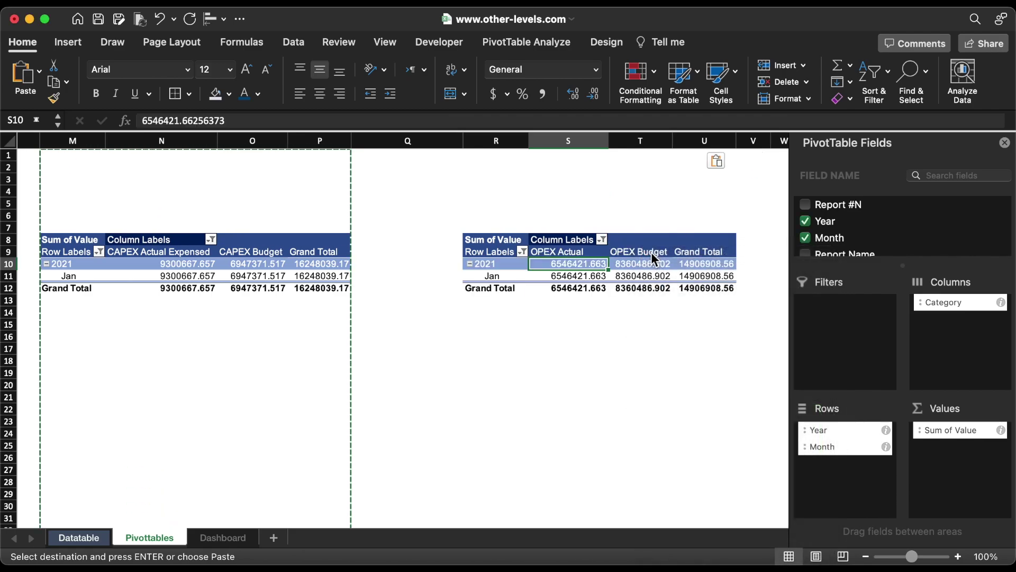
Rename the OPEX pivot table as OPEX_Line_Chart.
click(555, 46)
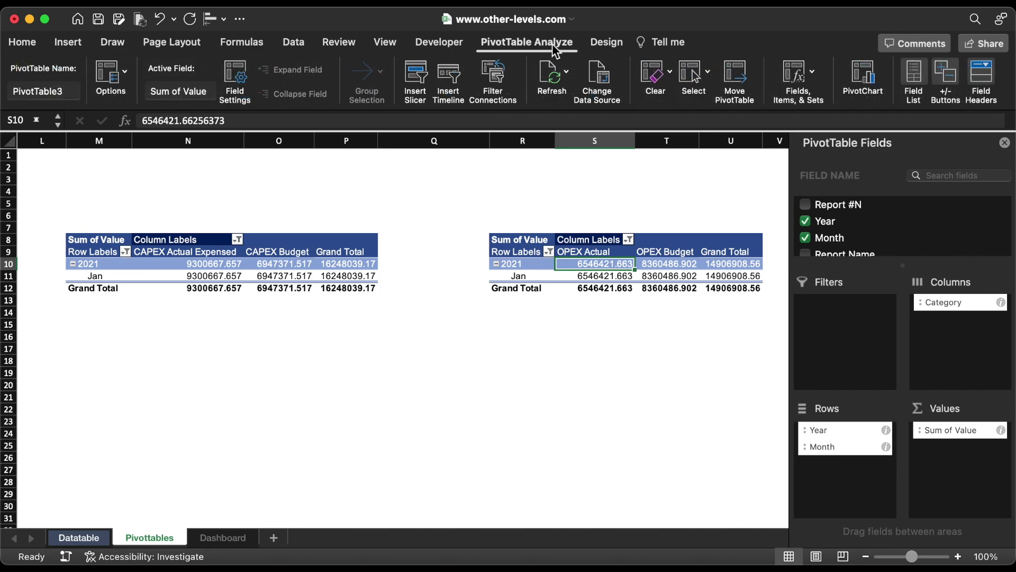
click(62, 90)
text(OPEX)
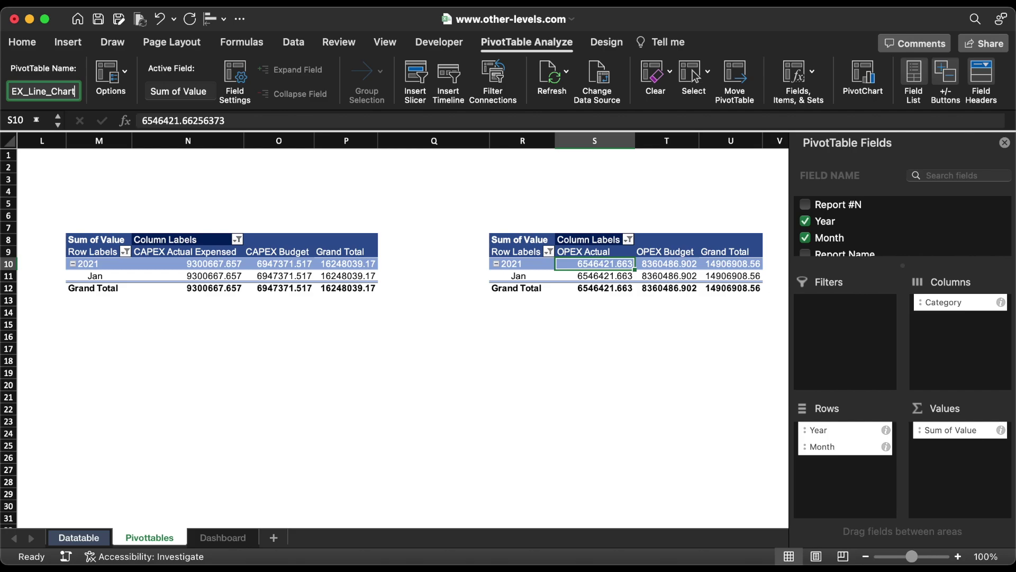
key(Return)
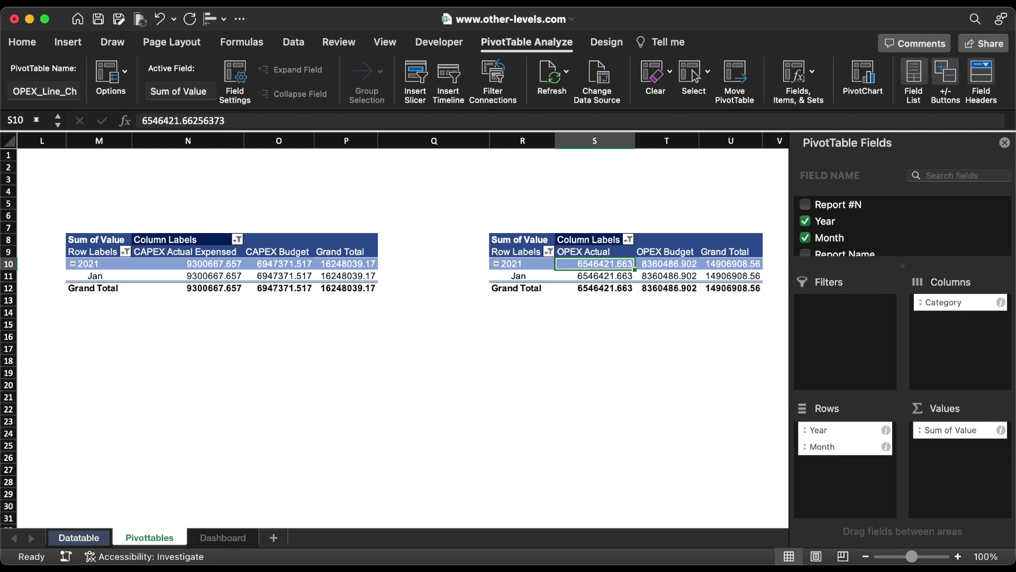
With Jan to Dec selected on the Dashboard sheet, disconnect the Month slicer from the CAPEX and OPEX line chart pivot tables and filter it to Feb.
click(219, 538)
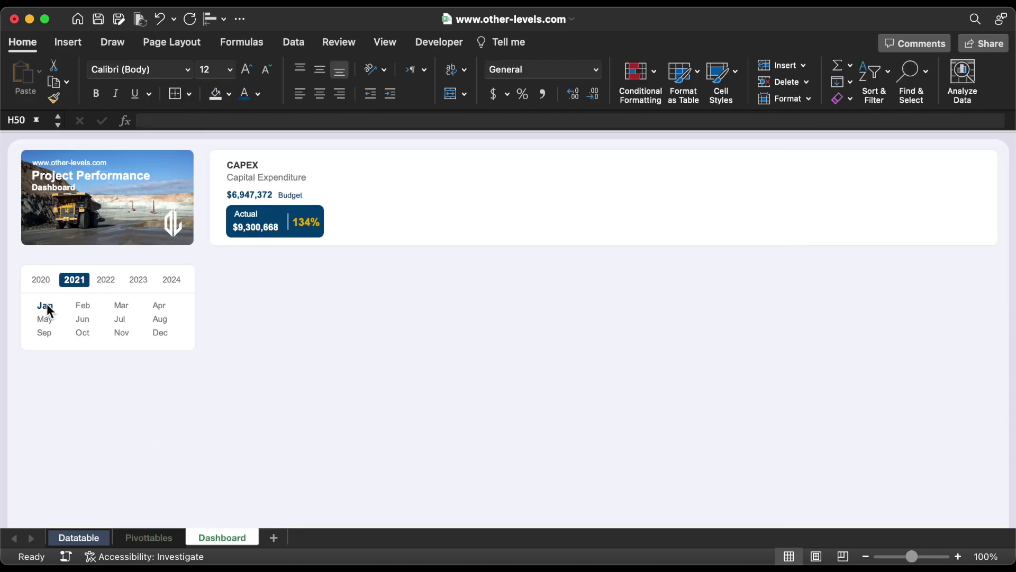
drag(47, 306, 168, 332)
right_click(166, 333)
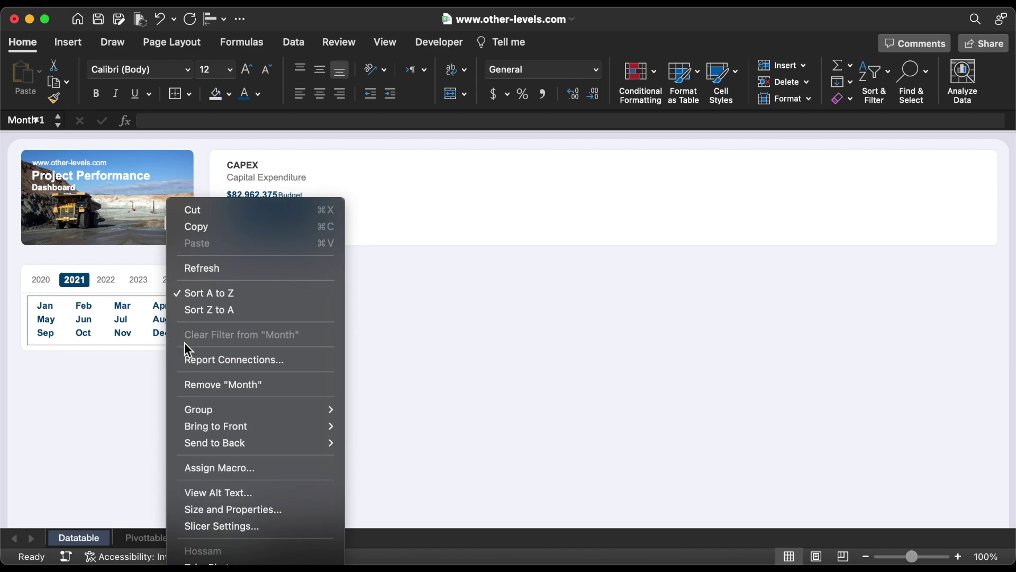
click(204, 358)
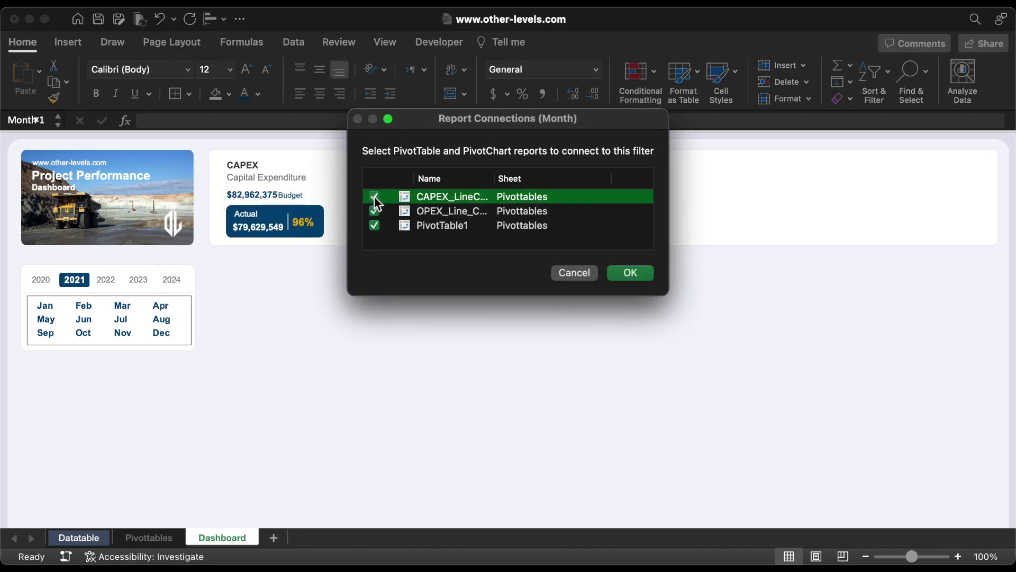
click(374, 197)
click(626, 273)
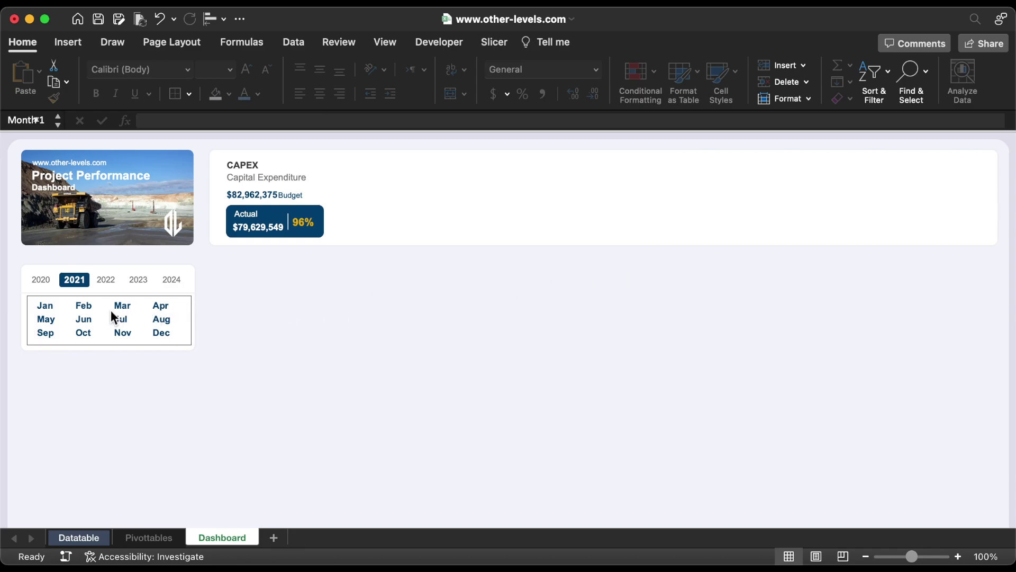
click(84, 304)
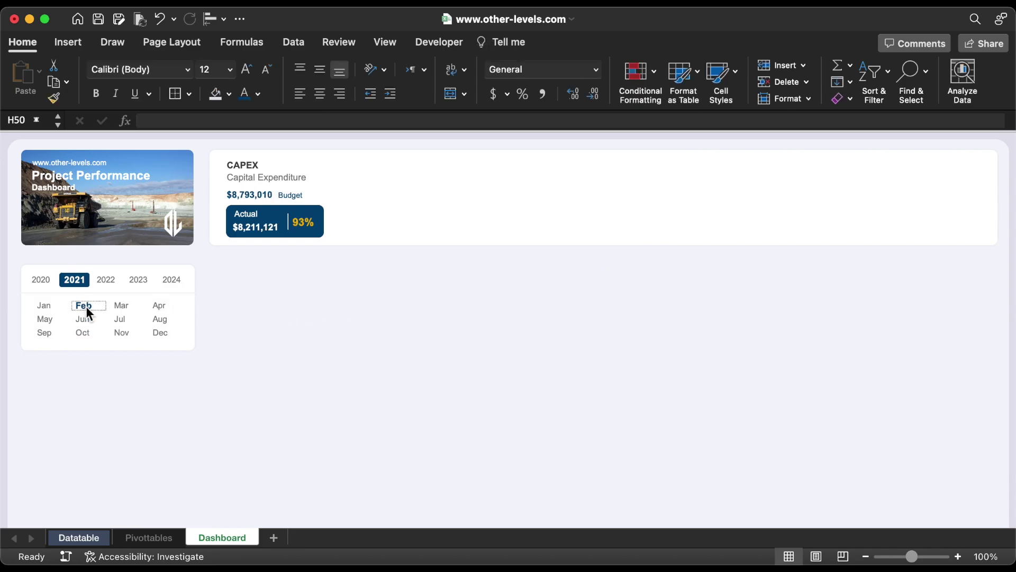
Remove the Grand Total column and the Grand Total row from the CAPEX pivot table on the Pivottables sheet.
click(168, 537)
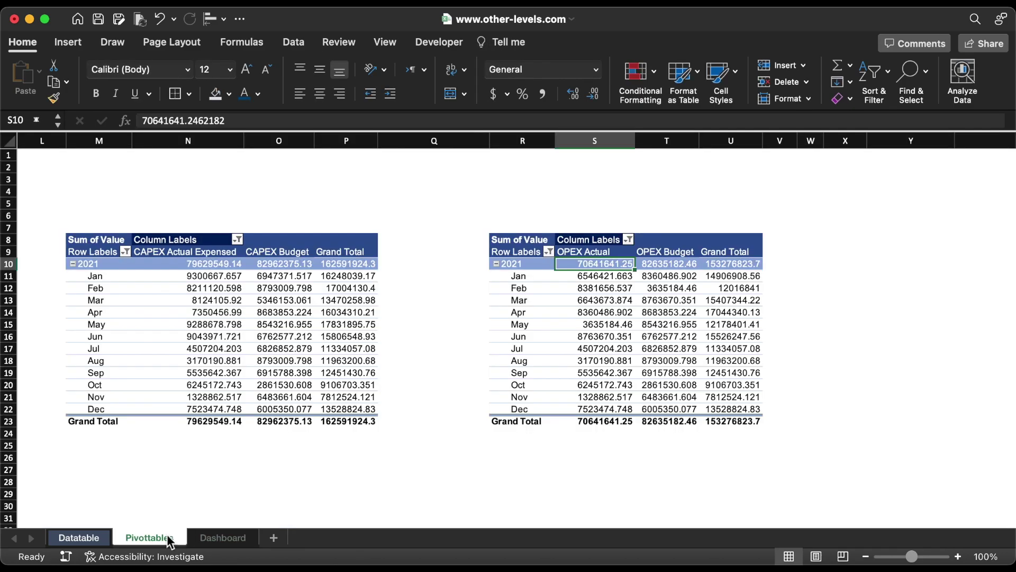
click(338, 252)
right_click(339, 248)
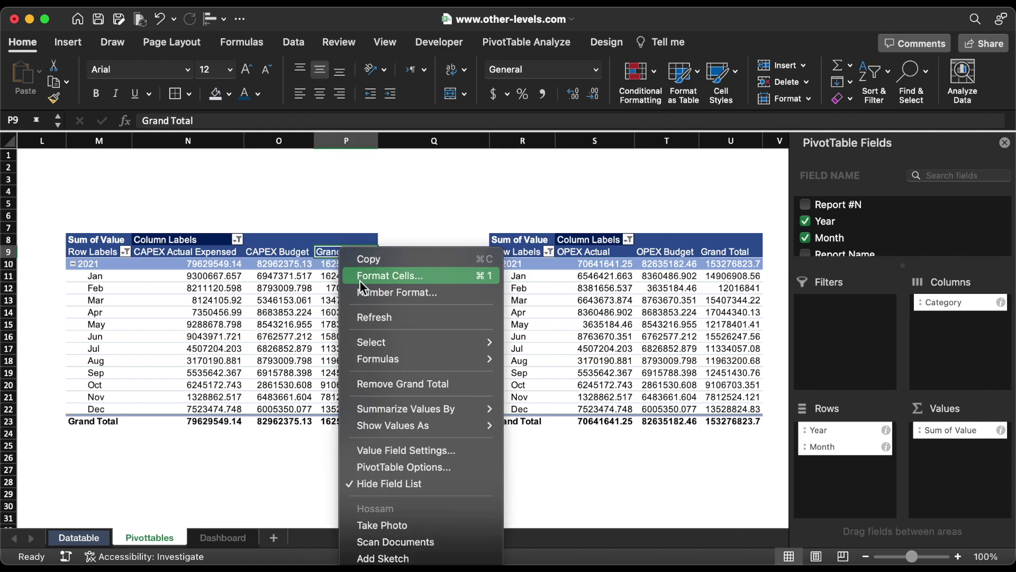
click(399, 384)
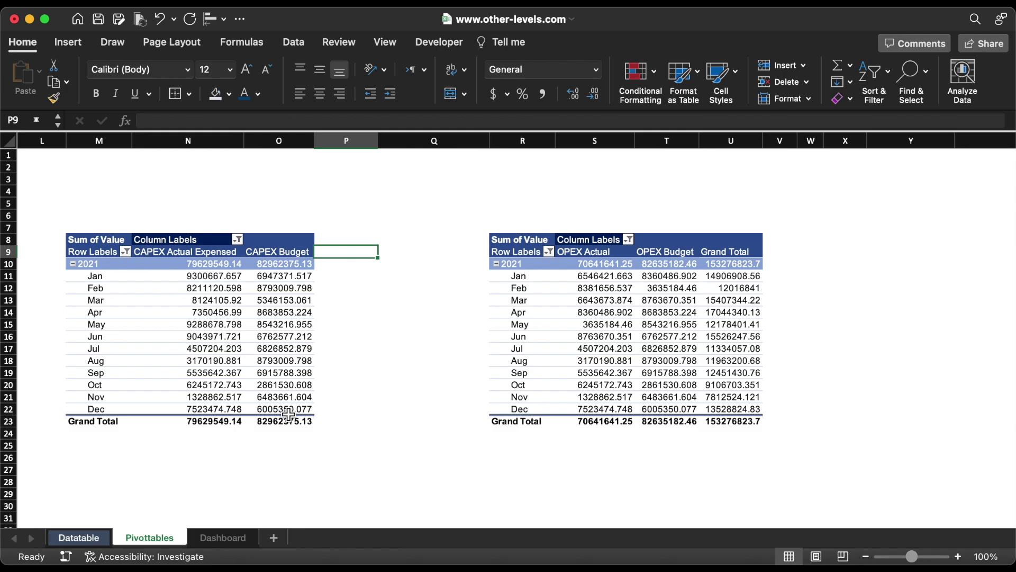
click(92, 424)
right_click(90, 425)
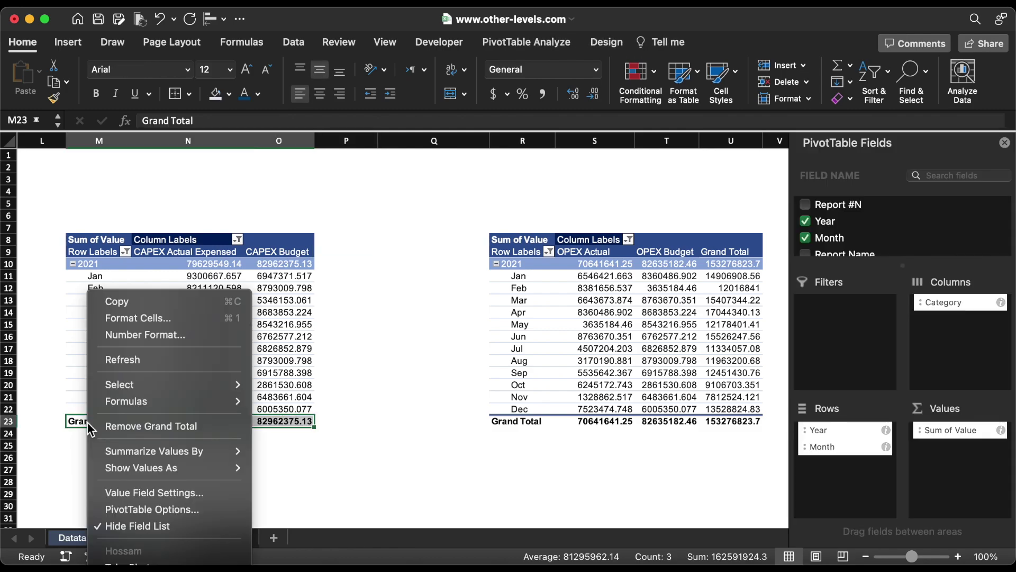
click(121, 430)
Remove the Grand Total row and the Grand Total column from the OPEX pivot table.
click(512, 422)
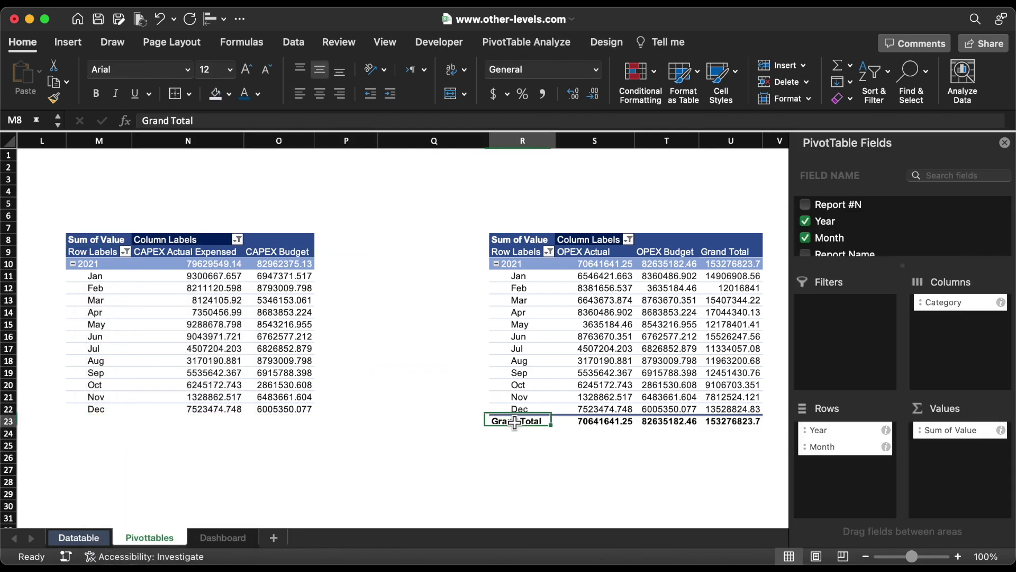
right_click(514, 421)
click(542, 422)
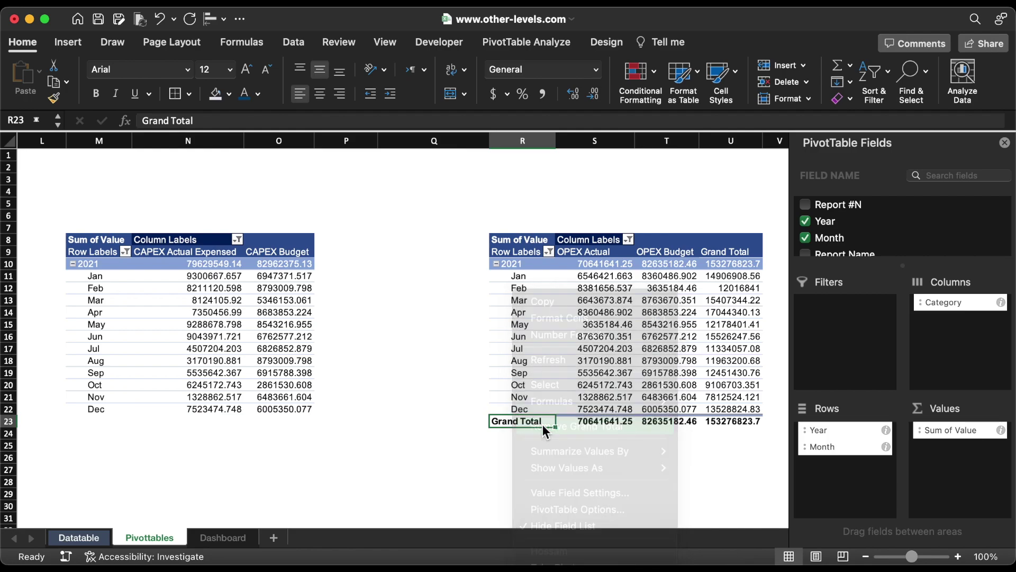
click(732, 247)
right_click(733, 249)
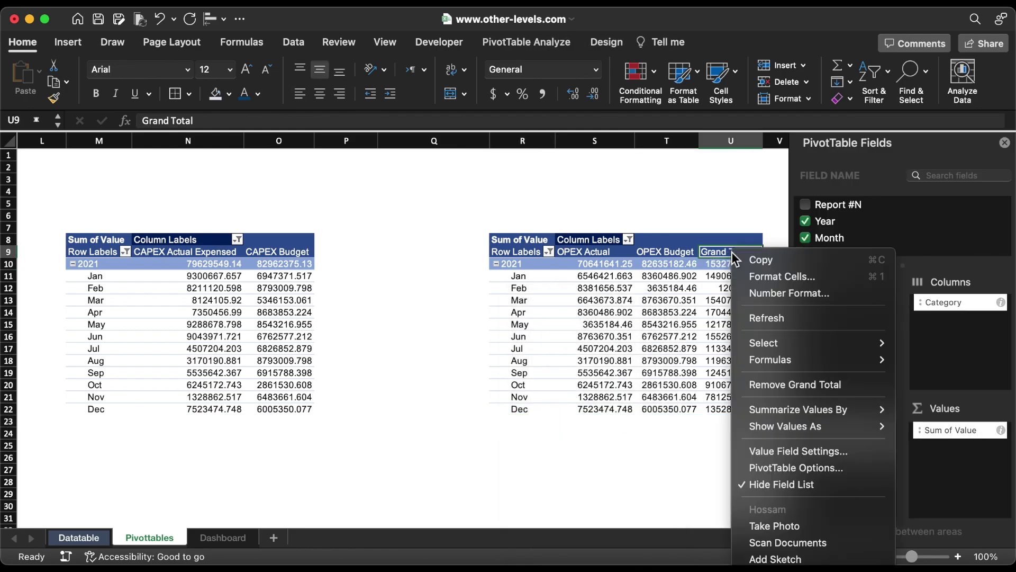
click(776, 385)
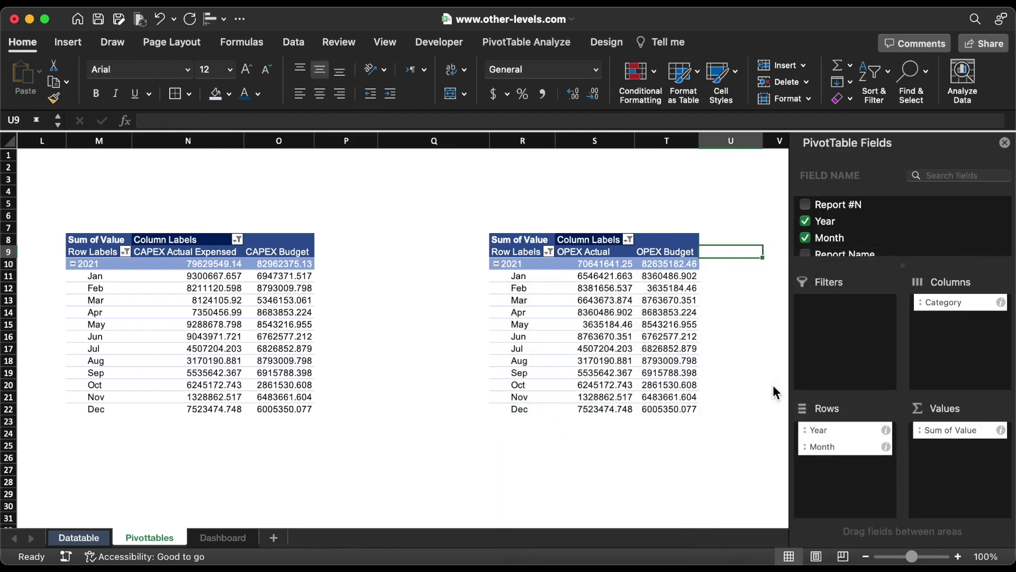
Insert a 2-D line chart from the CAPEX pivot table and delete its legend.
click(240, 276)
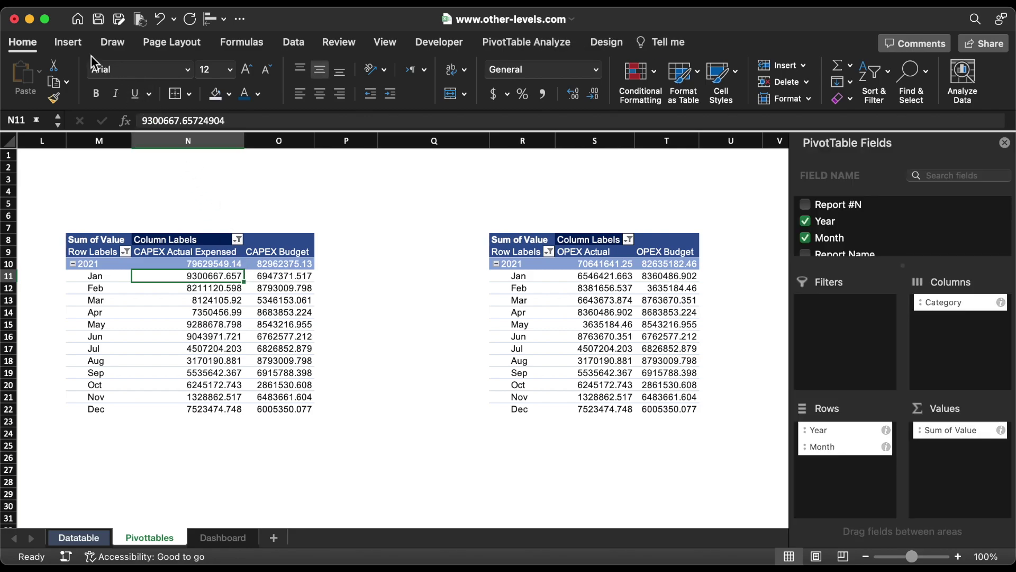
click(69, 42)
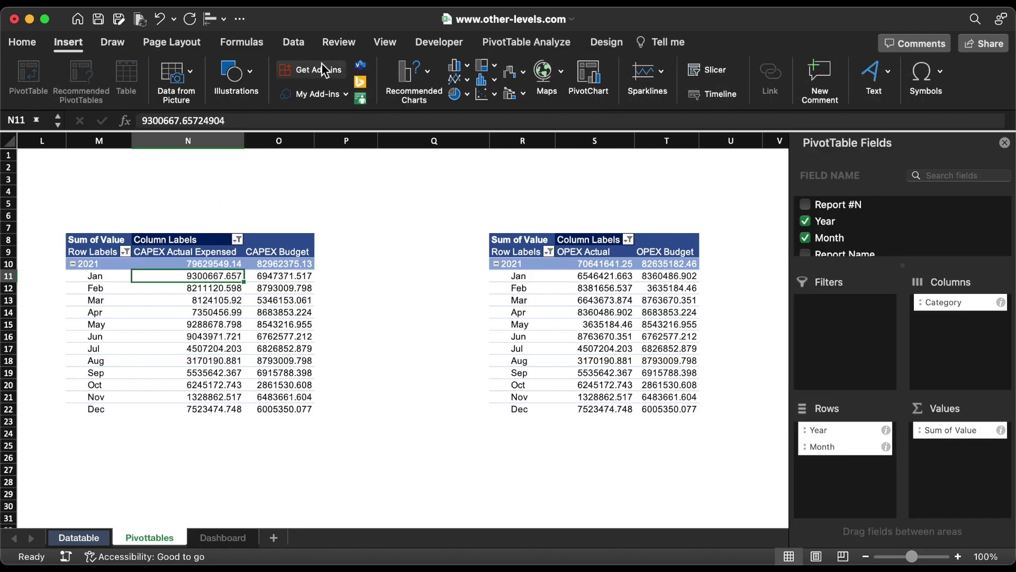
click(458, 80)
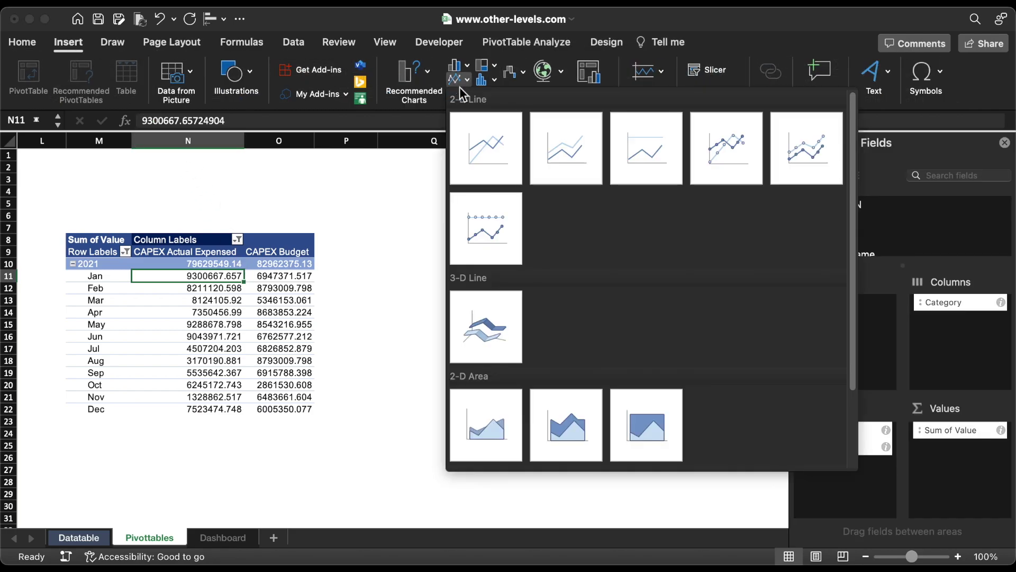
click(473, 129)
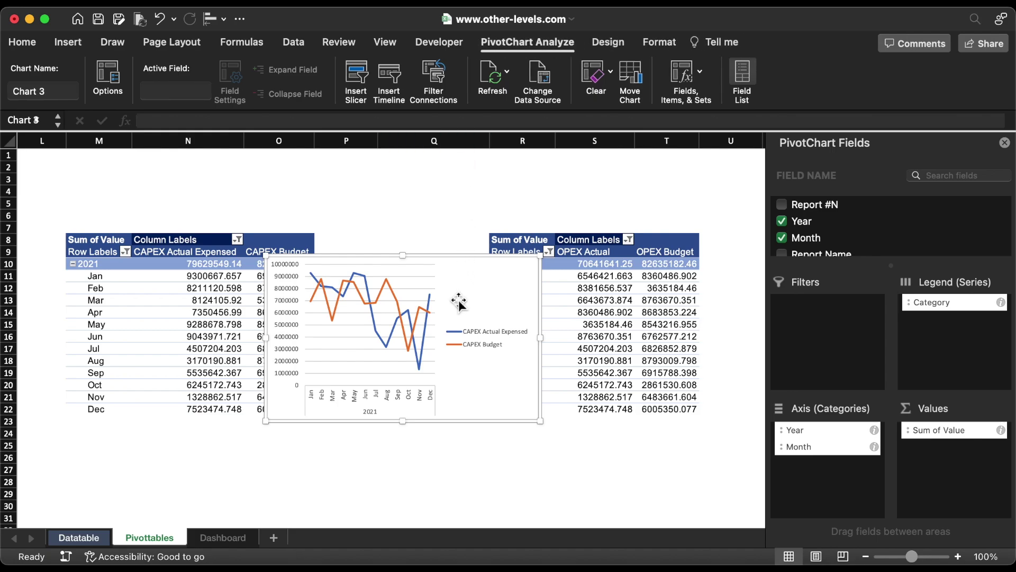
click(507, 350)
key(Delete)
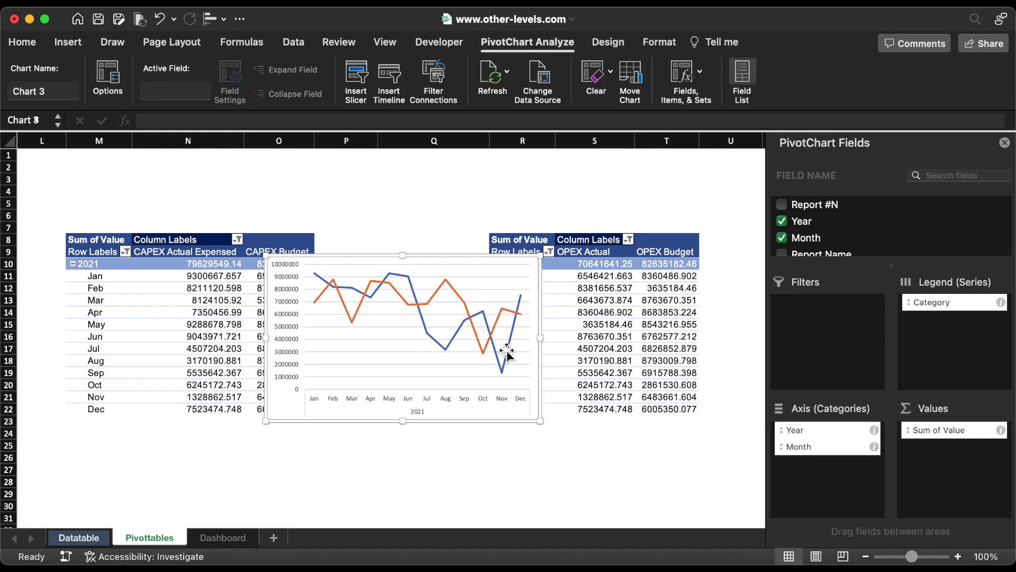
Change the CAPEX Budget series in the line chart to the standard 2-D area type.
click(452, 288)
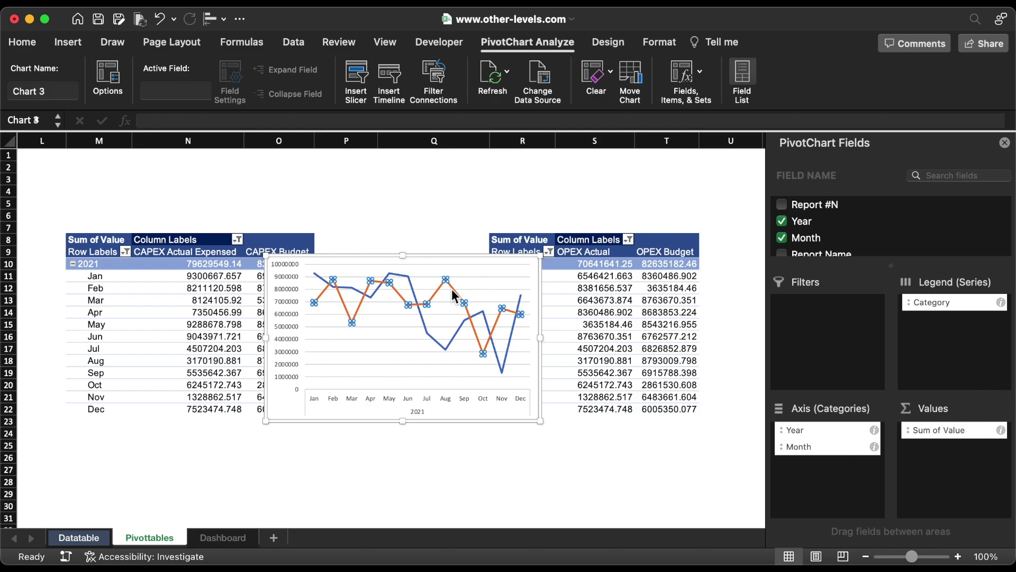
click(608, 42)
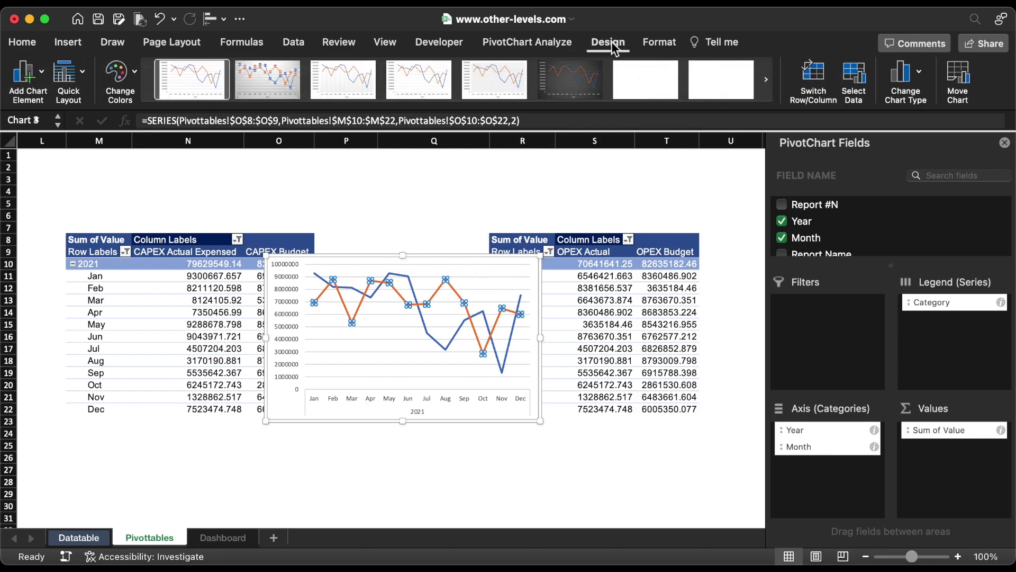
click(902, 74)
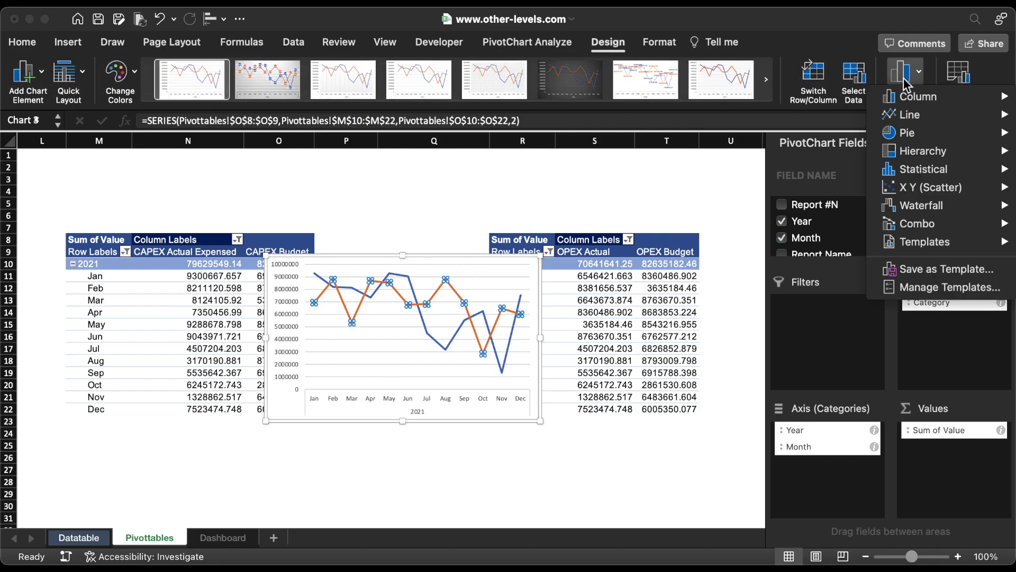
mouse_move(911, 116)
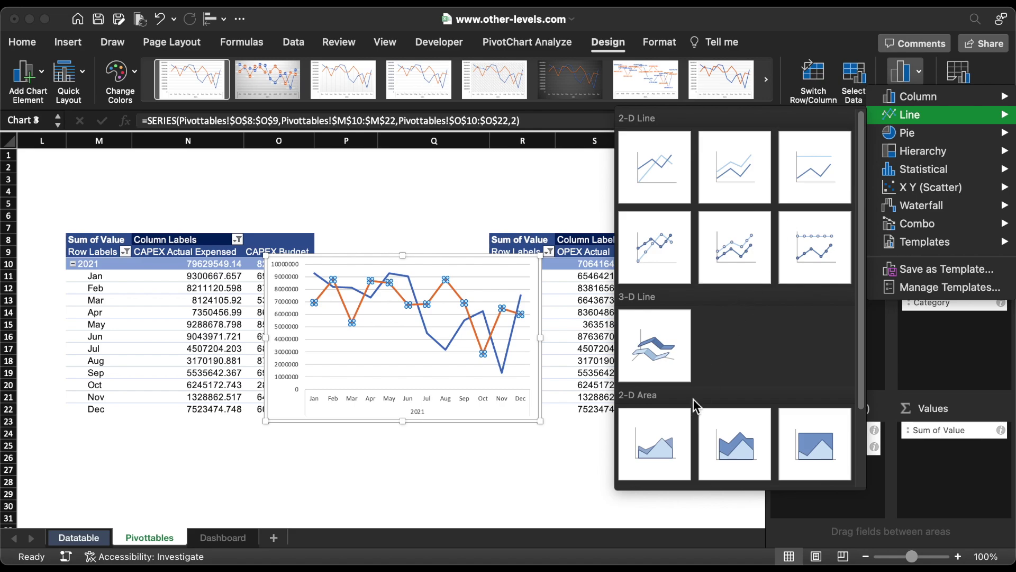
click(675, 447)
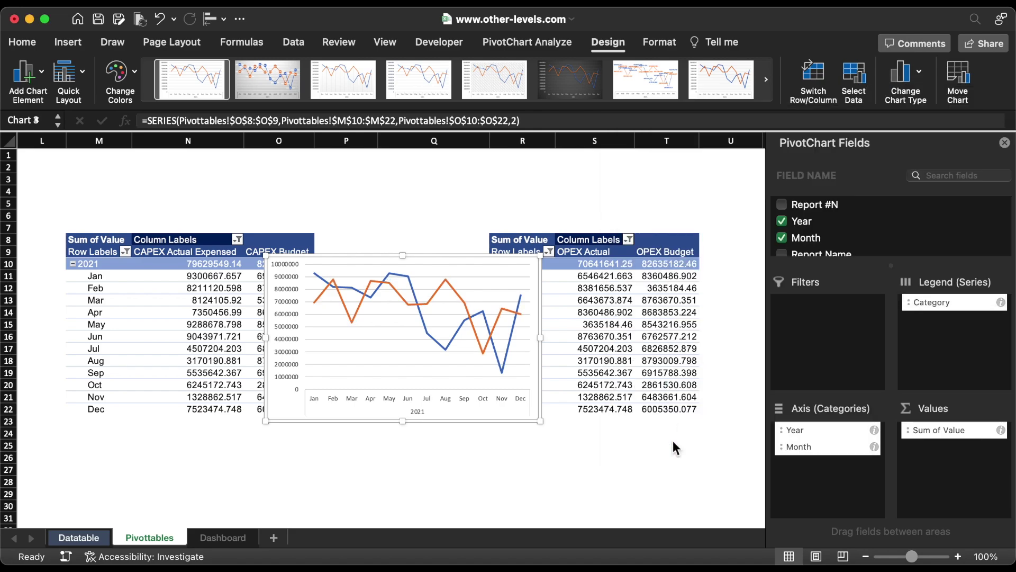
Move the CAPEX chart over its pivot table and insert a 2-D line chart from the OPEX pivot table.
drag(521, 260, 341, 291)
click(518, 264)
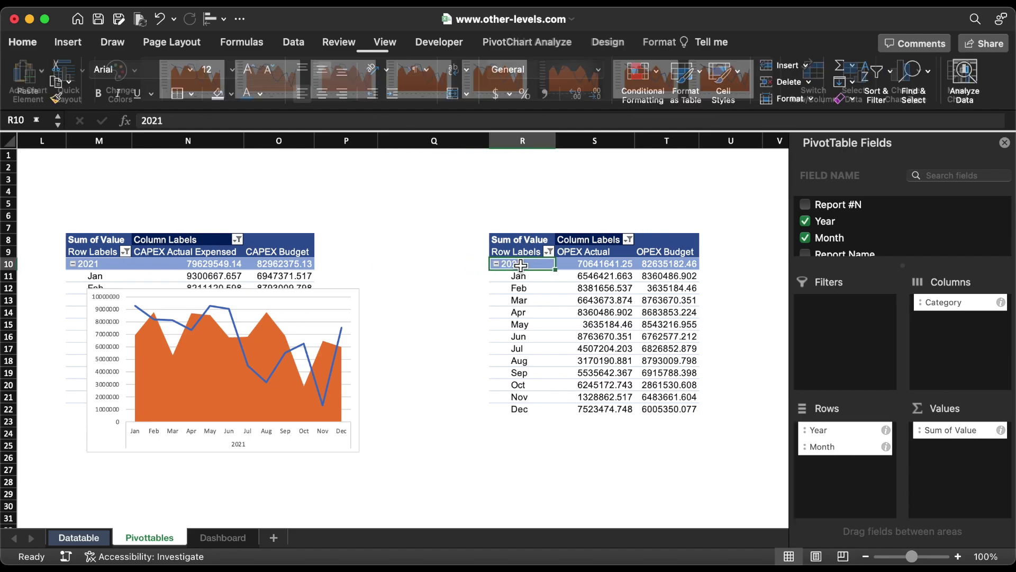
click(78, 44)
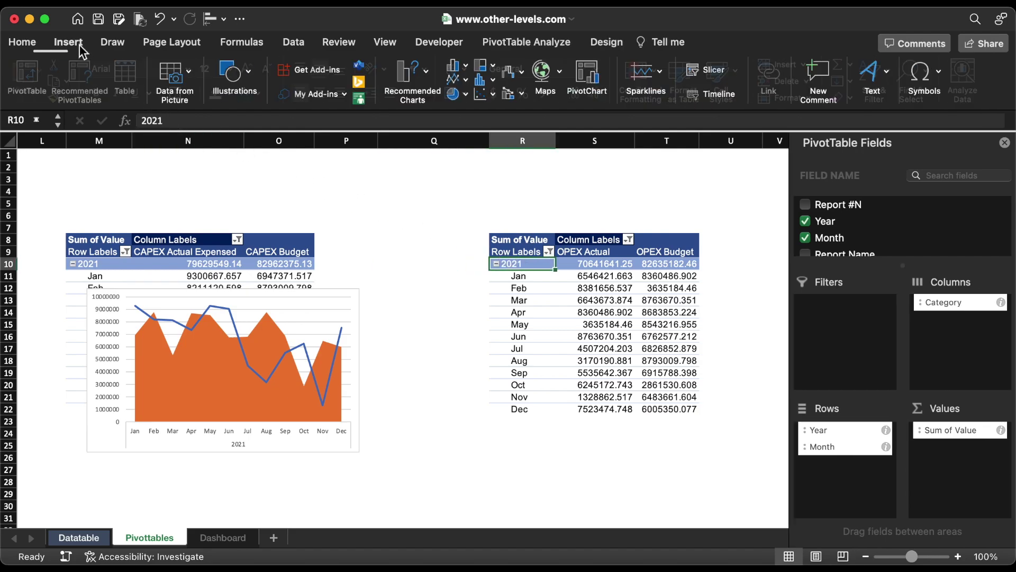
click(461, 83)
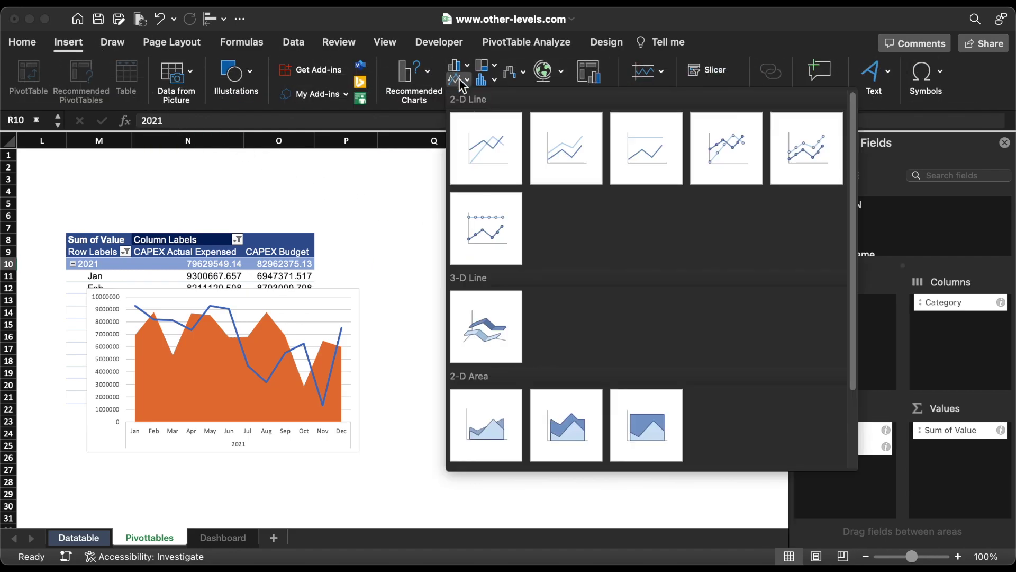
click(482, 140)
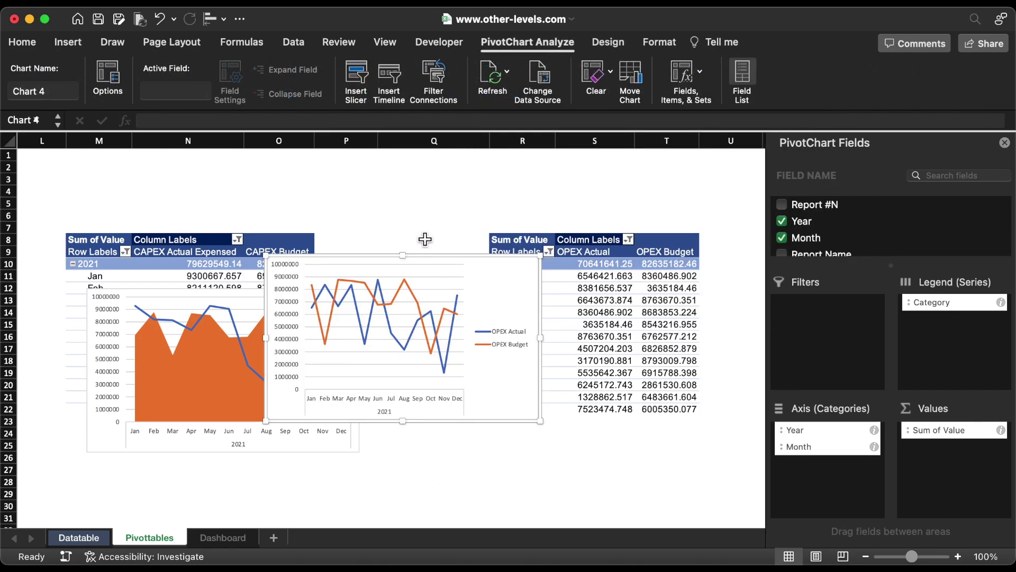
Delete the OPEX chart's legend and change its OPEX Budget series to an area chart.
click(492, 343)
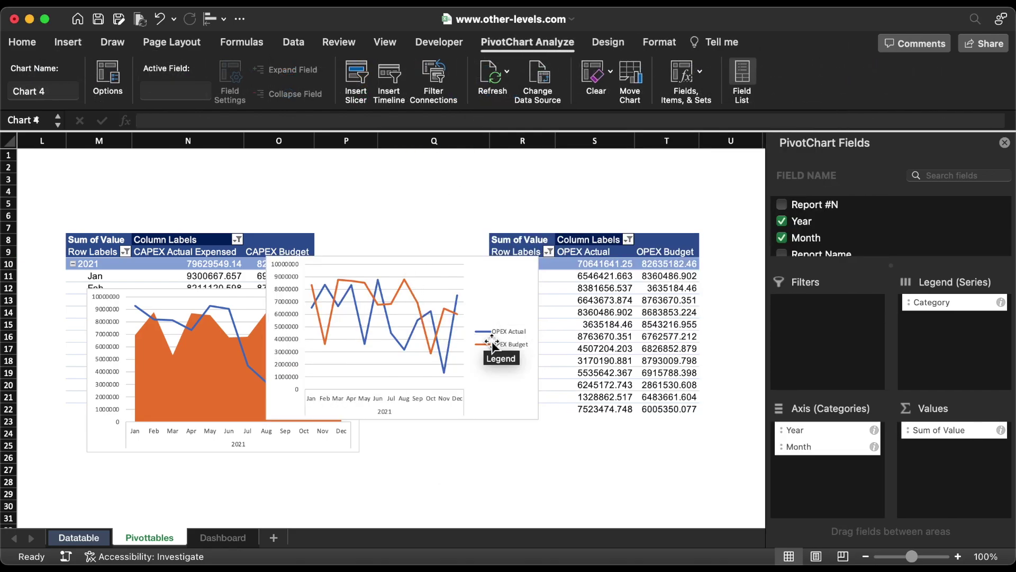
key(Delete)
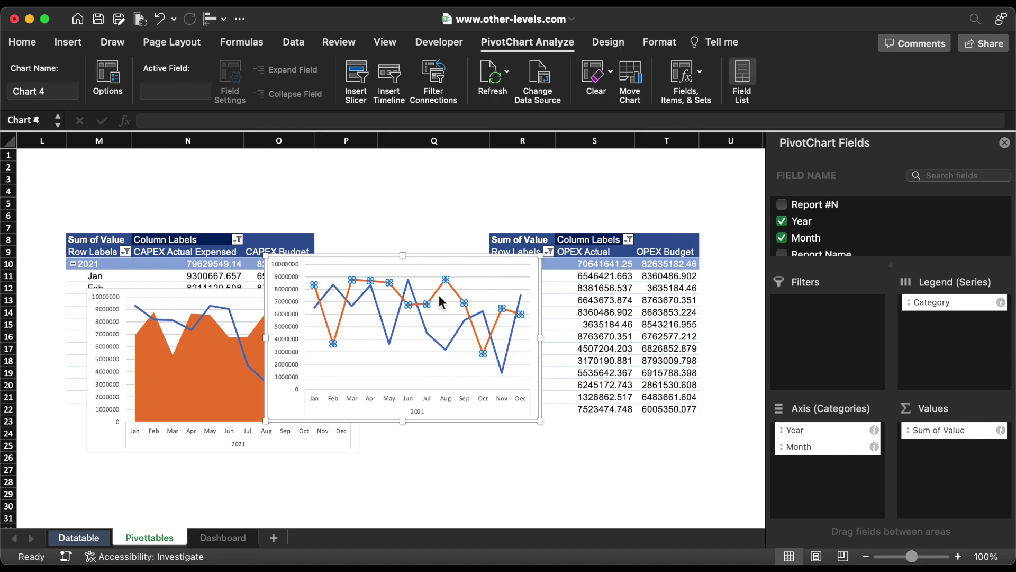
click(502, 308)
click(608, 43)
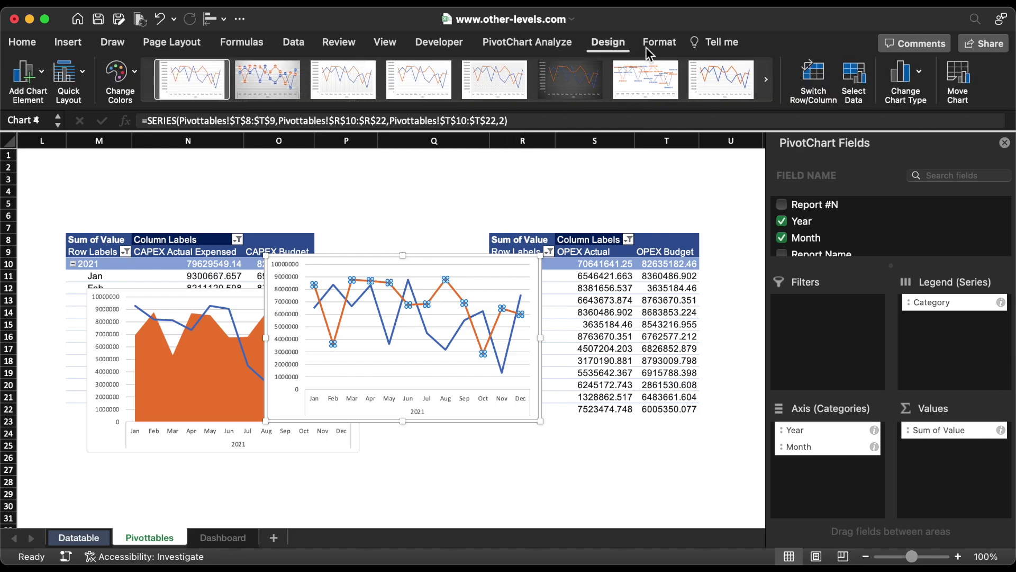
click(901, 80)
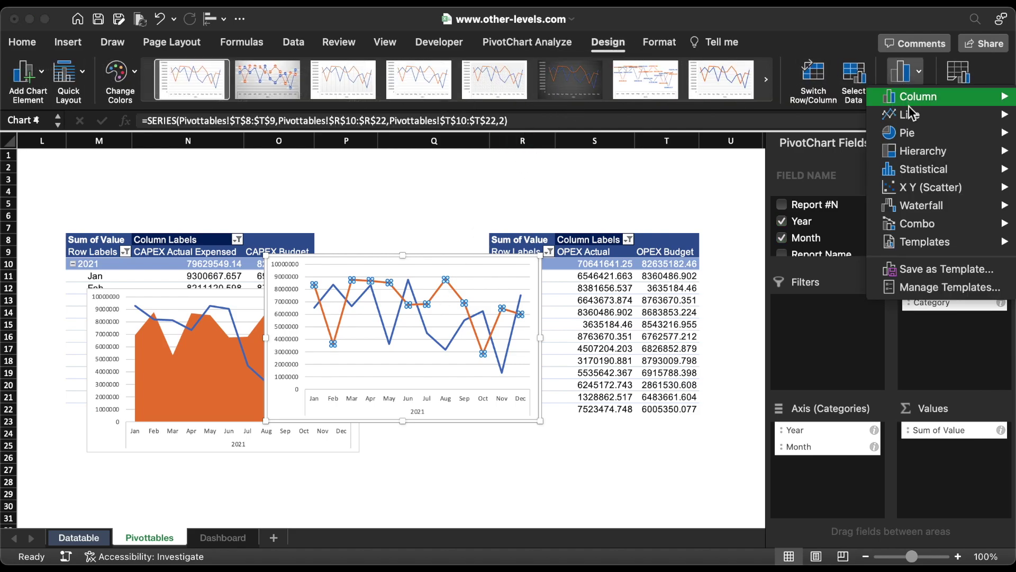
mouse_move(911, 114)
click(670, 439)
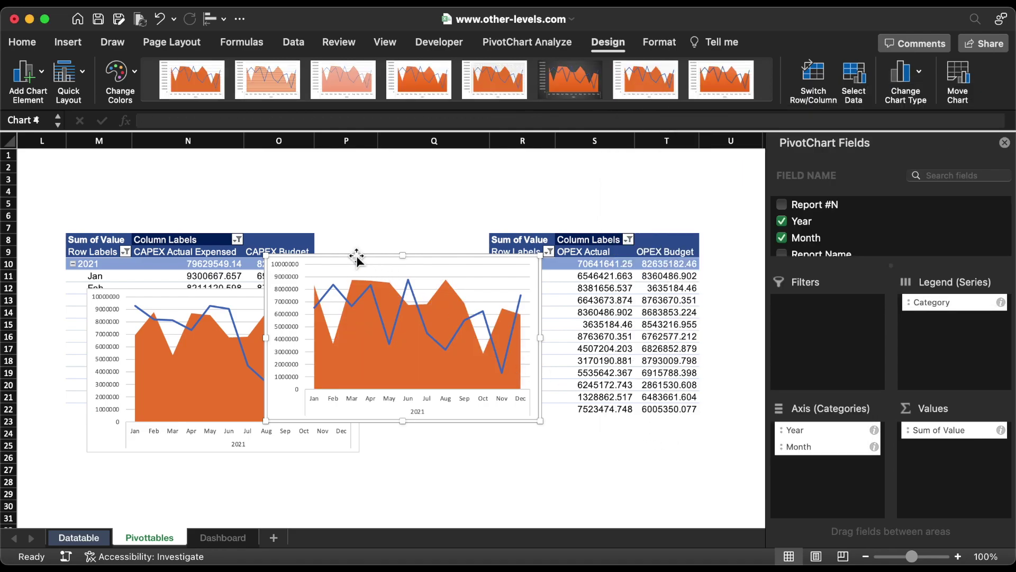
Place the OPEX chart beside the CAPEX chart and move both charts to the Dashboard sheet.
drag(368, 259, 453, 292)
shift+click(345, 298)
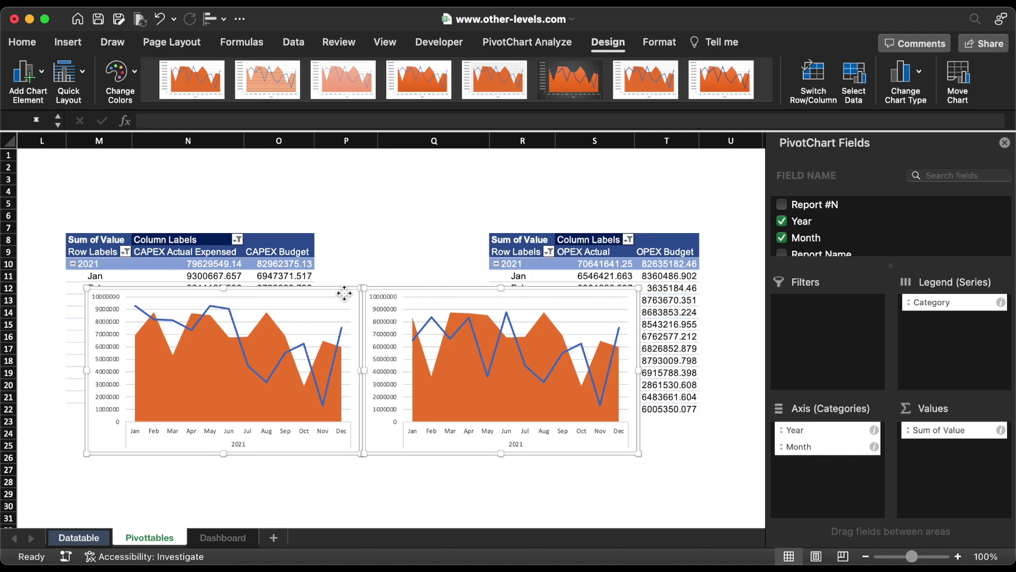
right_click(345, 298)
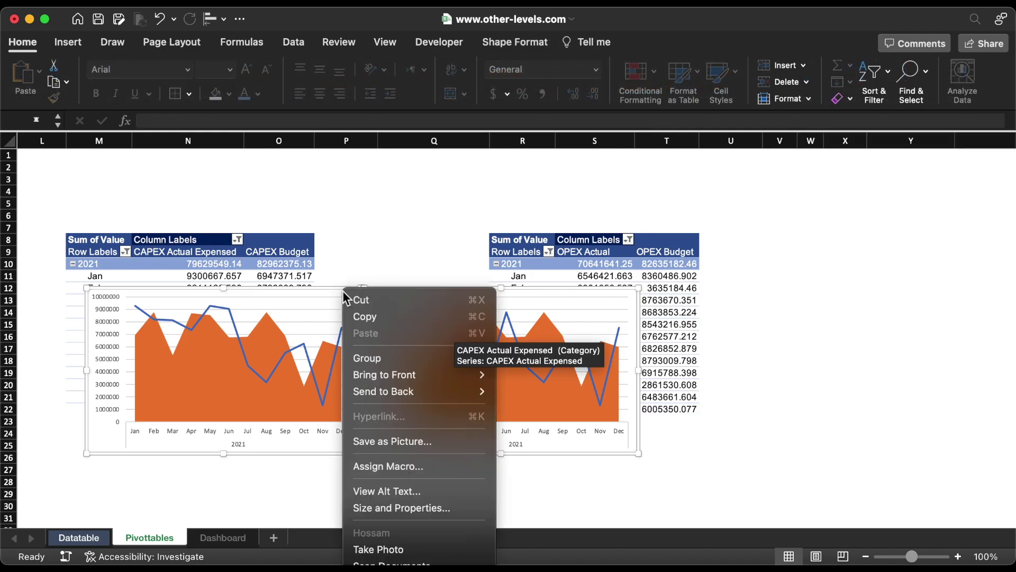
click(371, 300)
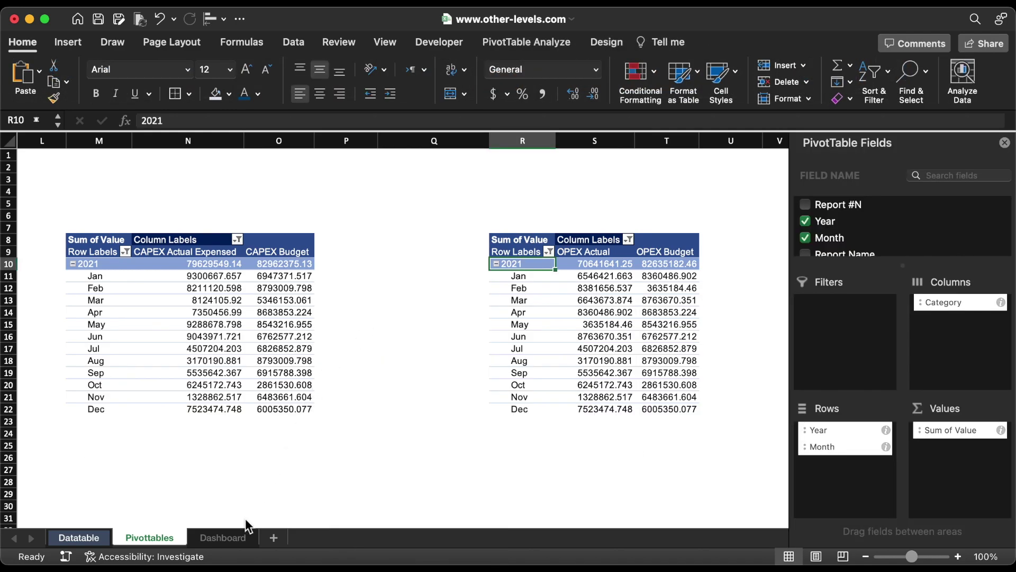
click(237, 537)
key(ctrl+v)
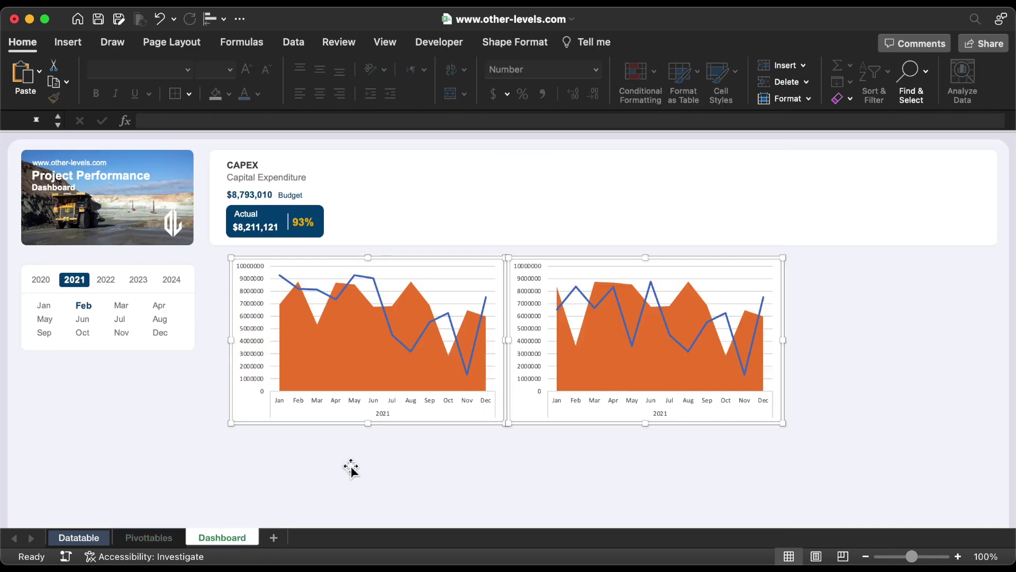
Format the CAPEX chart's horizontal axis labels in grey with font size 6.
click(407, 405)
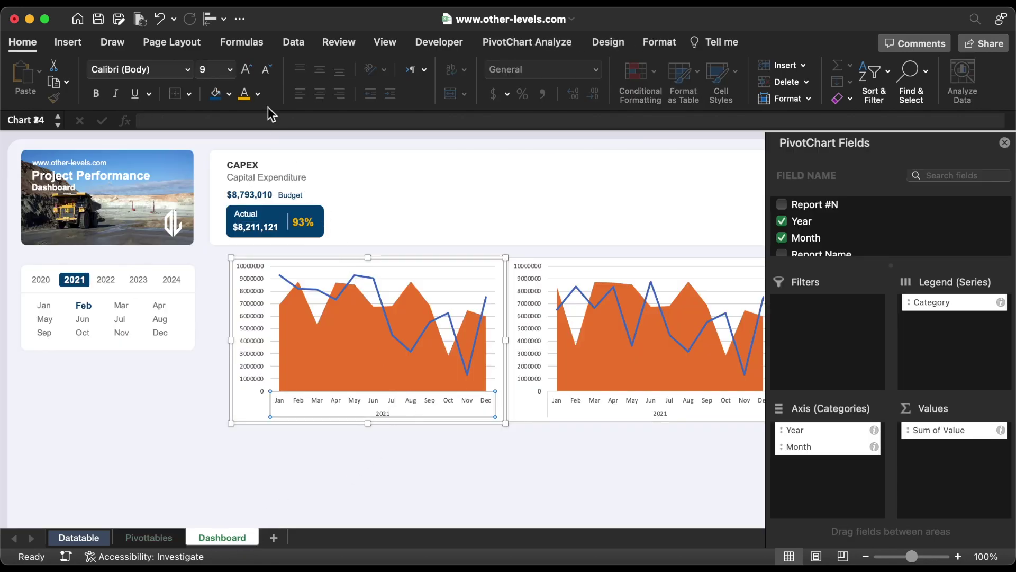
click(258, 93)
click(263, 187)
click(268, 70)
click(268, 71)
click(269, 71)
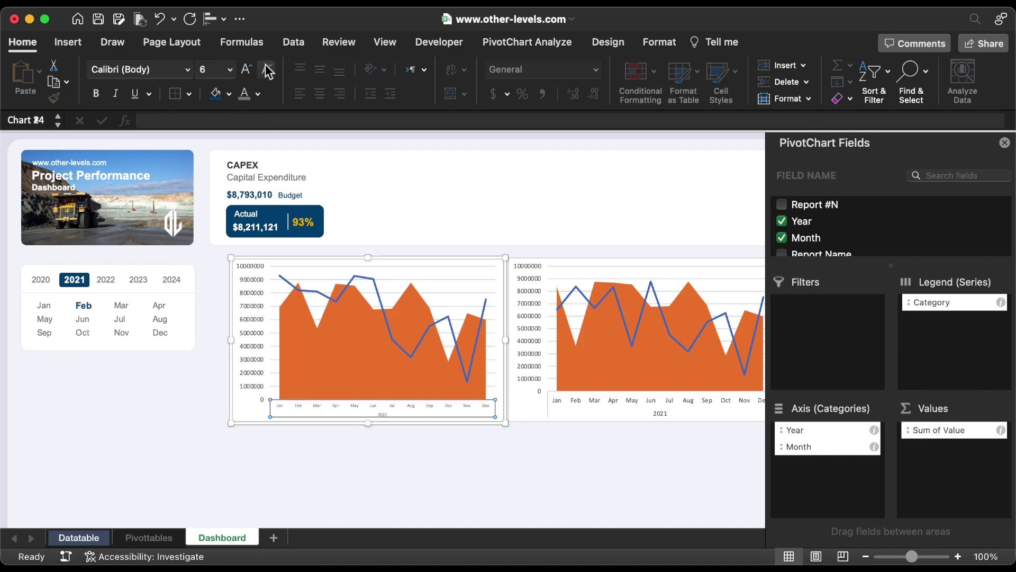
Apply the custom number format 0,,"M" to the CAPEX chart's vertical axis.
click(256, 295)
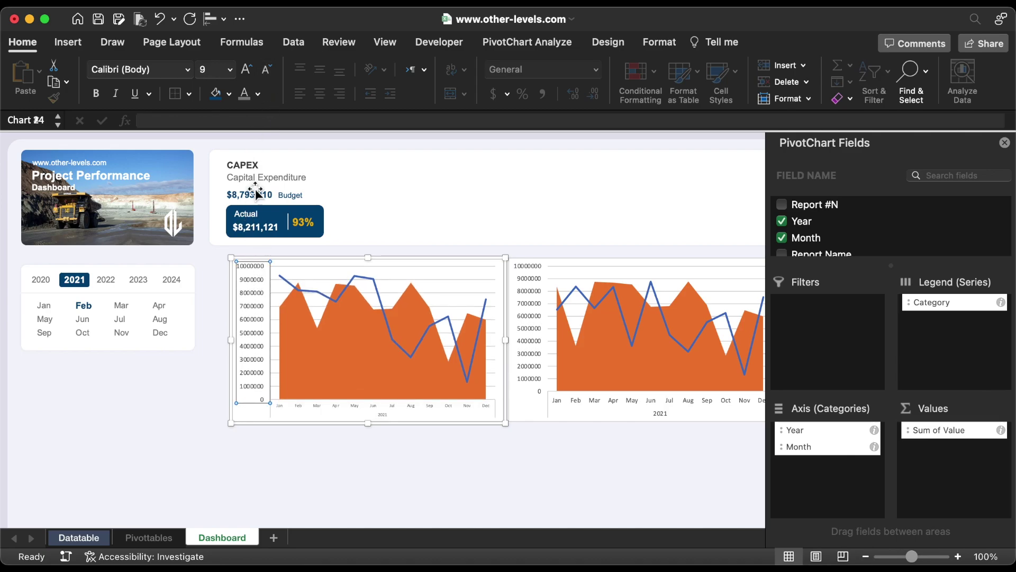
key(super+1)
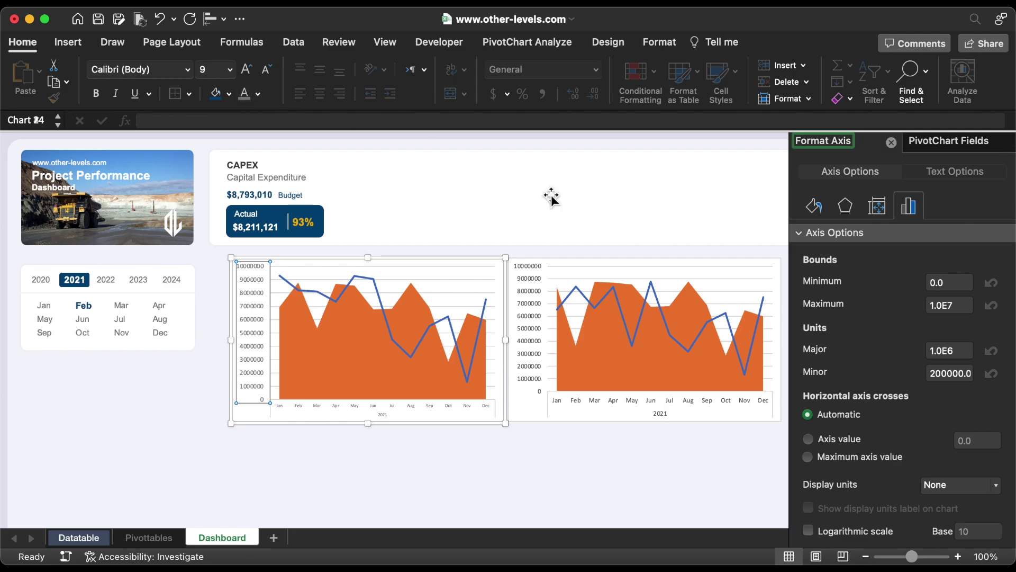
scroll(868, 305, down, 3)
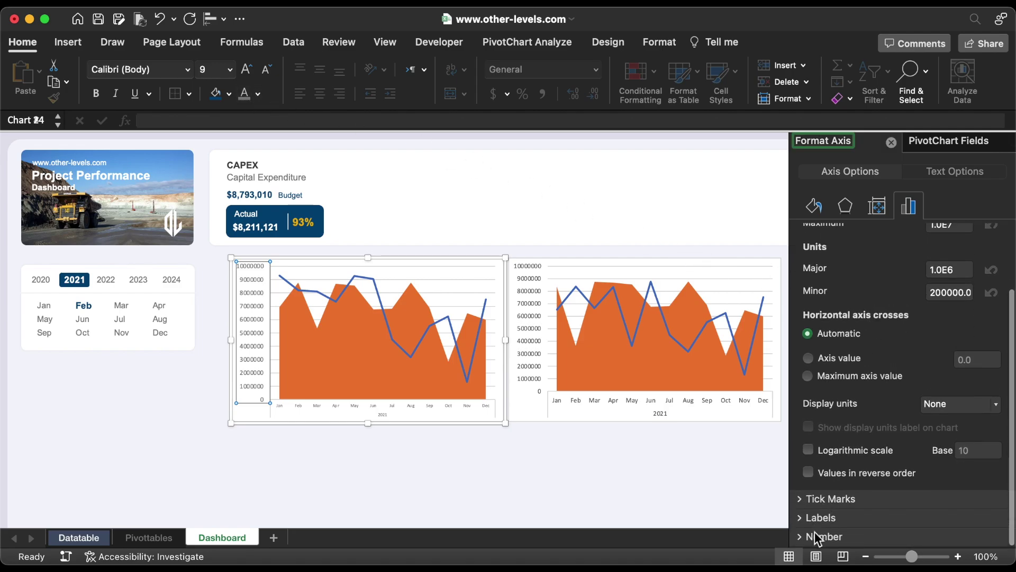
click(815, 535)
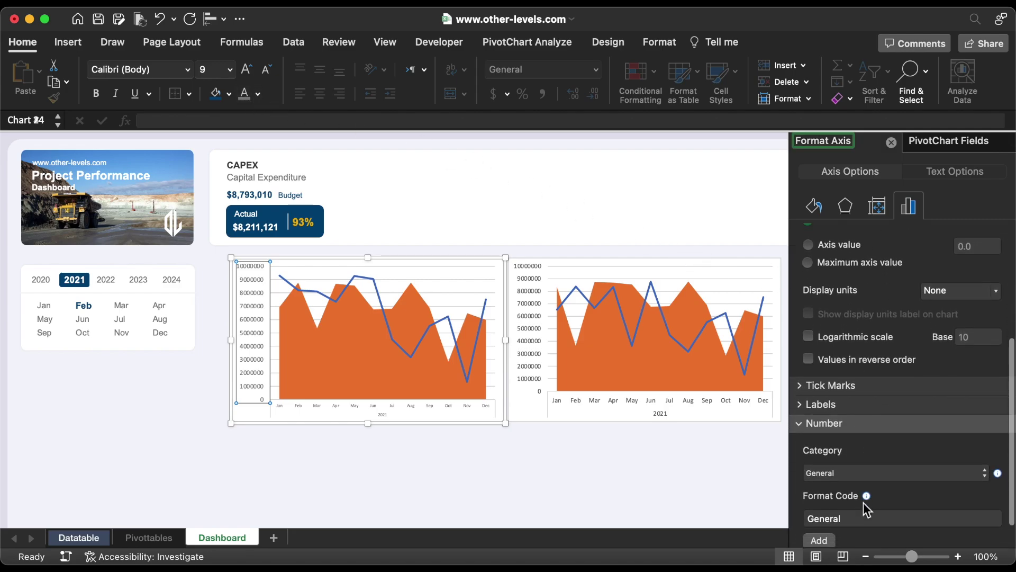
click(854, 483)
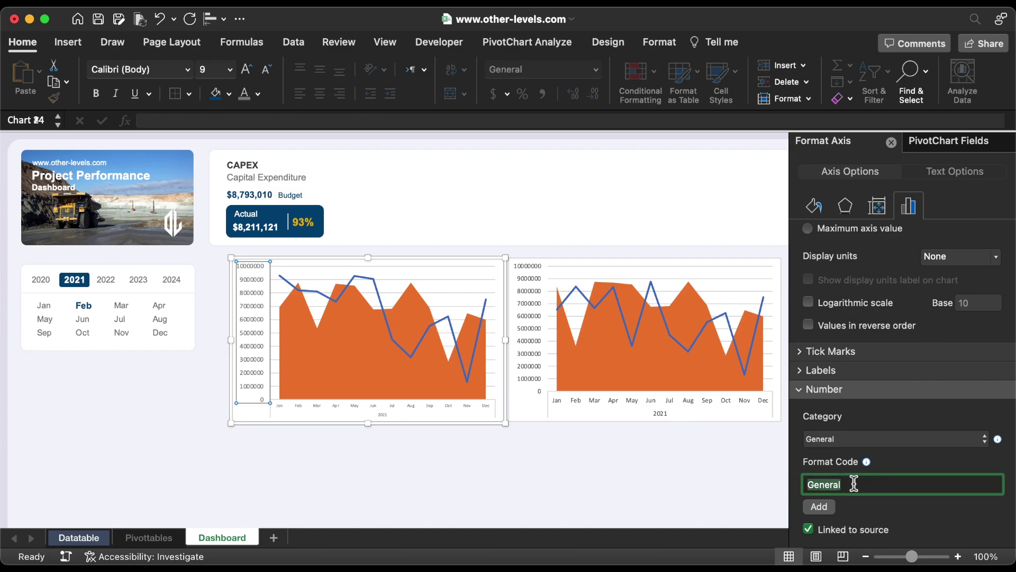
text(0,,"M)
click(828, 506)
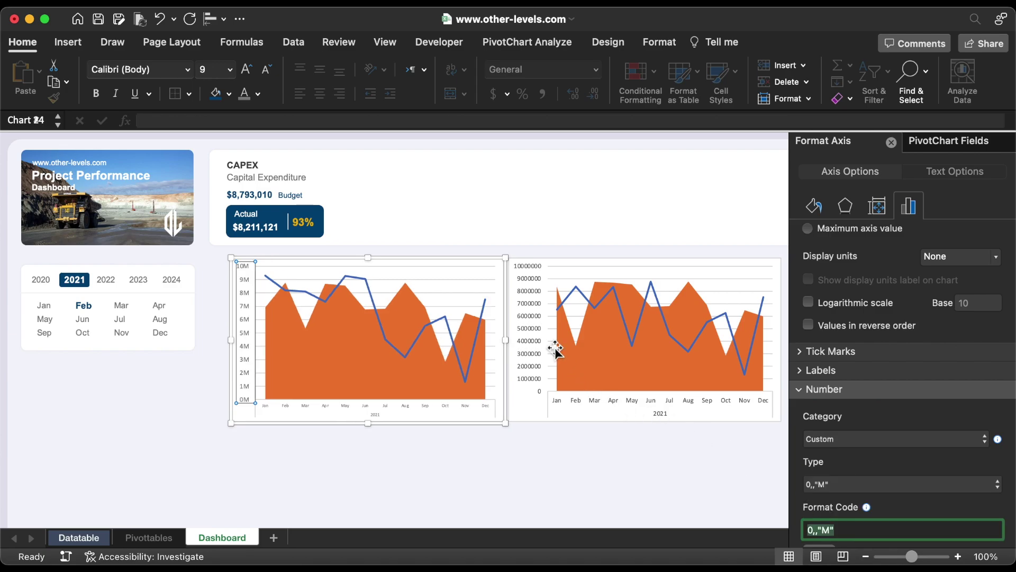
Set the OPEX chart's vertical axis labels to Arial with the custom number format 0,,"M".
click(528, 313)
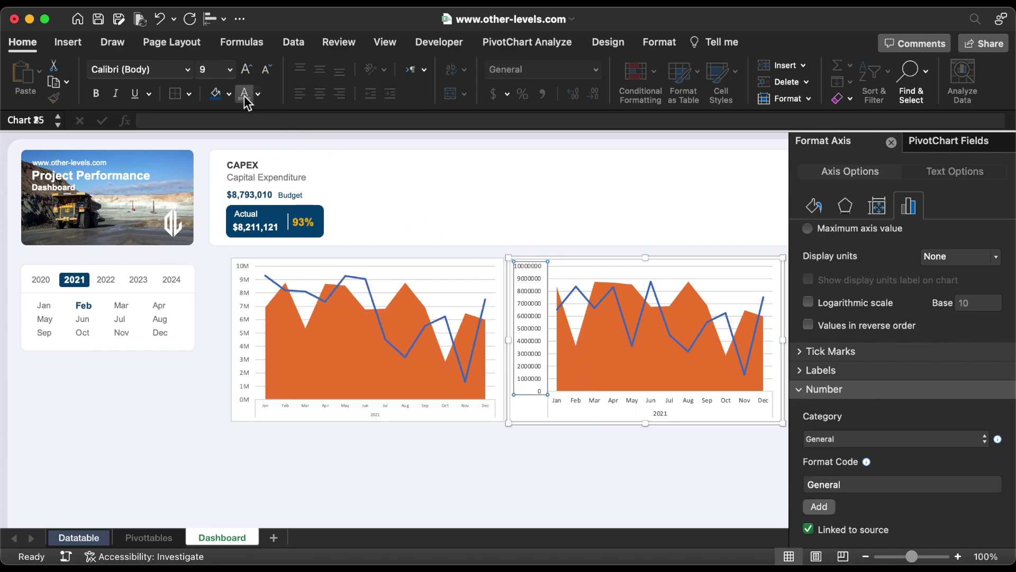
click(190, 70)
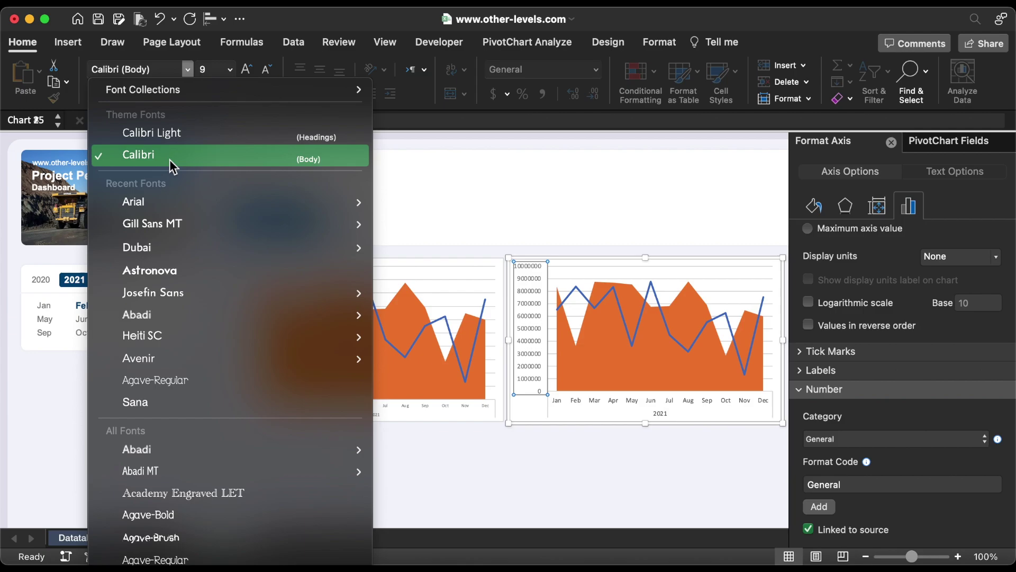
key(Escape)
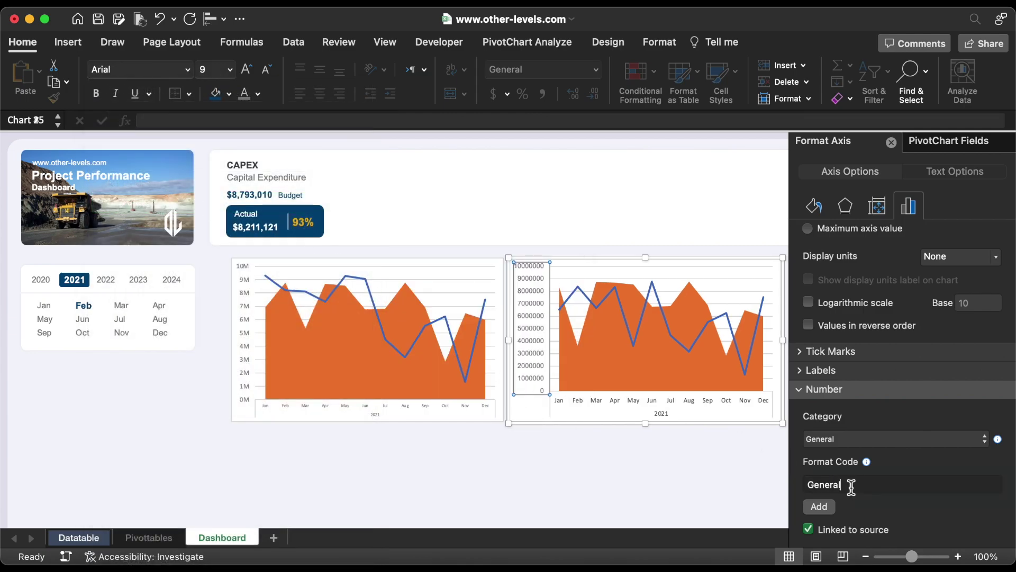
double_click(850, 485)
text(0,,"M")
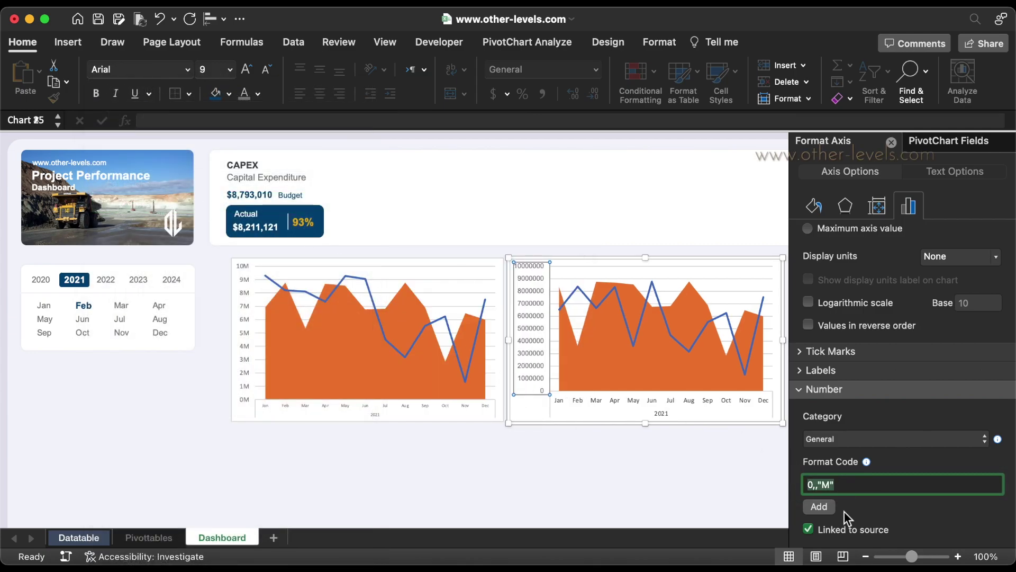
click(827, 508)
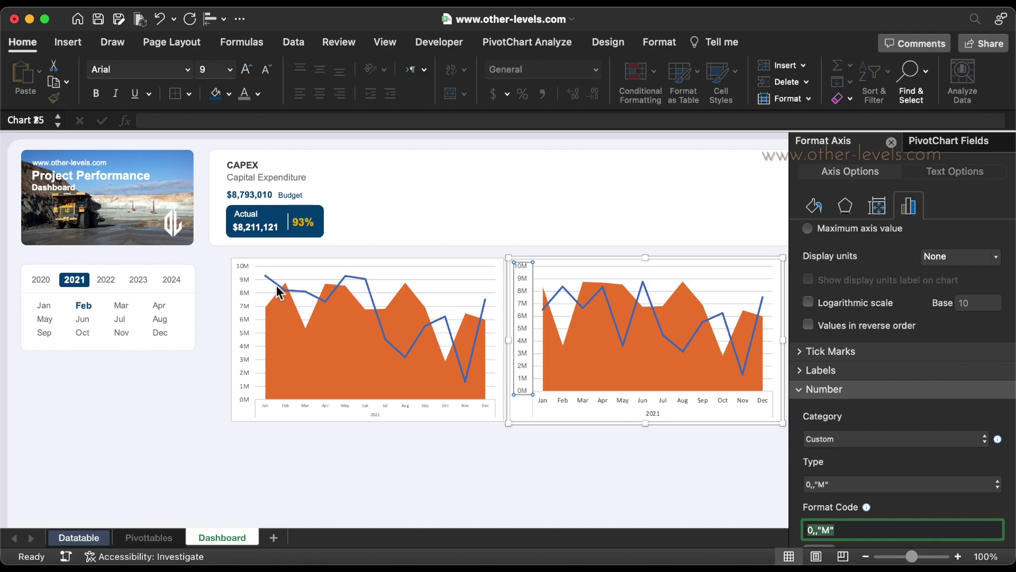
Change the font of the CAPEX chart's vertical axis labels to Arial.
click(247, 268)
click(188, 70)
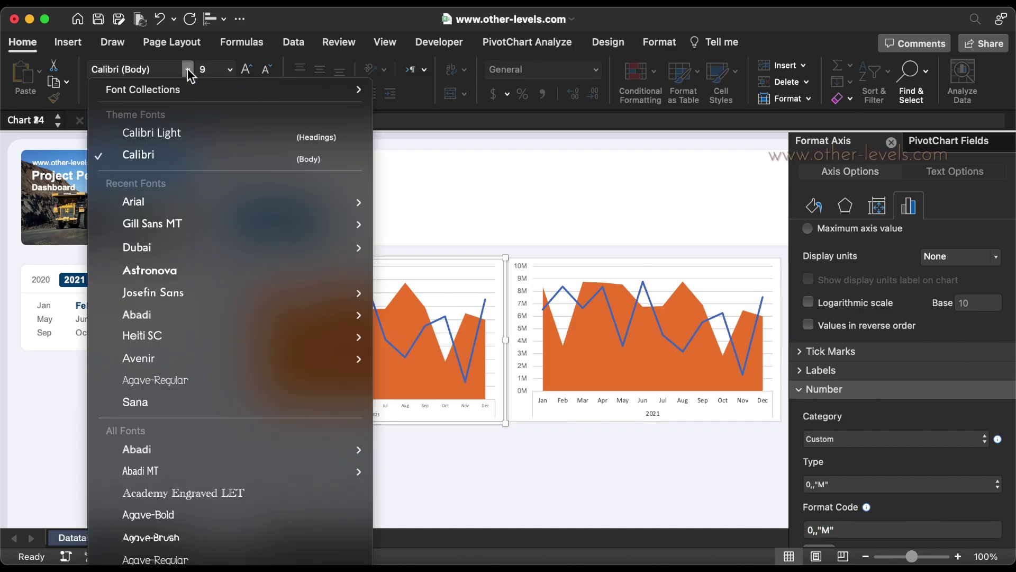
mouse_move(167, 201)
click(133, 201)
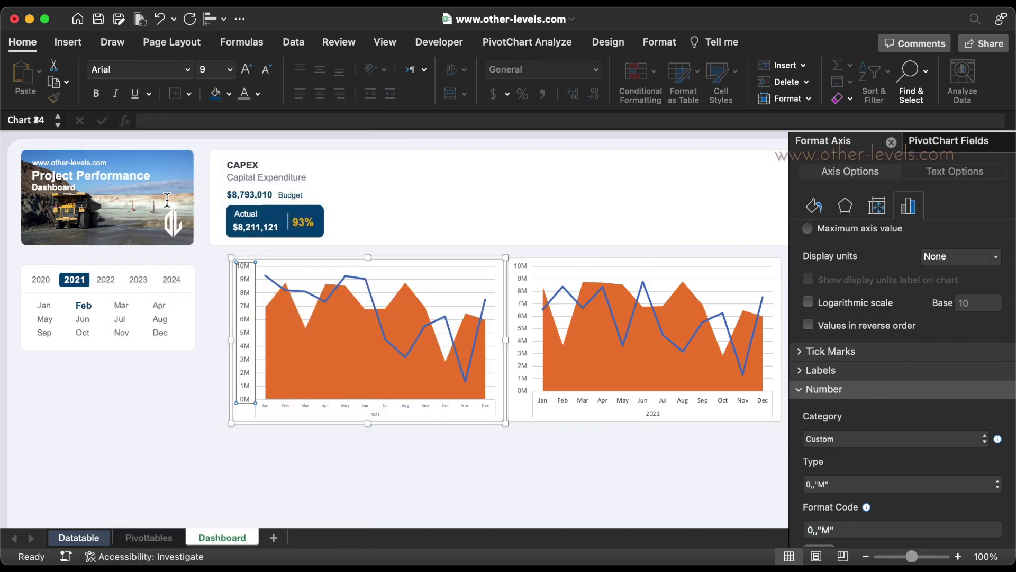
Format the OPEX chart's horizontal axis labels in grey with font size 6.
click(582, 402)
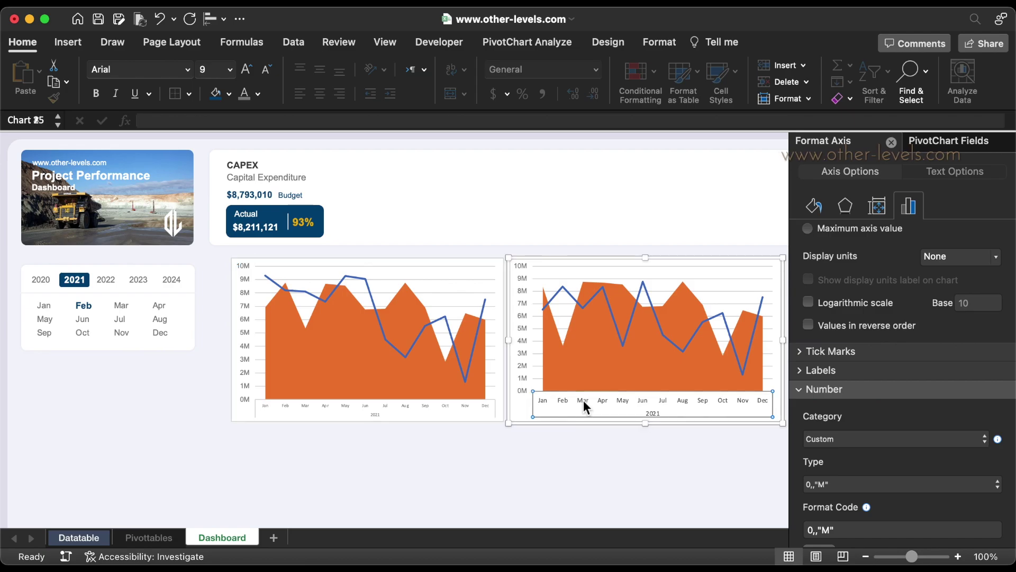
click(257, 94)
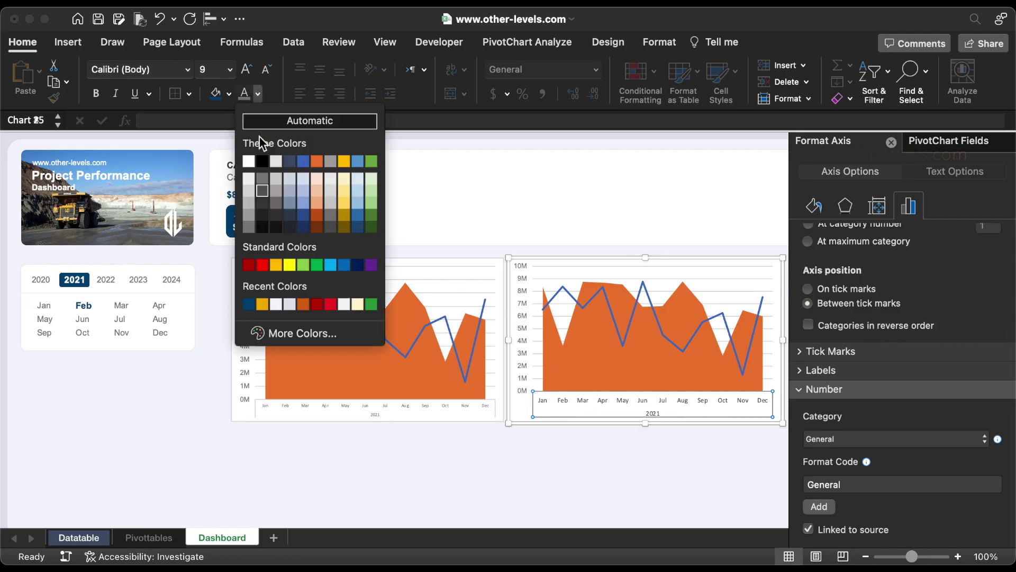
click(262, 176)
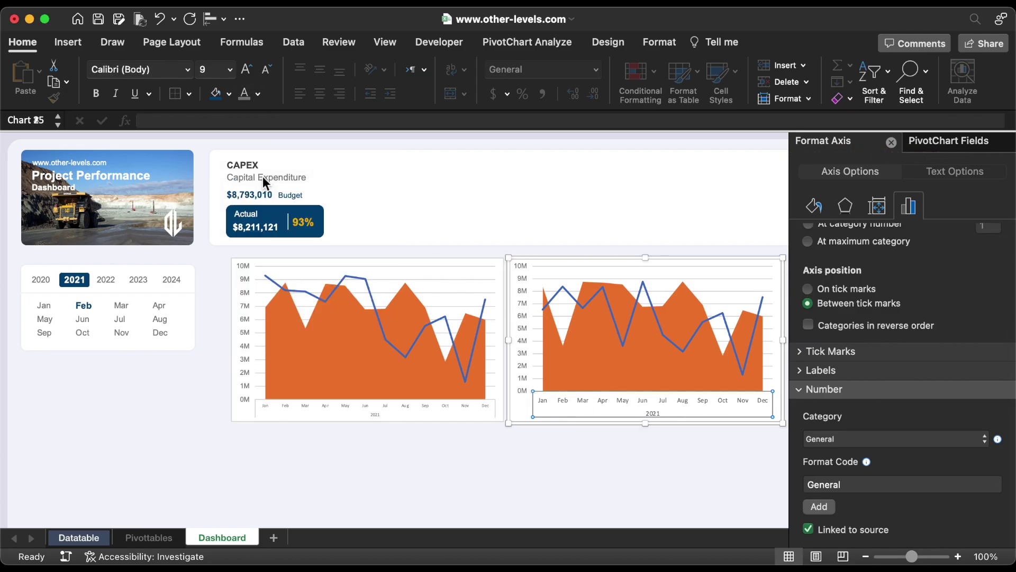
click(266, 73)
click(266, 73)
click(265, 73)
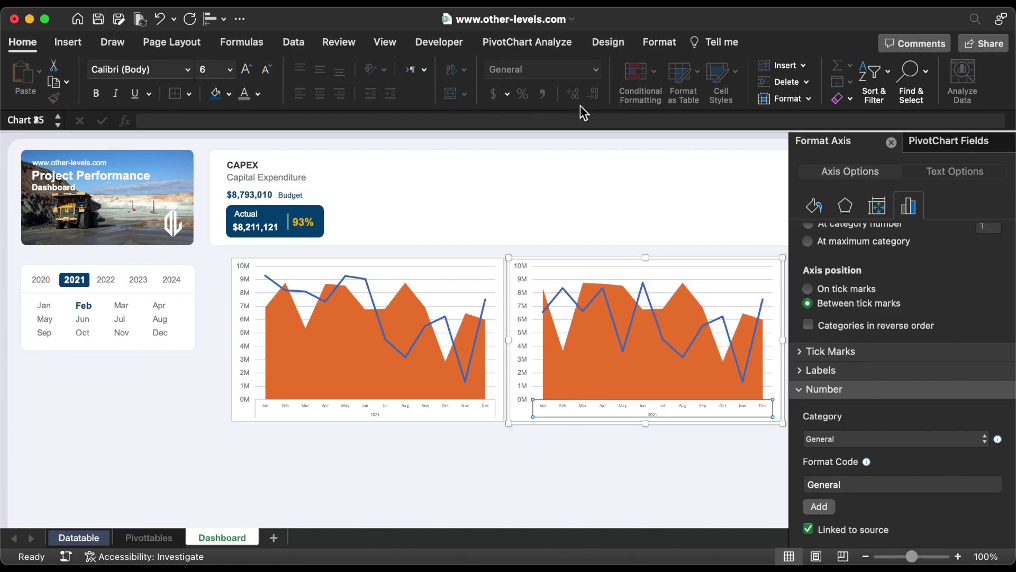
Set the OPEX chart's horizontal axis to no line, and its chart area to no fill and no border line.
click(814, 206)
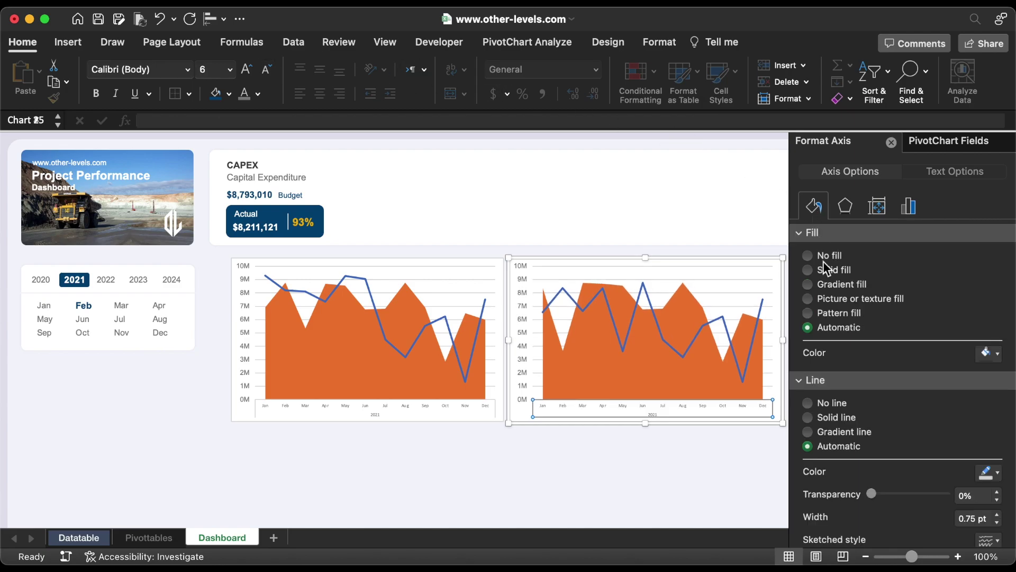
click(833, 402)
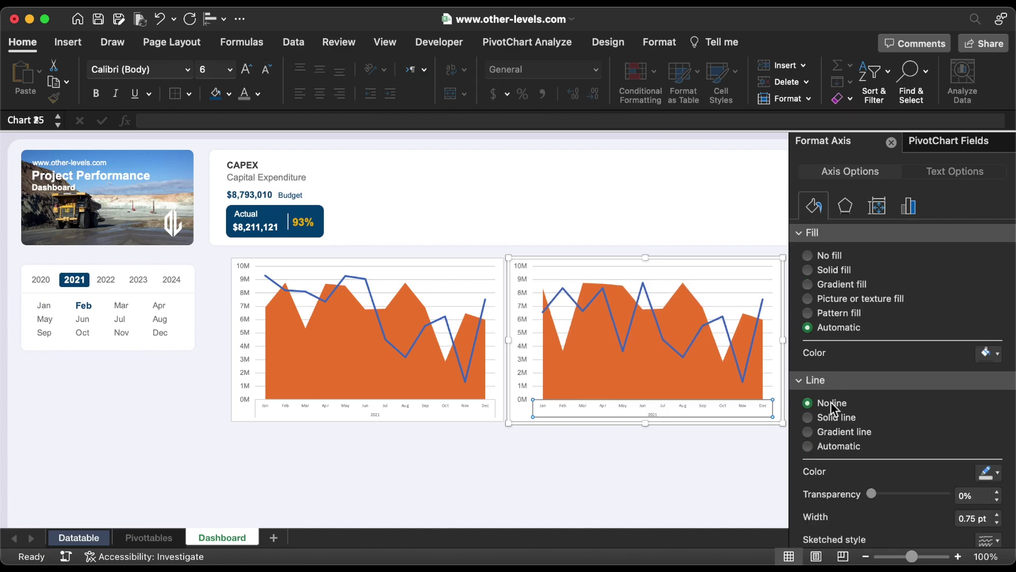
click(713, 260)
click(807, 256)
click(819, 374)
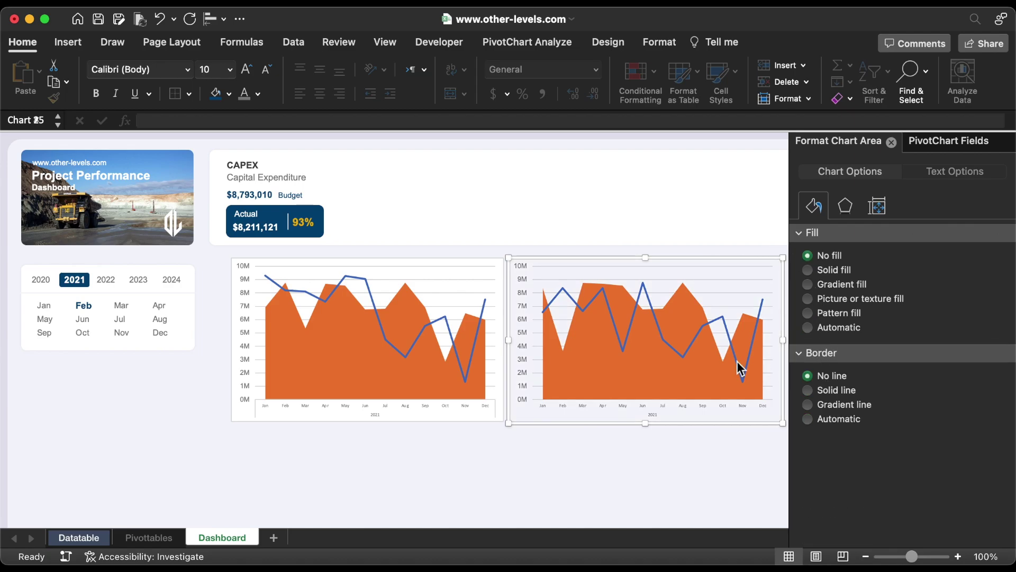
Set the CAPEX chart area to no fill and no border line, and its horizontal axis to no fill and no line.
click(469, 261)
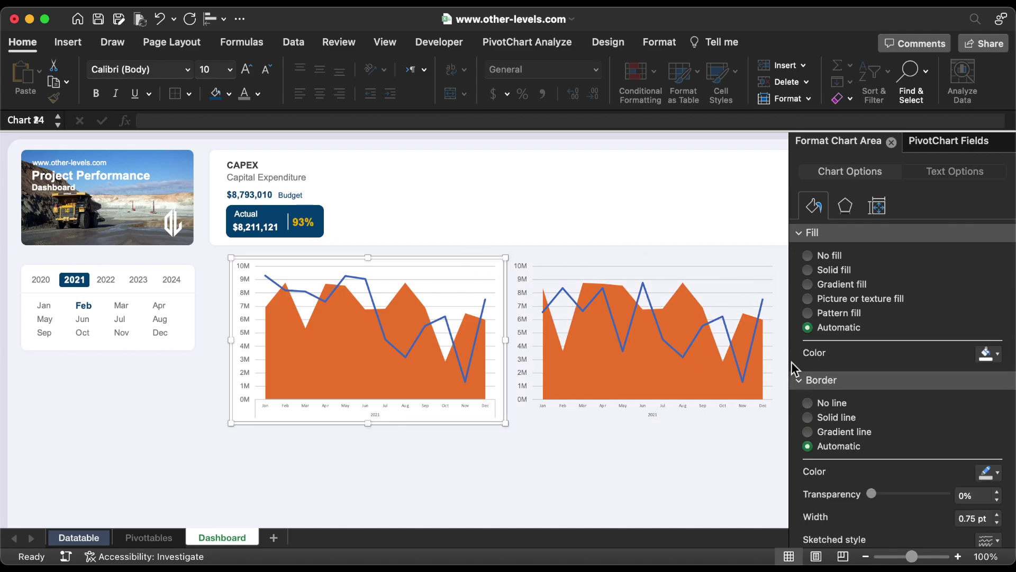
click(808, 403)
click(808, 256)
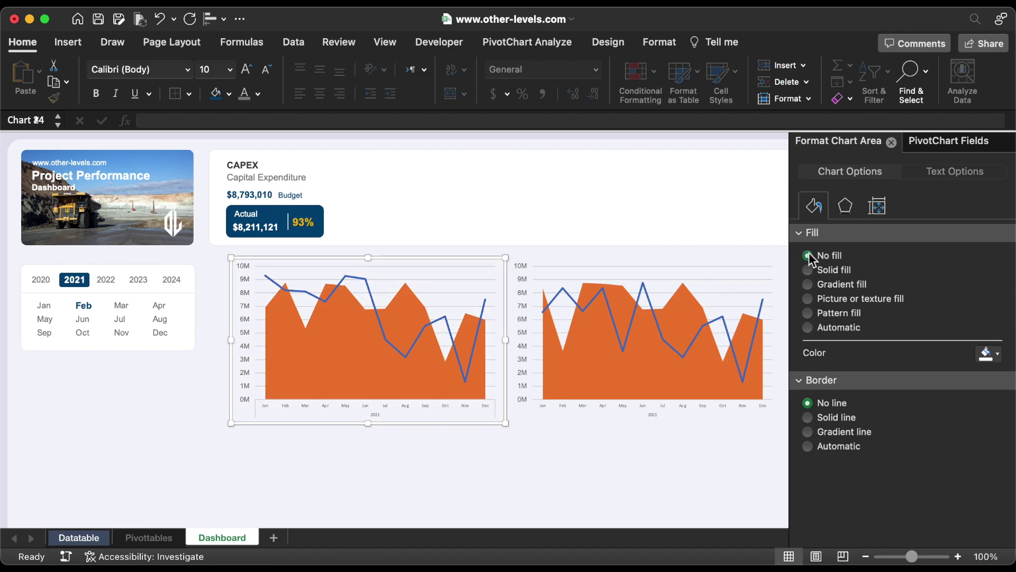
click(462, 408)
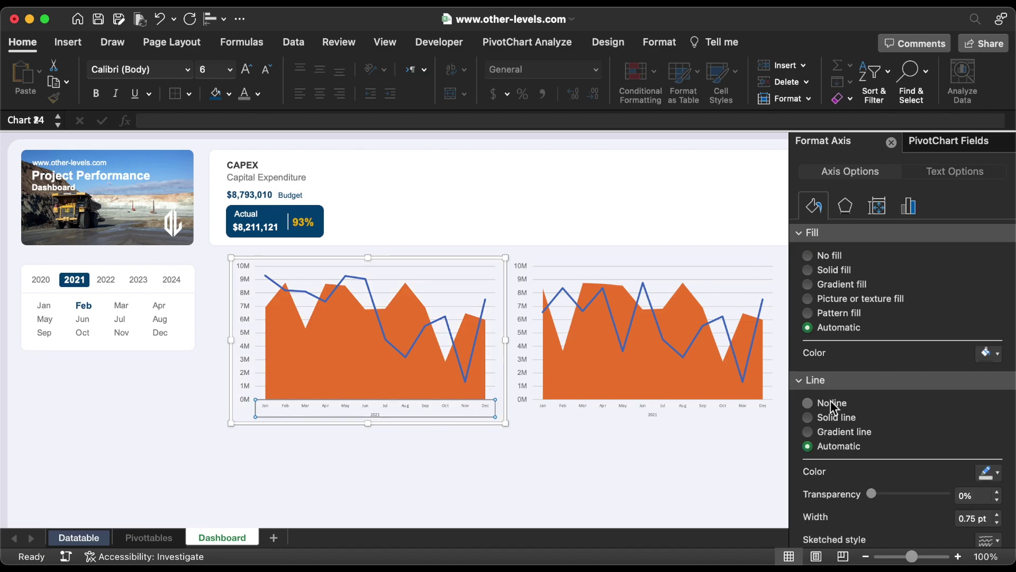
click(830, 402)
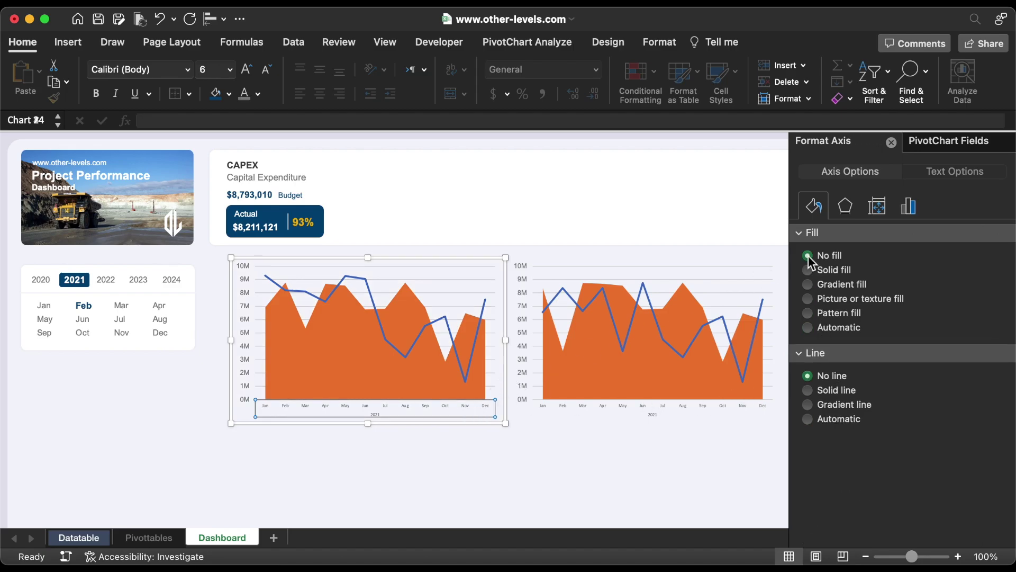
Delete the major gridlines from both the CAPEX and OPEX charts.
click(463, 292)
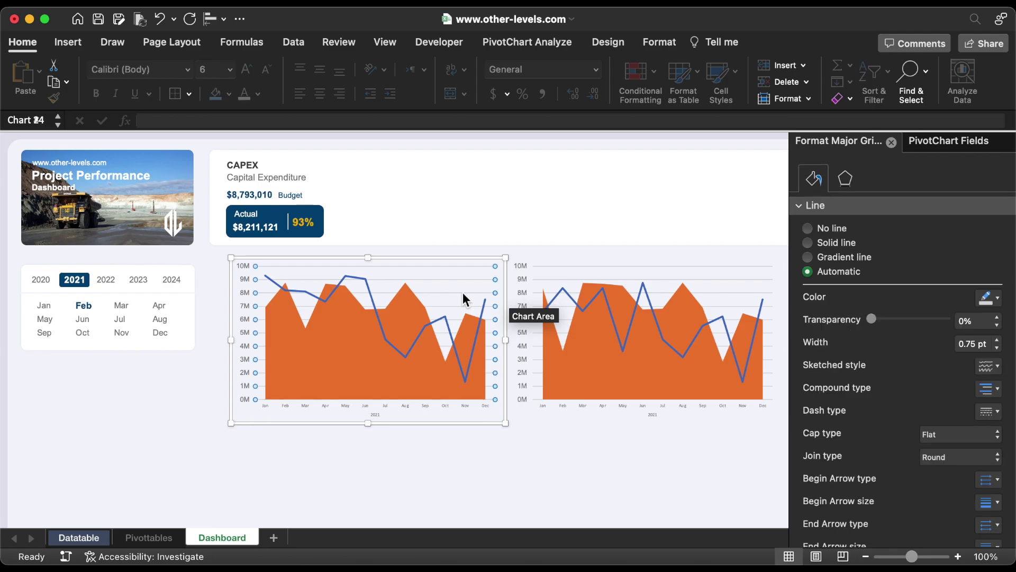
key(Escape)
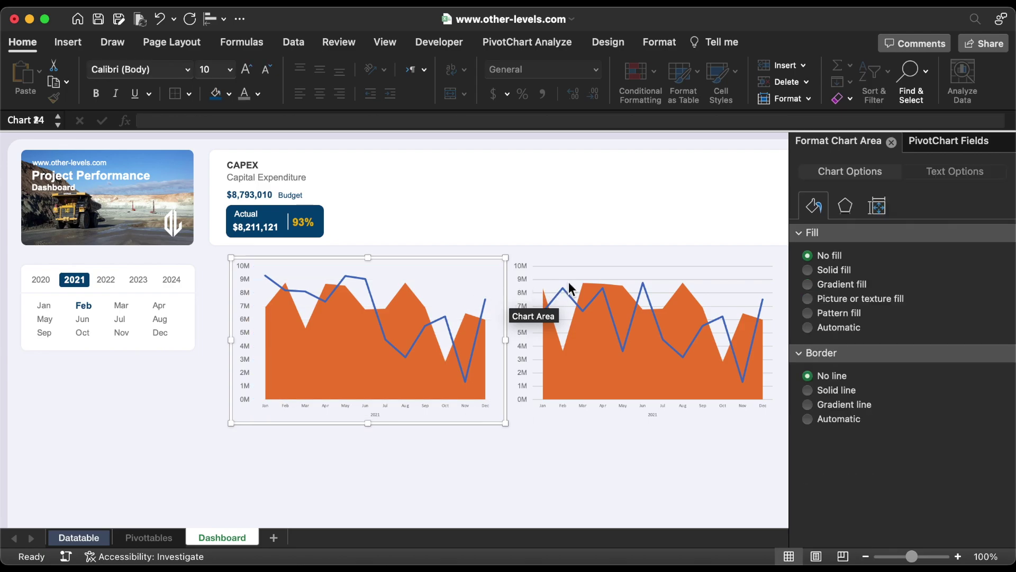
click(572, 289)
click(573, 289)
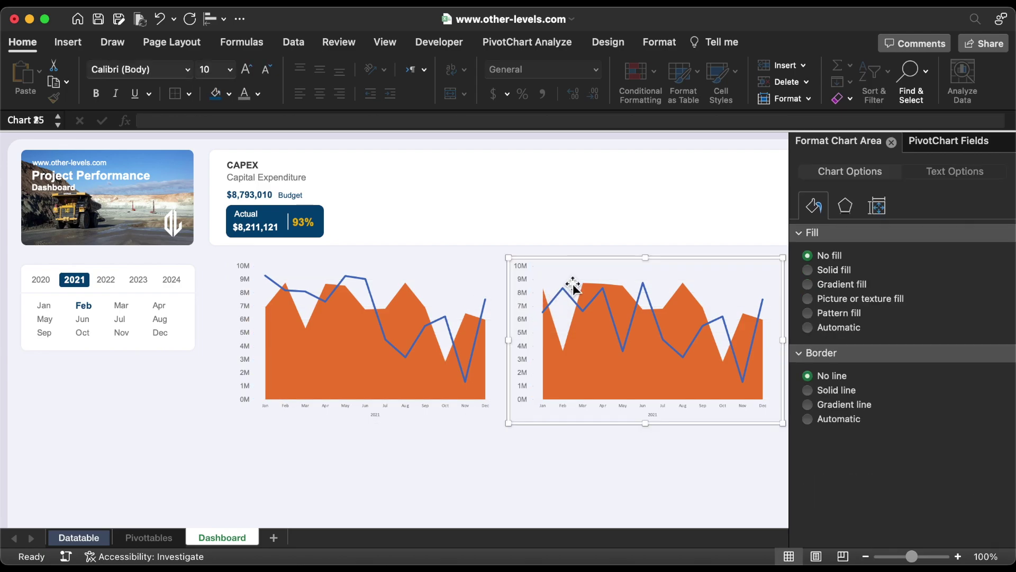
Format the OPEX Actual line as a solid dark orange line 1.5 pt wide.
click(593, 300)
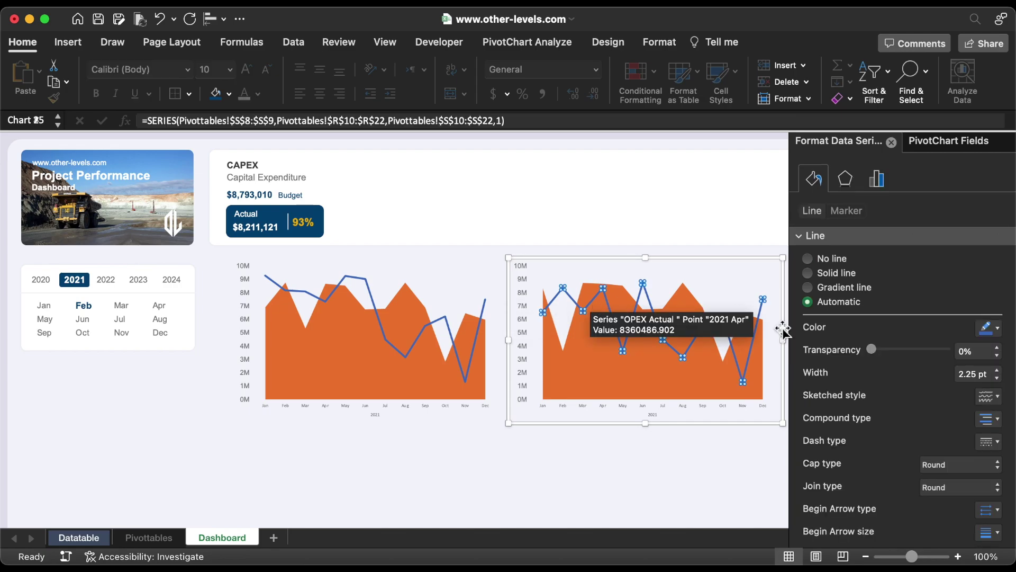
click(997, 378)
click(997, 378)
click(997, 377)
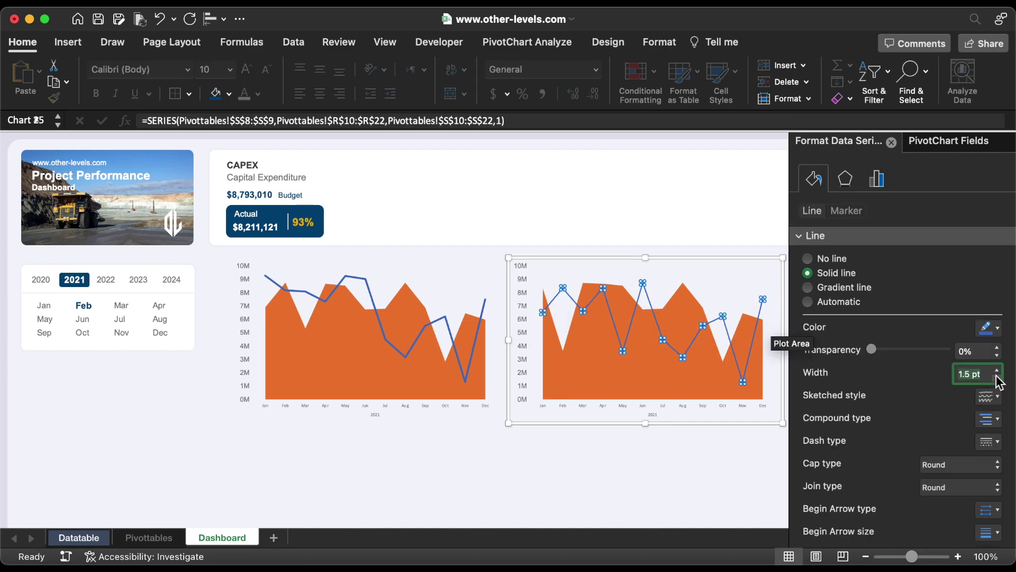
click(998, 328)
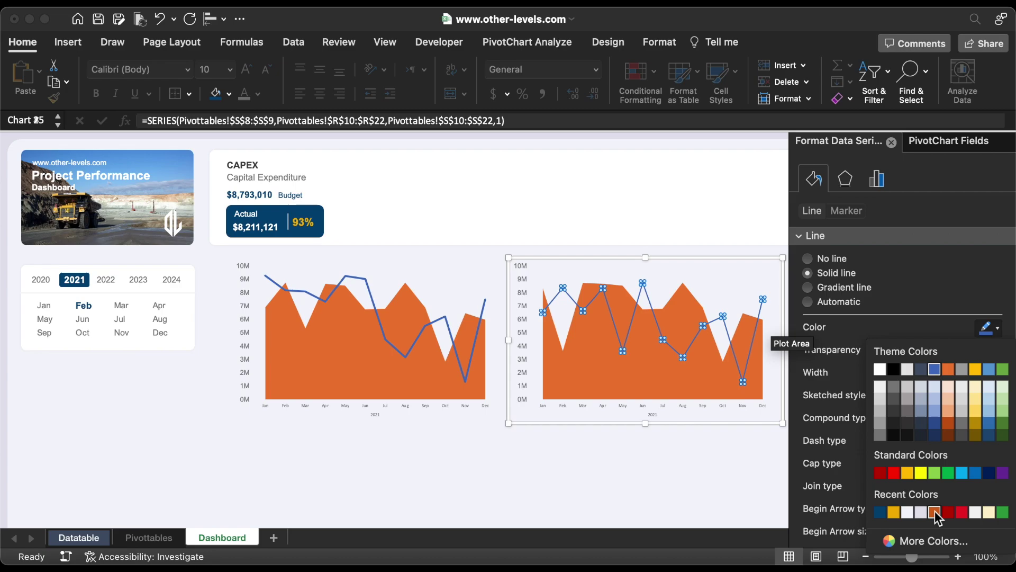
click(934, 512)
Give the OPEX chart's budget area a solid dark orange fill with 92% transparency.
click(708, 387)
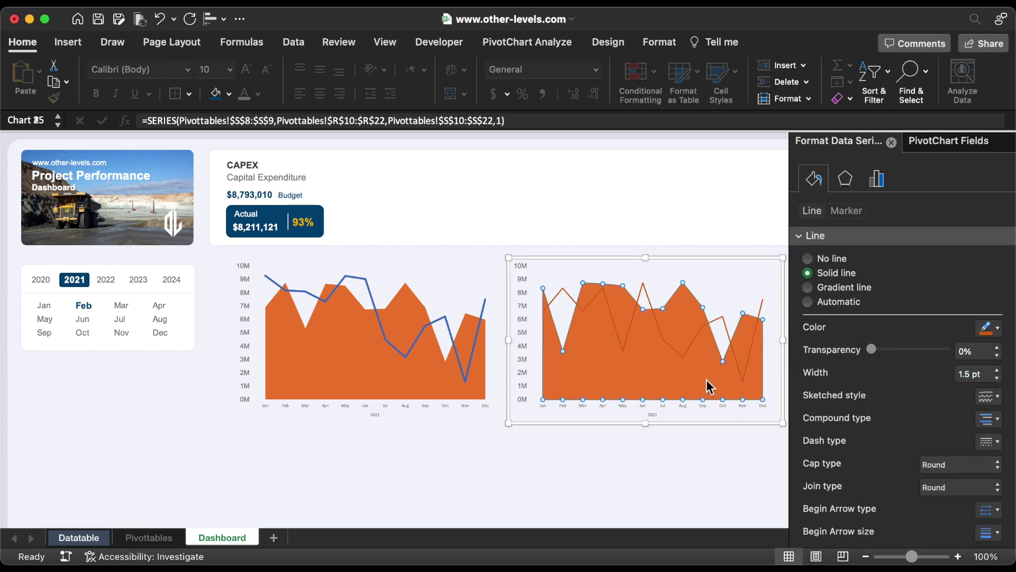
click(829, 373)
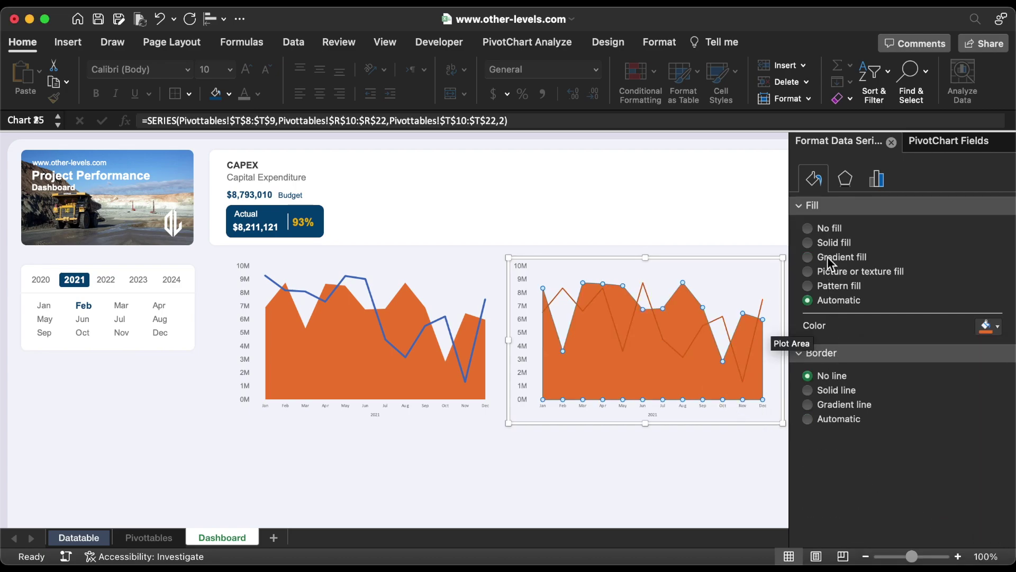
click(826, 242)
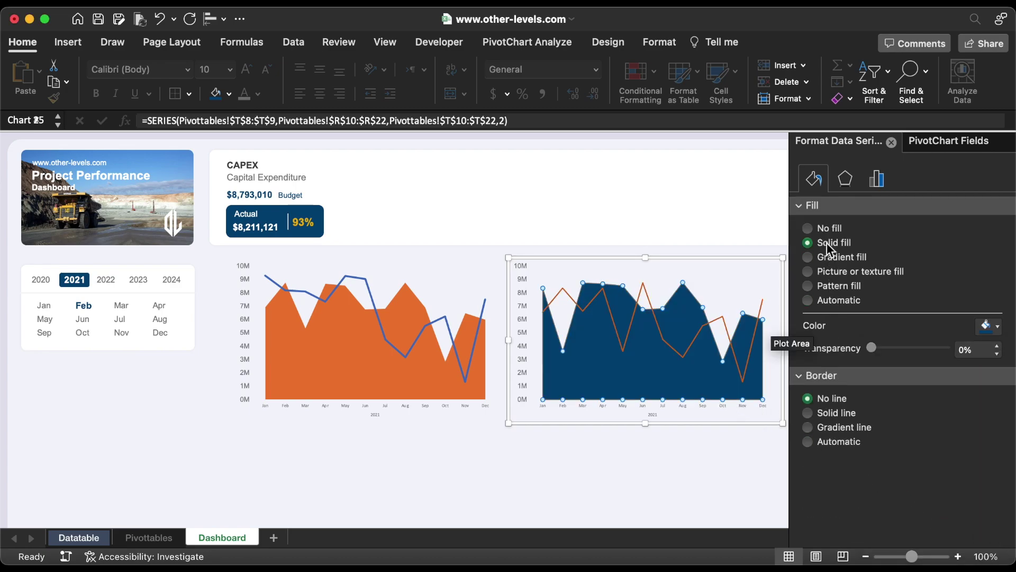
click(996, 328)
click(893, 511)
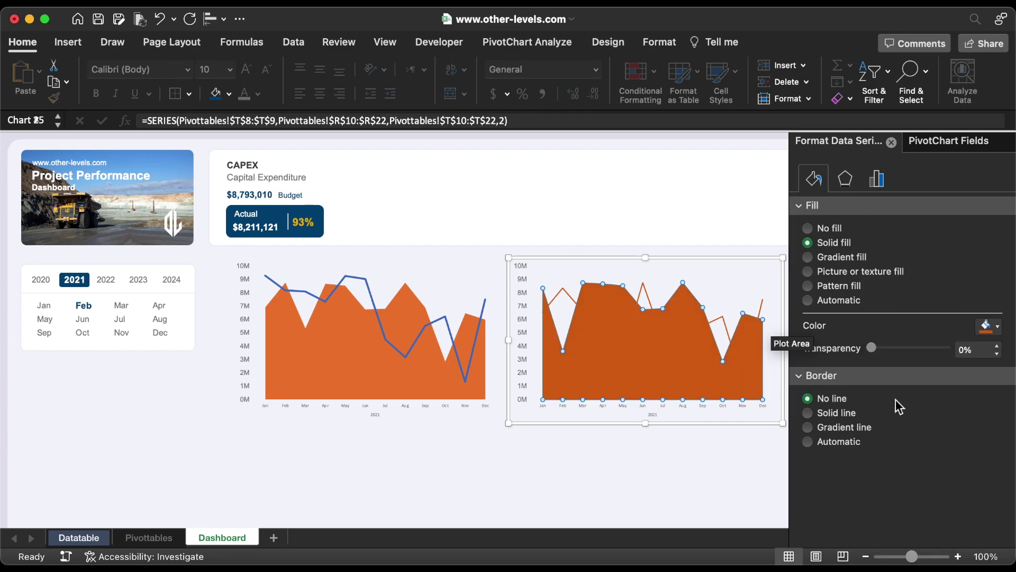
drag(874, 353, 935, 353)
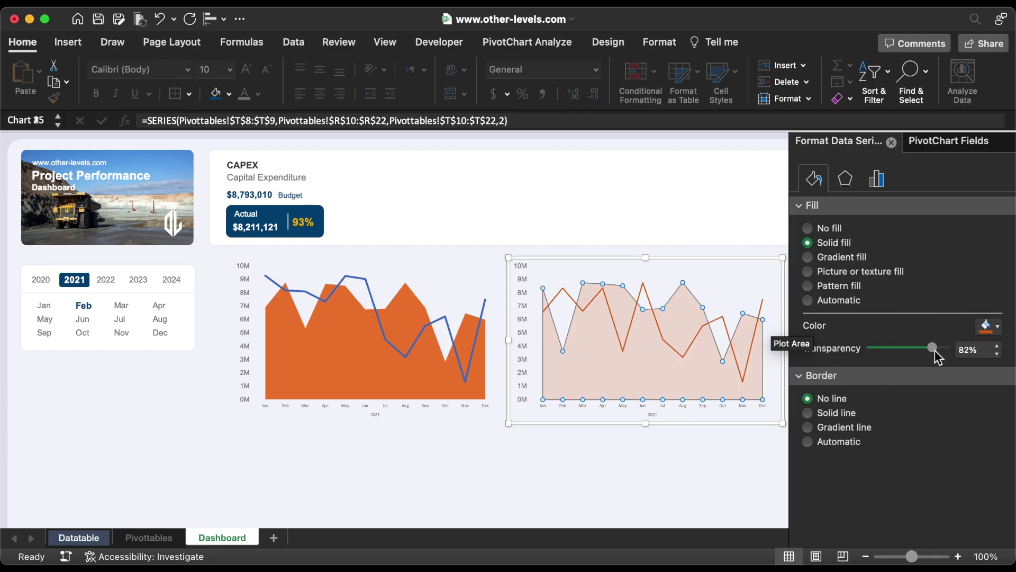
click(997, 347)
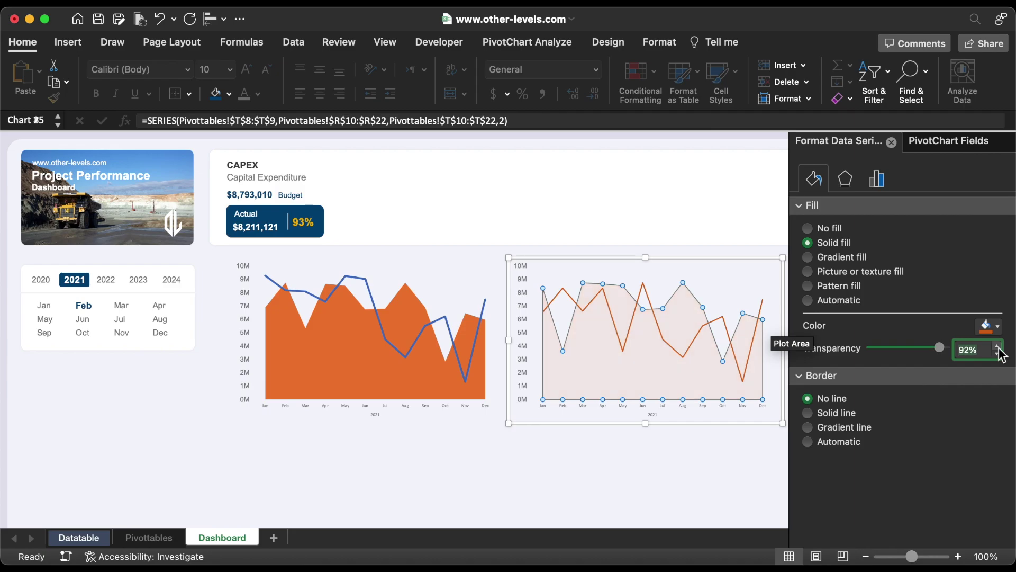
Give the CAPEX chart's budget area a solid dark orange fill with 95% transparency.
click(384, 369)
click(382, 368)
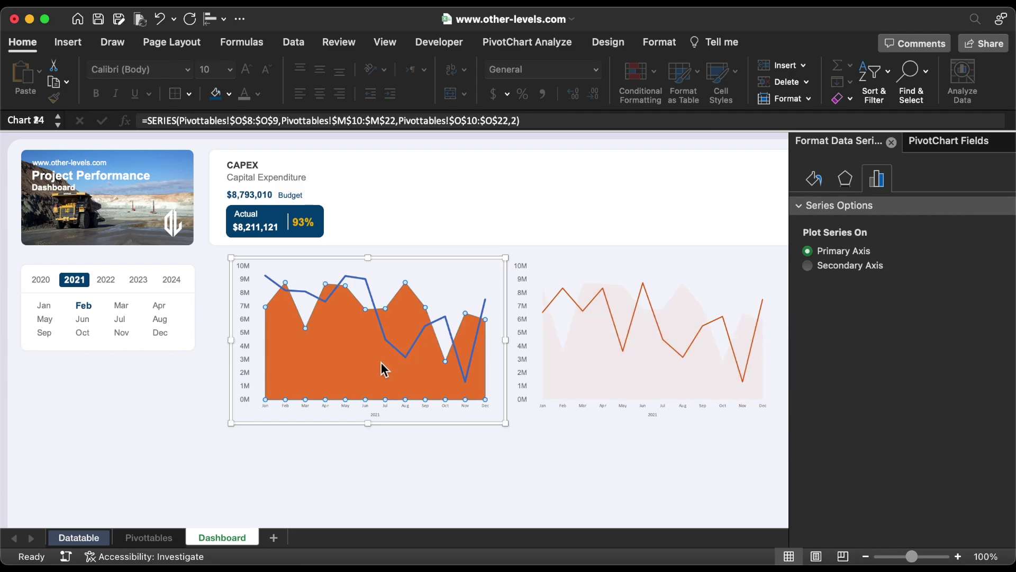
click(815, 179)
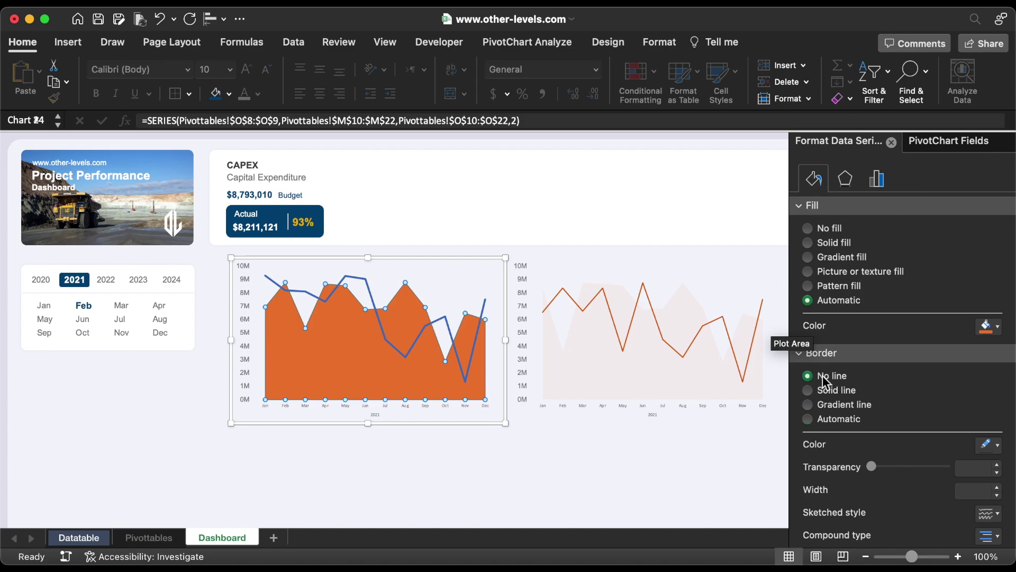
click(823, 243)
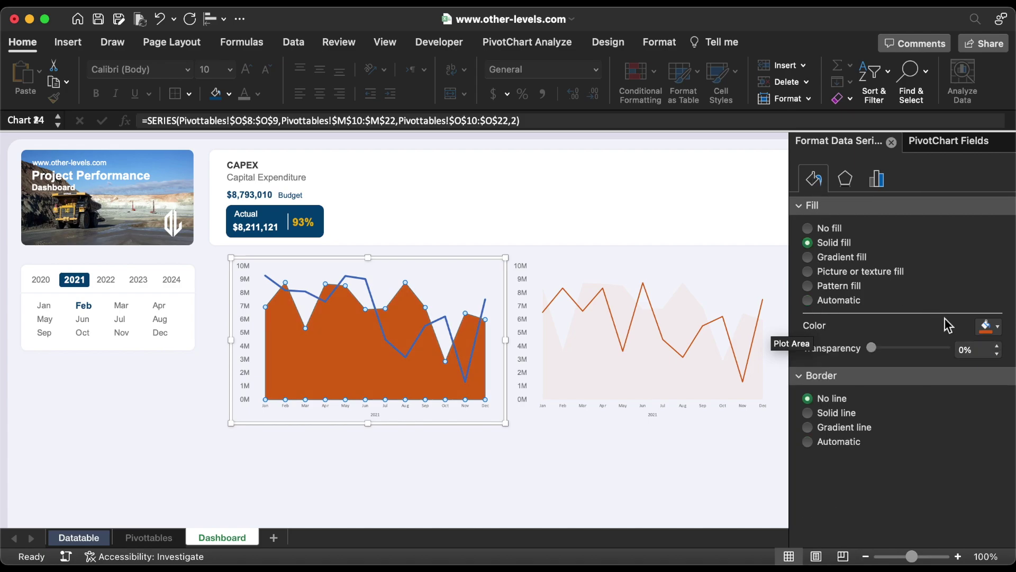
click(978, 350)
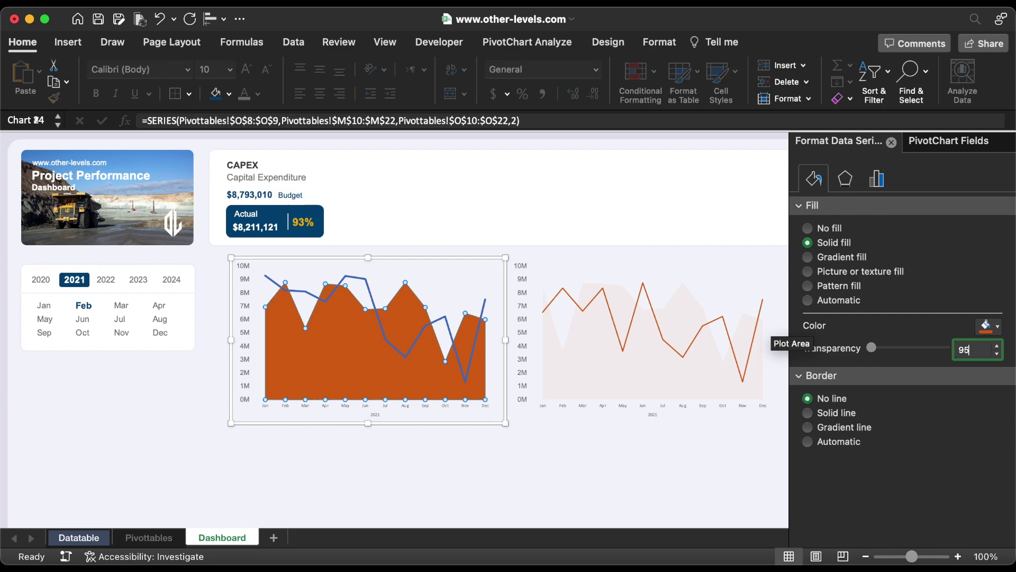
text(95)
key(Return)
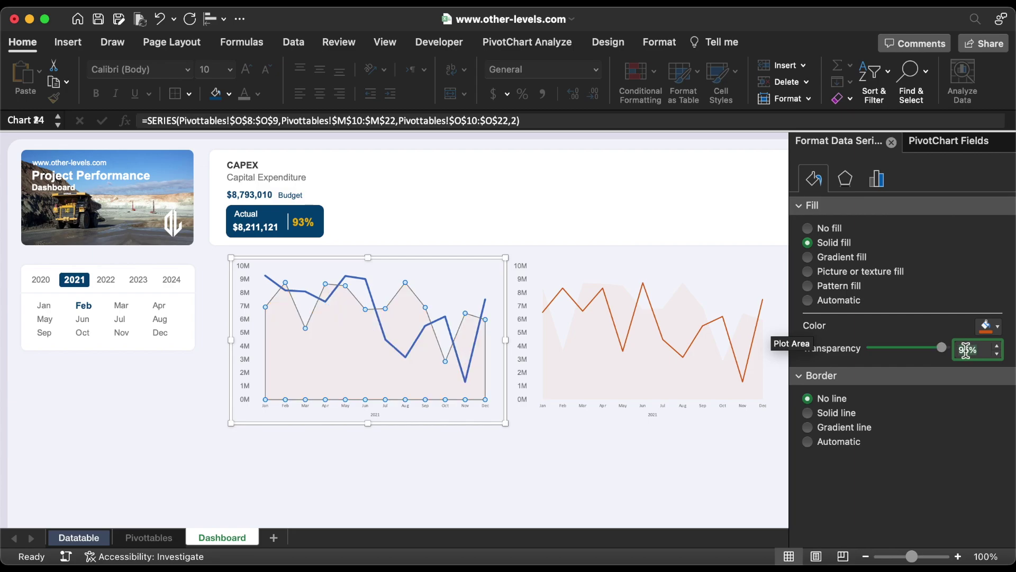
Format the CAPEX chart's actual line as a solid dark orange line 1.5 pt wide.
click(427, 328)
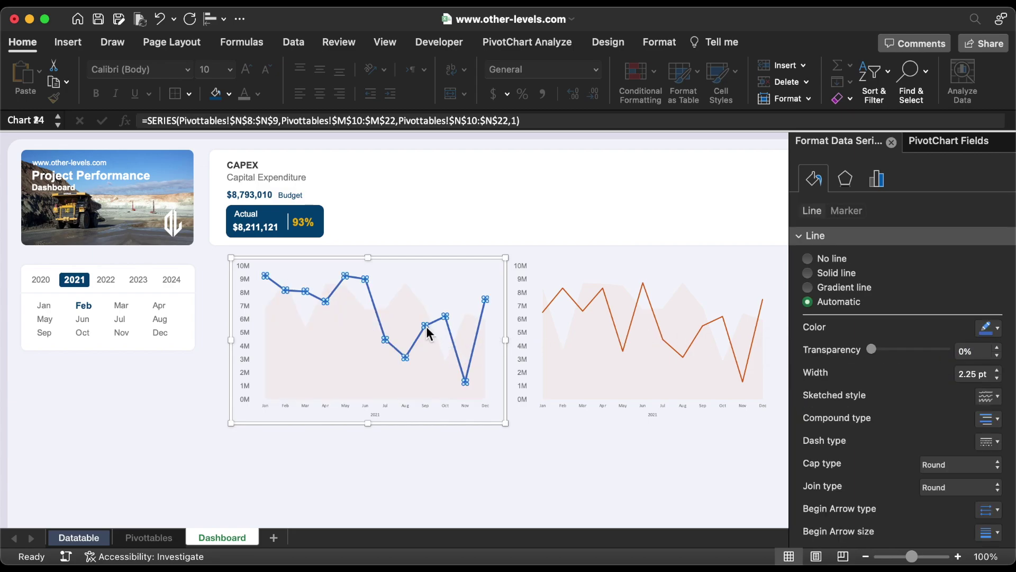
click(997, 377)
click(997, 377)
click(998, 378)
click(995, 328)
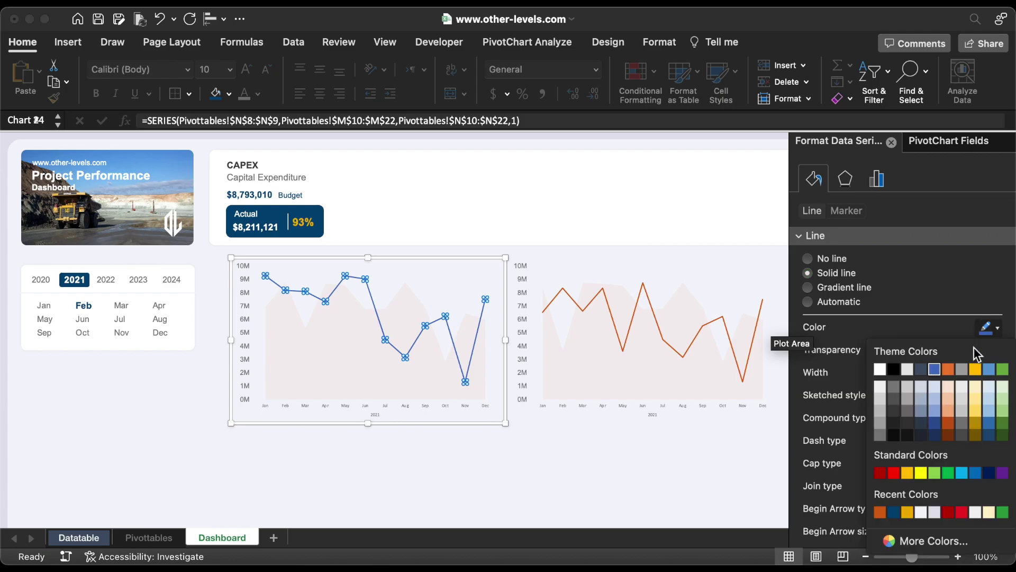
click(880, 512)
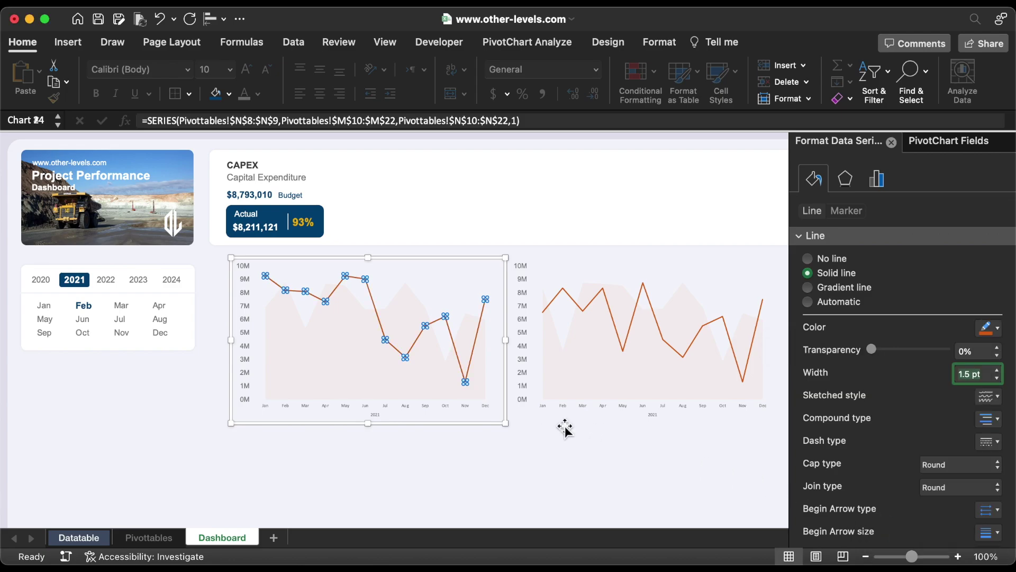
Reduce the vertical axis labels of both the OPEX and CAPEX charts to font size 7.
click(528, 366)
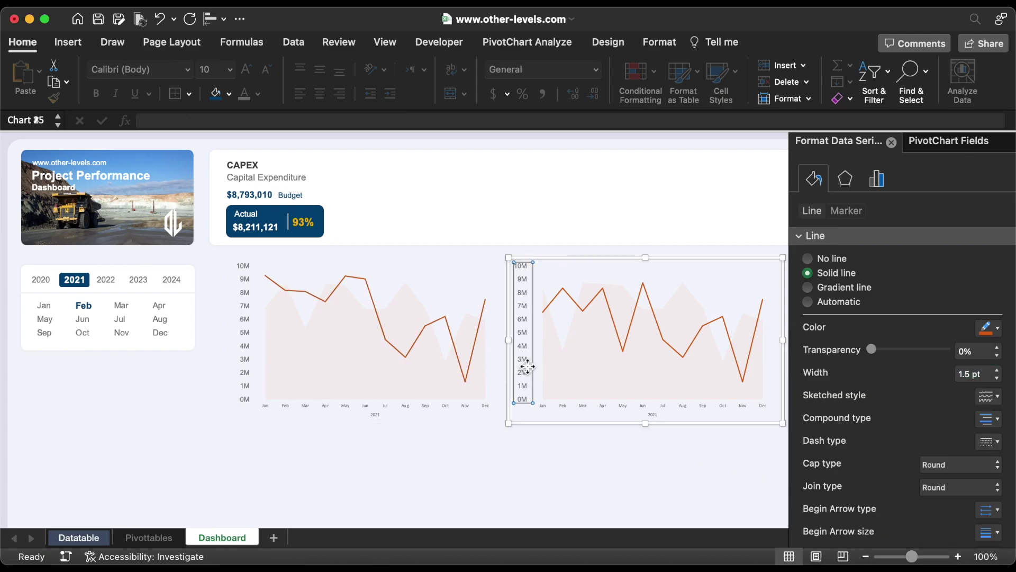
click(267, 66)
click(267, 66)
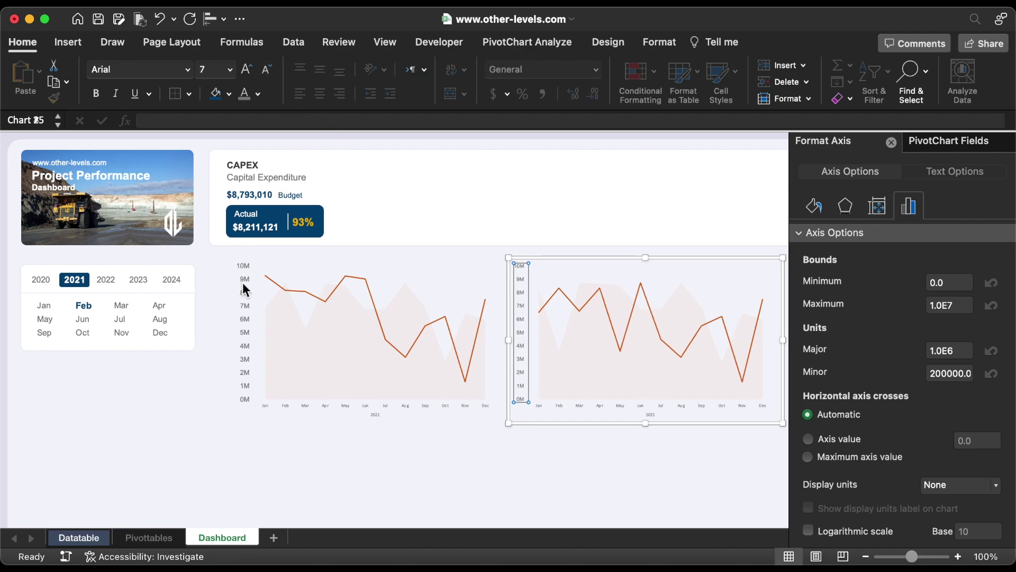
click(245, 287)
click(266, 73)
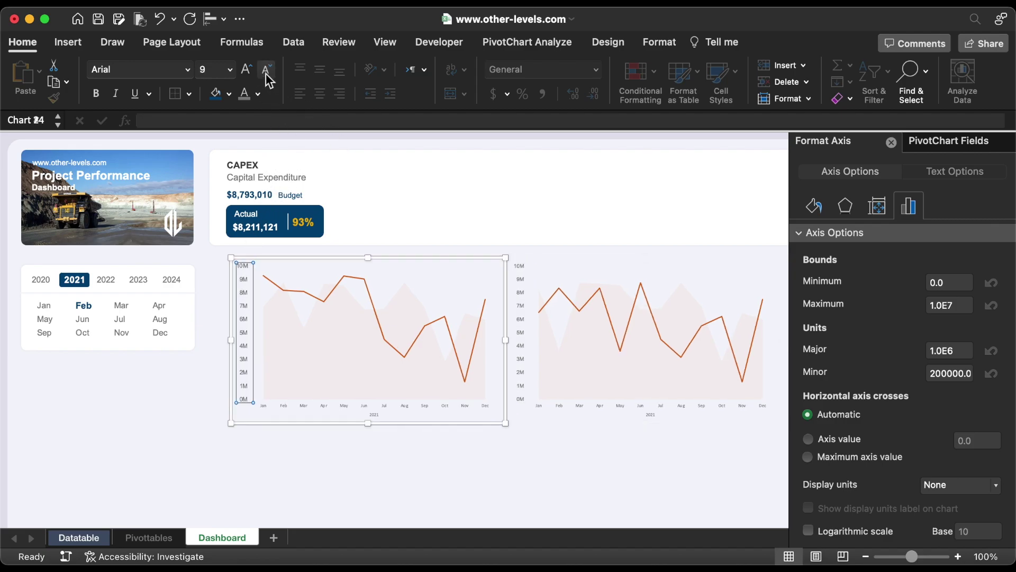
click(266, 73)
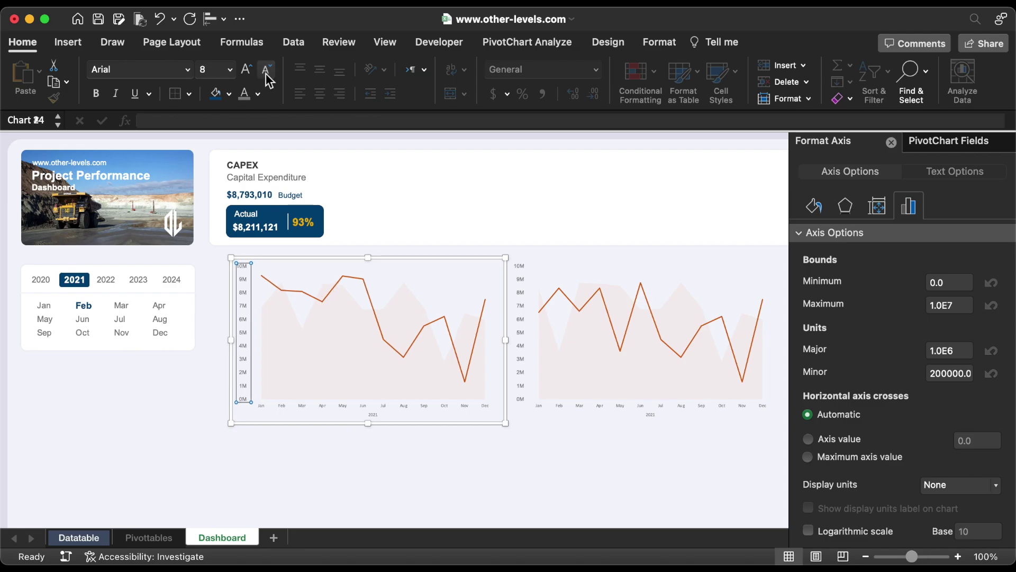
Resize the CAPEX chart to 2" high and 2" wide.
click(390, 261)
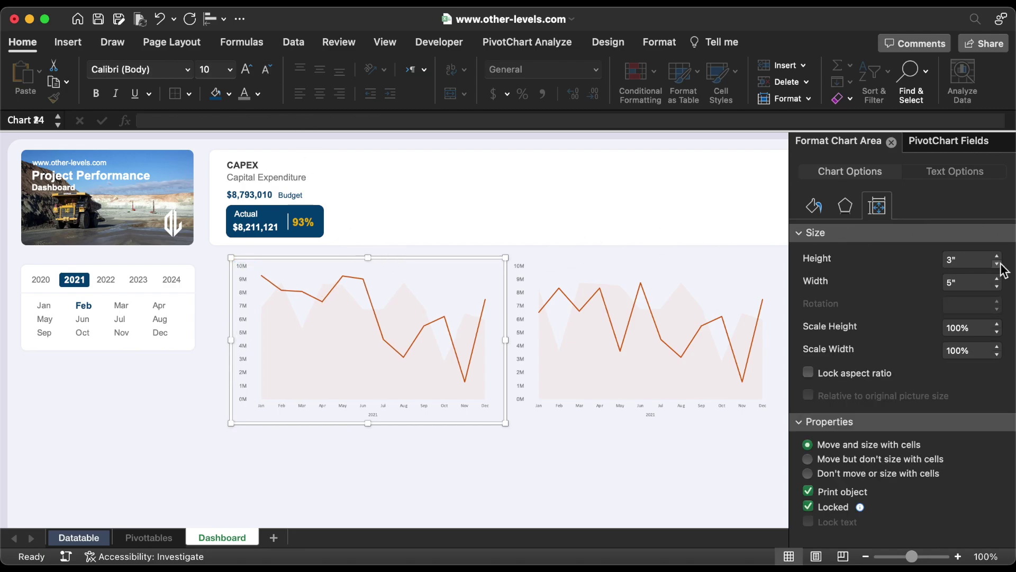
click(997, 263)
click(997, 264)
click(997, 263)
click(997, 263)
click(997, 263)
click(997, 264)
click(997, 263)
click(997, 264)
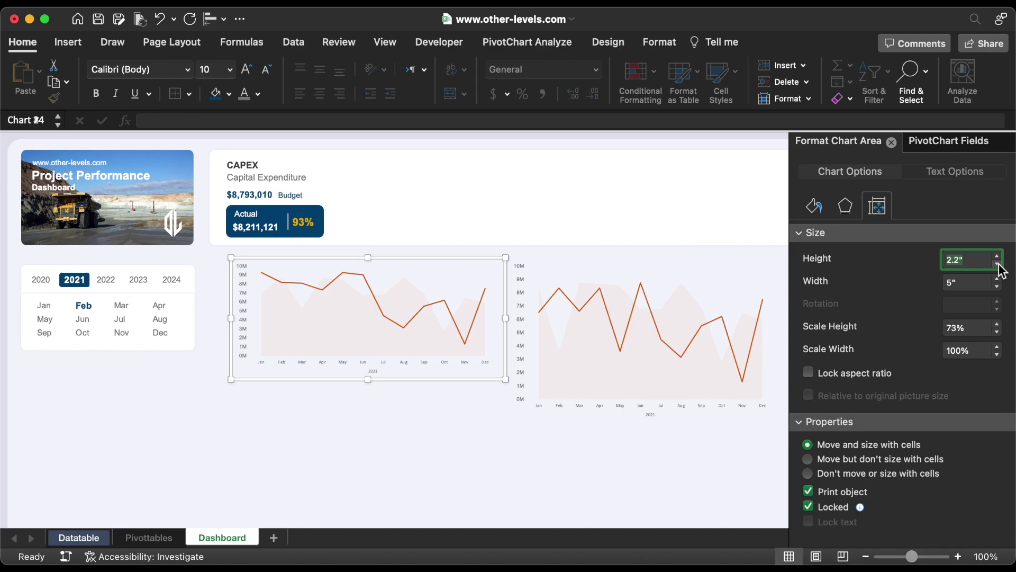
click(997, 263)
click(997, 263)
click(997, 286)
click(997, 286)
click(997, 286)
click(998, 286)
click(998, 287)
click(998, 287)
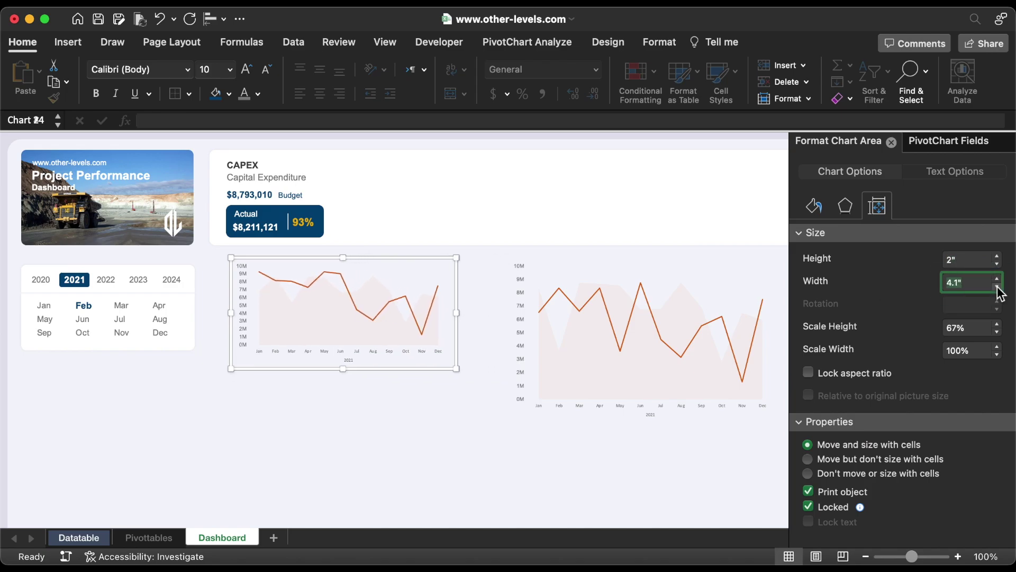
click(998, 286)
click(997, 286)
click(997, 287)
click(997, 286)
click(997, 286)
click(997, 287)
click(997, 287)
click(998, 286)
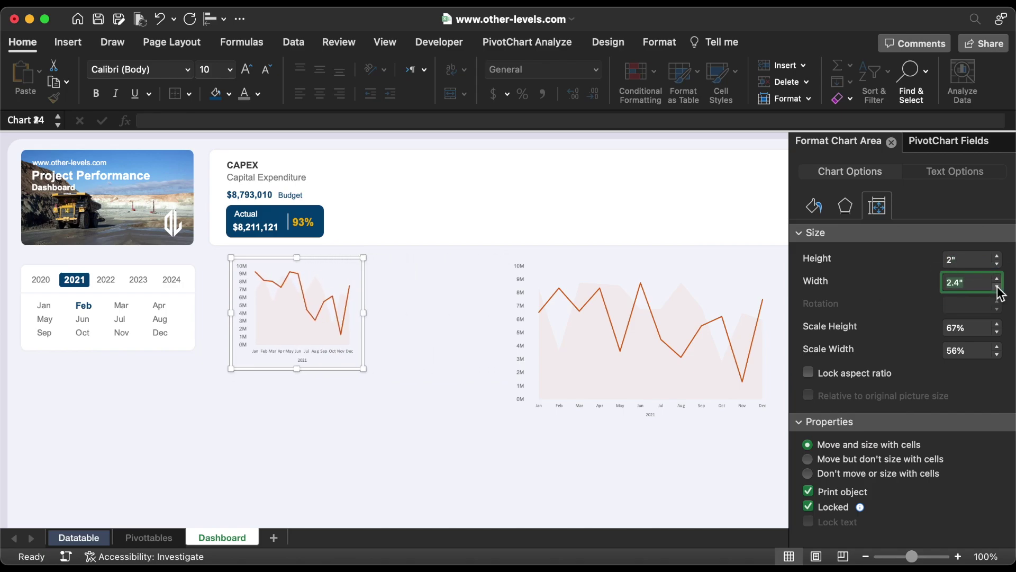
click(997, 286)
click(997, 286)
click(997, 286)
click(997, 286)
Set the CAPEX chart's height to 1.5" and move it into the CAPEX card, beside the budget and actual figures.
click(997, 263)
click(997, 263)
click(997, 263)
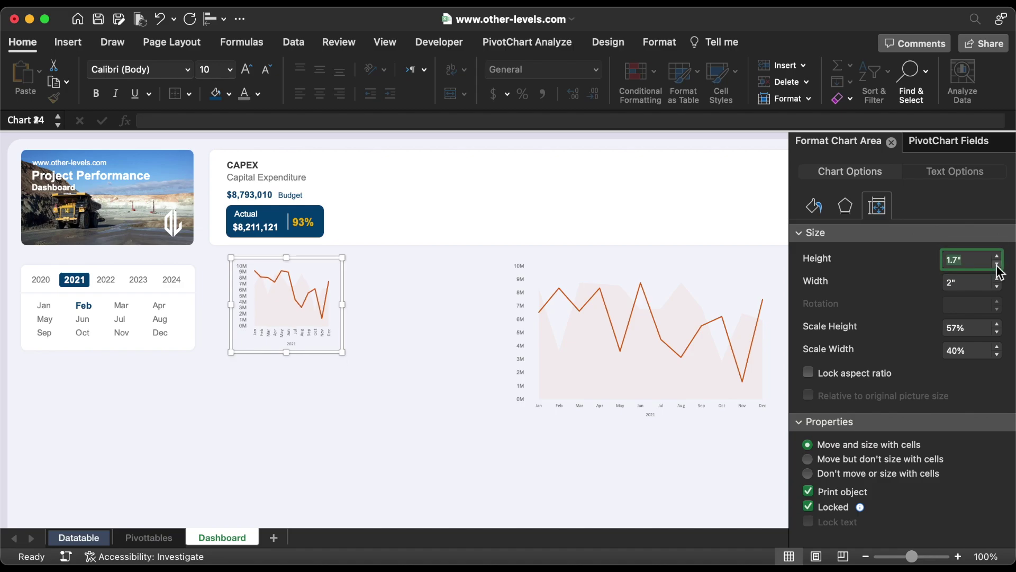
click(997, 263)
click(997, 263)
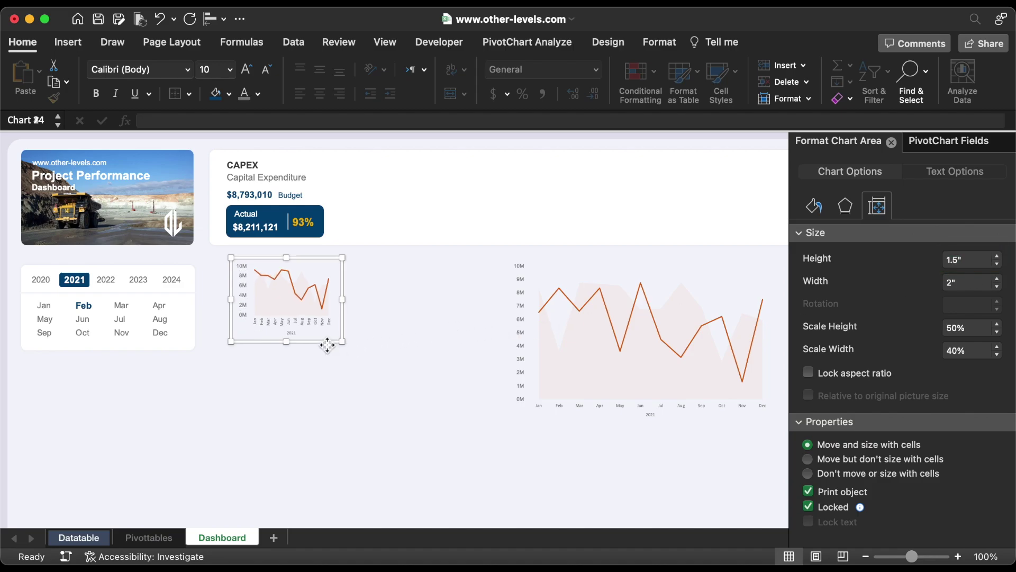
drag(326, 347, 422, 246)
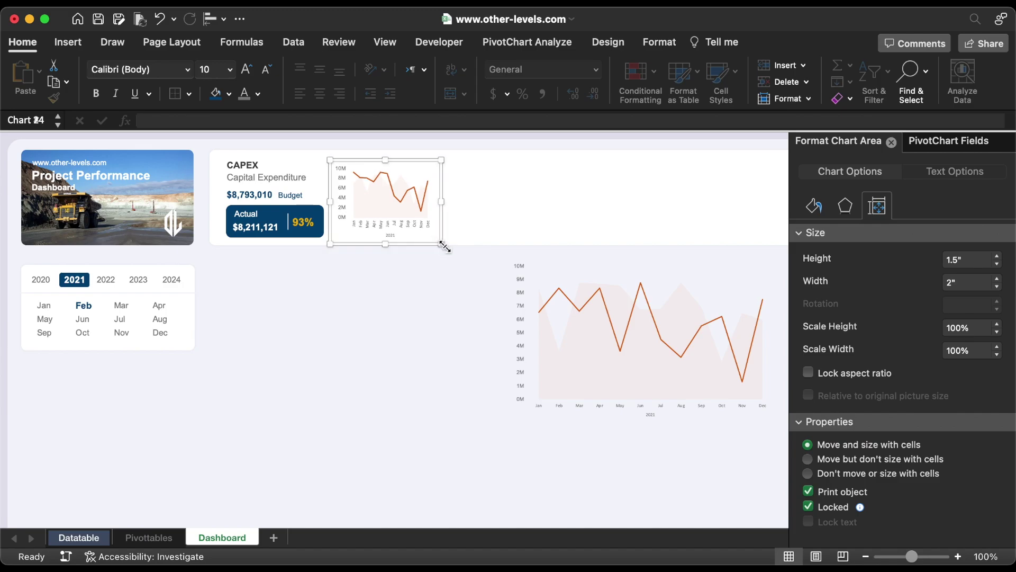
Resize the OPEX chart to 1.5" high and 2" wide and move it into the white card strip, further along from the CAPEX chart.
click(523, 263)
click(997, 264)
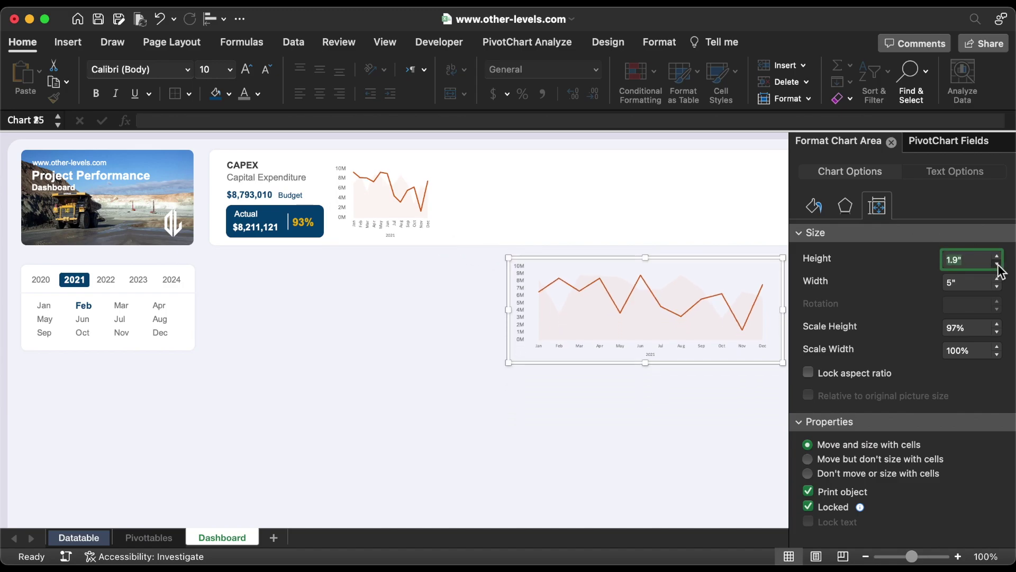
click(997, 264)
click(997, 286)
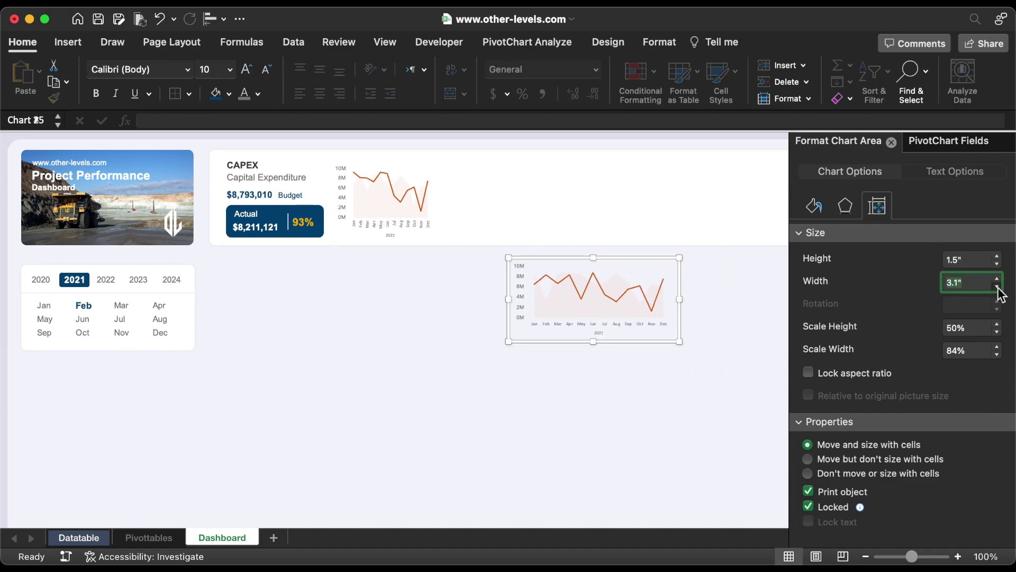
click(997, 286)
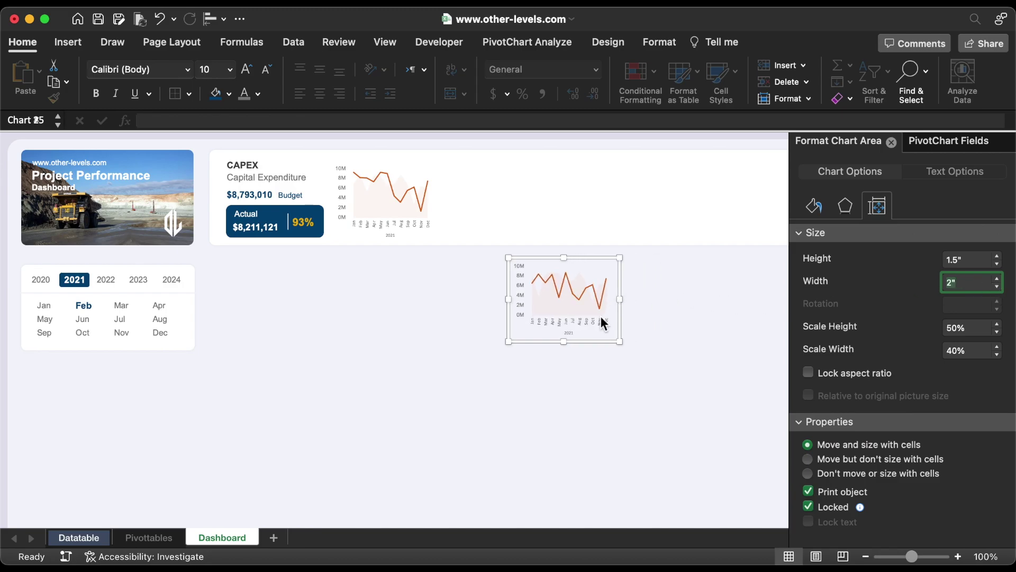
drag(594, 343, 644, 243)
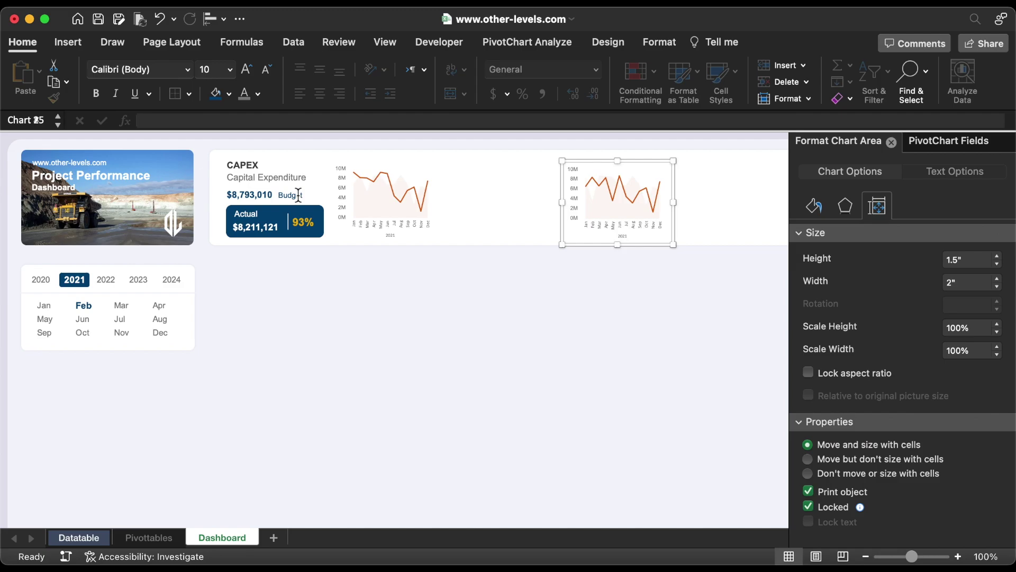
Group the CAPEX card's title, subtitle, budget, actual and percentage elements, and place a copy of the group between the two charts.
click(290, 221)
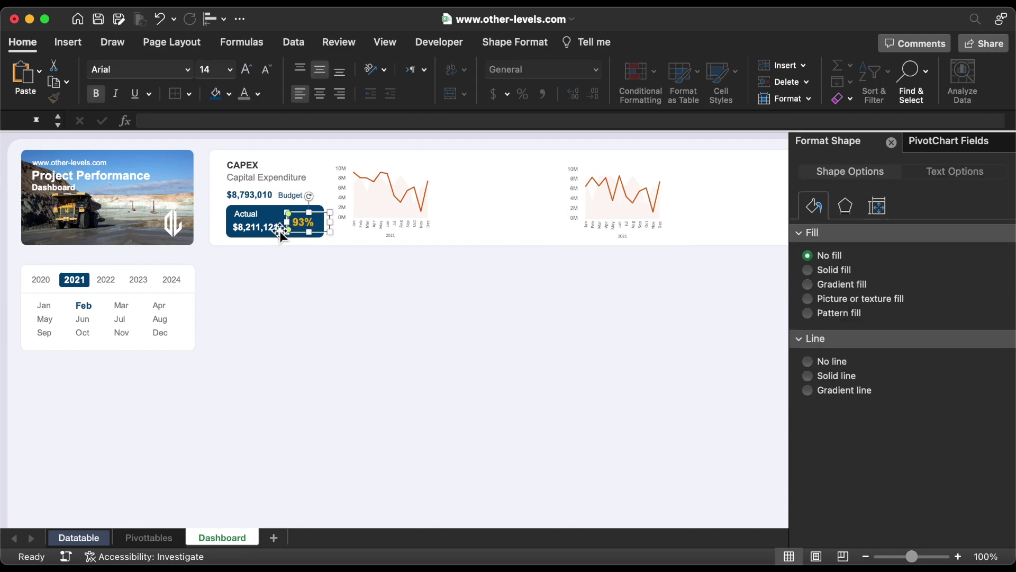
shift+click(292, 196)
shift+click(245, 198)
shift+click(240, 182)
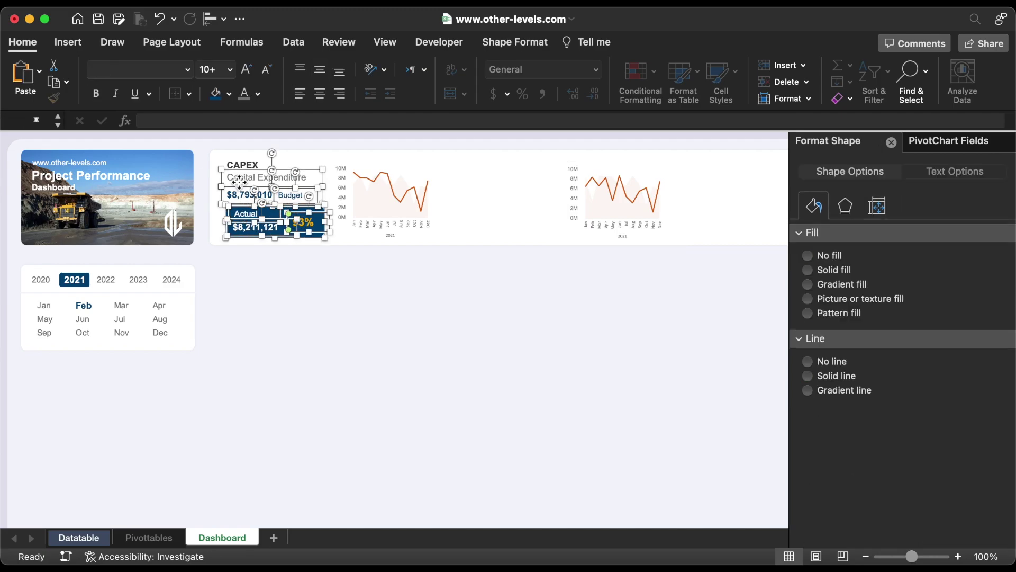
shift+click(237, 163)
right_click(236, 160)
mouse_move(276, 224)
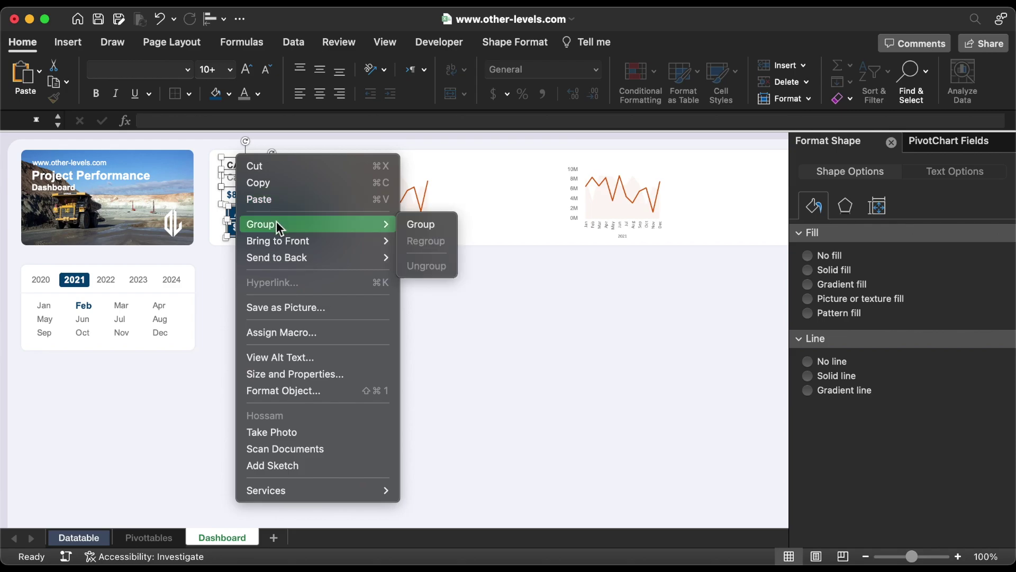
click(406, 224)
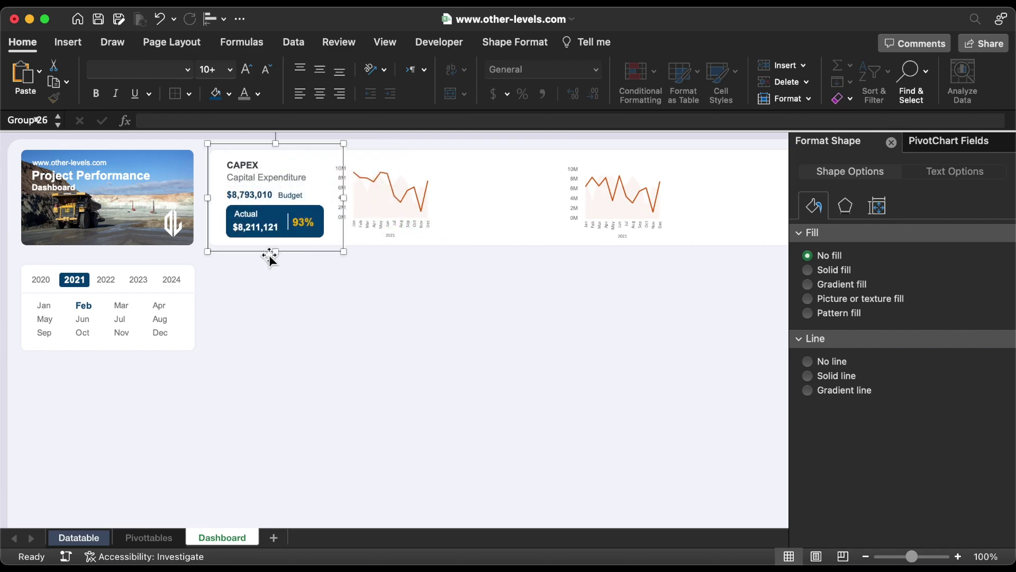
drag(255, 254, 474, 245)
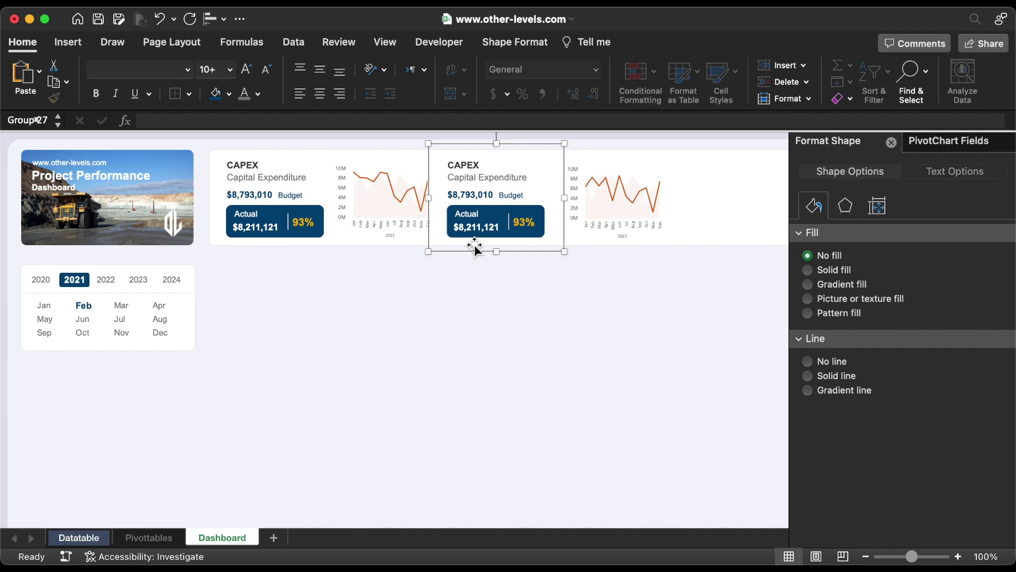
Nudge the OPEX chart slightly left so it sits closer to the copied figures.
click(614, 227)
click(634, 246)
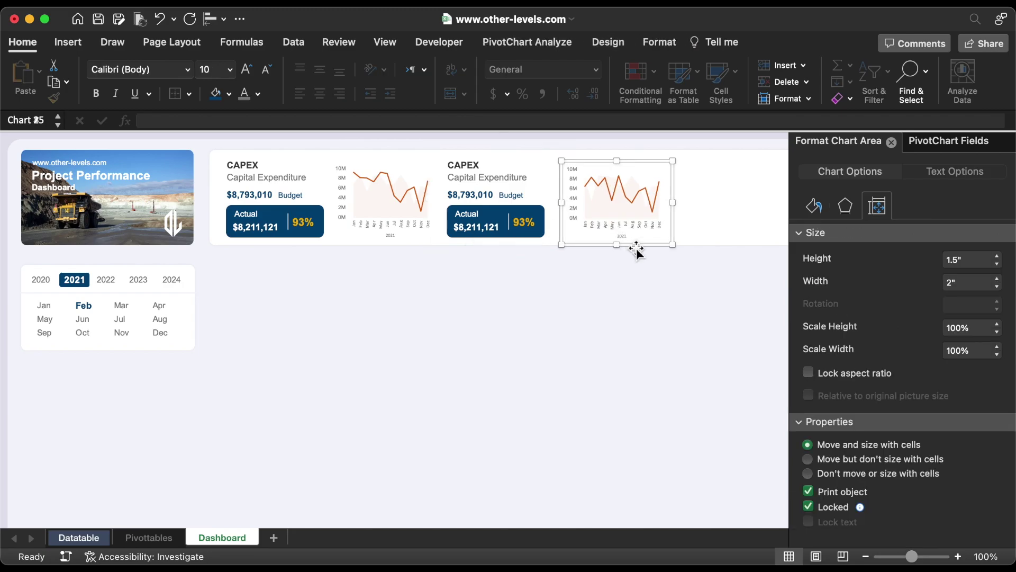
key(Left)
key(Left)
key(Left)
key(Left)
key(Left)
key(Left)
key(Left)
key(Left)
key(Left)
key(Left)
key(Left)
key(Left)
Change the copied card's title to "OPEX" and its subtitle to "Operating Expenses".
double_click(458, 166)
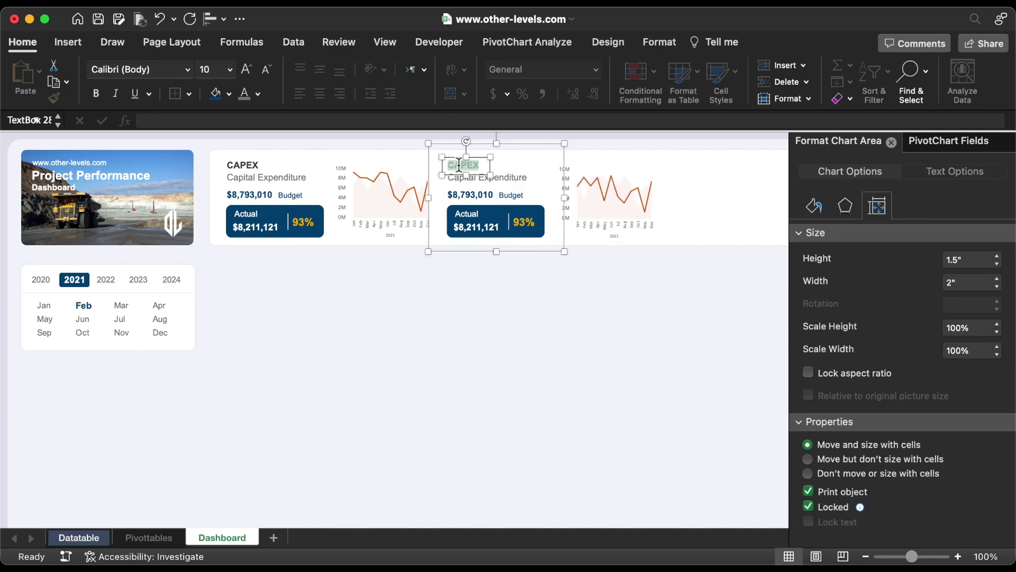
text(OPEX)
triple_click(476, 174)
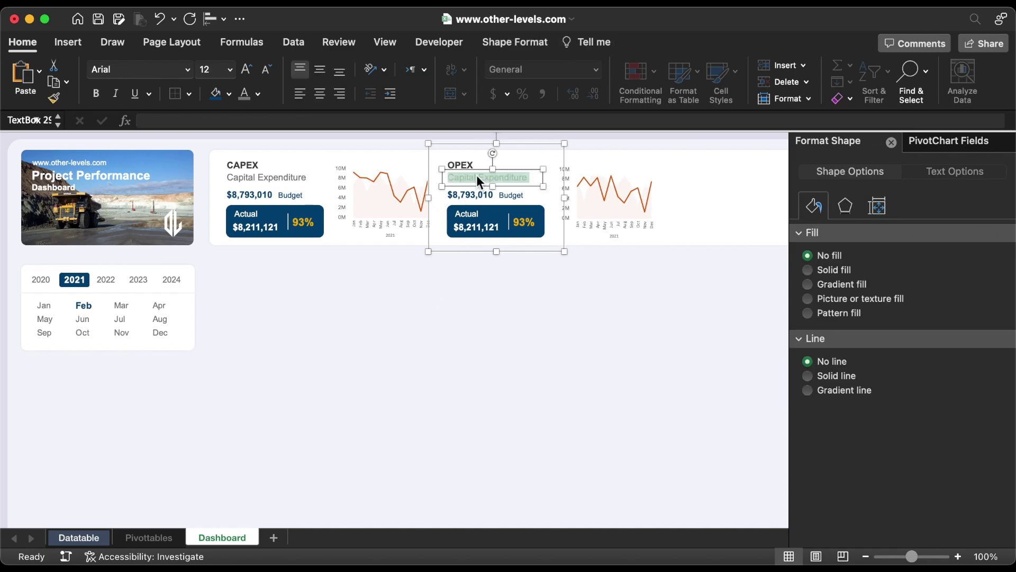
text(Operating Expenses)
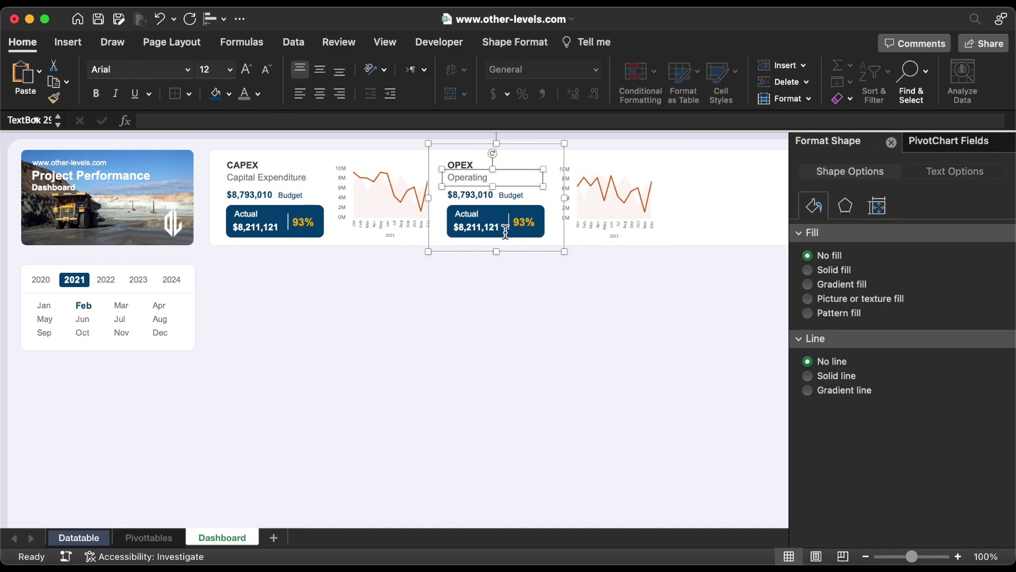
Link the OPEX card's budget figure to the OPEX Budget value in Pivottables cell G8, and match its font size to the CAPEX budget figure.
click(471, 201)
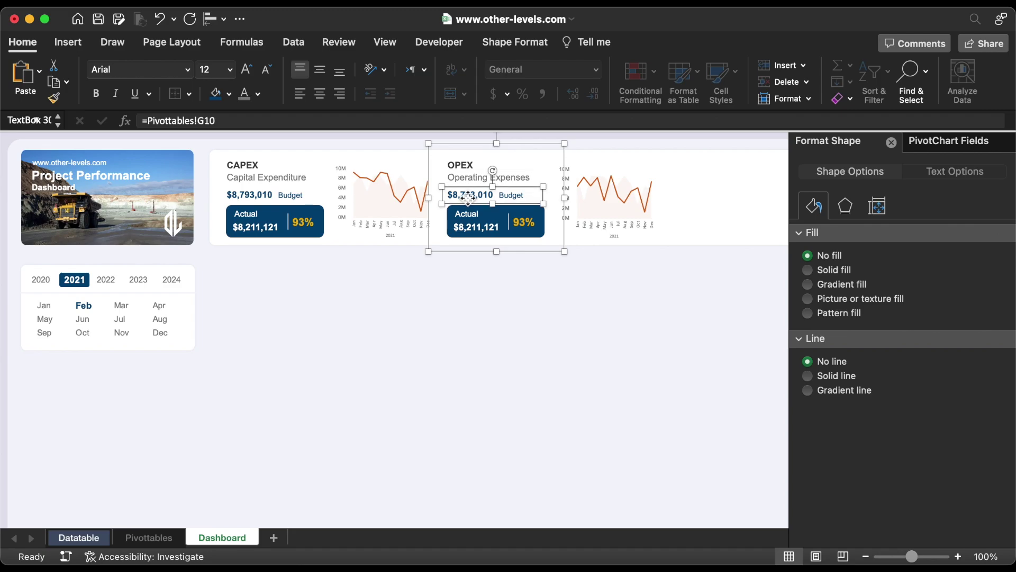
click(250, 122)
triple_click(250, 122)
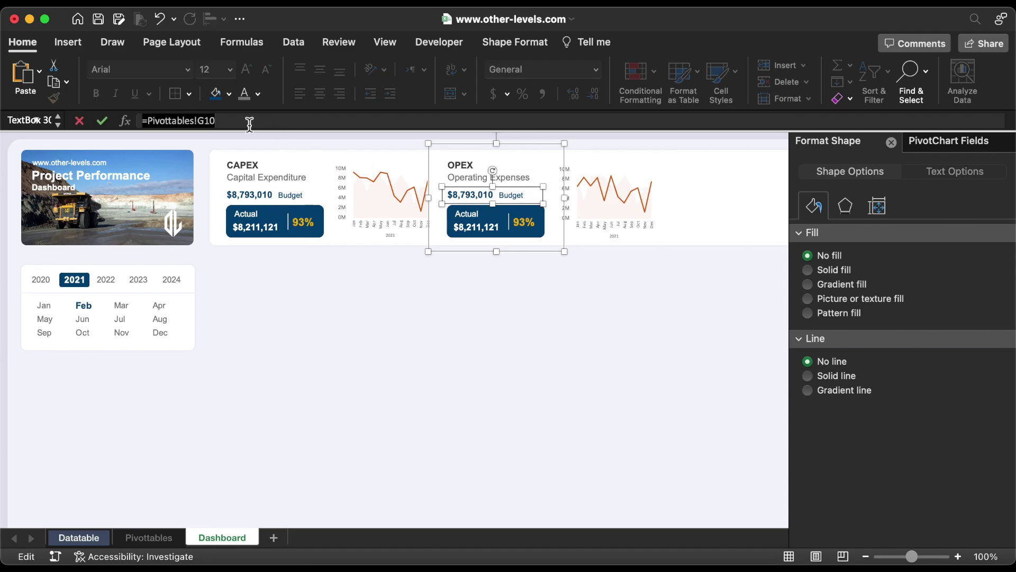
text(=)
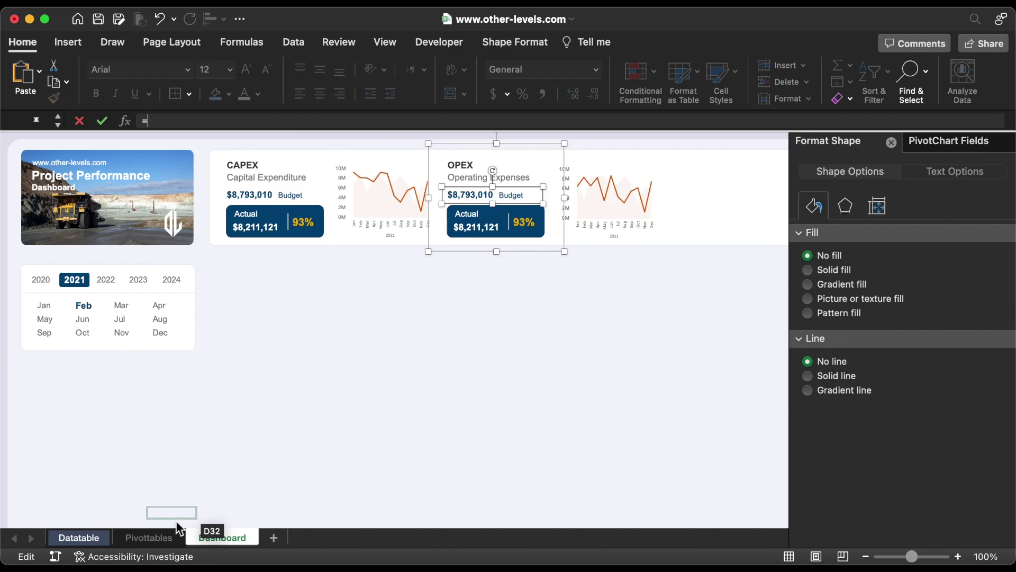
click(171, 537)
click(173, 505)
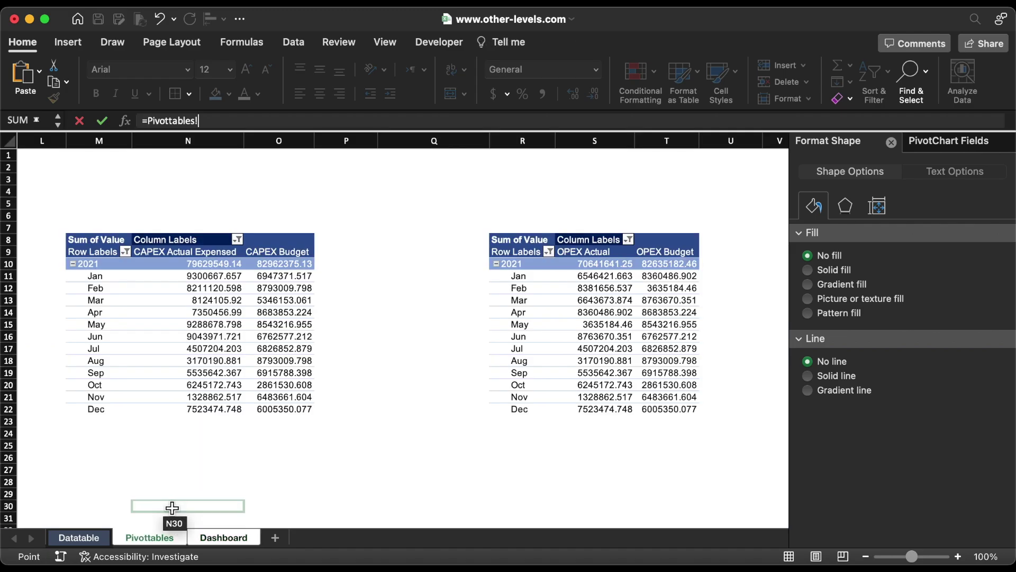
scroll(172, 507, left, 6)
scroll(173, 507, left, 3)
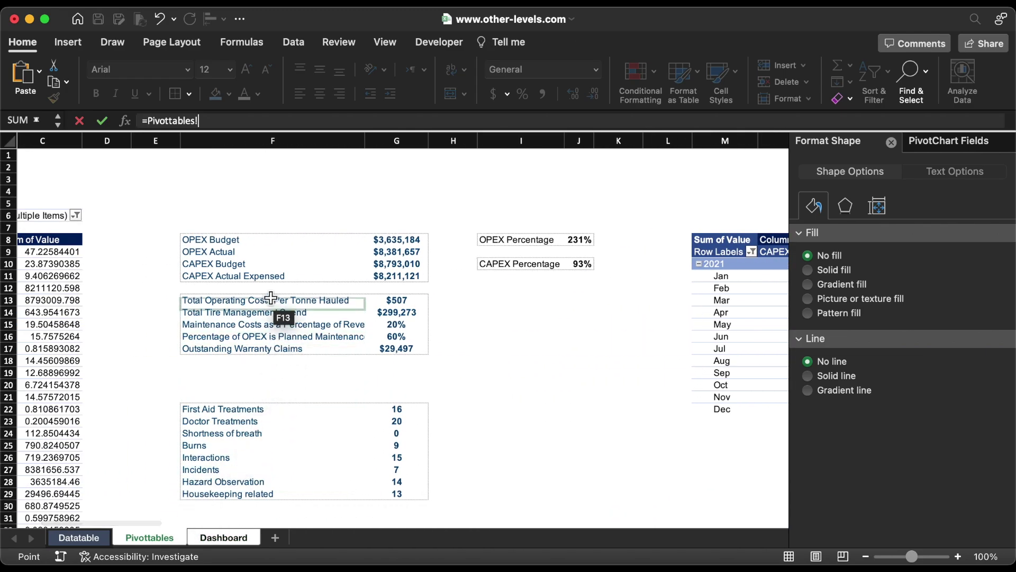
click(398, 241)
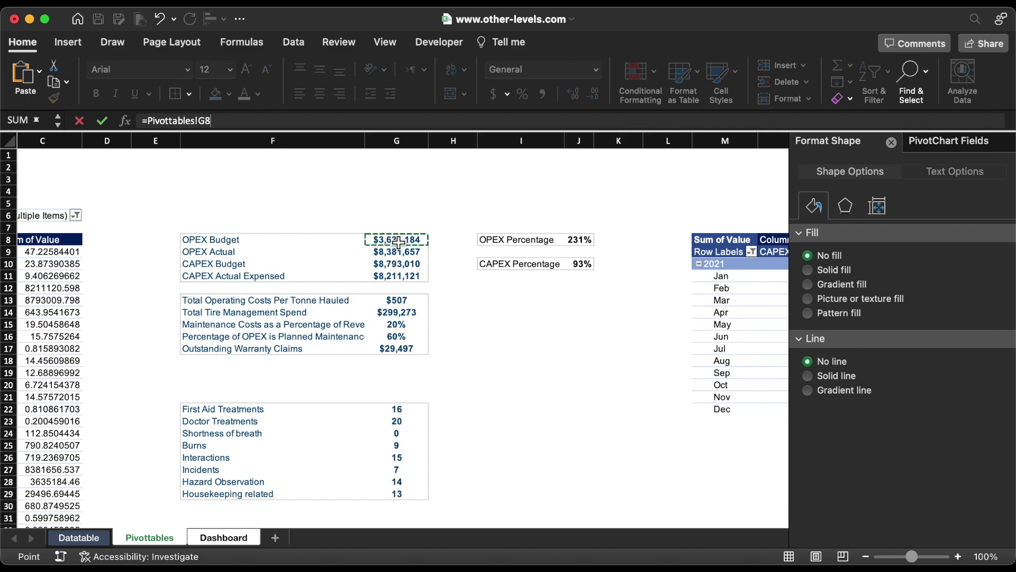
key(Return)
click(267, 70)
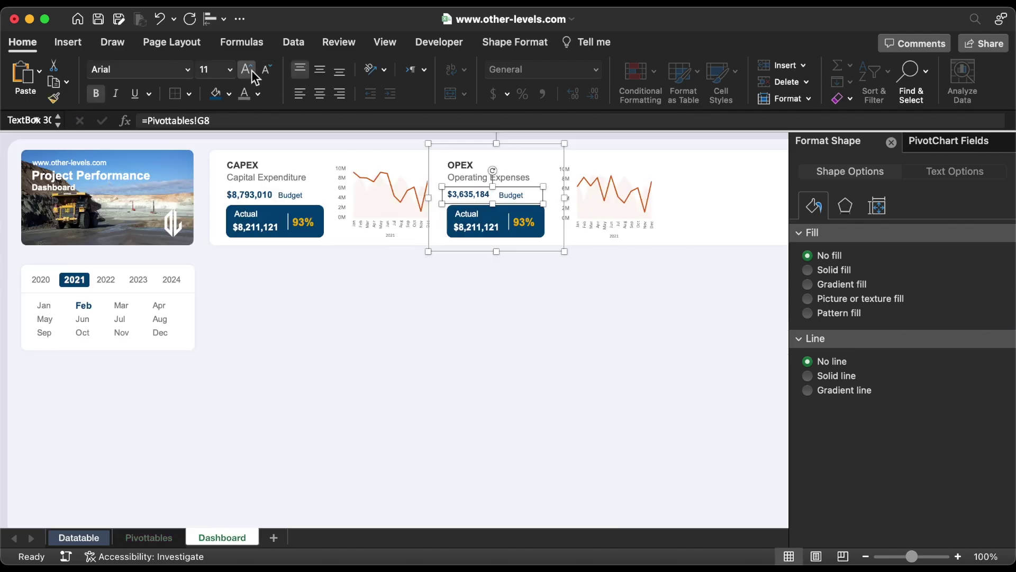
click(252, 70)
Link the OPEX card's actual figure to the OPEX Actual value in Pivottables cell G9 and make its text white.
click(482, 227)
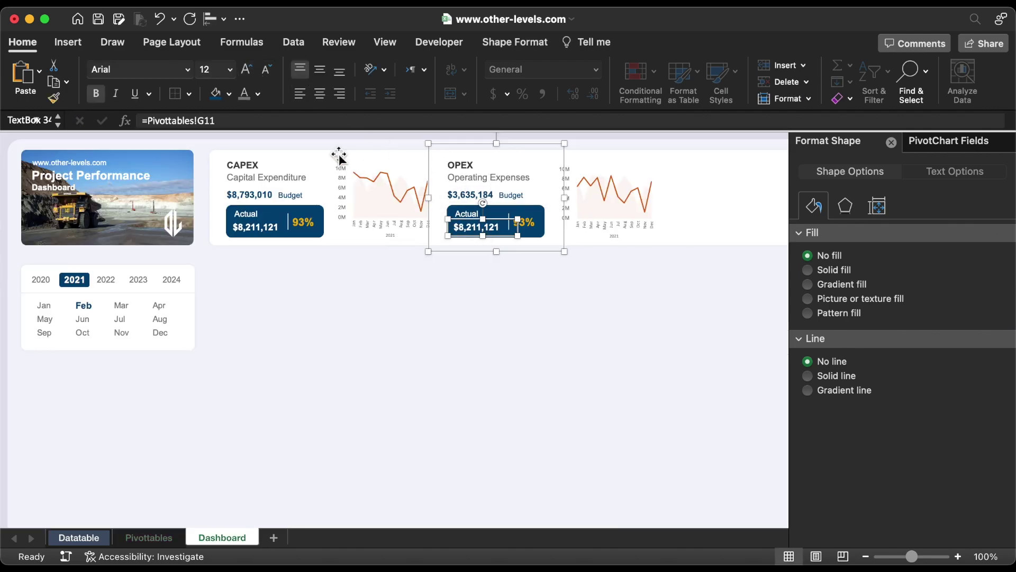
triple_click(283, 121)
text(=)
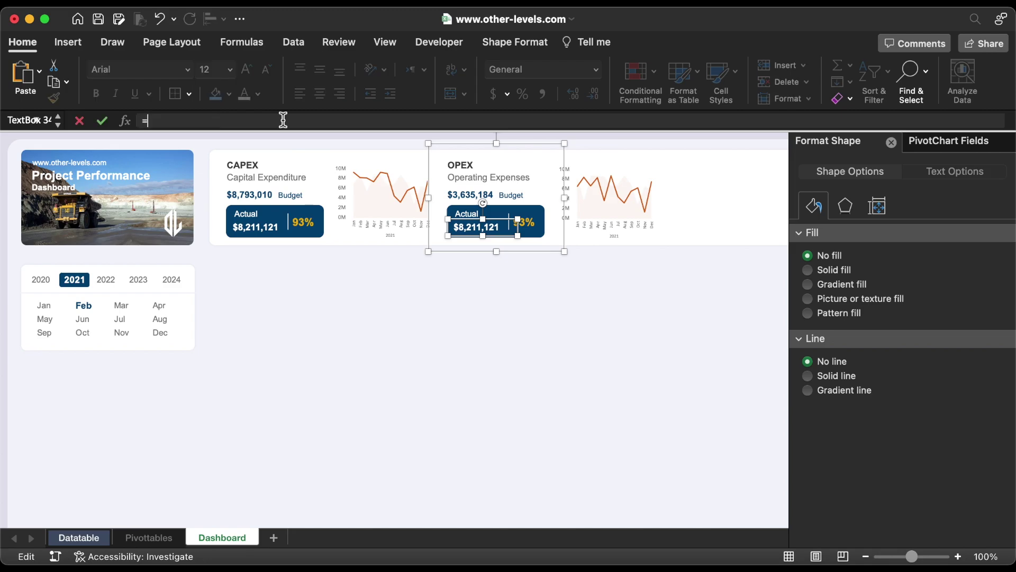
click(149, 537)
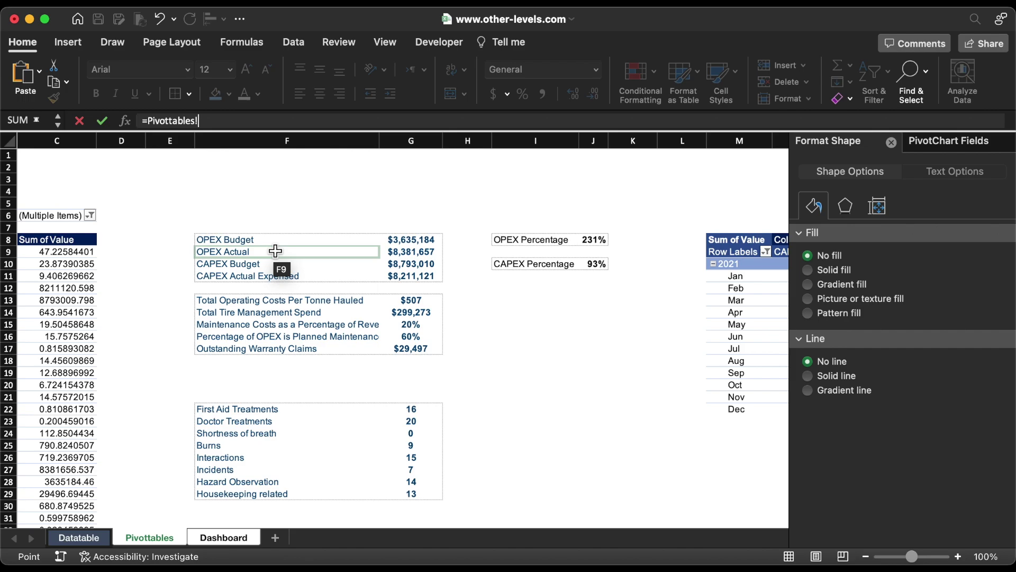
click(414, 252)
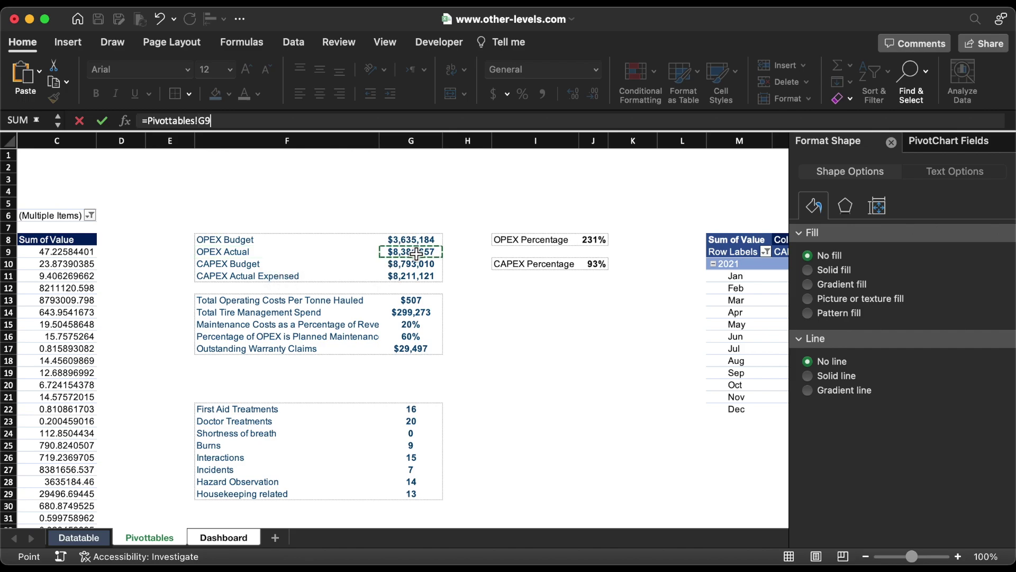
key(Return)
click(257, 93)
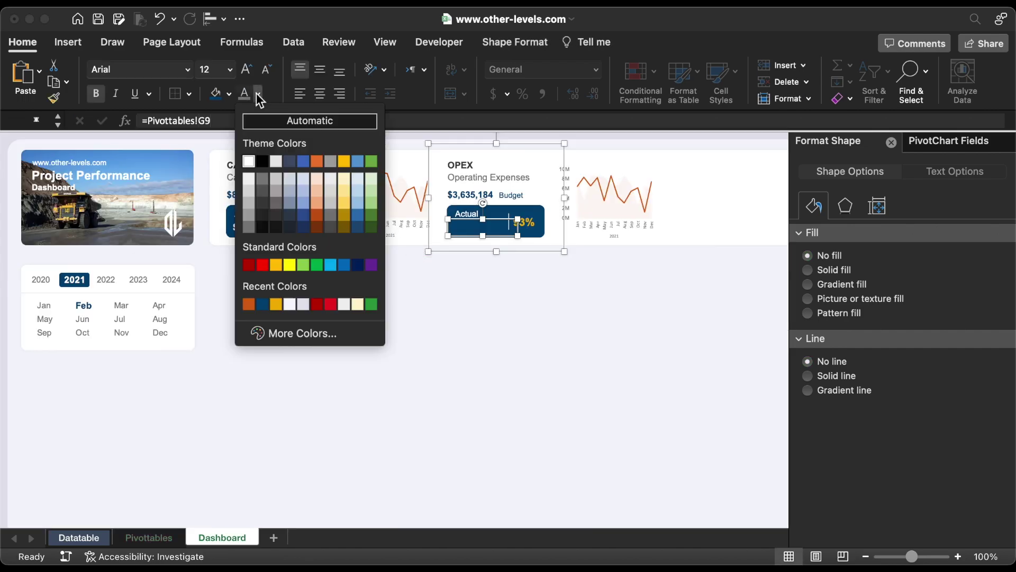
click(248, 161)
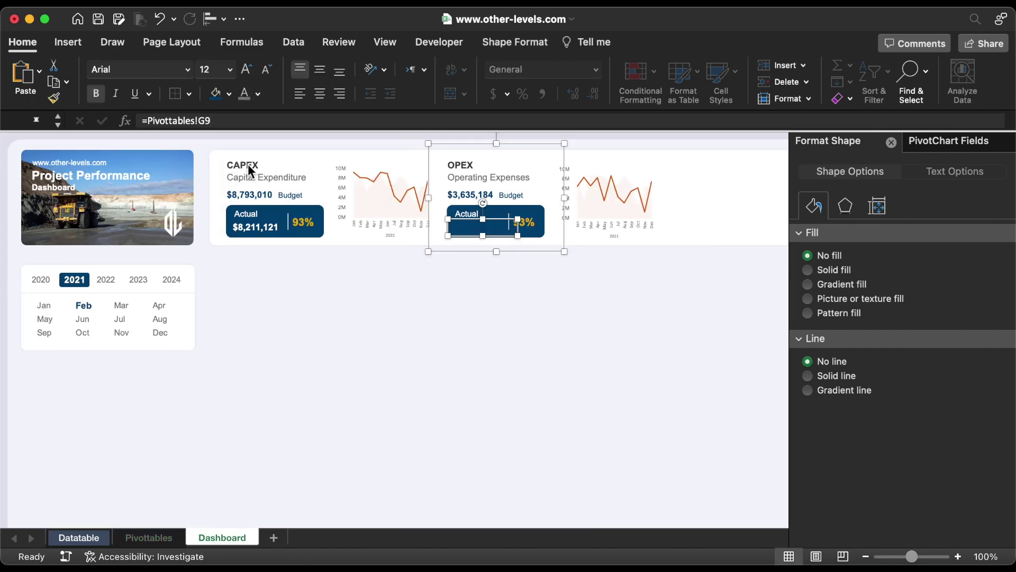
Link the OPEX card's percentage to the OPEX Percentage in Pivottables cell J8, colour it gold, and close the formatting pane.
click(535, 225)
click(356, 120)
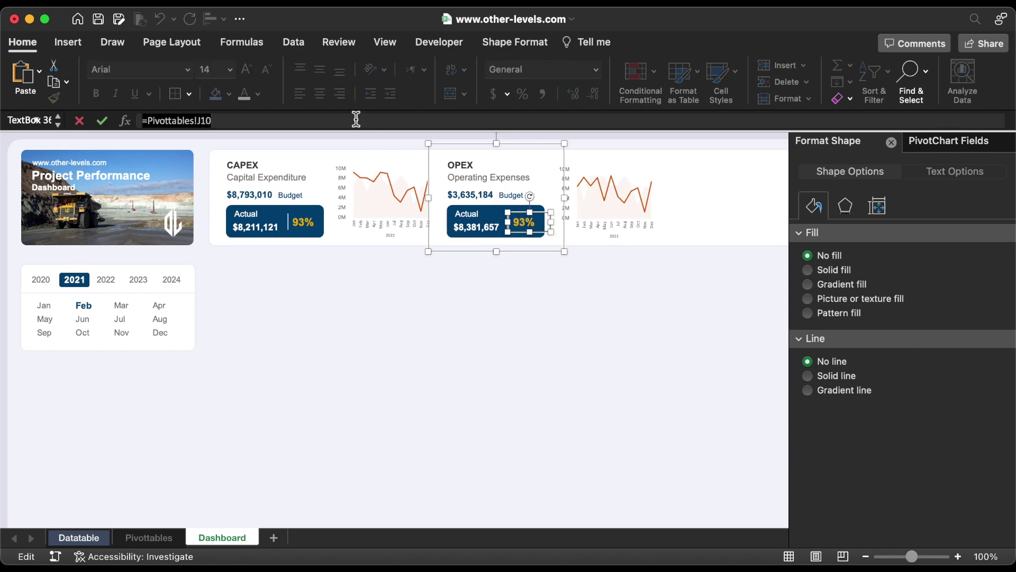
text(=)
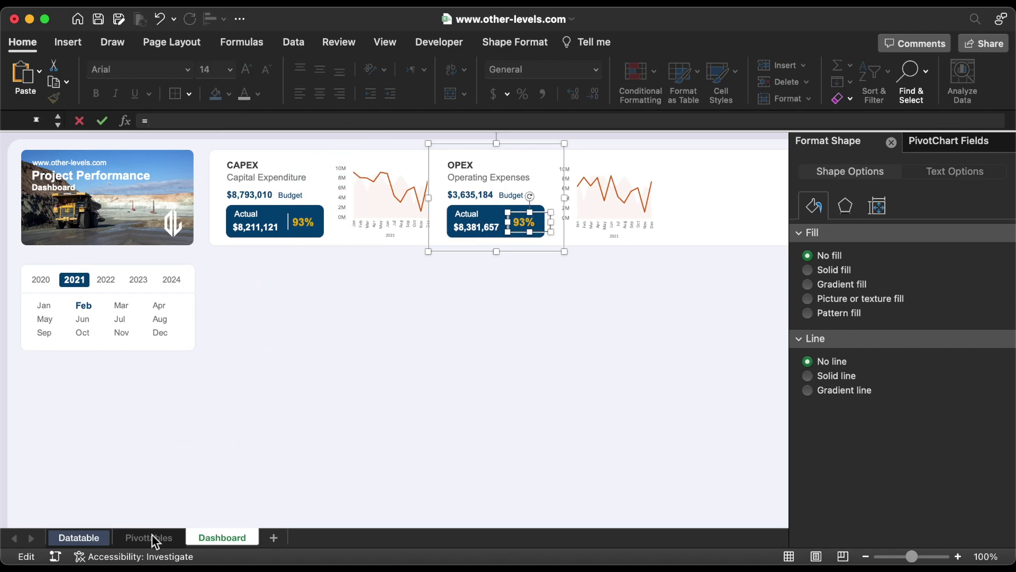
click(152, 539)
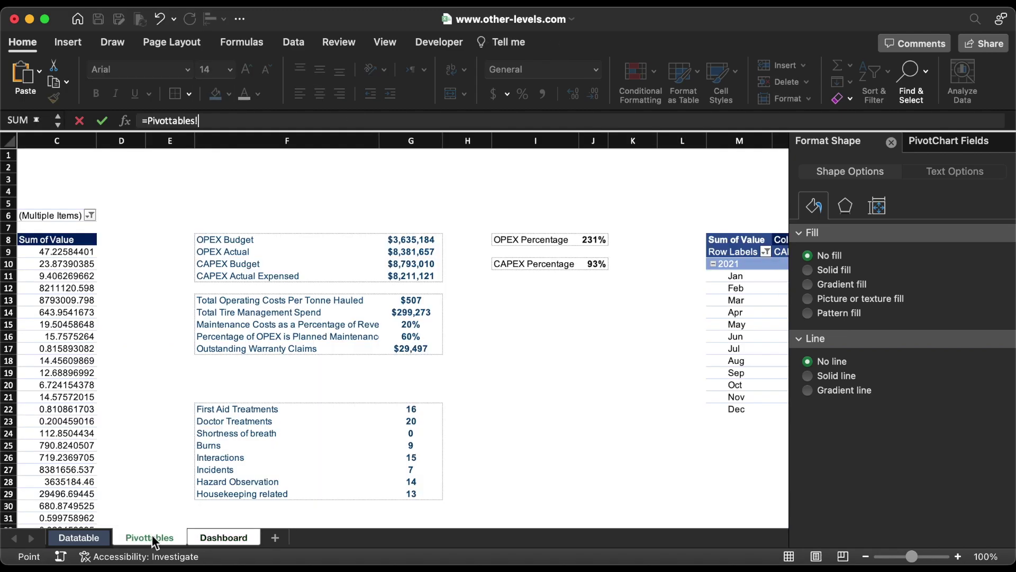
click(603, 243)
key(Return)
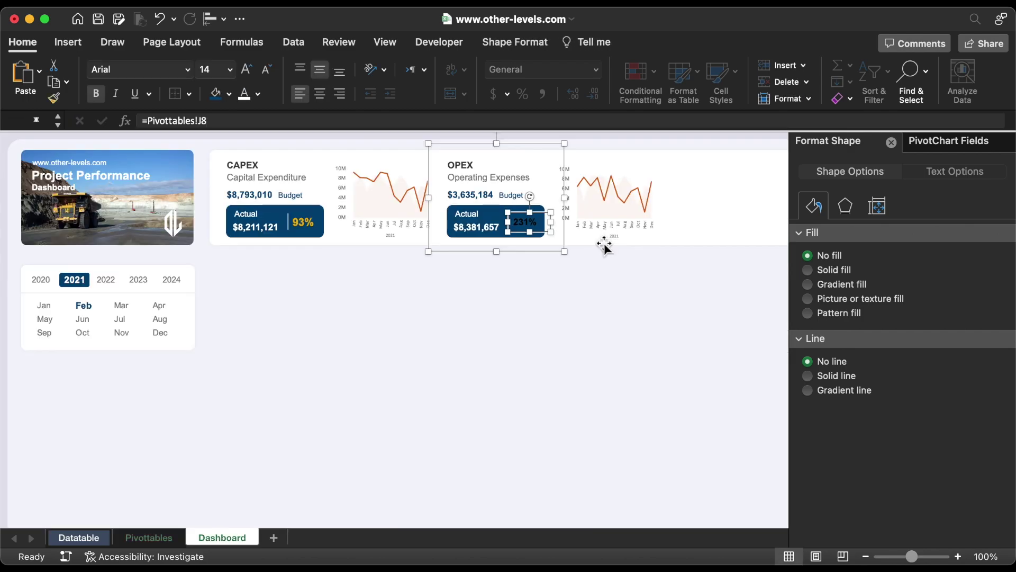
click(259, 94)
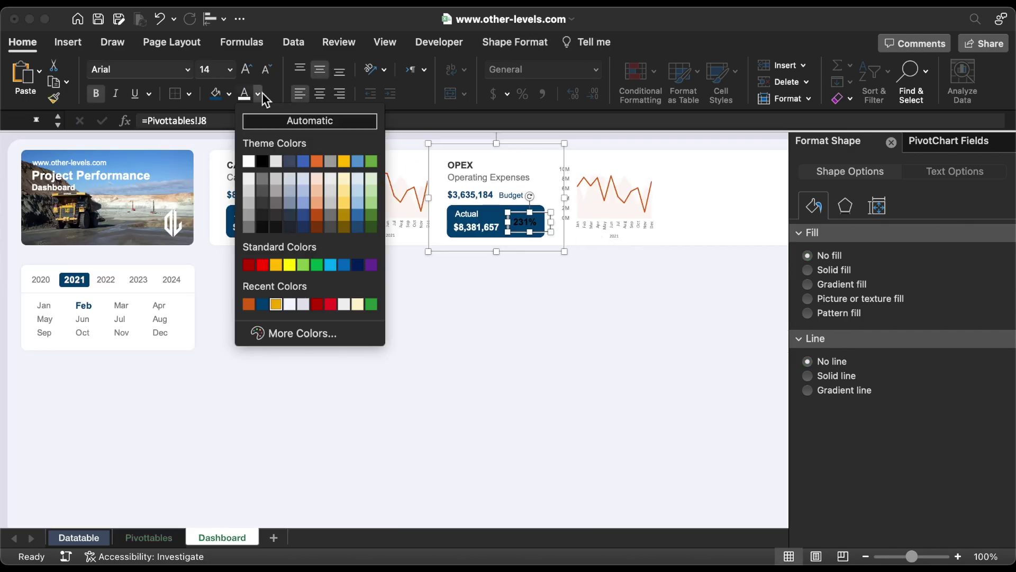
click(276, 303)
key(Escape)
click(891, 142)
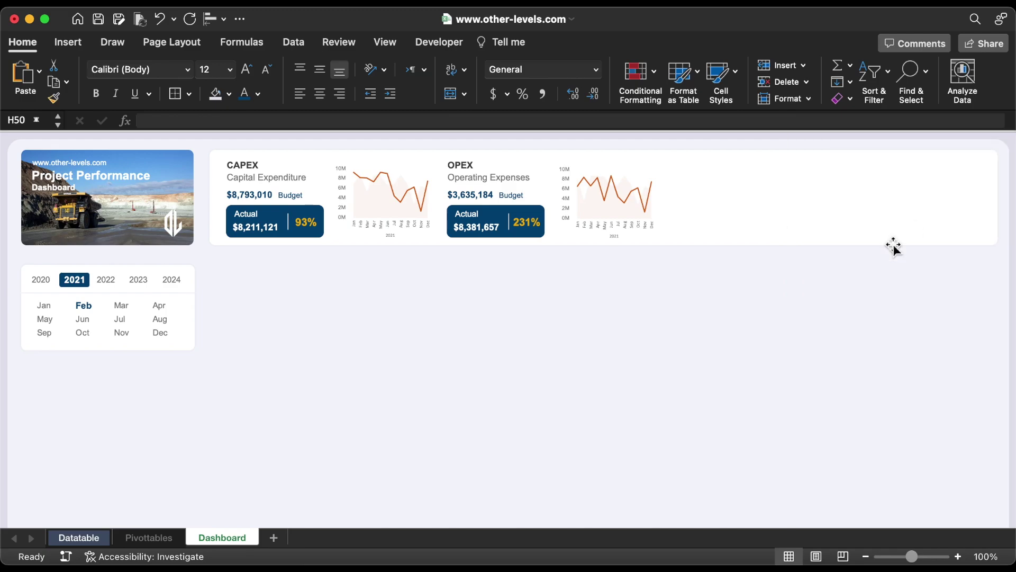
Place a copy of the "Operating Expenses" text box to the right of the OPEX chart and centre its text vertically and horizontally.
click(503, 176)
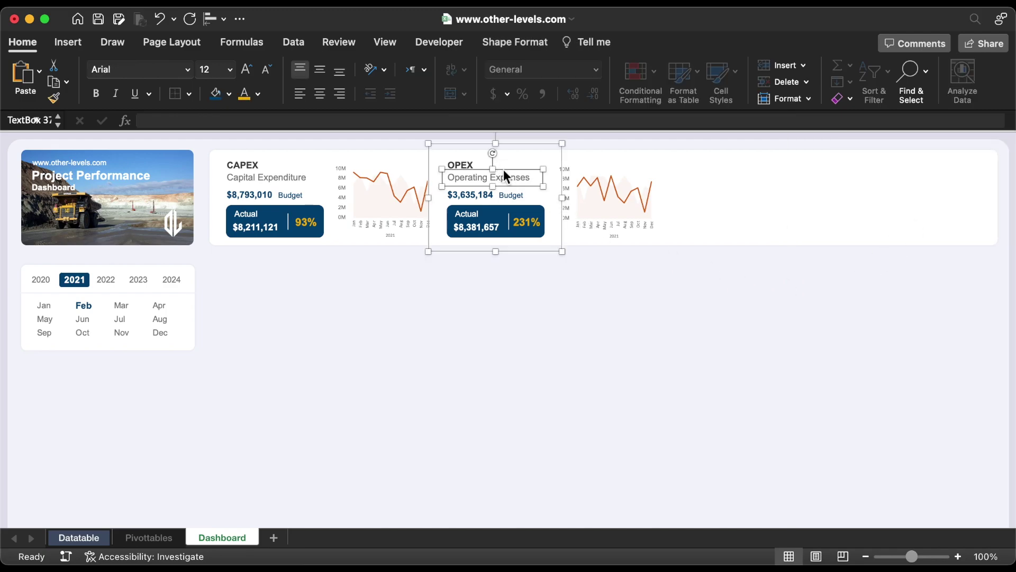
drag(503, 172, 746, 180)
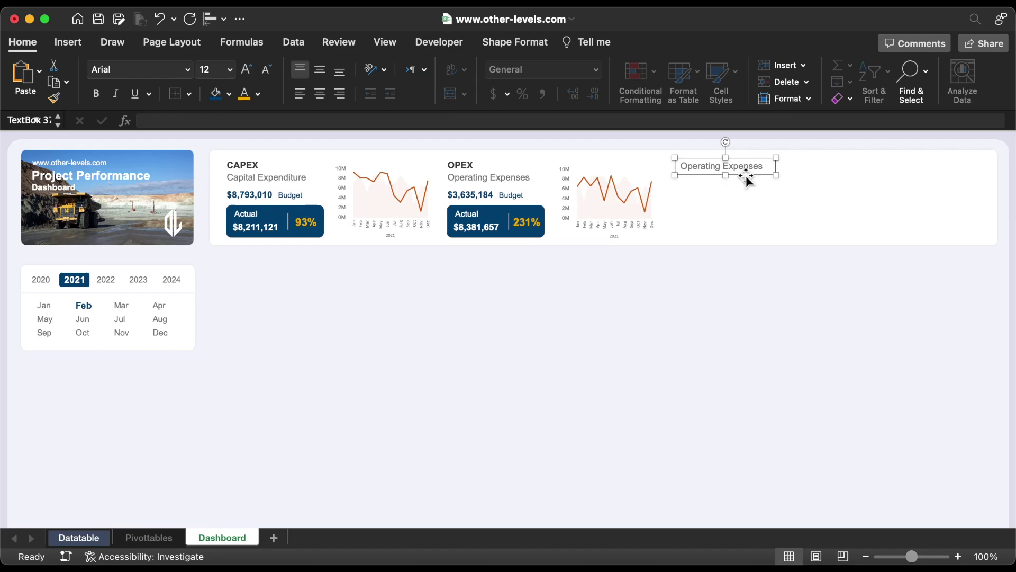
click(320, 68)
click(320, 93)
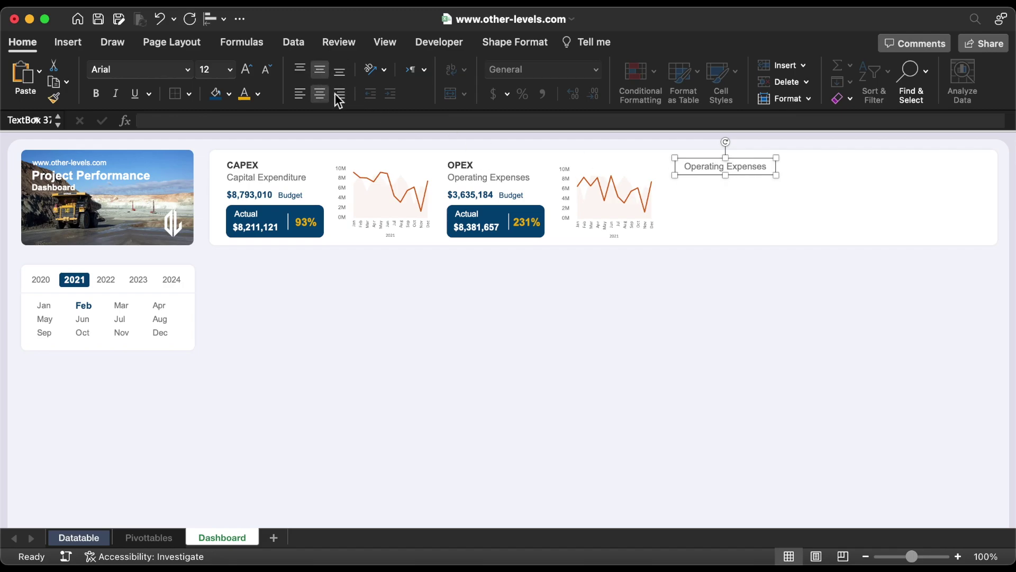
Replace the copied text box's text with a link to the Total Operating Costs Per Tonne Hauled value in Pivottables cell G13.
triple_click(695, 167)
key(BackSpace)
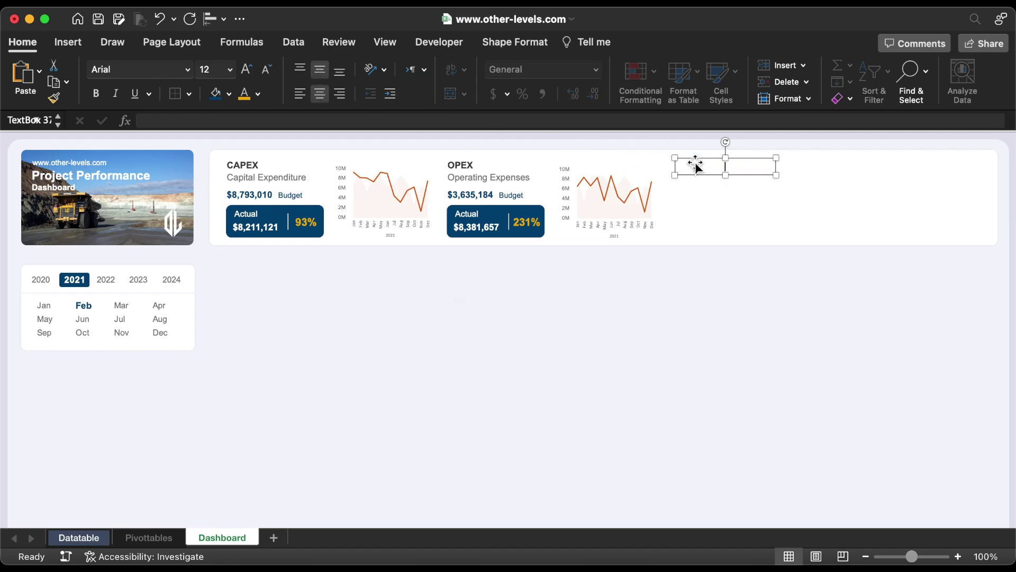
click(666, 121)
text(=)
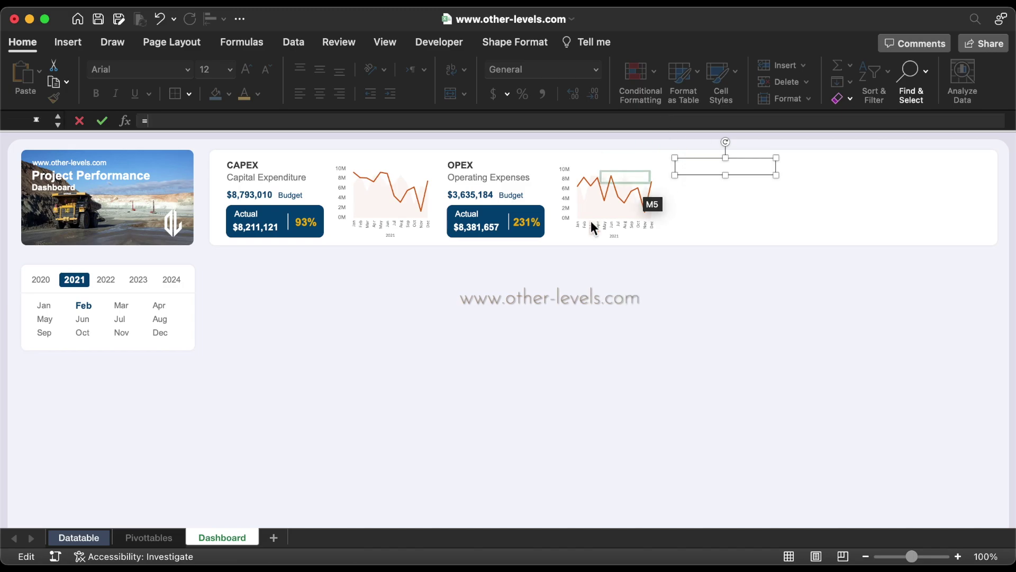
click(160, 539)
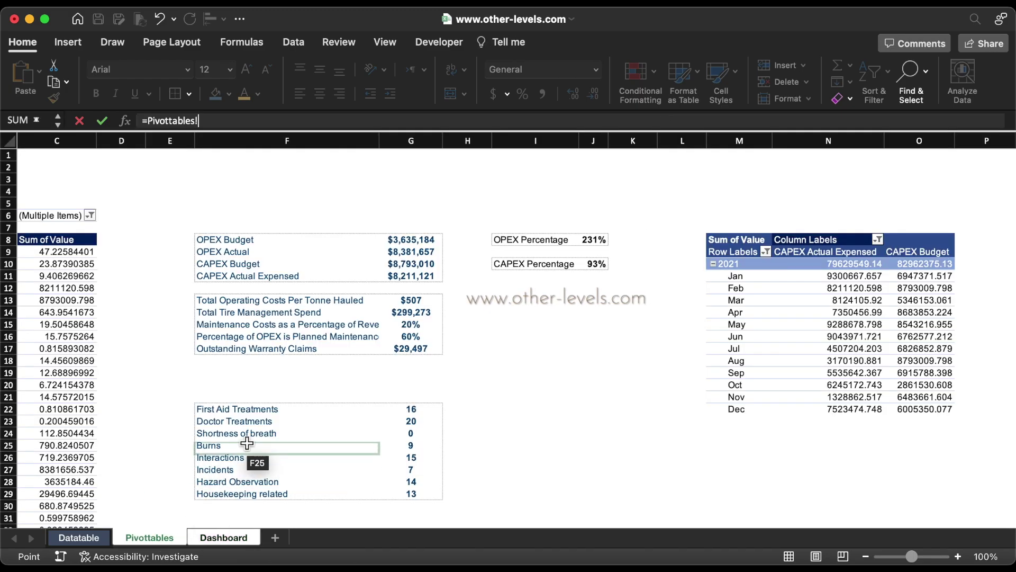
click(418, 304)
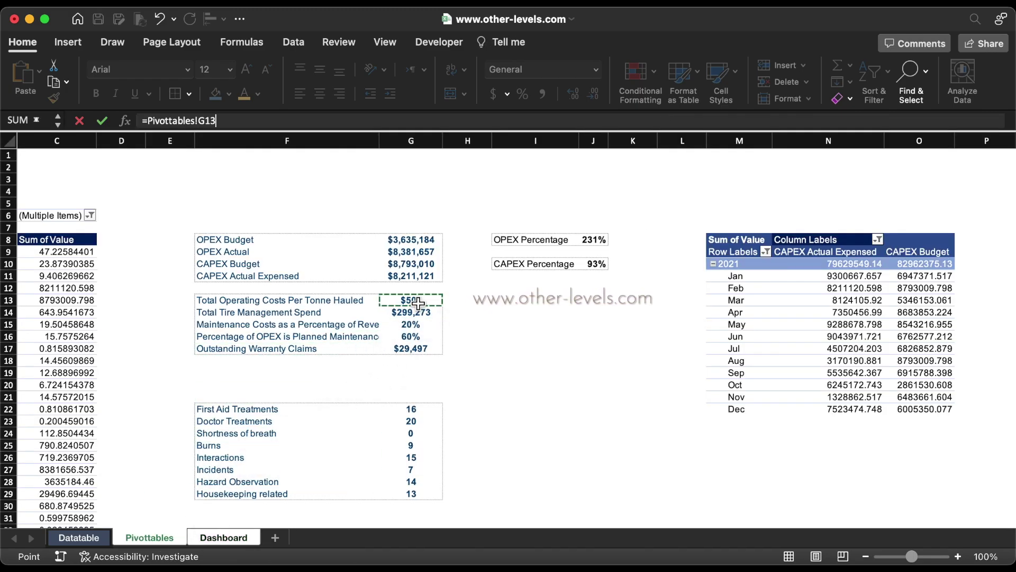
key(Return)
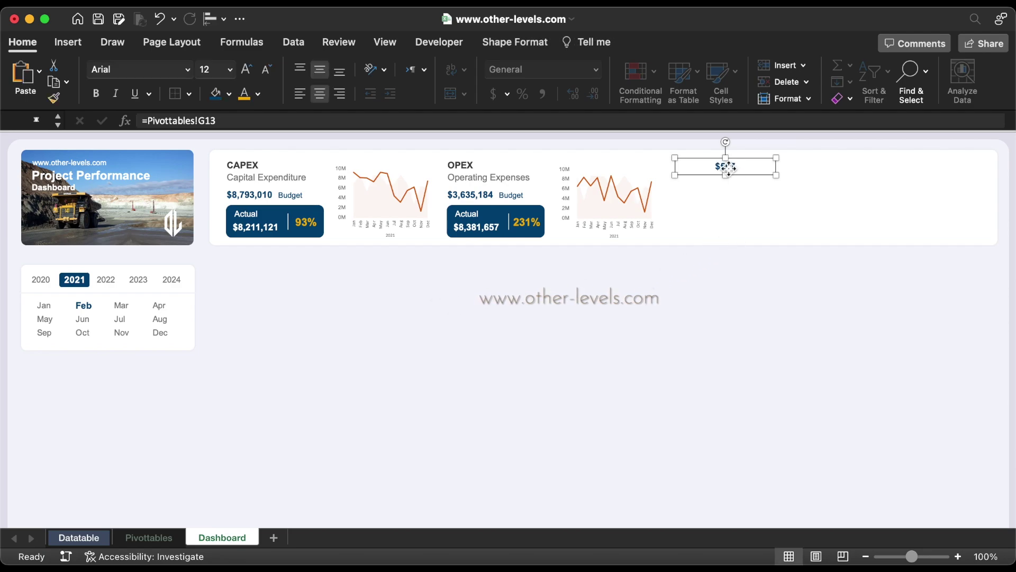
Place a left-aligned copy of the linked figure beside it and link the copy to the metric name in Pivottables cell F13.
drag(728, 167, 805, 164)
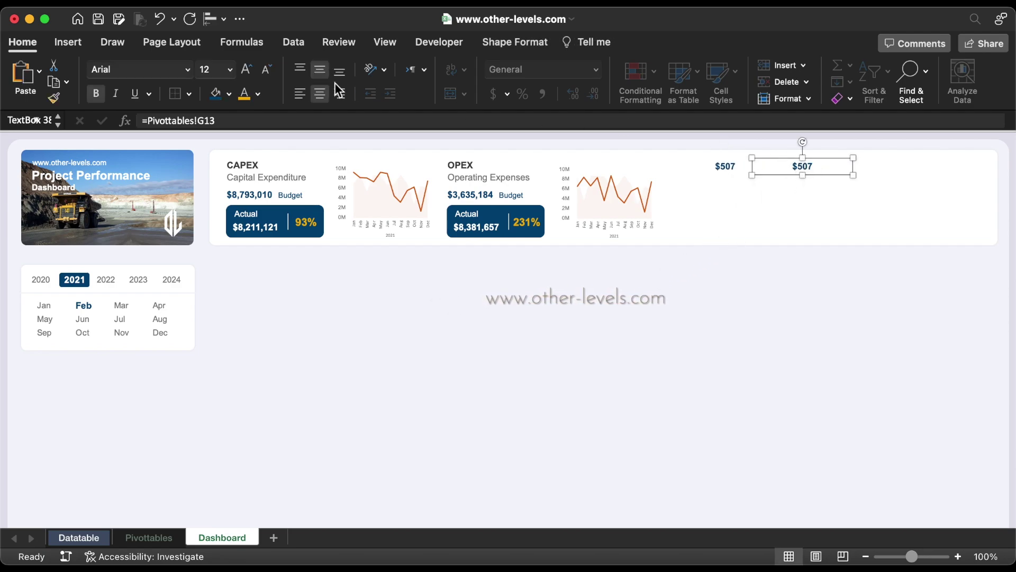
click(255, 121)
key(super+a)
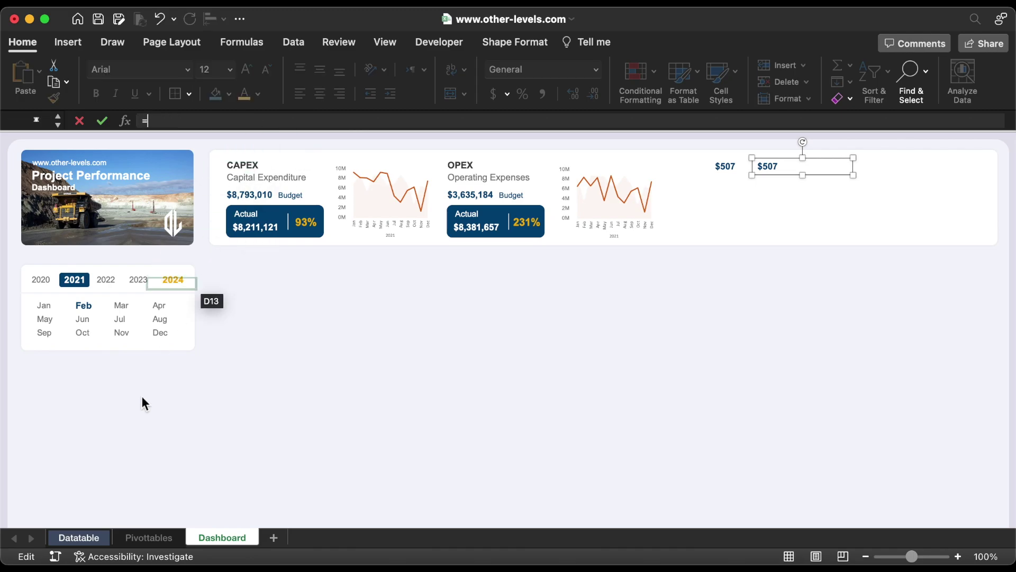
click(136, 540)
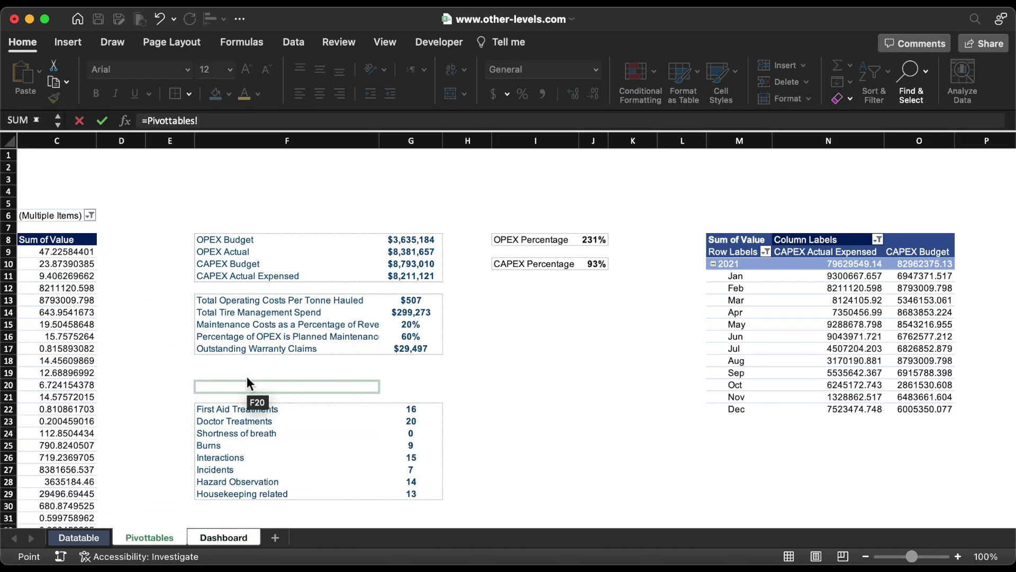
click(256, 304)
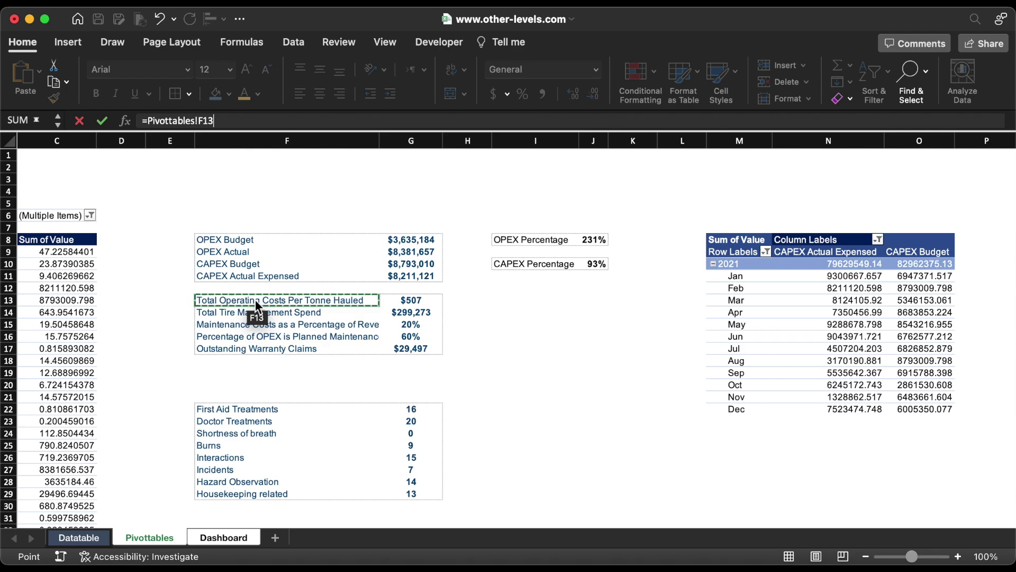
key(Return)
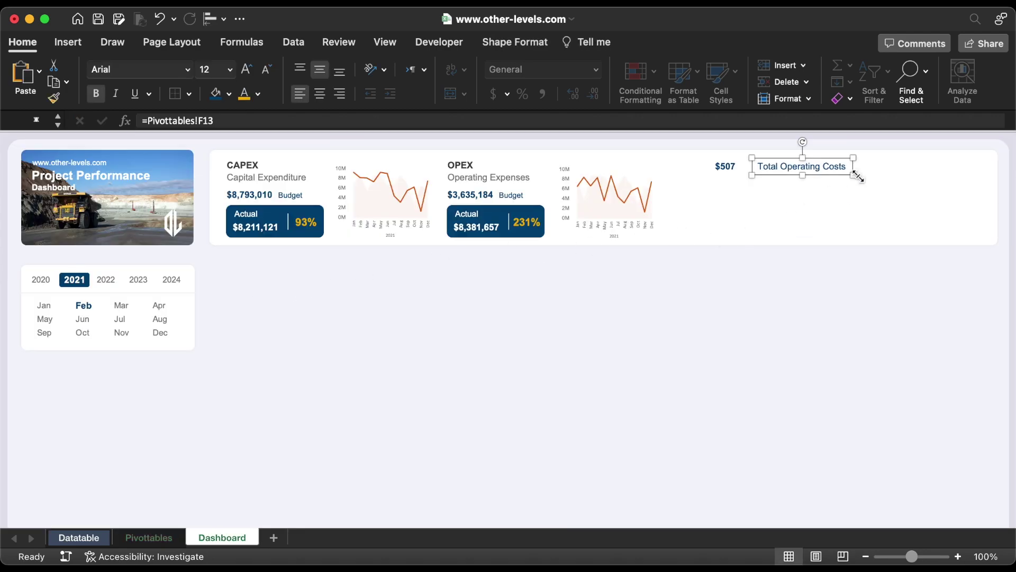
Widen the metric label to fit its full name, reduce its font size to 11, and colour its text dark grey.
drag(855, 176, 940, 176)
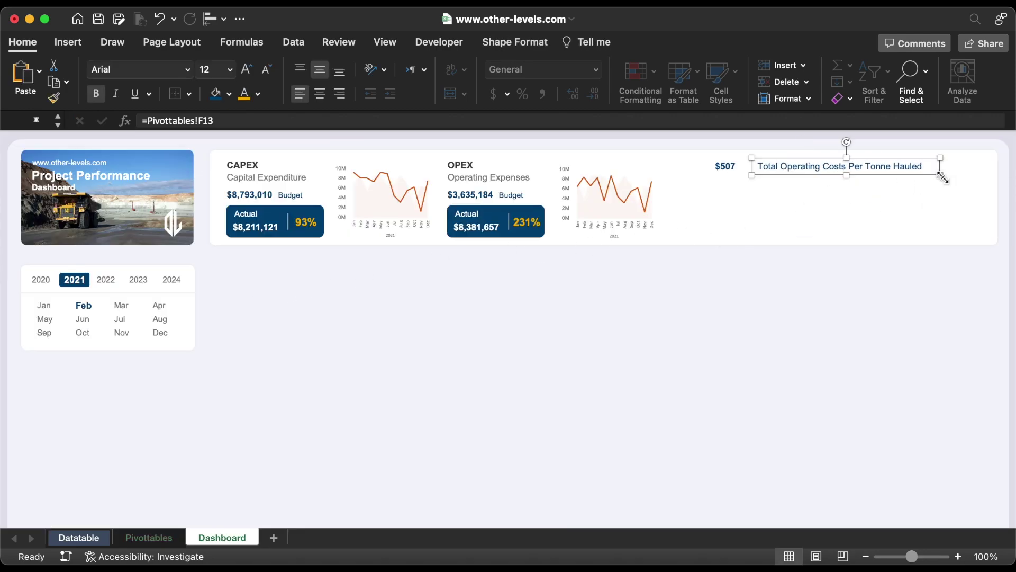
click(267, 69)
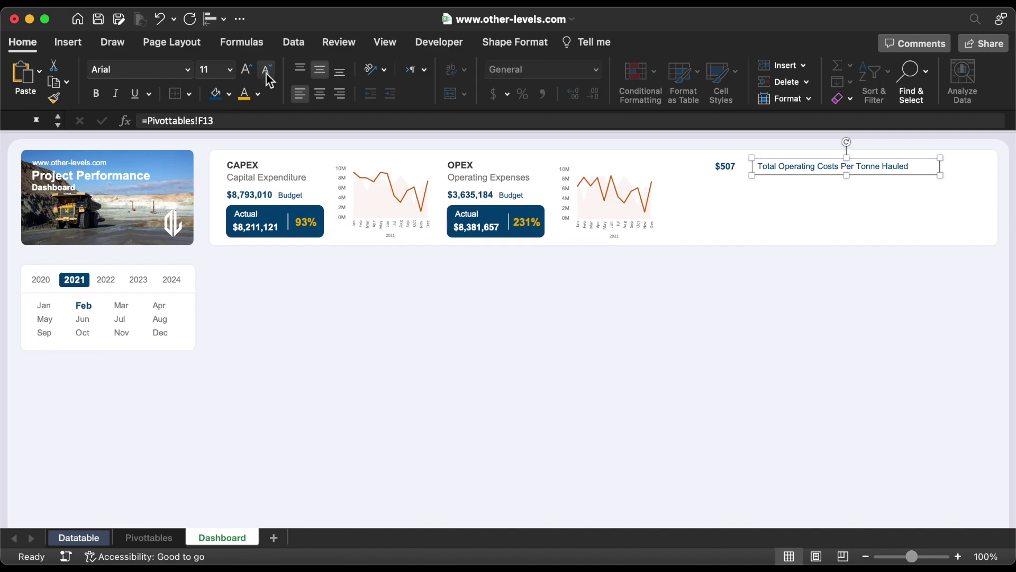
click(258, 94)
click(262, 203)
Group the operating cost figure with its label and place four copies of the group below it.
shift+click(723, 167)
right_click(813, 166)
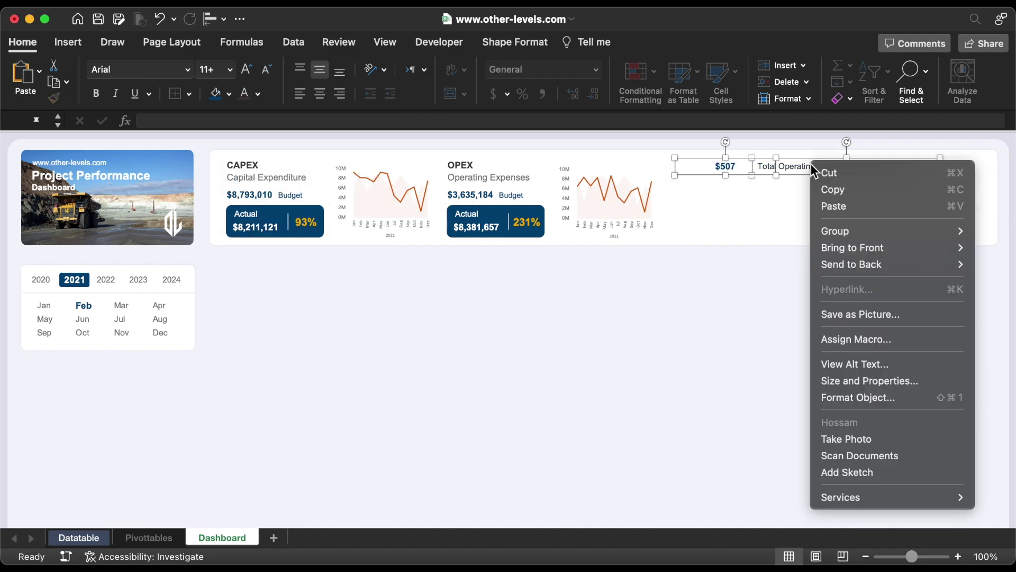
mouse_move(820, 231)
click(786, 232)
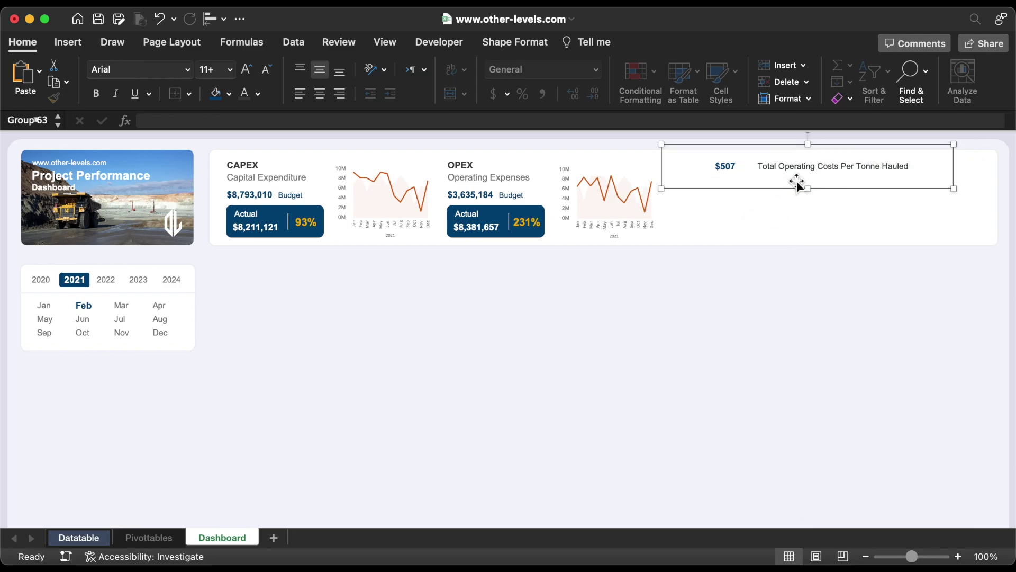
drag(798, 189, 789, 229)
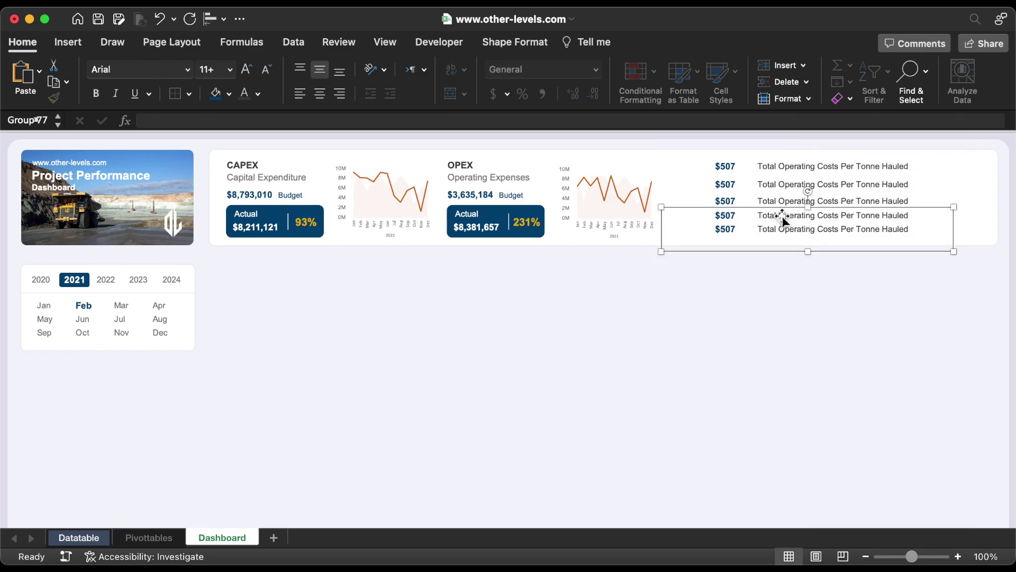
Distribute the five metric rows vertically and group them together.
shift+click(783, 210)
shift+click(779, 186)
shift+click(777, 168)
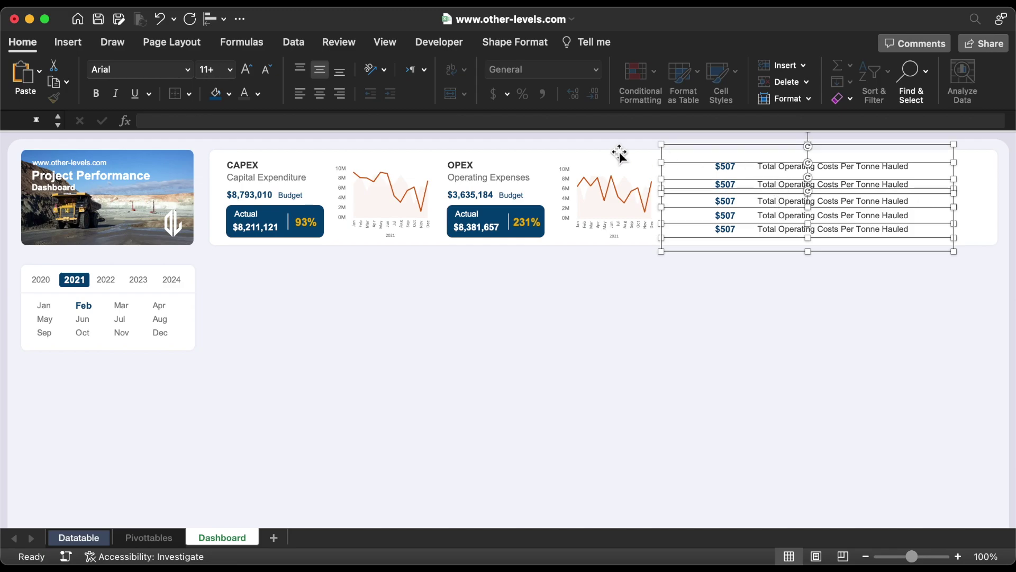
click(223, 21)
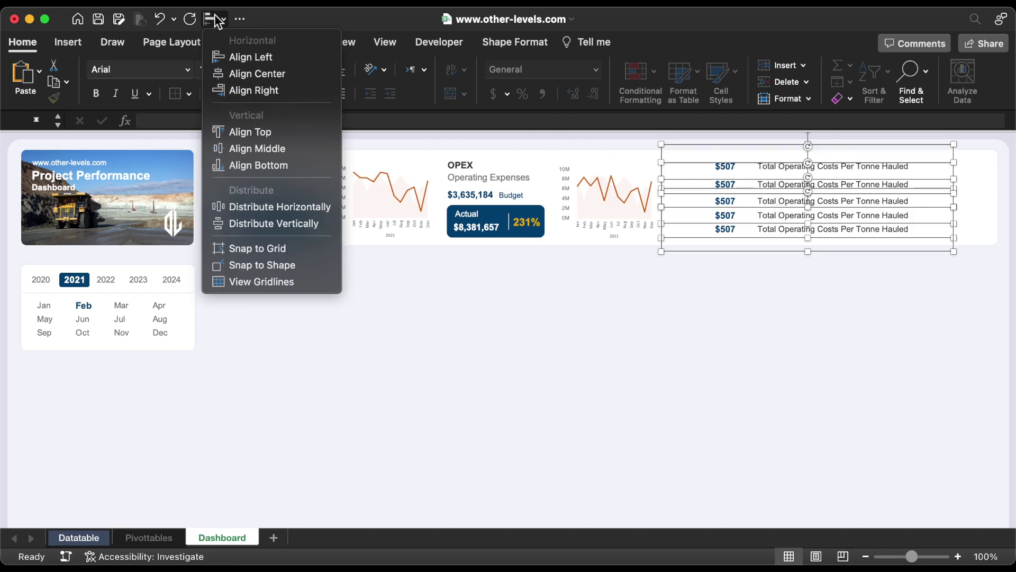
click(250, 222)
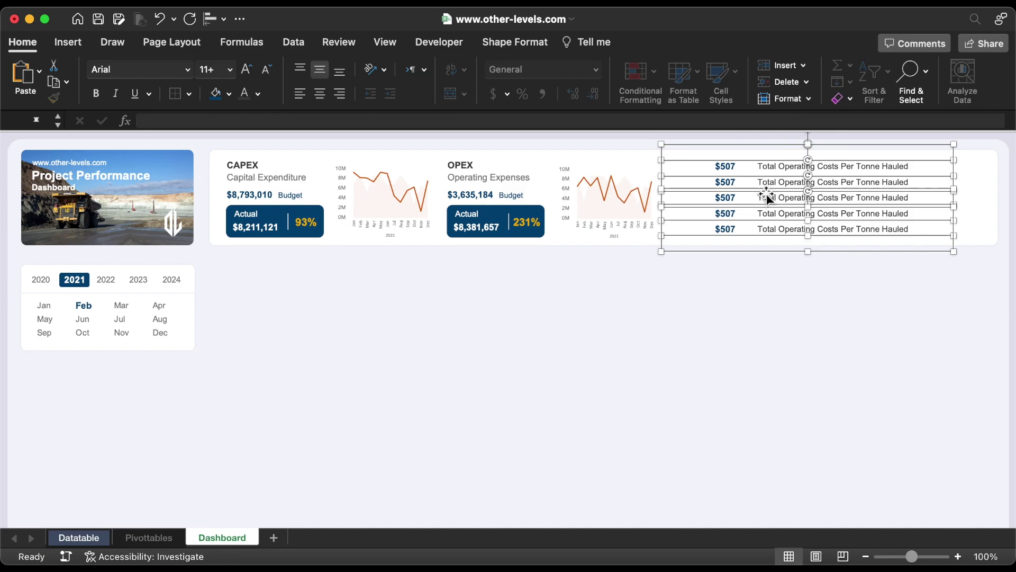
right_click(765, 192)
mouse_move(807, 259)
click(951, 257)
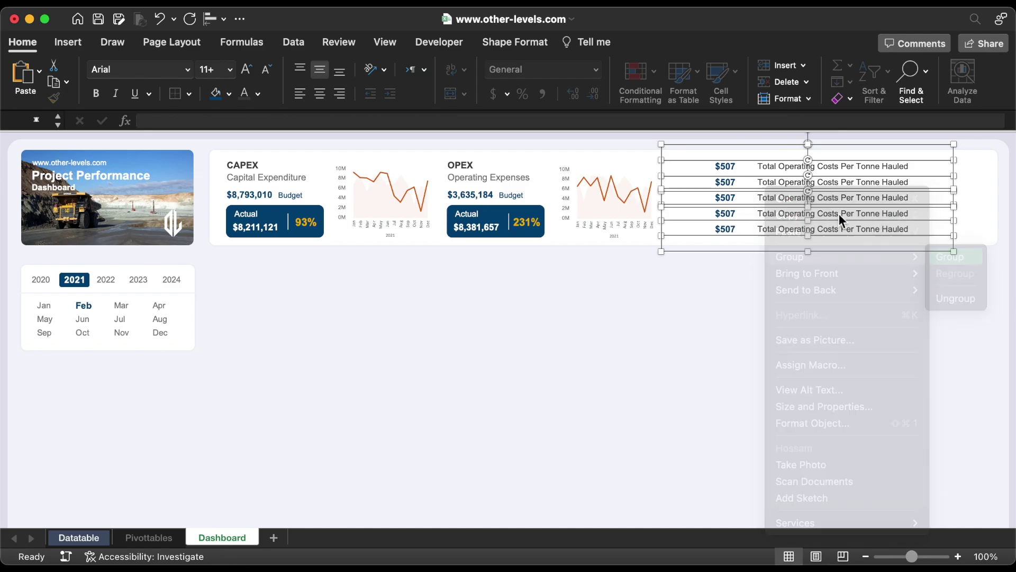
Nudge the CAPEX and OPEX cards and their charts to the left to tighten the spacing between them.
click(575, 201)
shift+click(513, 195)
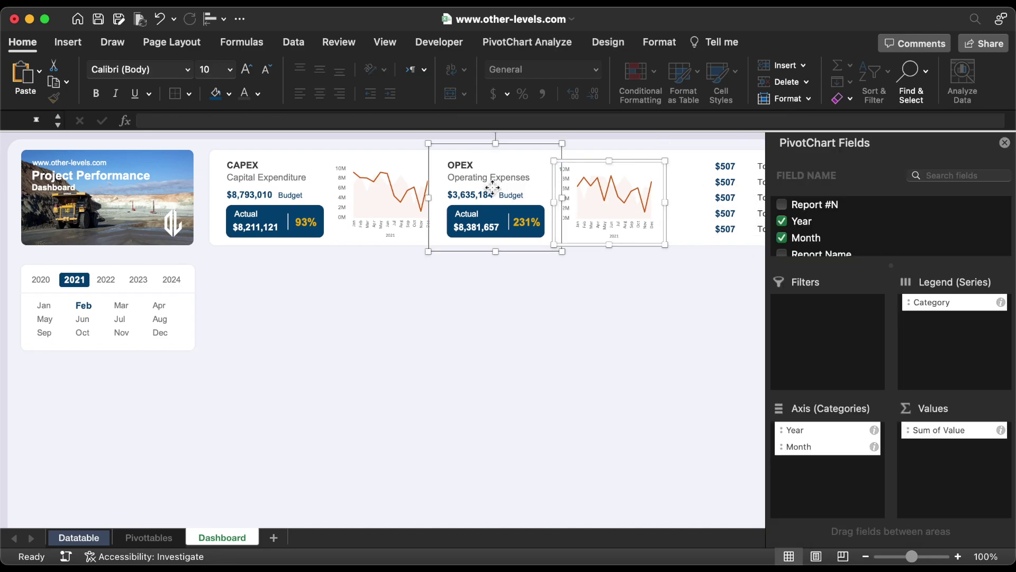
shift+click(270, 208)
shift+click(370, 211)
shift+click(315, 252)
key(Left)
key(Left)
key(Left)
key(Left)
key(Left)
key(Left)
key(Left)
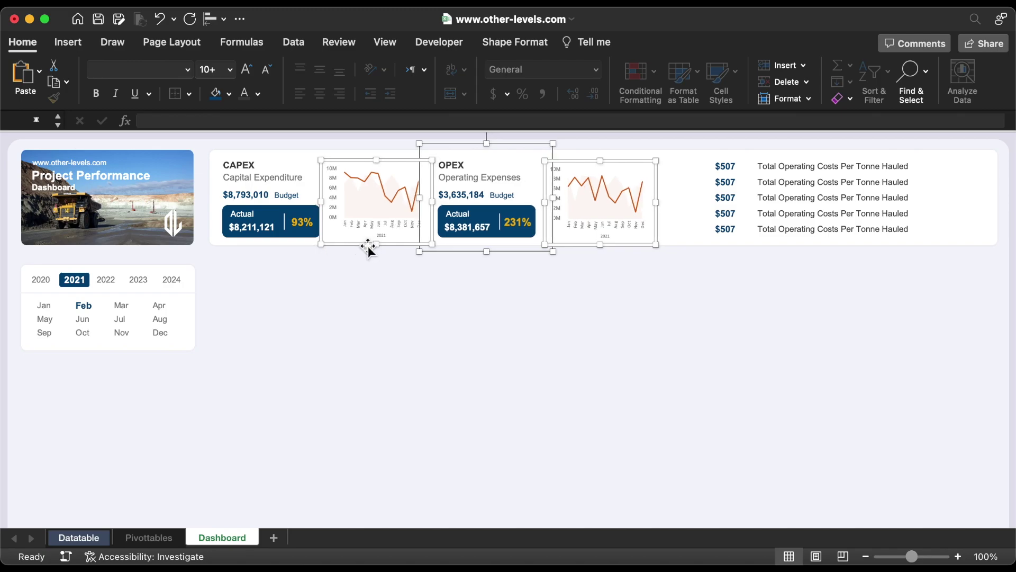
shift+click(367, 245)
key(Left)
key(Left)
shift+click(468, 256)
click(468, 258)
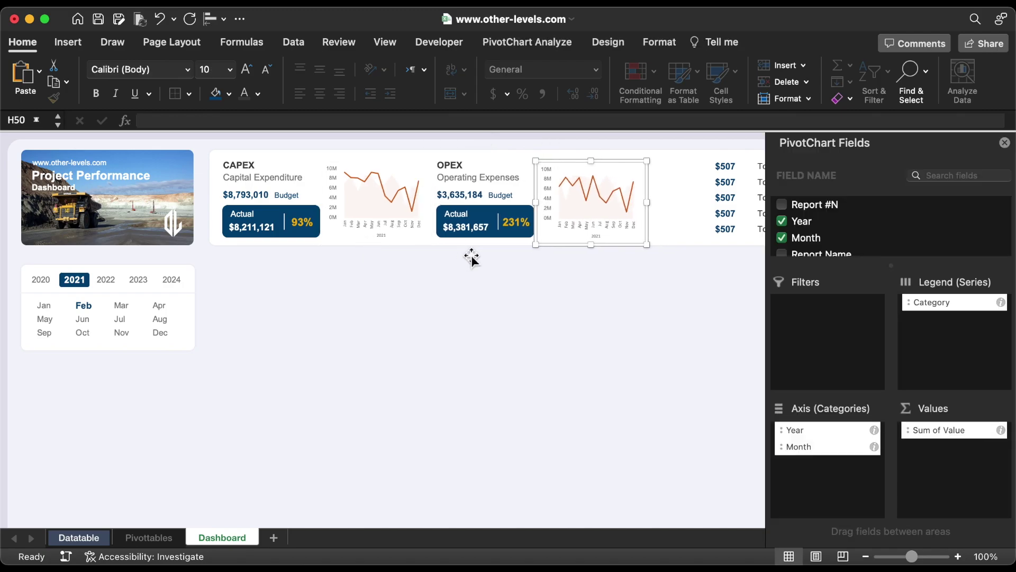
Shift the five metric figures slightly left within the group, away from their labels.
click(726, 166)
click(725, 166)
shift+click(725, 182)
shift+click(725, 198)
shift+click(735, 213)
shift+click(735, 228)
drag(734, 229, 724, 229)
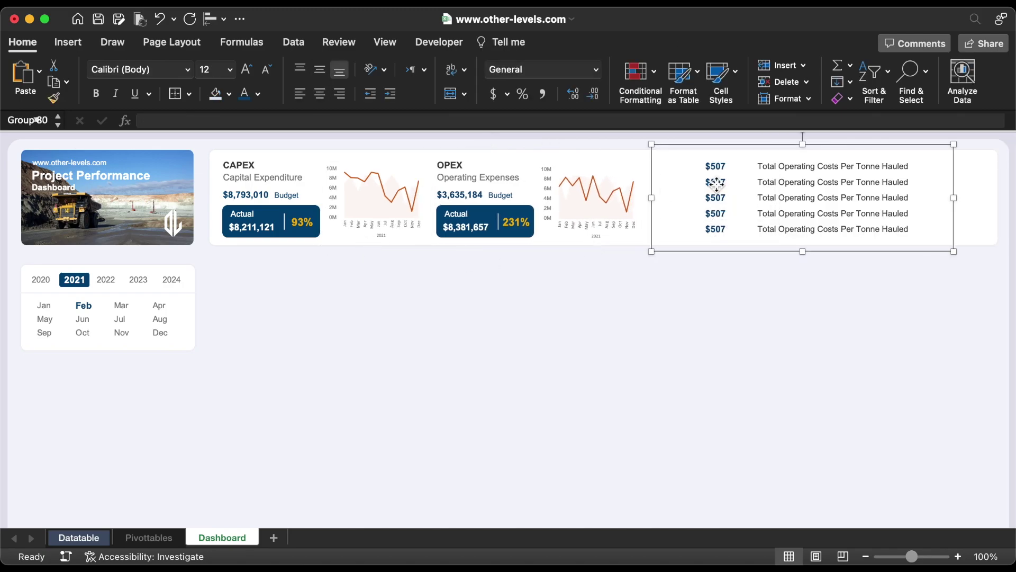
Link the second metric row's figure to Pivottables cell G14 and its label to F14.
click(716, 183)
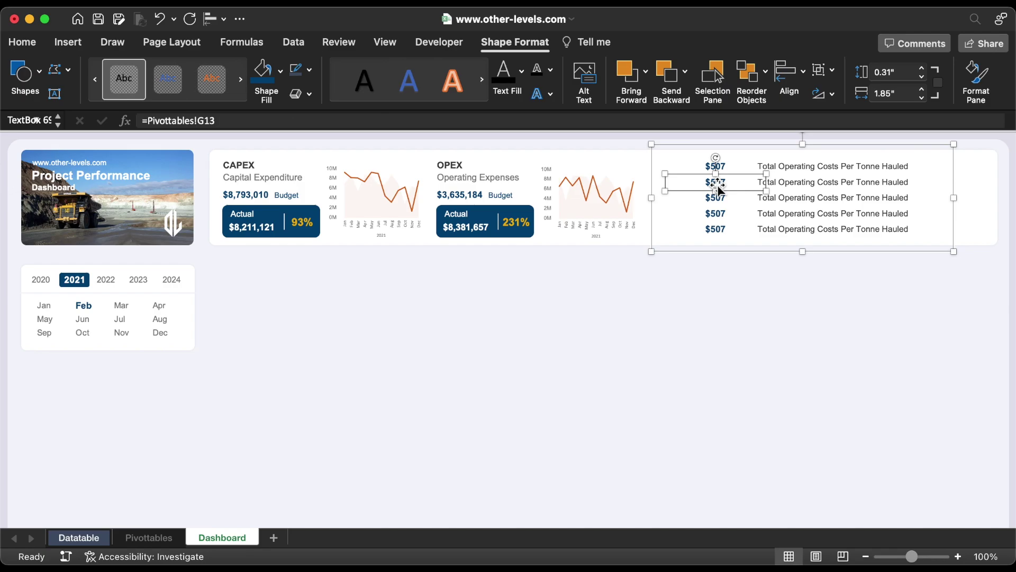
click(284, 121)
key(BackSpace)
text(4)
key(Return)
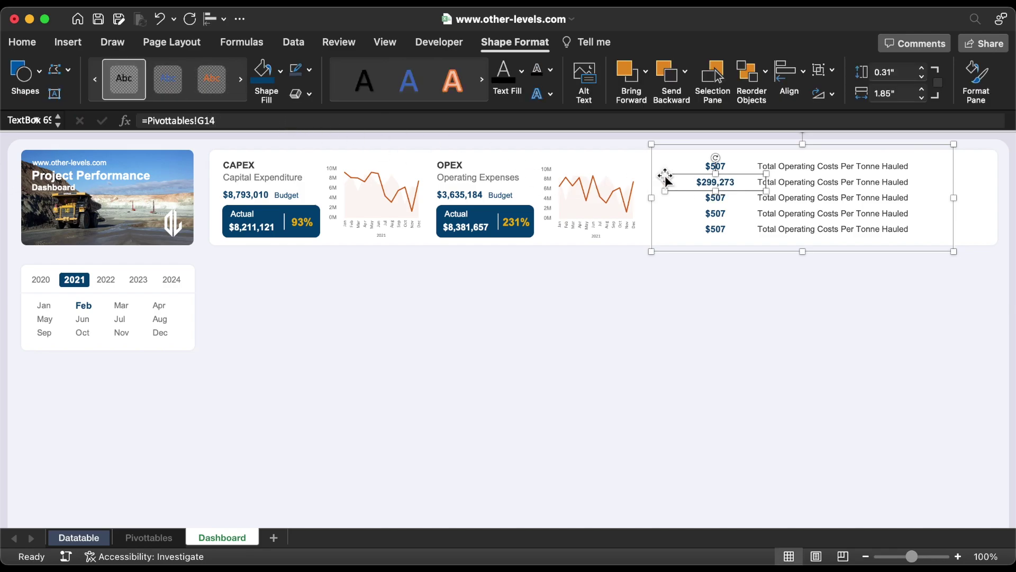
click(784, 184)
click(225, 123)
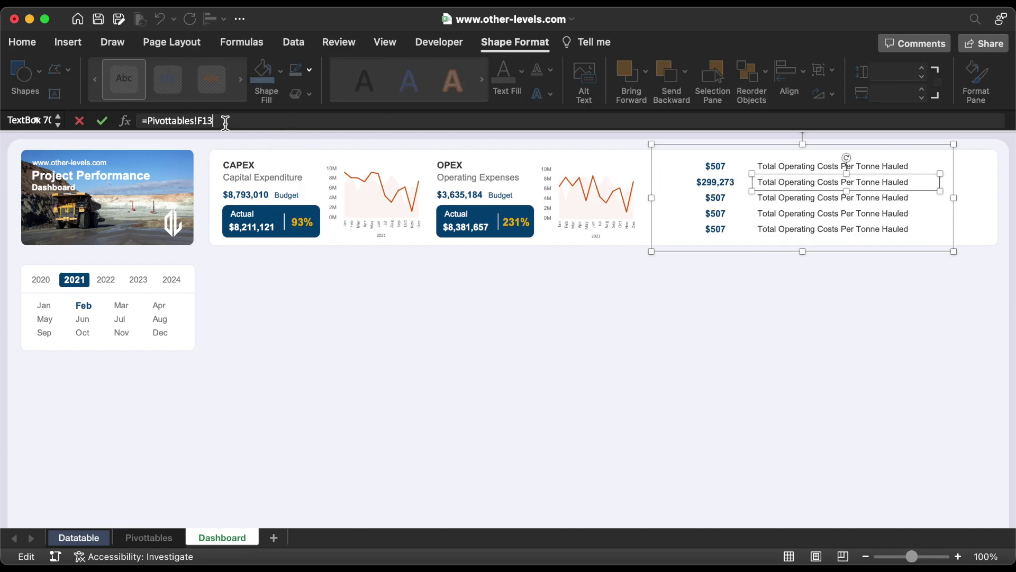
key(BackSpace)
text(4)
key(Return)
Link the third metric row's label to Pivottables cell F15 and its figure to G15.
click(789, 200)
click(271, 121)
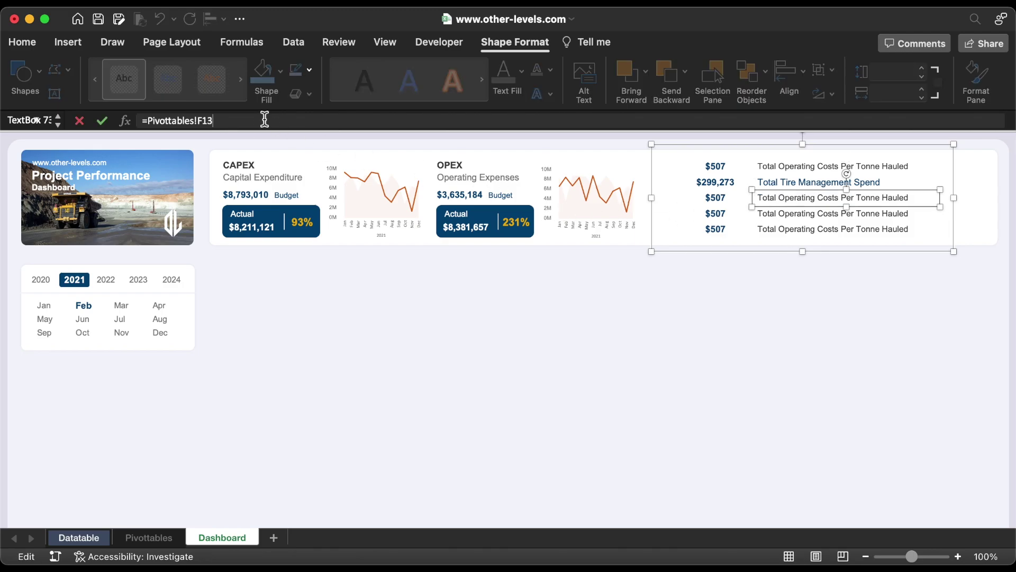
key(BackSpace)
key(5)
key(Return)
click(714, 197)
click(435, 121)
key(BackSpace)
key(5)
key(Return)
Link the fourth metric row's figure to Pivottables cell G16 and its label to F16.
click(708, 214)
click(509, 120)
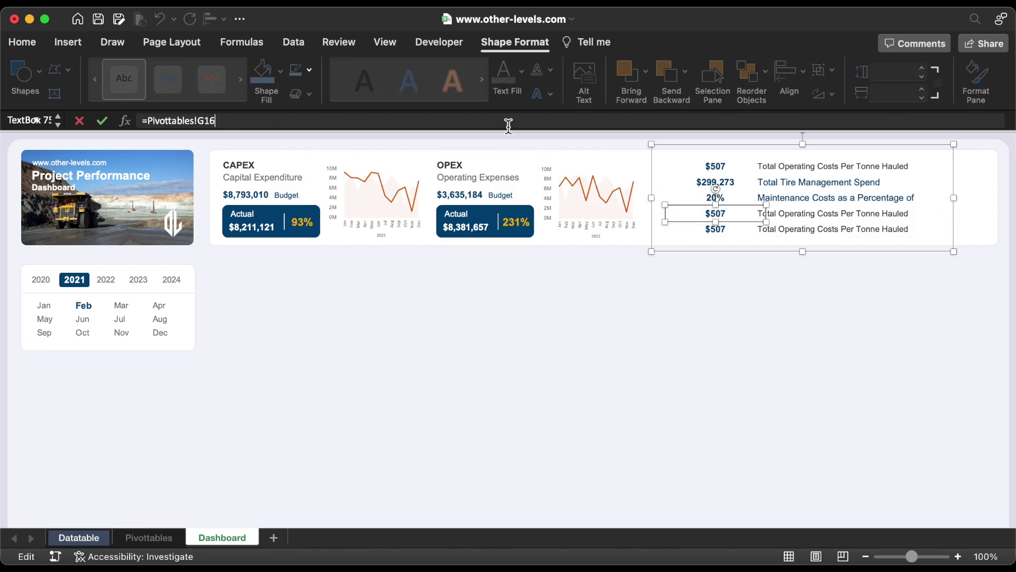
key(BackSpace)
key(6)
key(Return)
click(836, 214)
click(438, 121)
key(BackSpace)
key(6)
key(Return)
Link the fifth metric row's label to Pivottables cell F17 and its figure to G17.
click(799, 230)
click(374, 120)
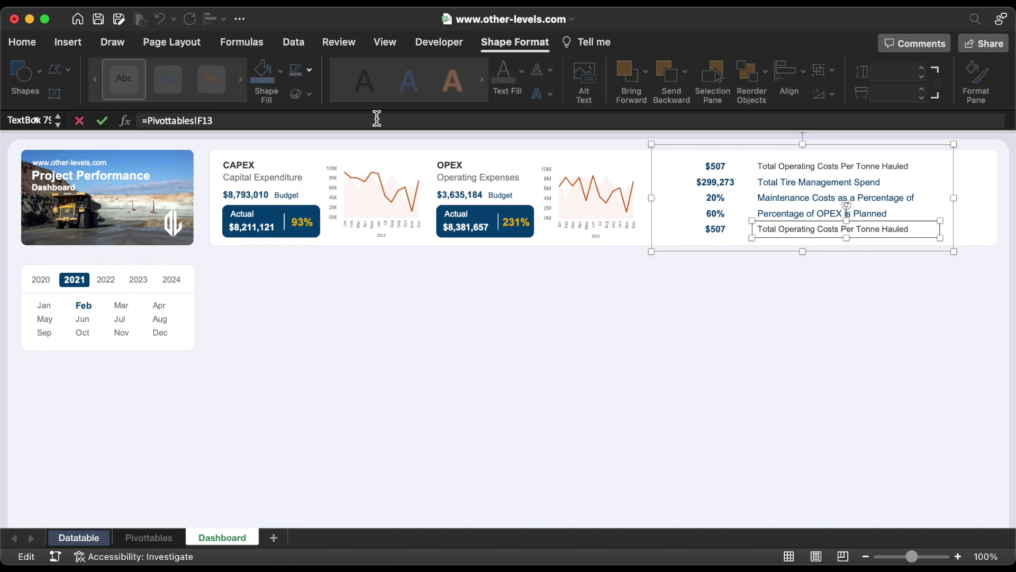
key(BackSpace)
key(7)
key(Return)
click(710, 233)
click(356, 120)
key(BackSpace)
key(7)
key(Return)
Format the four lower metric labels like the first one, with dark grey text at font size 11.
click(801, 218)
shift+click(802, 197)
shift+click(802, 182)
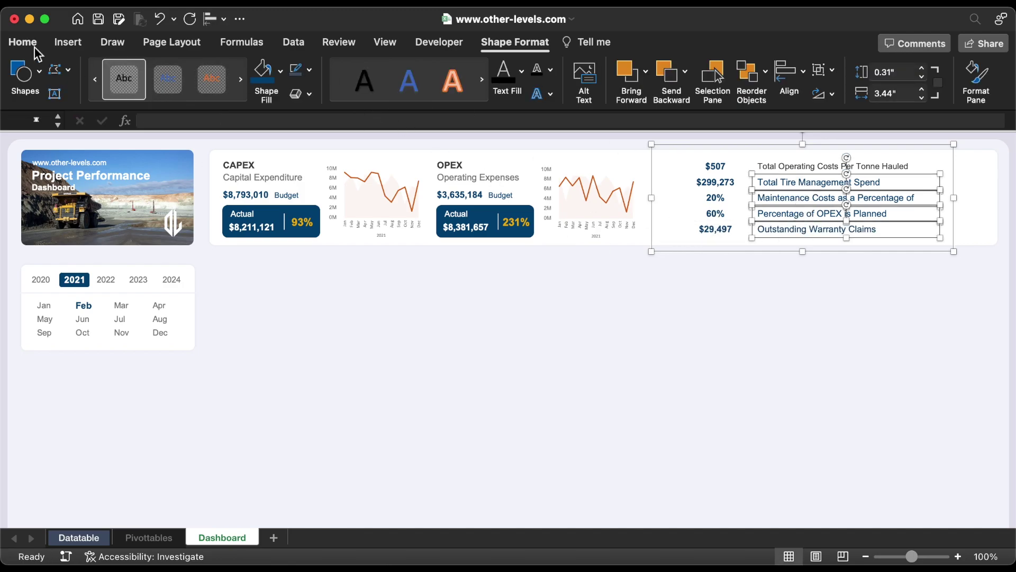
click(23, 42)
click(258, 94)
click(267, 202)
click(788, 165)
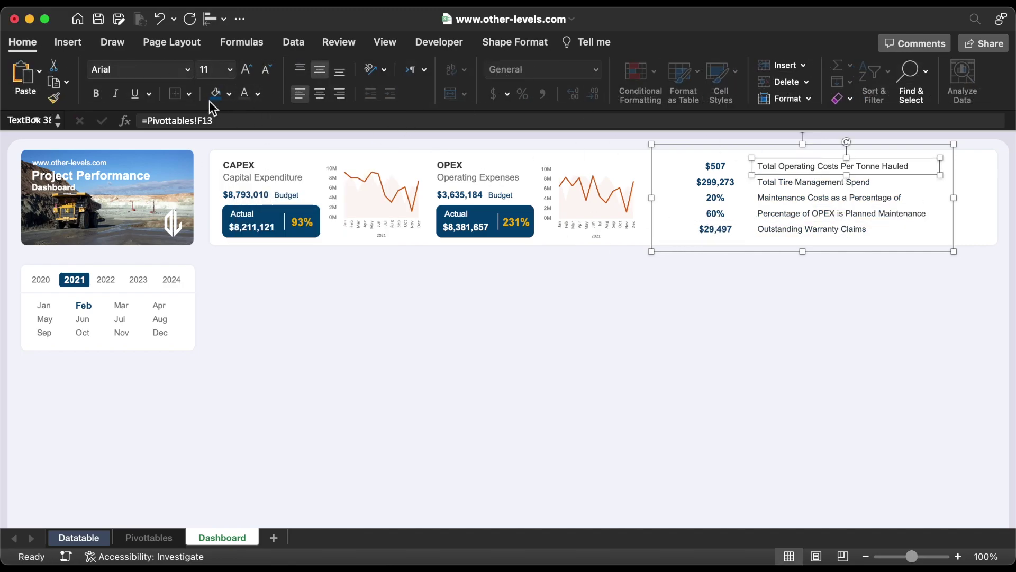
Draw a rectangle about 1.35" wide over the first metric figure and set its height to 0.22".
click(71, 43)
click(235, 84)
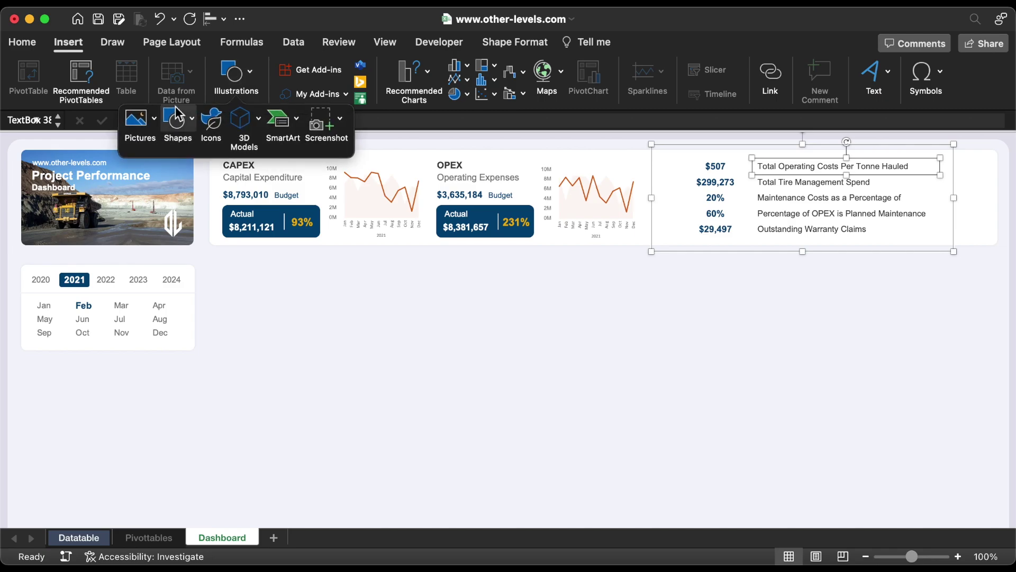
click(186, 116)
click(305, 169)
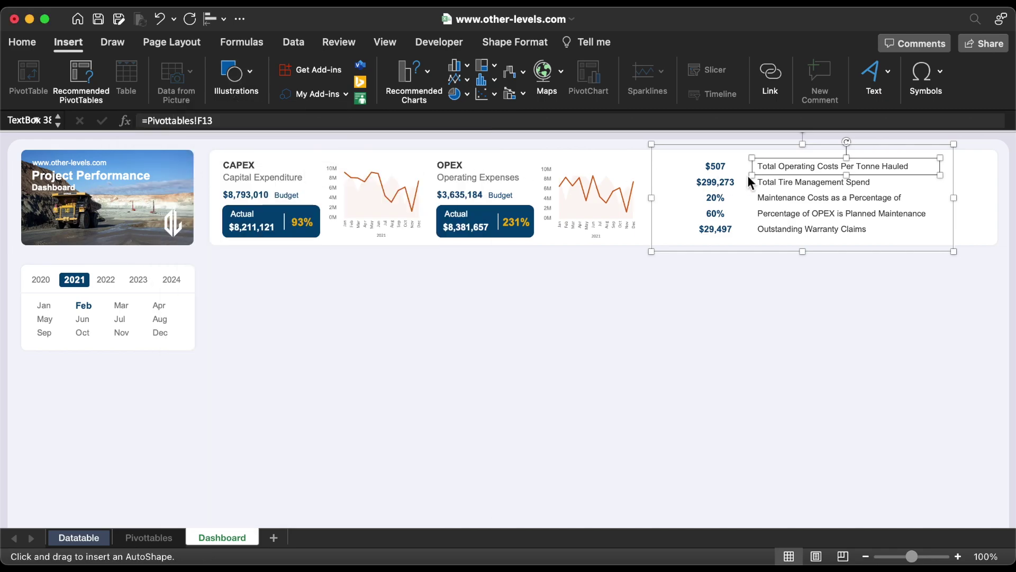
drag(751, 162, 706, 173)
click(899, 79)
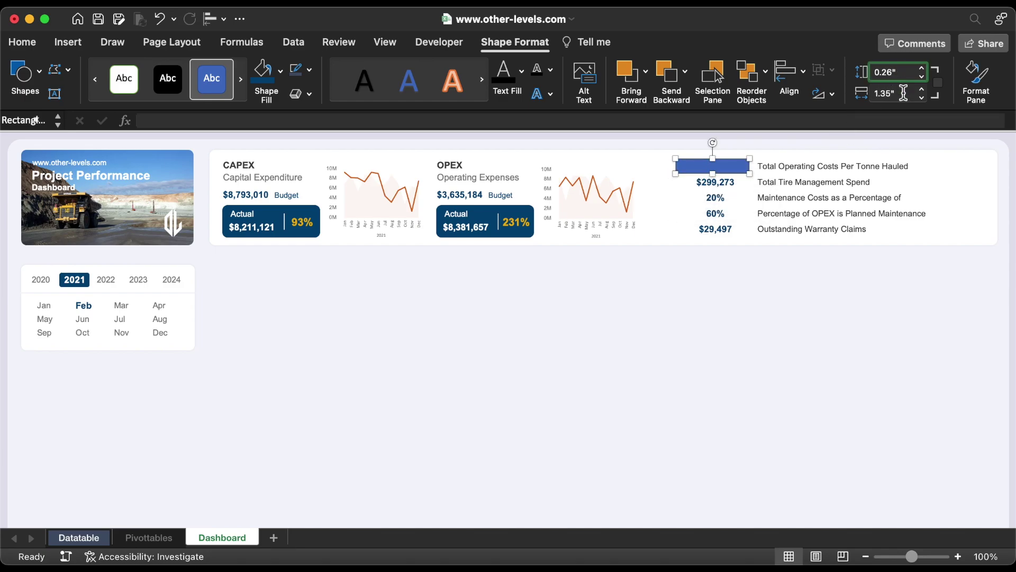
key(BackSpace)
text(2)
key(Return)
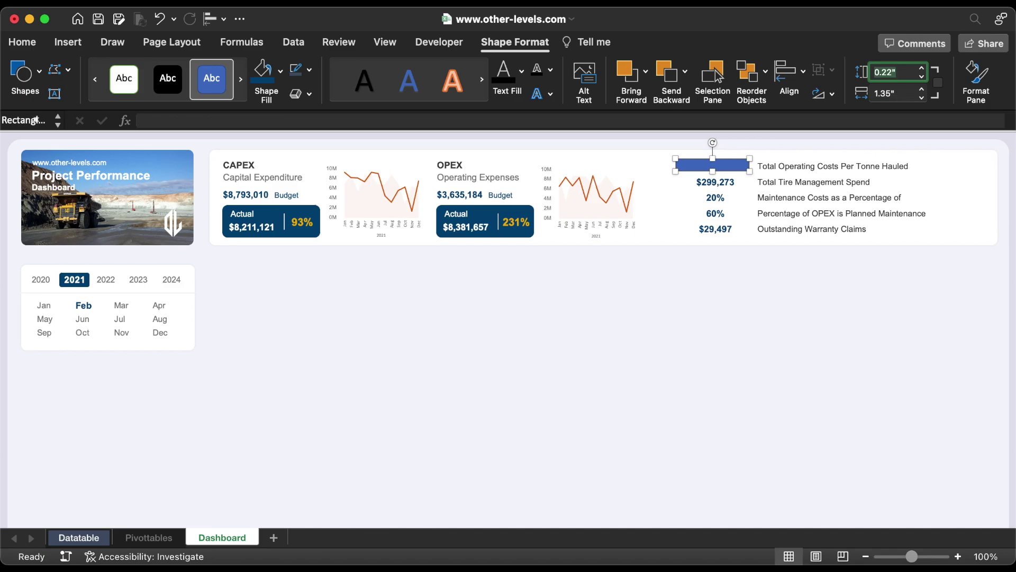
Set the new rectangle's width to 1.27" and remove its fill.
click(890, 95)
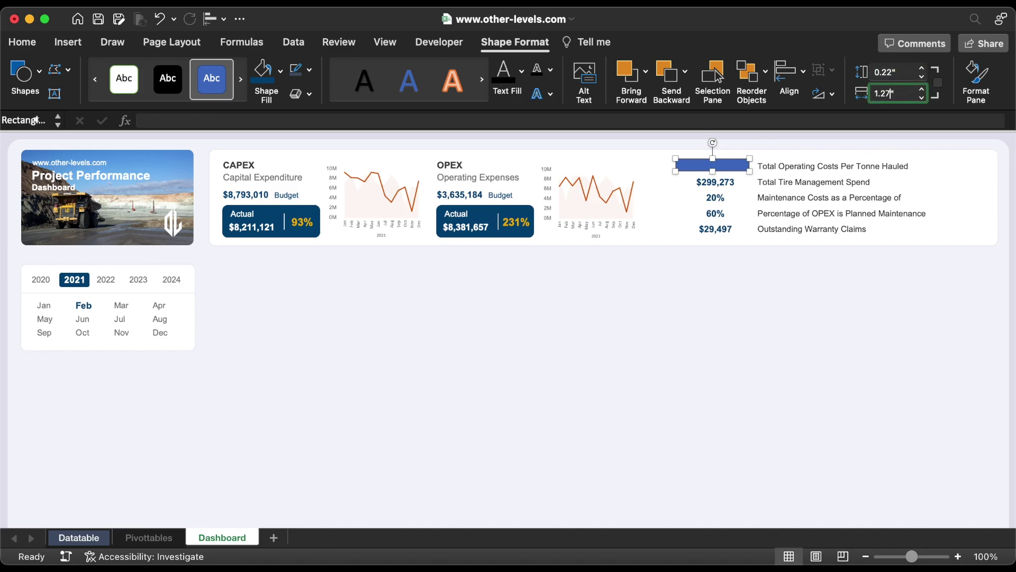
text(27)
key(Return)
click(976, 87)
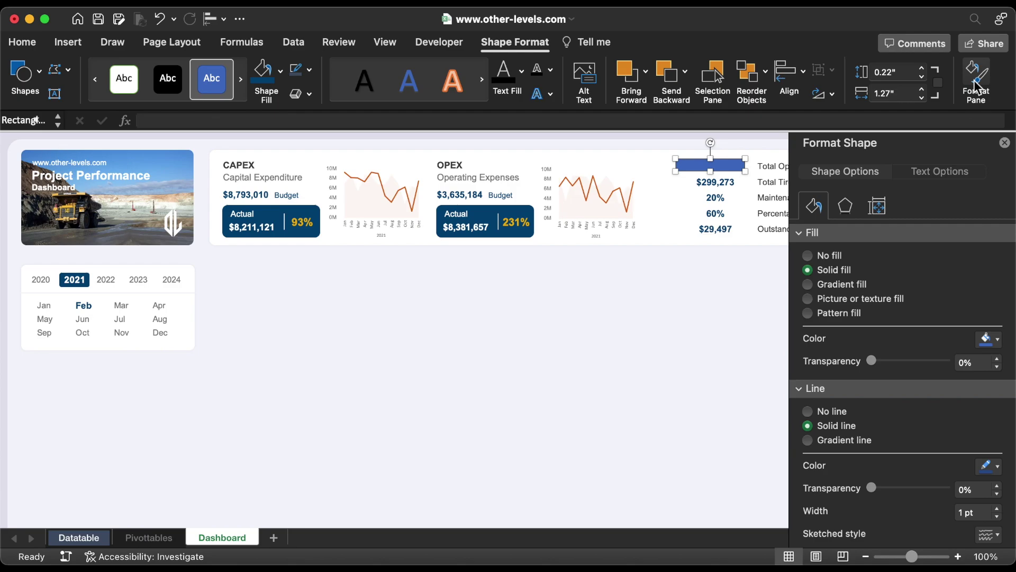
click(830, 253)
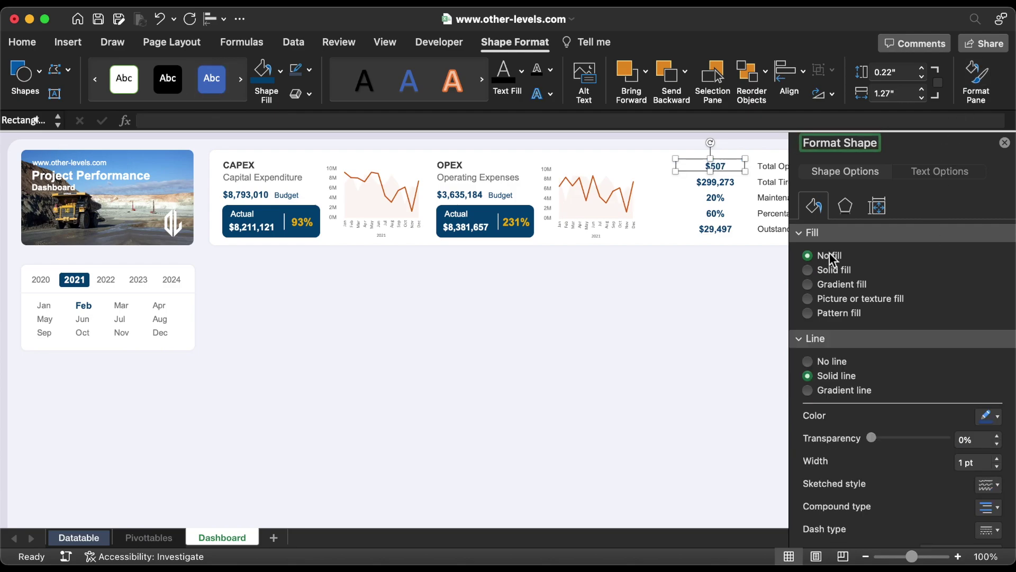
Give the rectangle a 0.25 pt light grey outline with 55% transparency.
click(997, 468)
click(998, 467)
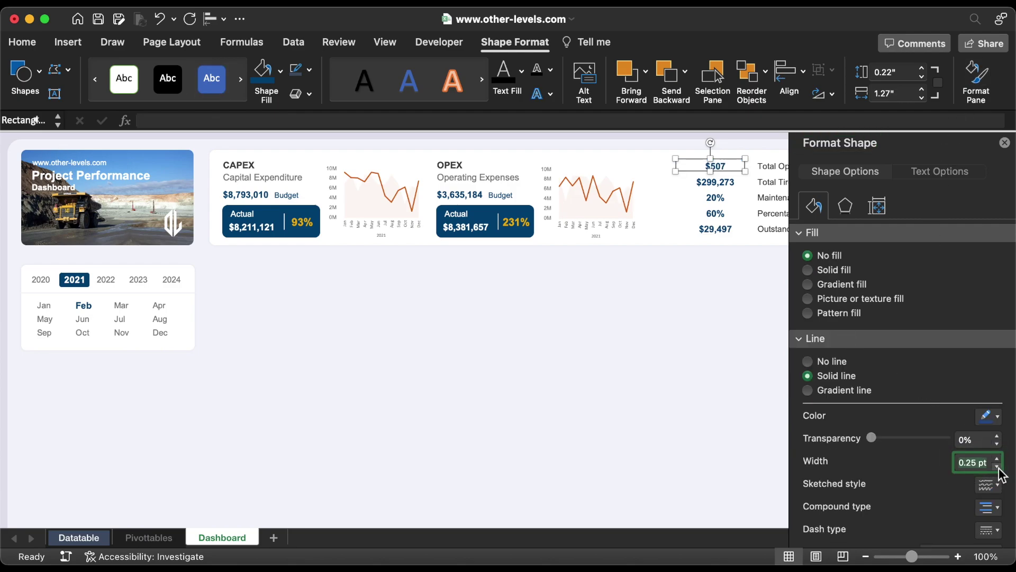
click(992, 417)
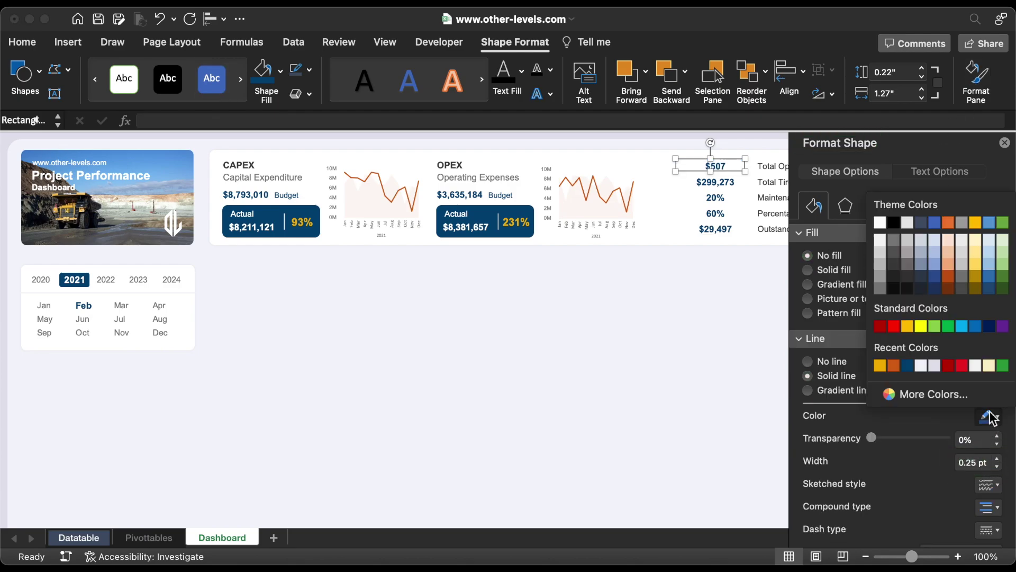
click(879, 252)
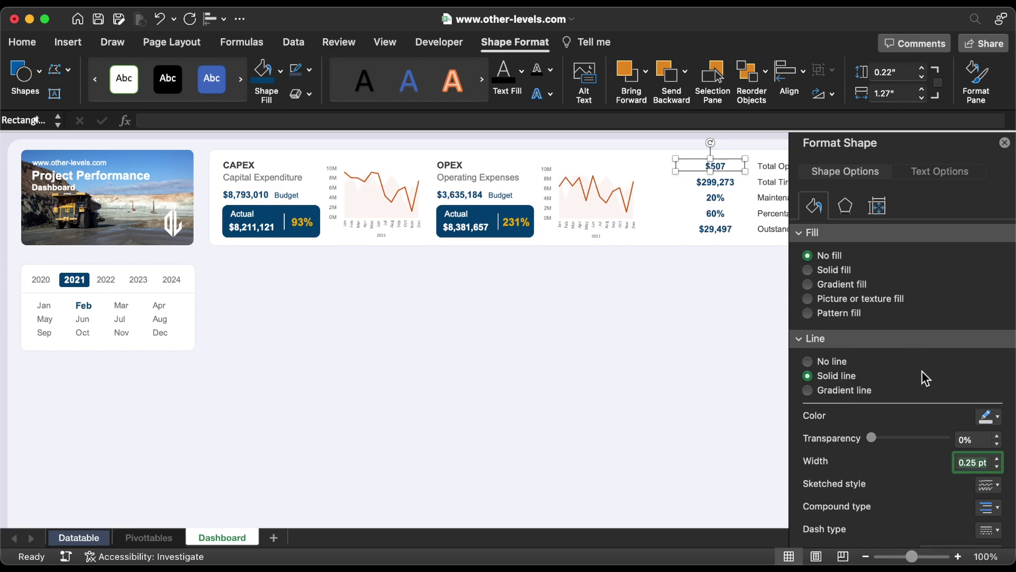
click(966, 439)
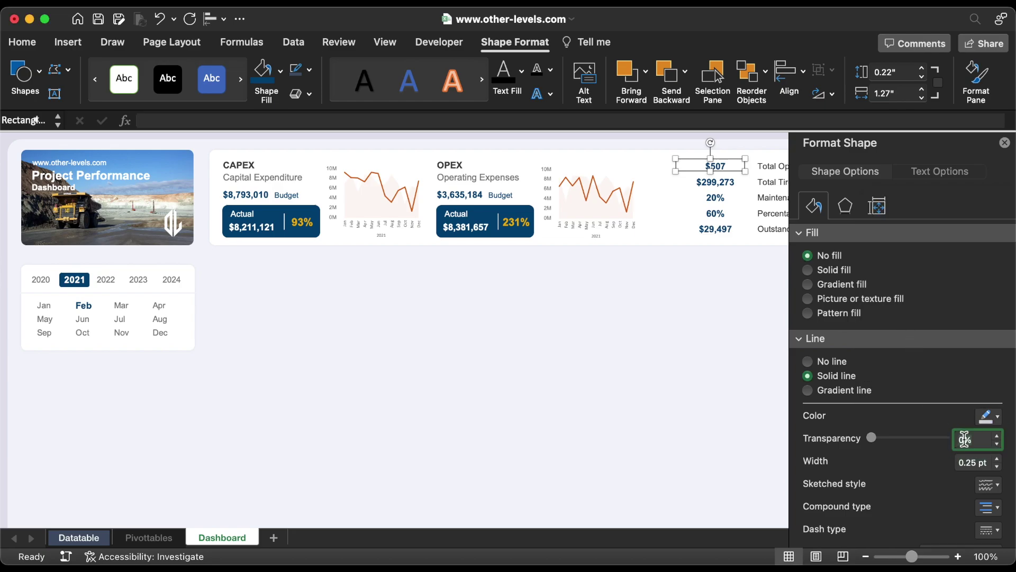
key(Return)
Duplicate the outlined rectangle down the list so each of the five metric figures has its own frame.
click(698, 172)
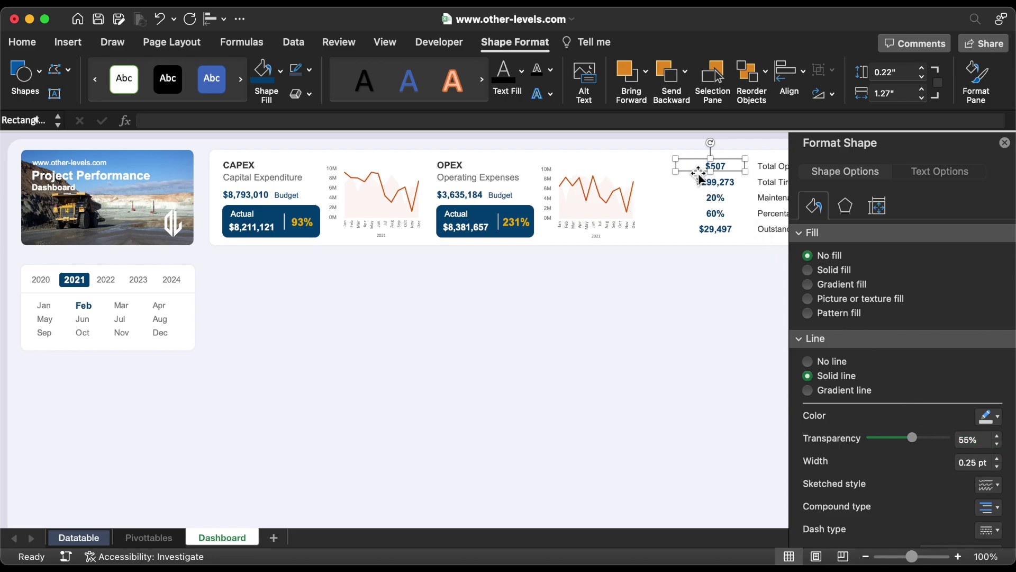
scroll(699, 178, right, 5)
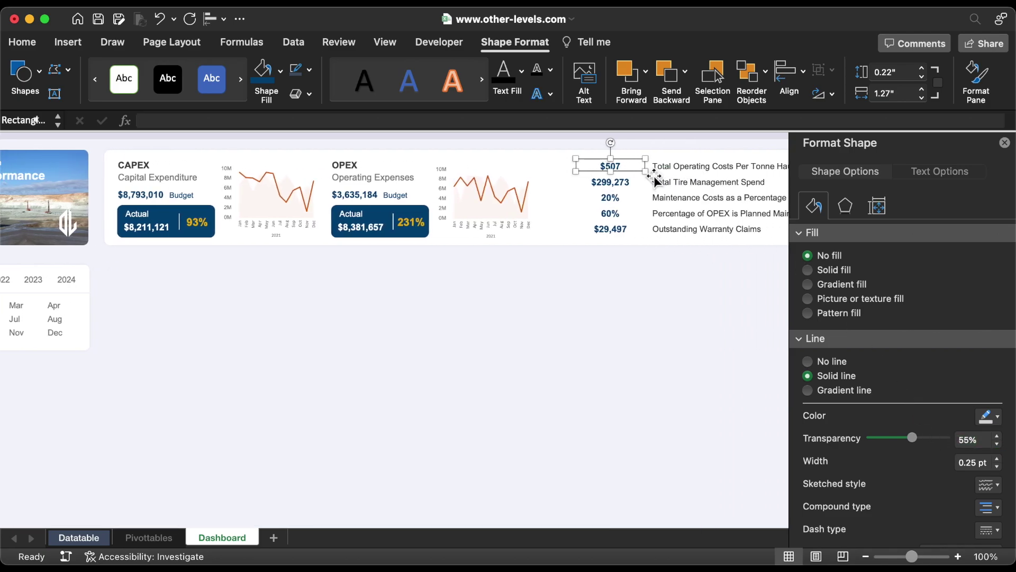
drag(655, 178, 642, 238)
Select the five frame rectangles, distribute them vertically and group them.
click(713, 85)
super+click(853, 209)
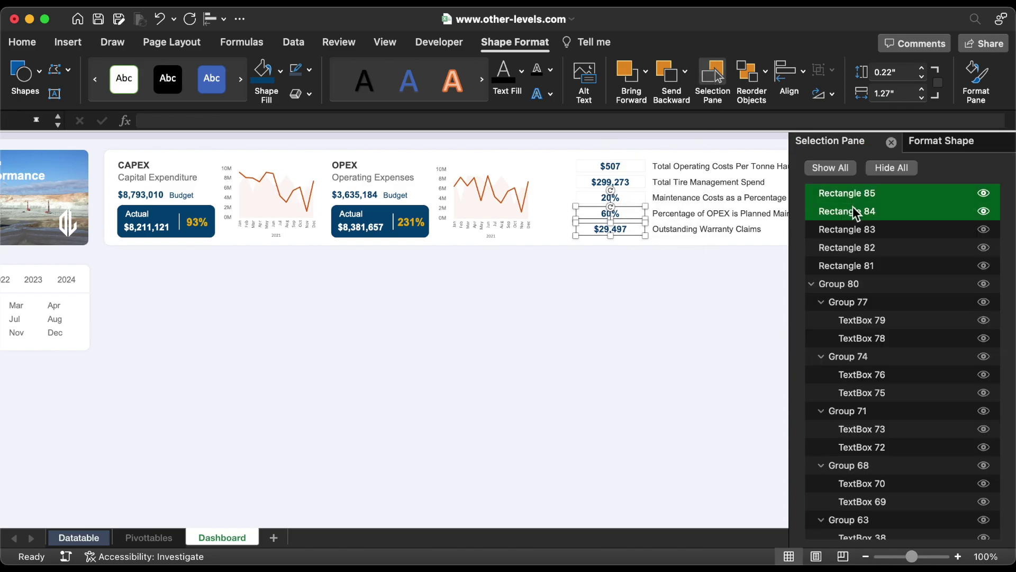
super+click(857, 230)
super+click(859, 249)
super+click(861, 267)
click(215, 20)
click(265, 223)
click(824, 70)
click(833, 94)
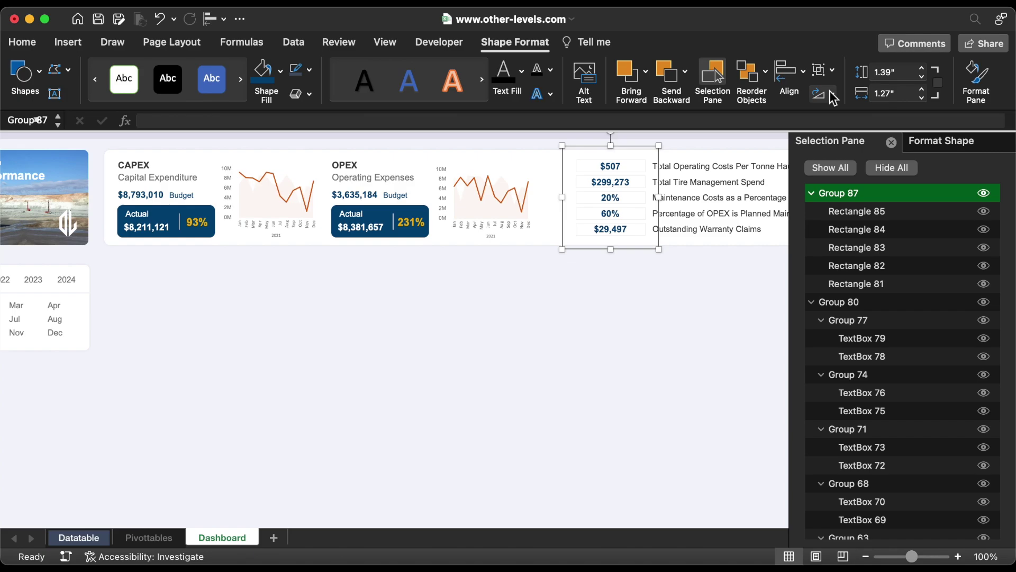
click(892, 142)
Nudge the fifth metric's figure slightly down inside its frame.
click(617, 232)
click(617, 231)
key(Down)
key(super+z)
Select the metric list group together with the frame group and shift both slightly left, closer to the OPEX chart.
scroll(884, 283, left, 3)
click(806, 229)
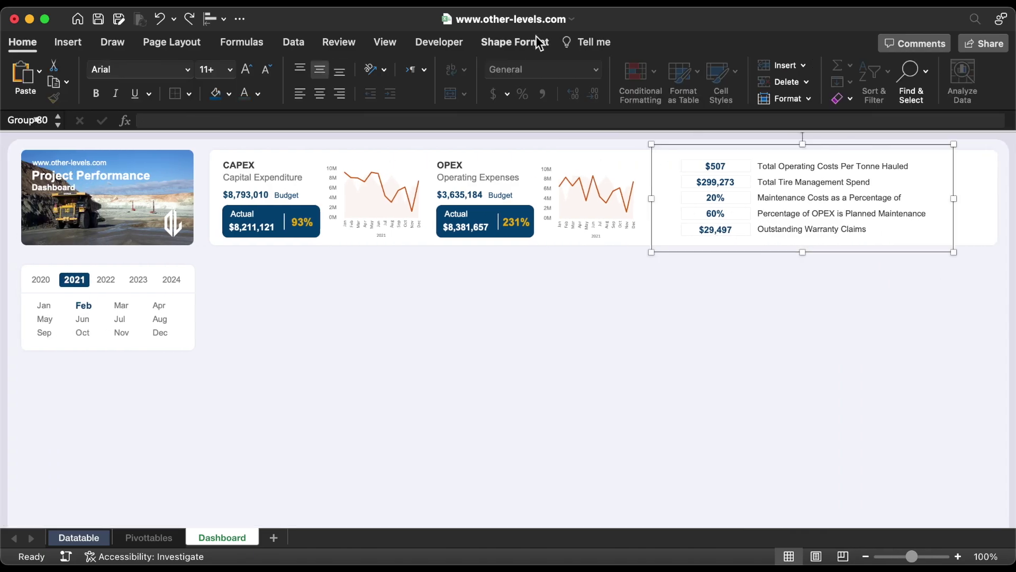
click(539, 44)
click(713, 83)
click(852, 194)
click(1004, 142)
shift+click(799, 200)
key(Left)
key(Left)
key(Left)
key(Left)
key(Left)
key(Left)
key(Left)
key(Left)
key(Left)
key(Left)
key(Left)
key(Left)
Duplicate the OPEX heading to the far right of the KPI strip and change its text to "Financial Performance".
click(453, 168)
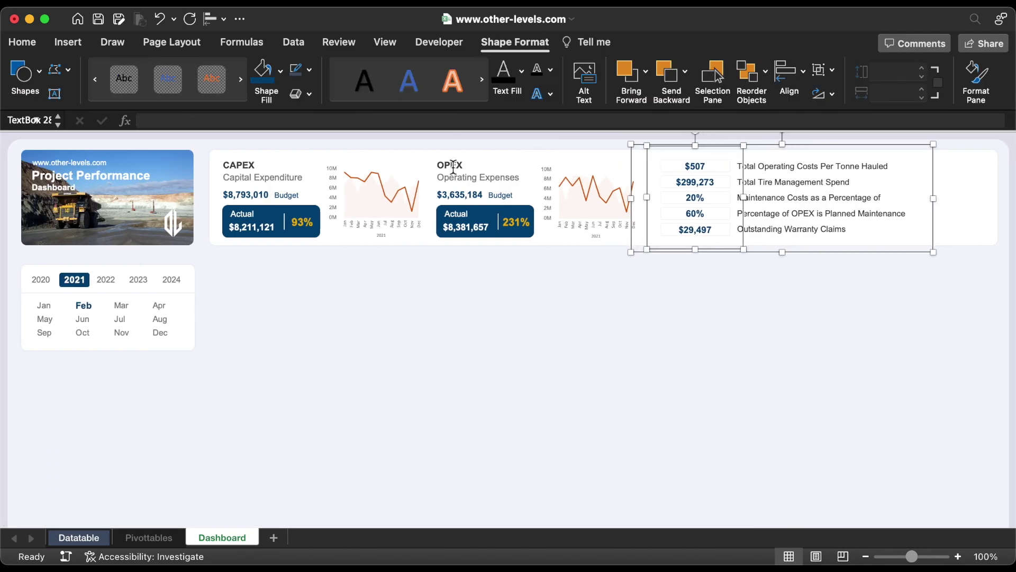
drag(453, 168, 961, 225)
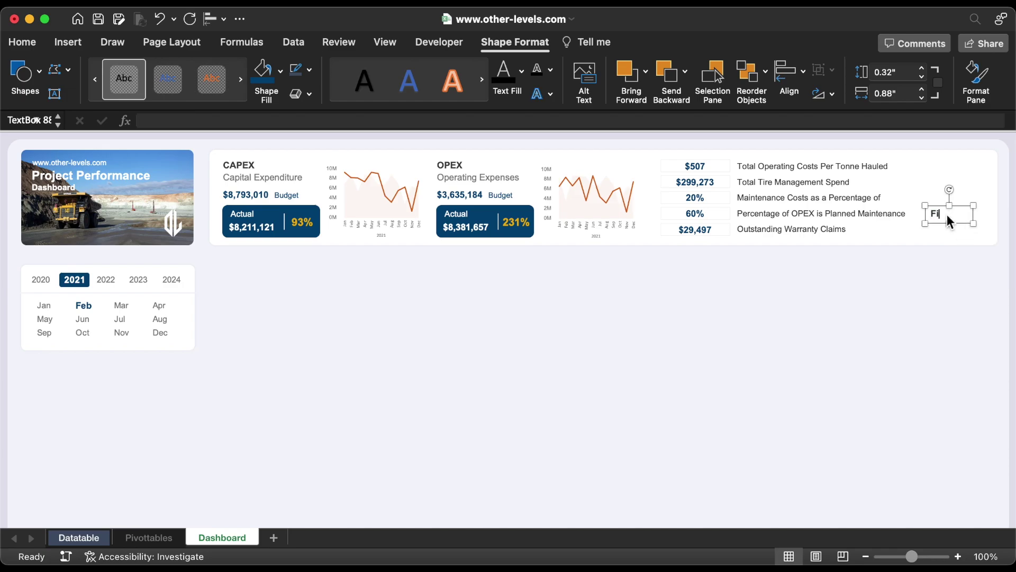
text(nancial Perfo)
mouse_move(928, 223)
mouse_down()
mouse_move(900, 235)
mouse_move(935, 240)
mouse_up()
Nudge the "Financial Performance" label slightly right and down into the strip's lower right corner.
click(971, 240)
key(Down)
key(Down)
key(Down)
key(Right)
key(Right)
key(Right)
key(Right)
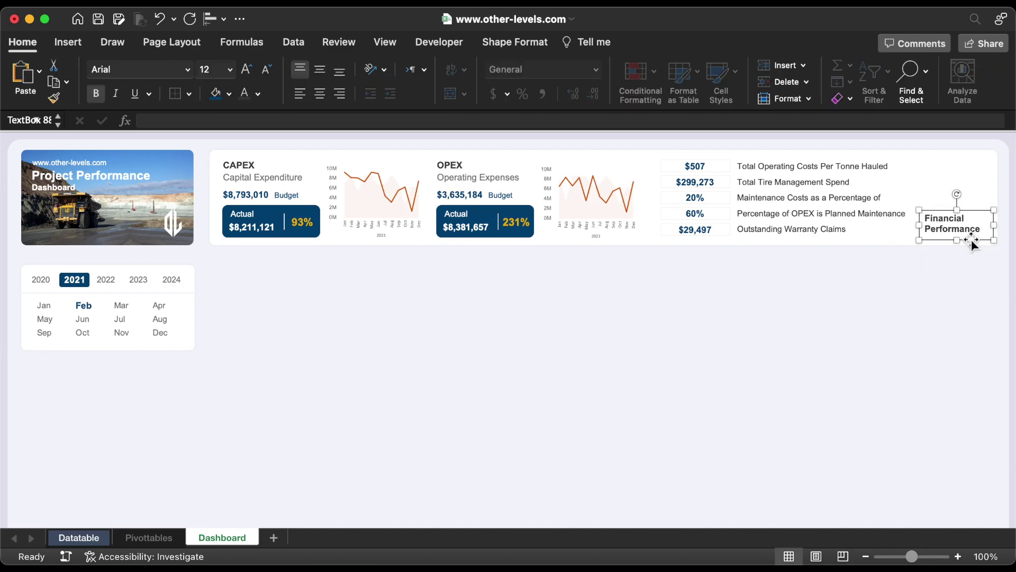
key(Down)
key(Down)
Apply a linear gradient fill at a 30° angle to the KPI strip's background card.
double_click(953, 164)
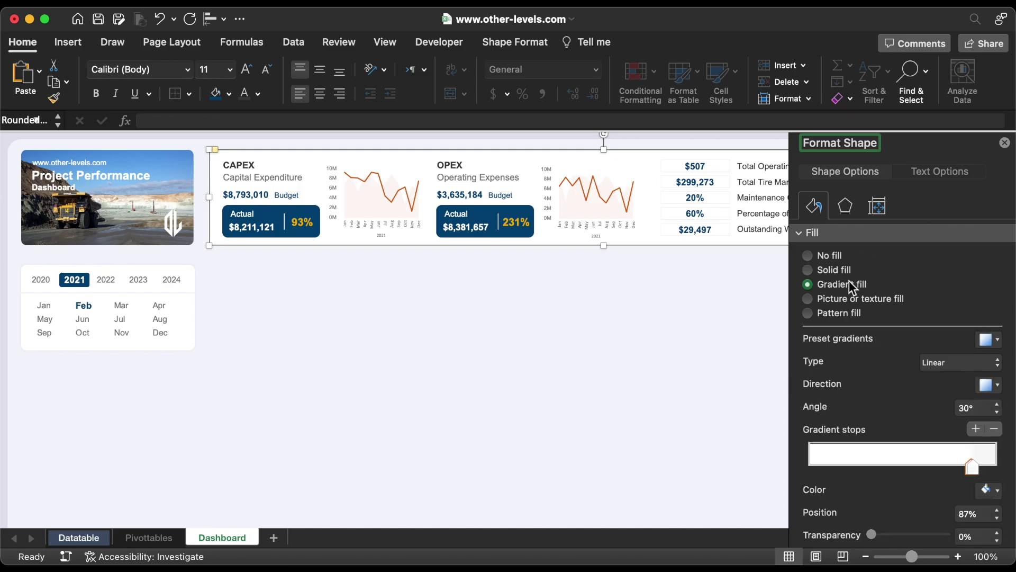
scroll(721, 335, right, 5)
key(super+z)
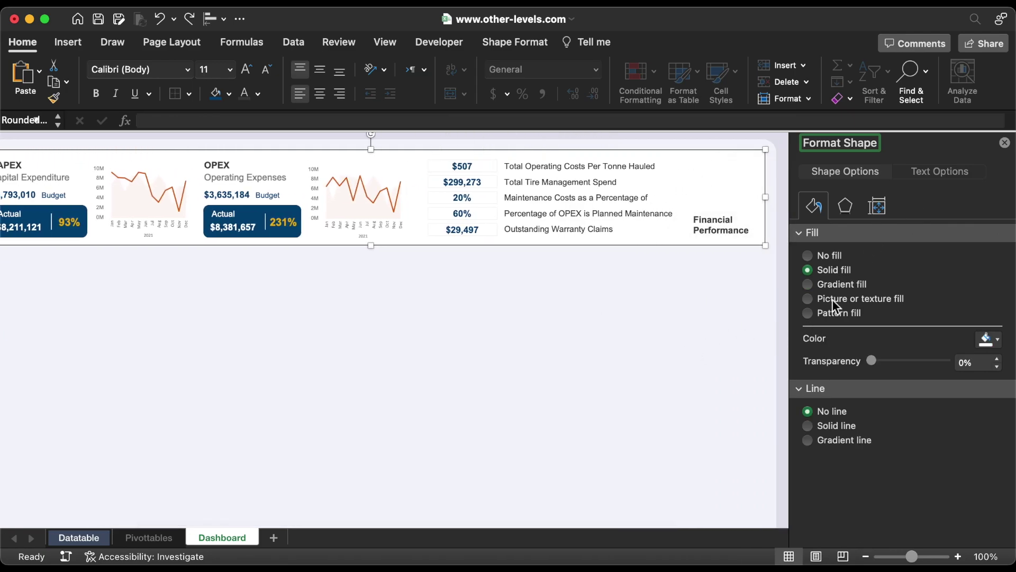
click(841, 286)
click(963, 406)
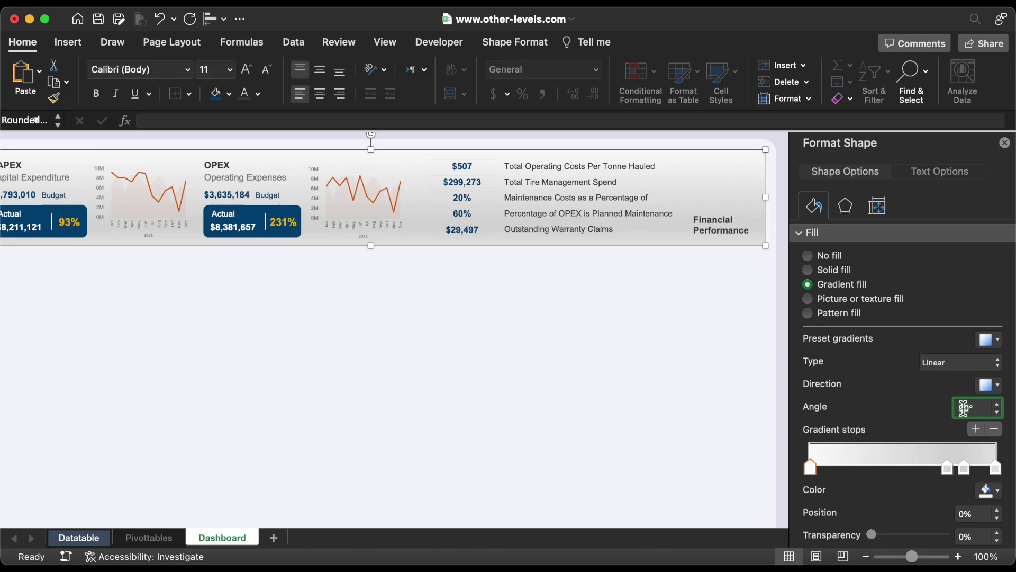
key(Return)
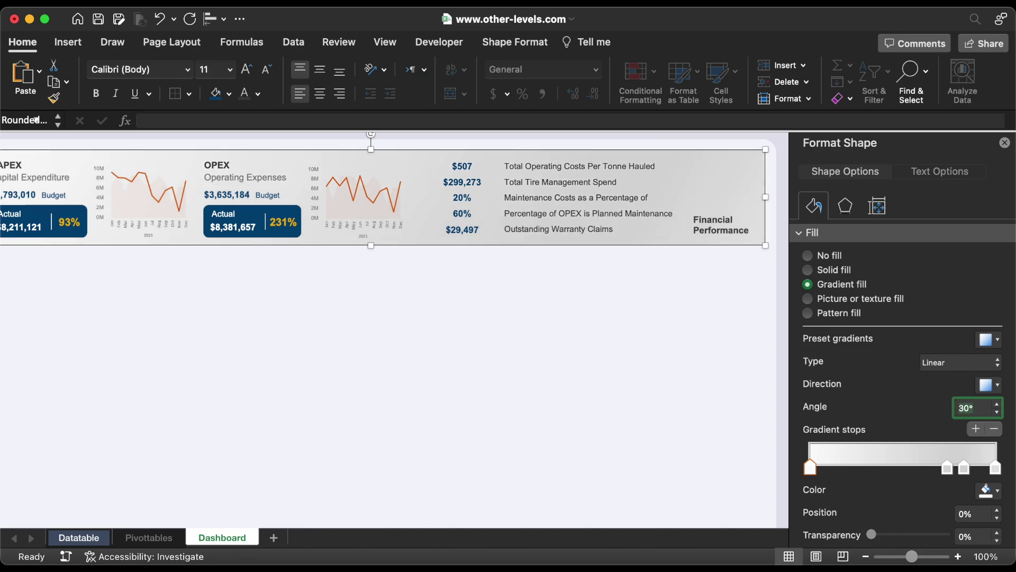
Reduce the card's gradient to two stops, placing the first at 76% and colouring it white.
click(995, 430)
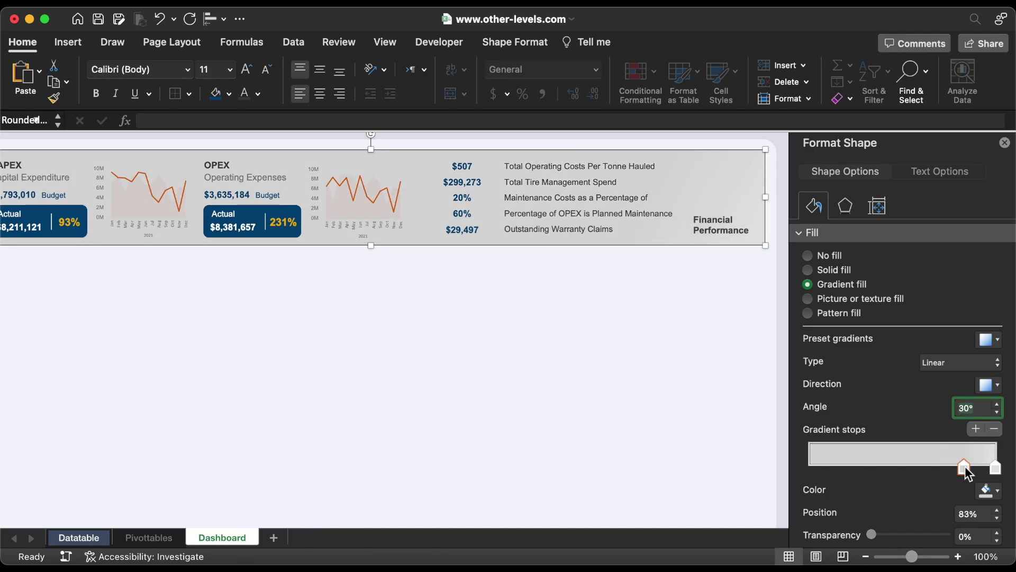
drag(964, 468, 950, 469)
click(985, 490)
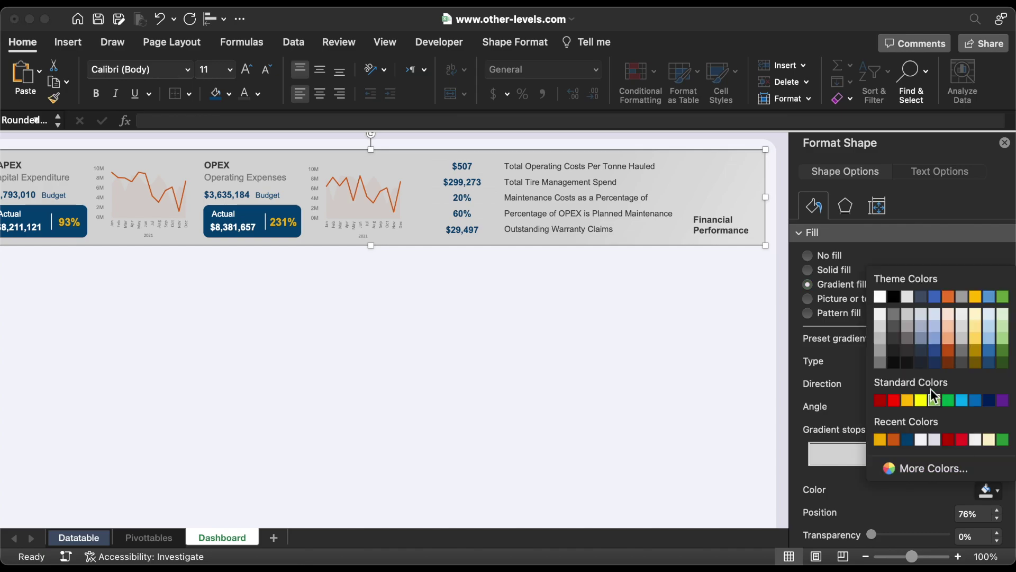
click(887, 312)
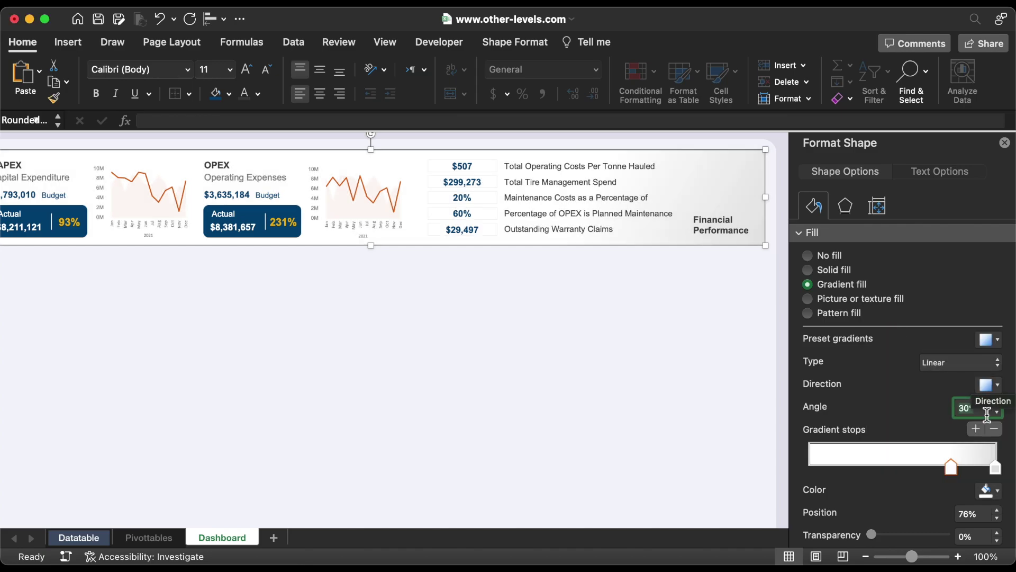
Move both gradient stops to 91% to make a sharp diagonal edge near the card's right end.
click(996, 469)
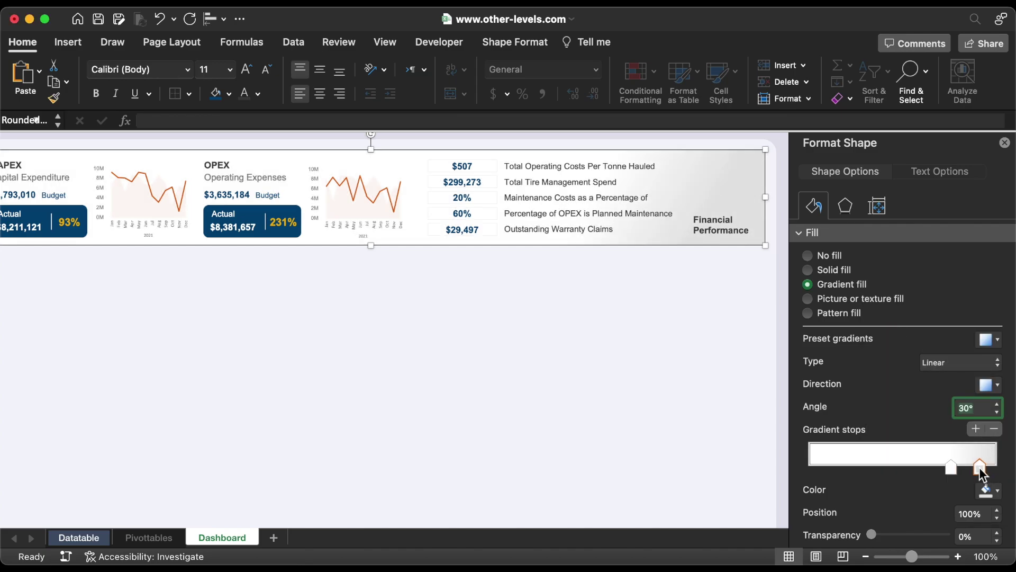
click(997, 516)
click(998, 518)
click(997, 517)
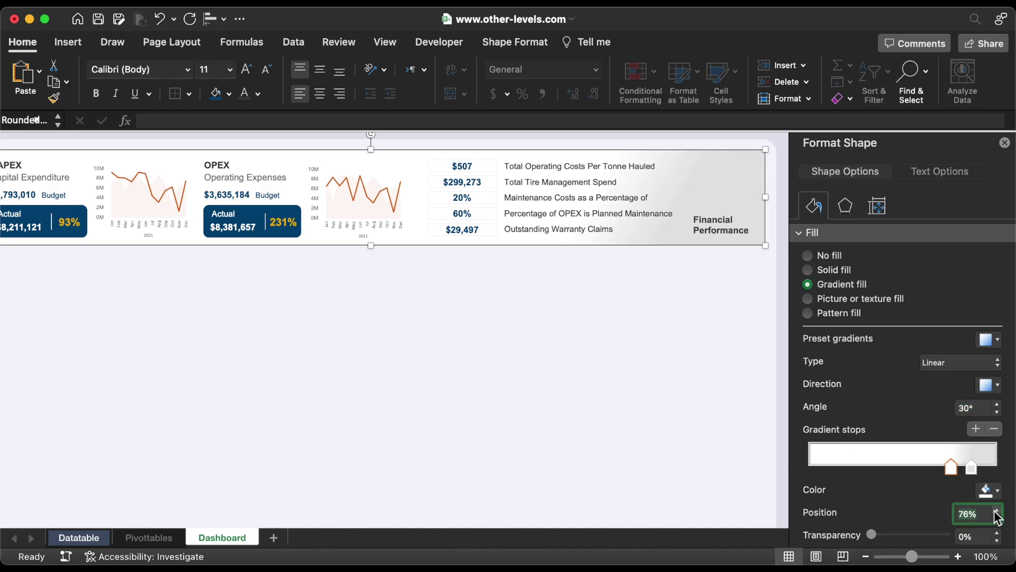
click(997, 511)
click(997, 511)
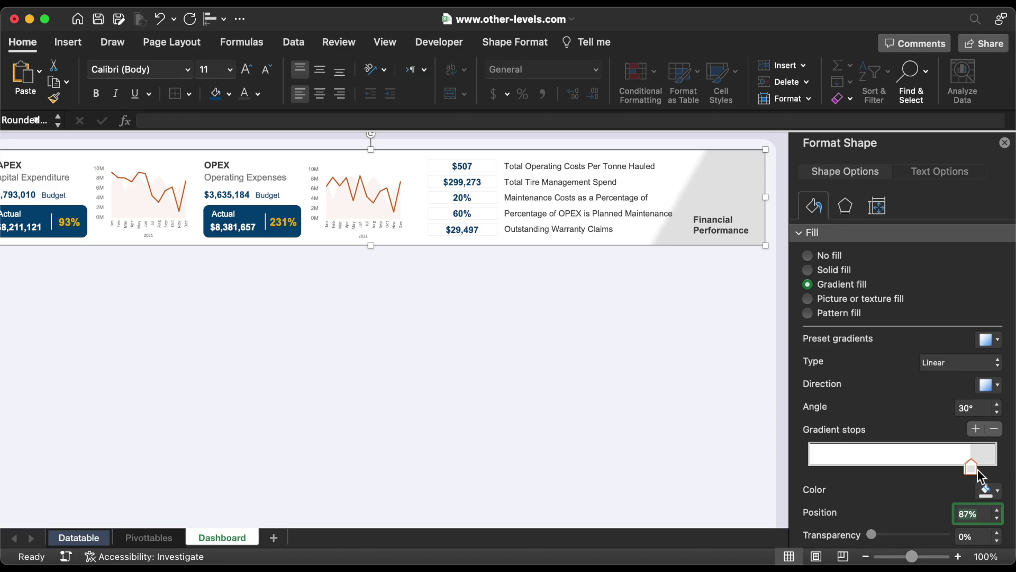
click(998, 510)
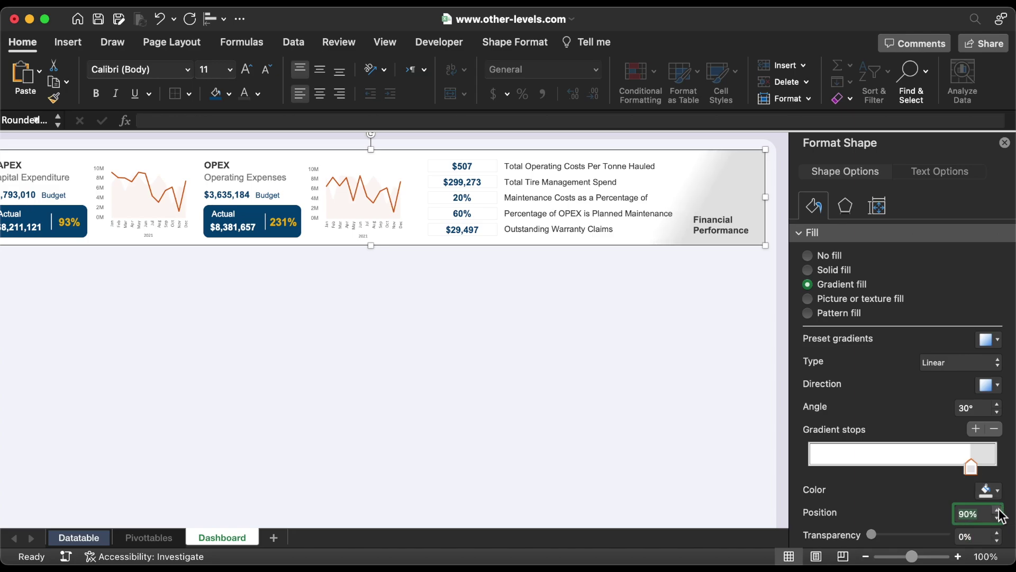
drag(978, 470, 972, 475)
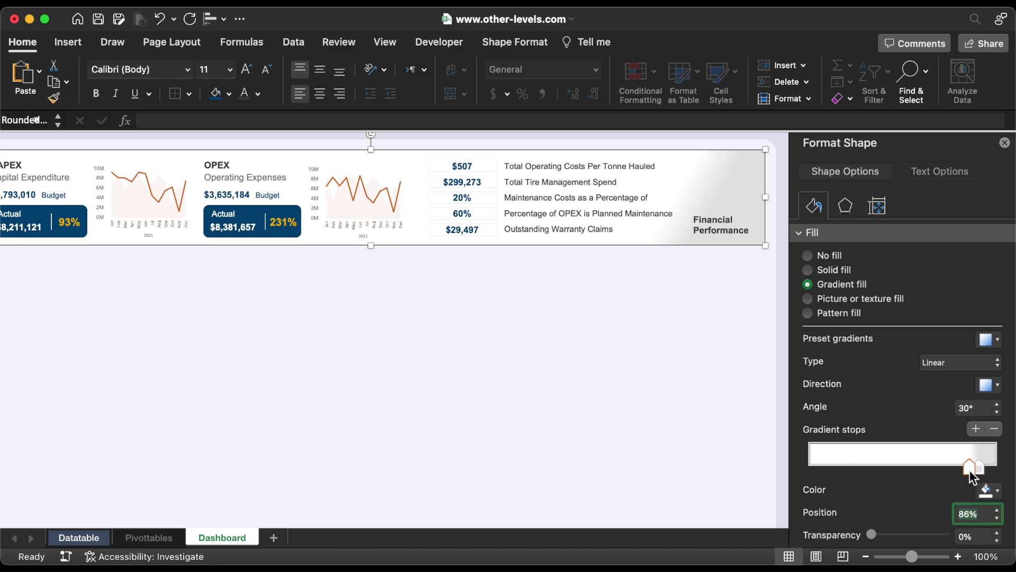
click(997, 511)
click(997, 510)
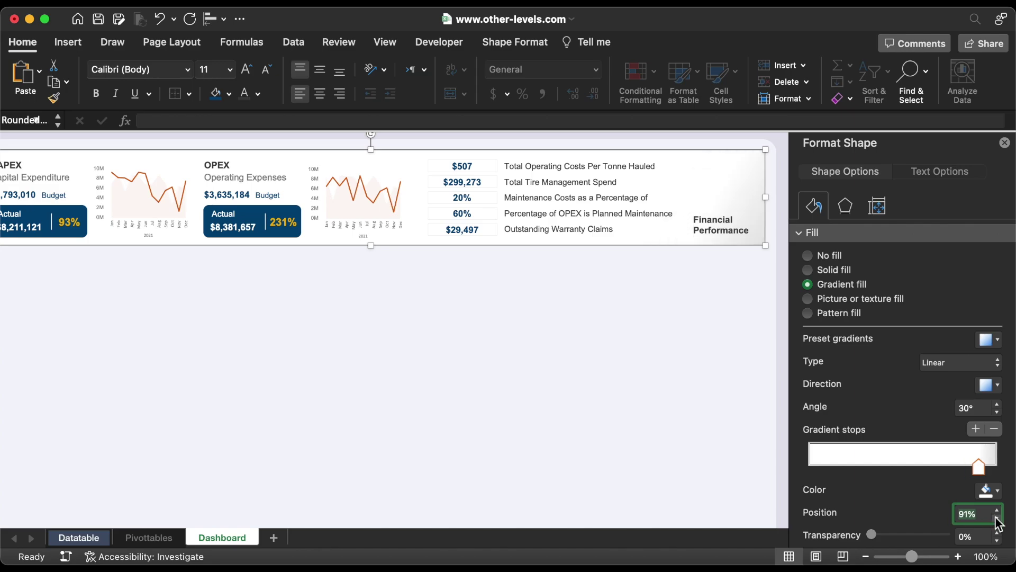
Change the grey gradient stop's colour to hex F8F8F8.
click(988, 489)
click(935, 466)
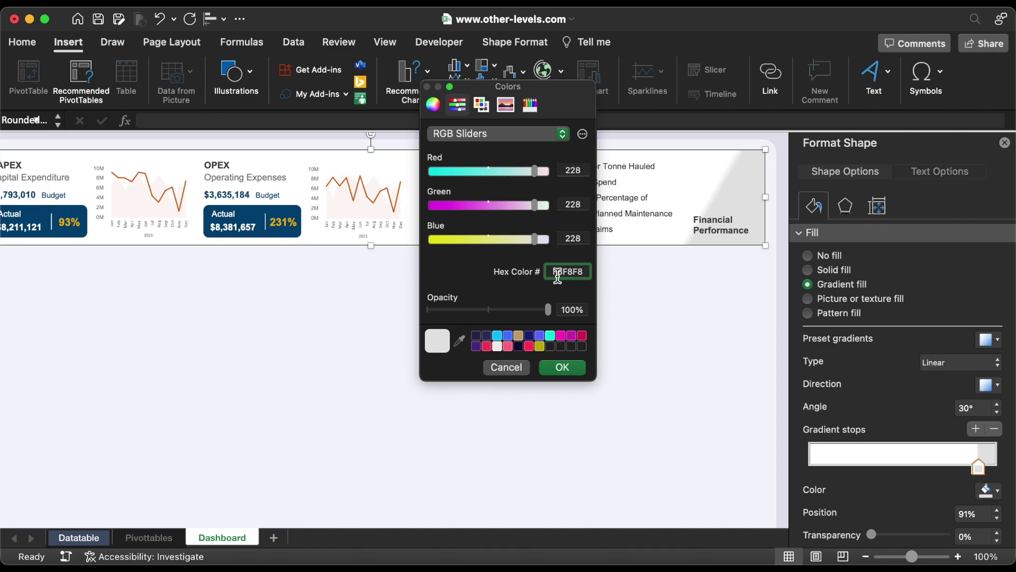
click(562, 367)
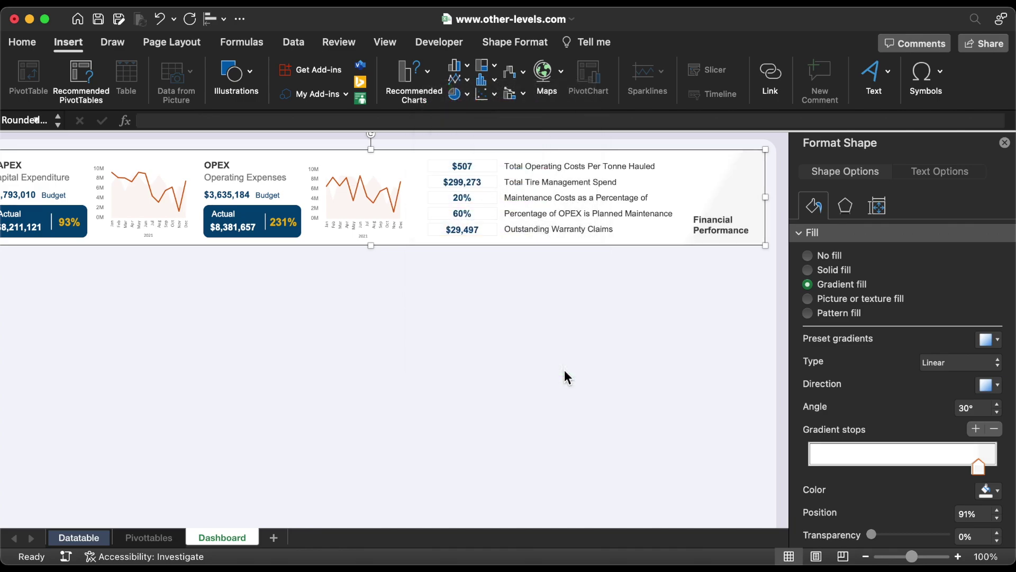
Draw a parallelogram about 1" wide and 1.54" high between the metric list and the "Financial Performance" label.
click(234, 74)
click(177, 119)
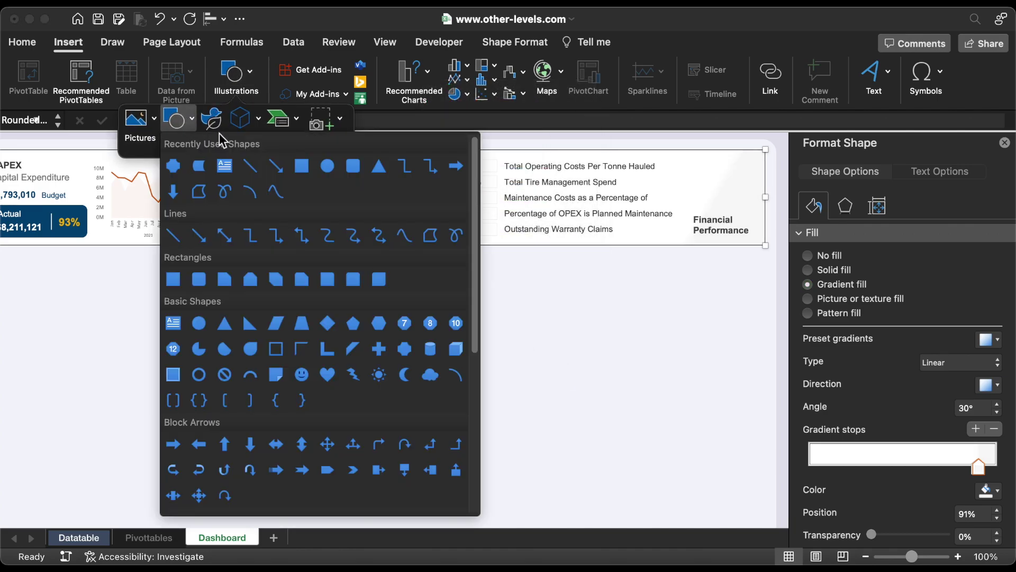
click(276, 323)
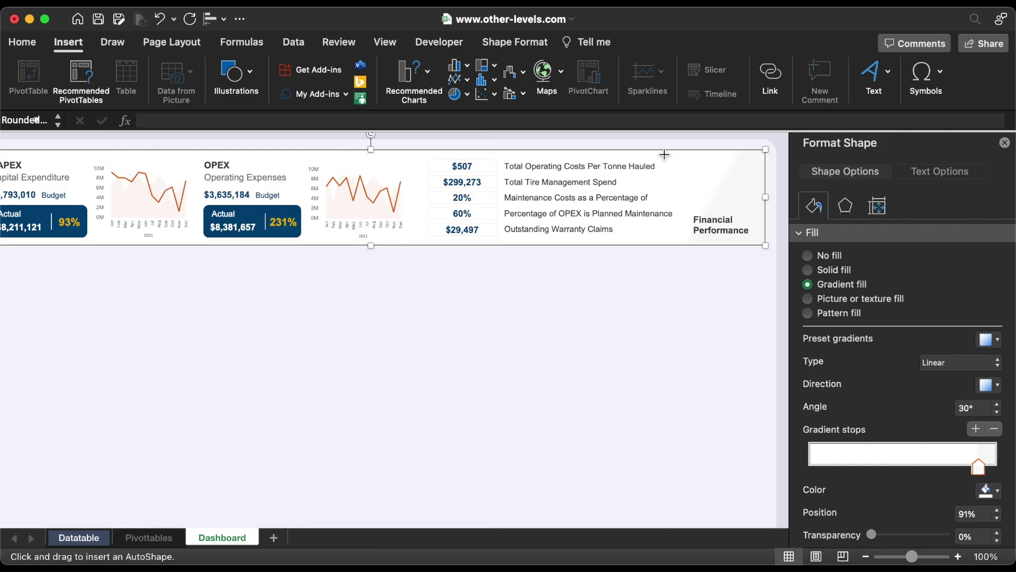
drag(665, 154, 680, 213)
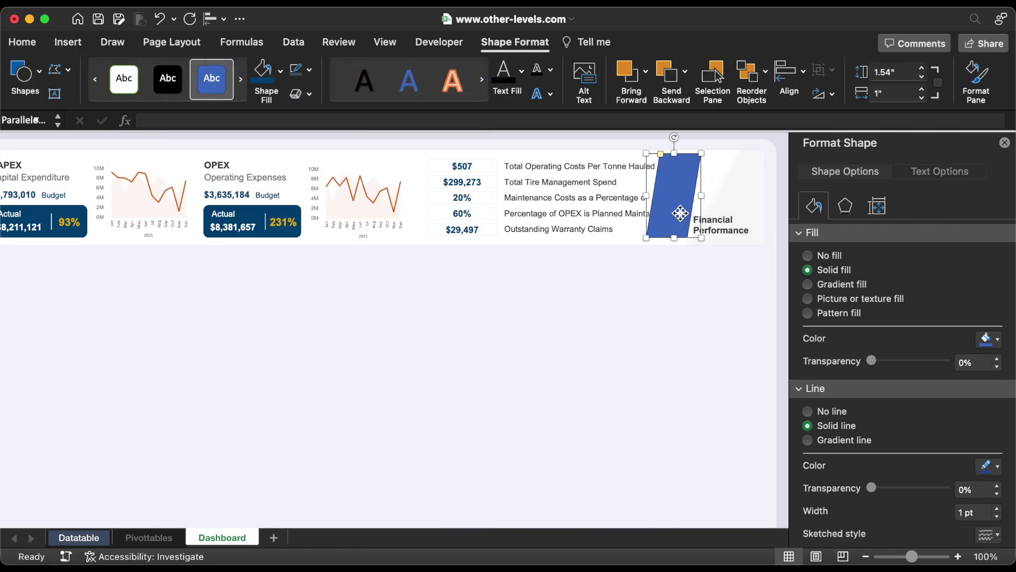
Set the parallelogram's height to 1.75" and align its top edge with the top of the card behind it.
click(903, 73)
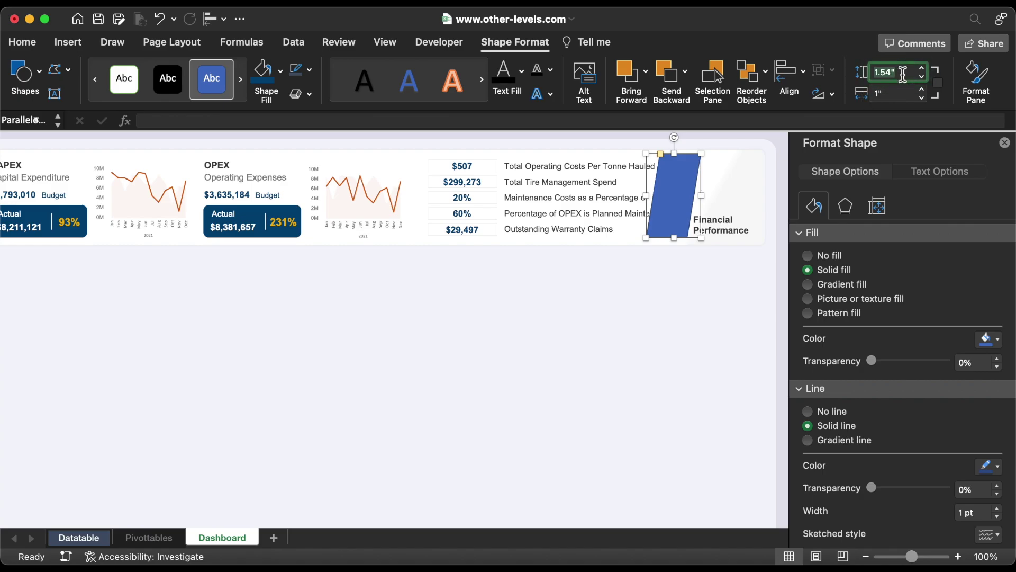
text(1.75)
key(Return)
shift+click(608, 148)
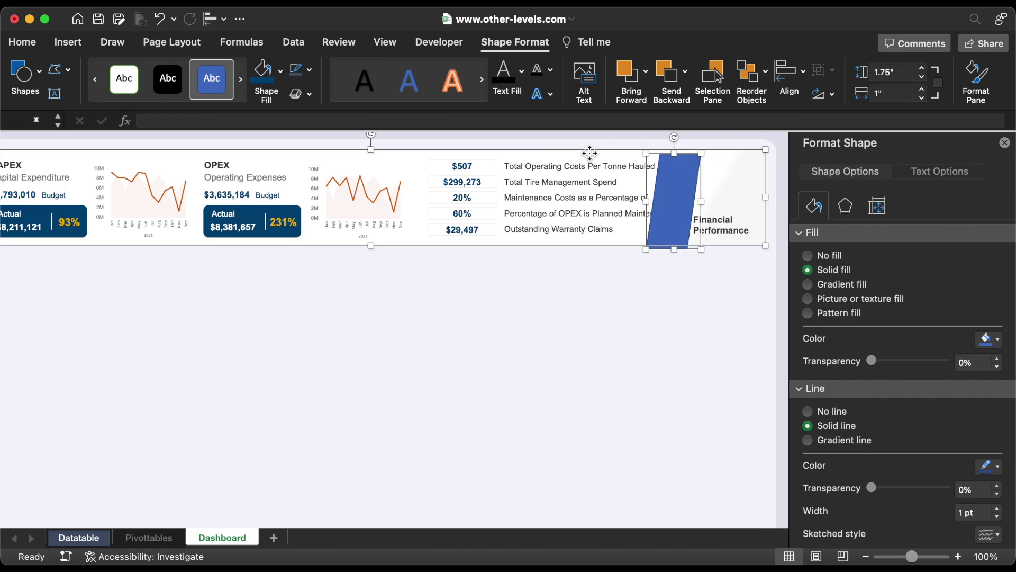
click(210, 19)
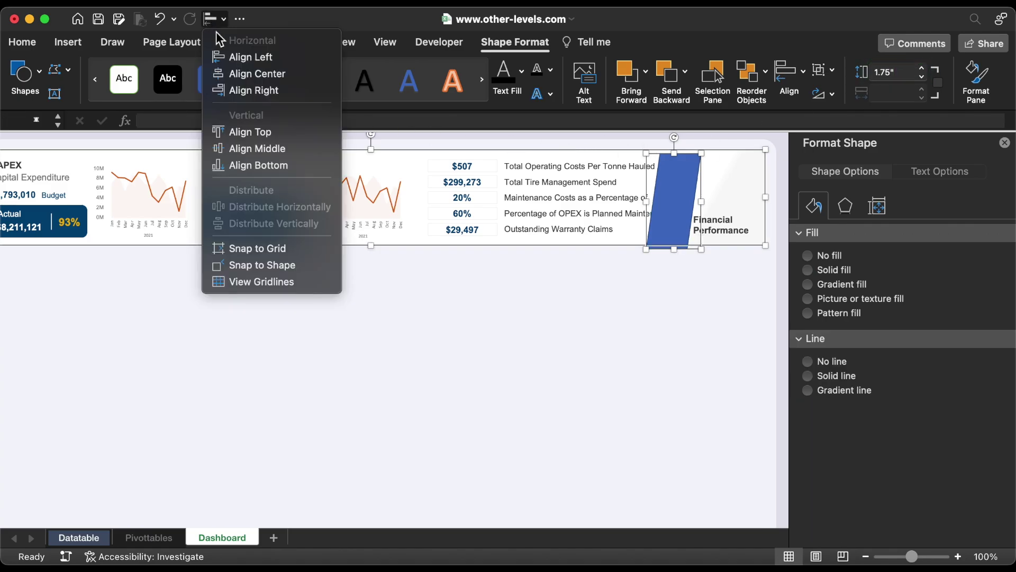
click(262, 132)
Bring the "Financial Performance" text box in front of the other shapes.
click(720, 223)
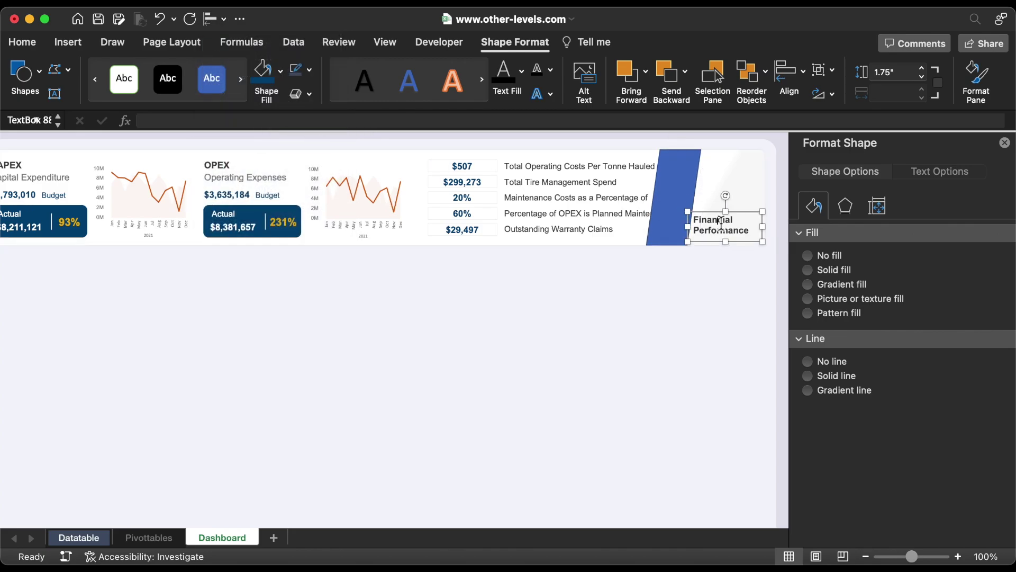
right_click(717, 216)
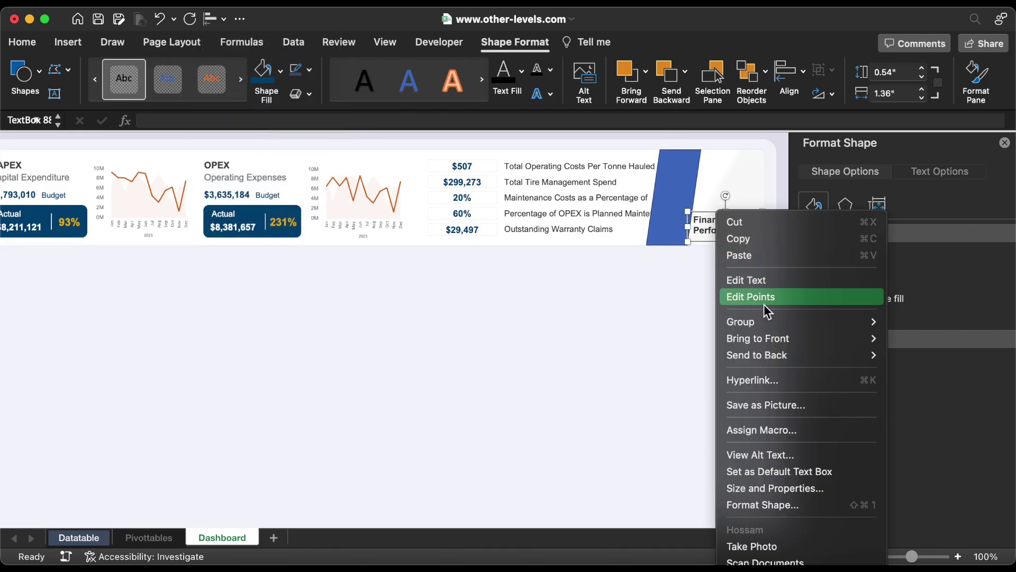
mouse_move(776, 338)
click(899, 338)
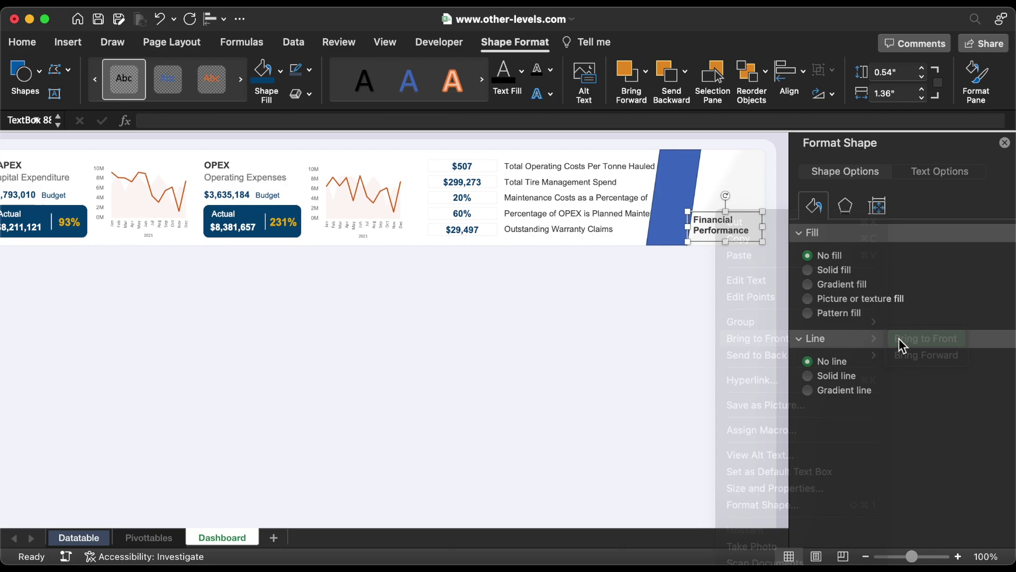
Shift the parallelogram toward the "Financial Performance" label, increase its slant and widen it to about 1.54".
click(686, 179)
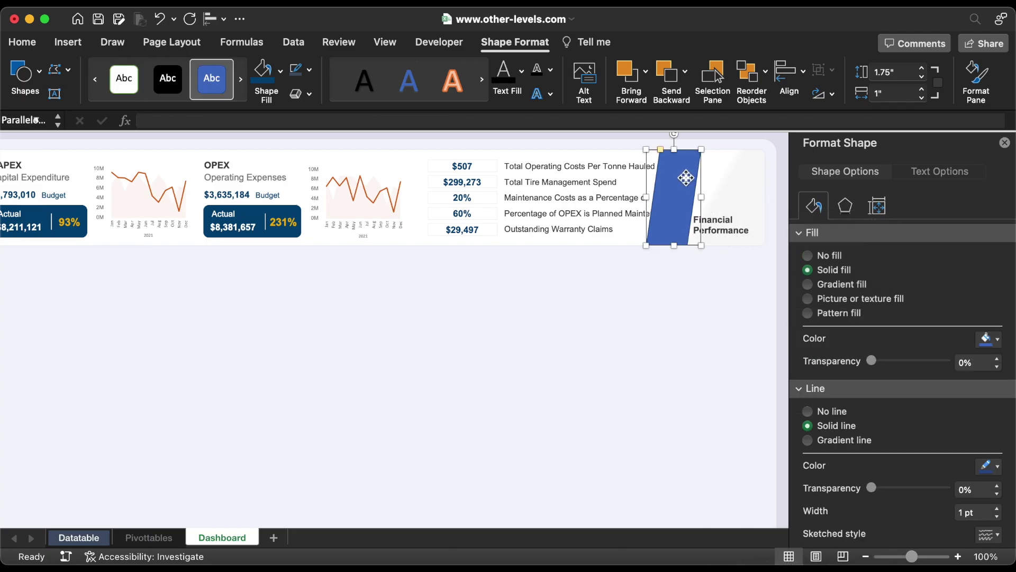
drag(686, 178, 706, 157)
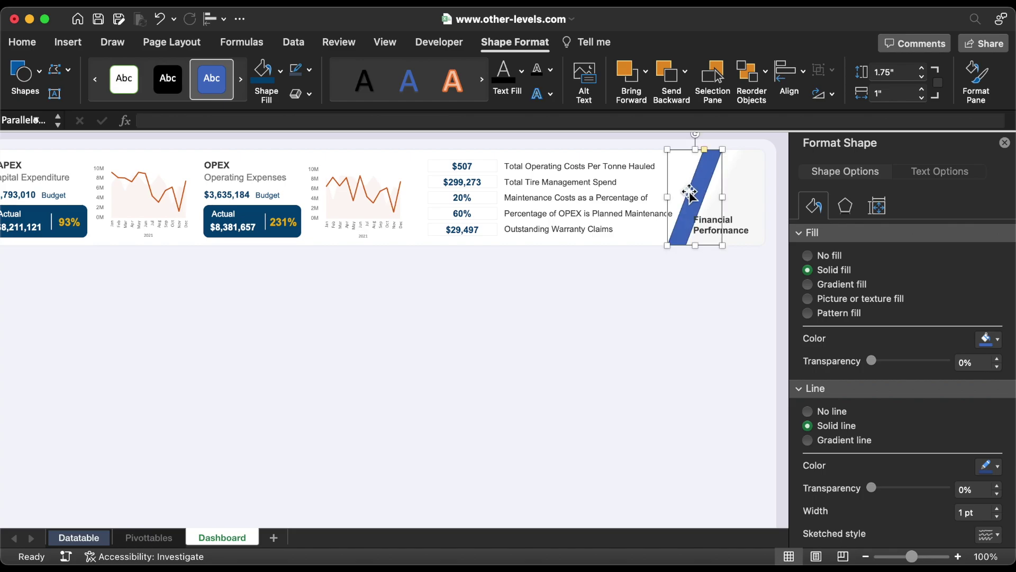
drag(672, 201, 708, 206)
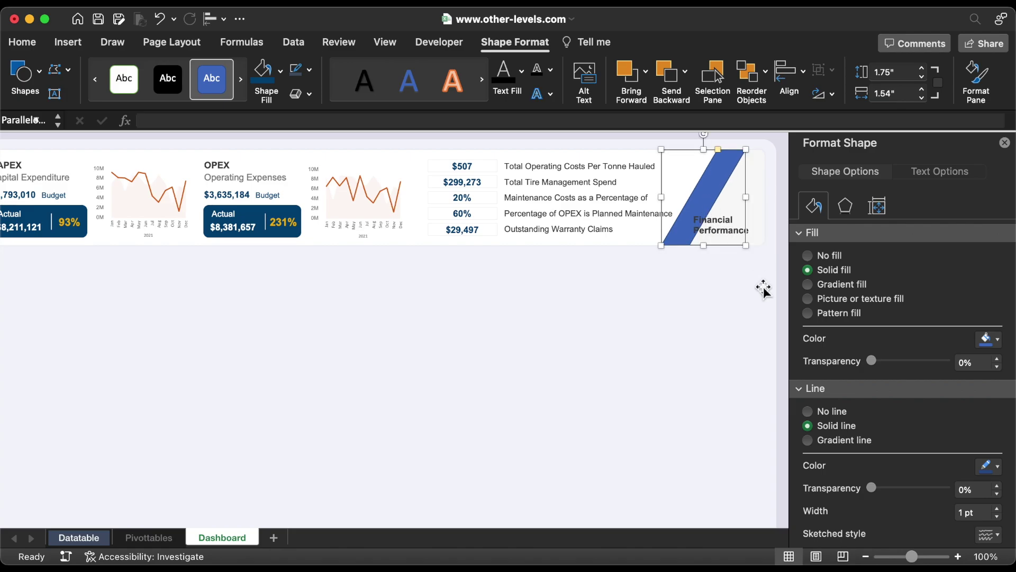
Remove the parallelogram's outline, fill it with white and deselect it.
click(843, 413)
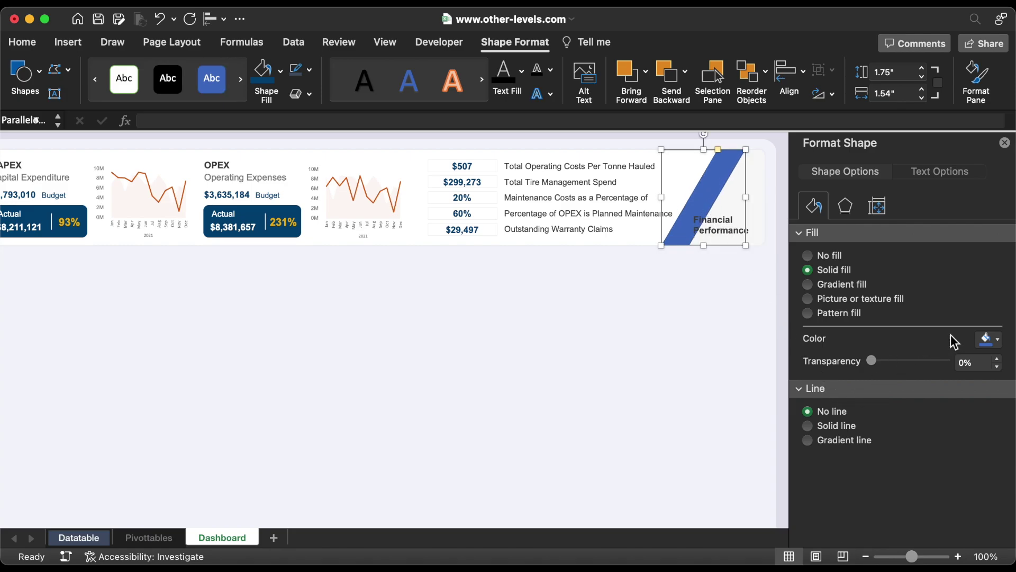
click(986, 338)
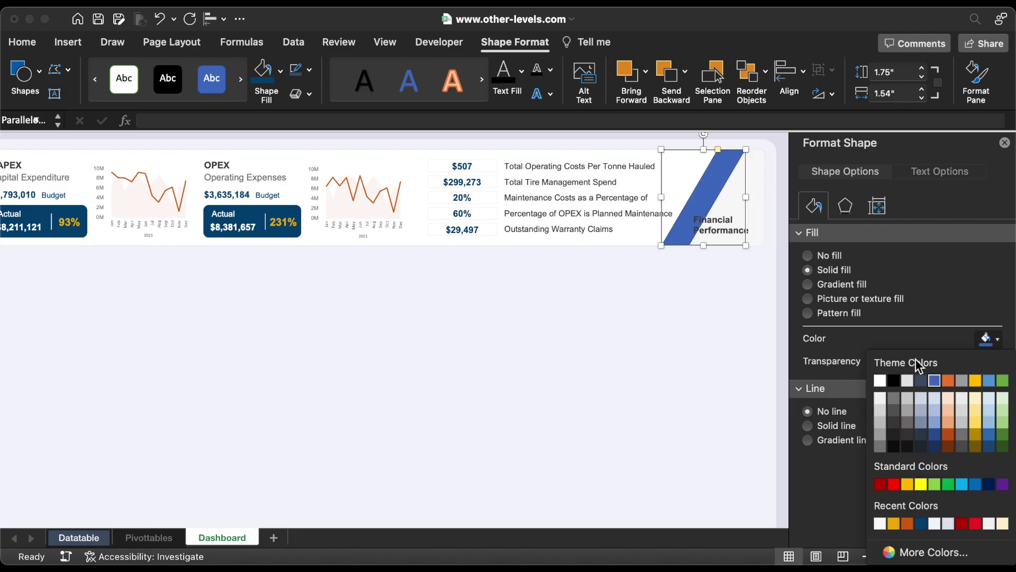
click(881, 379)
key(Escape)
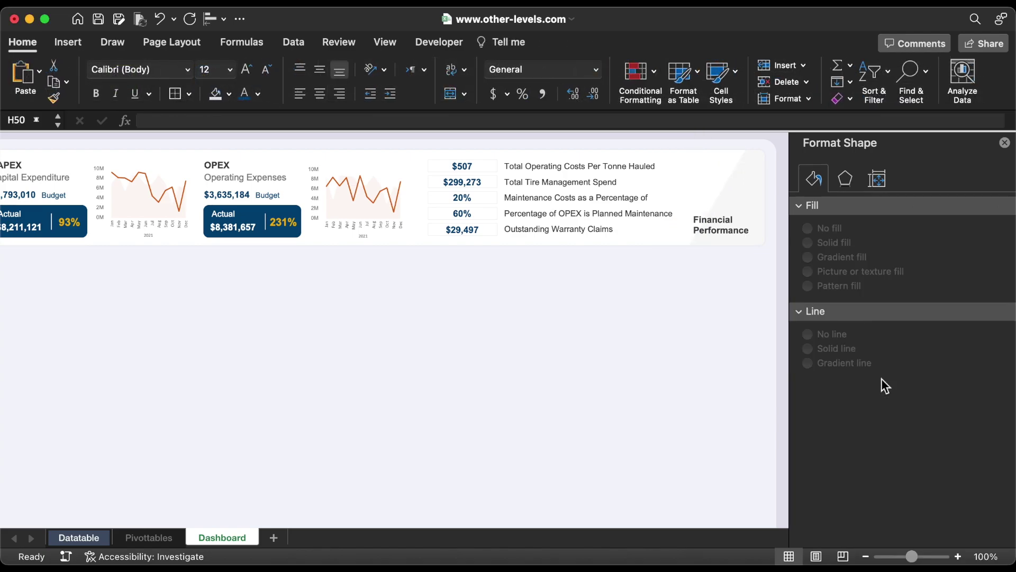
Search the stock icons for "money" and select the bold dollar sign.
click(68, 42)
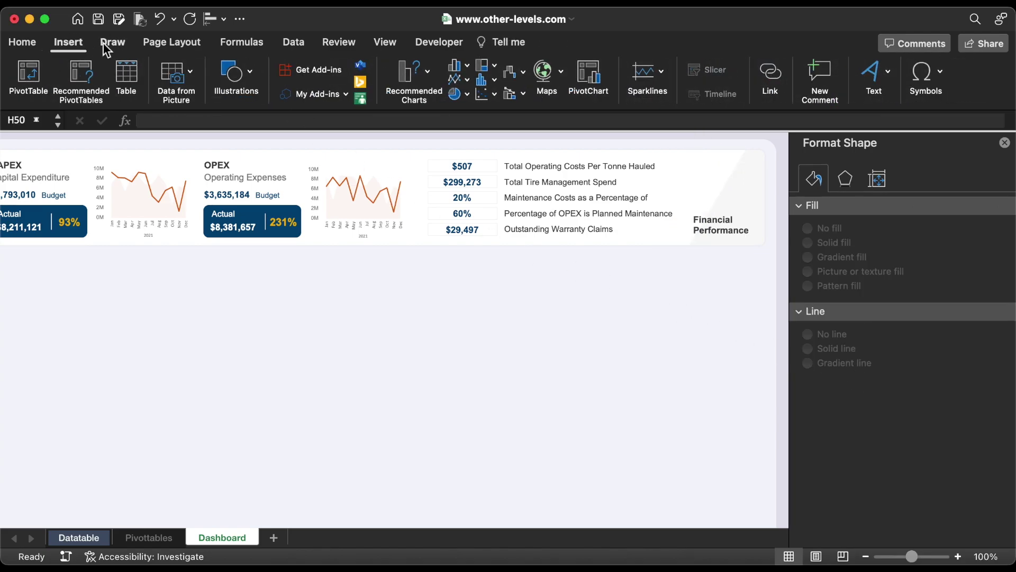
click(248, 77)
click(210, 121)
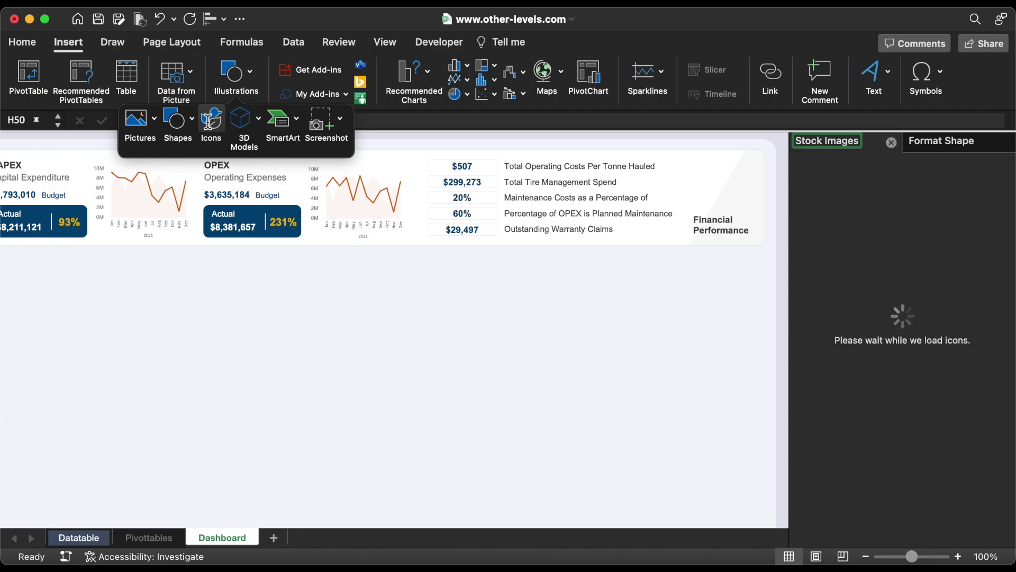
click(906, 221)
text(money)
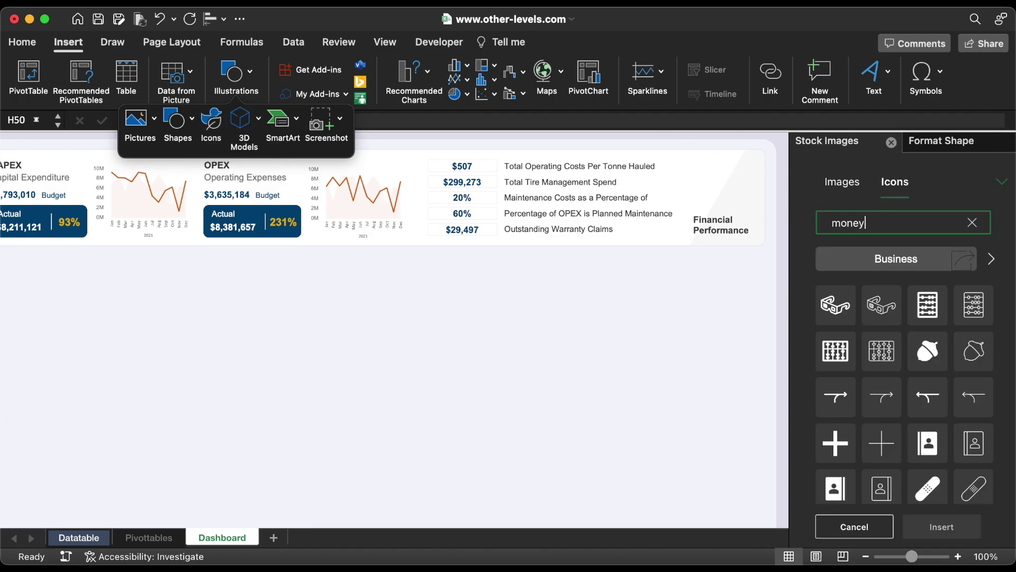
scroll(916, 322, down, 5)
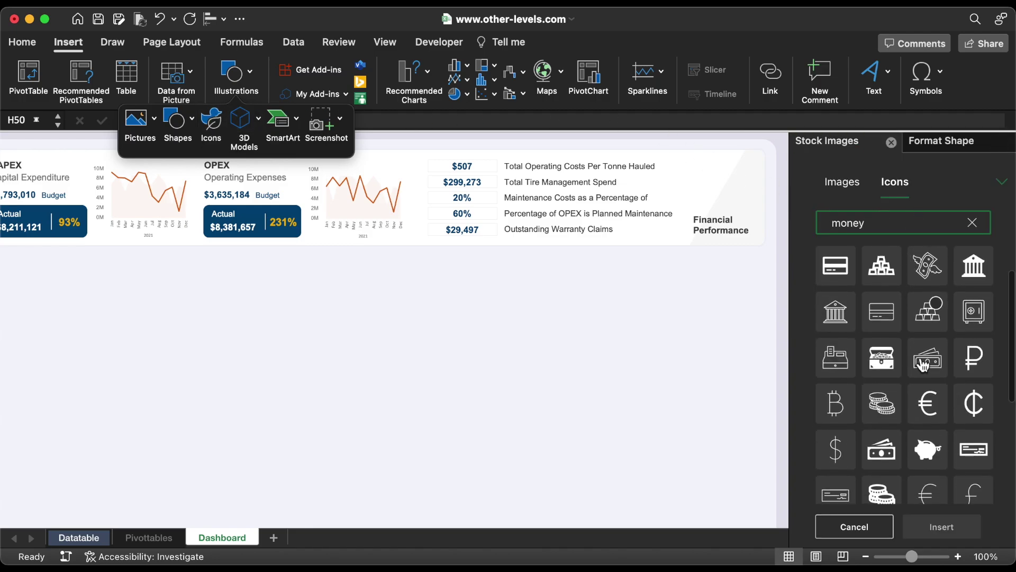
scroll(841, 447, down, 2)
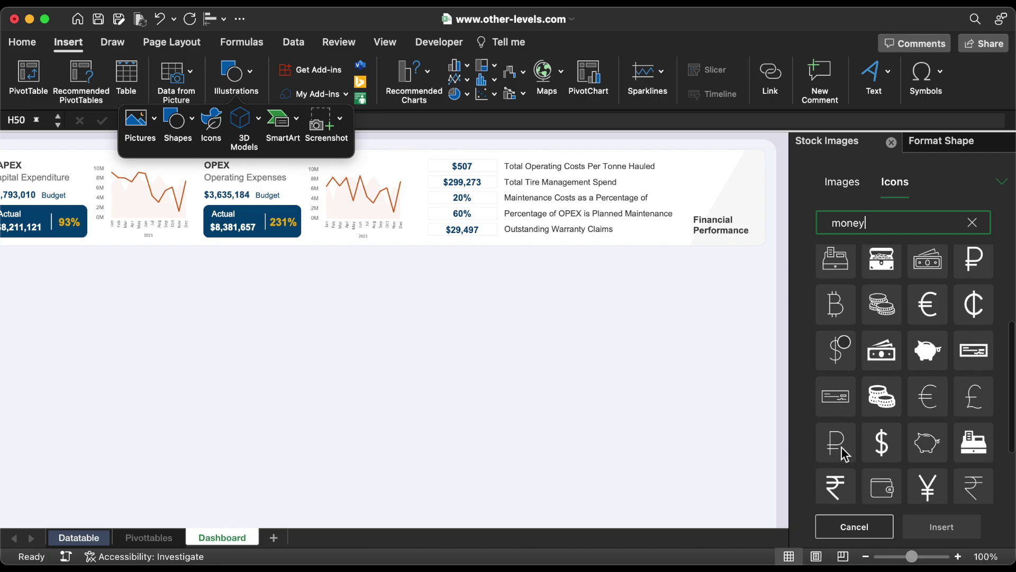
click(880, 441)
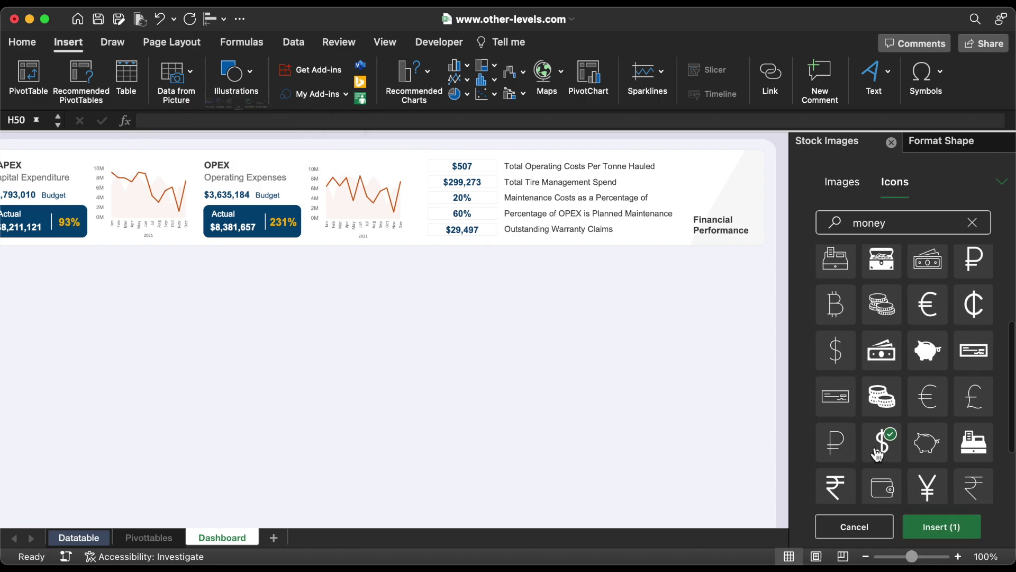
Search for "plus", add the bold plus icon to the selection and insert both icons into the dashboard.
double_click(900, 223)
text(plus)
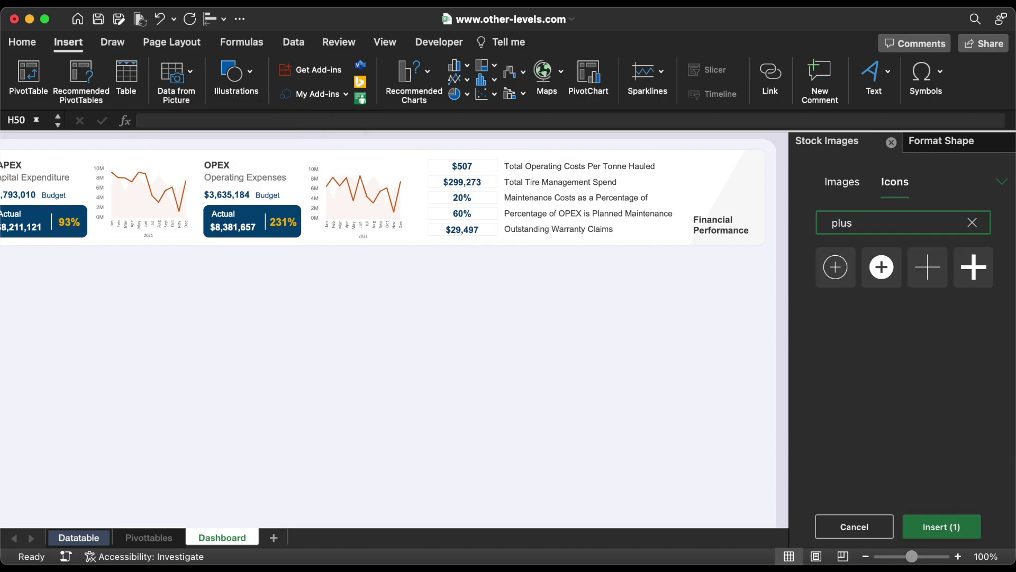
click(972, 276)
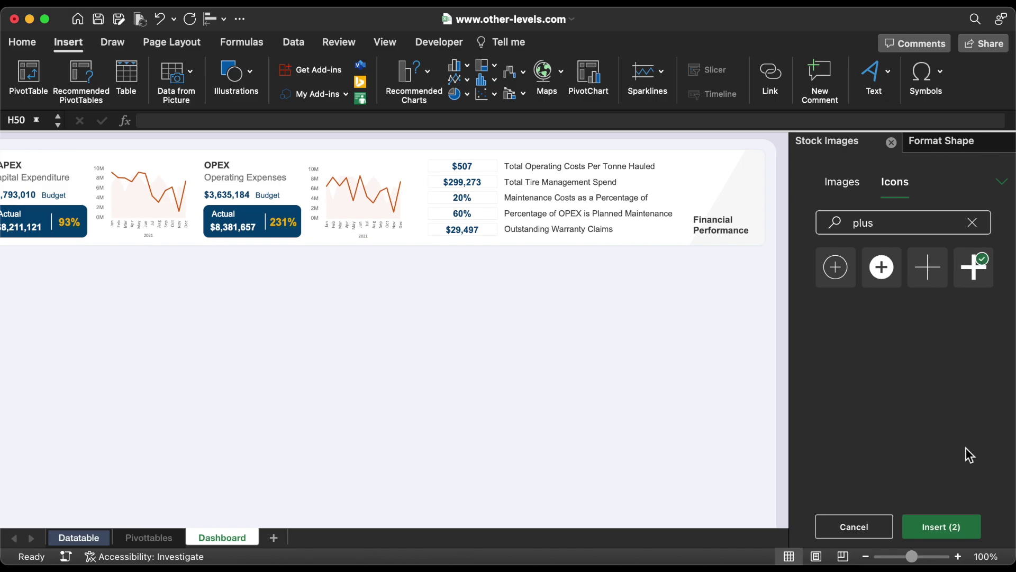
click(953, 530)
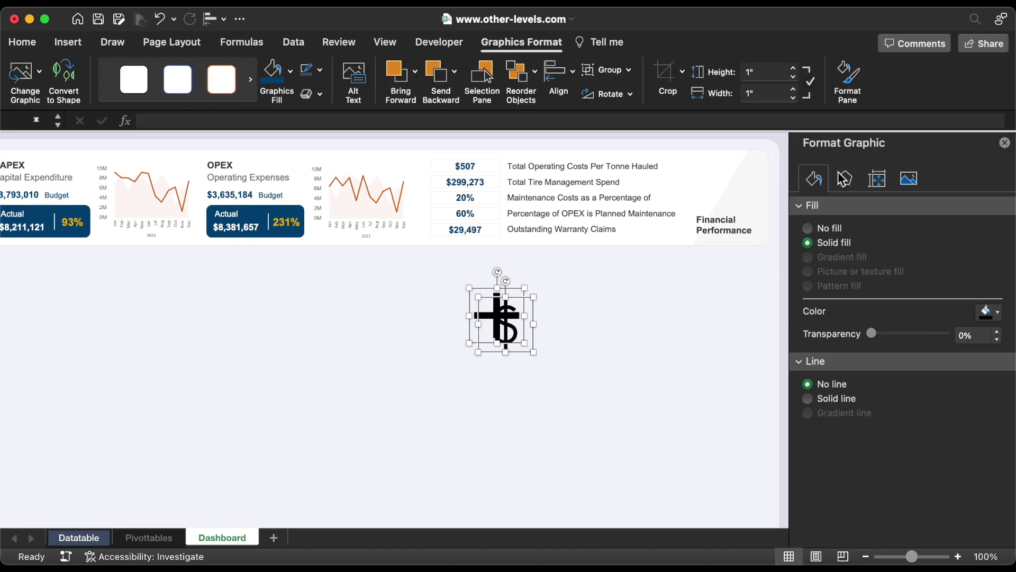
Place the dollar icon above the "Financial Performance" label and resize it to 0.5" by 0.5".
click(502, 320)
drag(502, 320, 663, 294)
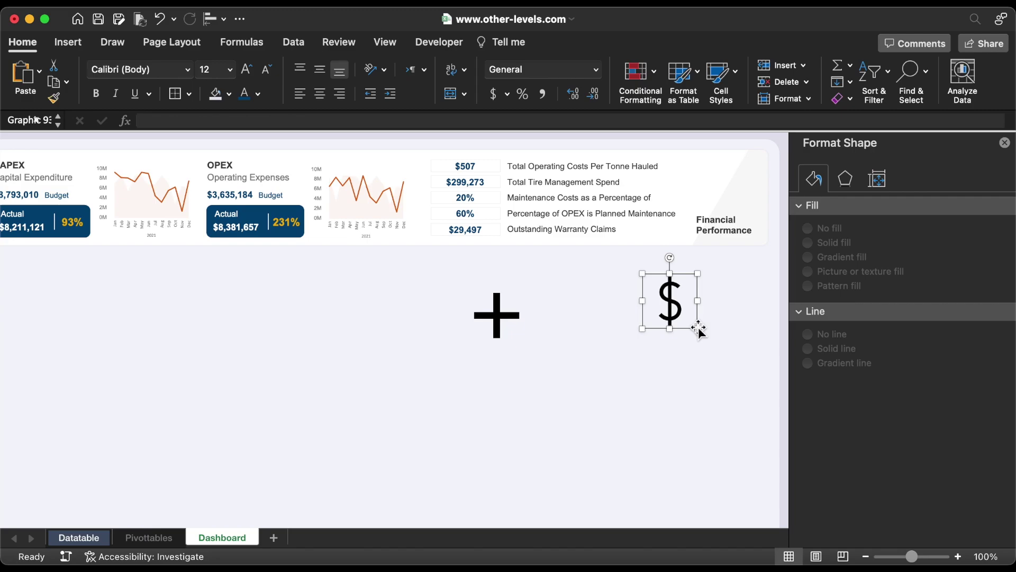
drag(697, 329, 731, 204)
click(537, 41)
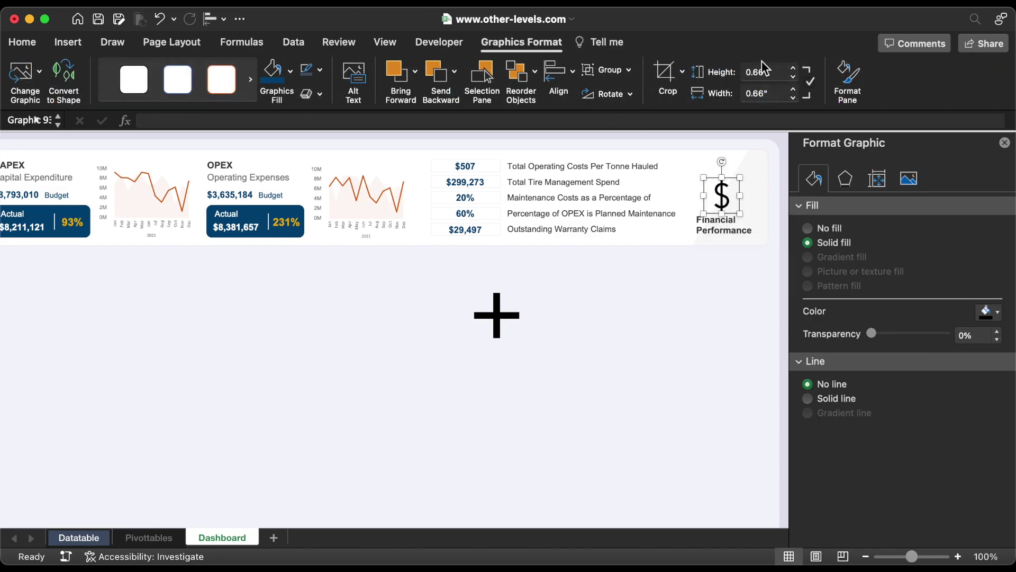
click(793, 75)
click(792, 75)
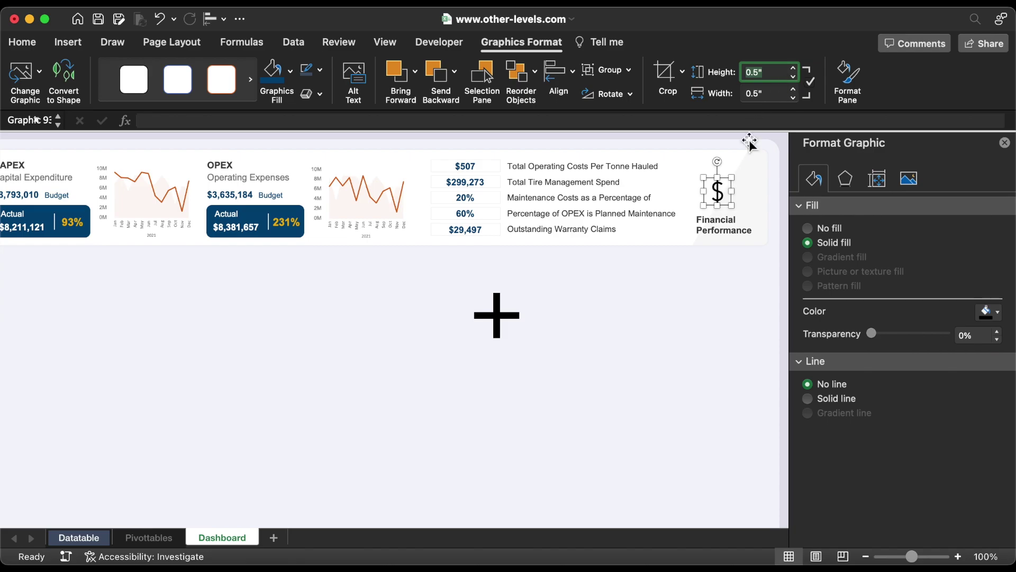
Nudge the dollar icon slightly closer to the label and fill it with the dashboard's gold colour.
click(723, 200)
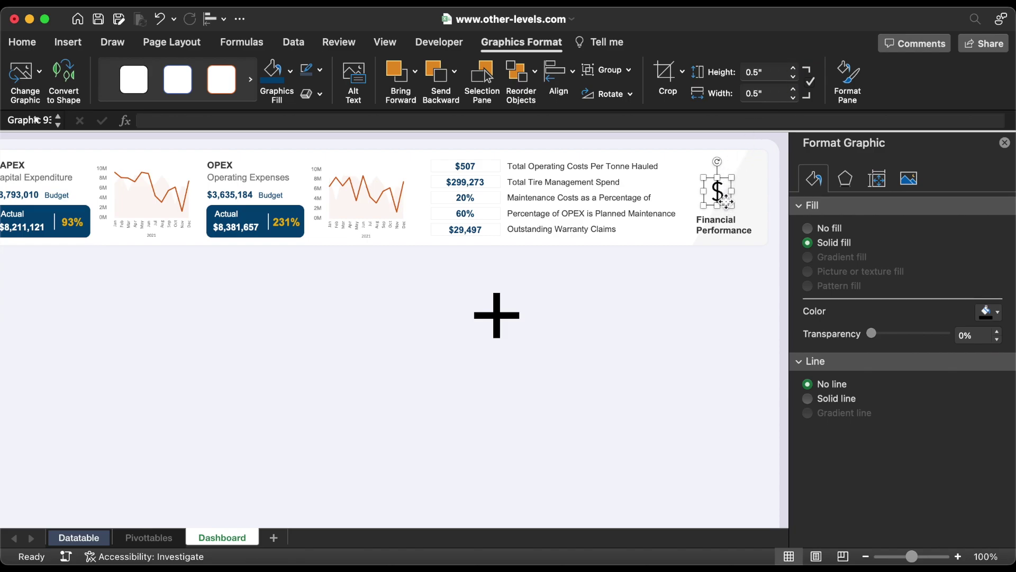
drag(725, 201, 727, 205)
click(987, 314)
click(894, 497)
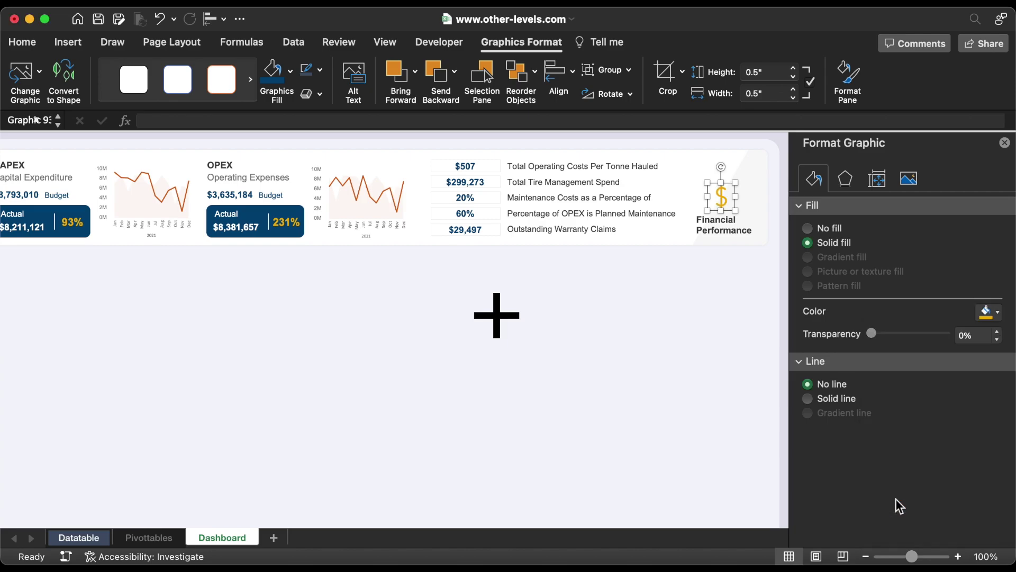
Shrink the plus icon to 0.2" by 0.2".
click(502, 318)
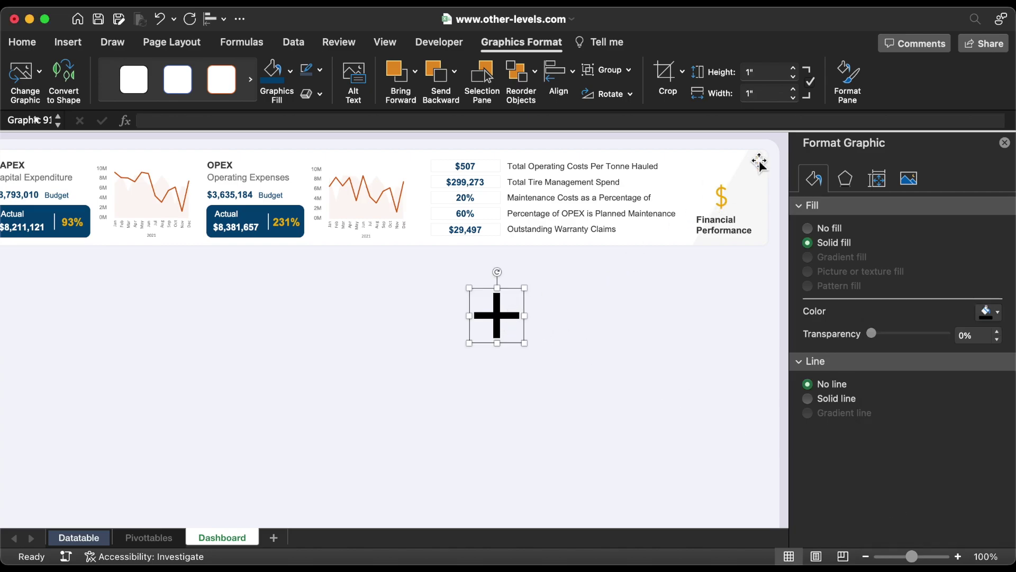
click(793, 77)
click(793, 77)
click(793, 77)
click(793, 78)
click(793, 77)
click(793, 77)
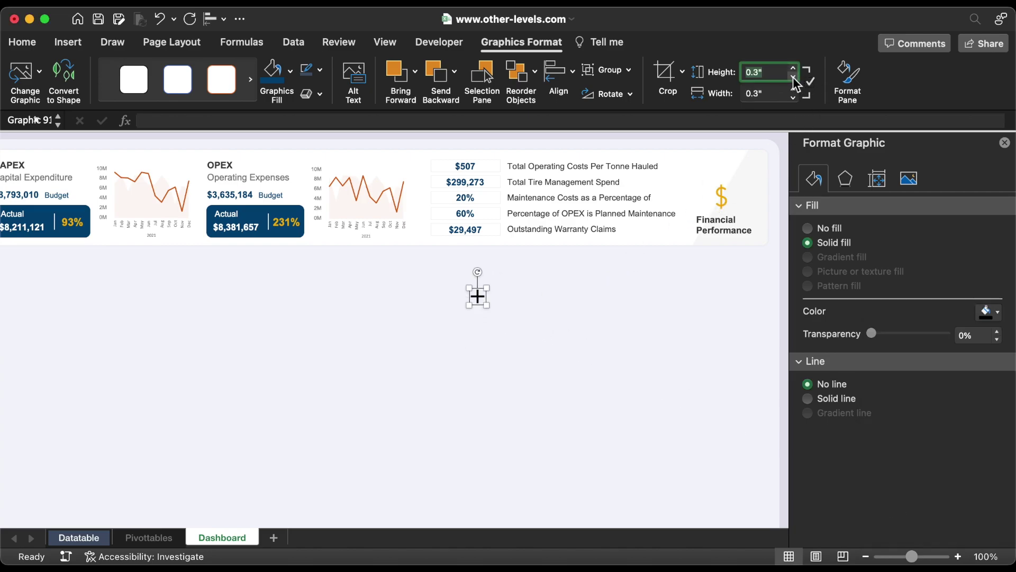
click(793, 77)
click(793, 77)
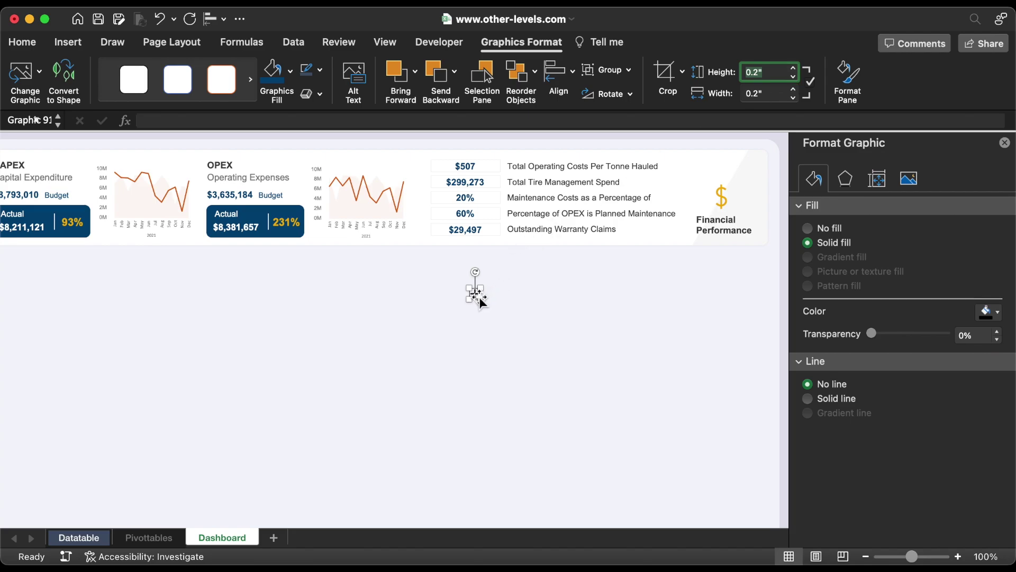
Move the plus icon just above the dollar sign and fill it with the same gold colour.
drag(479, 298, 717, 171)
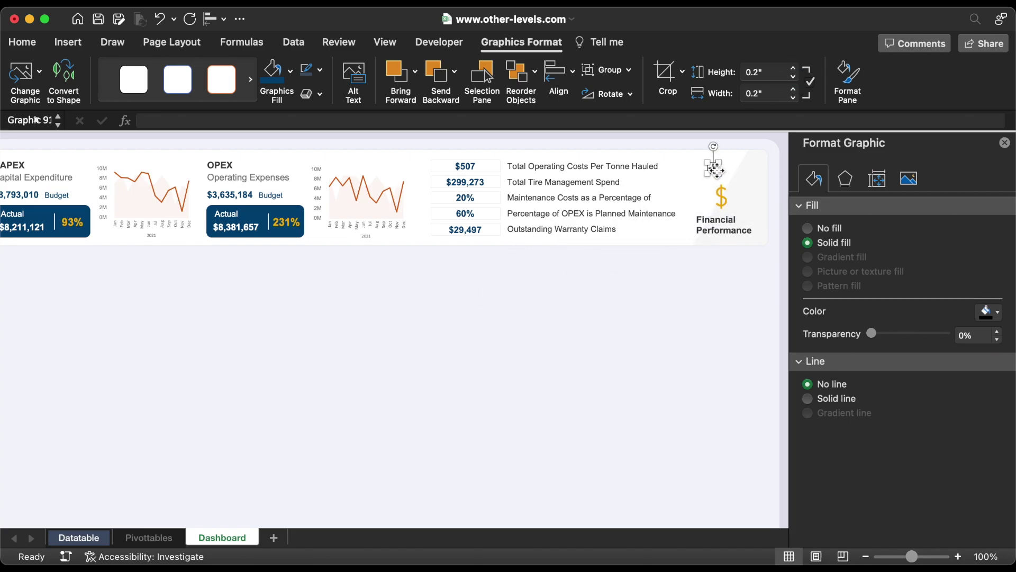
click(987, 312)
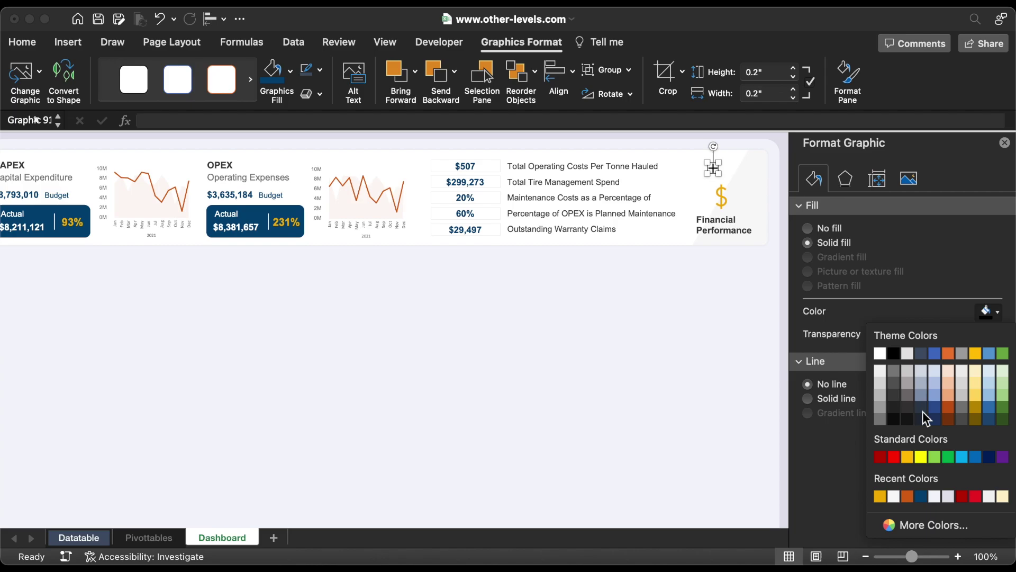
click(881, 496)
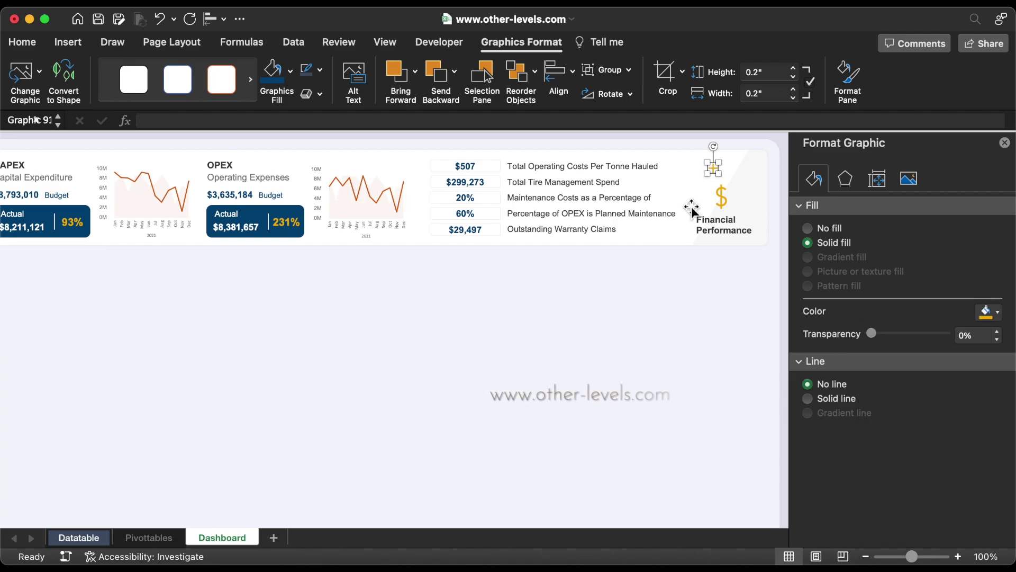
Place a copy of the plus icon to the right of the dollar sign, sized about 0.17" and coloured grey.
drag(705, 167, 762, 212)
drag(765, 217, 766, 214)
click(987, 312)
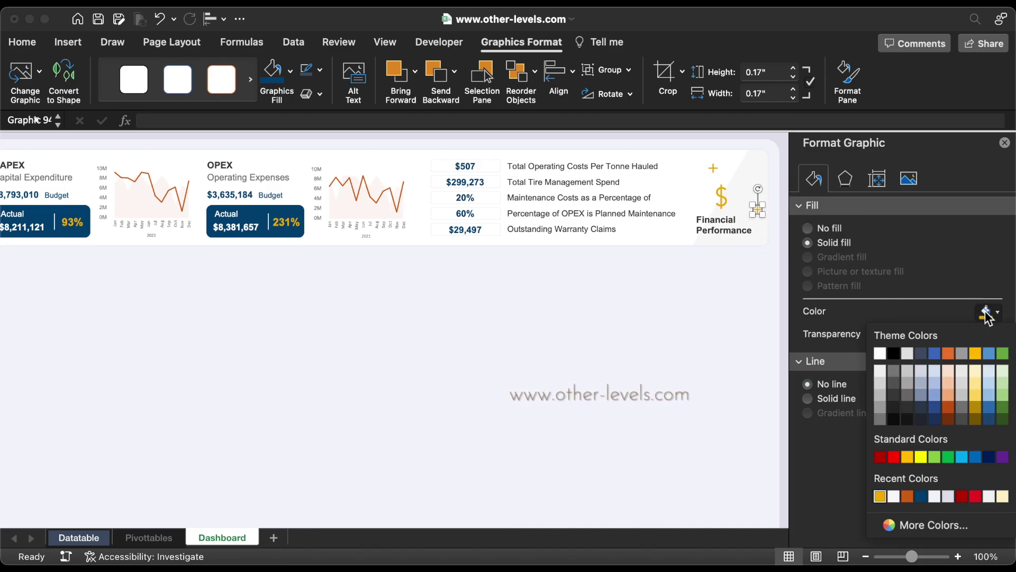
click(880, 406)
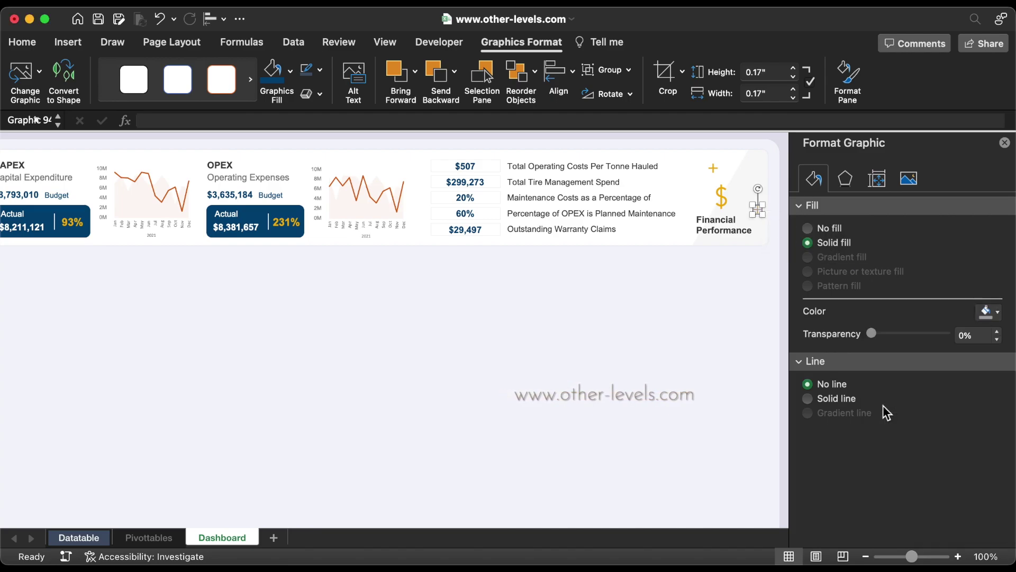
Place a copy of the dollar icon up and to the right of the original, sized 0.2" by 0.2".
click(724, 208)
key(super+d)
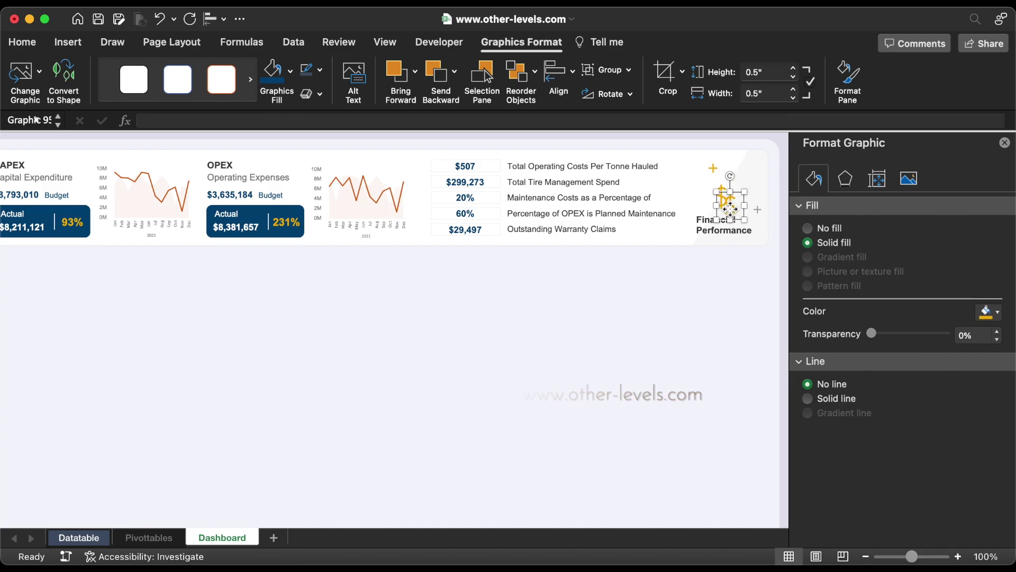
drag(728, 207, 743, 182)
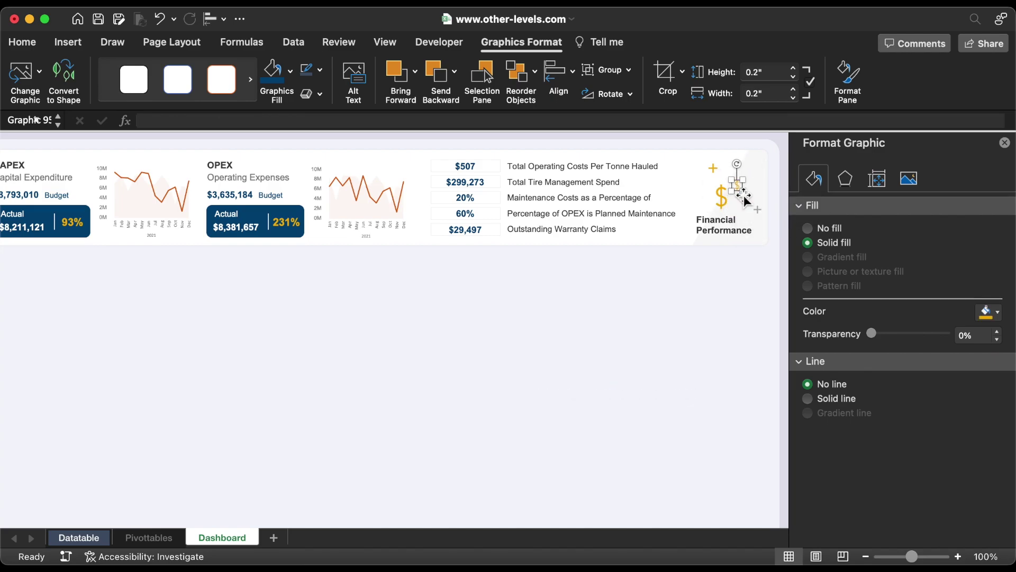
key(Right)
key(Right)
key(Right)
key(Right)
key(Right)
key(Right)
key(Right)
key(Up)
Fill the small dollar icon with grey and shift the gold plus icon slightly to the left.
click(988, 311)
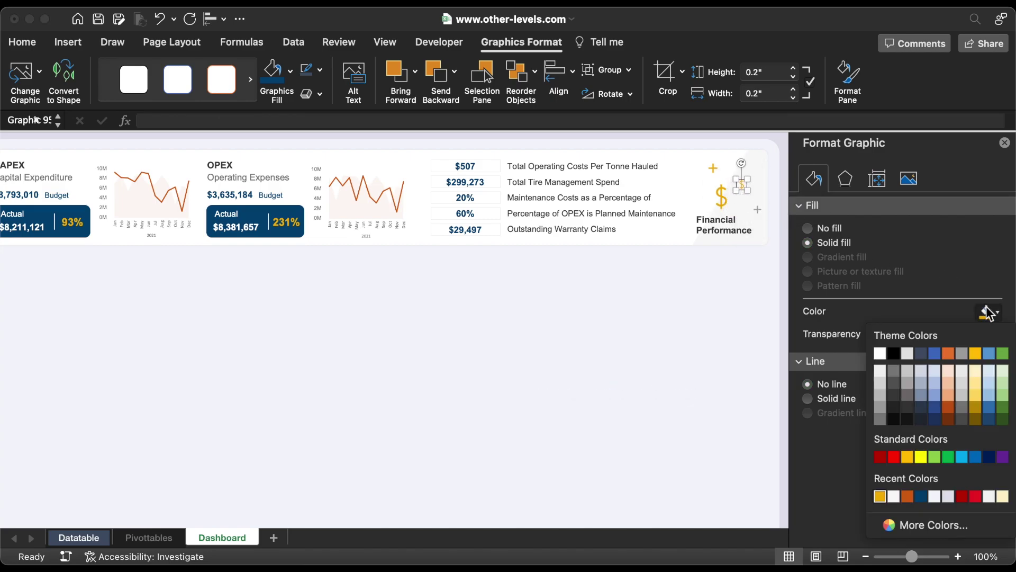
click(880, 394)
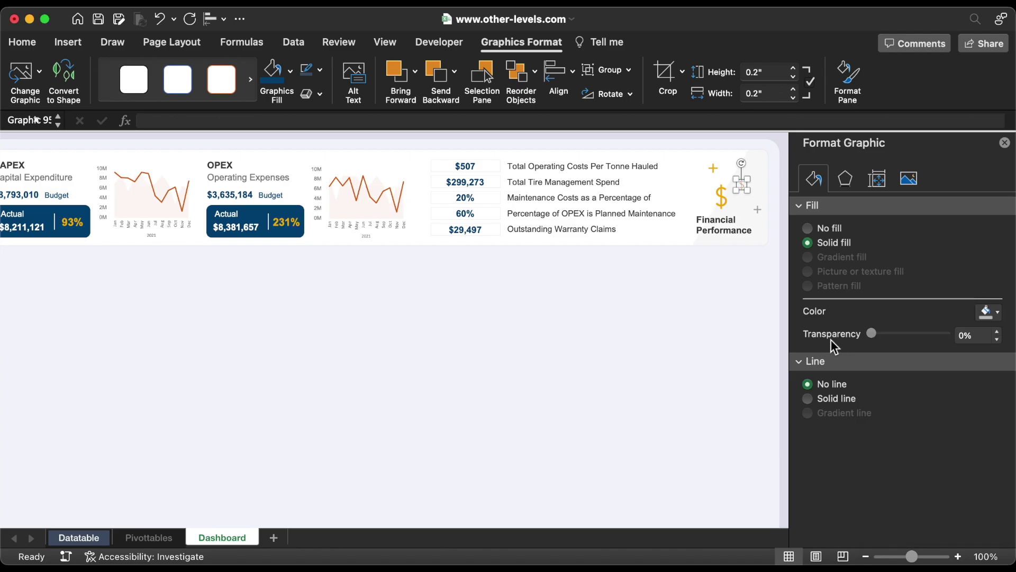
click(715, 170)
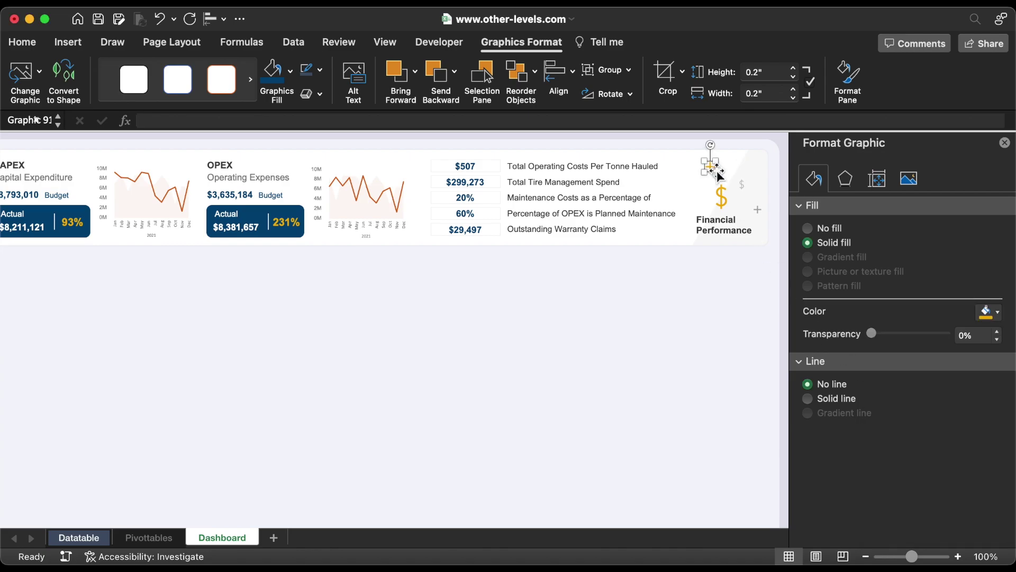
Place a copy of the white year and month slicer card directly below it and extend its height downward.
click(721, 313)
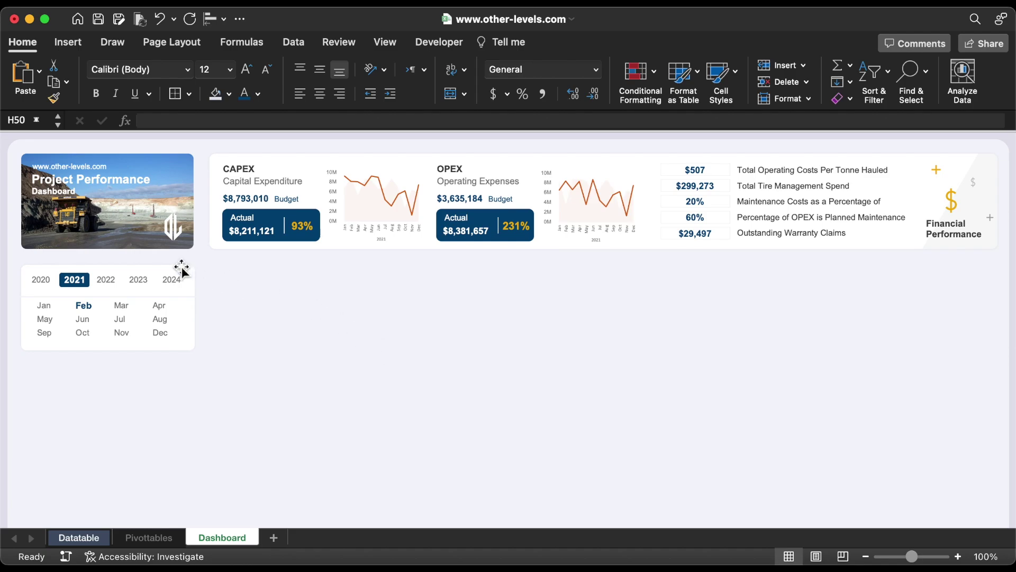
drag(179, 269, 170, 366)
drag(108, 447, 105, 502)
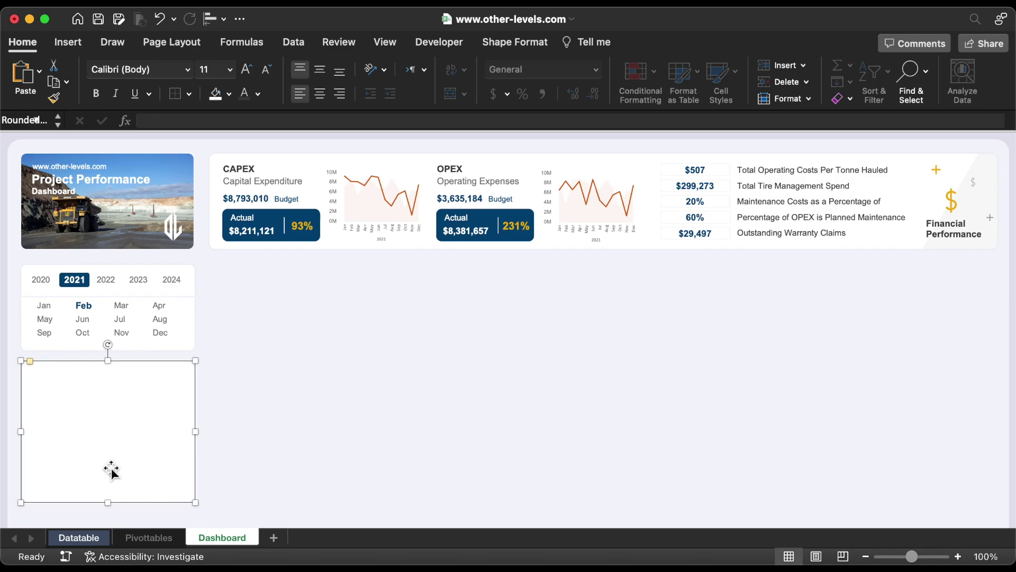
Copy the CAPEX title into the new card, change its text to "Safety Performance" and widen the box to fit one line.
click(238, 170)
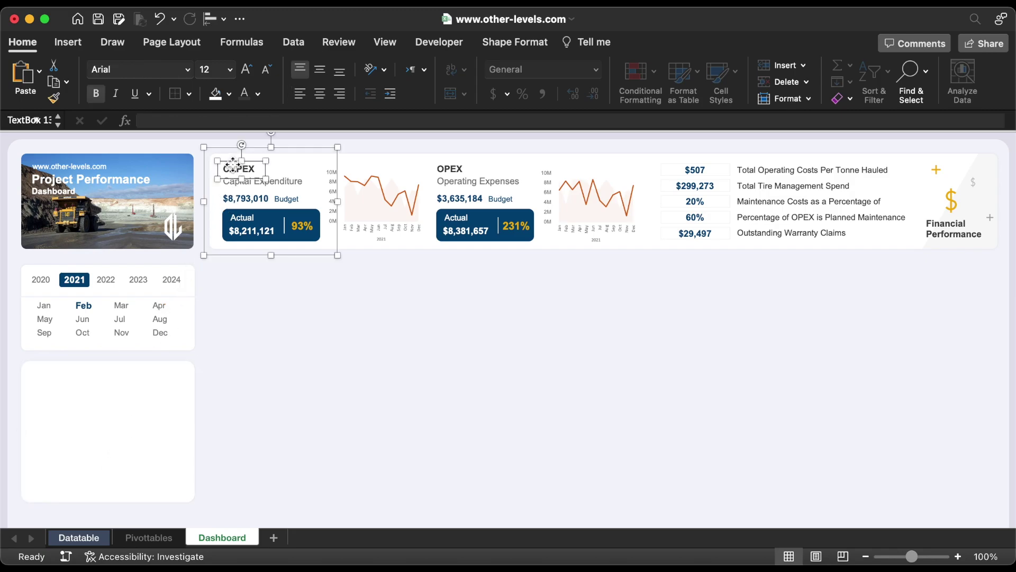
key(super+d)
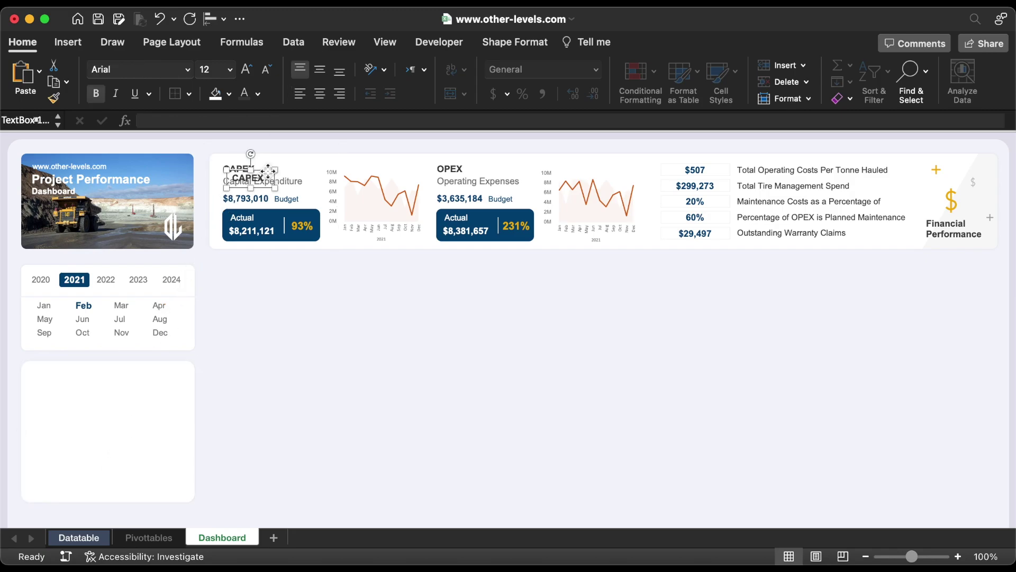
drag(269, 170, 29, 352)
click(93, 382)
double_click(54, 376)
text(Safety Performance)
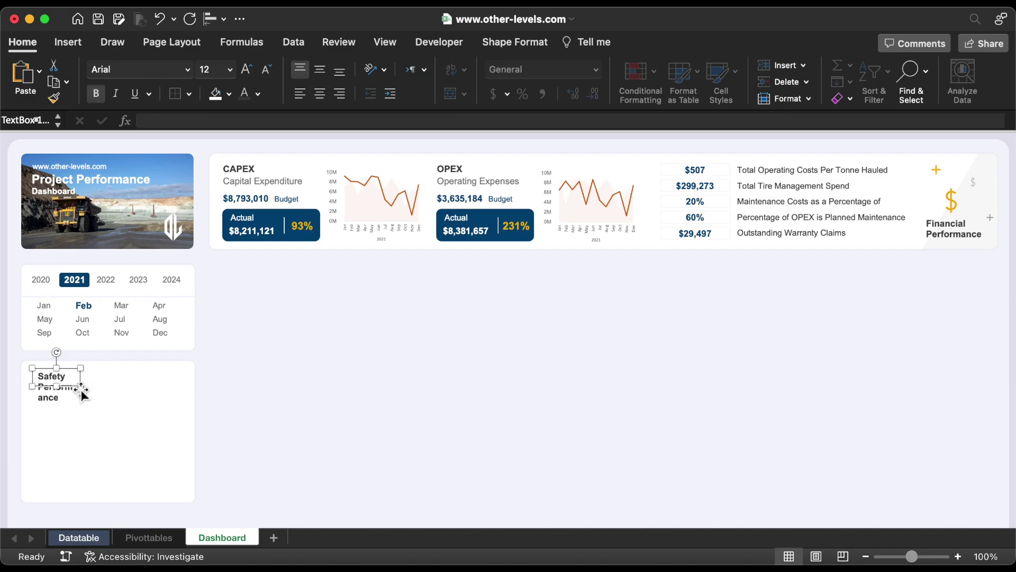
drag(81, 388, 115, 407)
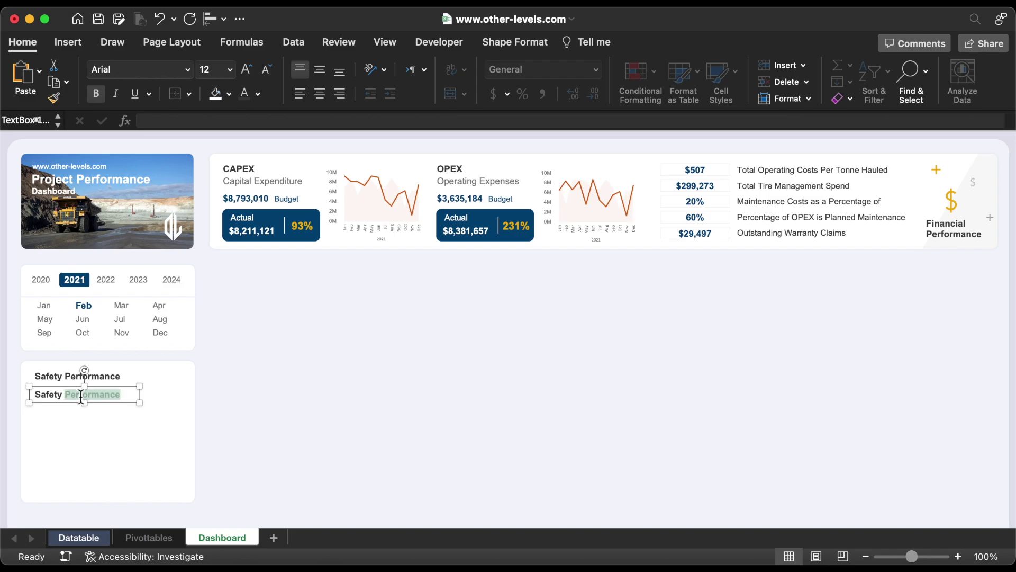
Place a copy of the Safety Performance title below it, clear its text and link it to cell F22 of the Pivottables sheet.
key(super+a)
key(BackSpace)
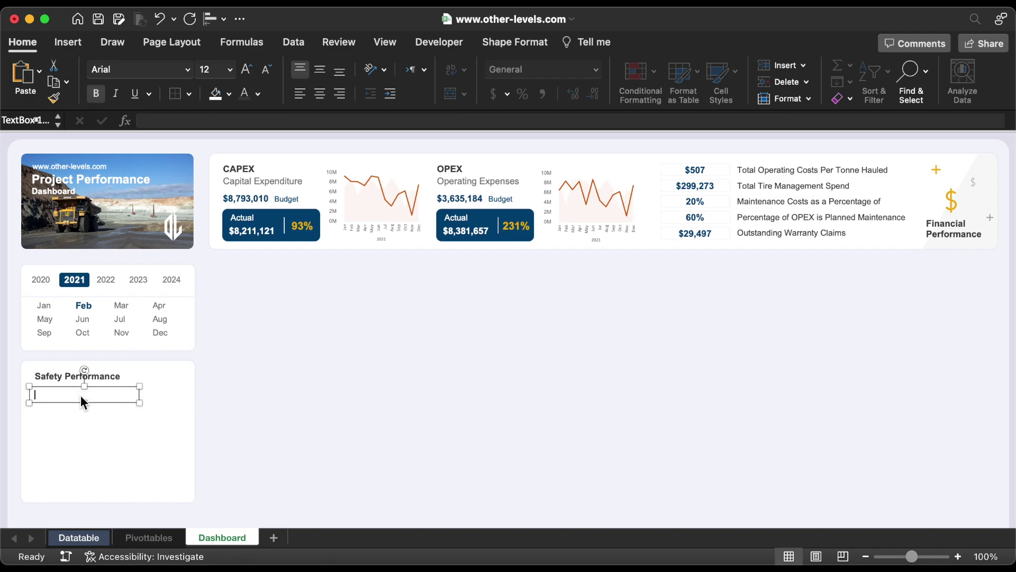
click(180, 121)
text(=)
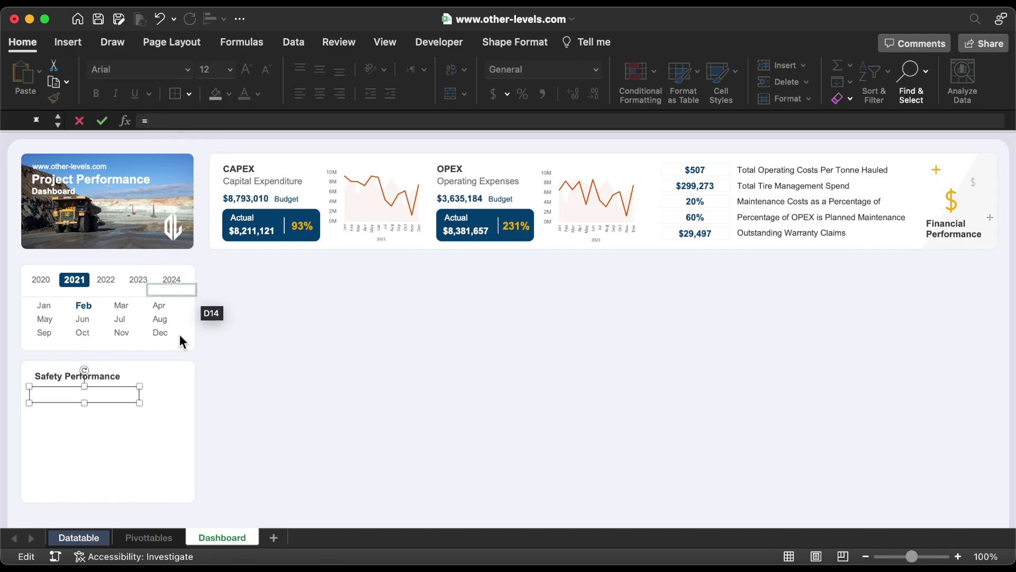
click(149, 537)
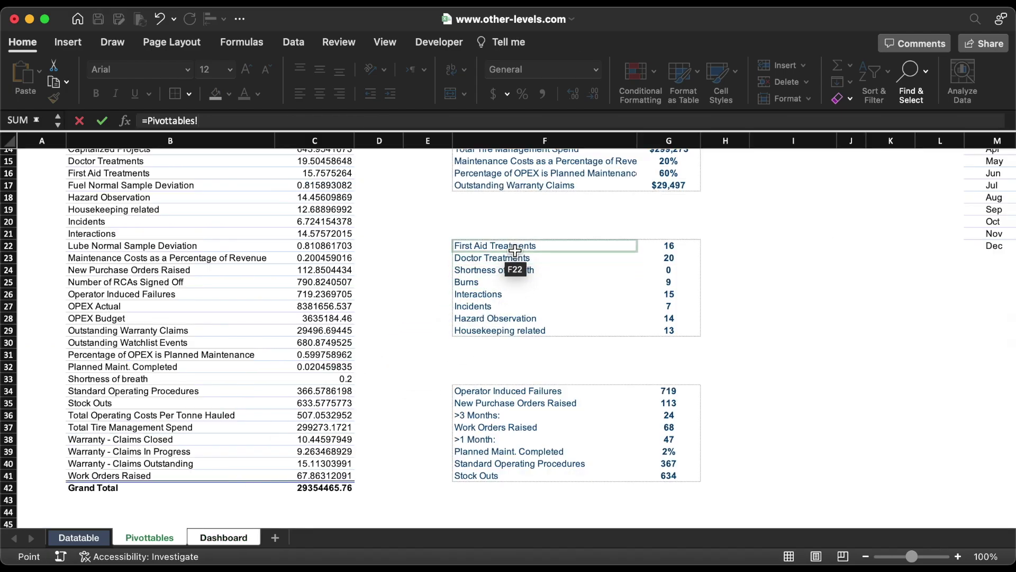
click(512, 246)
key(Return)
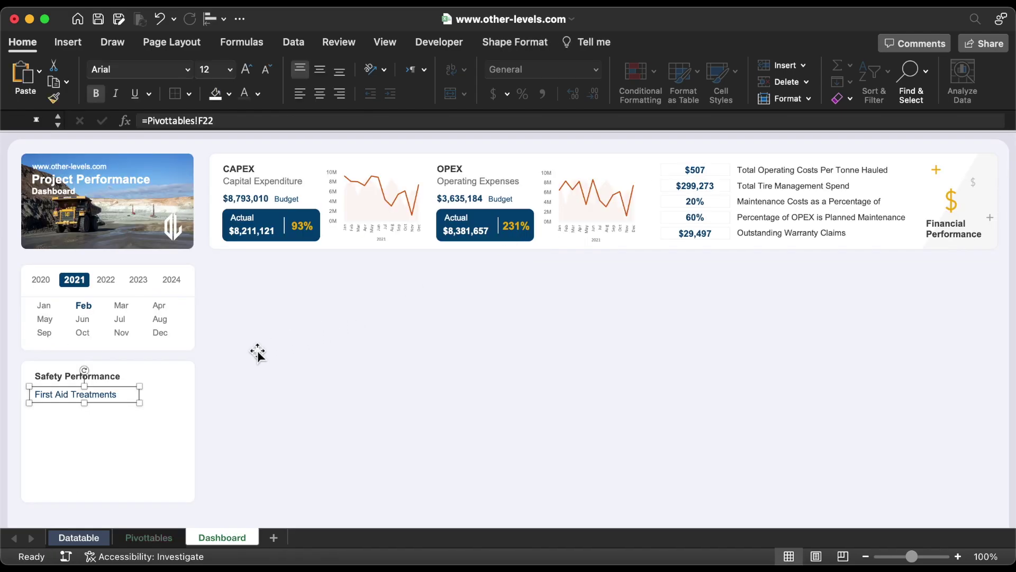
Copy the First Aid Treatments label to its right, centre the text horizontally and vertically, and narrow the box.
drag(56, 396, 137, 397)
click(320, 69)
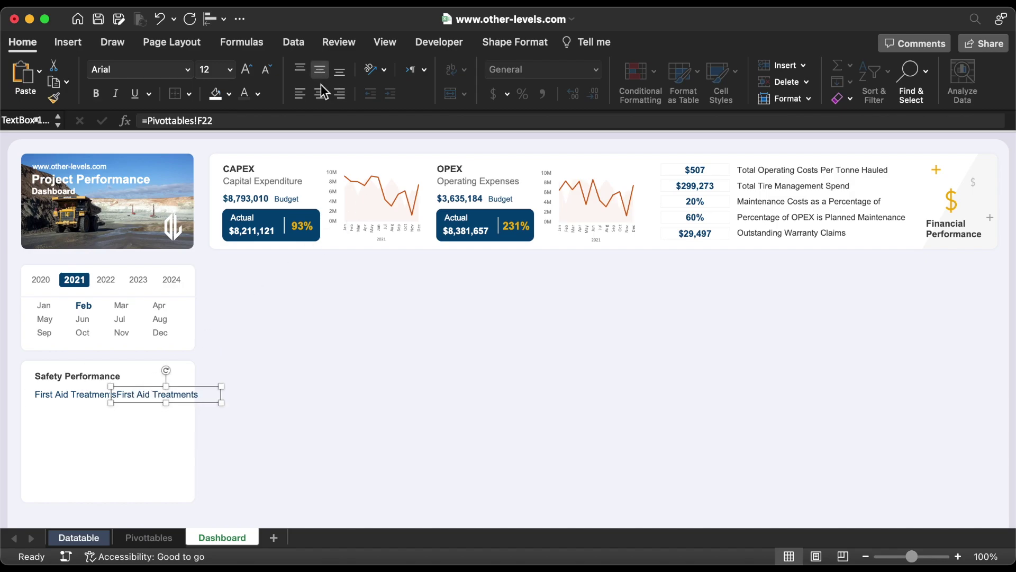
click(319, 93)
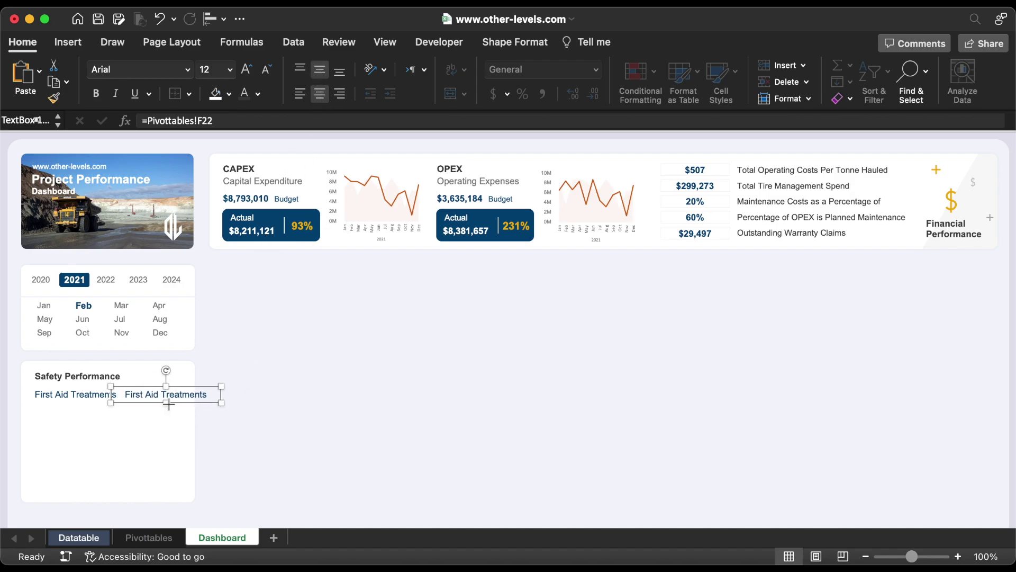
drag(169, 403, 195, 395)
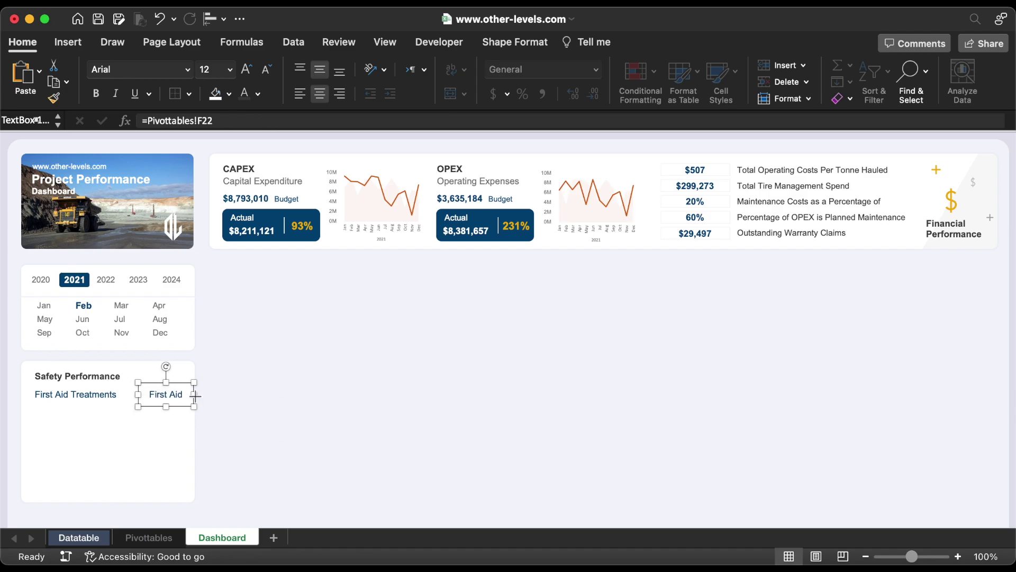
Link the narrow box to cell G22 of the Pivottables sheet and nudge it slightly left.
triple_click(205, 120)
text(=)
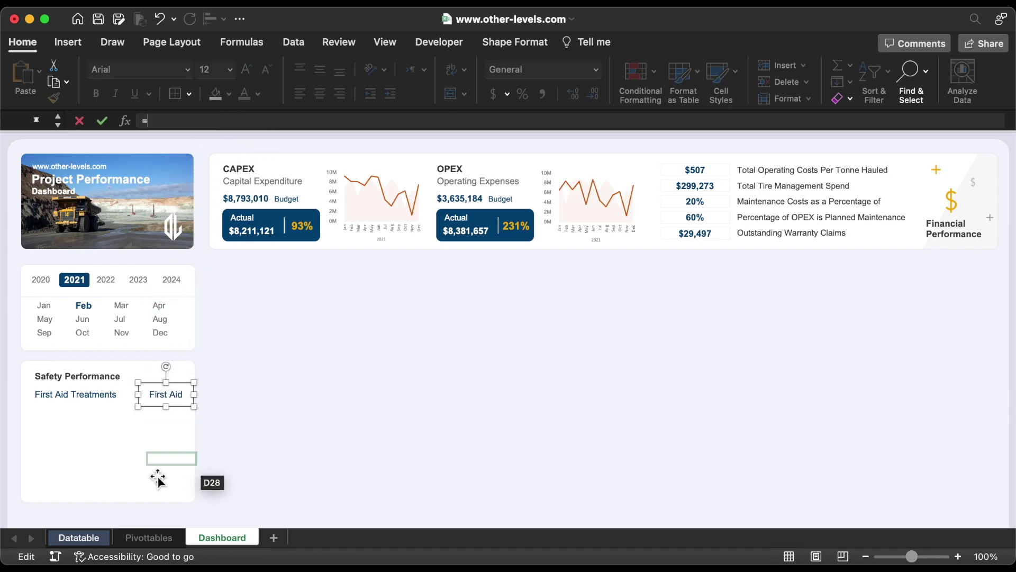
click(150, 538)
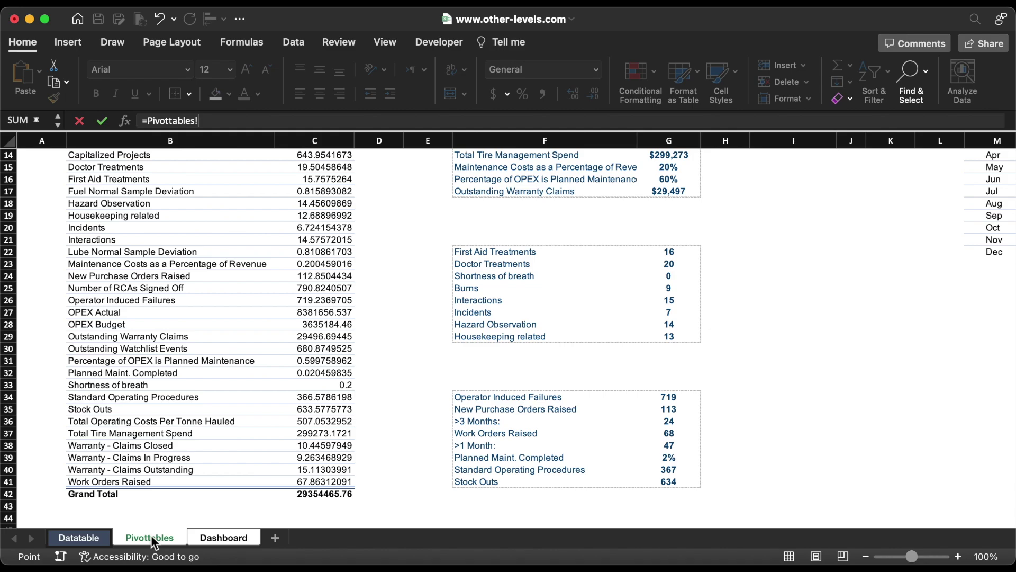
click(672, 255)
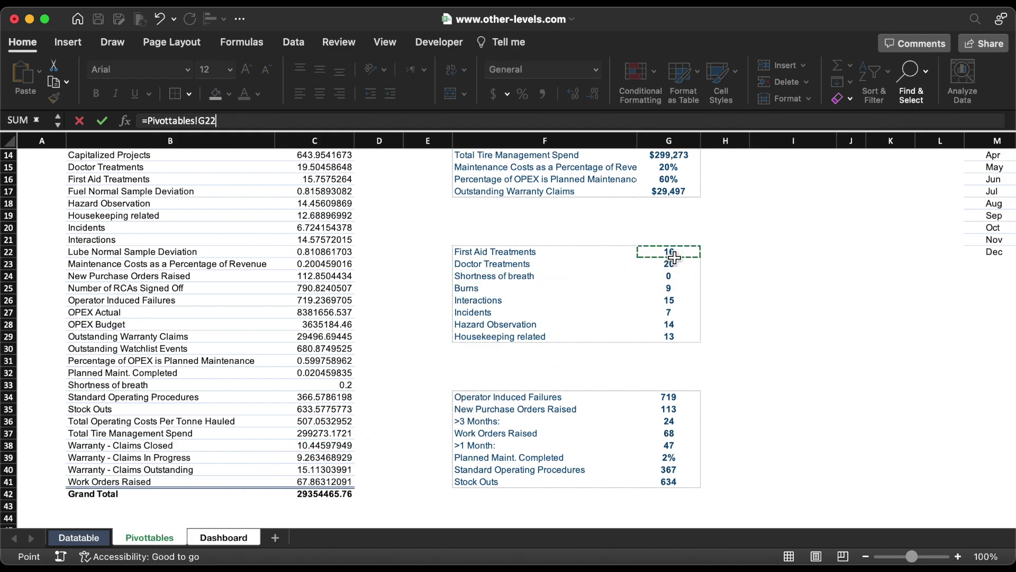
key(Return)
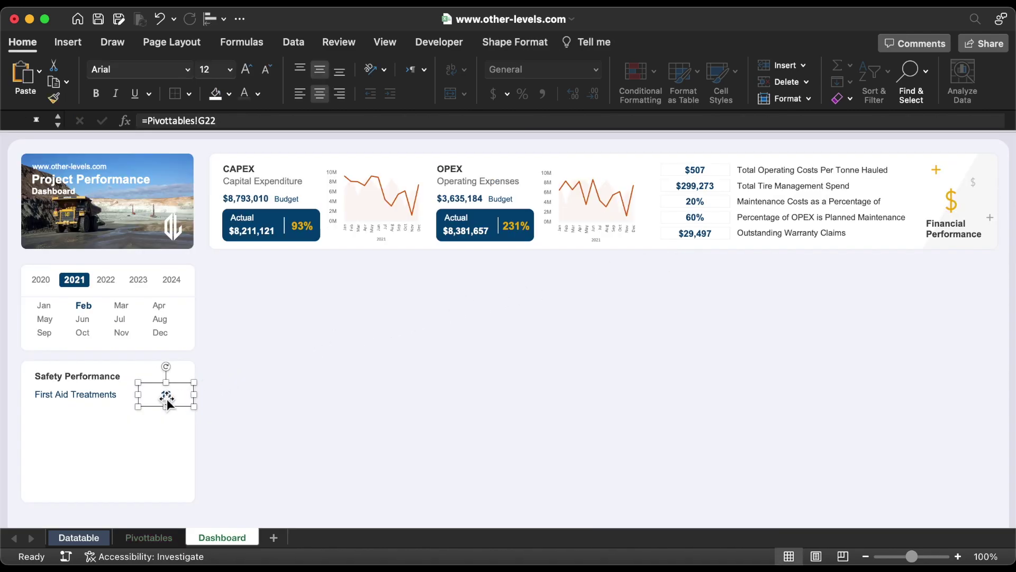
key(Left)
key(Left)
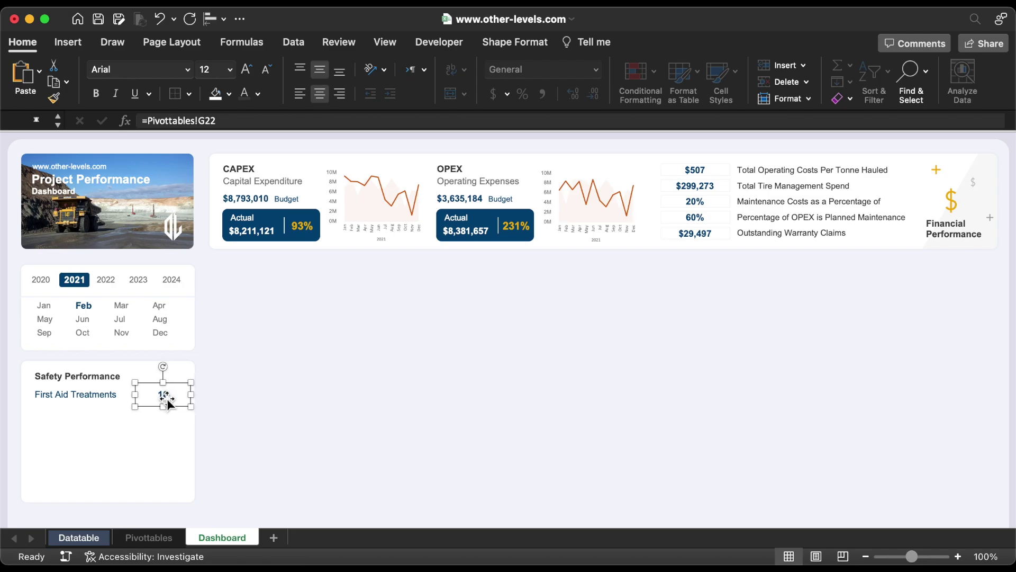
Group the First Aid Treatments label with its value and copy the group down the card to make eight rows.
shift+click(89, 401)
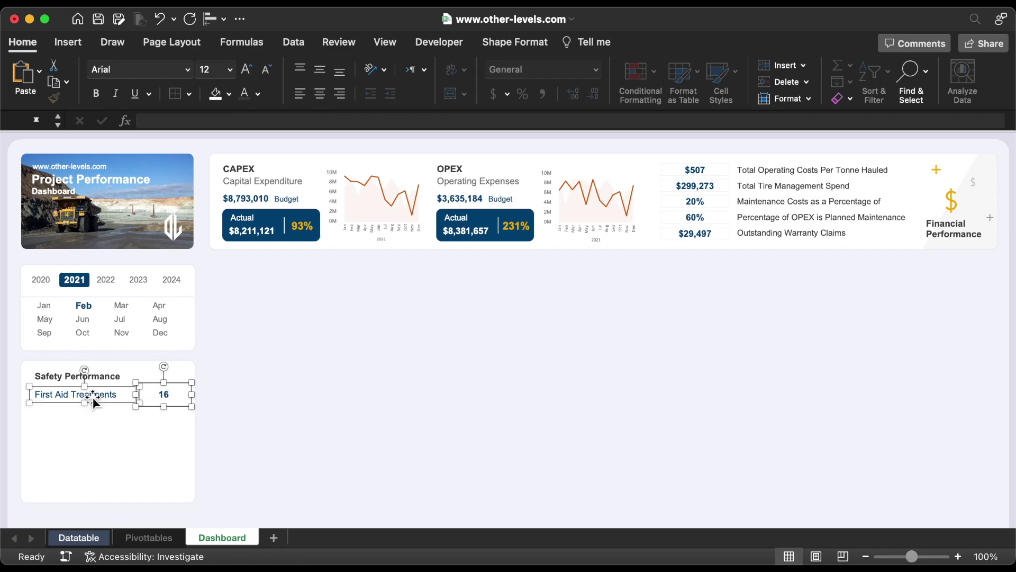
right_click(91, 402)
mouse_move(134, 366)
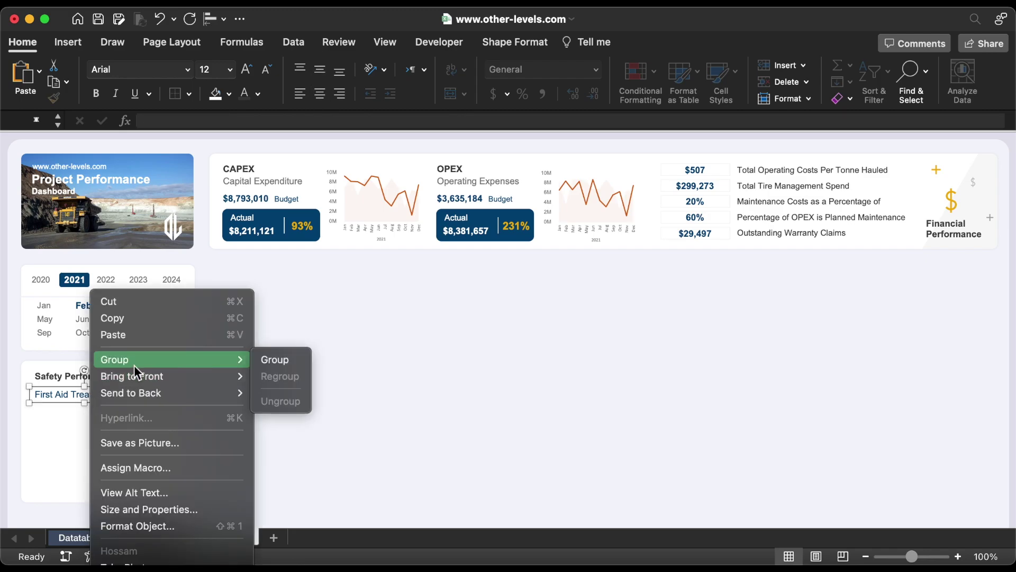
click(293, 359)
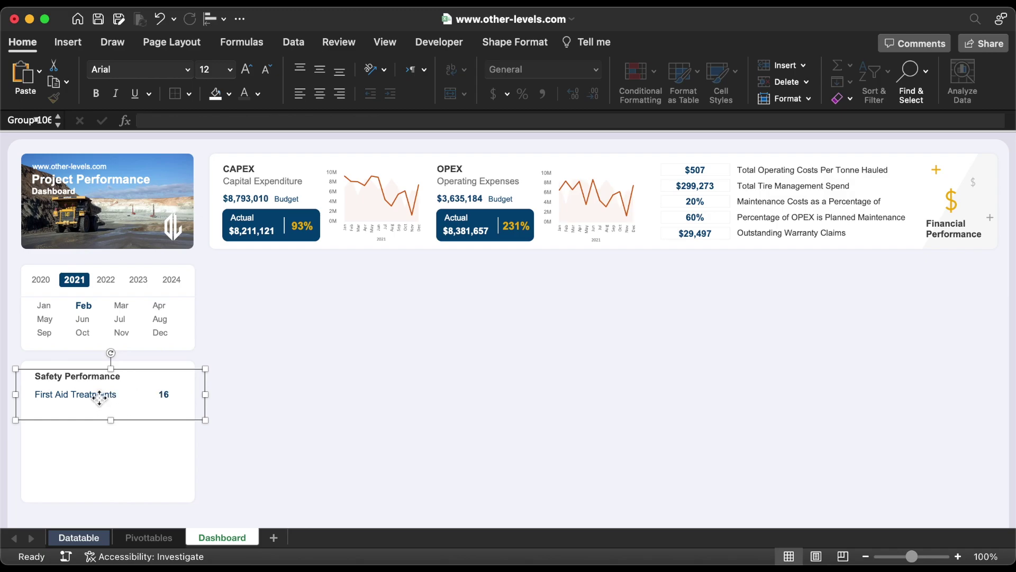
drag(99, 397, 104, 483)
drag(140, 452, 142, 478)
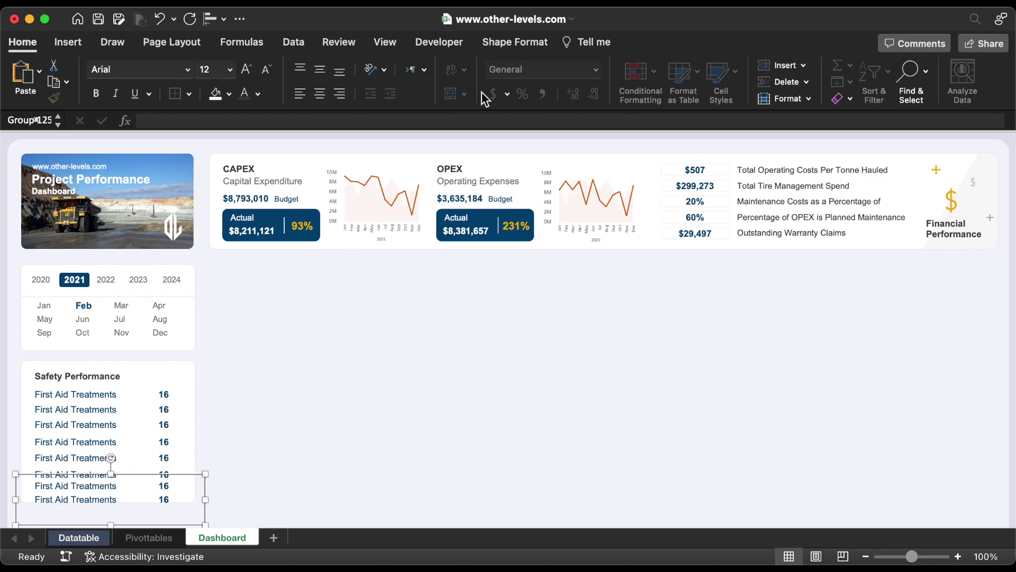
Select all eight First Aid Treatments row groups and distribute them vertically.
click(516, 44)
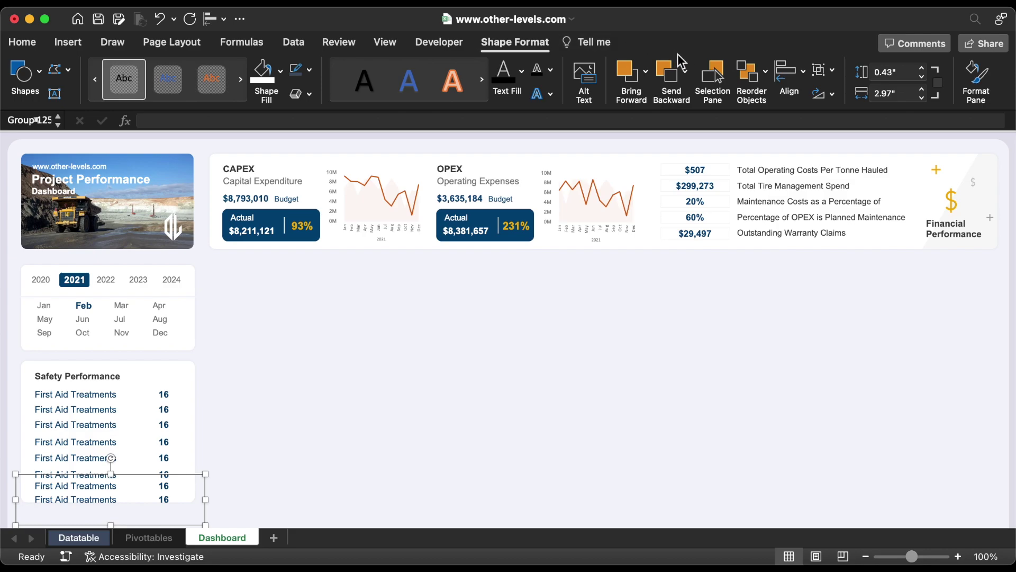
click(713, 77)
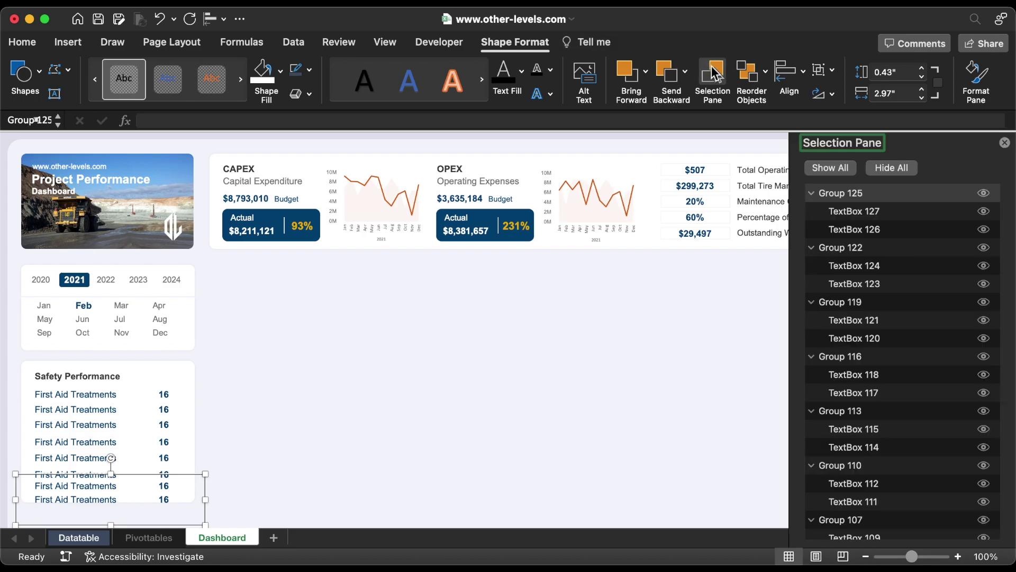
super+click(838, 247)
super+click(844, 303)
super+click(844, 356)
super+click(845, 411)
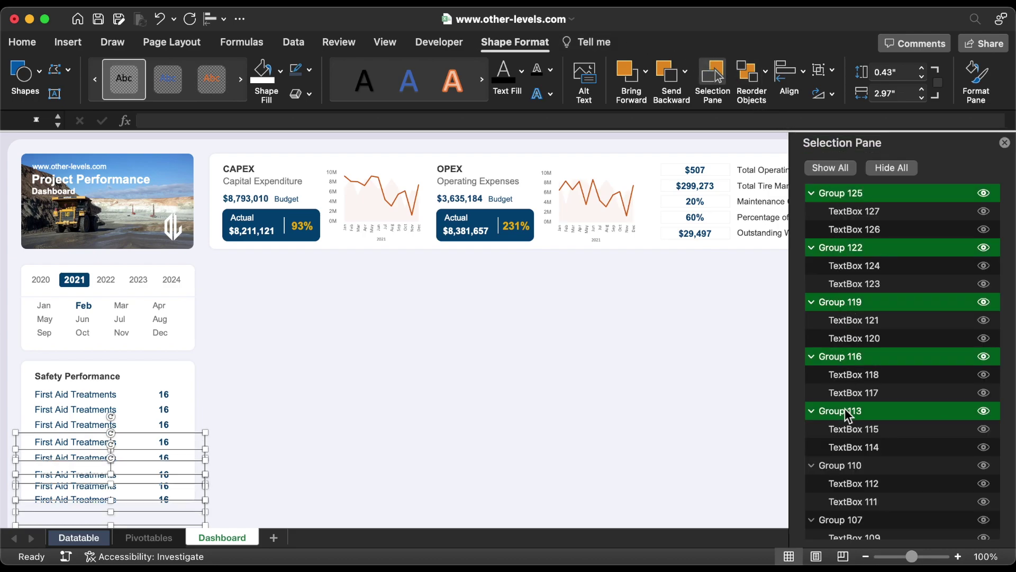
super+click(846, 465)
scroll(845, 468, down, 5)
super+click(852, 304)
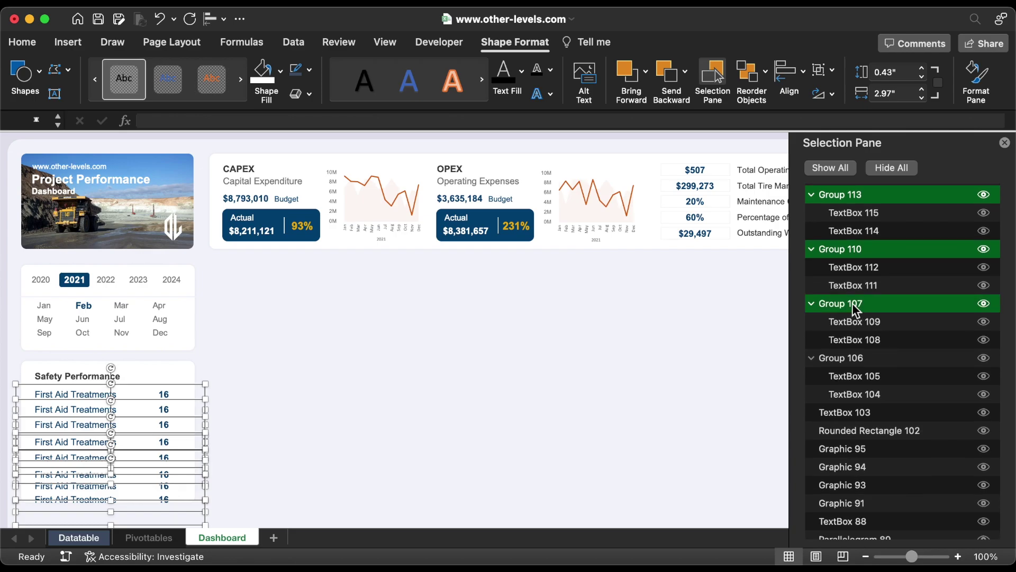
super+click(845, 357)
click(792, 77)
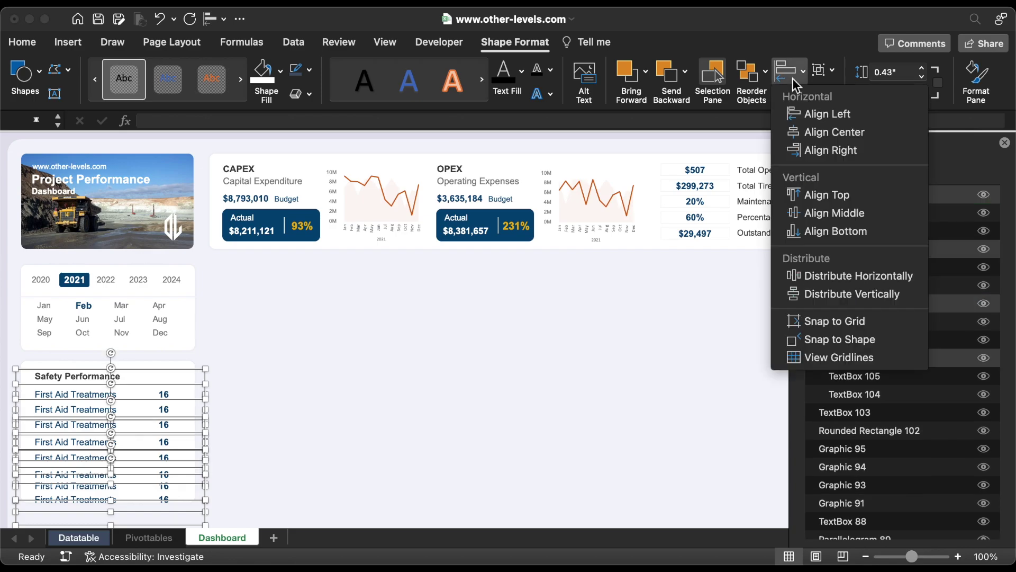
click(795, 294)
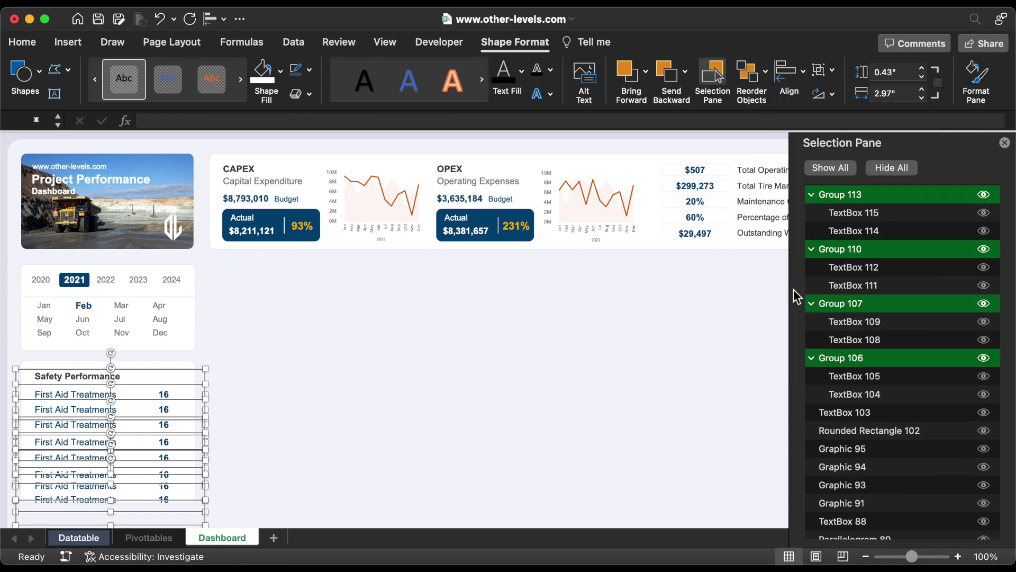
Group the eight rows together and reduce the group's height to about 2.1" so it fits inside the card.
click(831, 70)
click(837, 90)
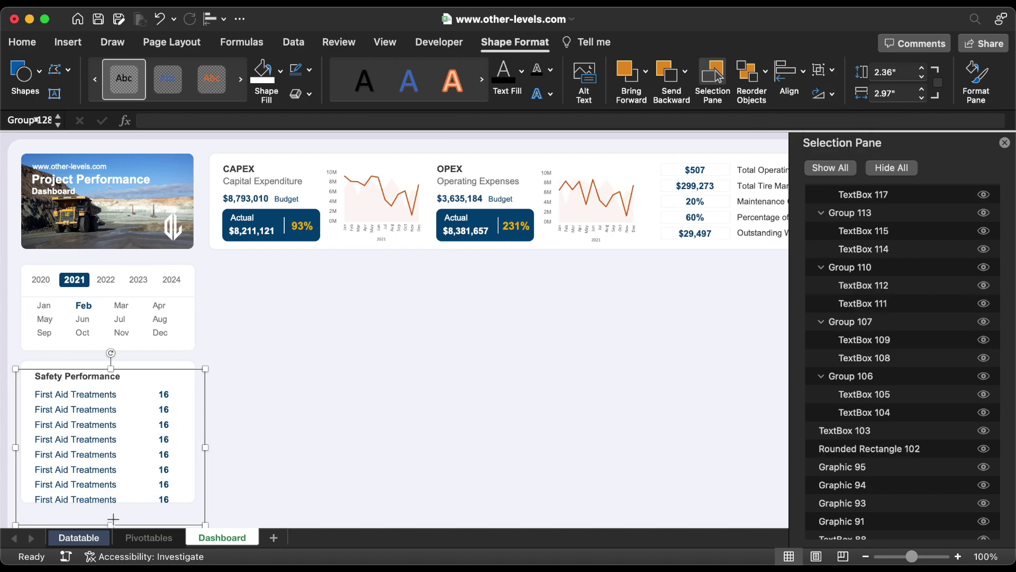
drag(113, 519, 117, 506)
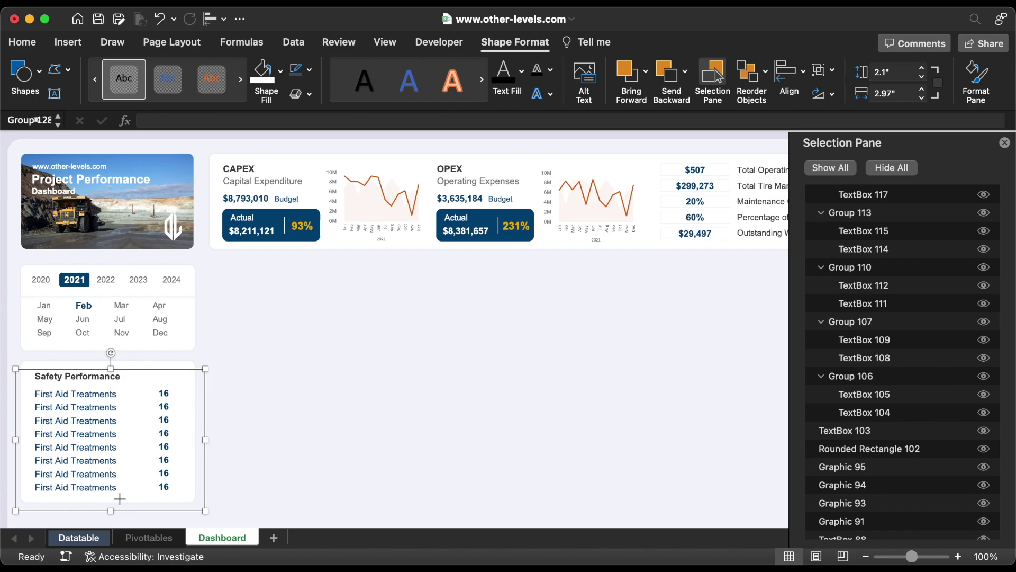
Link the second and third row labels of the Safety Performance card to Pivottables cells F23 and F24.
click(101, 411)
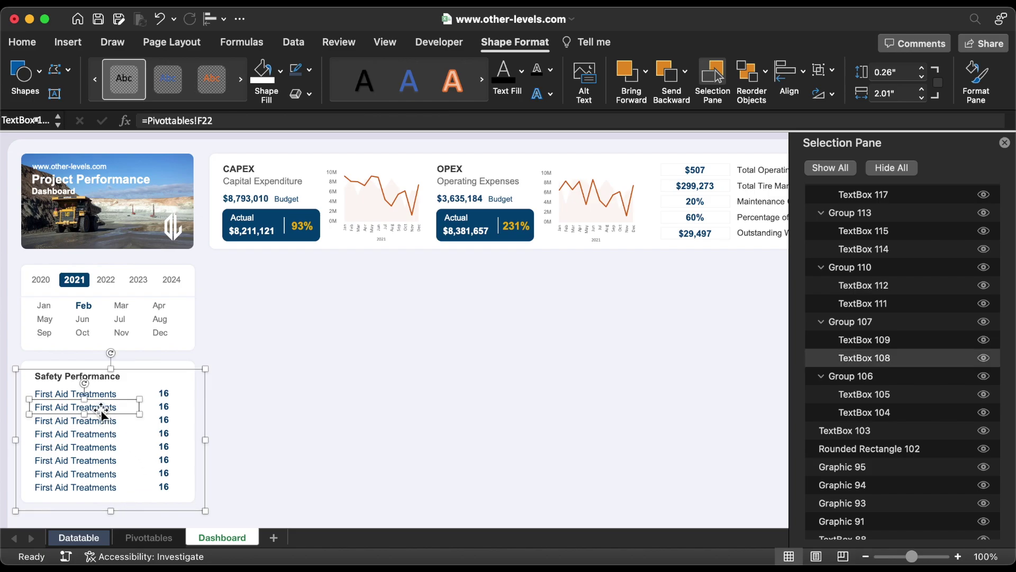
click(230, 122)
text(3)
key(Return)
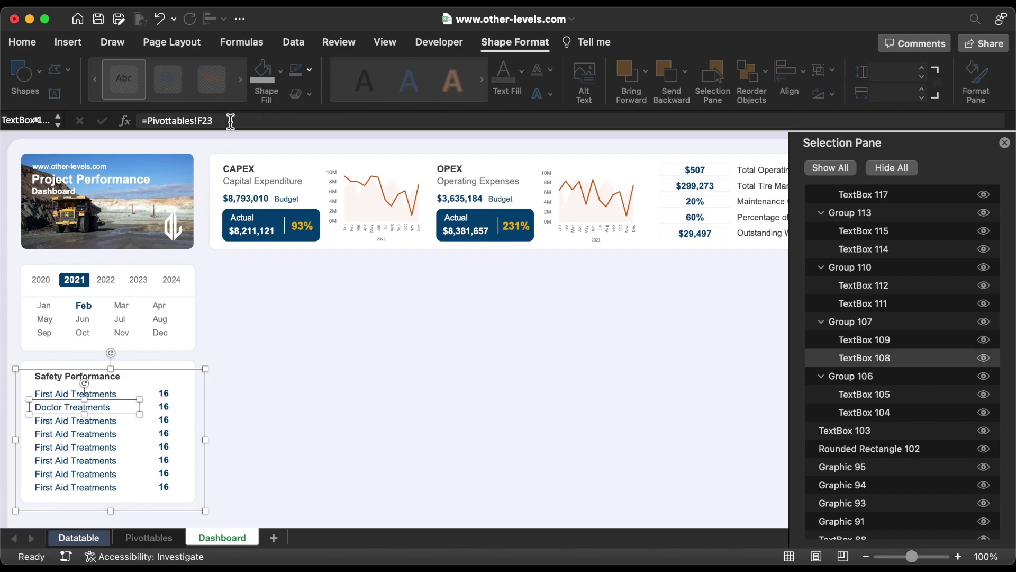
click(112, 426)
click(238, 121)
key(BackSpace)
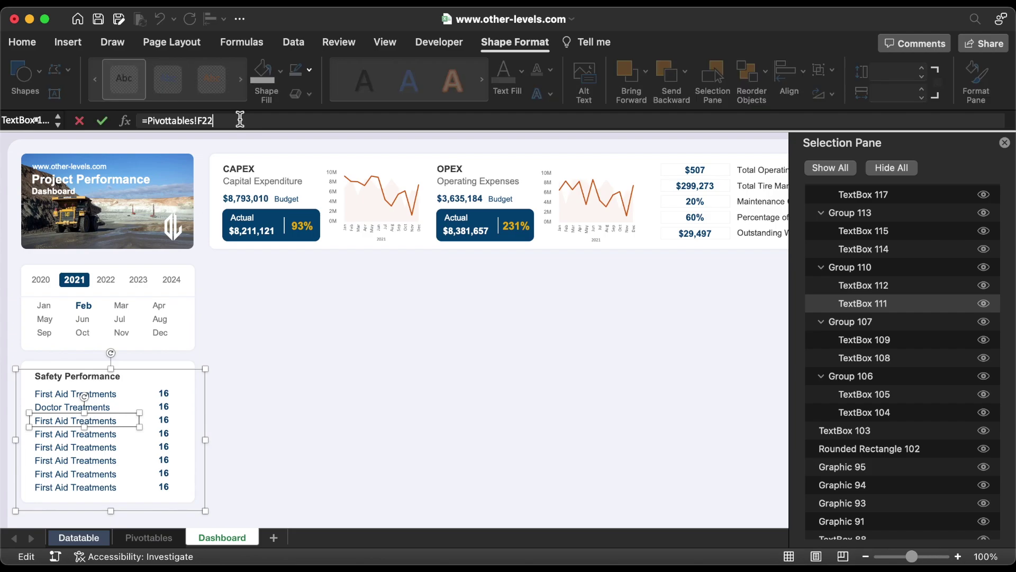
text(4)
key(Return)
Link the fourth and fifth row labels of the Safety Performance card to Pivottables cells F25 and F26.
click(99, 435)
click(235, 121)
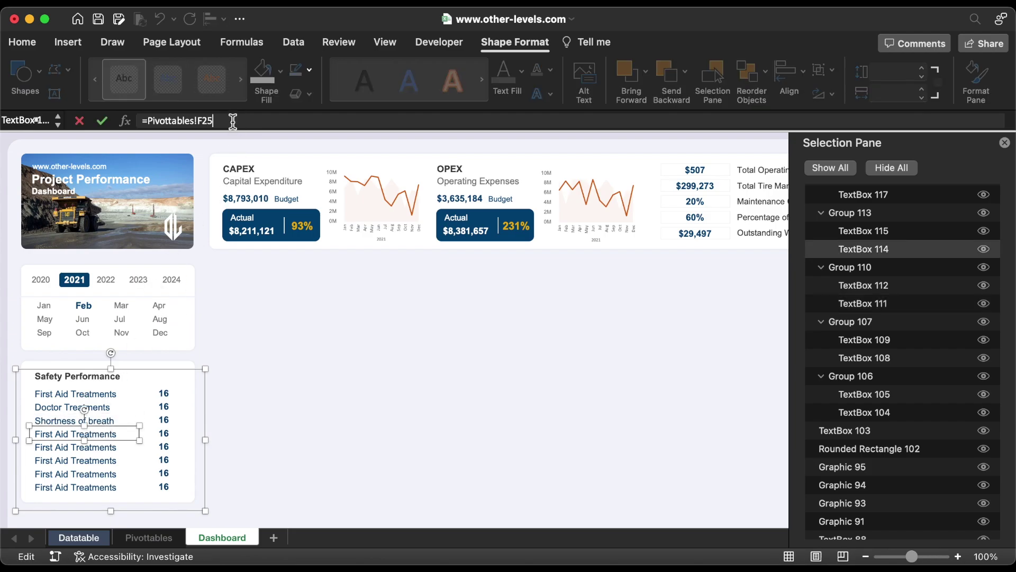
key(BackSpace)
text(5)
key(Return)
click(113, 447)
click(236, 121)
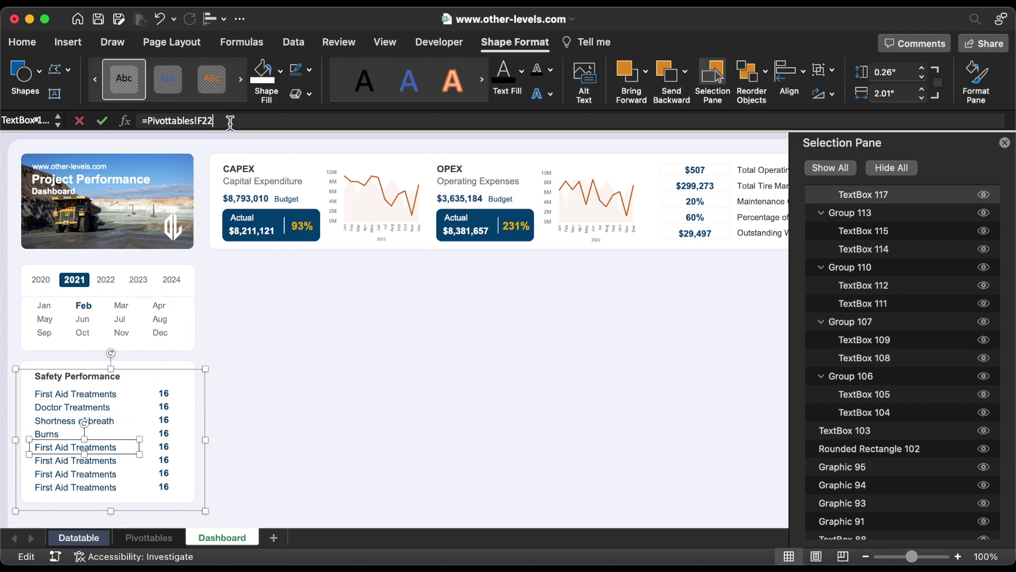
key(BackSpace)
text(6)
key(Return)
Link the sixth and seventh row labels of the Safety Performance card to Pivottables cells F27 and F28.
click(112, 461)
click(236, 121)
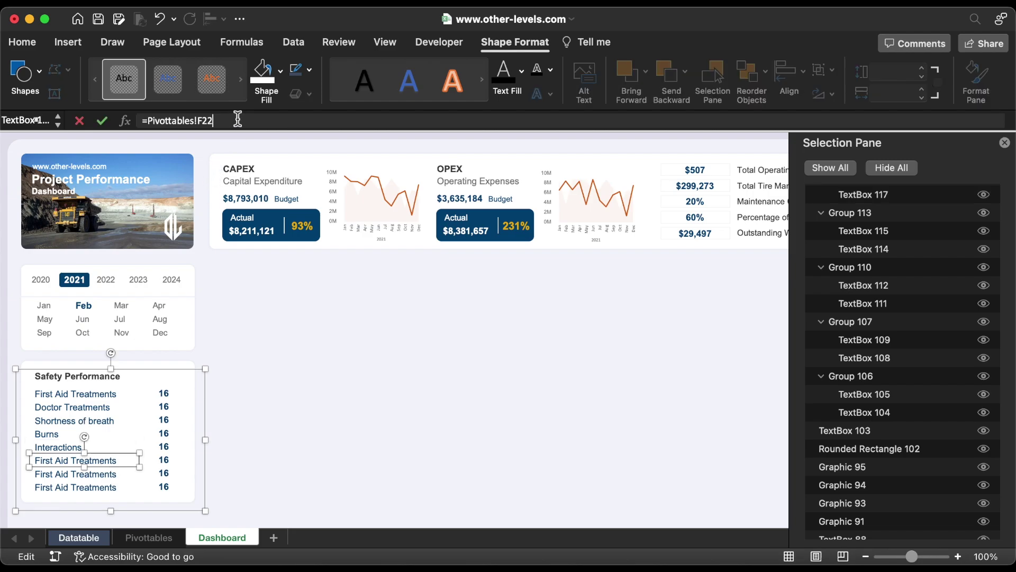
key(BackSpace)
text(7)
key(Return)
click(105, 473)
click(236, 121)
key(BackSpace)
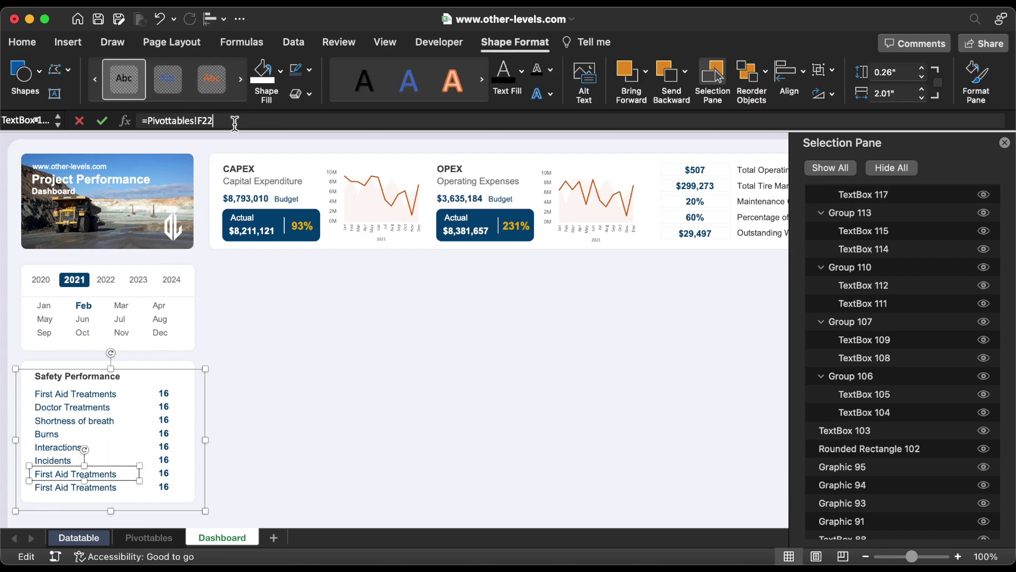
text(8)
key(Return)
Link the eighth row label of the Safety Performance card to Pivottables cell F29.
click(103, 487)
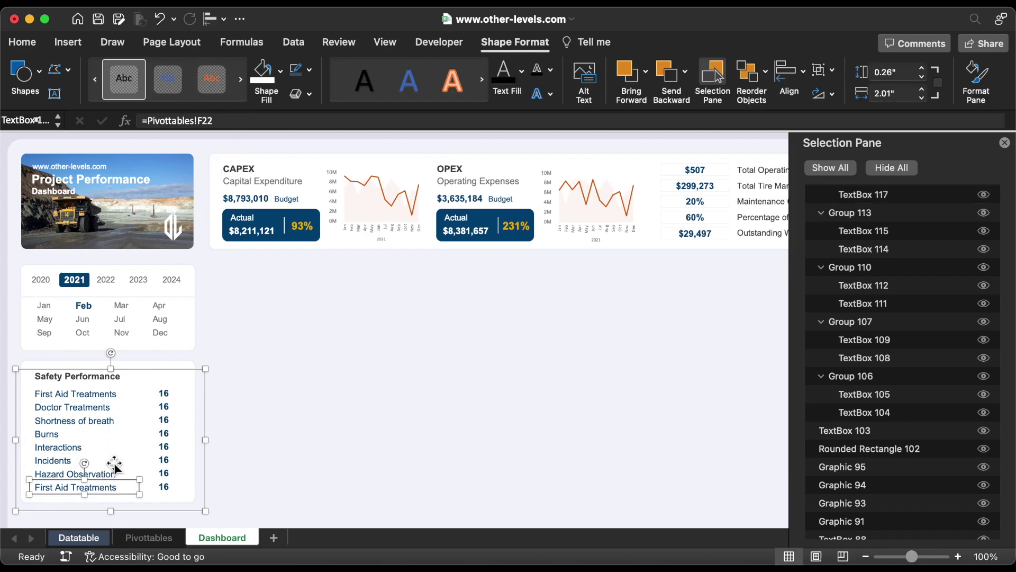
click(231, 122)
key(BackSpace)
text(9)
key(Return)
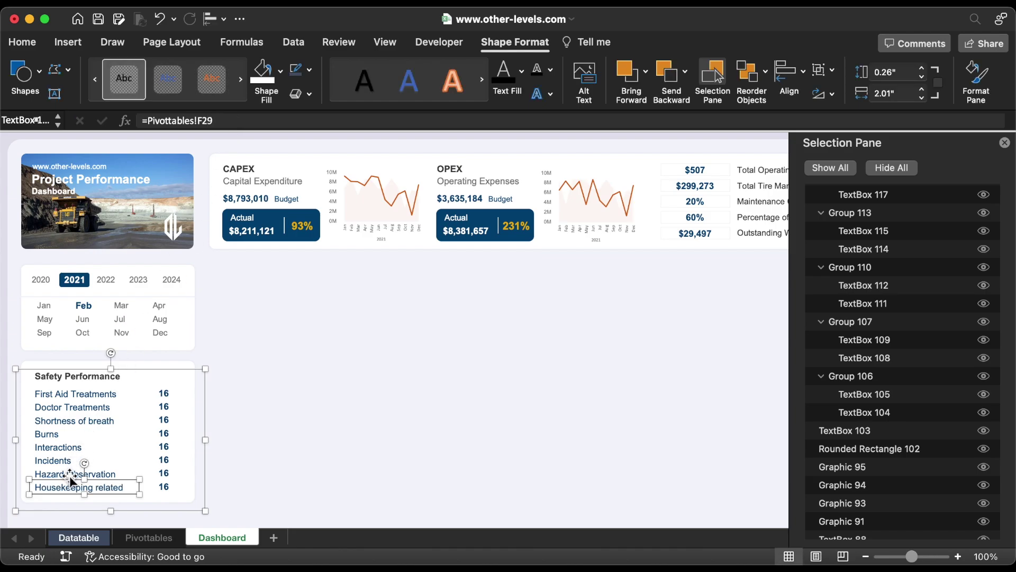
Select all eight Safety Performance row labels together and change their font colour from blue to a near-black shade.
shift+click(73, 474)
shift+click(53, 461)
shift+click(58, 447)
shift+click(53, 434)
shift+click(62, 420)
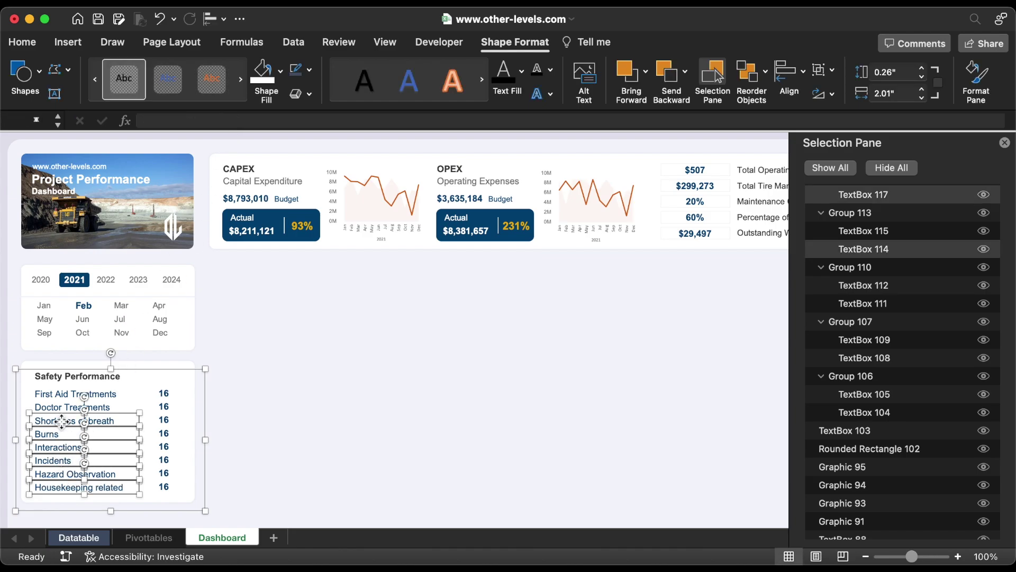
shift+click(62, 407)
shift+click(63, 396)
click(24, 43)
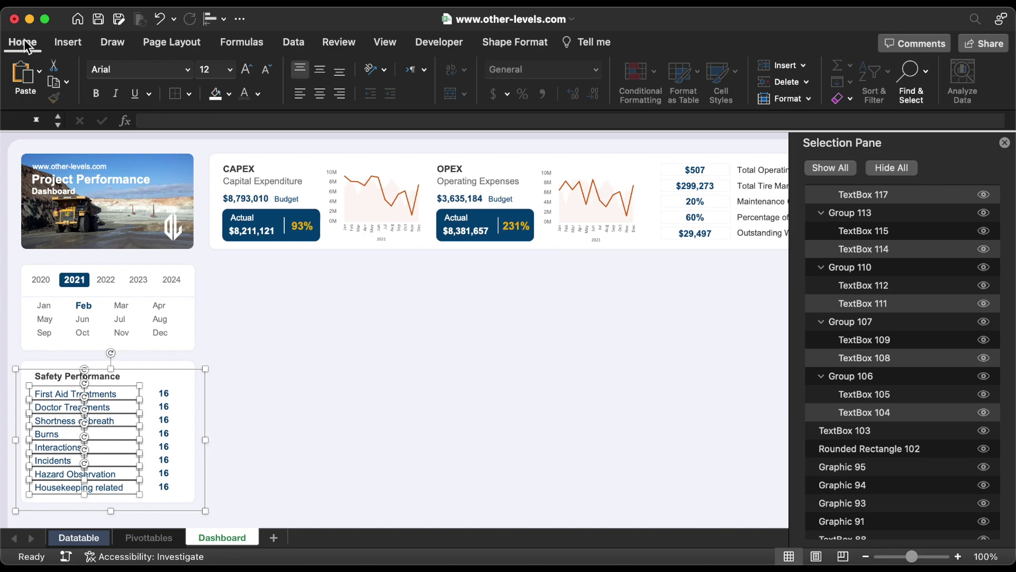
click(255, 90)
click(263, 201)
Link the Doctor Treatments and Shortness of breath values to Pivottables cells G23 and G24.
click(166, 406)
click(236, 121)
key(Return)
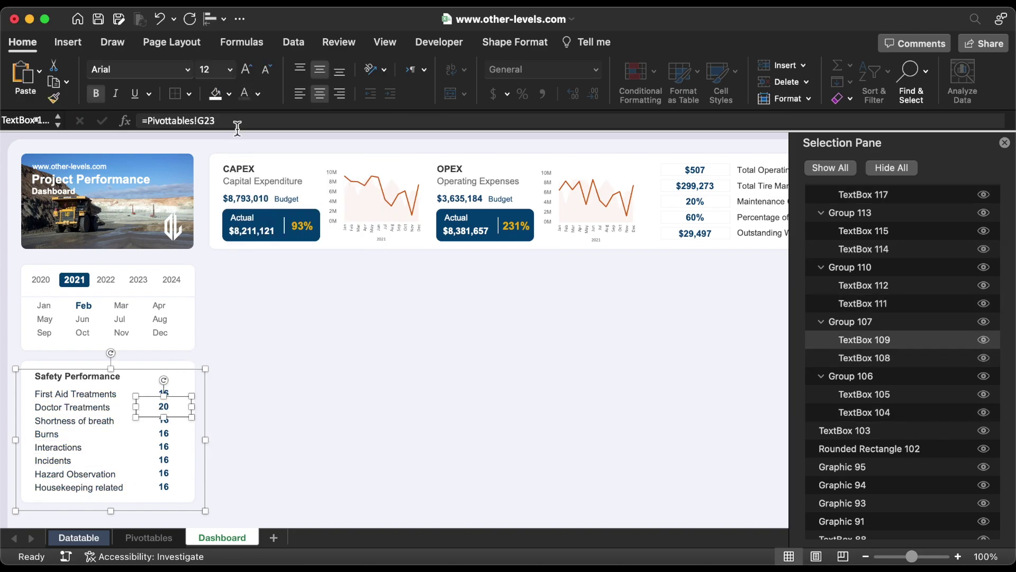
key(Tab)
click(226, 122)
key(BackSpace)
text(4)
key(Return)
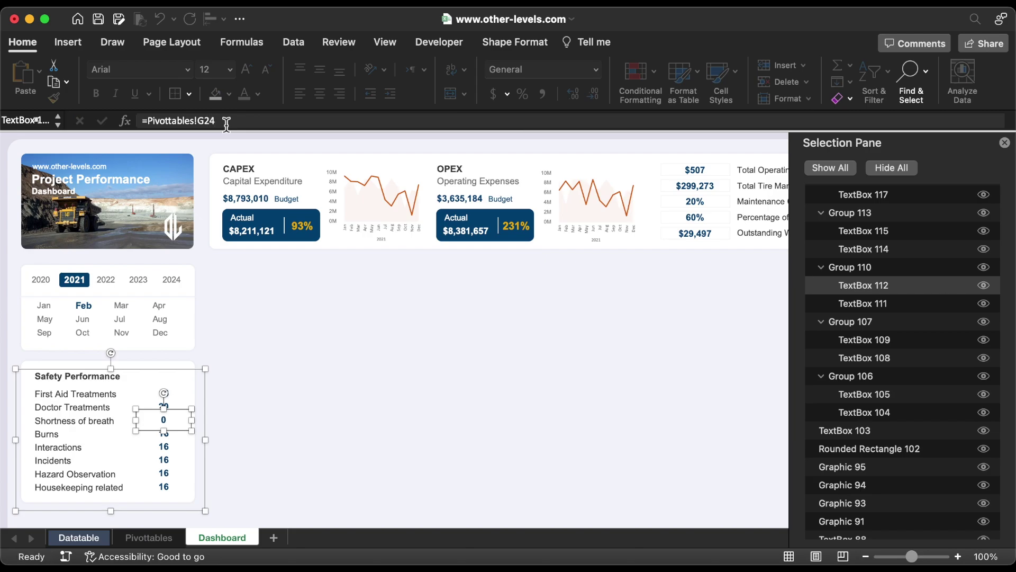
Link the Burns and Interactions values to Pivottables cells G25 and G26.
key(Tab)
click(238, 123)
key(BackSpace)
text(5)
key(Return)
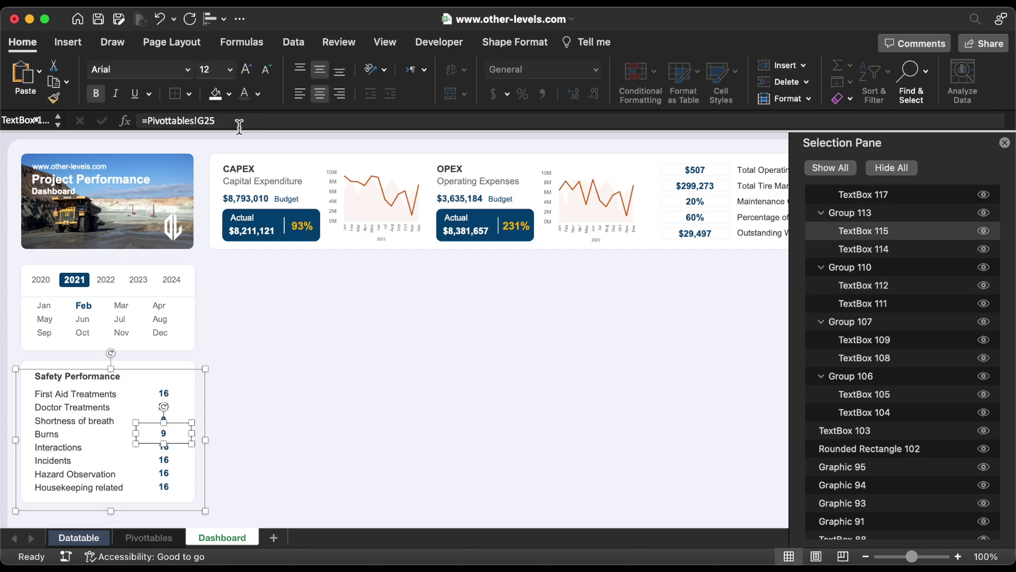
key(Tab)
click(238, 120)
key(BackSpace)
text(6)
key(Return)
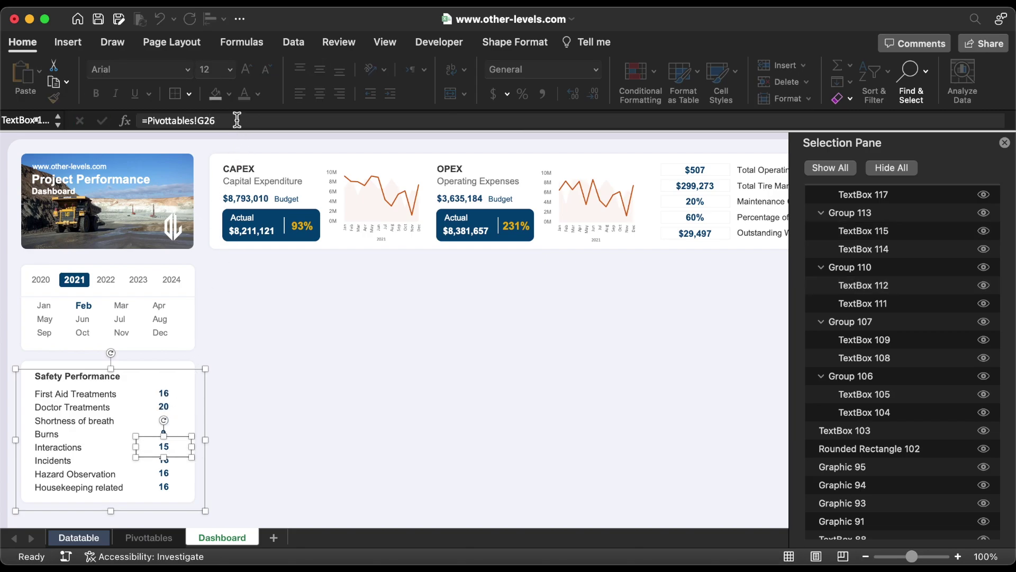
Link the Incidents and Hazard Observation values to Pivottables cells G27 and G28.
key(Tab)
click(233, 121)
key(BackSpace)
text(7)
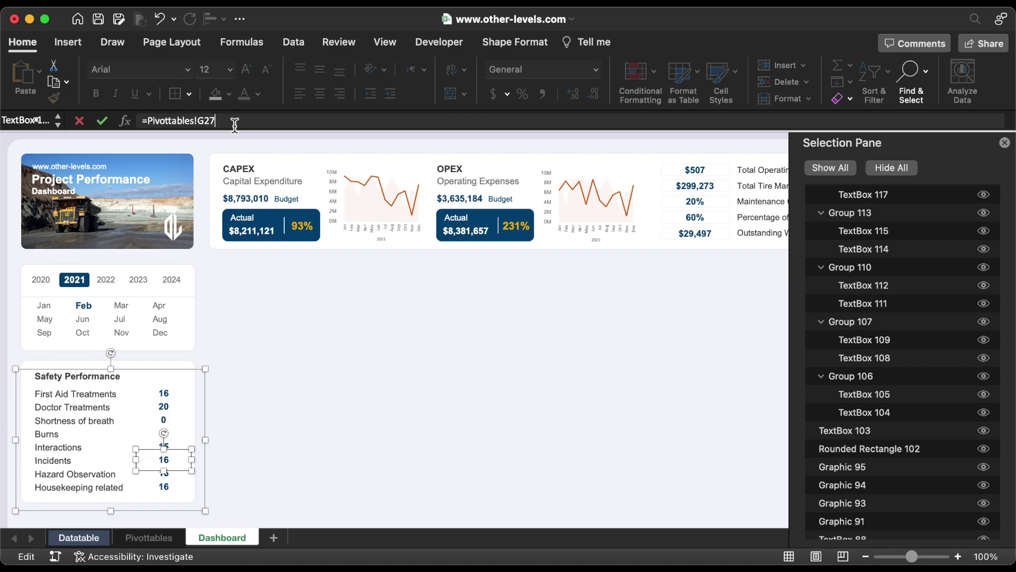
key(Return)
key(Tab)
click(228, 121)
key(BackSpace)
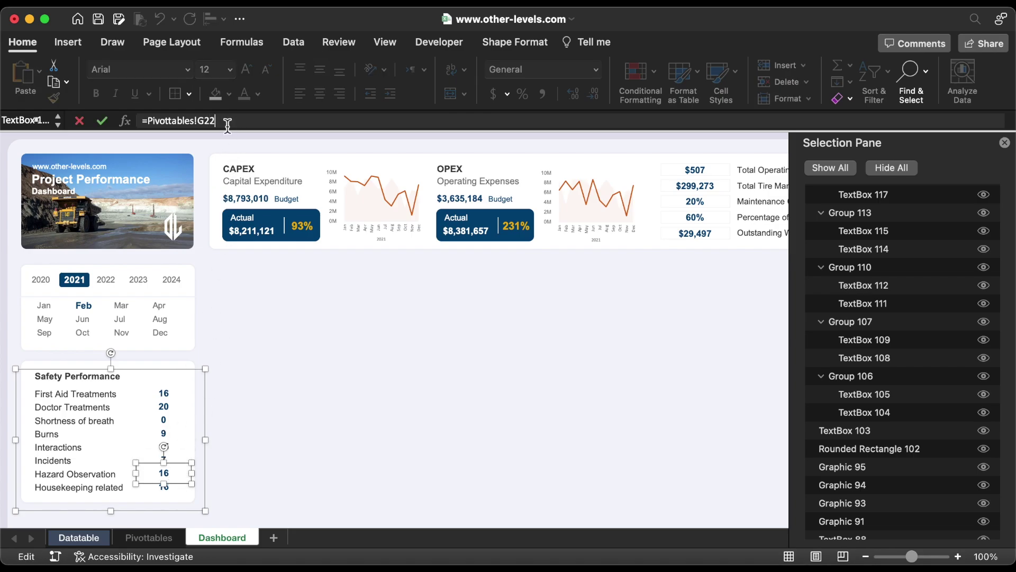
text(8)
key(Return)
Link the Housekeeping related value to Pivottables cell G29 and nudge the Safety Performance title slightly left and down.
key(Tab)
click(242, 121)
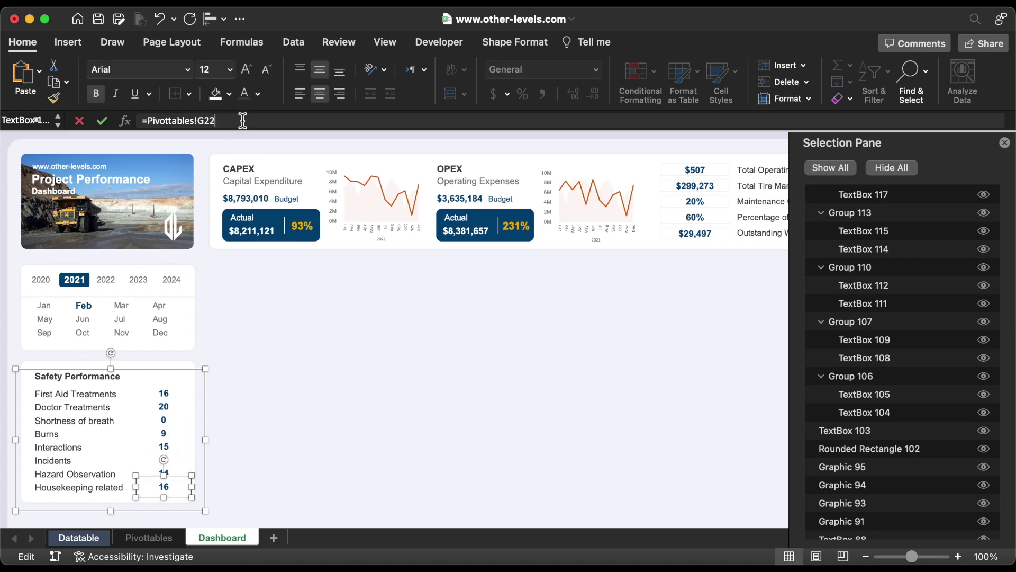
key(BackSpace)
text(9)
key(Return)
key(Escape)
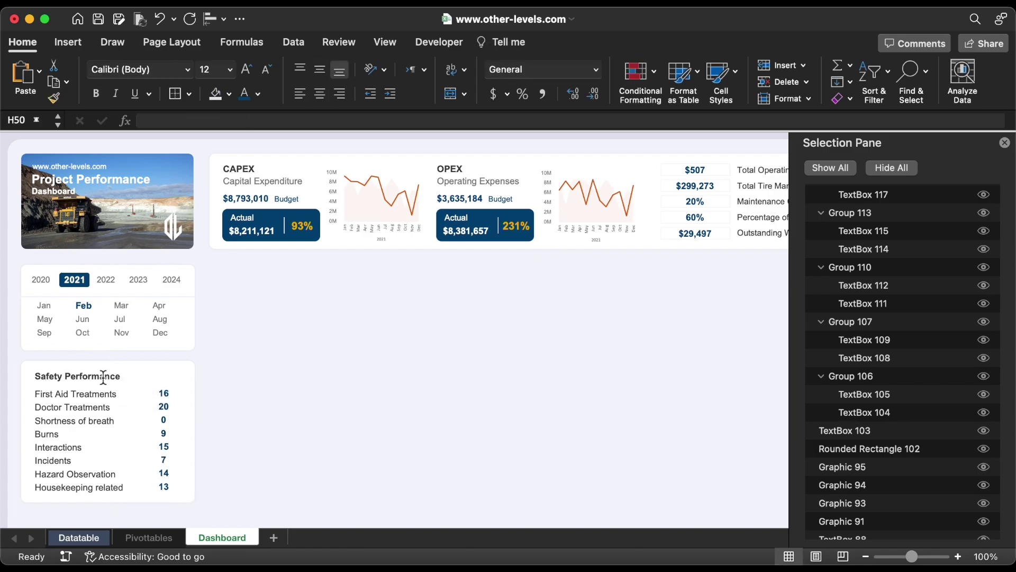
click(100, 376)
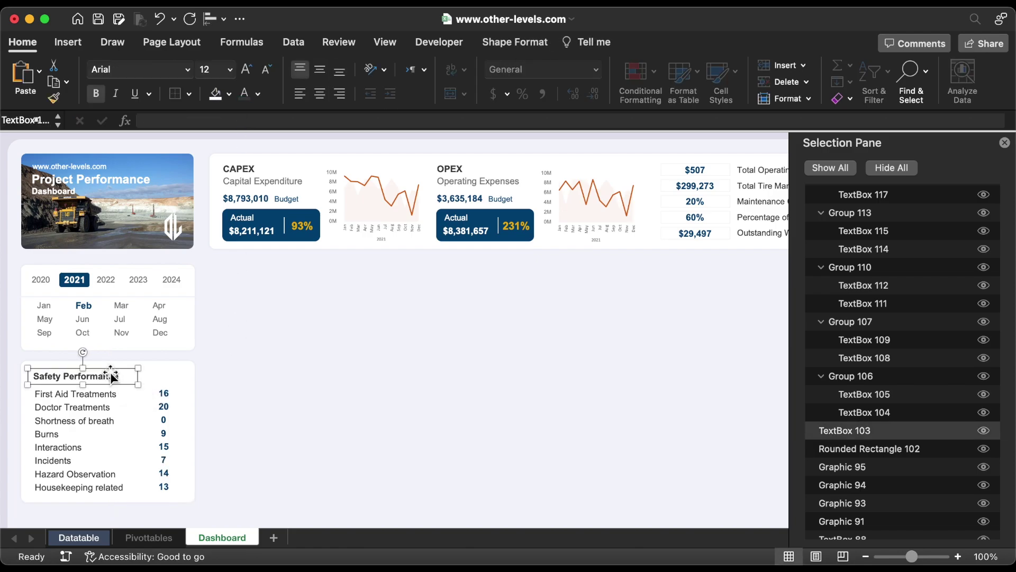
key(Escape)
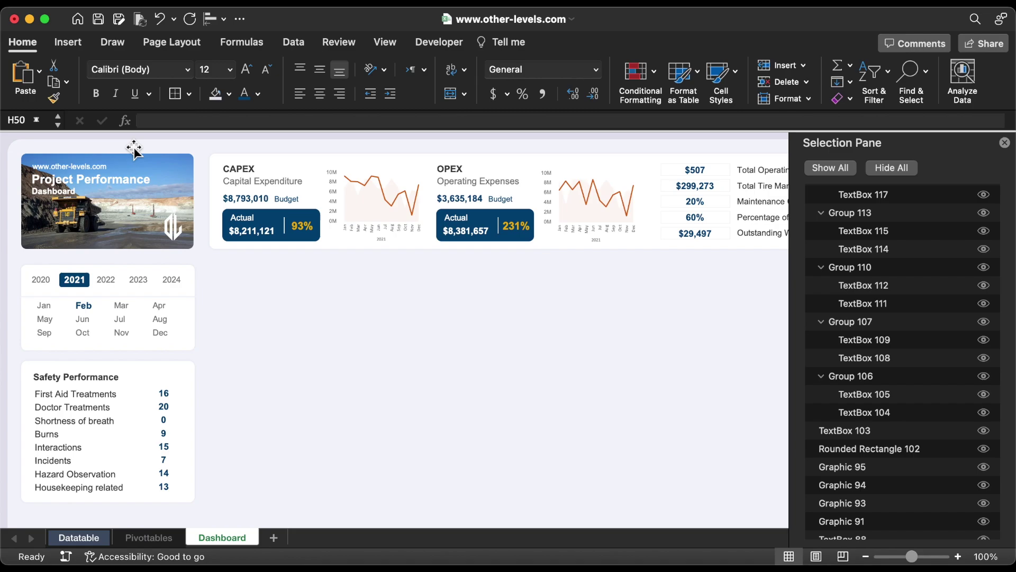
Insert the outlined shield-with-checkmark icon from the stock icons found with "safe", and close the side panes.
click(69, 42)
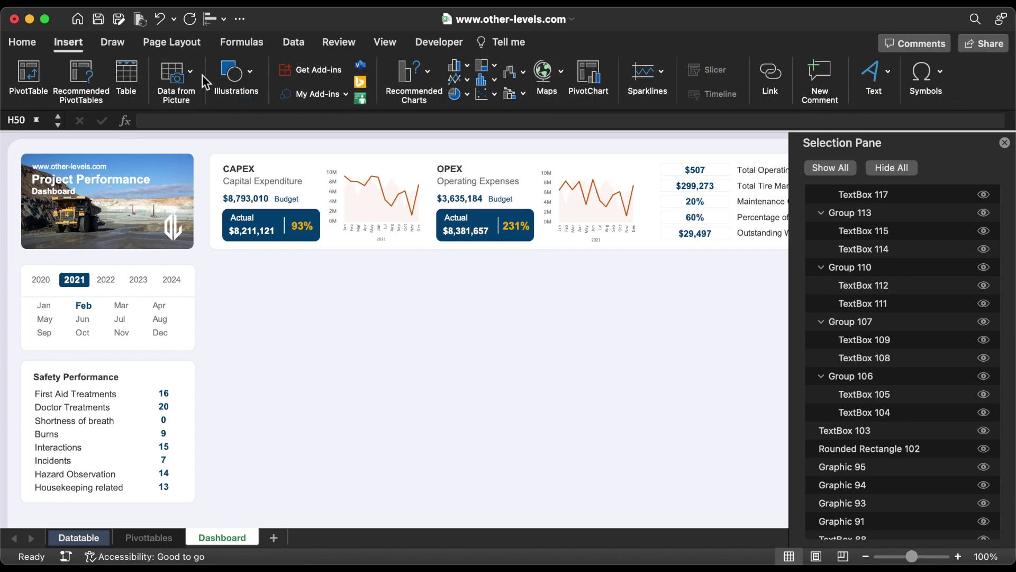
click(228, 79)
click(212, 121)
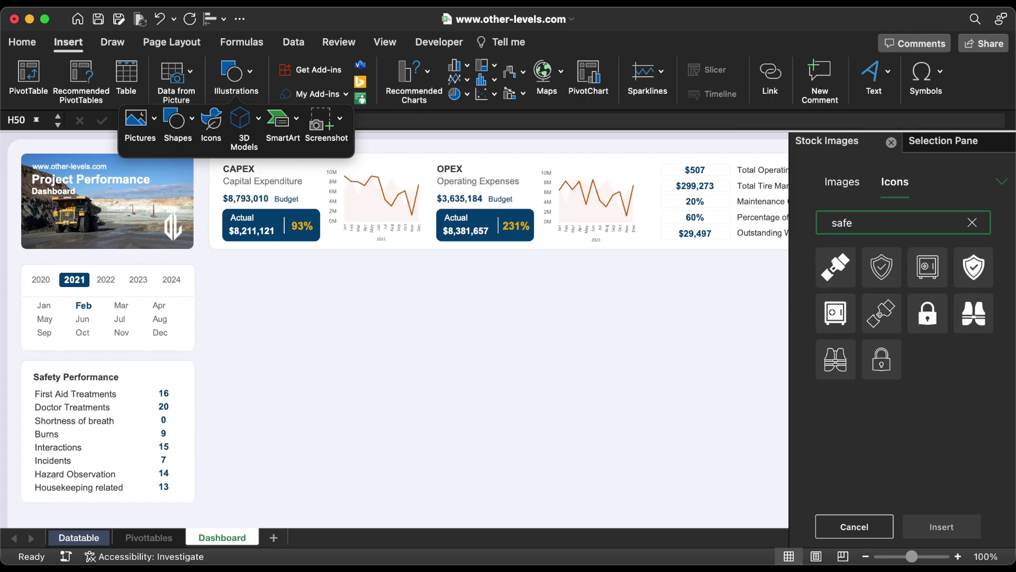
click(882, 267)
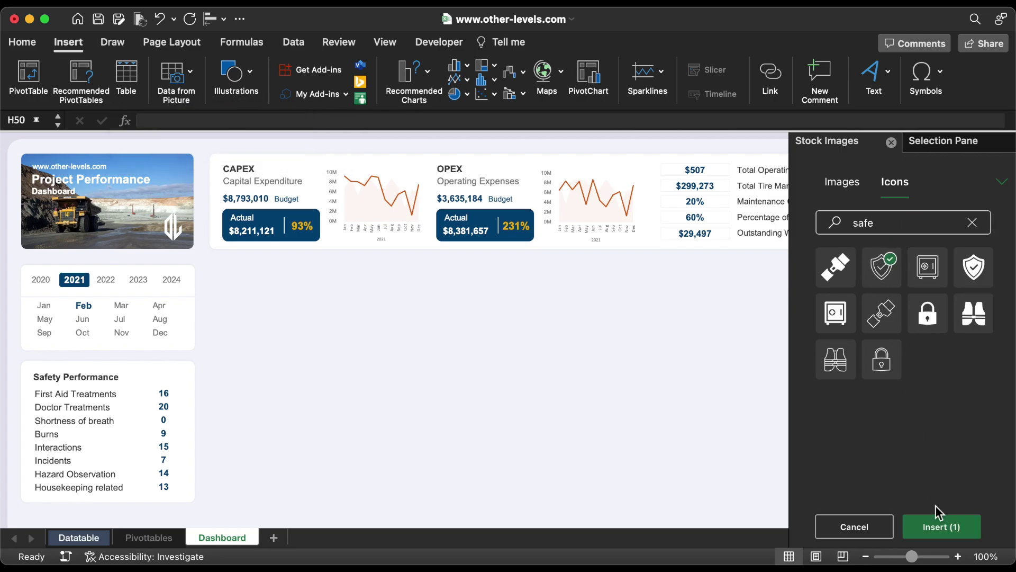
click(939, 522)
click(891, 142)
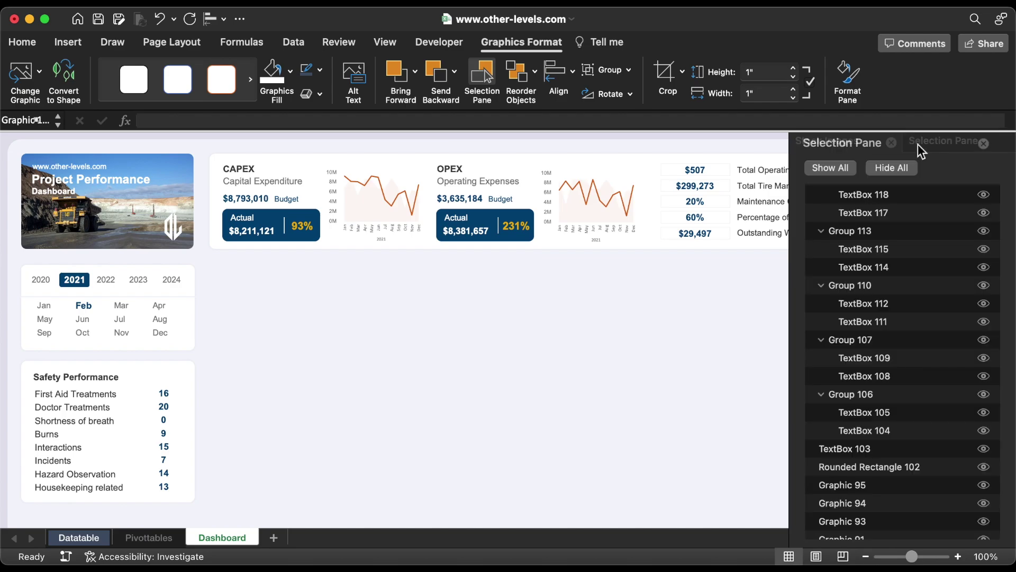
click(1005, 143)
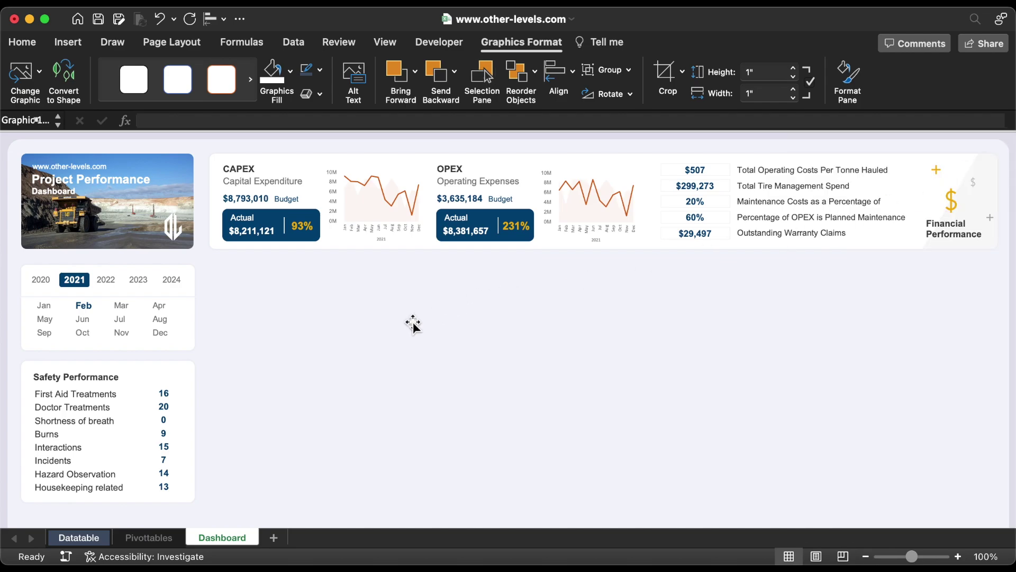
Move the shield icon to the upper-right corner of the Safety Performance card and shrink it to about 0.88".
scroll(413, 324, down, 5)
drag(374, 504, 349, 257)
scroll(349, 254, up, 4)
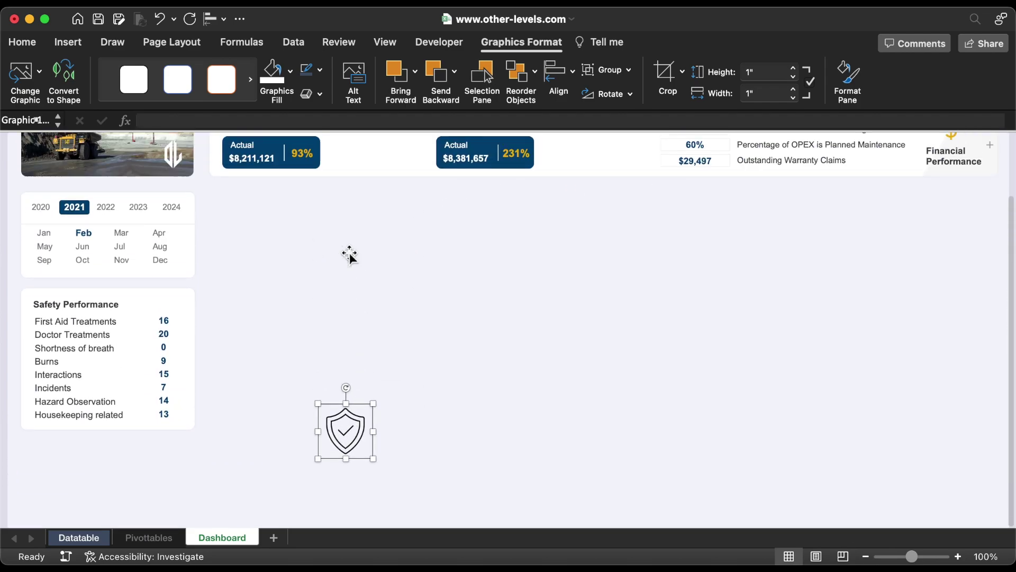
scroll(349, 256, up, 2)
drag(360, 496, 195, 385)
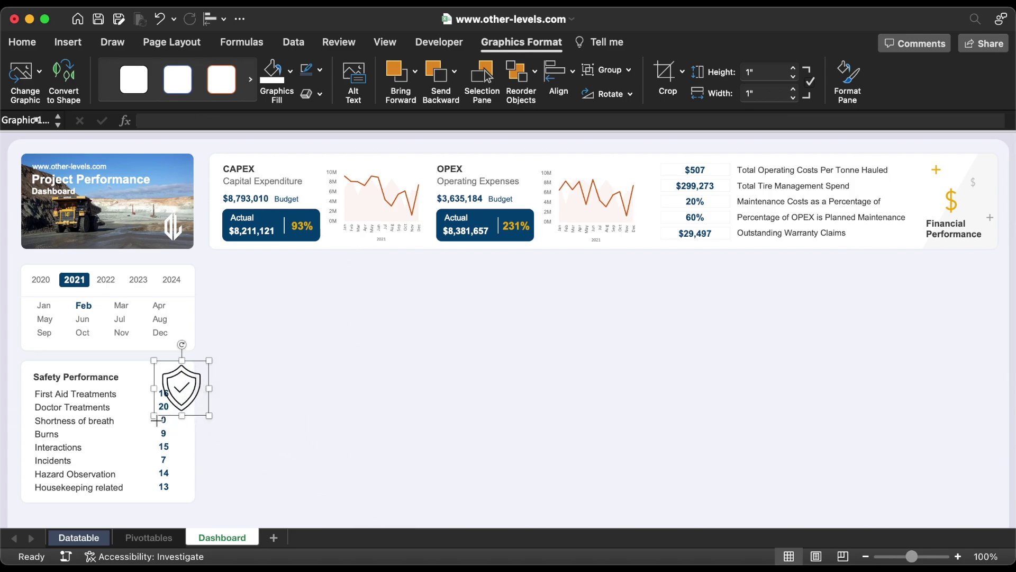
drag(155, 416, 161, 409)
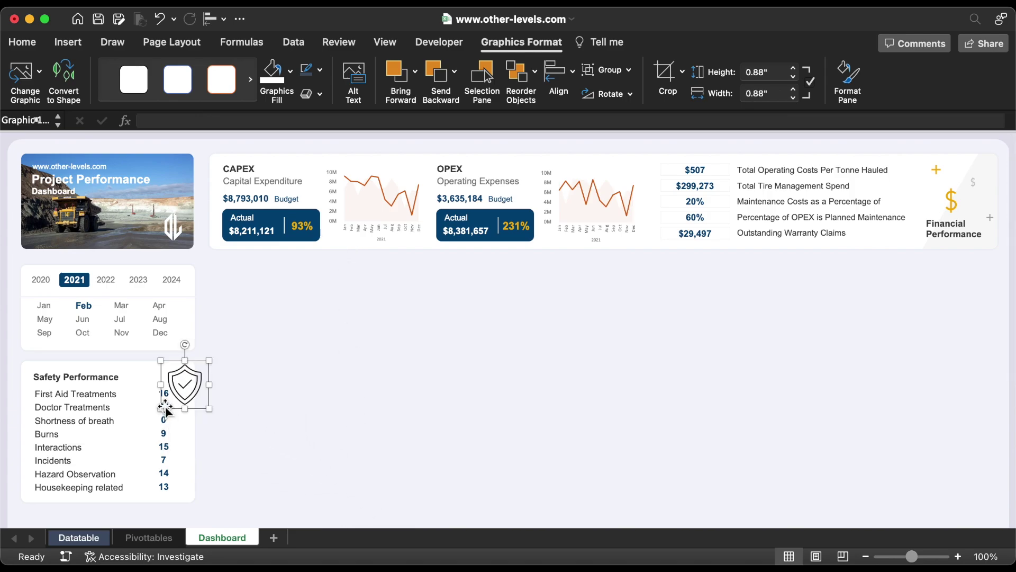
Crop the shield icon's right side to the Safety Performance card's edge and fill the icon with light grey.
click(664, 72)
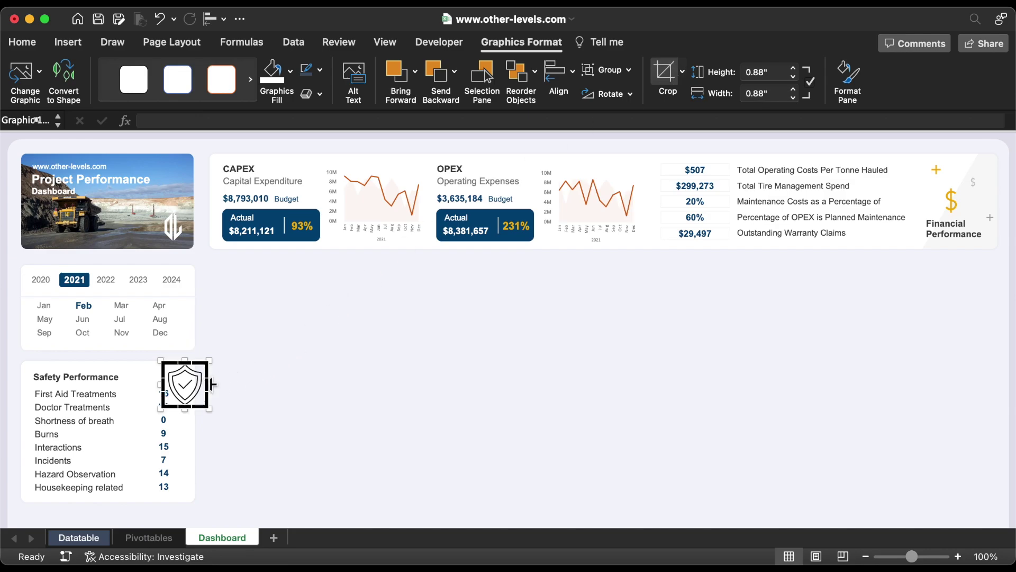
drag(210, 384, 197, 392)
click(200, 392)
click(183, 380)
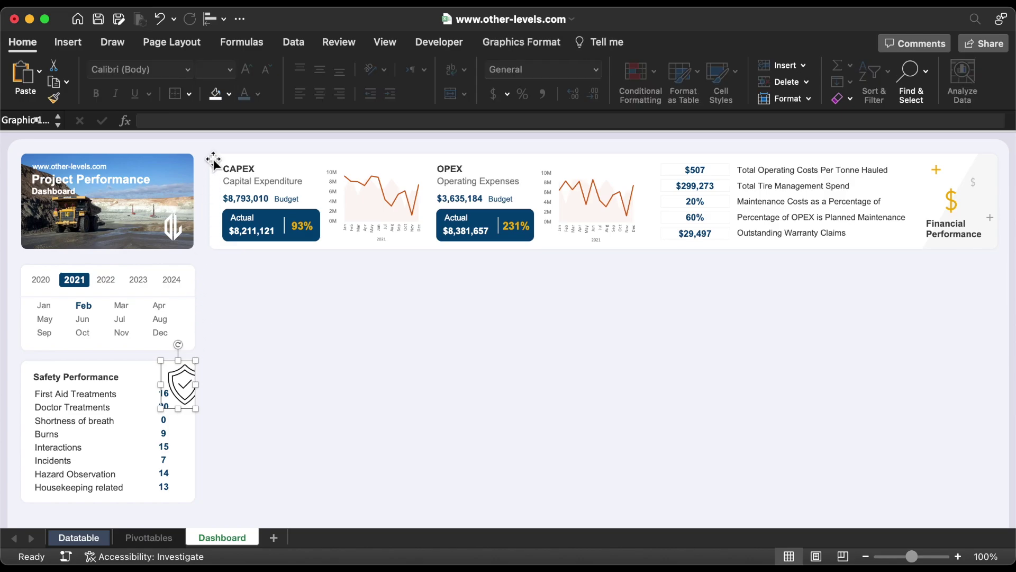
click(228, 95)
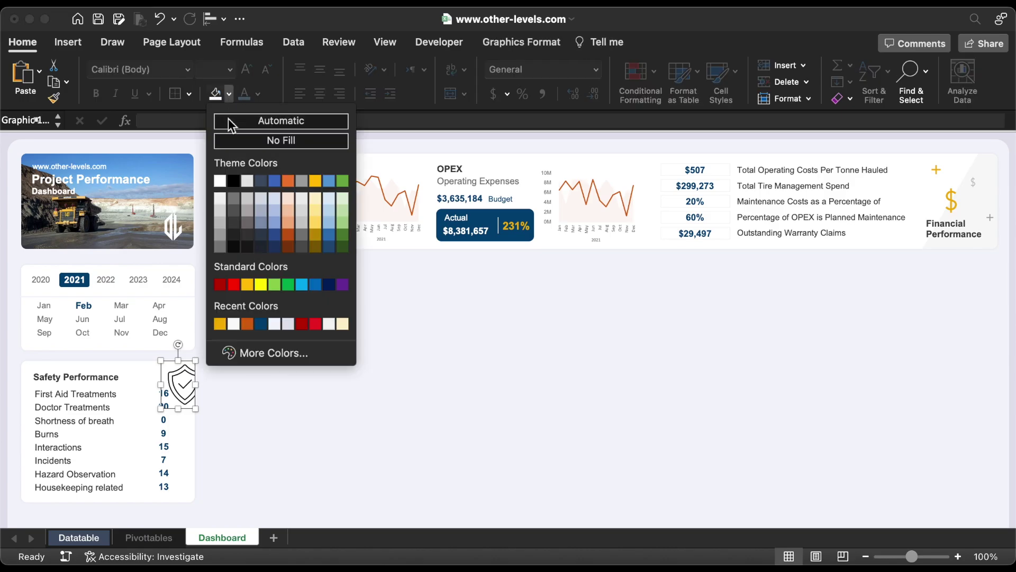
click(219, 192)
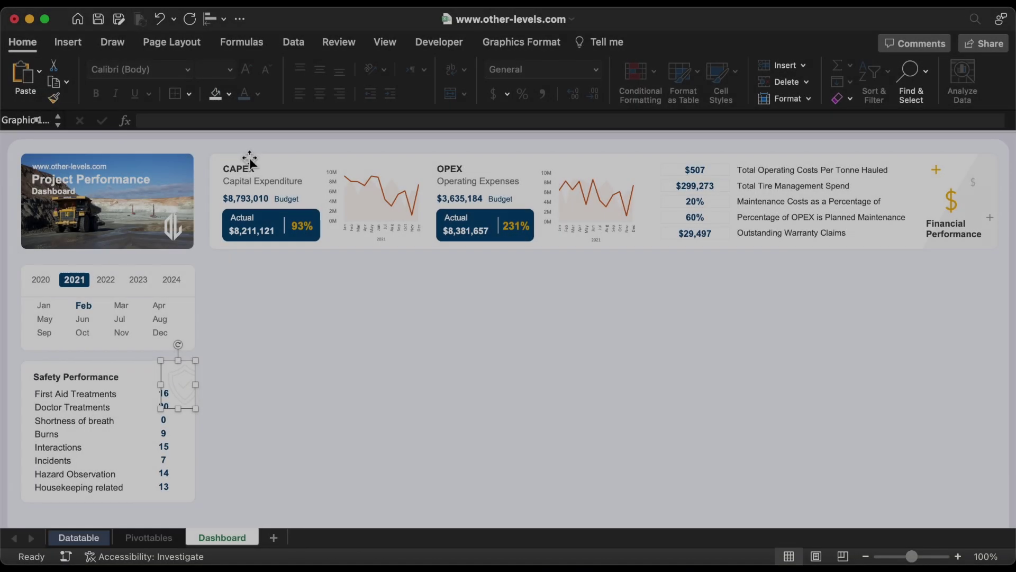
Duplicate the Financial Performance background strip below it, align its top with the date filter card, and fill it white.
click(249, 159)
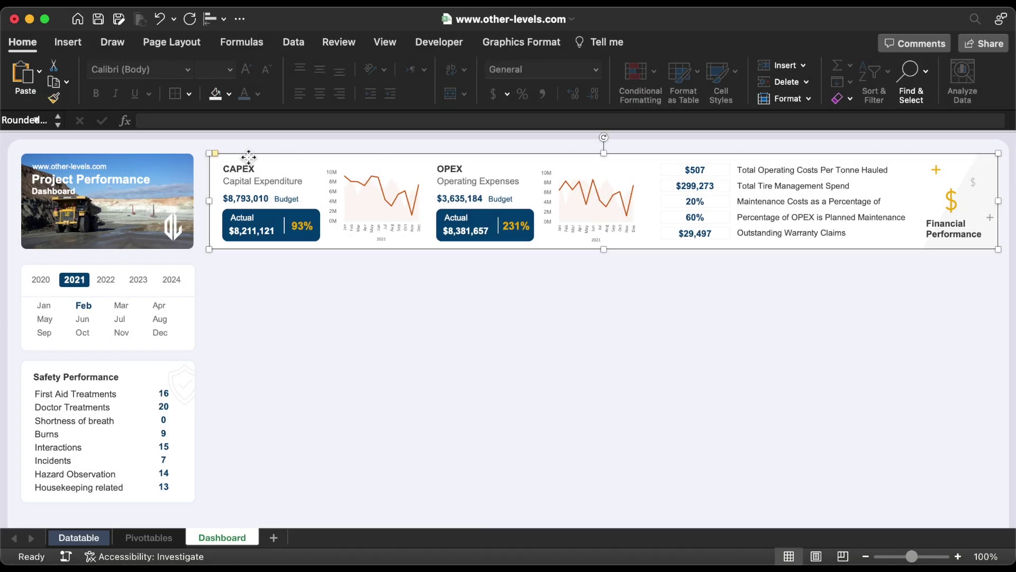
drag(249, 157, 247, 275)
shift+click(182, 270)
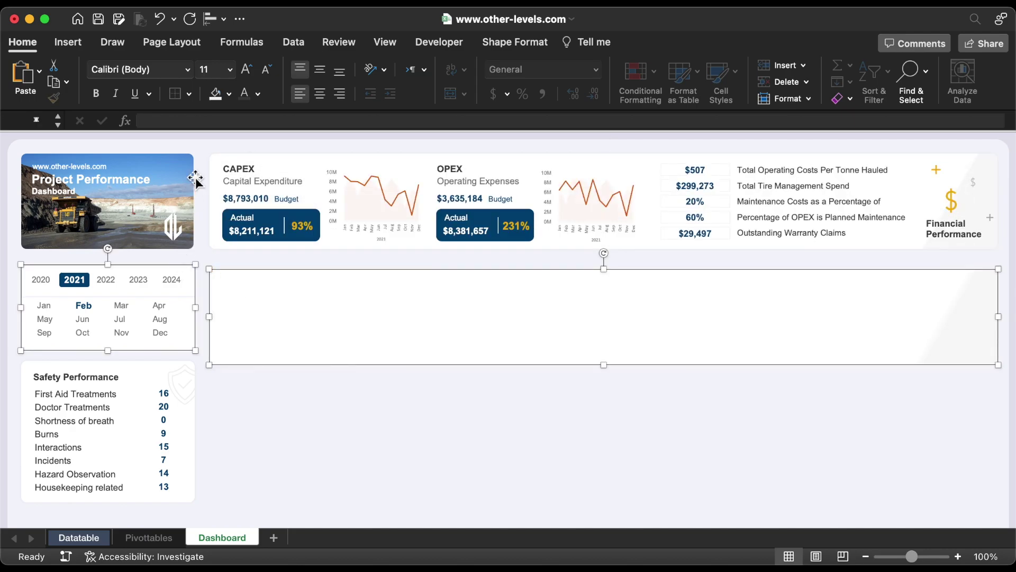
click(209, 21)
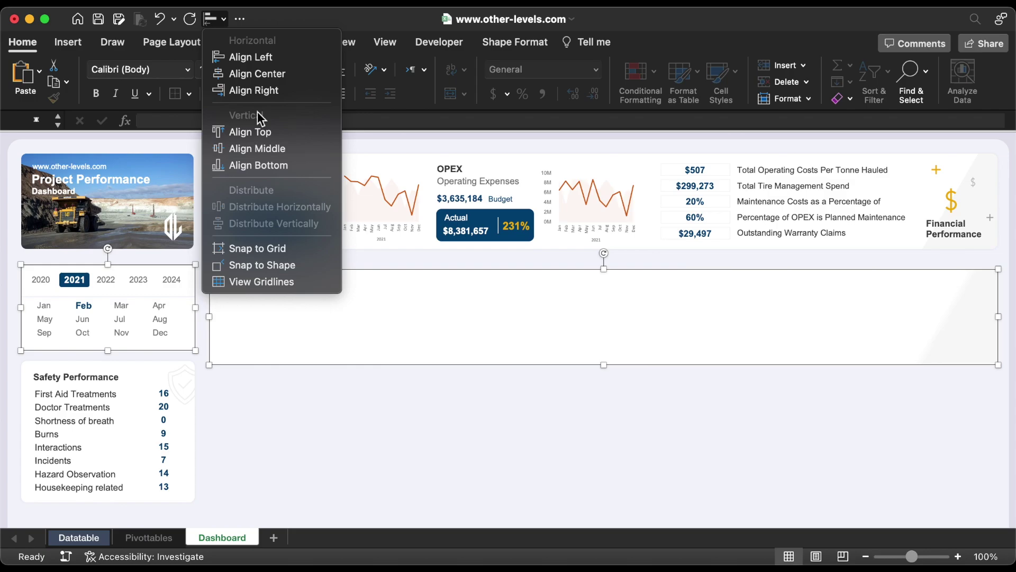
click(260, 130)
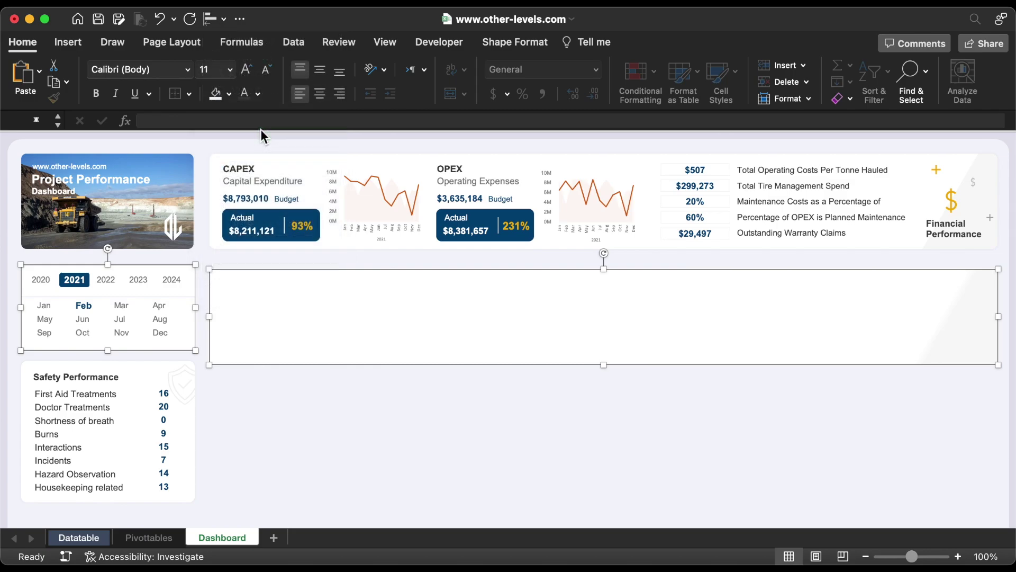
click(229, 94)
click(221, 181)
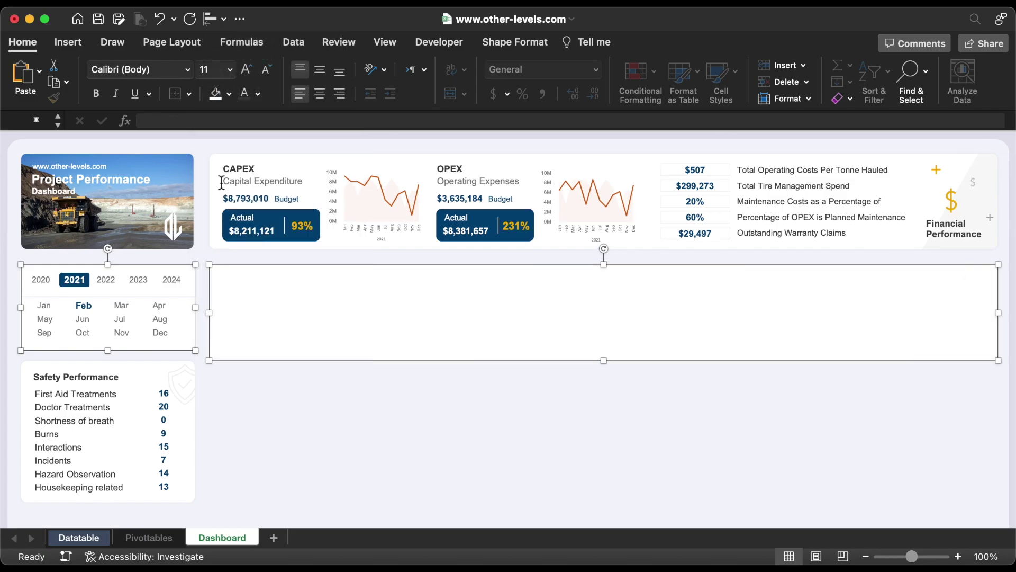
shift+click(178, 266)
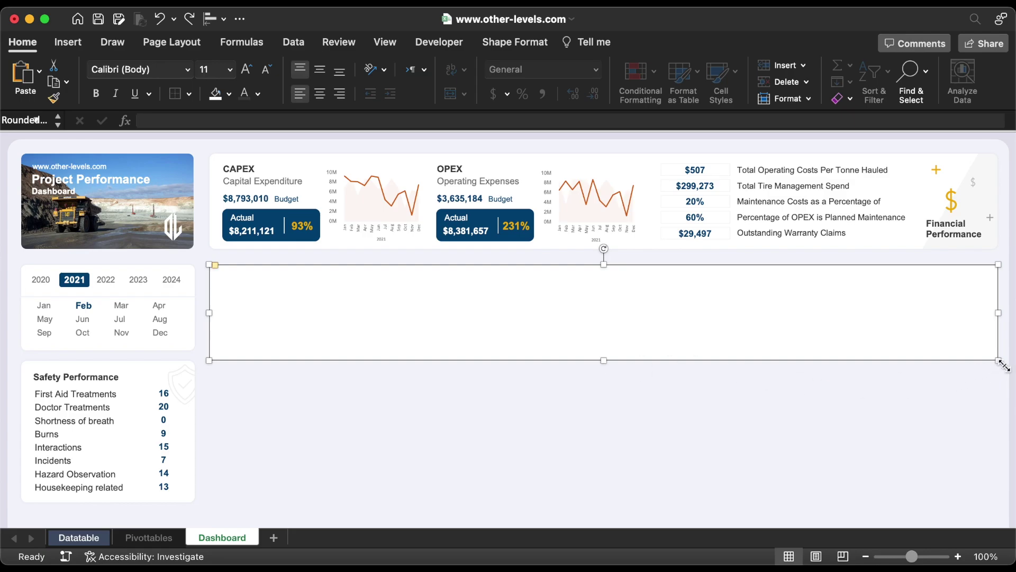
Resize the white strip into a narrow card reaching the Safety Performance card's bottom edge, and reduce its corner rounding.
drag(1002, 364, 419, 500)
drag(318, 509, 317, 503)
drag(222, 265, 214, 266)
Copy the Safety Performance title to the top of the new card and change its text to "MMT Control Systems".
click(107, 375)
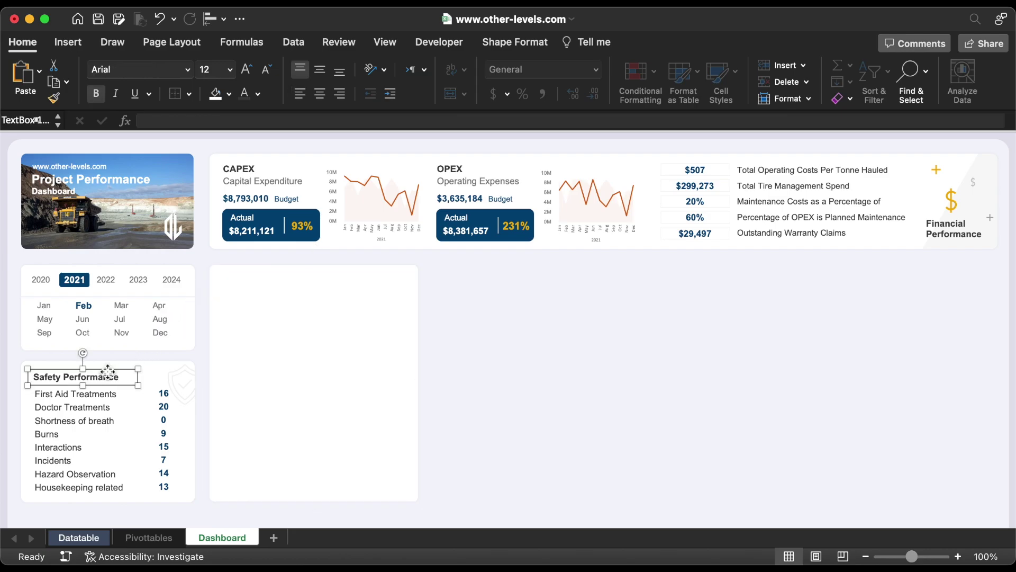
drag(106, 375, 286, 289)
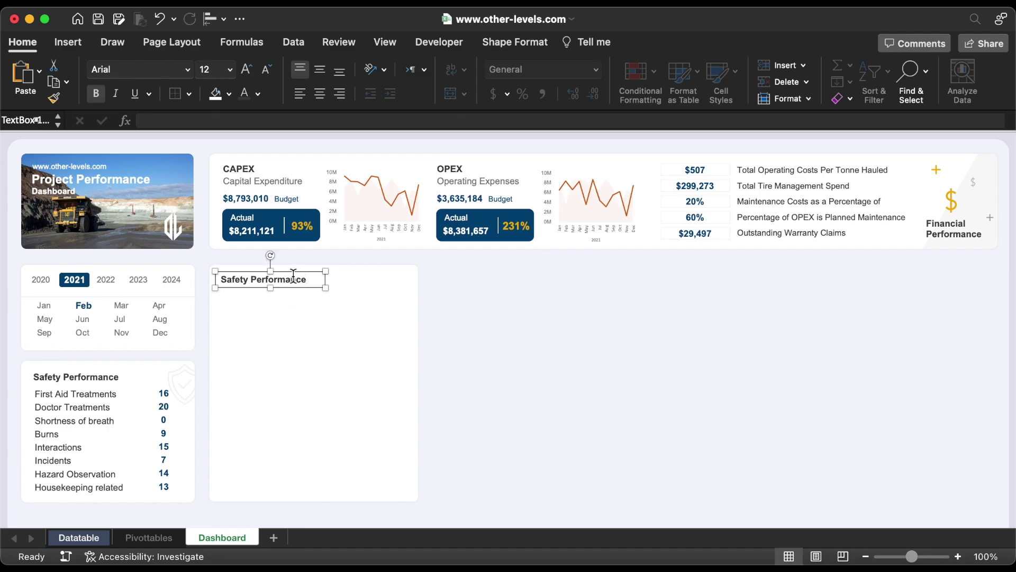
triple_click(294, 276)
text(MMT Control Systems)
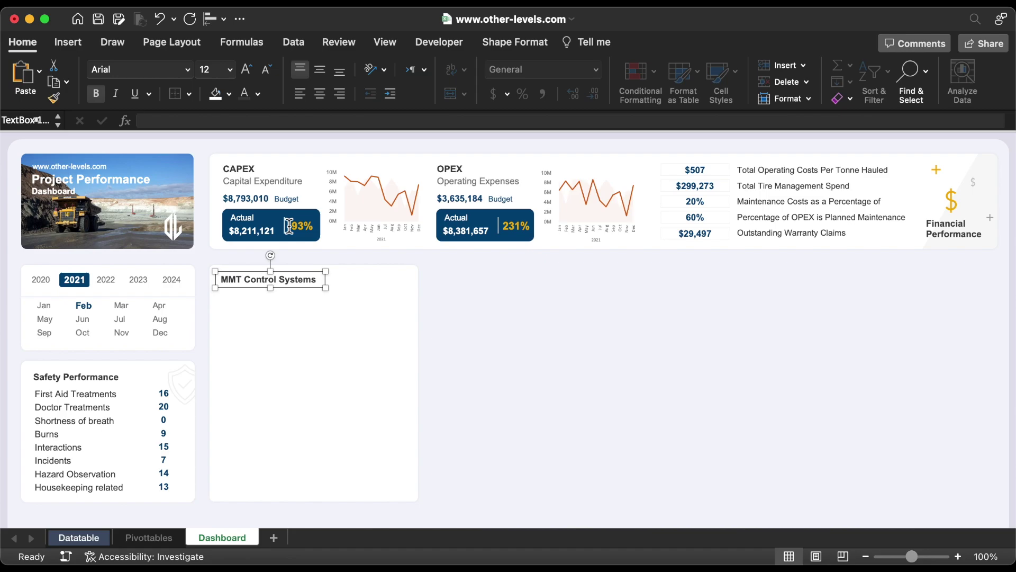
Copy the navy rounded box from the CAPEX group to beneath the MMT Control Systems title and fill it with F7F7FA.
click(289, 214)
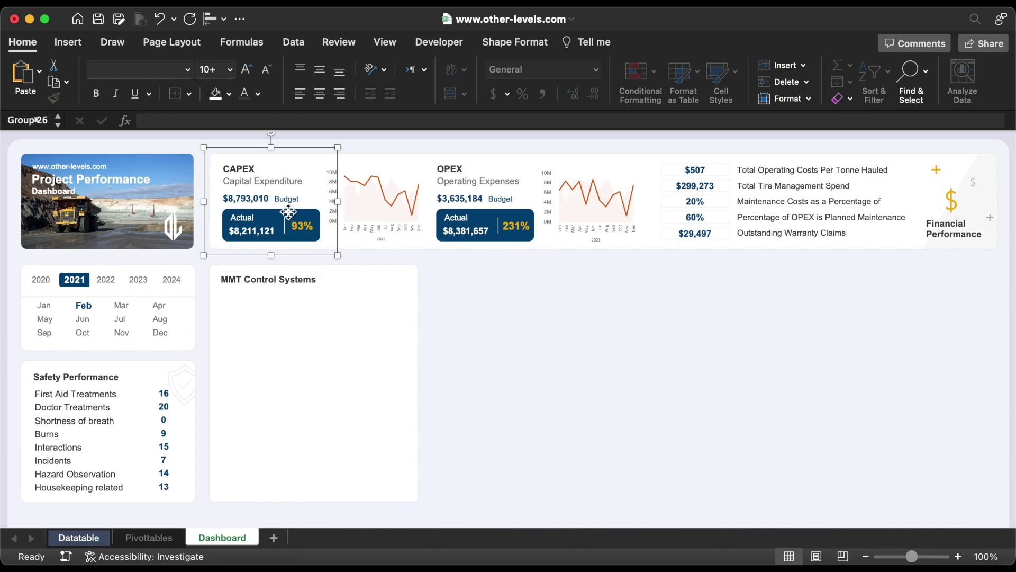
click(290, 214)
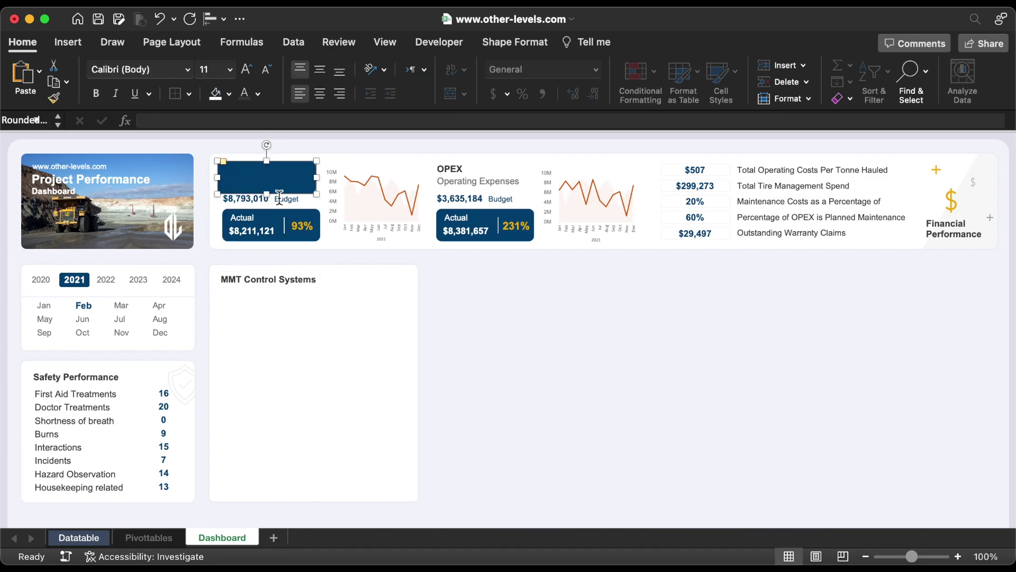
drag(289, 213, 279, 320)
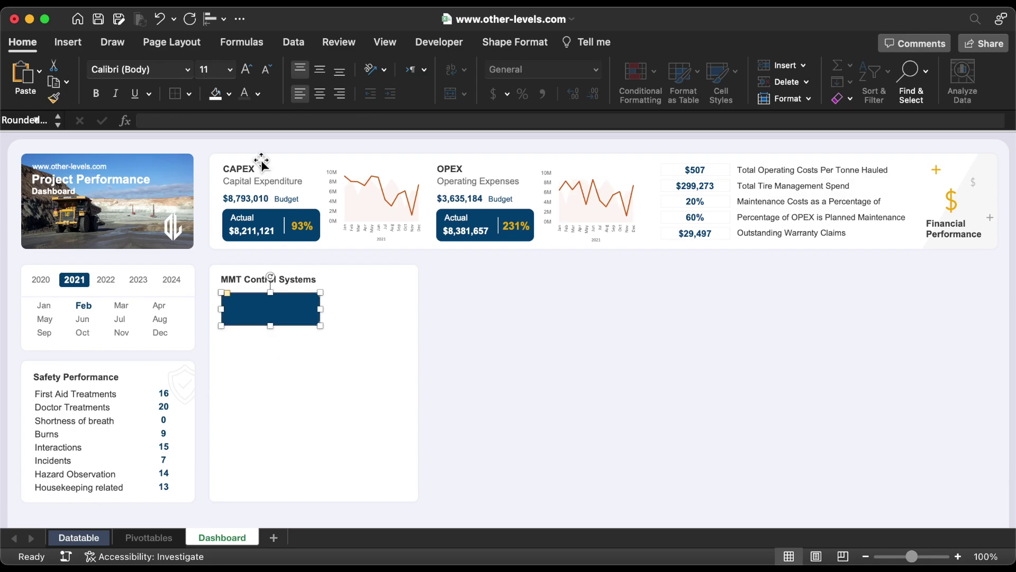
click(230, 93)
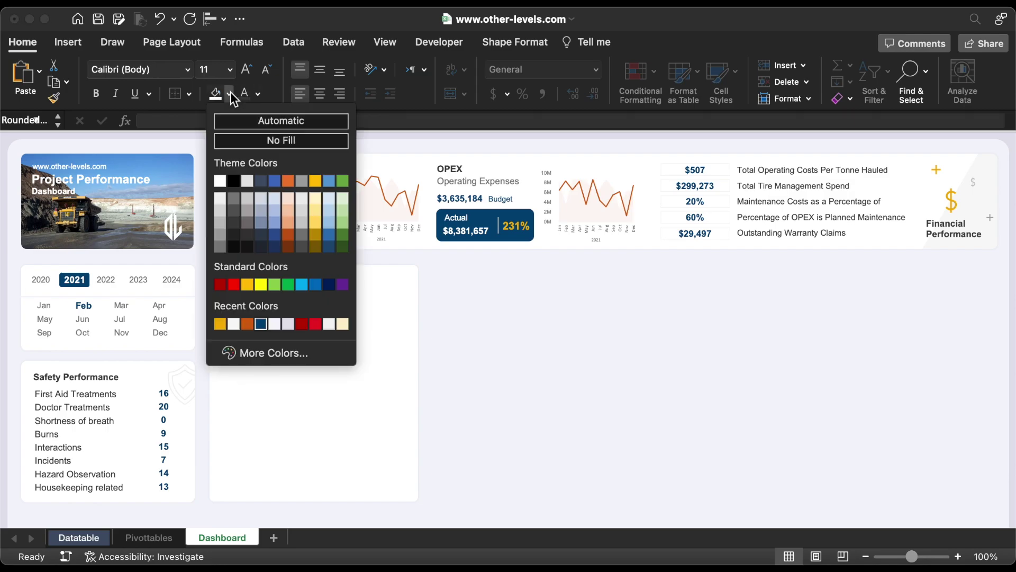
click(260, 355)
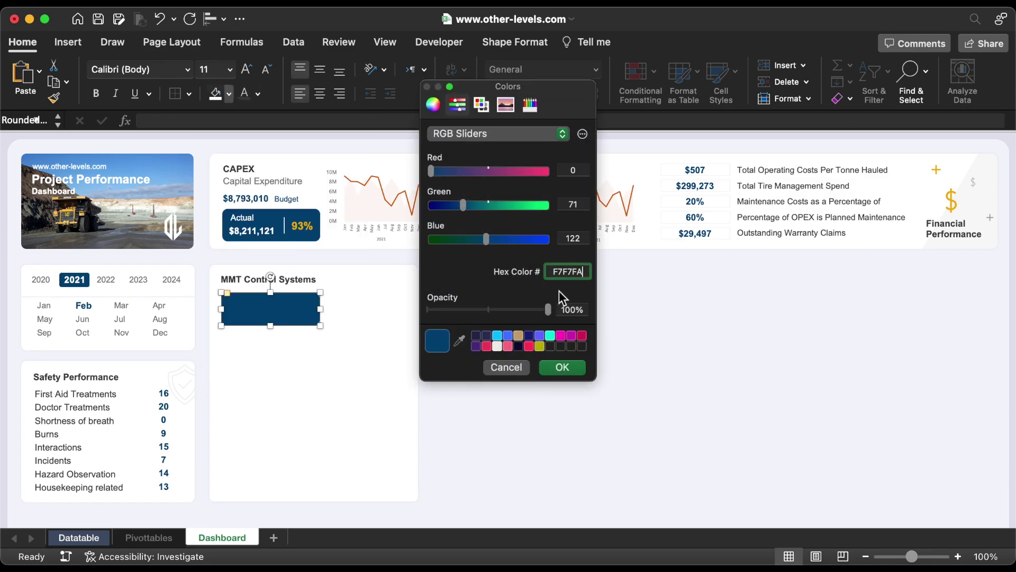
click(562, 366)
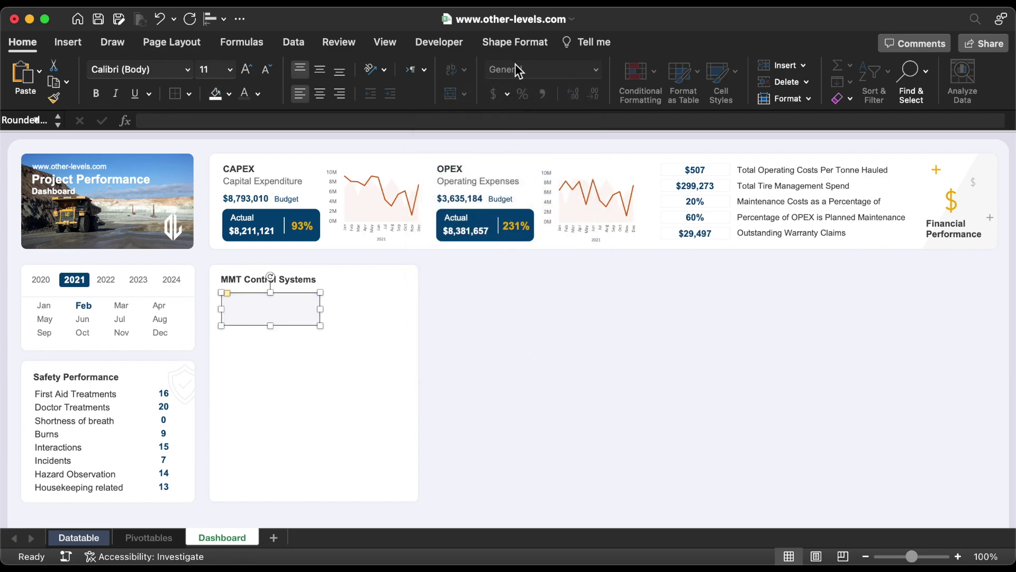
Set the light rounded tile's height to 1.13" and its width to 1.65".
click(516, 44)
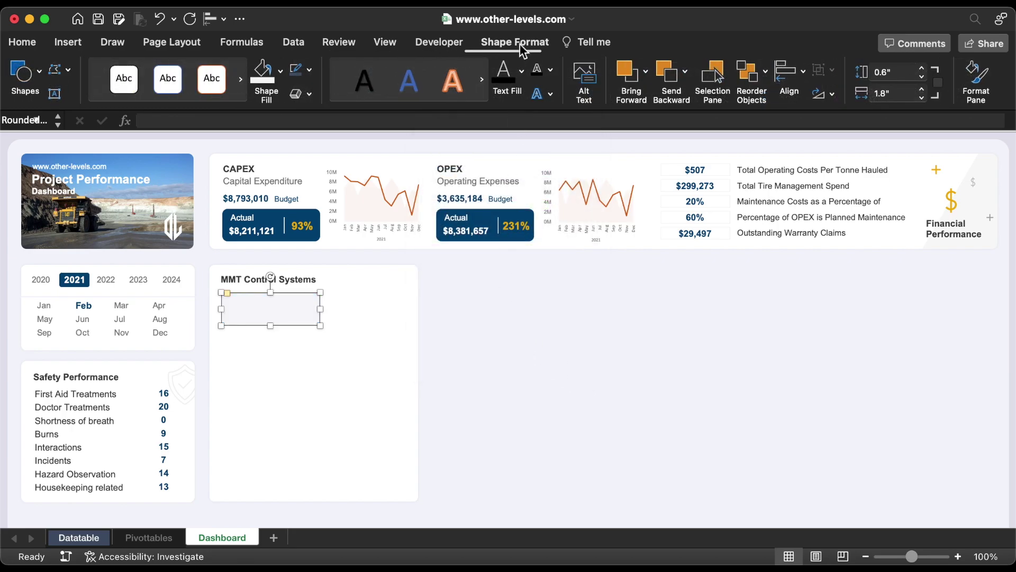
click(923, 69)
click(923, 69)
click(923, 69)
click(922, 70)
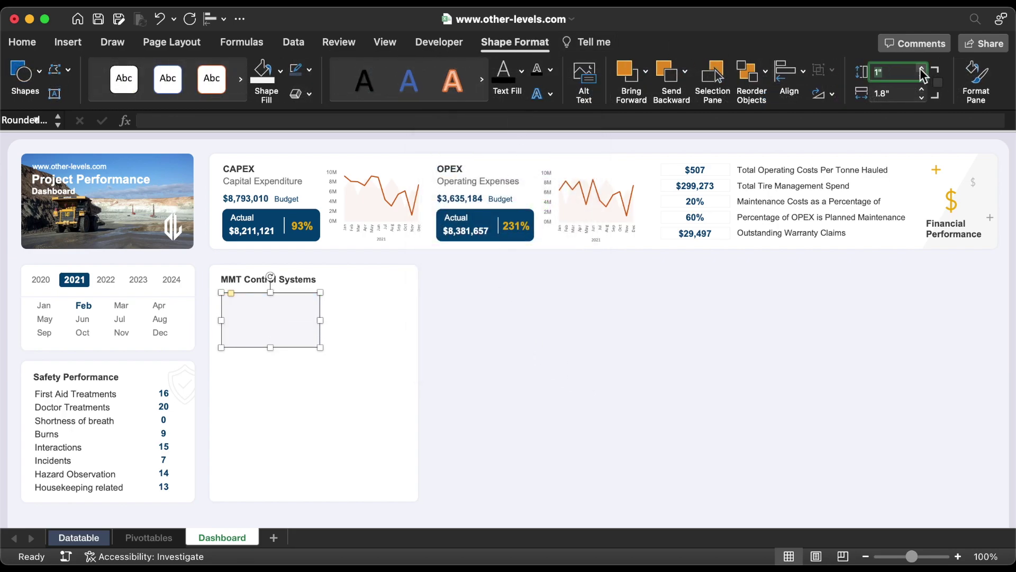
click(883, 72)
text(3)
key(Return)
click(885, 94)
text(1.65)
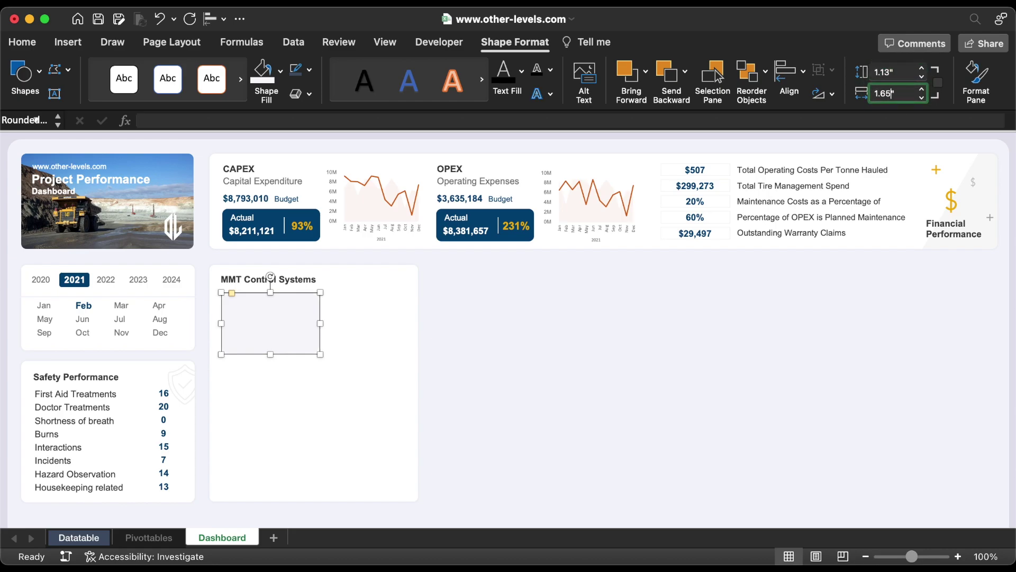
key(Return)
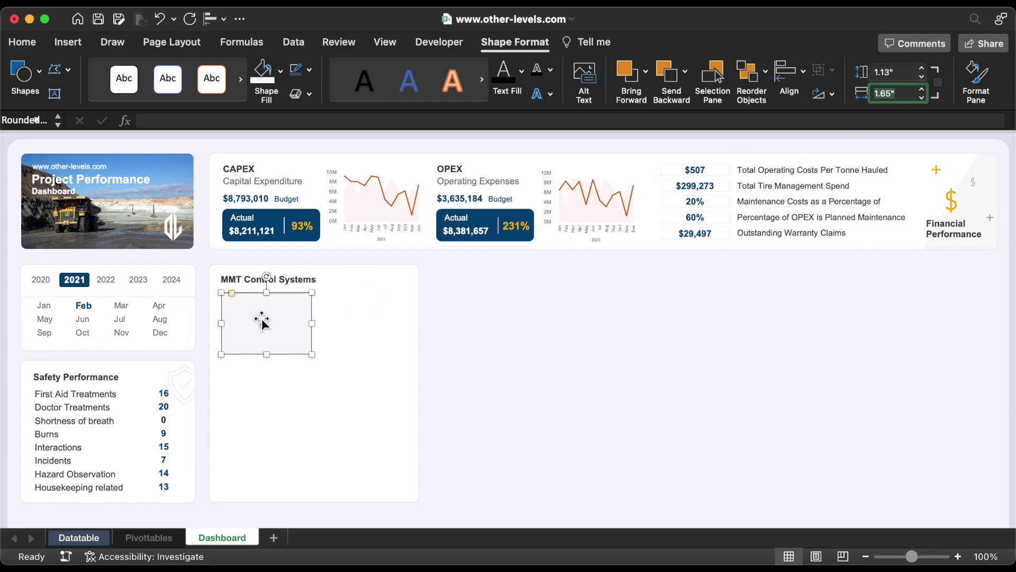
Duplicate the tile beside the original, nudge both tiles slightly left, and group them as a pair.
alt+drag(261, 318, 358, 326)
shift+click(285, 325)
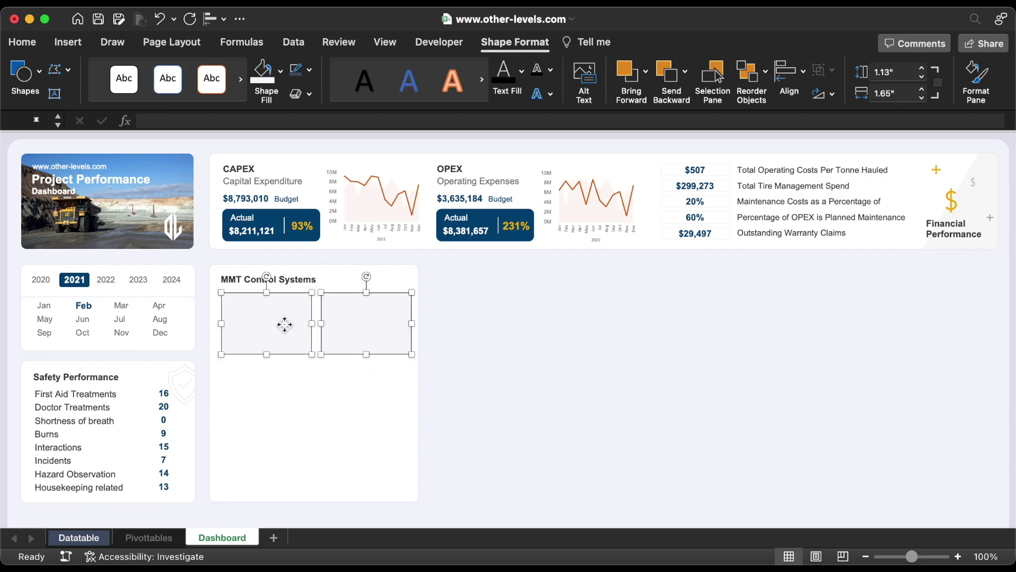
key(Left)
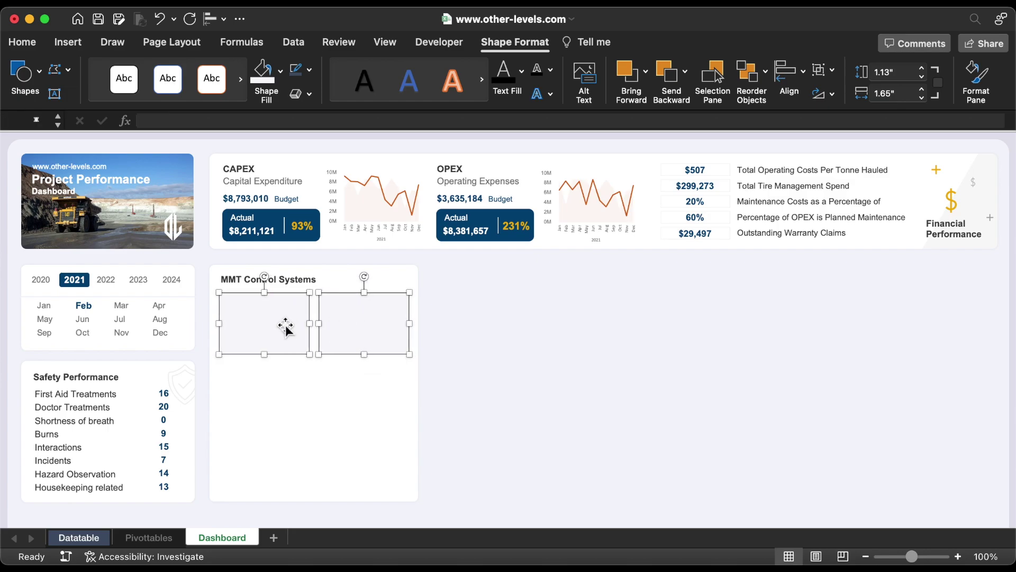
right_click(286, 327)
mouse_move(426, 358)
click(474, 361)
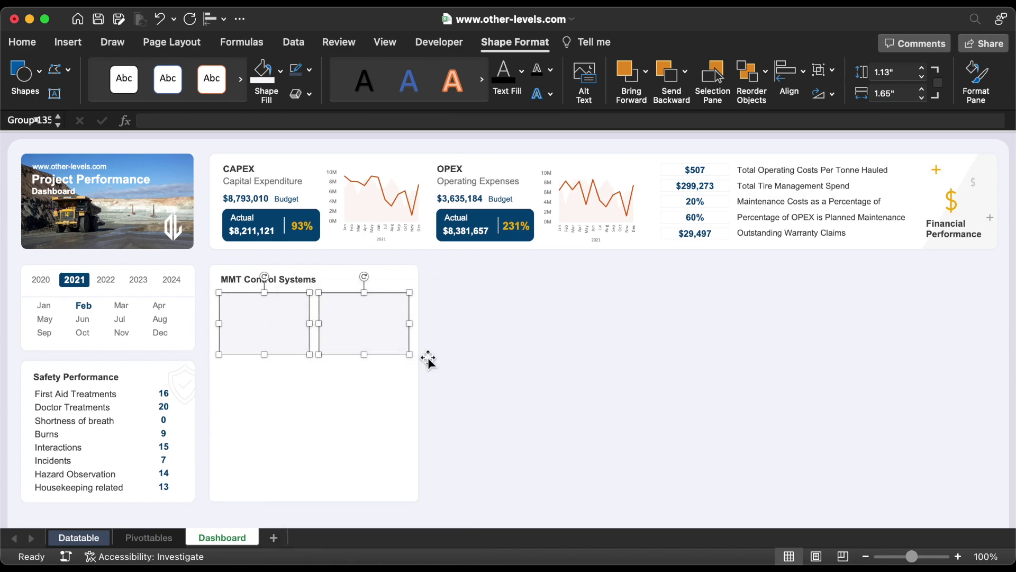
Duplicate the tile pair into two more rows down the card and distribute the three rows vertically.
click(263, 320)
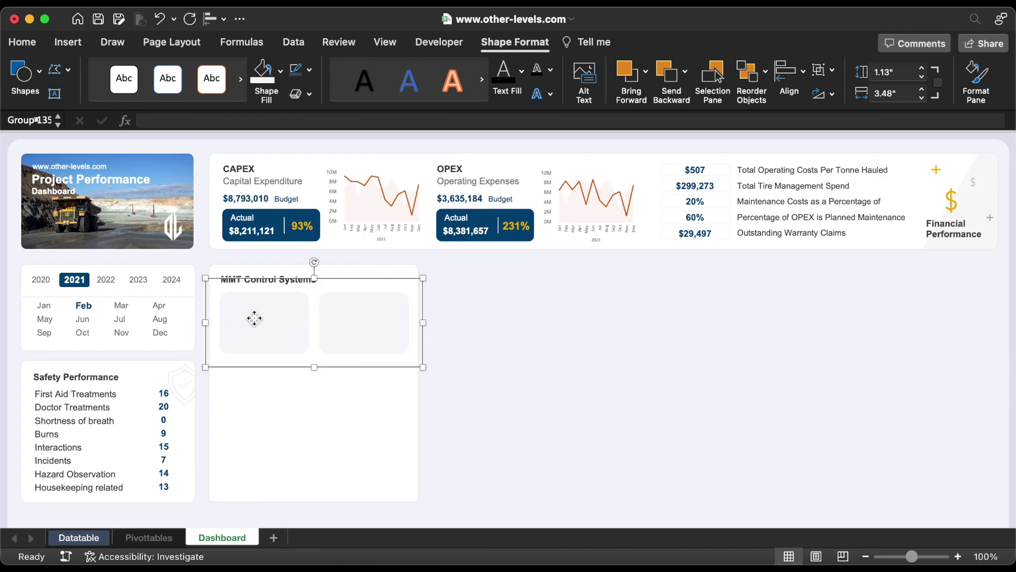
drag(254, 320, 258, 456)
shift+click(256, 395)
shift+click(254, 330)
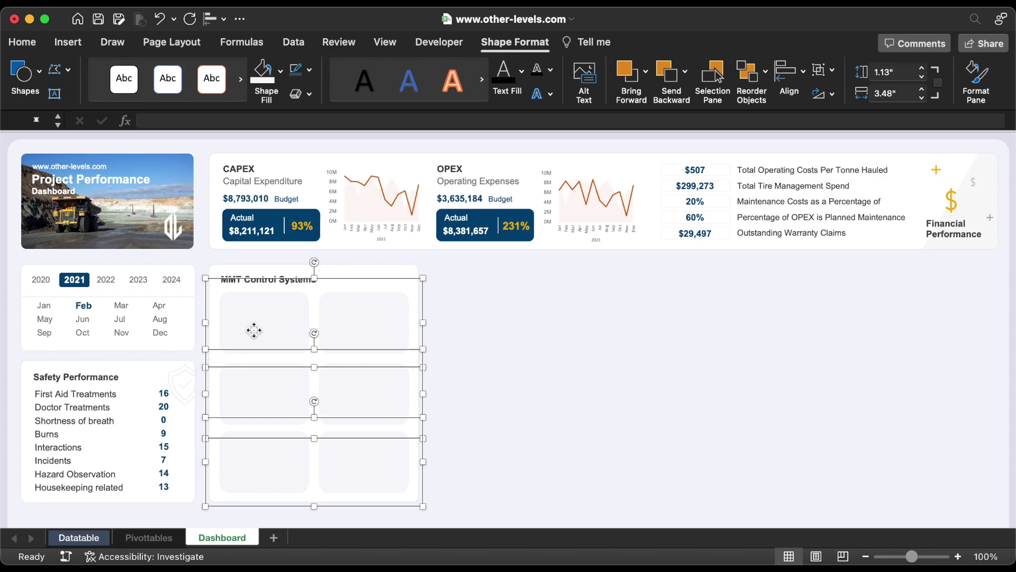
click(221, 19)
click(237, 222)
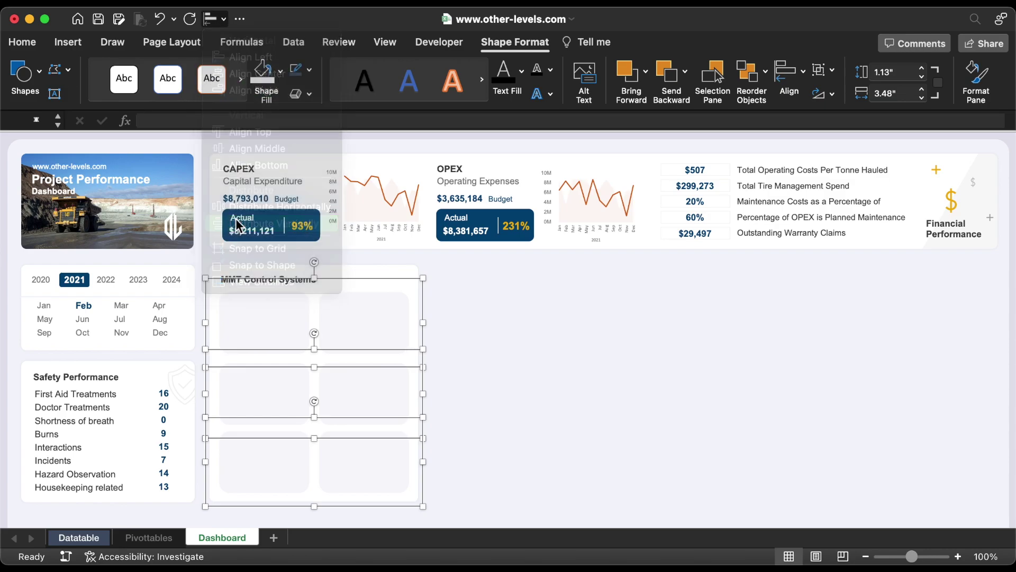
Group the three rows of tiles into a single object.
right_click(254, 332)
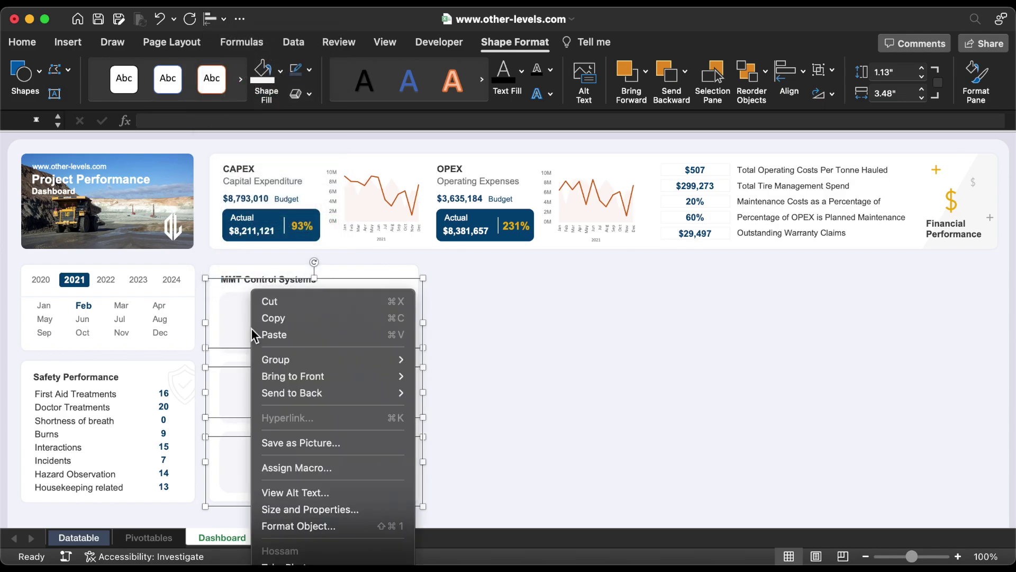
mouse_move(293, 360)
click(431, 358)
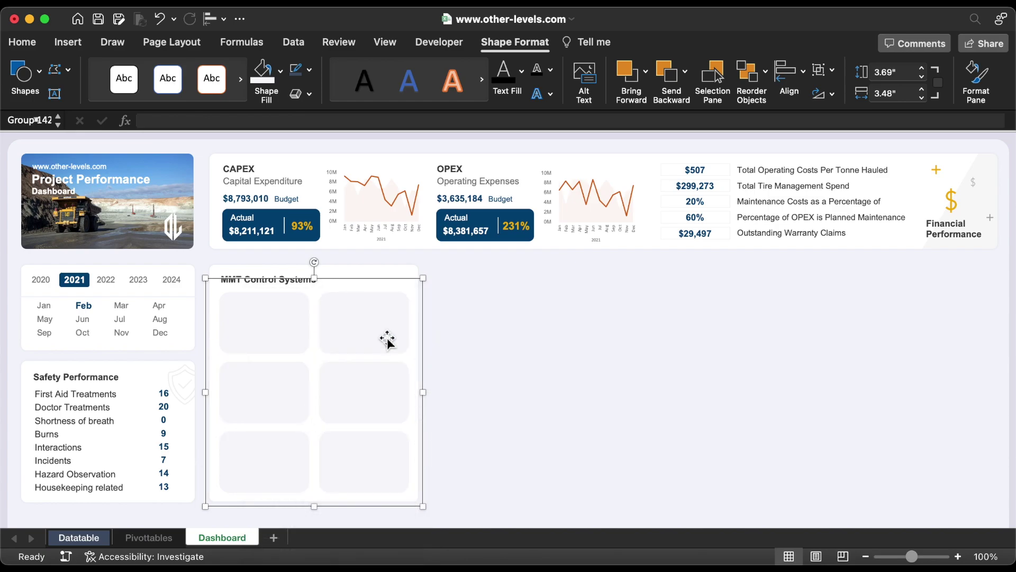
Copy the MMT Control Systems title onto the first tile and link its text to Pivottables cell F34.
click(287, 276)
drag(285, 272, 287, 318)
triple_click(283, 307)
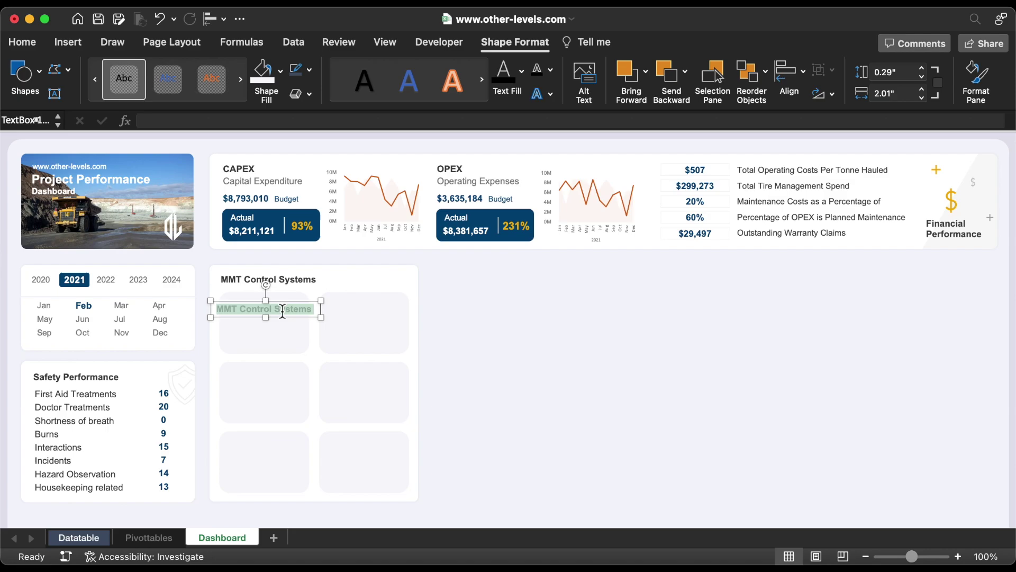
key(BackSpace)
click(261, 122)
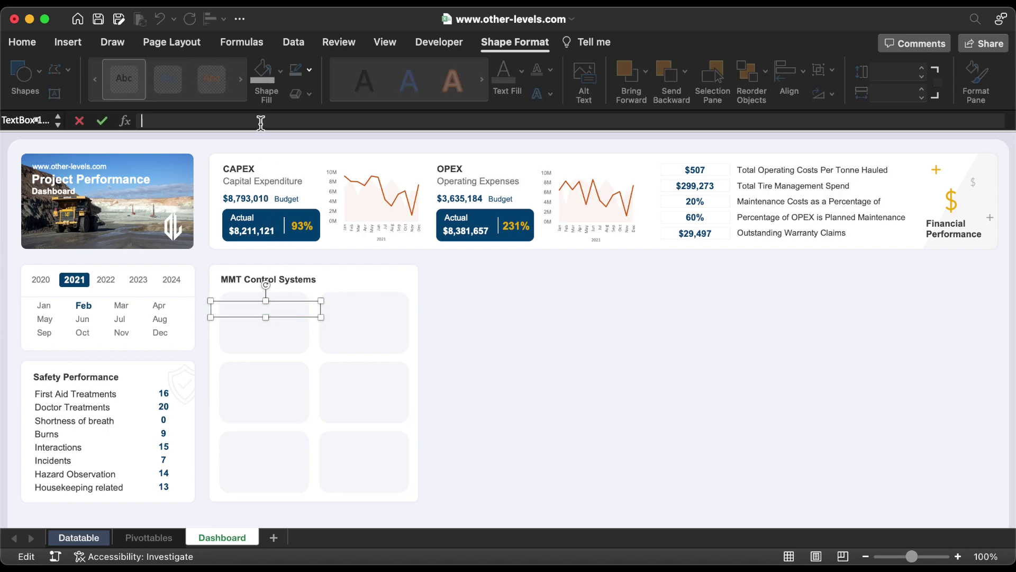
text(=)
click(150, 537)
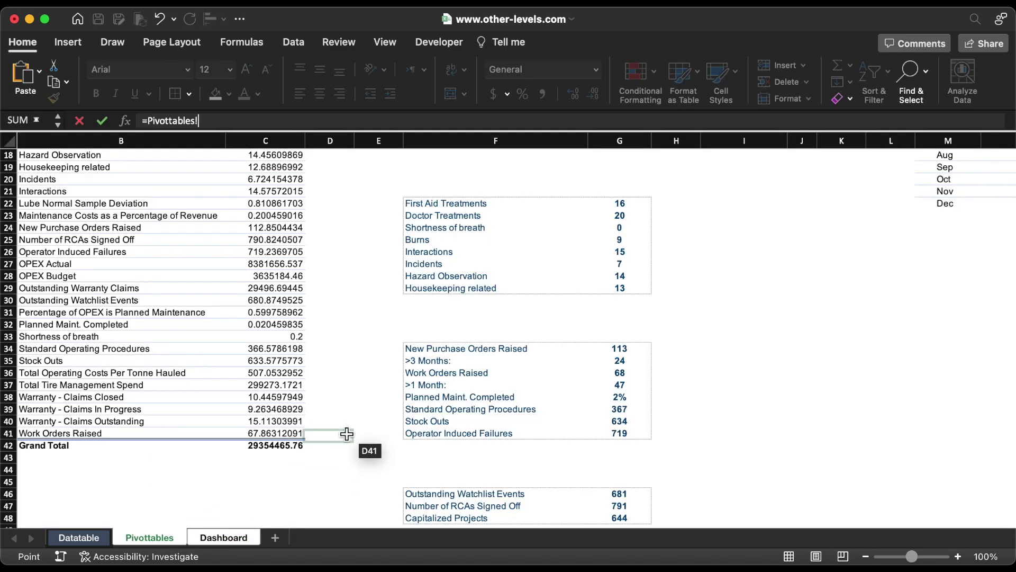
click(455, 351)
key(Return)
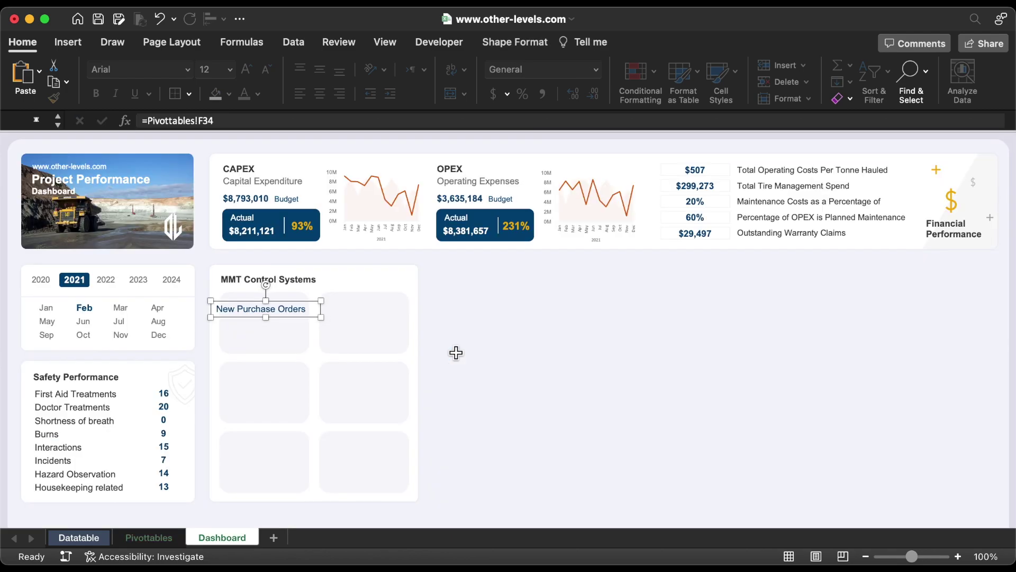
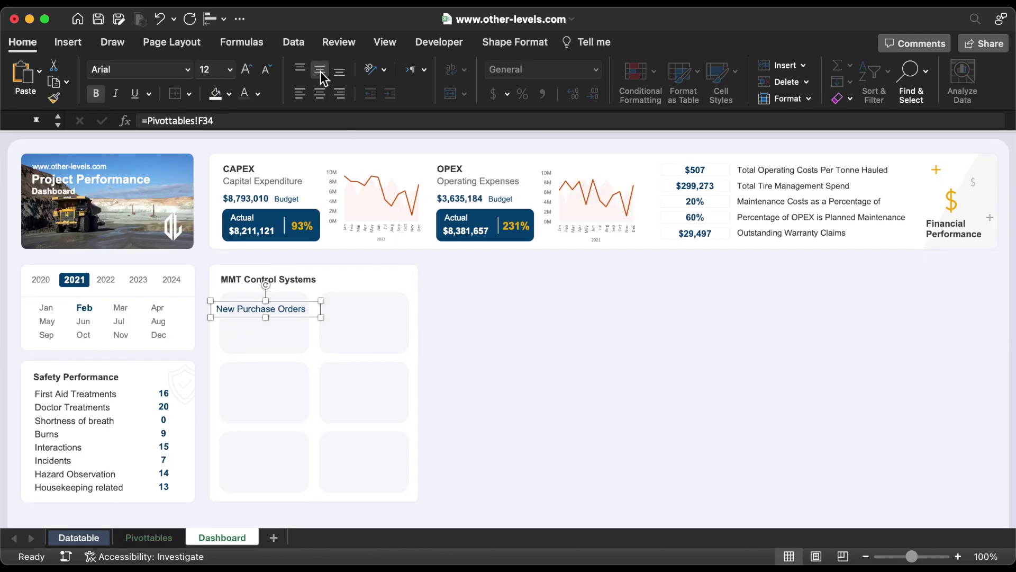
Center the New Purchase Orders label's text, recolor it dark grey, and reduce its font size to 11.
click(321, 97)
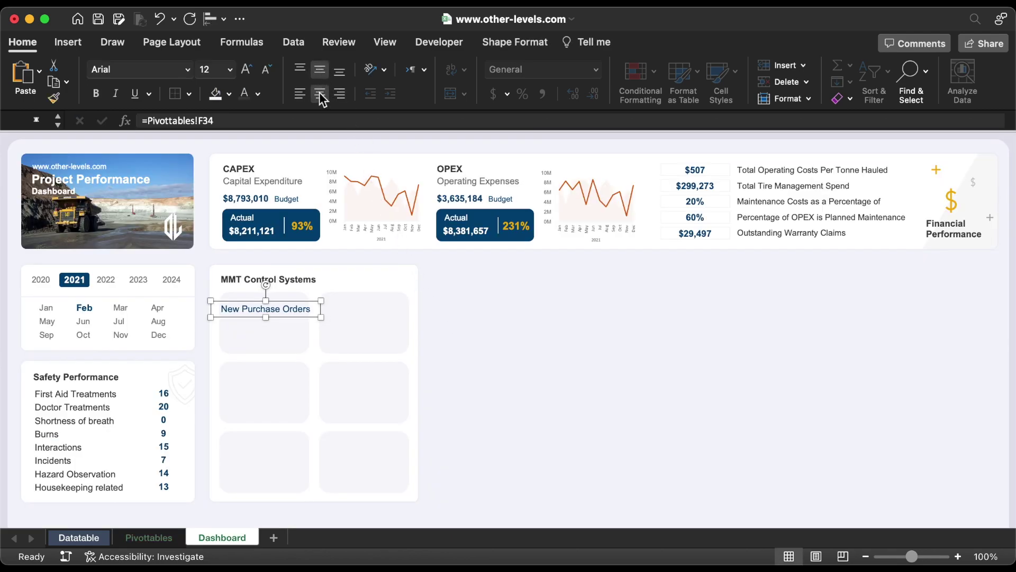
click(259, 93)
click(263, 203)
click(268, 71)
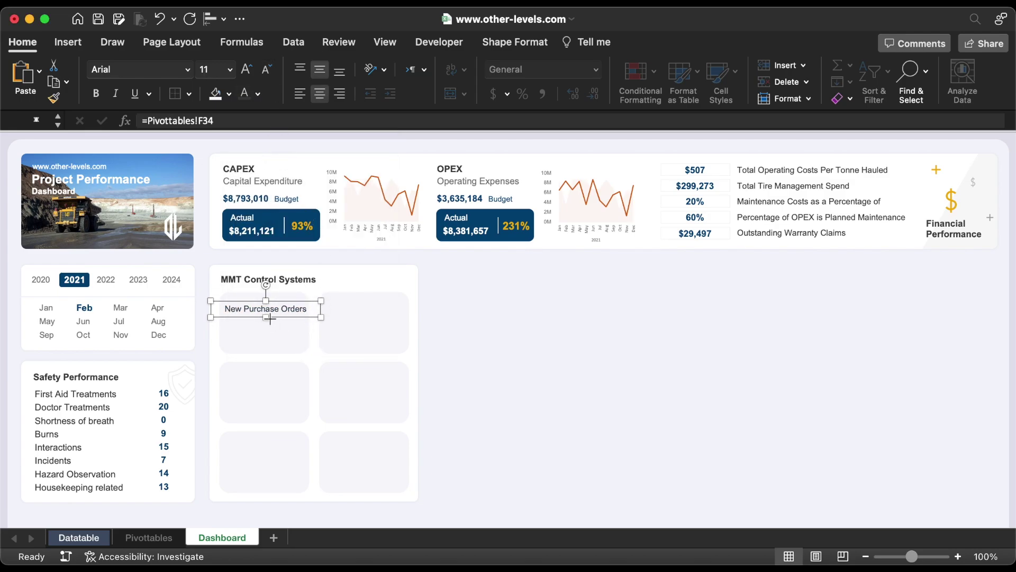
Resize the New Purchase Orders label to the tile's width with two lines of text and move it up within the first tile.
drag(270, 318, 311, 313)
key(Up)
key(Up)
key(Up)
key(Up)
key(Up)
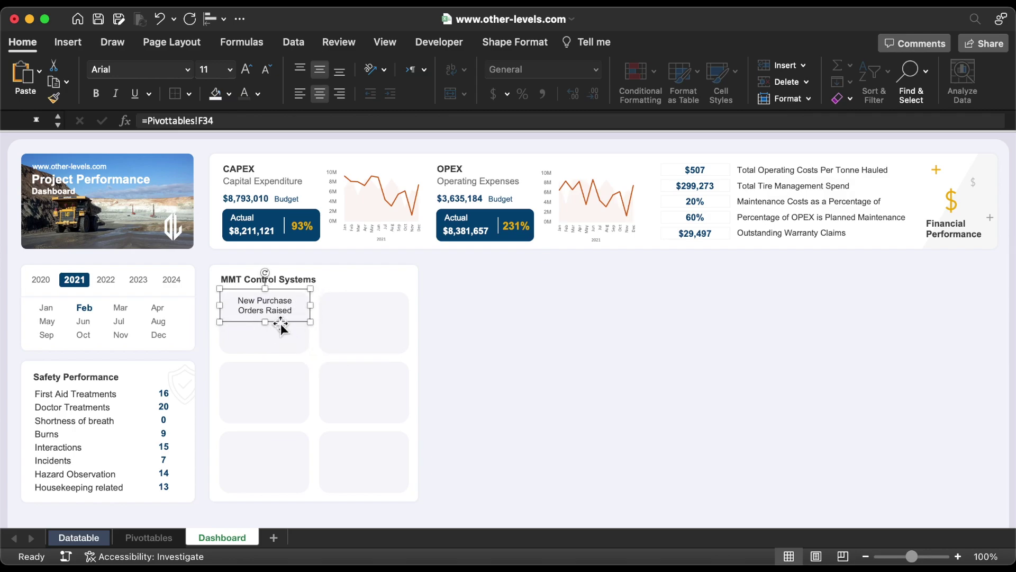
Copy the New Purchase Orders label just below itself in the first tile and link the copy to Pivottables cell G34.
drag(274, 310, 274, 330)
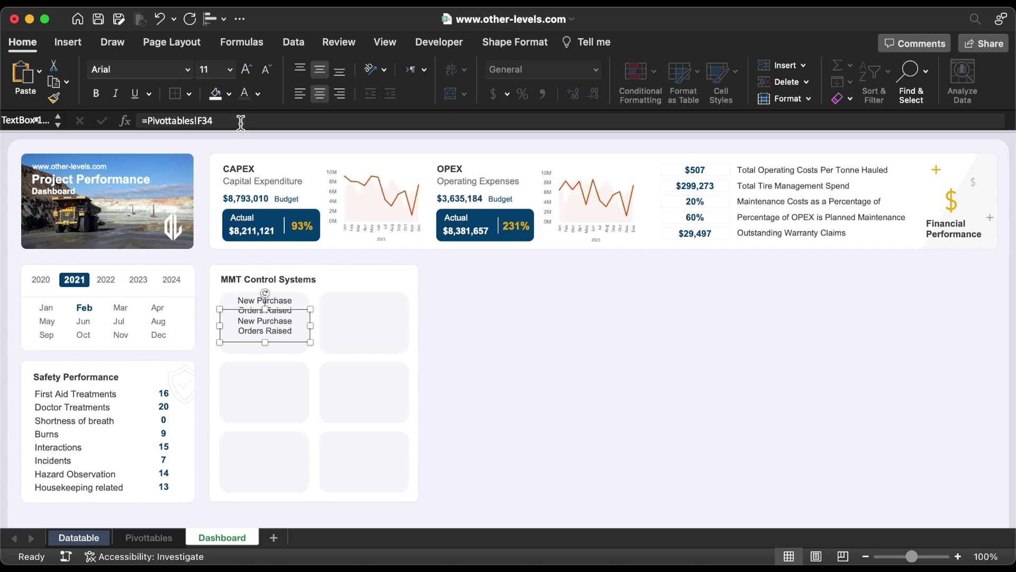
drag(241, 121, 140, 121)
text(=)
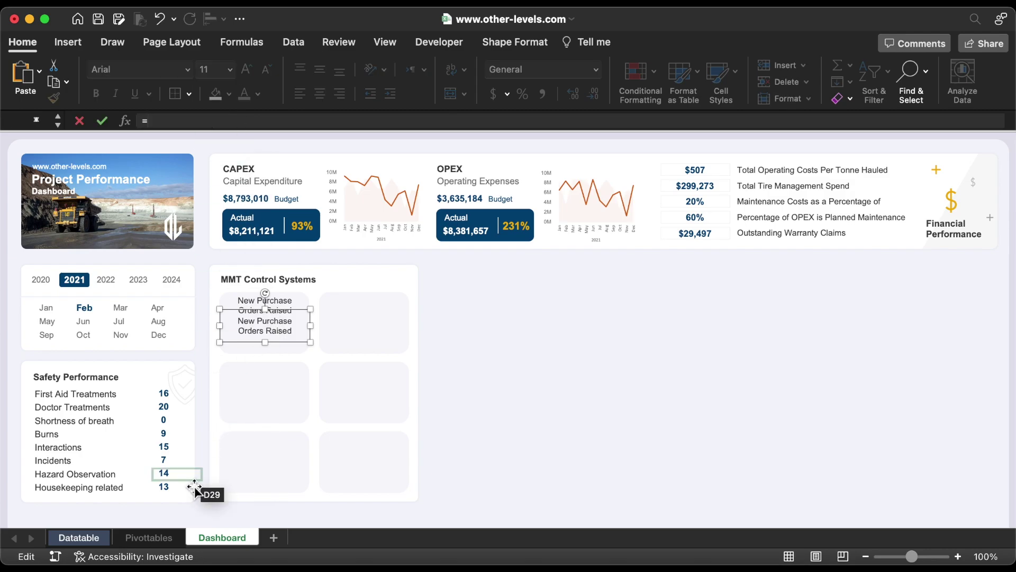
click(163, 537)
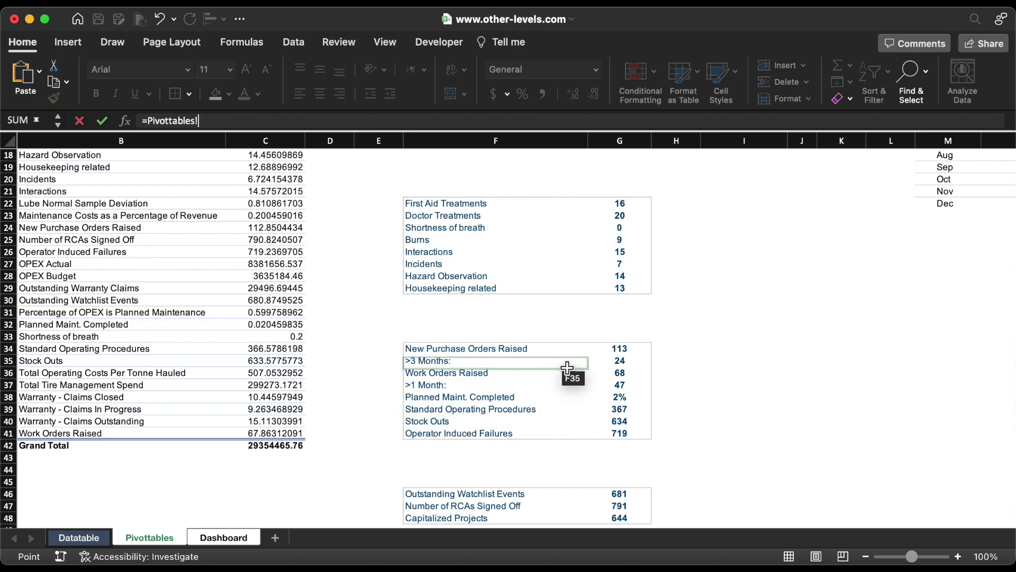
click(627, 355)
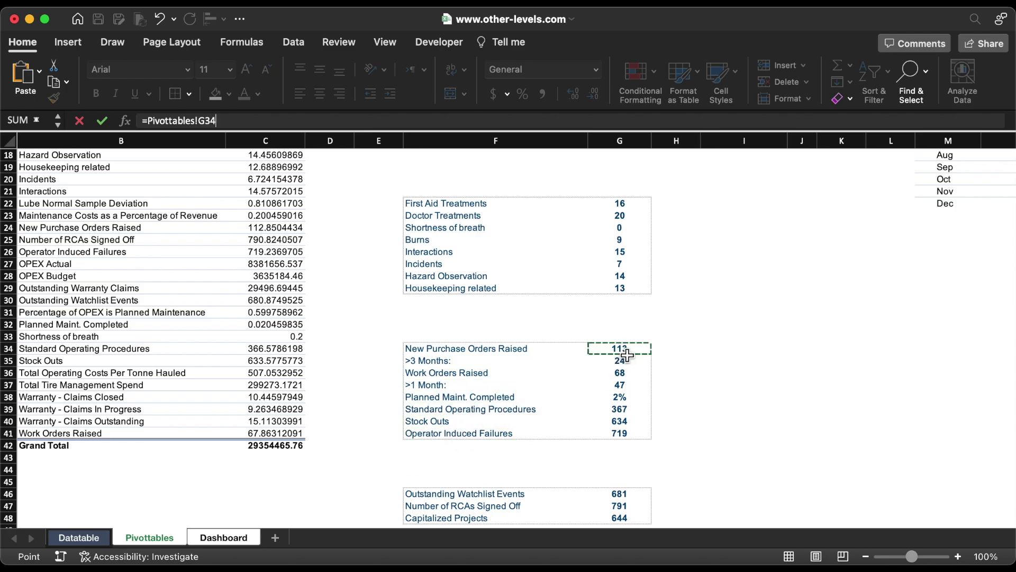
key(Return)
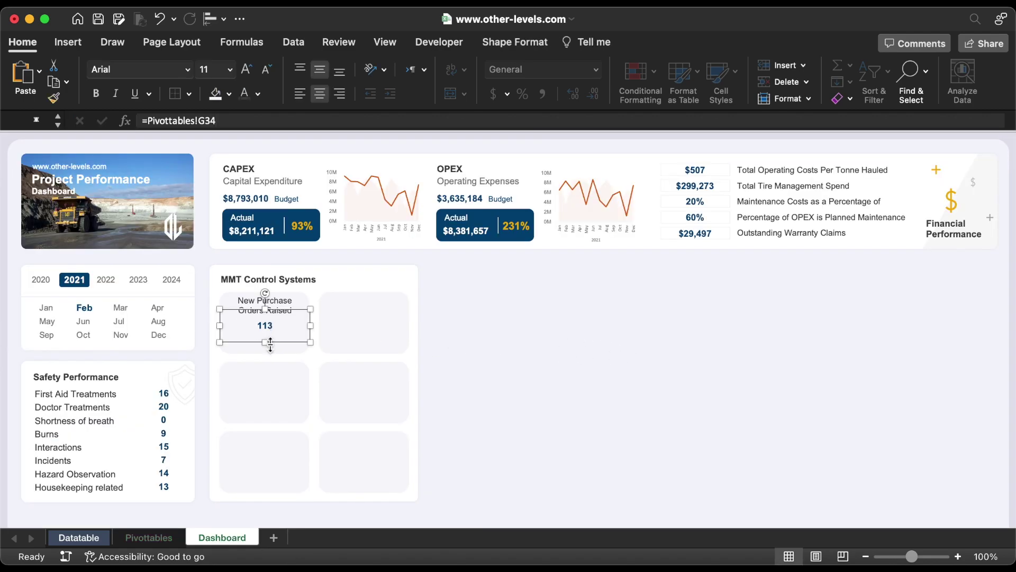
Shorten the linked value's text box, copy it to the bottom of the first tile, and link the copy to Pivottables cell G35.
mouse_move(268, 344)
mouse_down()
mouse_move(269, 333)
mouse_move(272, 344)
mouse_up()
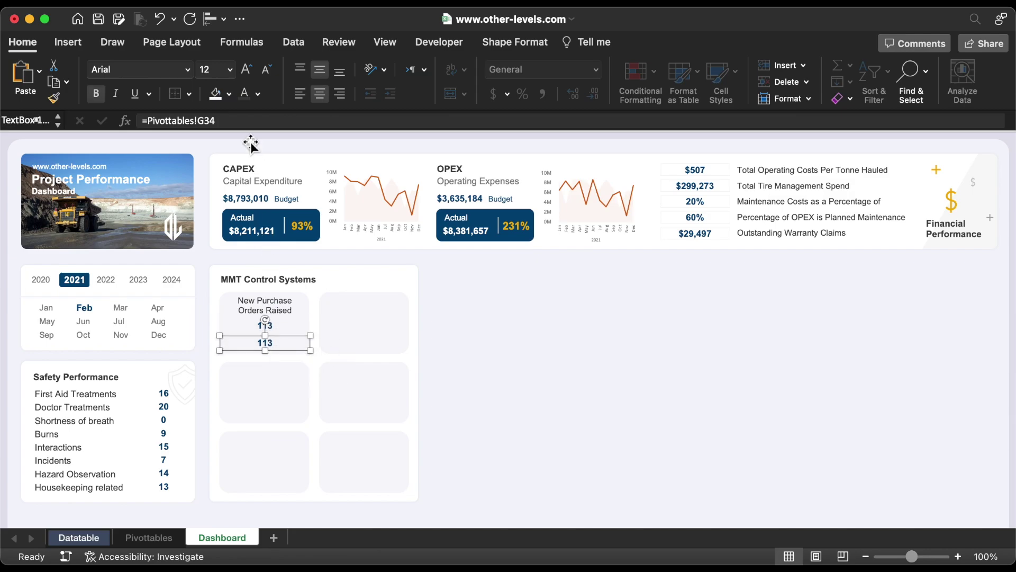
click(242, 123)
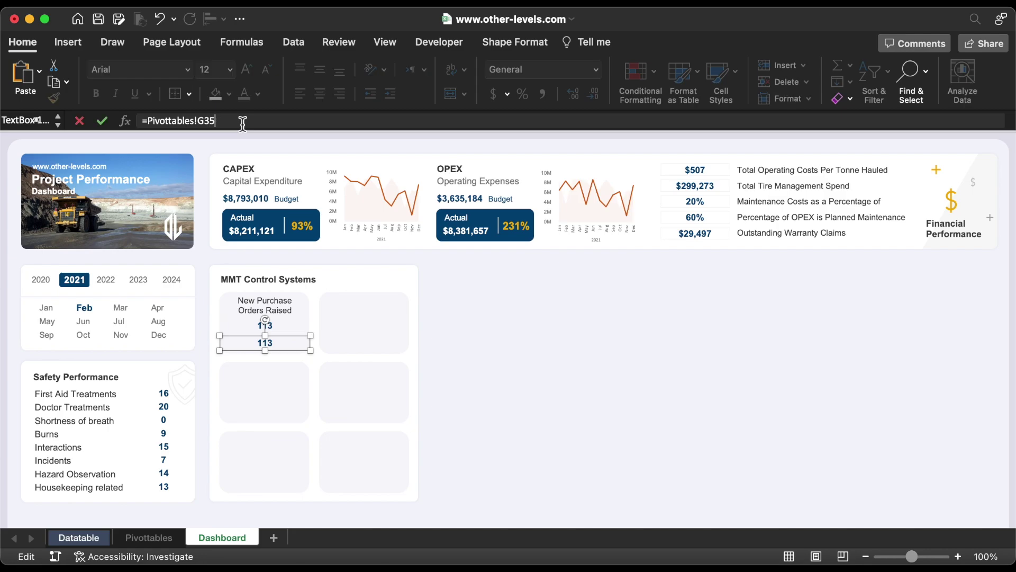
key(Return)
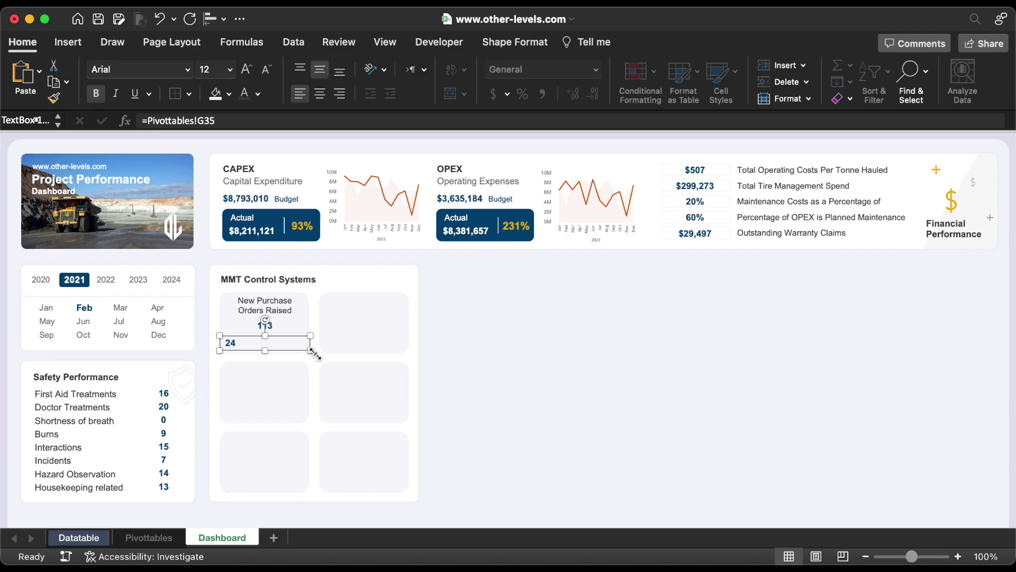
Narrow the lower value's box and add a right-aligned copy beside it, linked to Pivottables cell F35.
drag(313, 353, 272, 354)
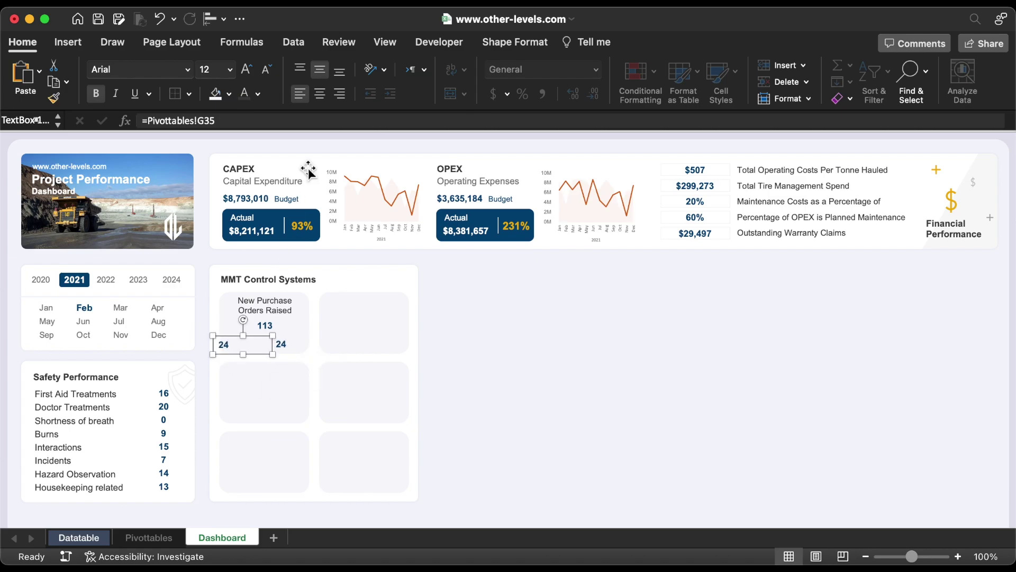
click(341, 93)
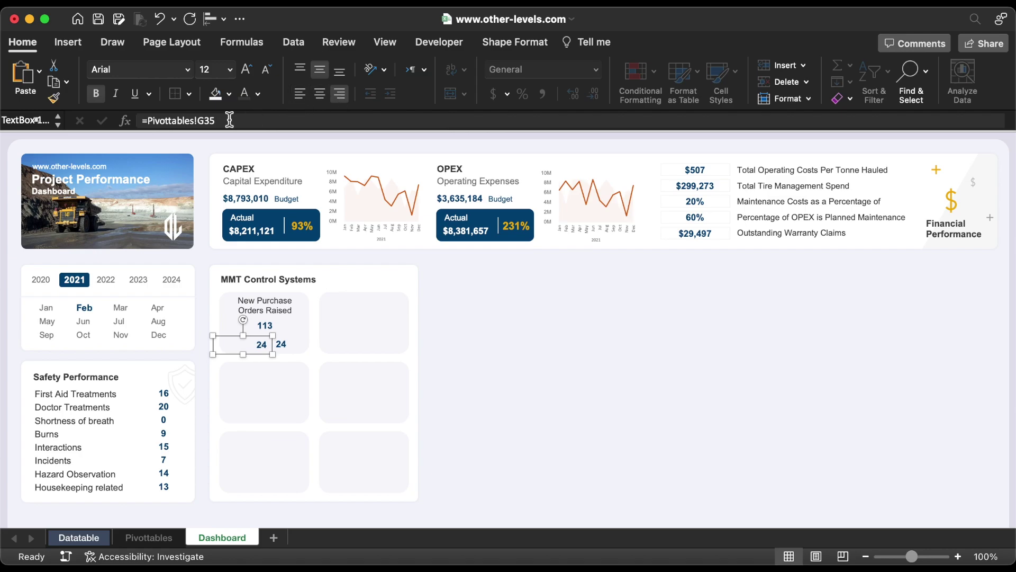
triple_click(211, 121)
text(=)
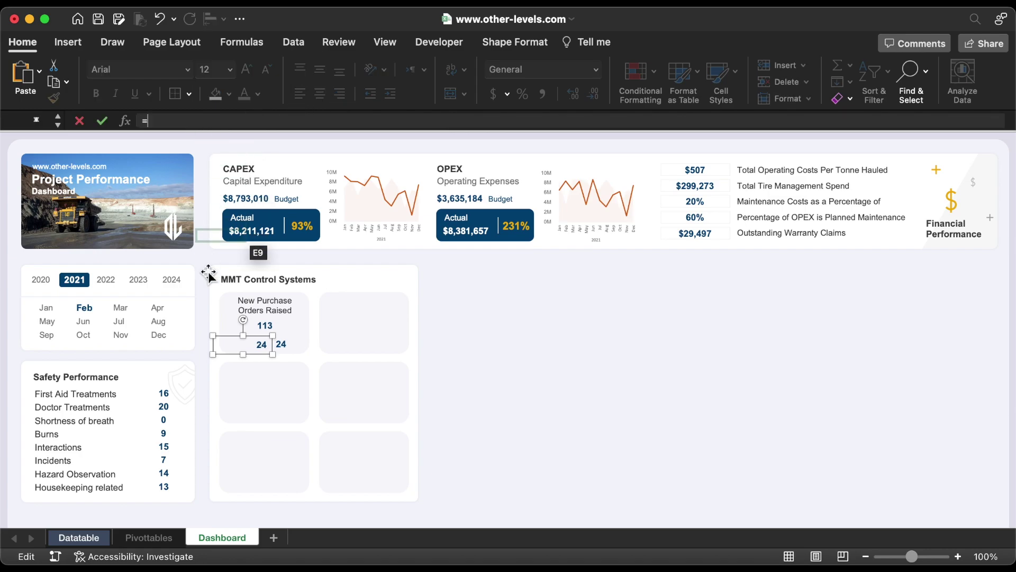
click(163, 537)
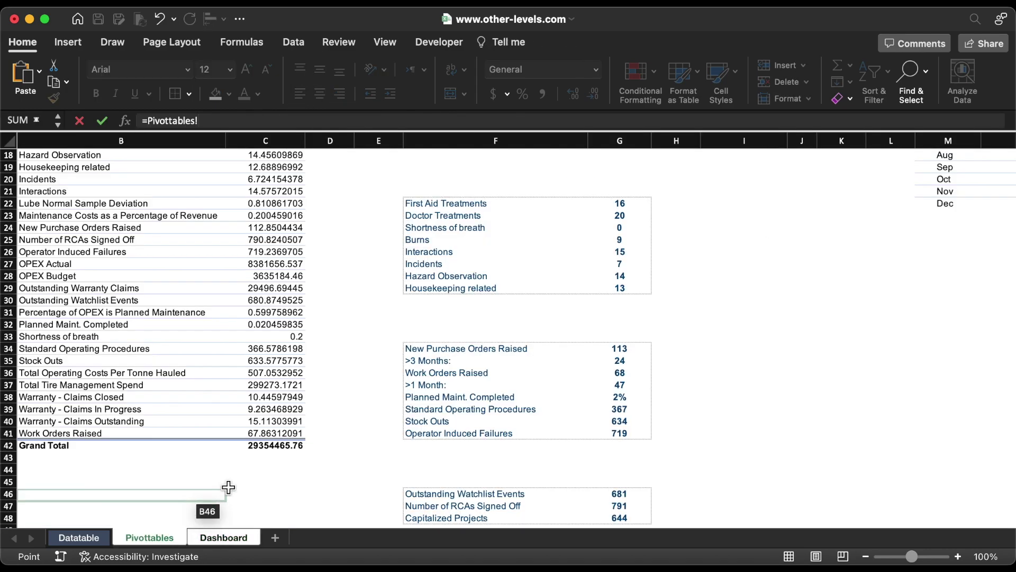
click(487, 362)
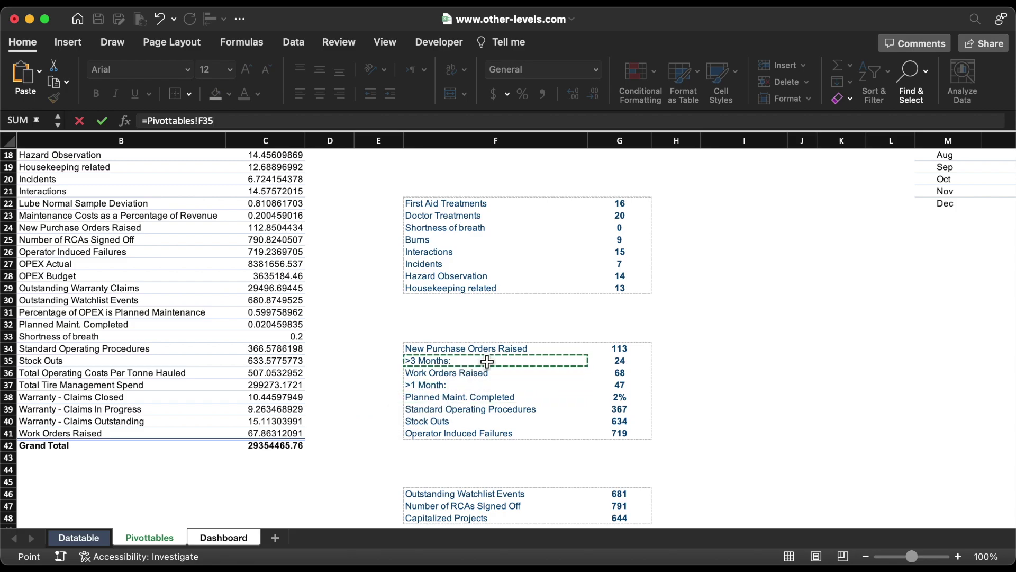
key(Return)
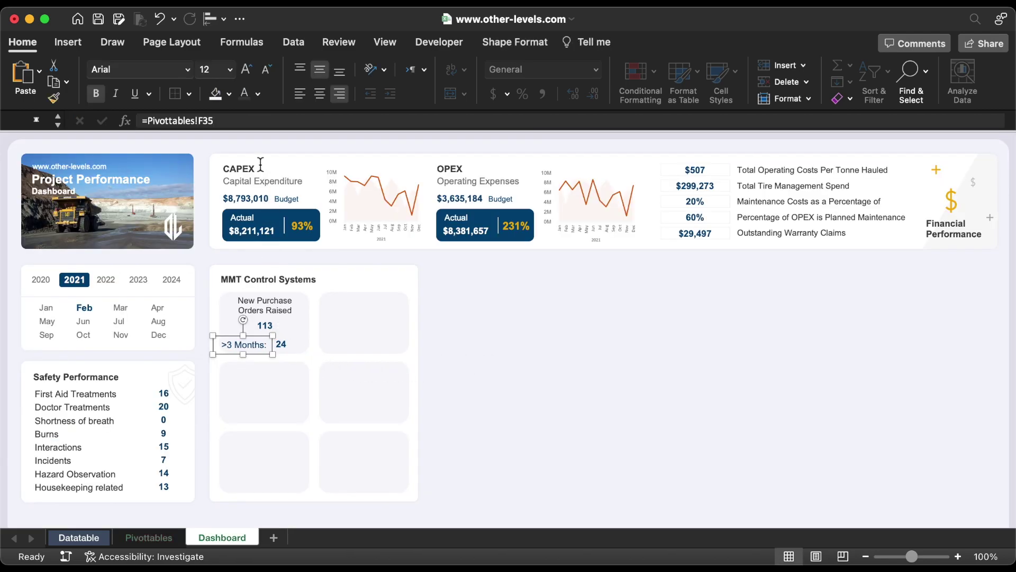
Restyle the >3 Months label as non-bold dark grey text at size 10 and fine-tune the label positions in the first tile.
click(266, 70)
click(266, 69)
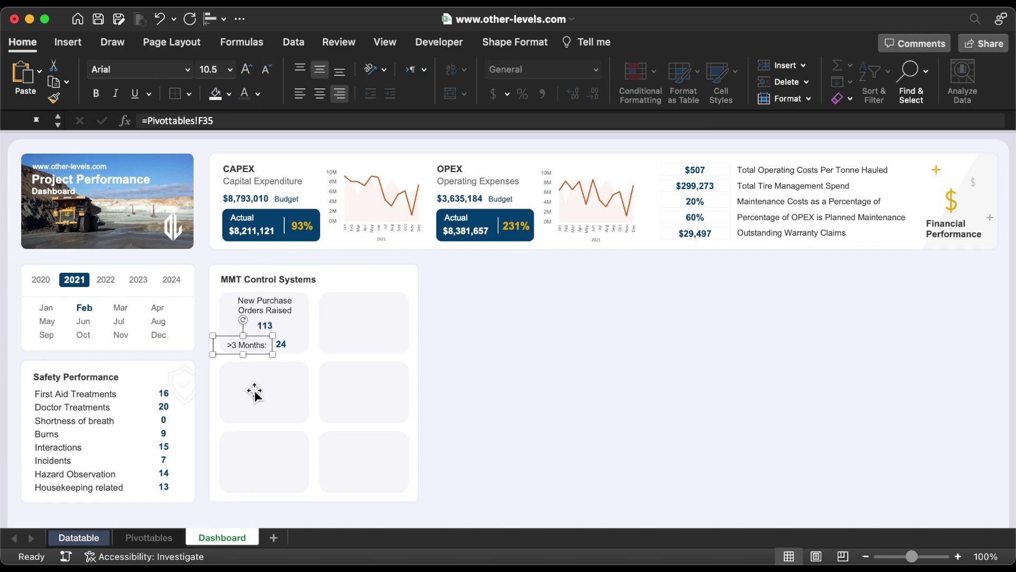
key(Right)
key(Right)
key(Up)
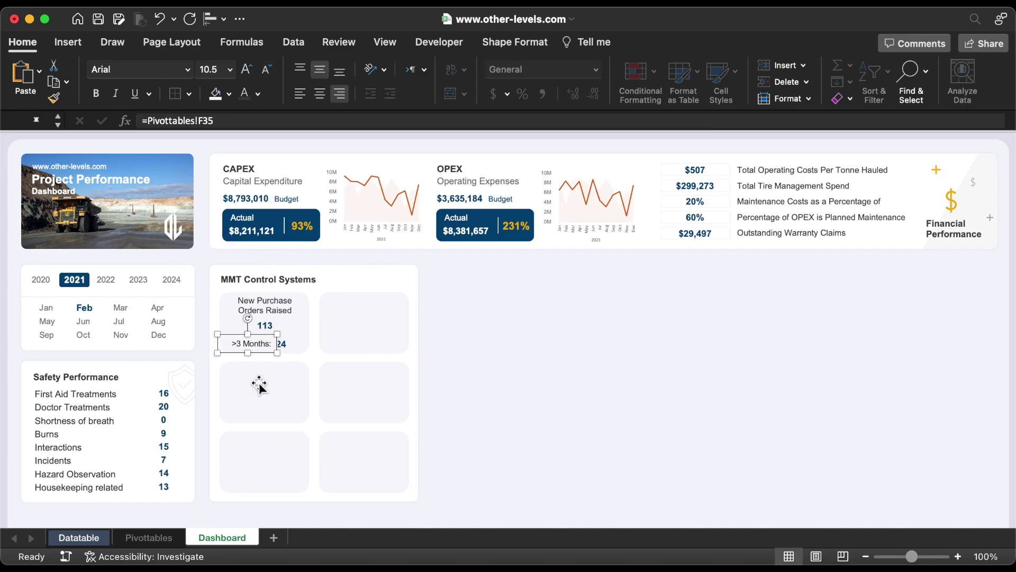
click(281, 311)
click(279, 328)
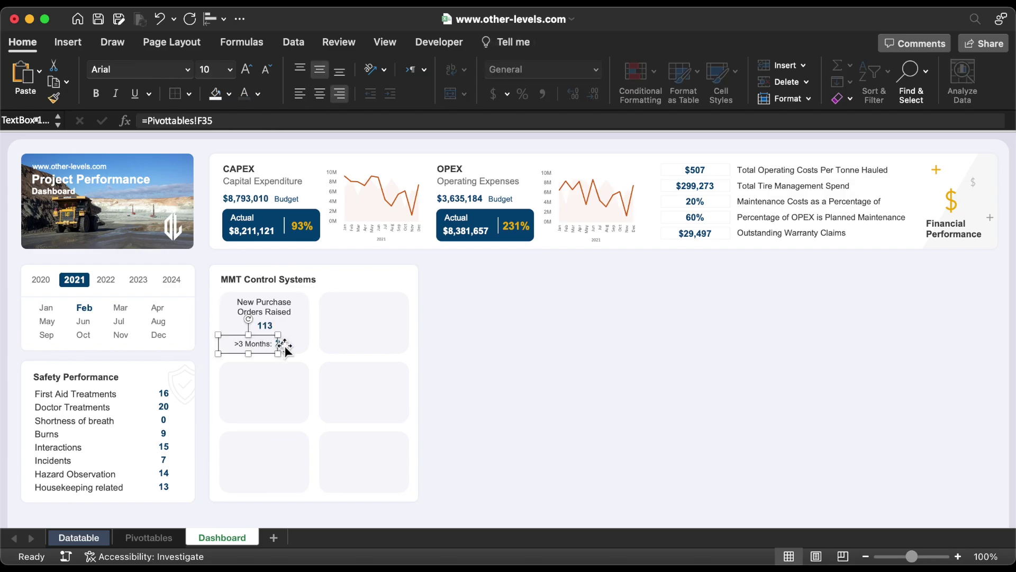
Select the first tile's labels and values together and copy them onto the second tile in the same row.
shift+click(283, 344)
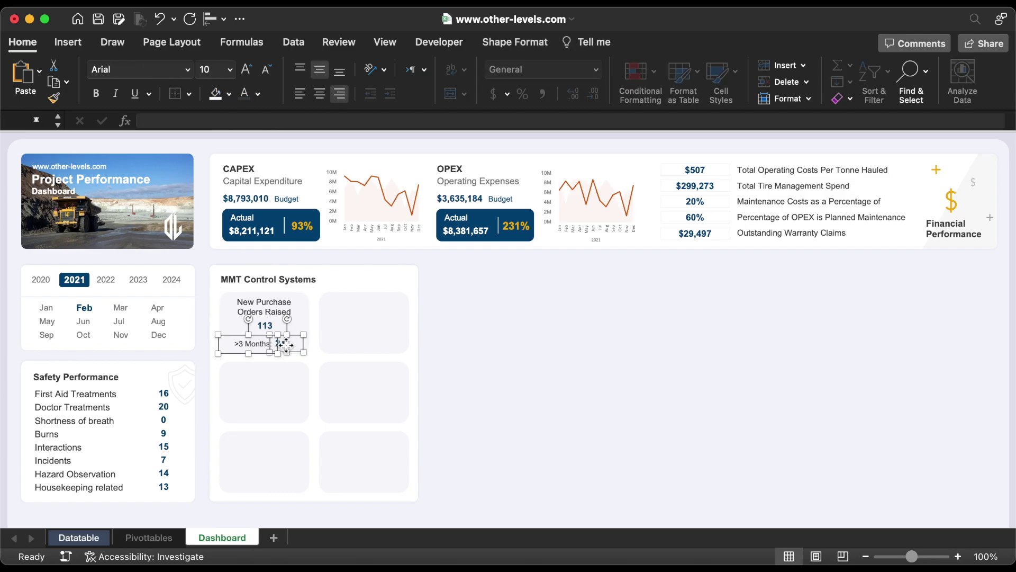
shift+click(245, 310)
drag(245, 306, 345, 307)
key(Escape)
Link the second tile's title to Pivottables cell F36 and restyle it in dark grey, size 11, wrapped onto two lines.
click(364, 315)
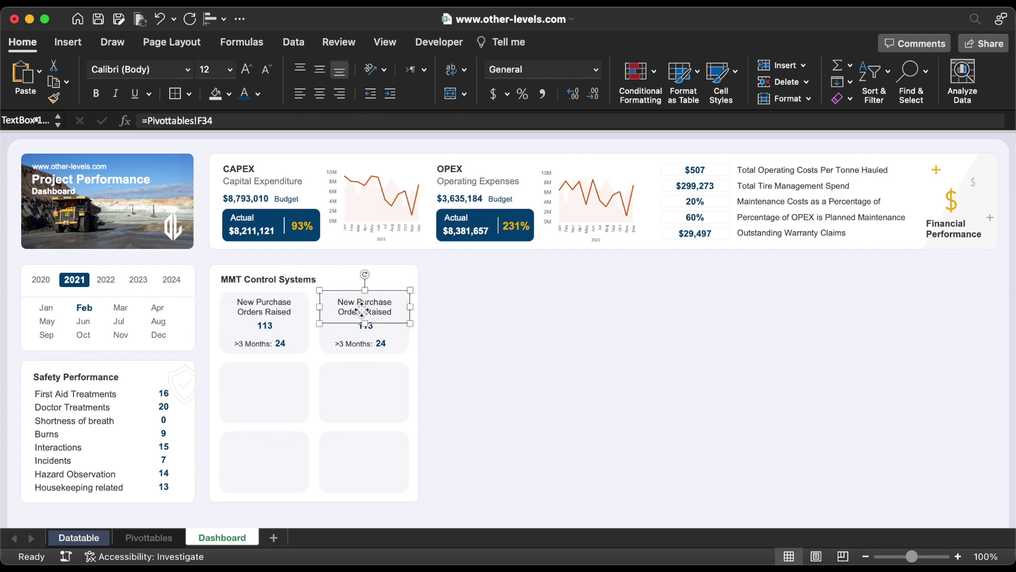
click(245, 122)
key(BackSpace)
key(BackSpace)
key(BackSpace)
key(BackSpace)
key(BackSpace)
key(BackSpace)
key(BackSpace)
key(BackSpace)
key(BackSpace)
key(BackSpace)
key(BackSpace)
key(BackSpace)
key(BackSpace)
key(BackSpace)
key(BackSpace)
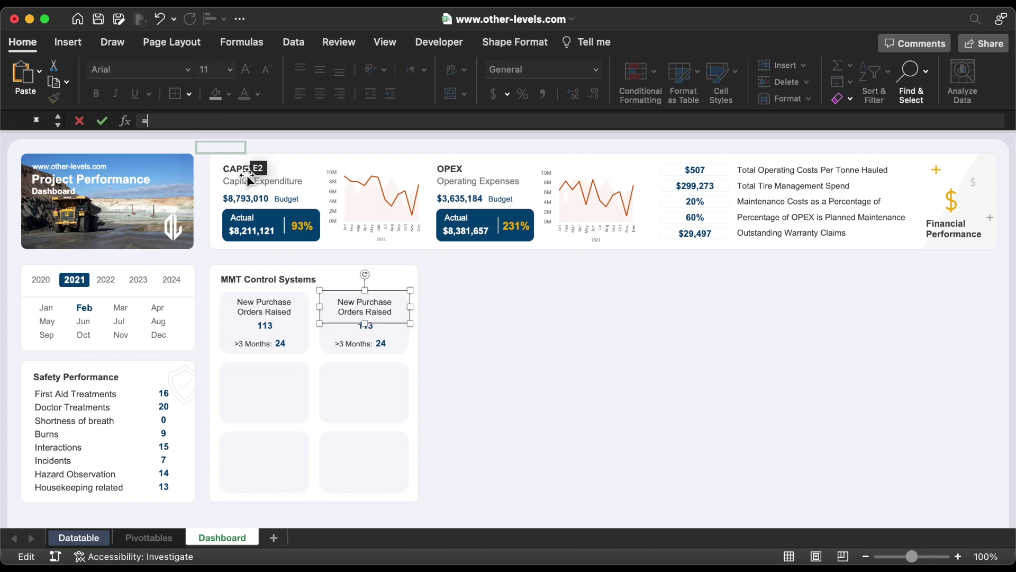
click(148, 537)
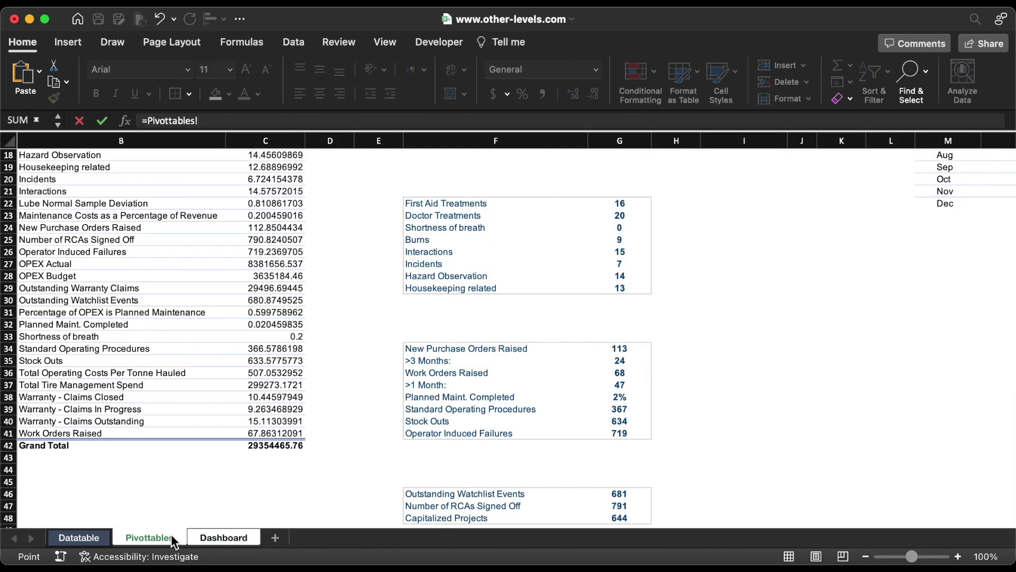
click(458, 375)
key(Return)
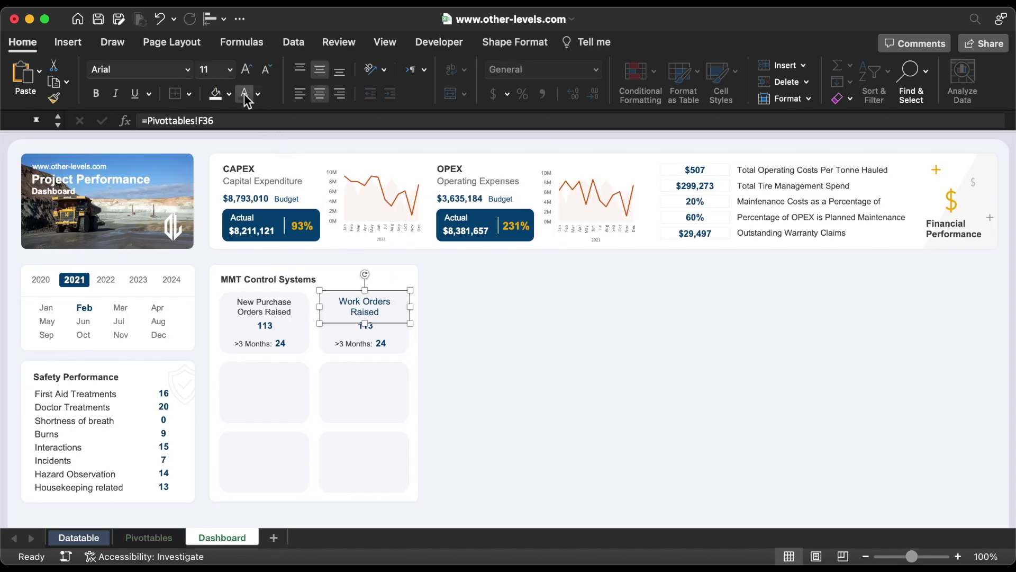
click(267, 69)
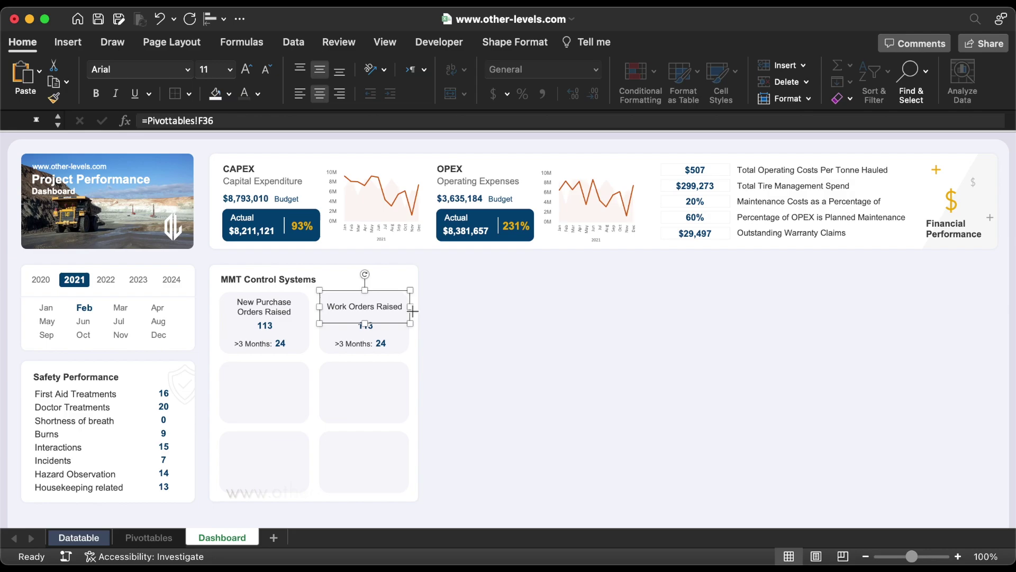
drag(411, 307, 406, 312)
Link the main value below the Work Orders Raised title to Pivottables cell G36.
click(371, 325)
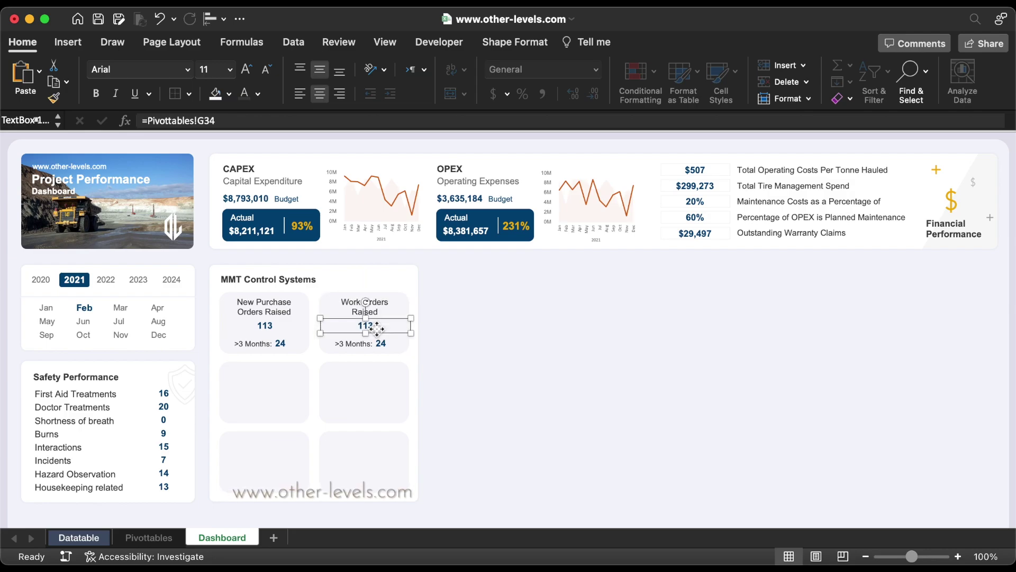
triple_click(243, 128)
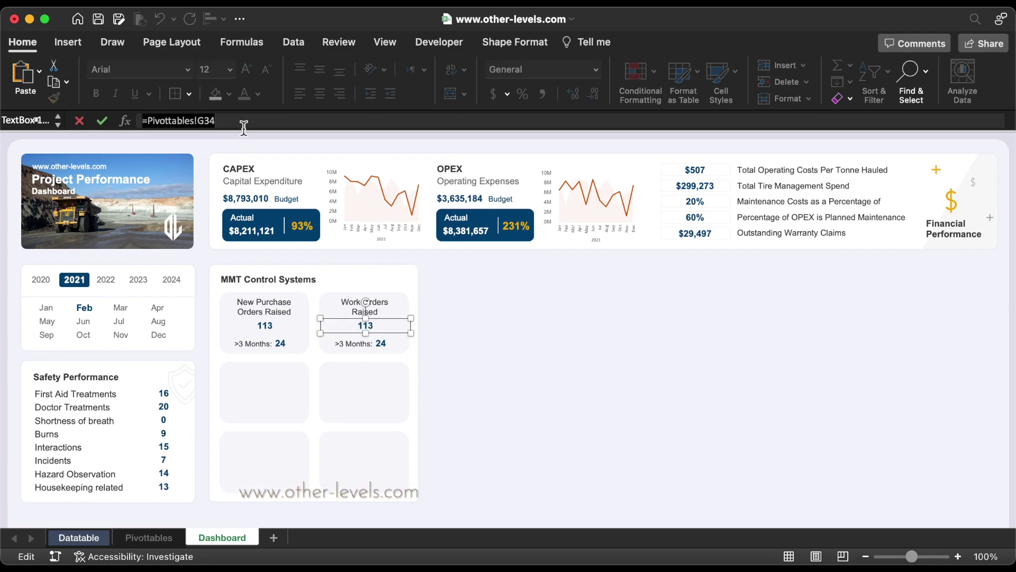
text(=)
click(148, 538)
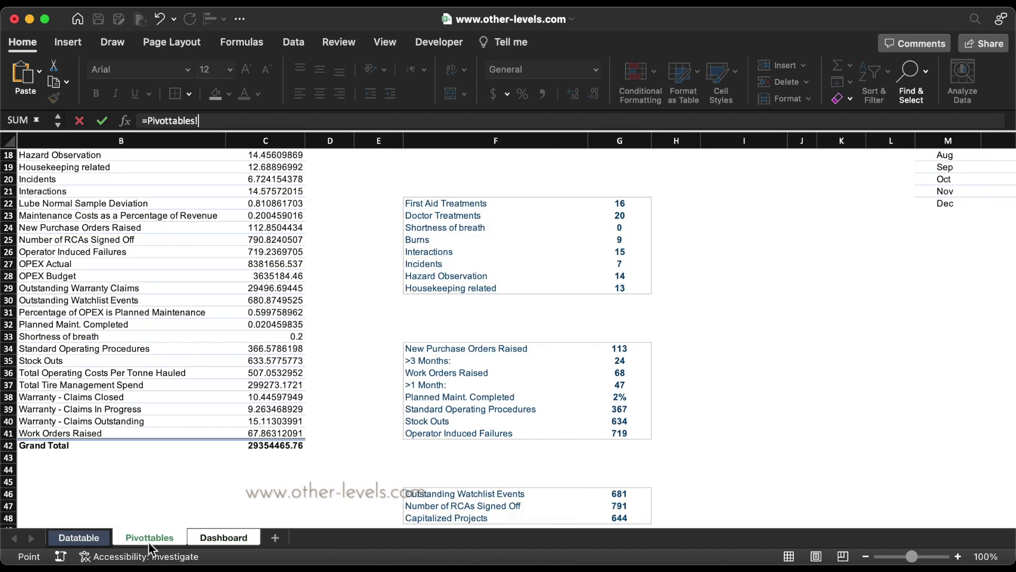
click(614, 373)
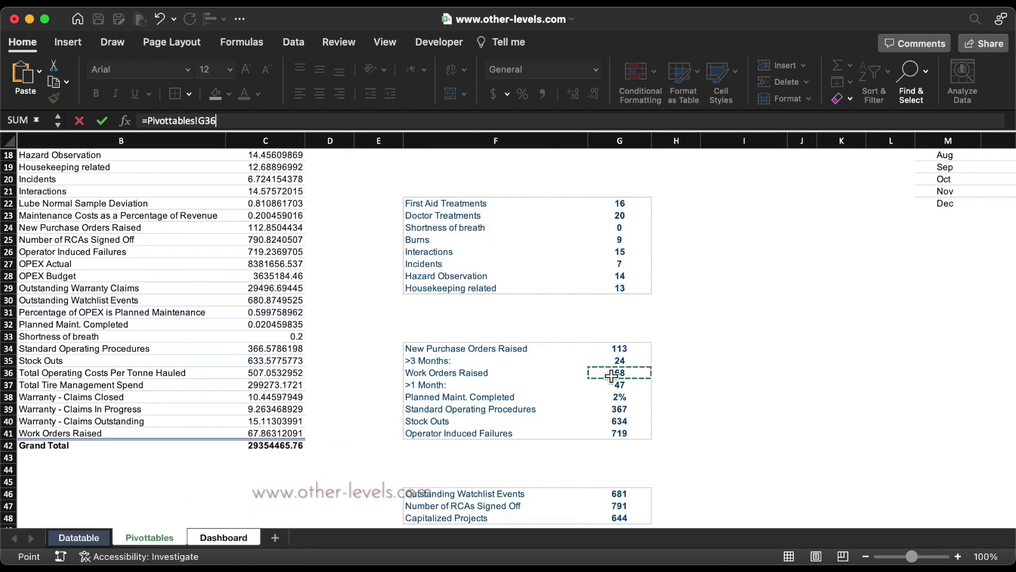
key(Return)
Link the second tile's >3 Months label to Pivottables cell F37 and restyle it in smaller dark grey text like the first tile's.
click(362, 347)
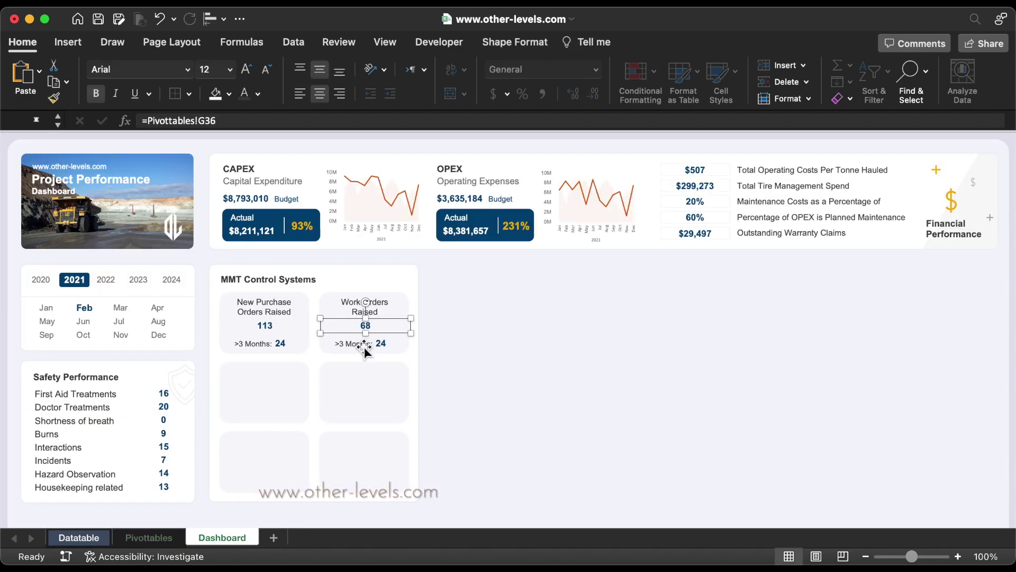
triple_click(243, 121)
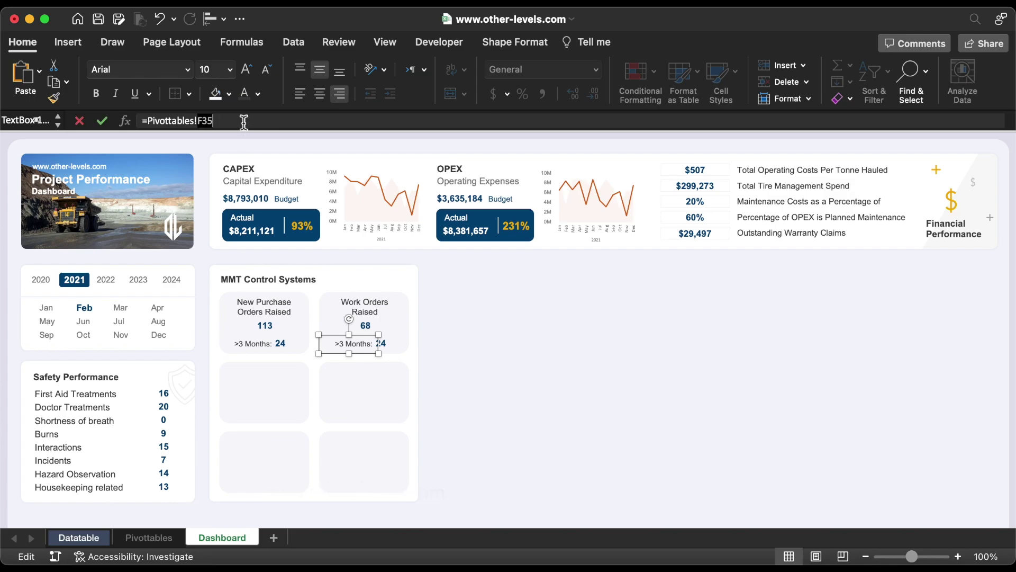
text(=)
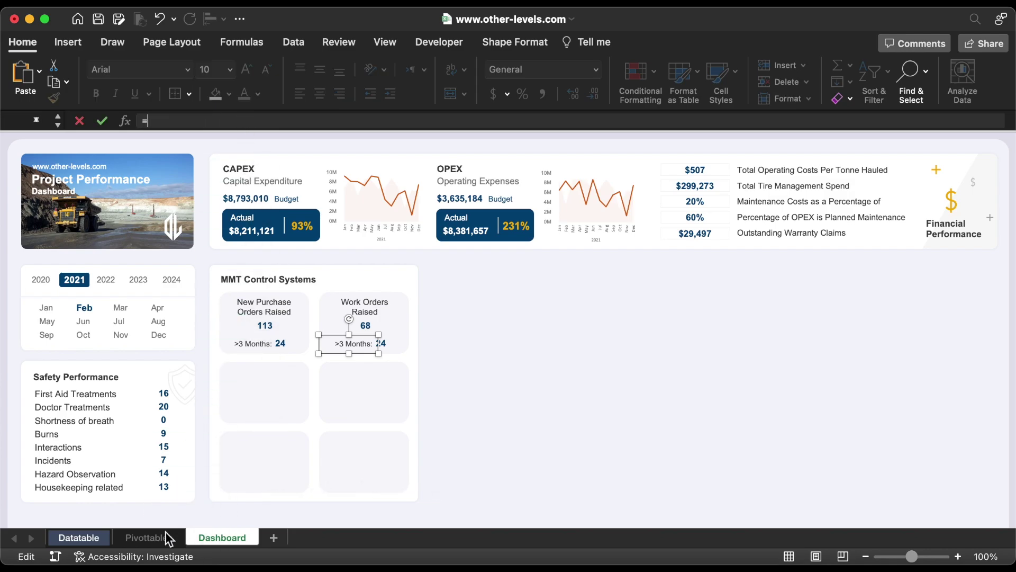
click(165, 537)
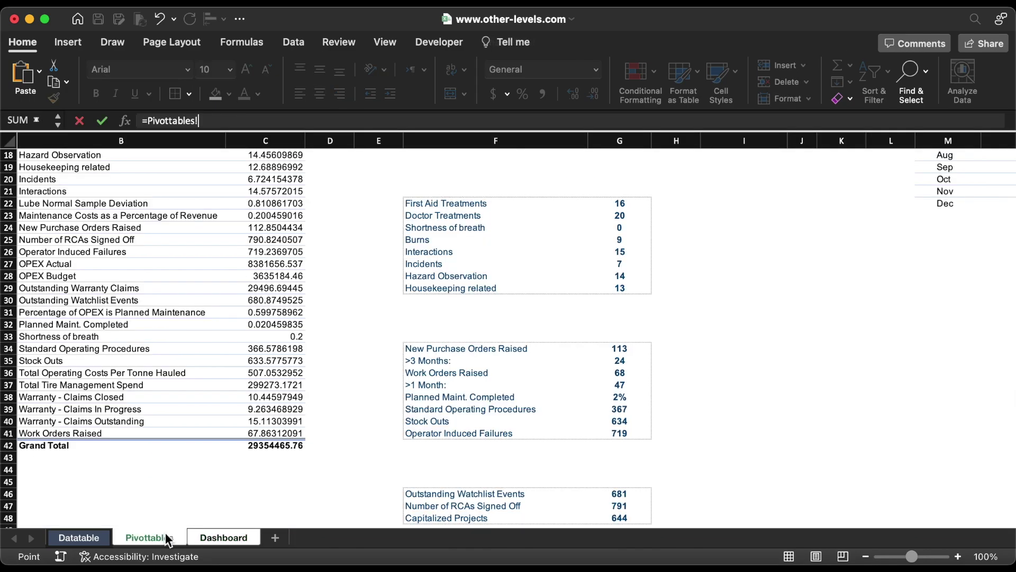
click(497, 386)
key(Return)
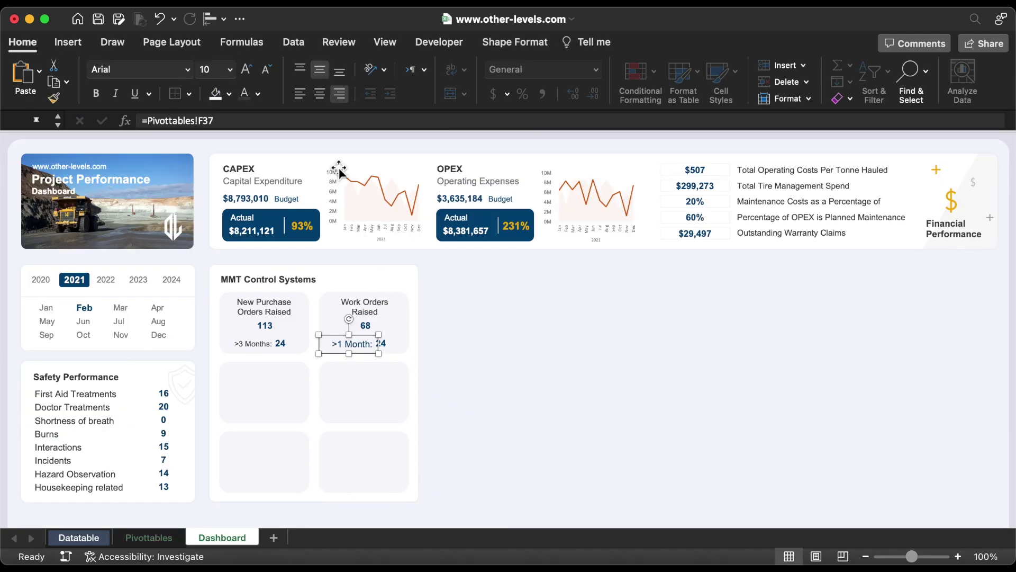
click(266, 69)
click(267, 68)
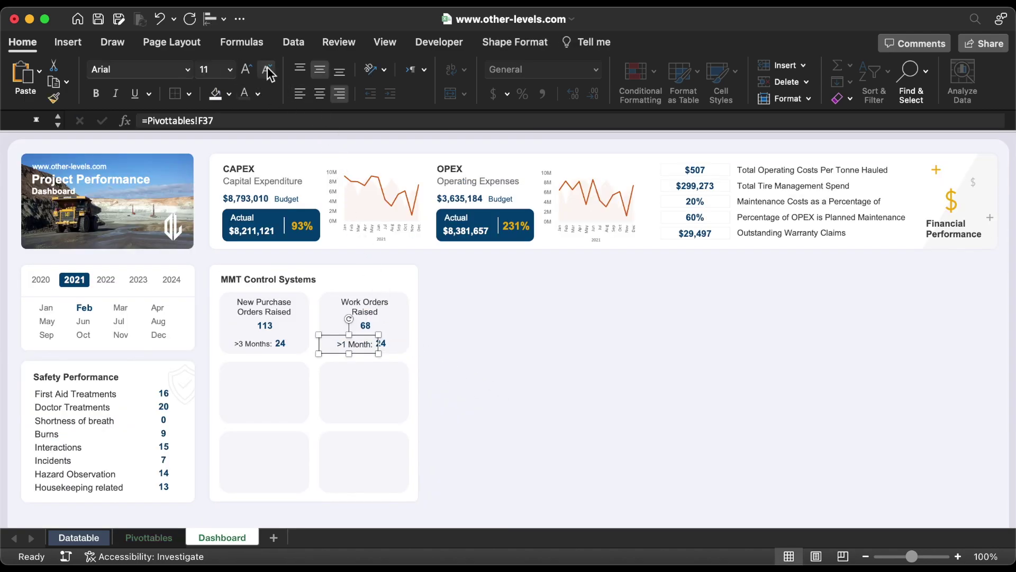
Link the value beside the second tile's >1 Month label to Pivottables cell G37.
triple_click(287, 125)
key(BackSpace)
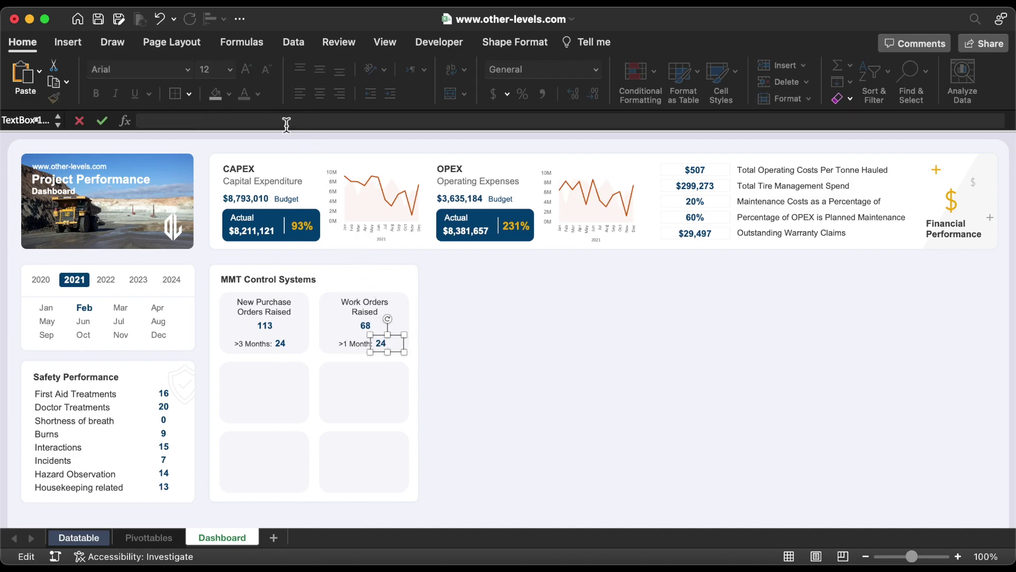
click(166, 538)
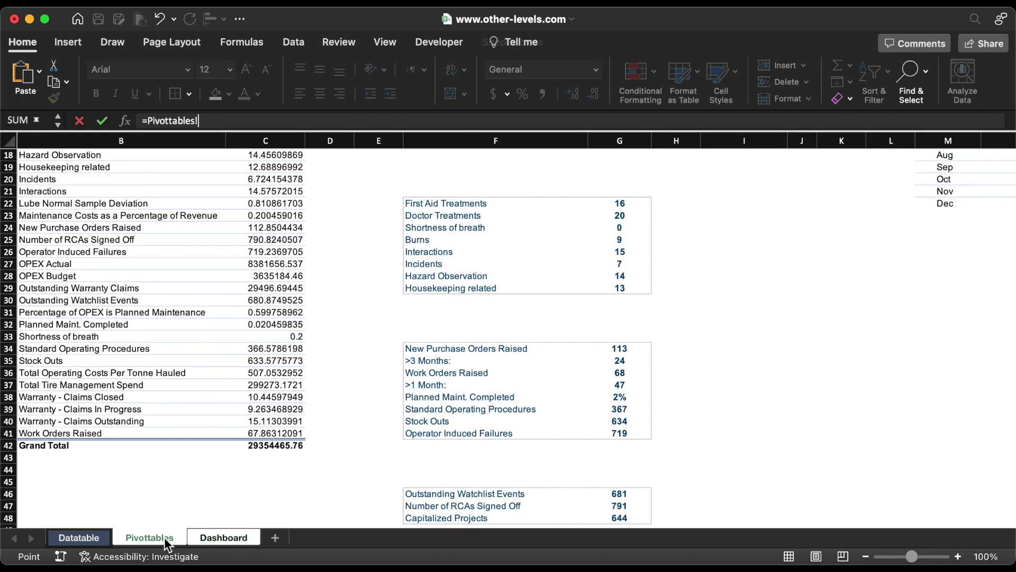
click(617, 389)
key(Return)
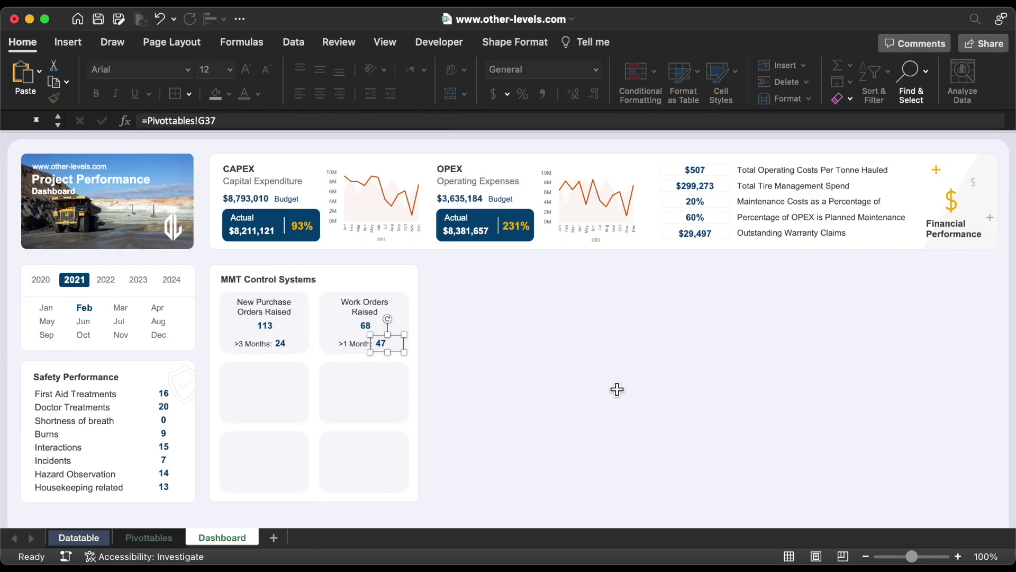
Nudge the Work Orders Raised title slightly left and copy both tile titles down into the four empty tiles below.
click(367, 313)
key(Left)
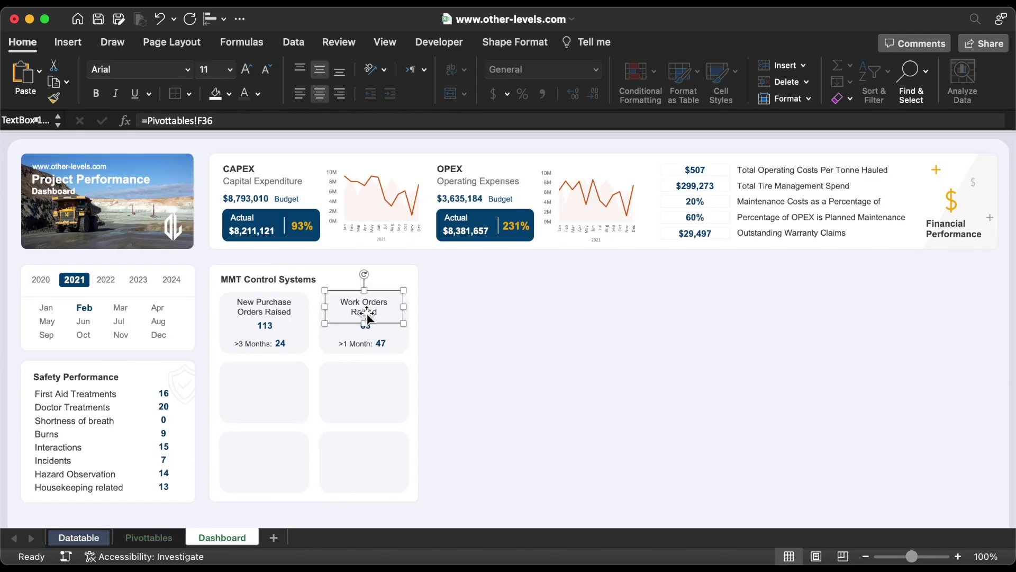
shift+click(259, 317)
drag(259, 312, 259, 479)
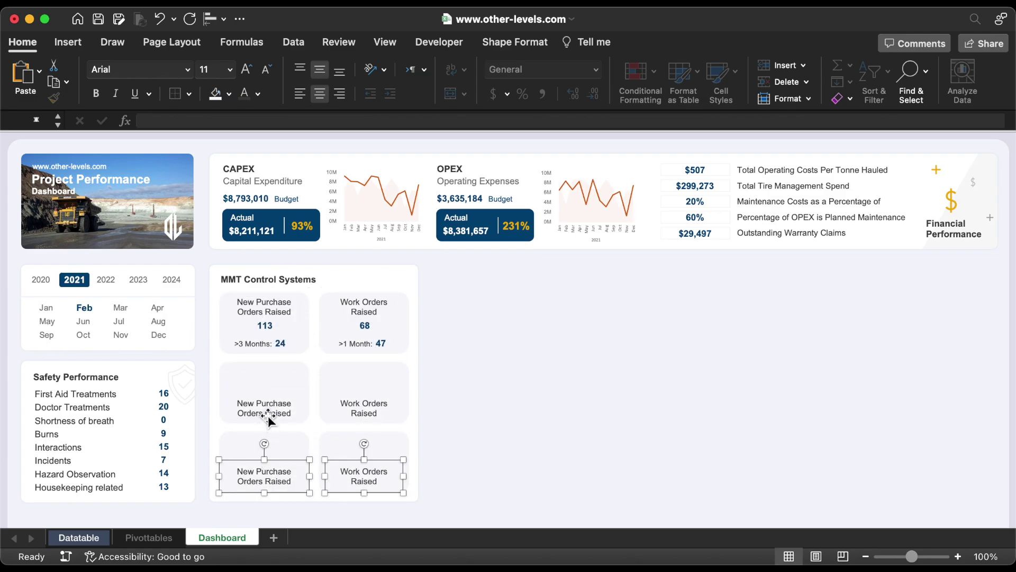
Select the four copied titles in the middle and lower tiles together and nudge them slightly upward.
shift+click(268, 416)
shift+click(383, 416)
key(Up)
key(Up)
key(Up)
key(Up)
key(Up)
key(Up)
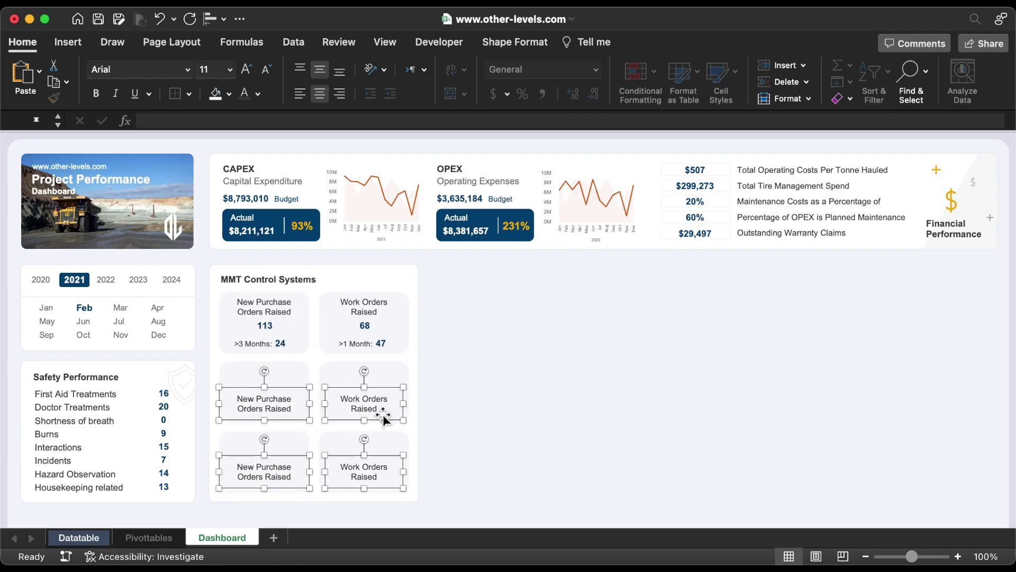
Link the title in the middle row's first tile to Pivottables cell F38, Planned Maint. Completed.
click(292, 398)
click(260, 121)
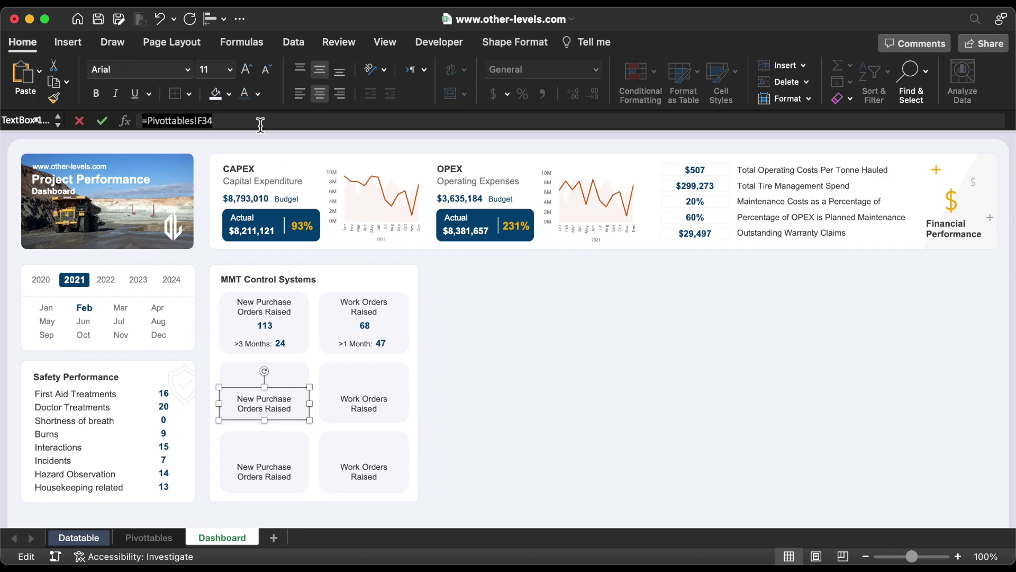
text(=)
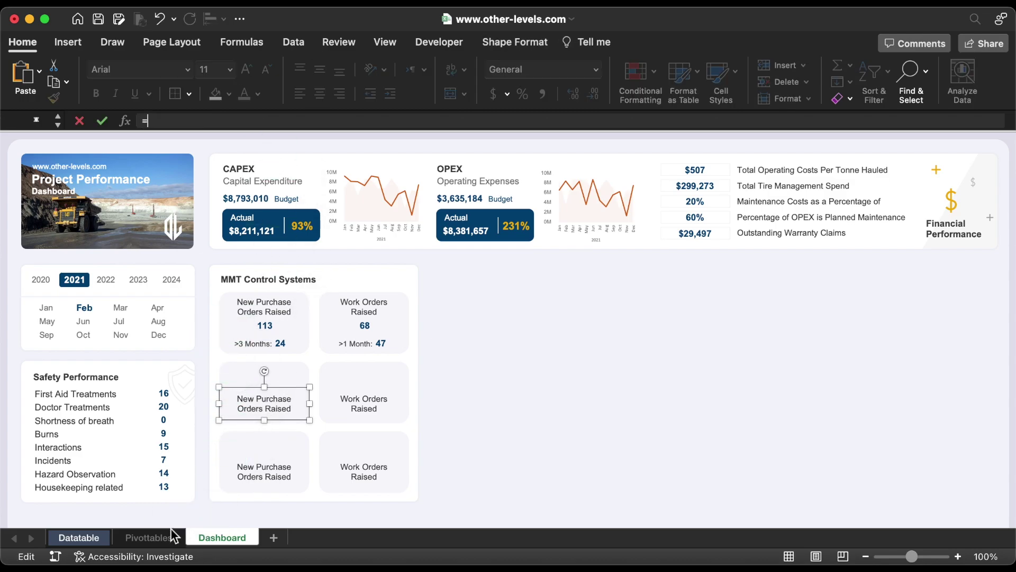
click(170, 538)
click(516, 398)
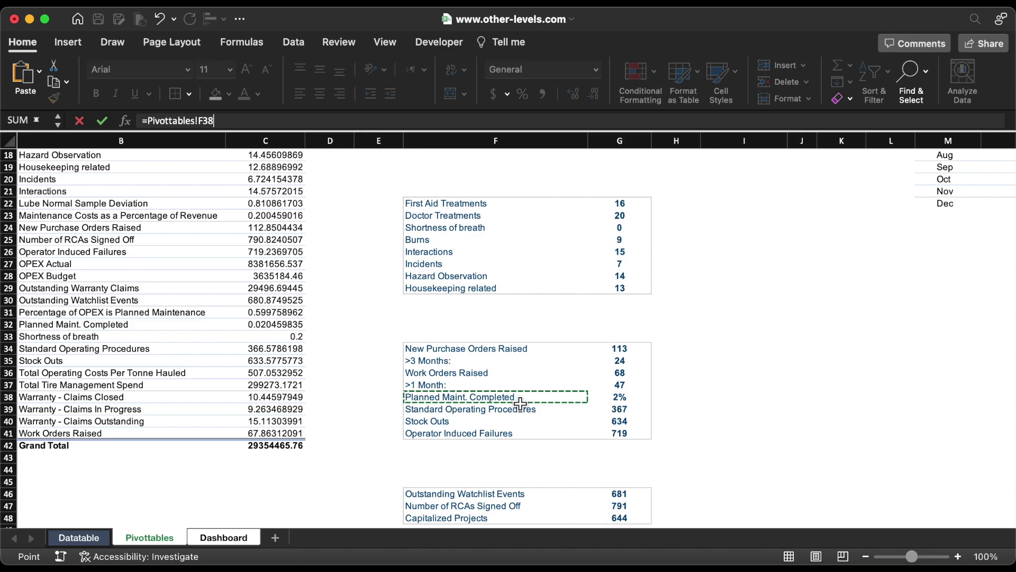
key(Return)
Link the title in the middle row's second tile to Pivottables cell F39, Standard Operating Procedures.
click(371, 406)
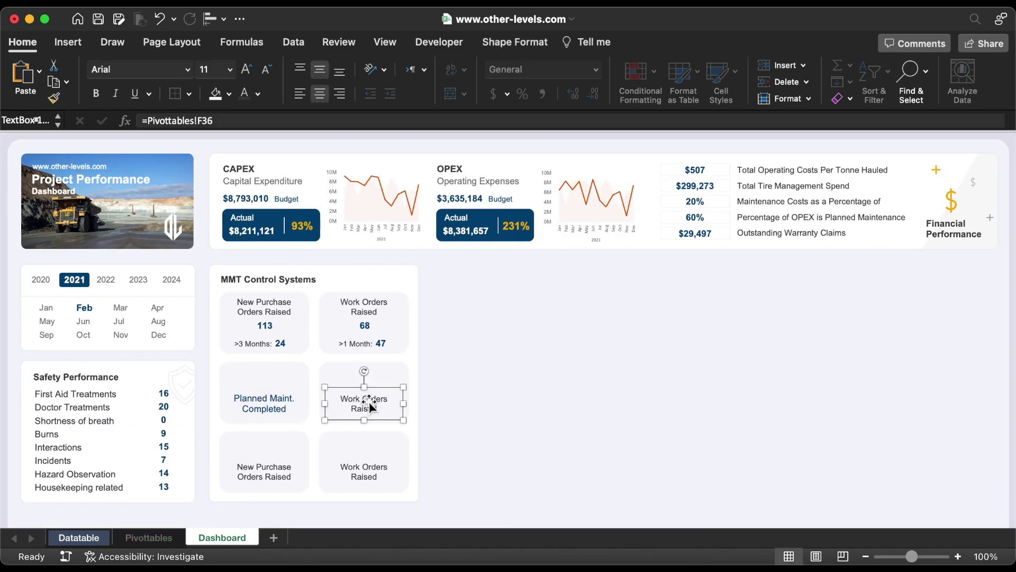
click(256, 121)
text(=)
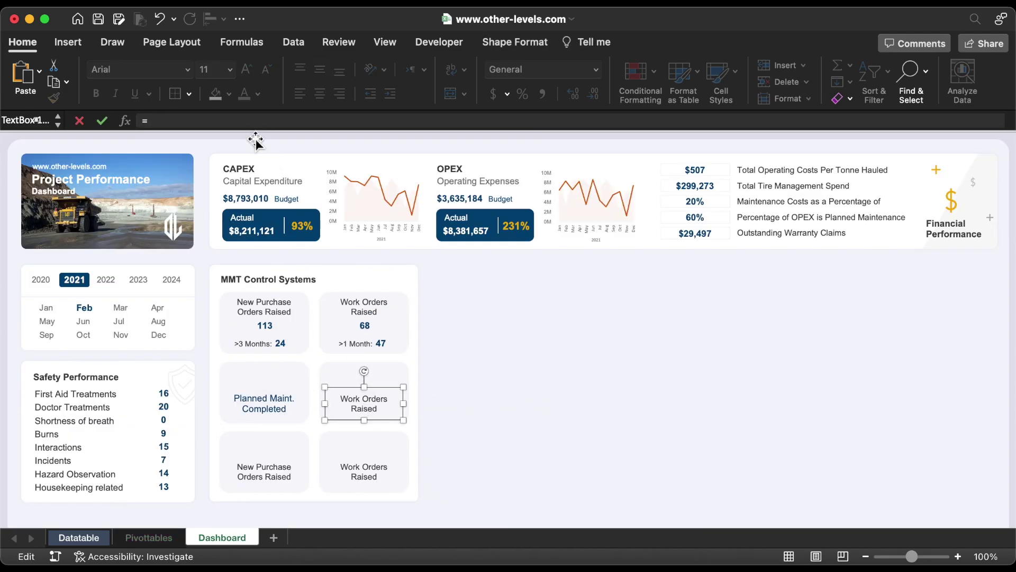
click(151, 537)
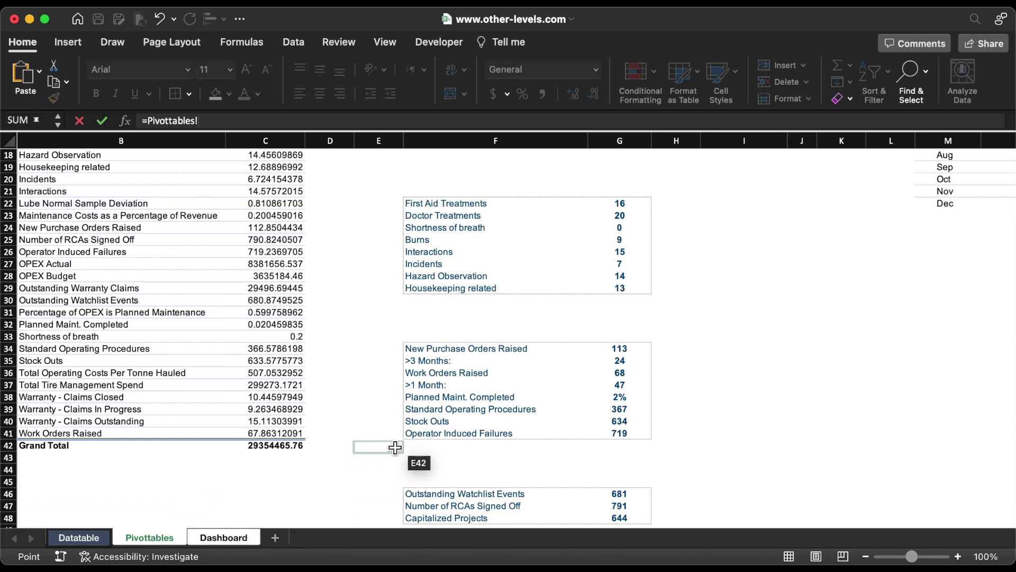
click(465, 411)
key(Return)
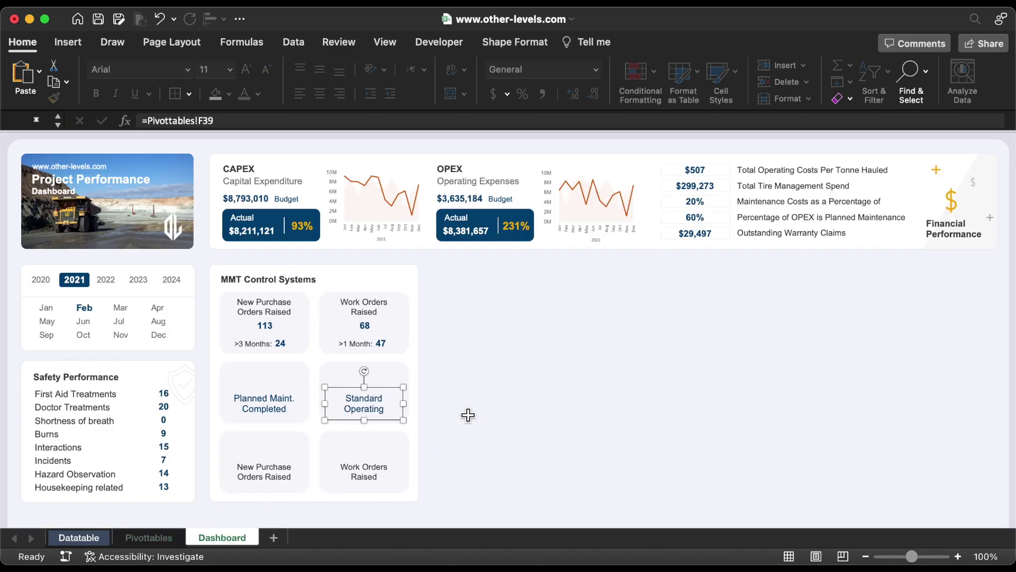
Link the title in the bottom row's first tile to Pivottables cell F40, Stock Outs.
click(272, 476)
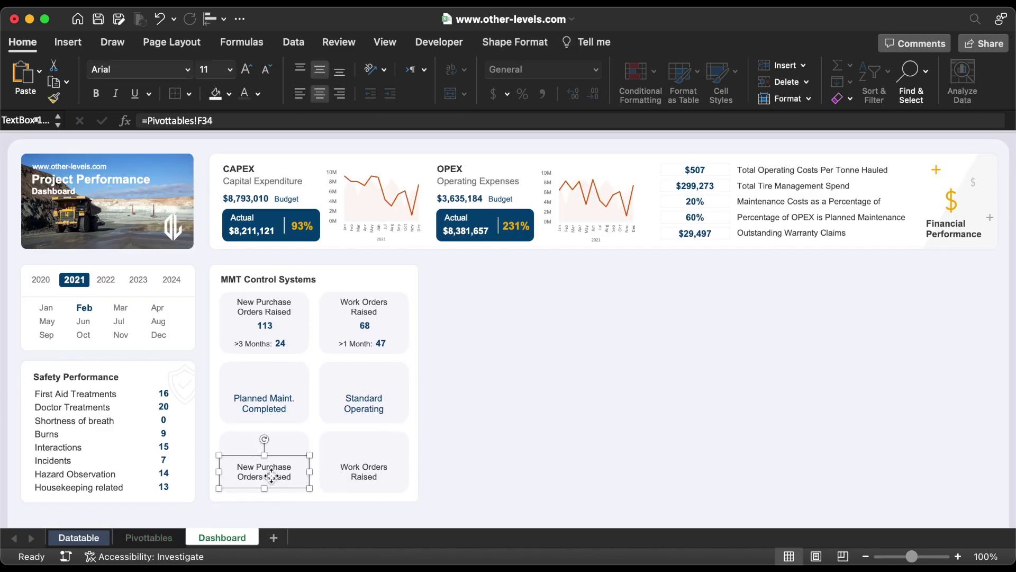
triple_click(236, 121)
text(=)
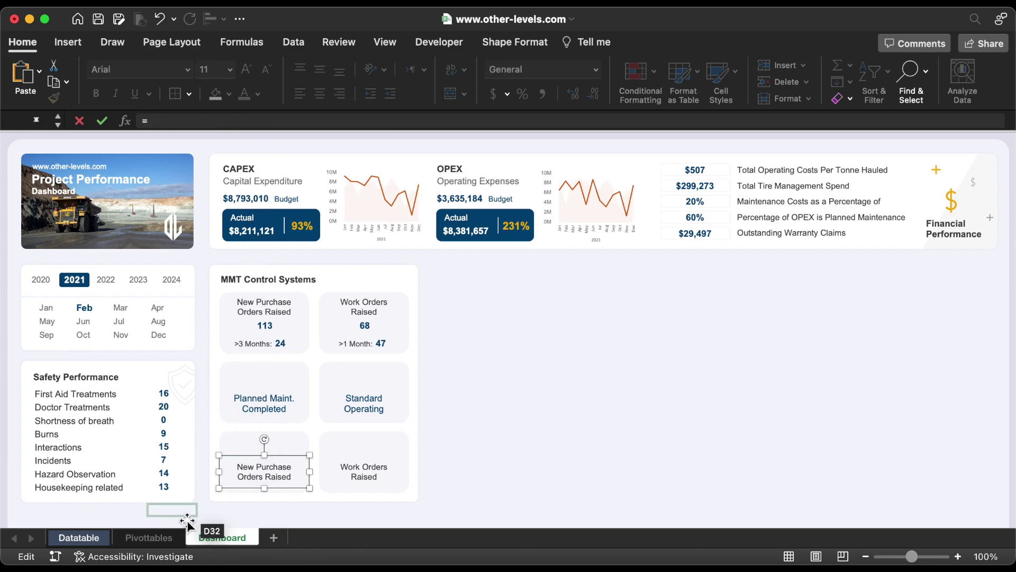
click(151, 537)
click(552, 427)
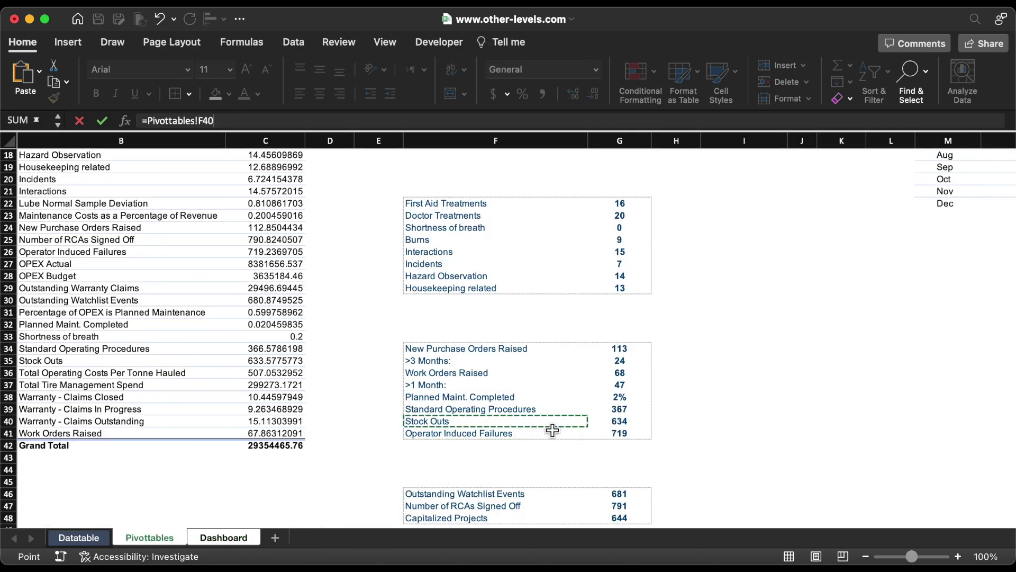
key(Return)
Link the title in the bottom row's second tile to Pivottables cell F41, Operator Induced Failures.
click(372, 465)
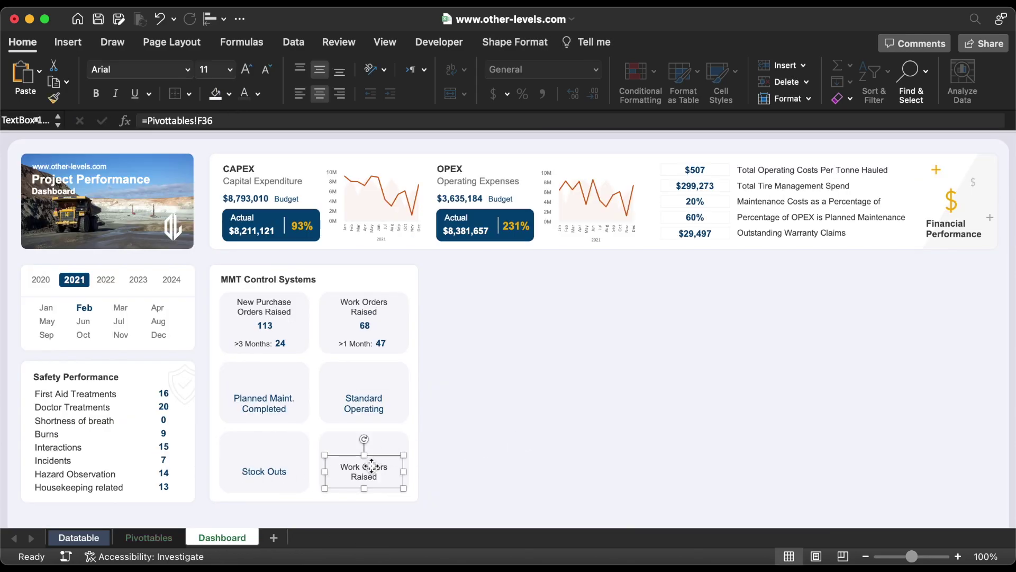
triple_click(307, 120)
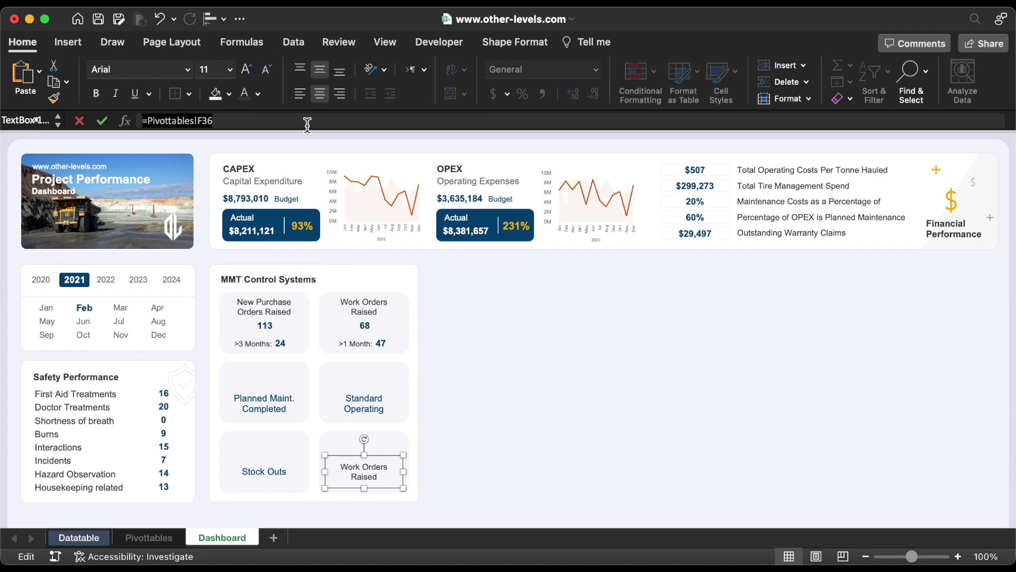
text(=)
click(149, 537)
click(445, 446)
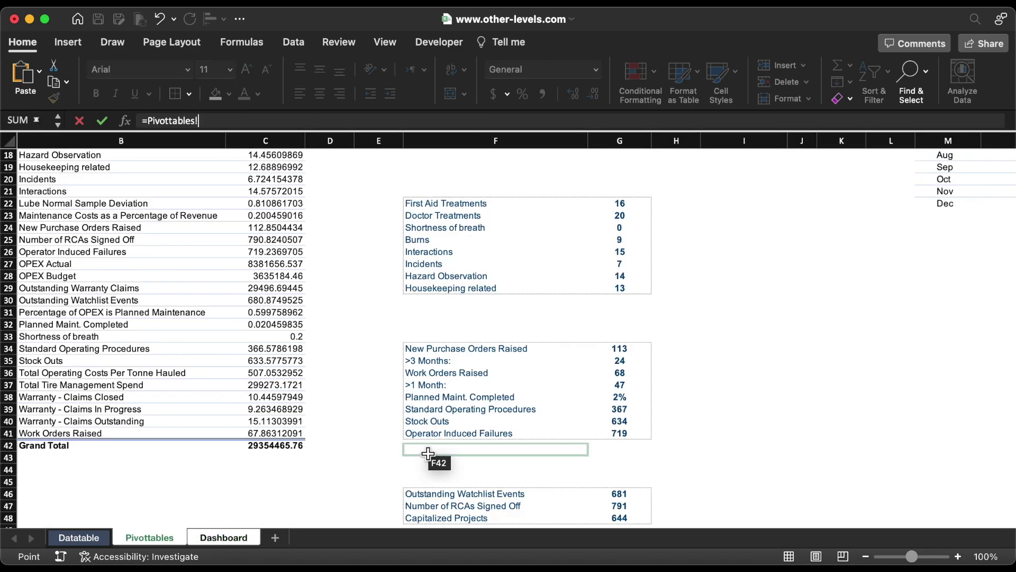
click(445, 434)
key(Return)
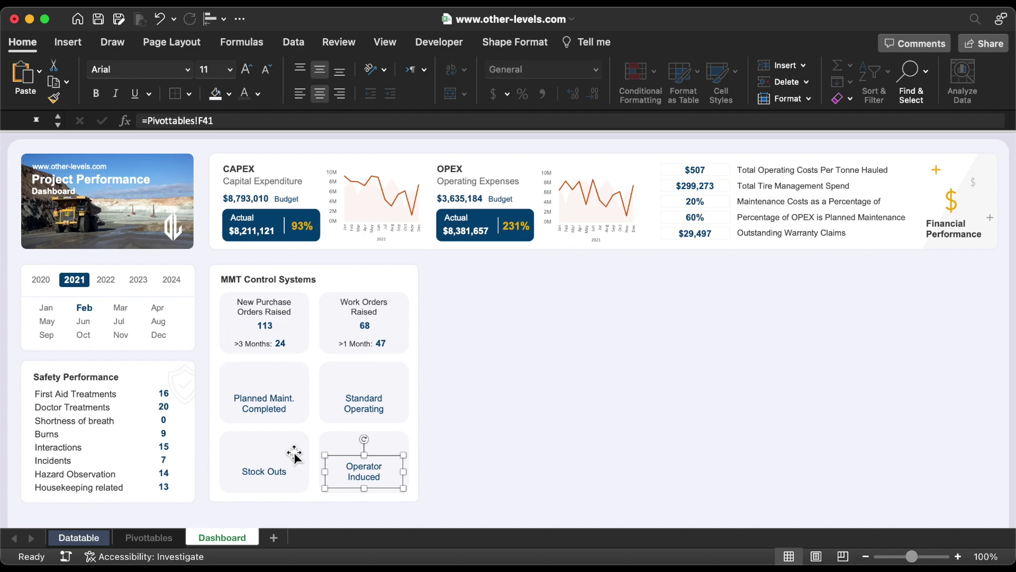
Restyle the four lower tile titles in dark grey, size 11, and duplicate them together slightly above the originals.
shift+click(274, 473)
shift+click(271, 403)
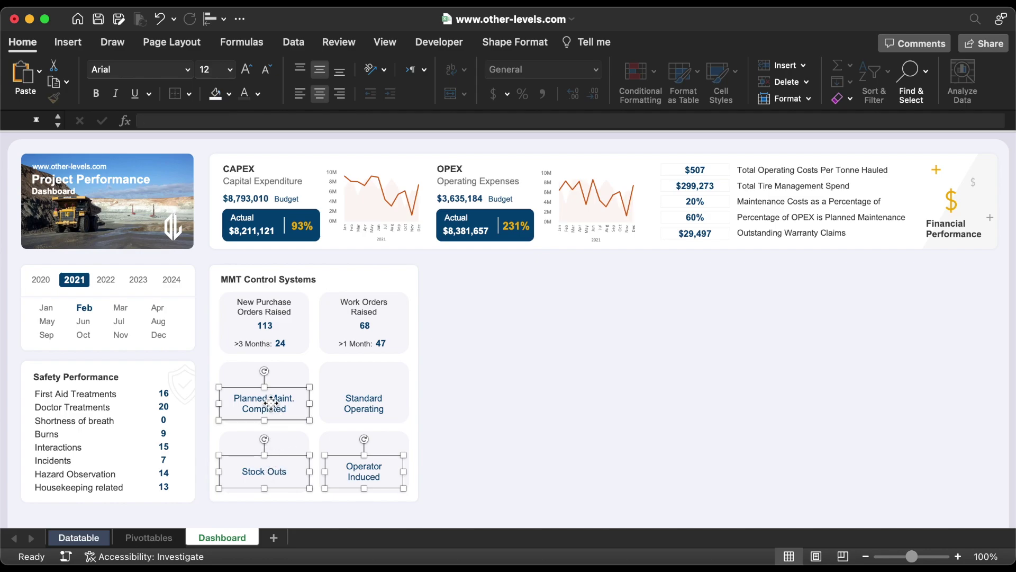
shift+click(357, 405)
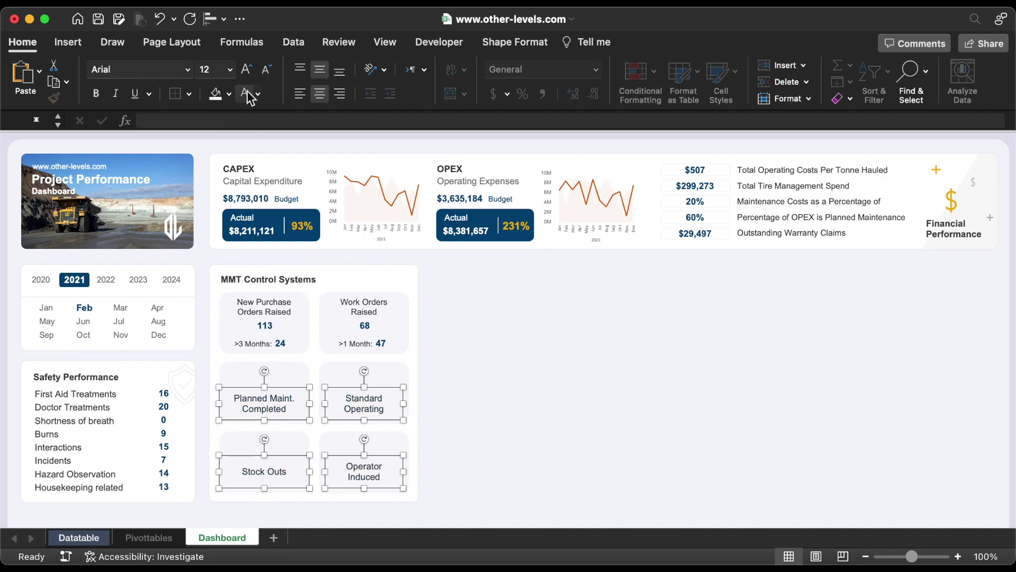
click(269, 71)
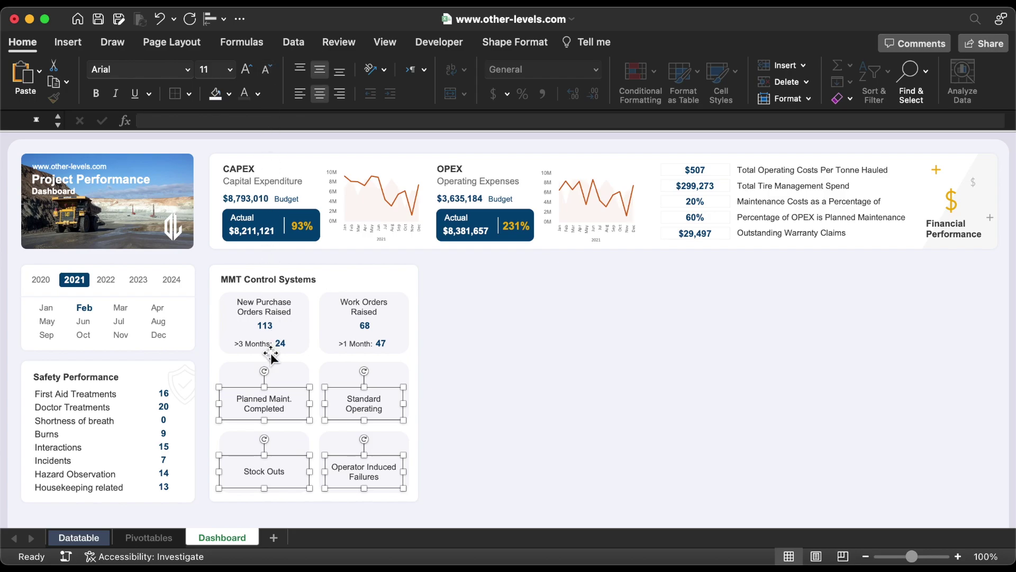
drag(270, 405, 277, 394)
key(Escape)
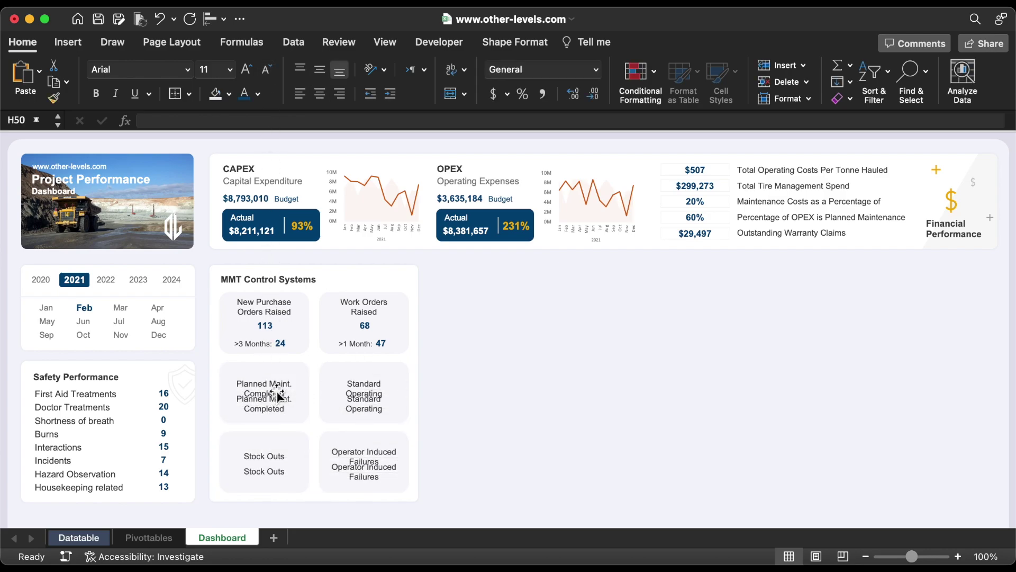
Link the upper copy of the Planned Maint. Completed title to Pivottables cell G38.
click(276, 392)
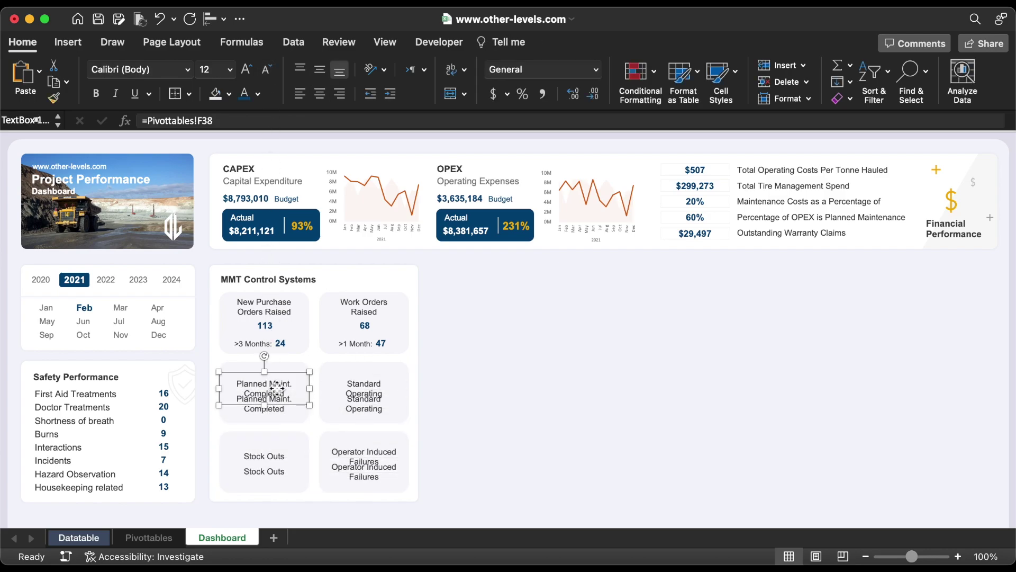
click(203, 120)
key(Return)
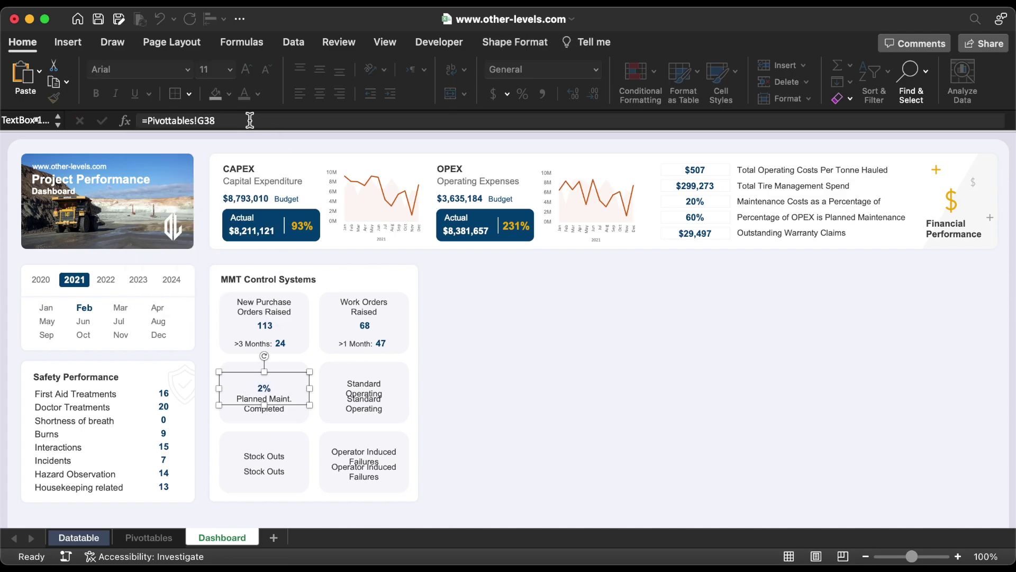
Link the upper copy of the Standard Operating title to Pivottables cell G39.
click(365, 391)
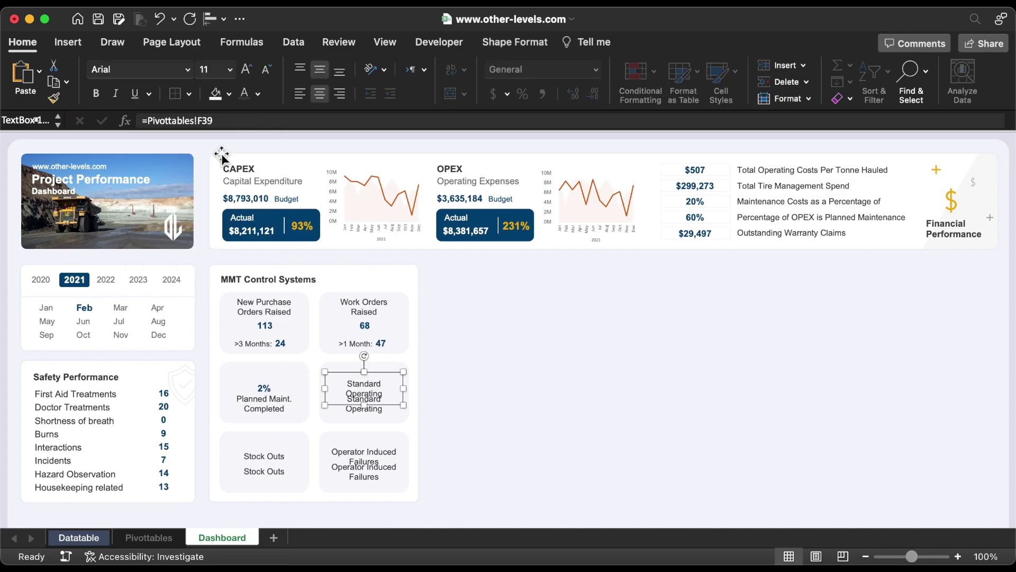
click(204, 120)
key(BackSpace)
text(G)
key(Return)
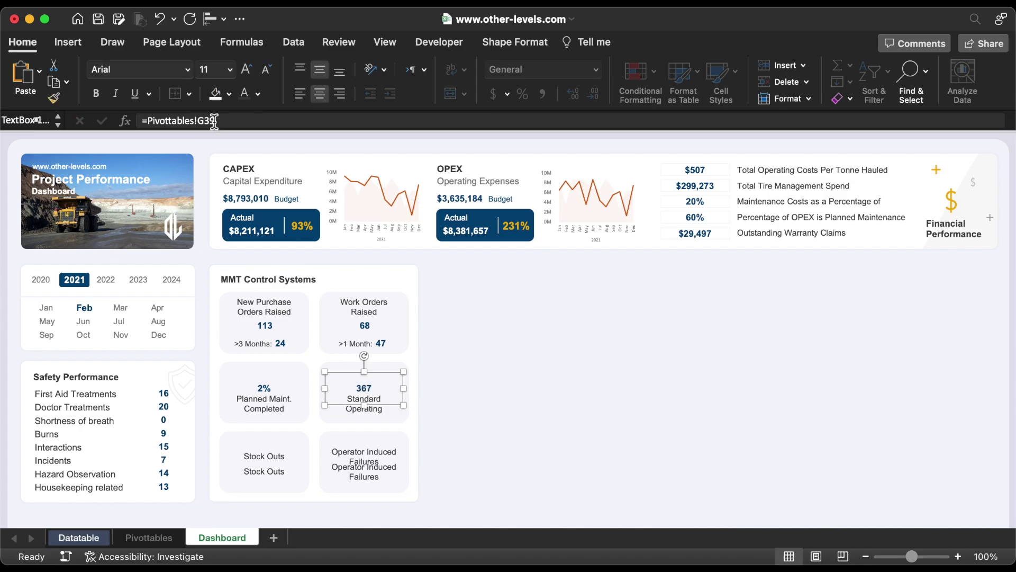
Link the upper copy of the Stock Outs title to Pivottables cell G40.
click(260, 466)
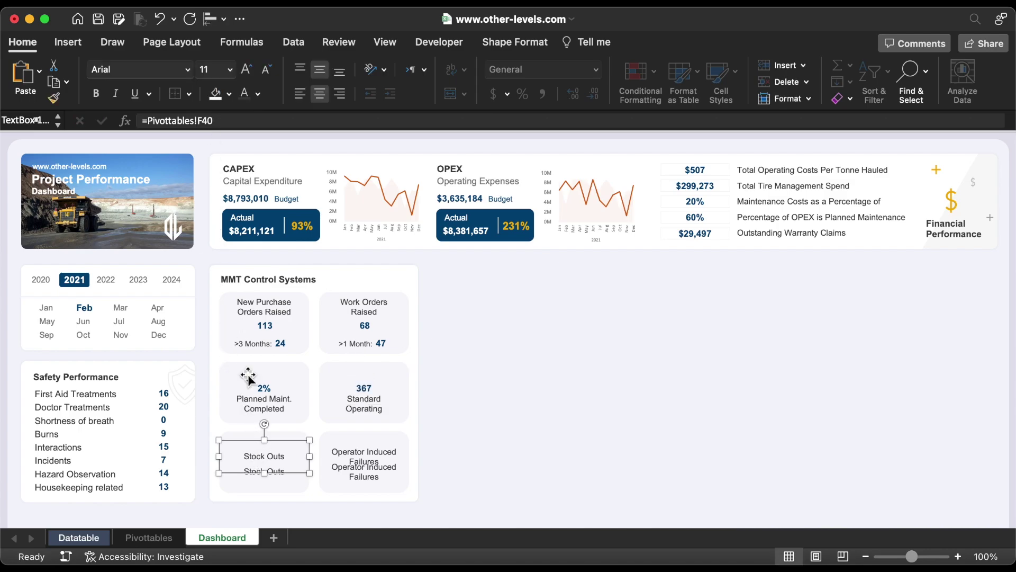
click(205, 120)
key(BackSpace)
text(G)
key(Return)
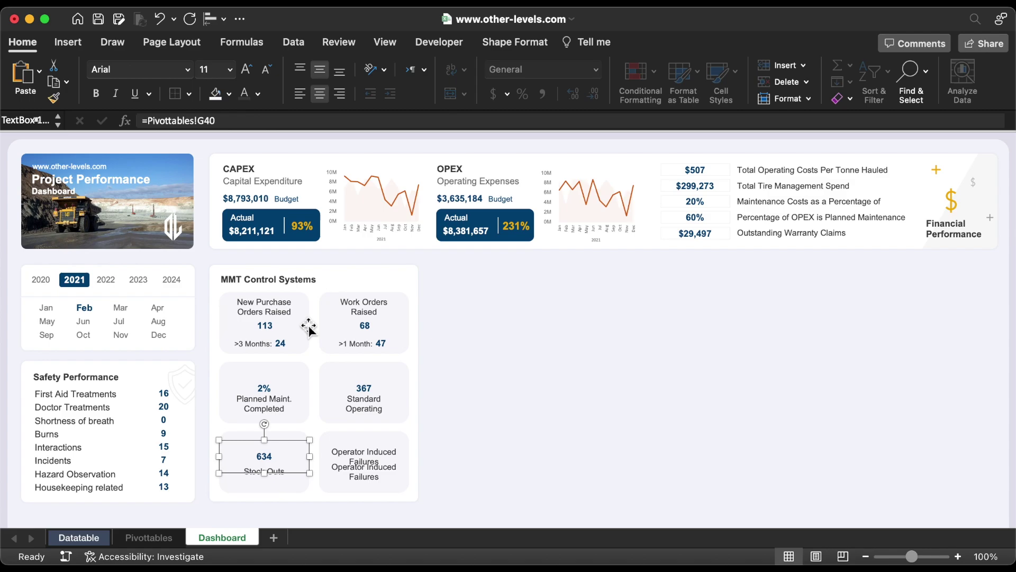
Link the upper copy of the Operator Induced Failures title to Pivottables cell G41.
click(356, 448)
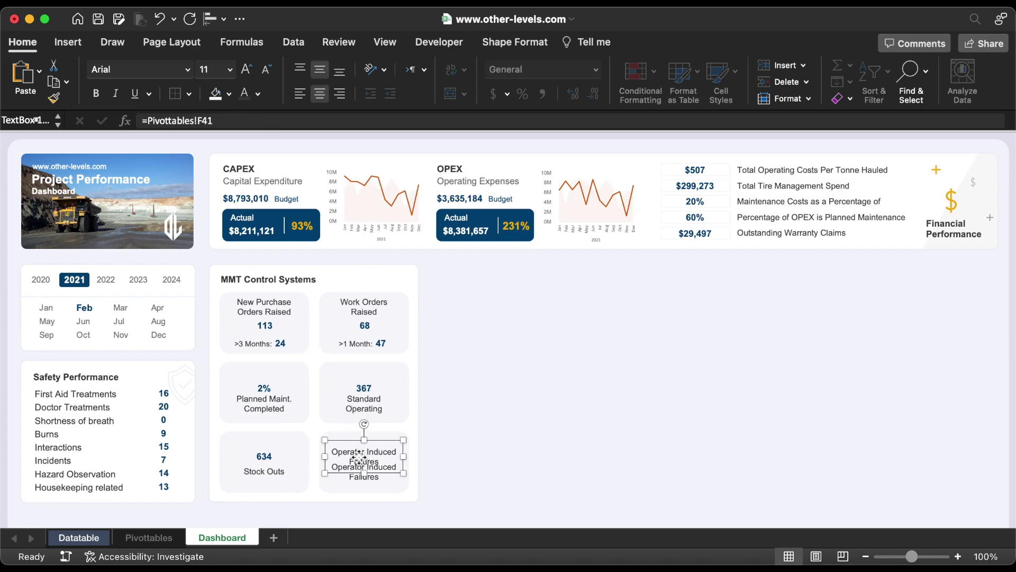
click(205, 120)
key(BackSpace)
text(G)
key(Return)
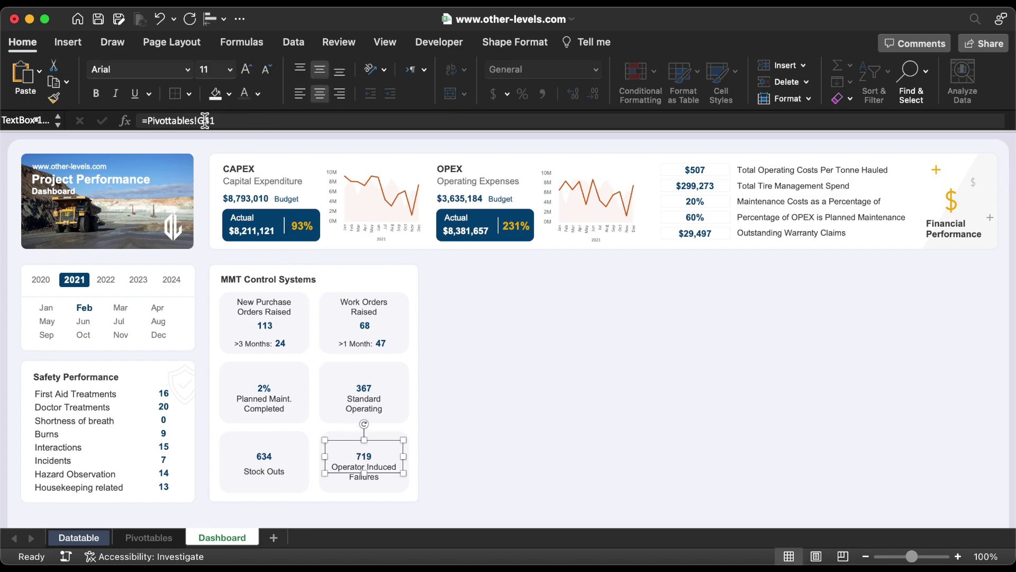
Nudge the Planned Maint., Standard Operating and Operator Induced Failures values together slightly upward, away from their titles.
click(266, 393)
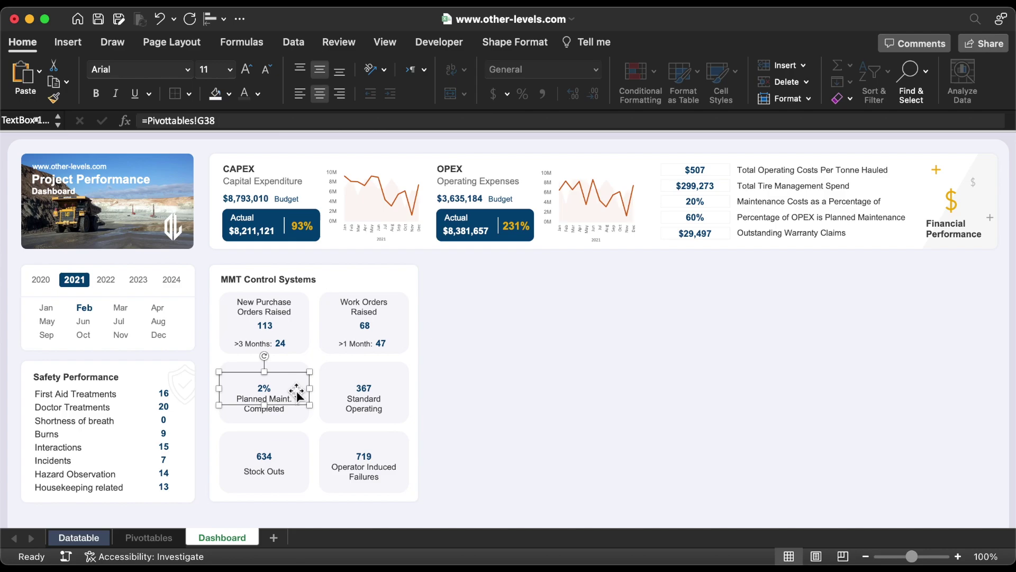
shift+click(366, 395)
shift+click(368, 460)
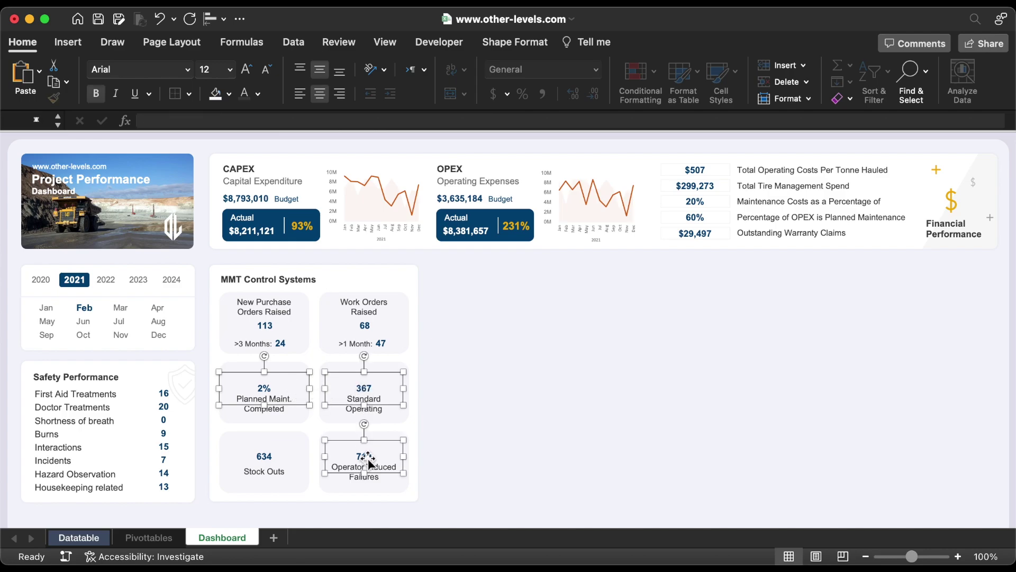
key(Up)
key(Up)
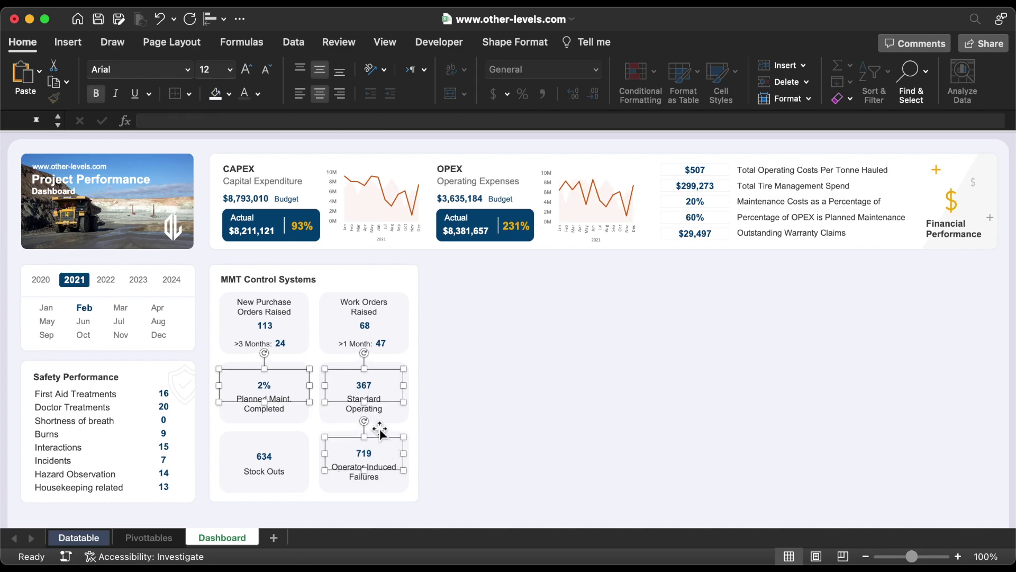
Widen the text box of the Standard Operating title slightly so the full title fits on two lines.
click(377, 417)
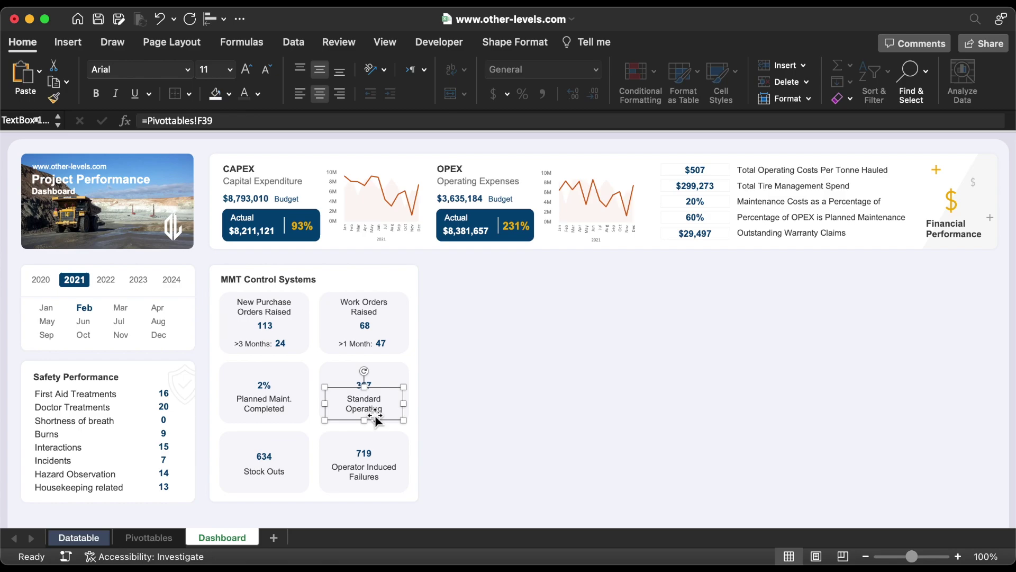
drag(405, 407, 412, 409)
click(414, 412)
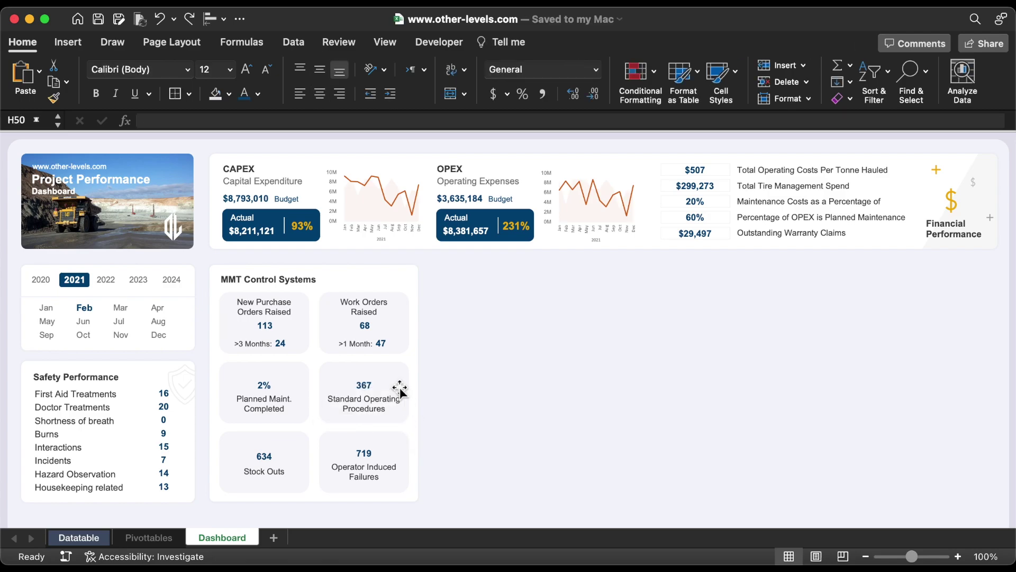
Hide the formula bar and collapse the ribbon to give the dashboard more room.
click(385, 44)
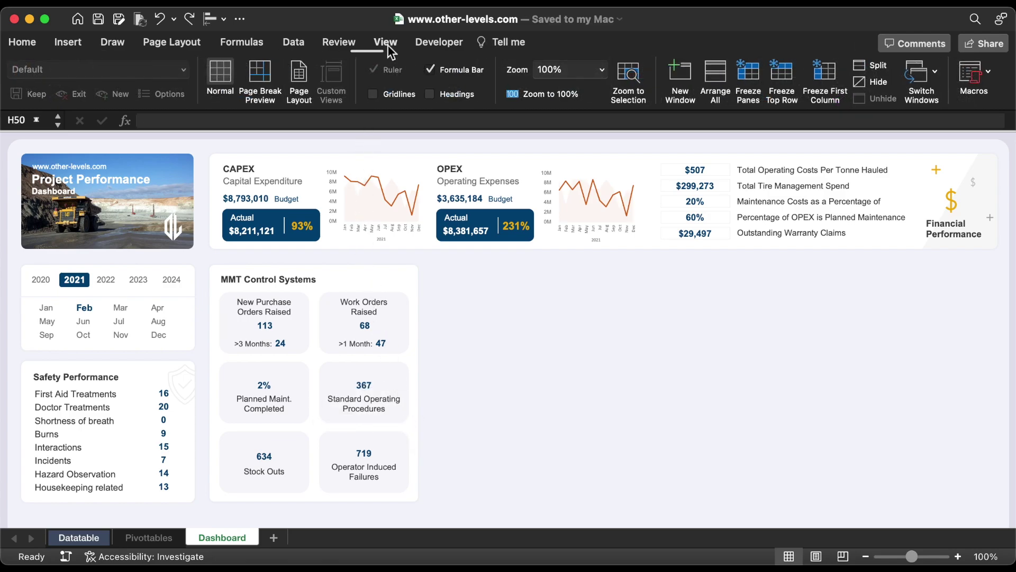
click(430, 70)
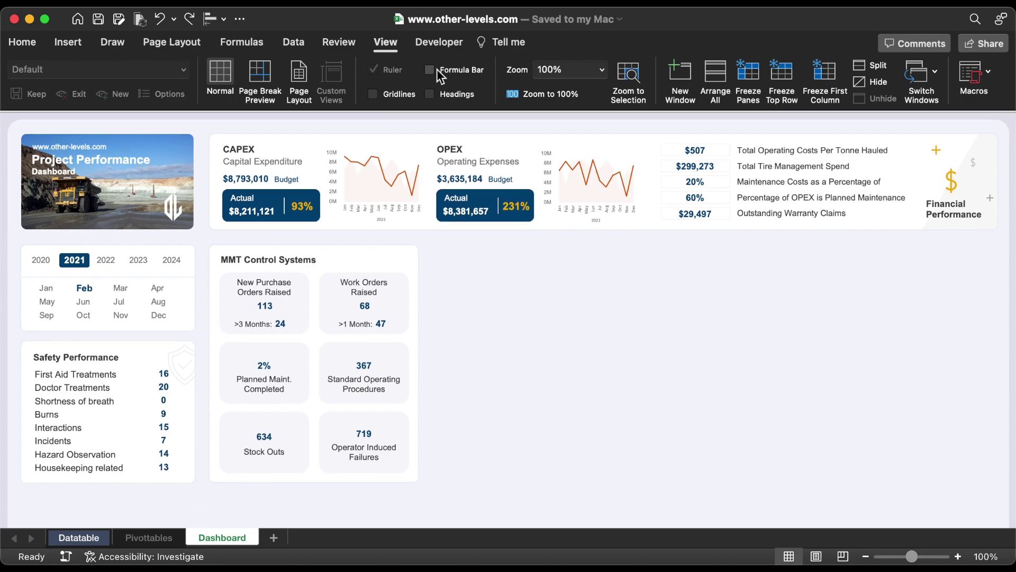
click(388, 43)
Remove the bold formatting from the word Dashboard beneath the Project Performance title, leaving the ribbon collapsed.
click(63, 117)
double_click(64, 117)
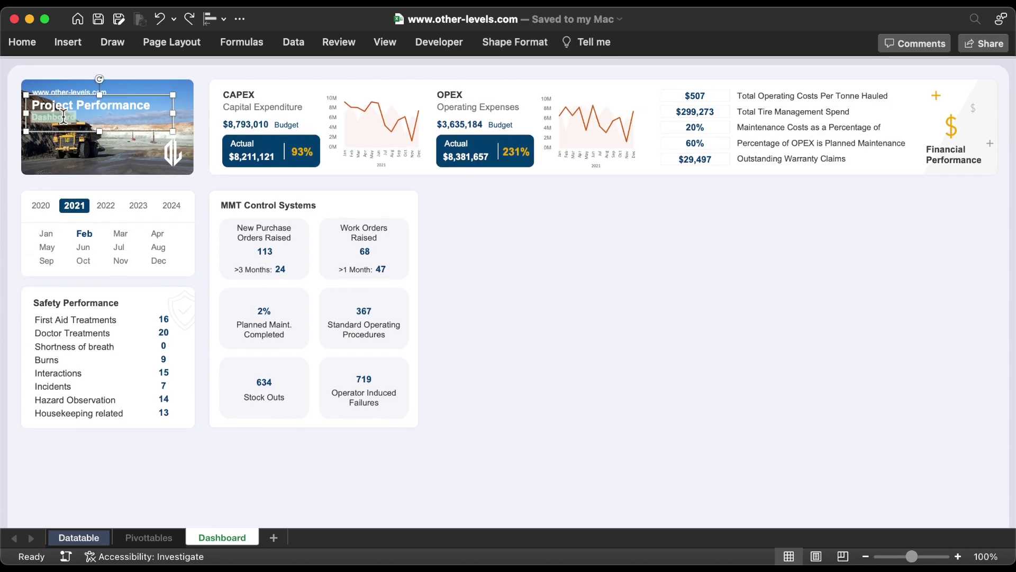
click(34, 51)
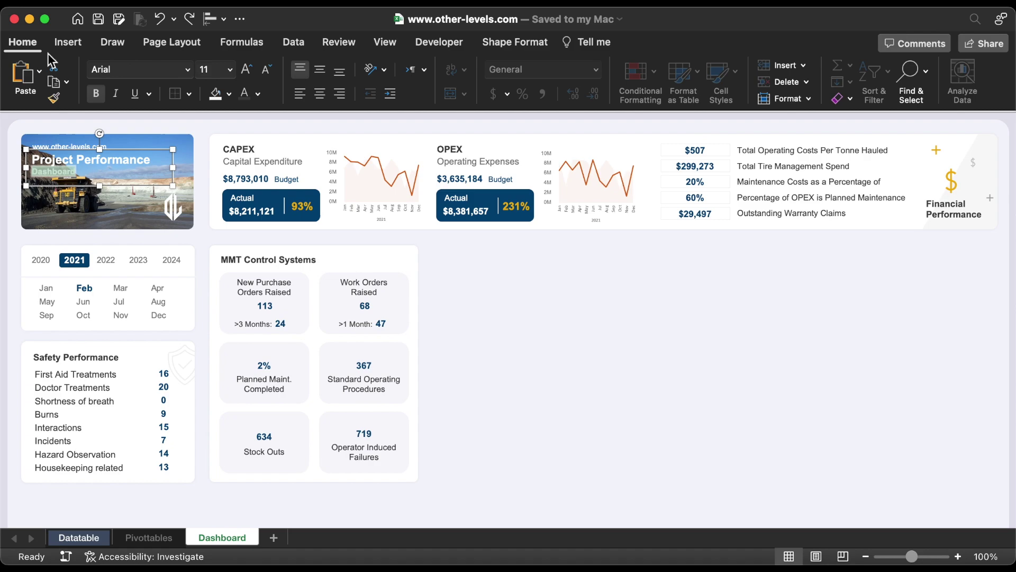
click(97, 94)
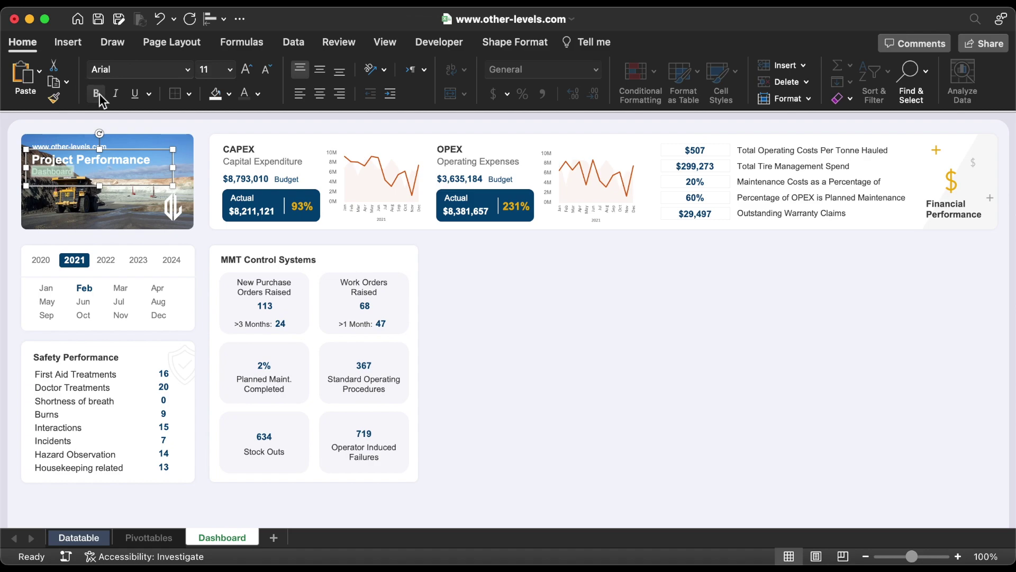
click(25, 52)
click(485, 388)
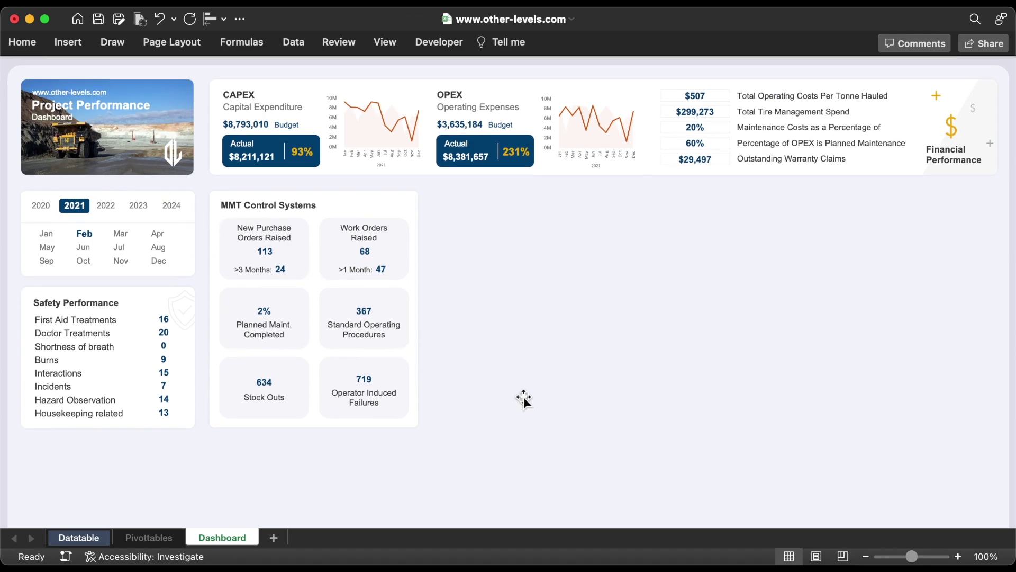